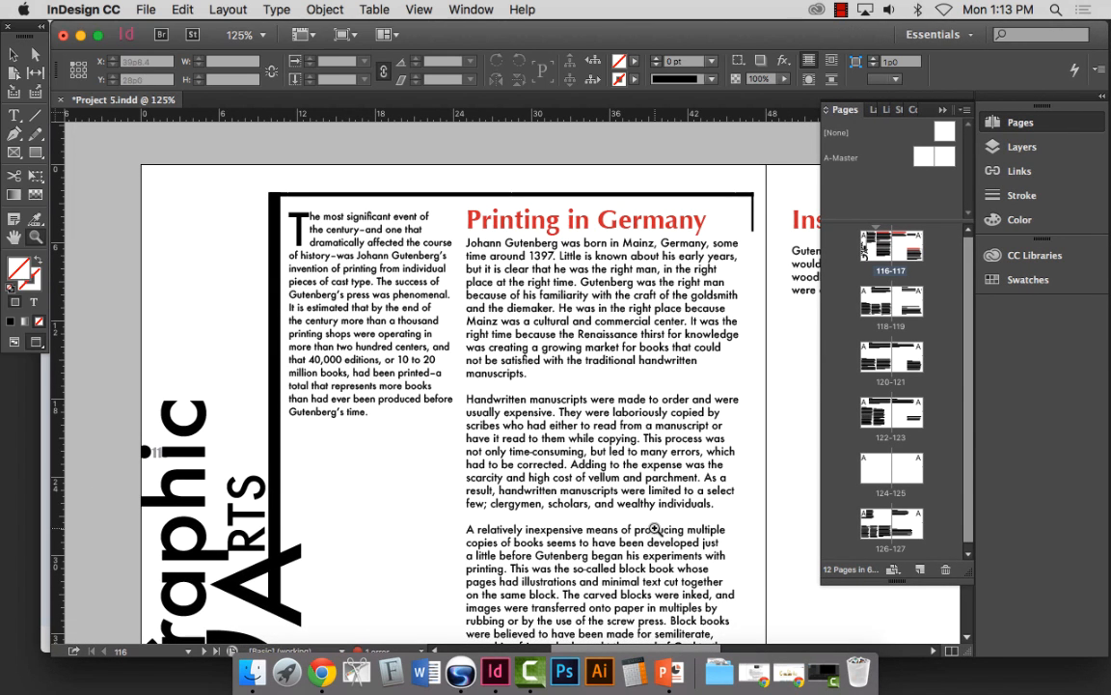
Step: Highlight the single-word last line "manuscripts." of the first paragraph under Printing in Germany with the Type tool
scroll(578, 492, "right", 5)
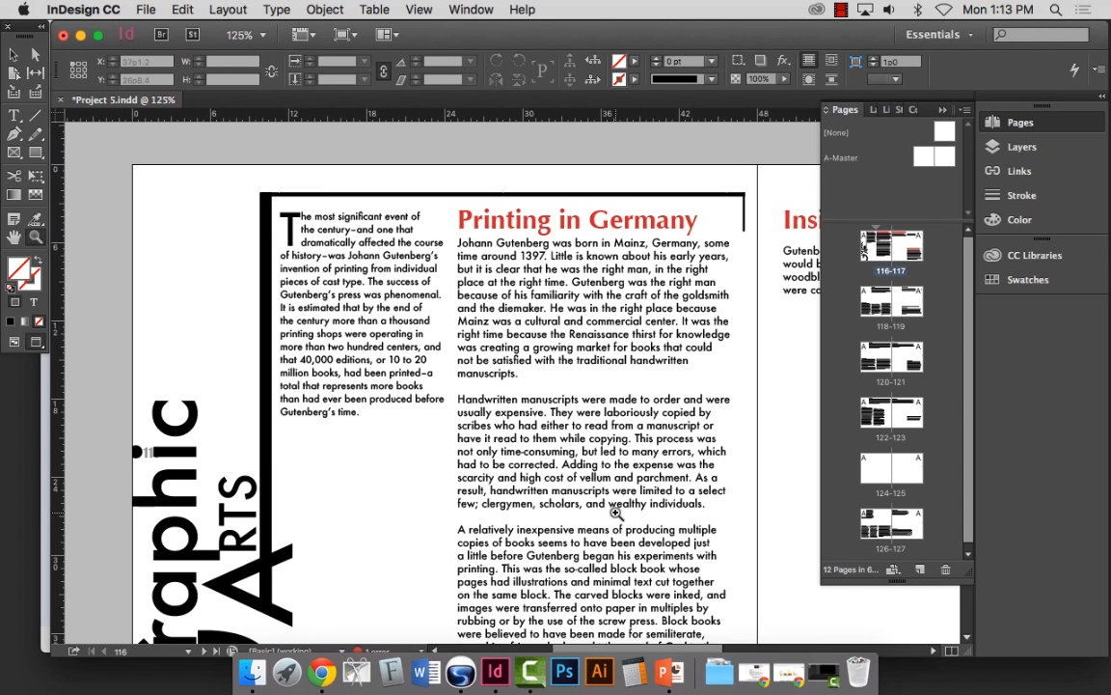
left_click(14, 114)
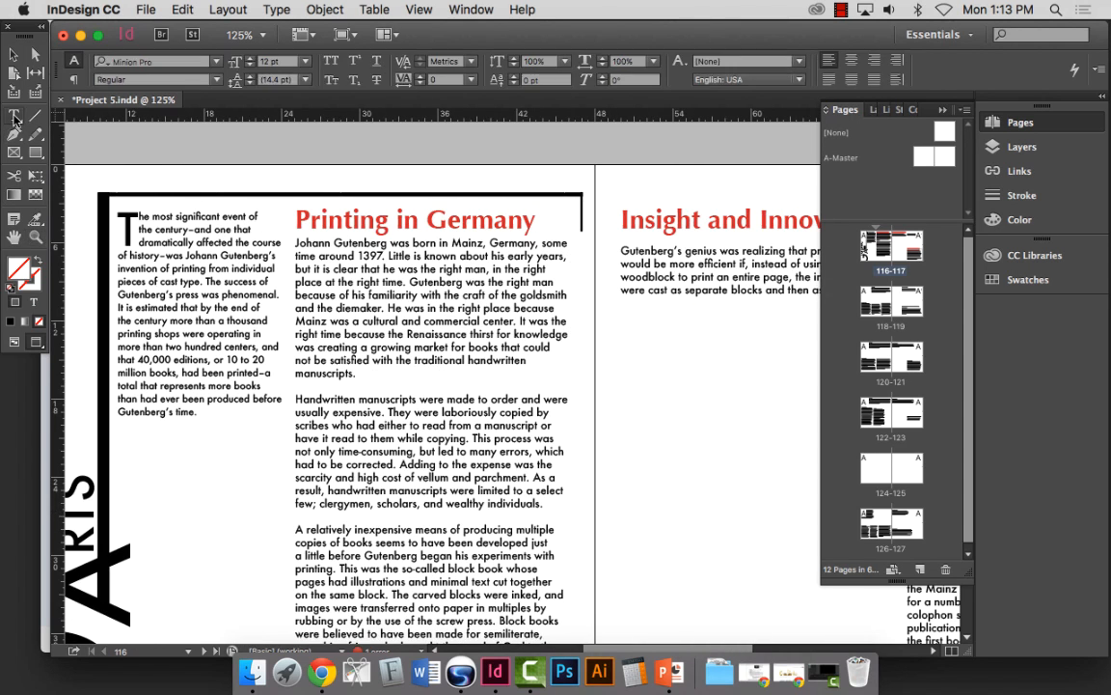
left_click_drag(345, 373, 303, 374)
triple_click(318, 374)
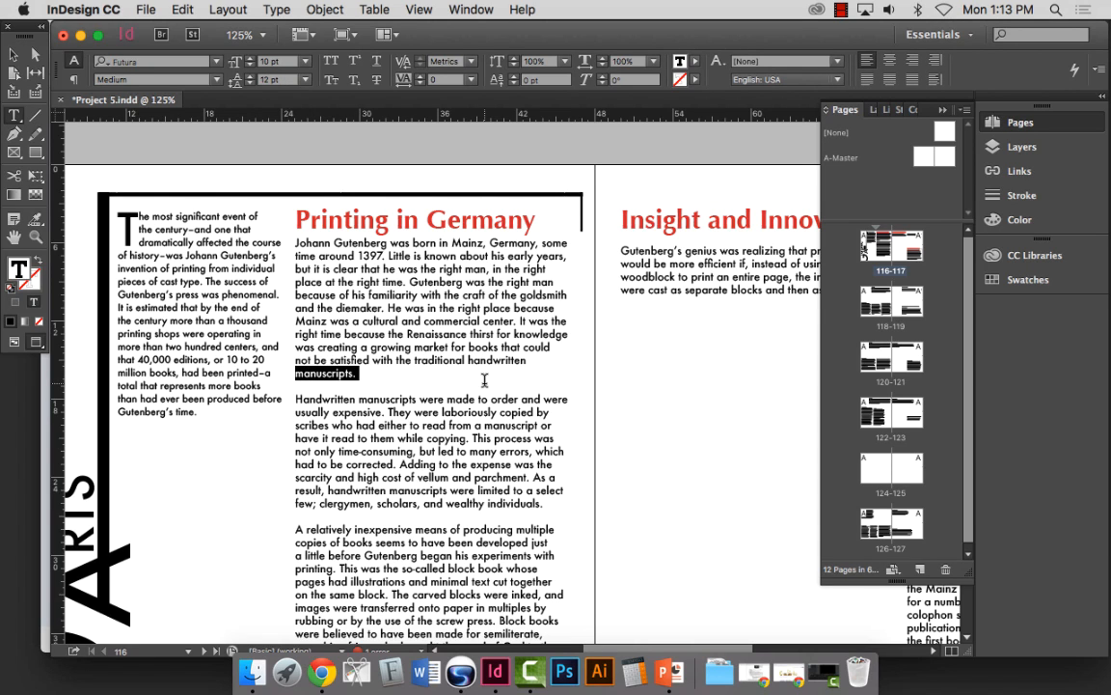
left_click(316, 367)
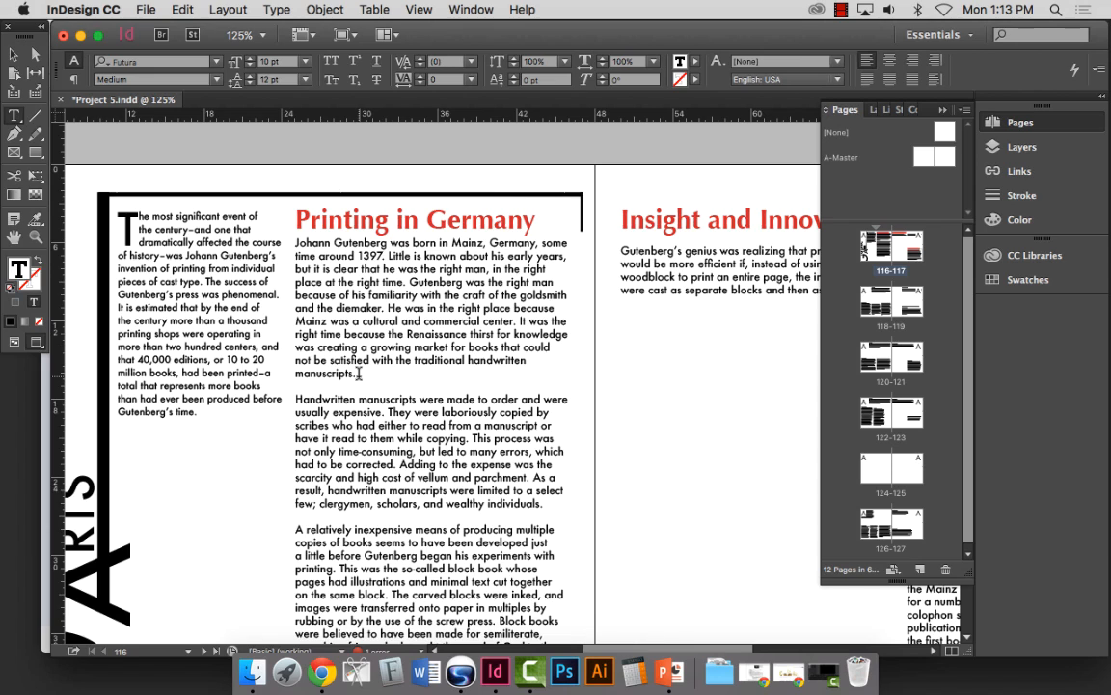
left_click_drag(358, 373, 304, 374)
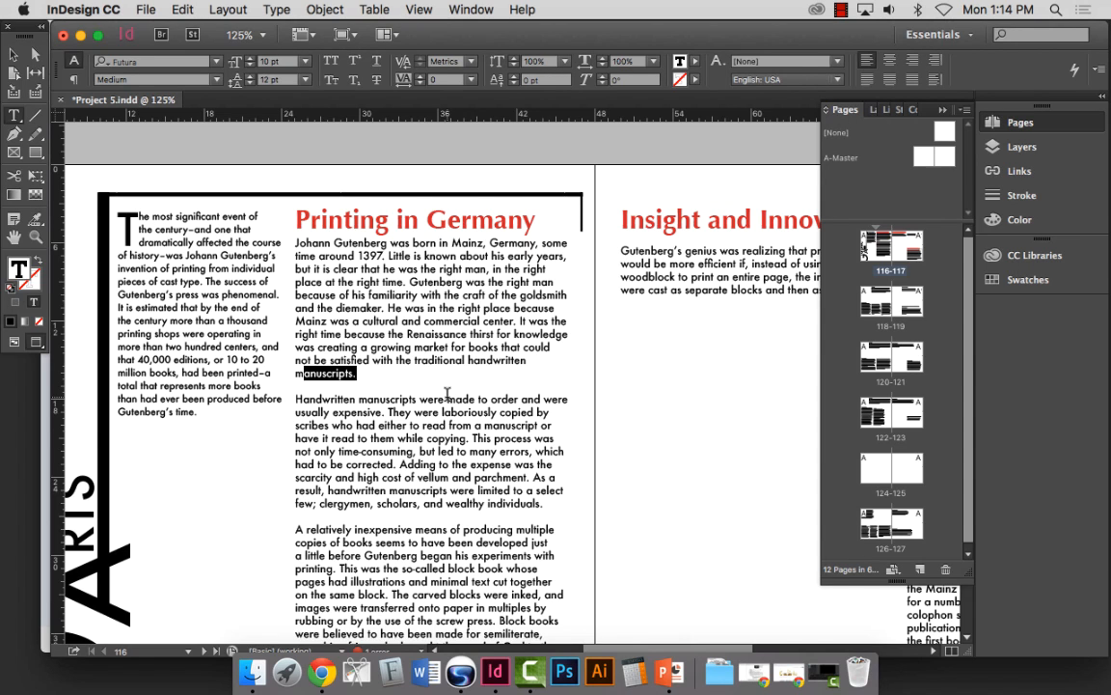
Step: Select the entire first paragraph under Printing in Germany and look over its character and paragraph formatting controls
double_click(370, 269)
double_click(370, 269)
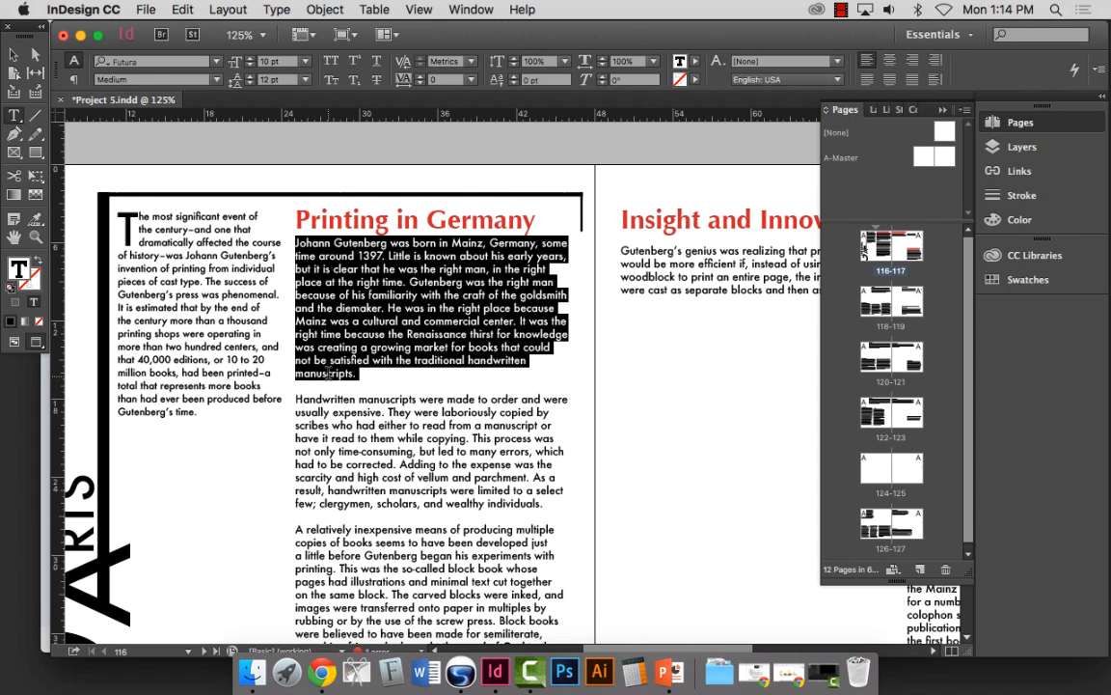
left_click(1098, 70)
mouse_move(1097, 77)
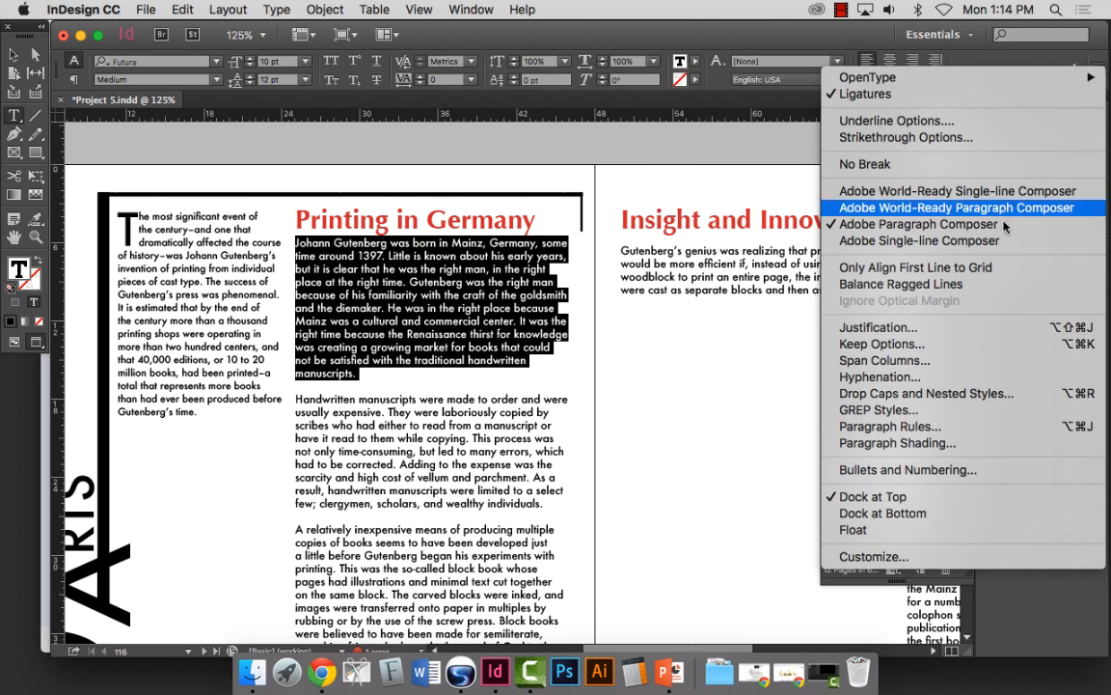
left_click(1028, 56)
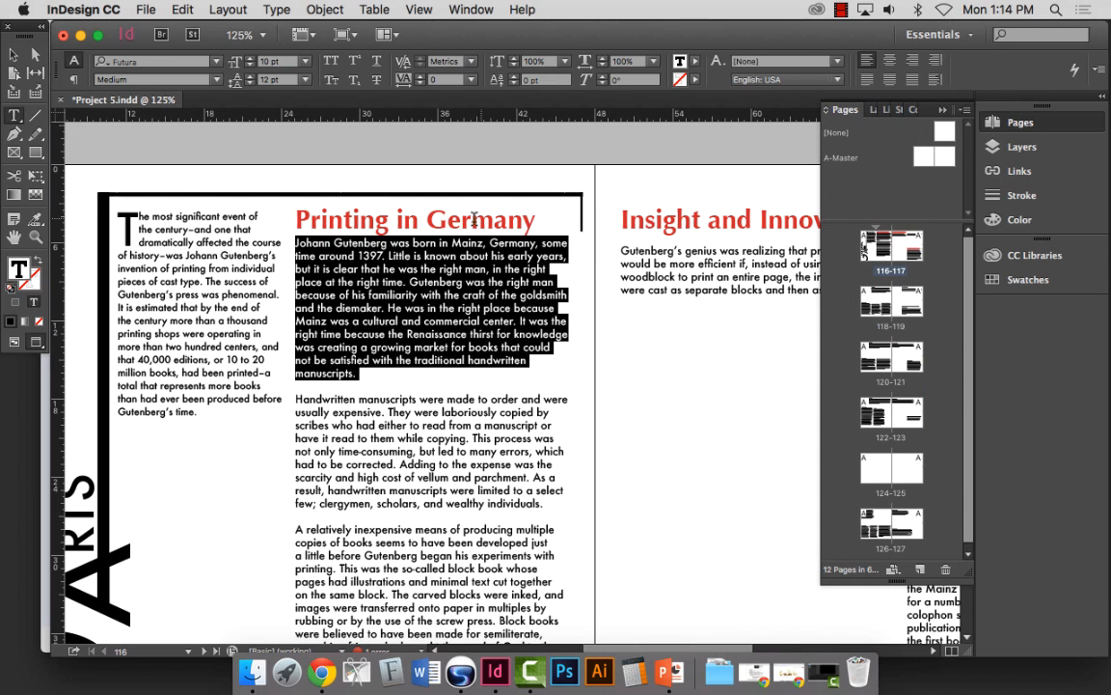
left_click(72, 79)
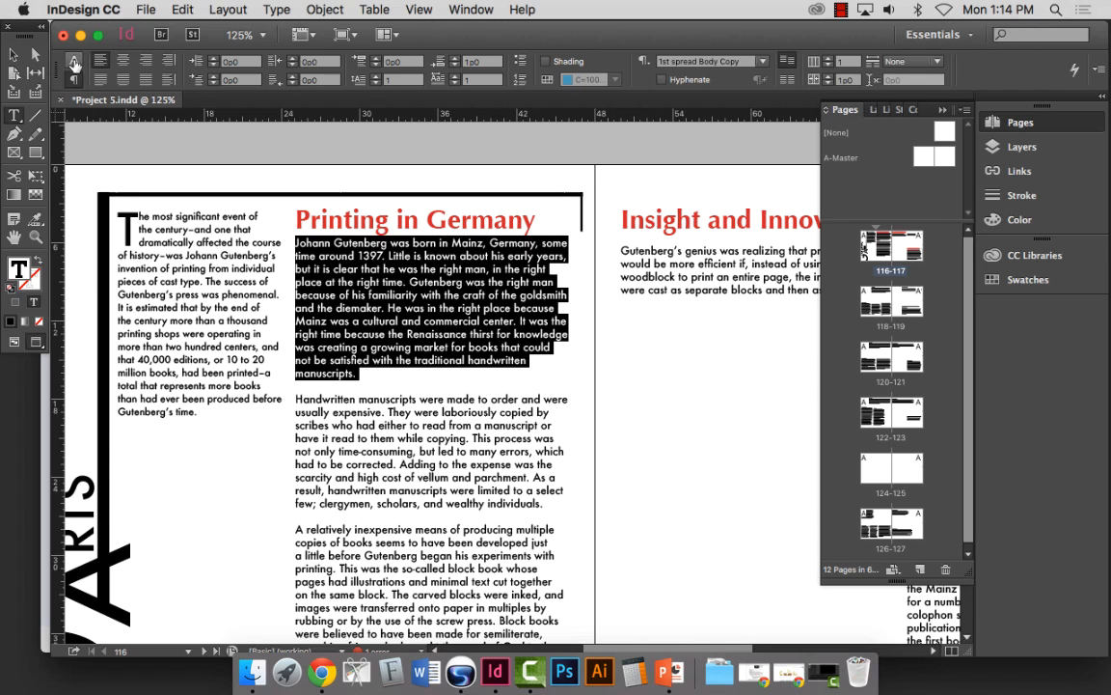
left_click(73, 60)
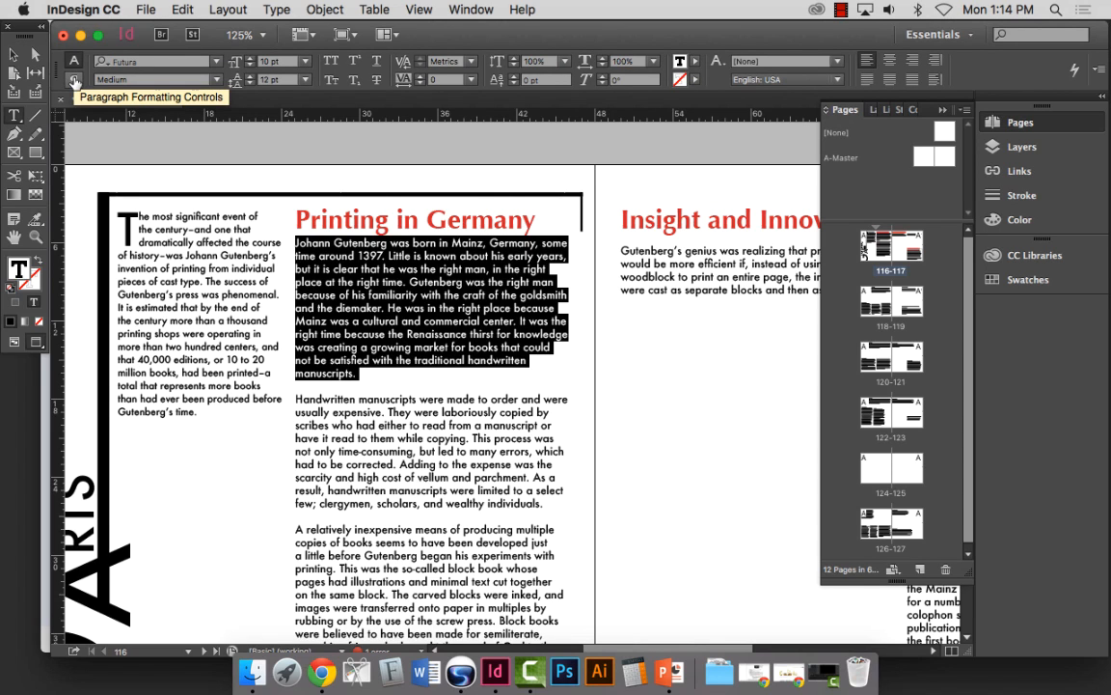
Step: Open the Justification settings for the selected paragraph and turn on the preview, keeping the dialog clear of the text
left_click(1100, 71)
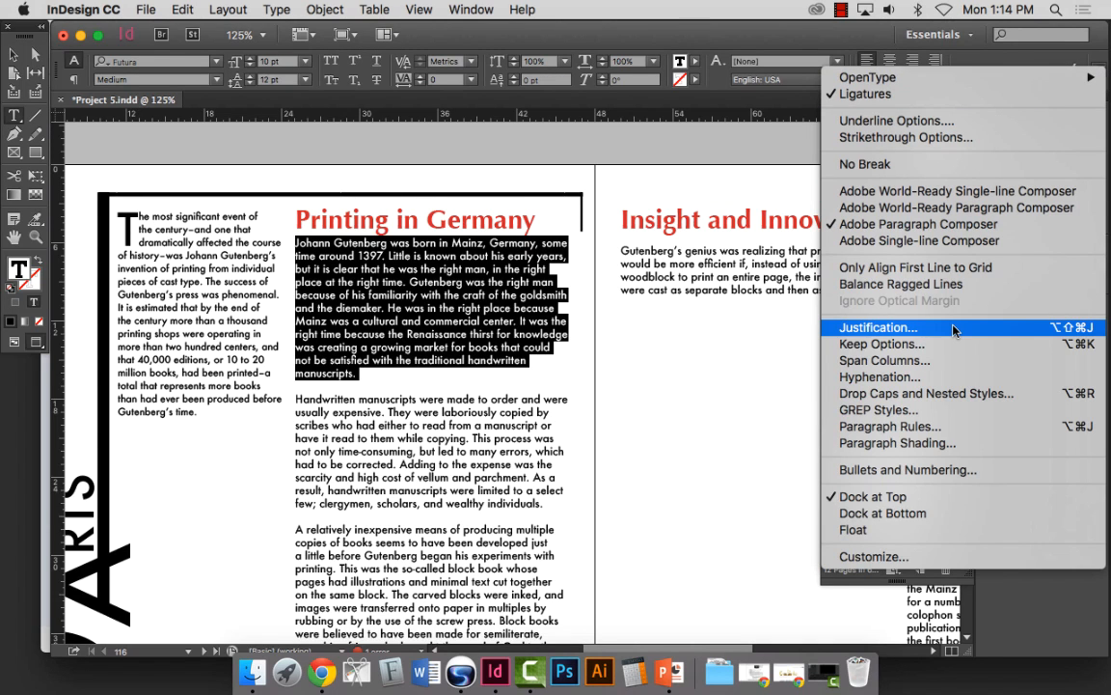
left_click(883, 328)
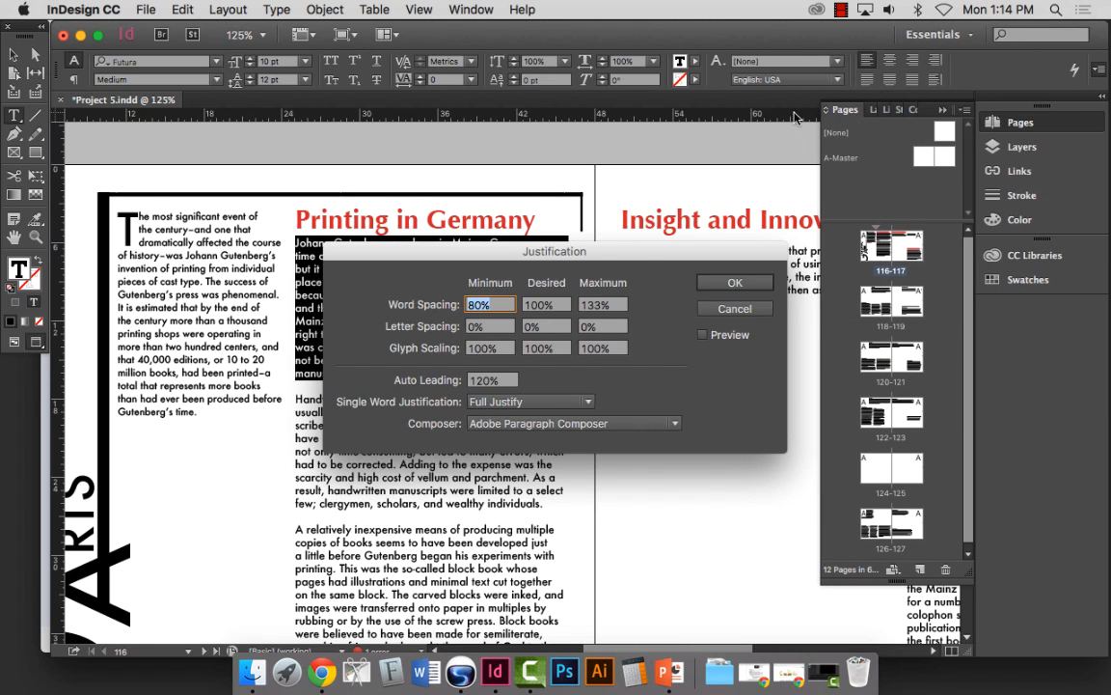
left_click_drag(498, 233, 809, 57)
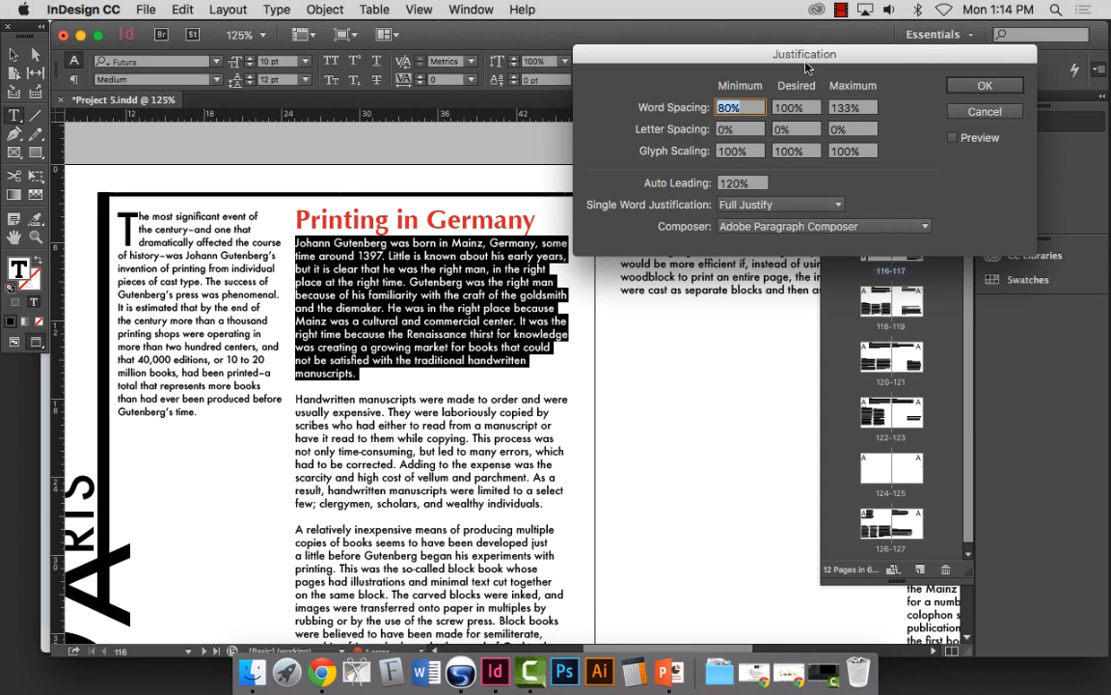
left_click_drag(874, 65, 825, 53)
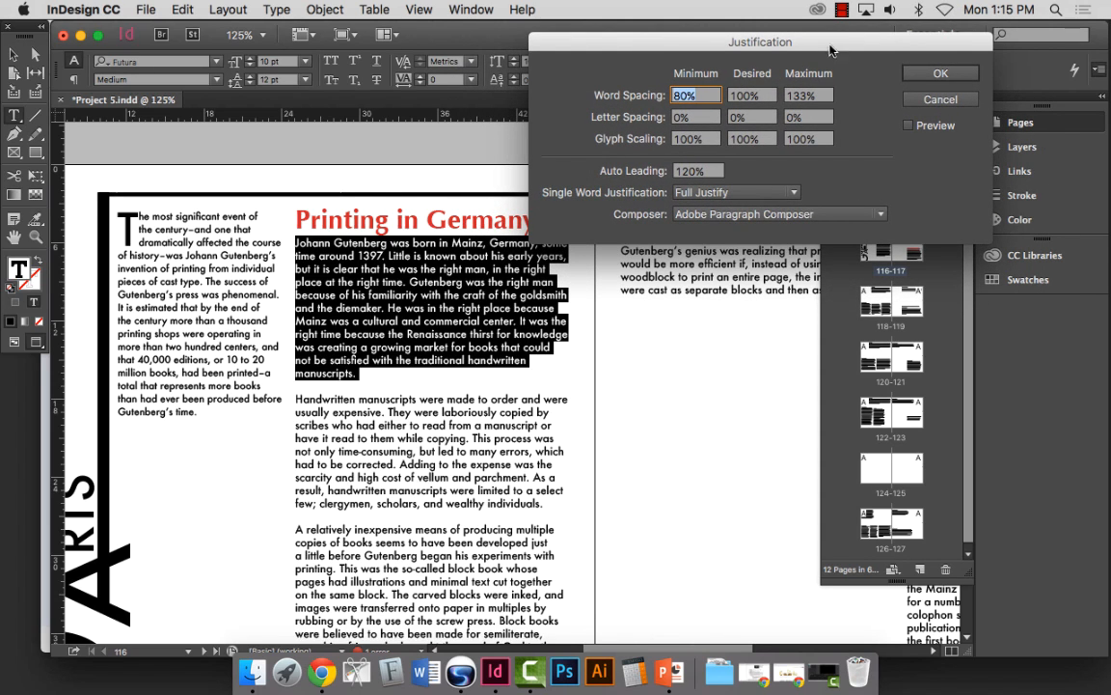
left_click(908, 125)
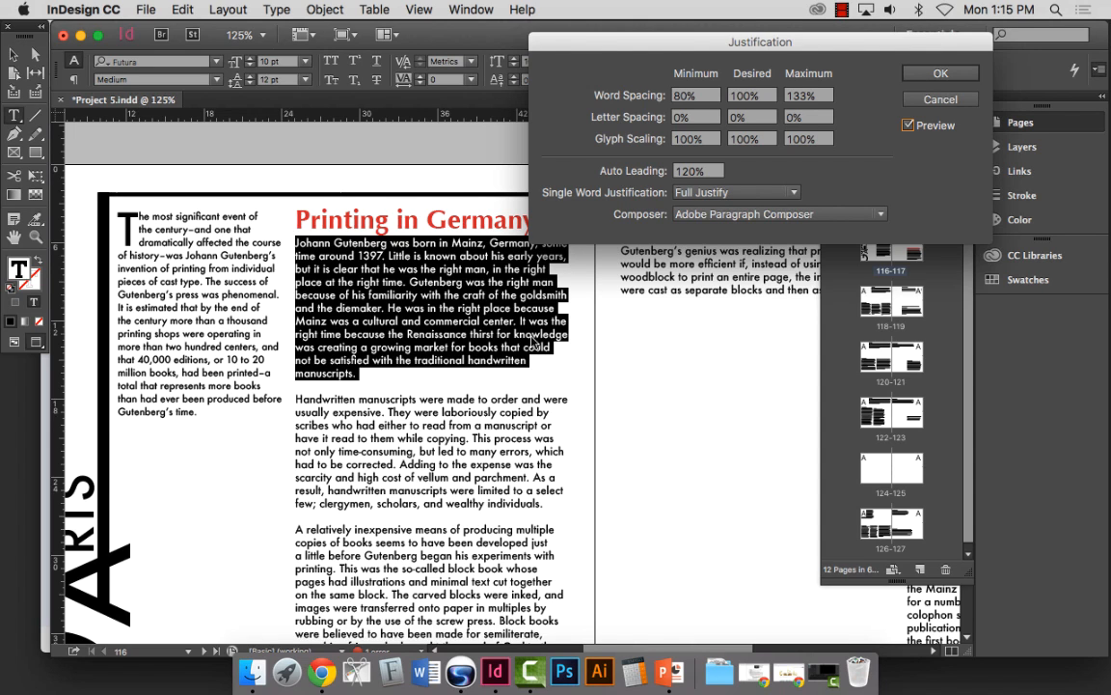
left_click_drag(707, 48, 772, 44)
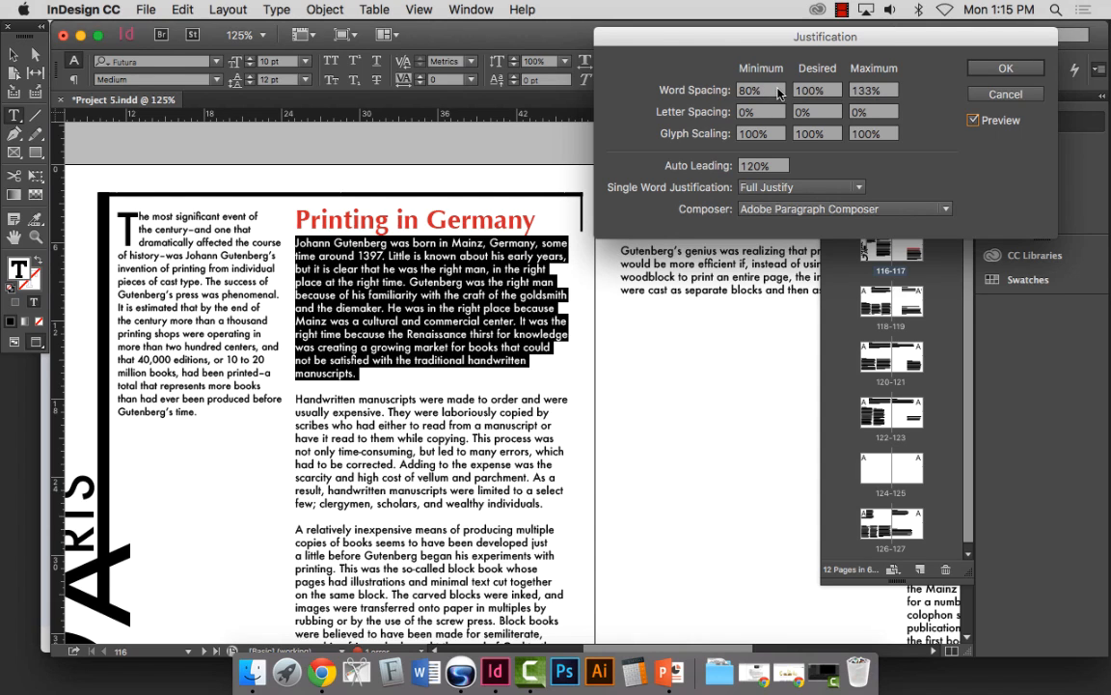
Step: Set the paragraph's word spacing to 70% minimum, 90% desired and 110% maximum
left_click(735, 90)
type("70")
key("Tab")
type("90")
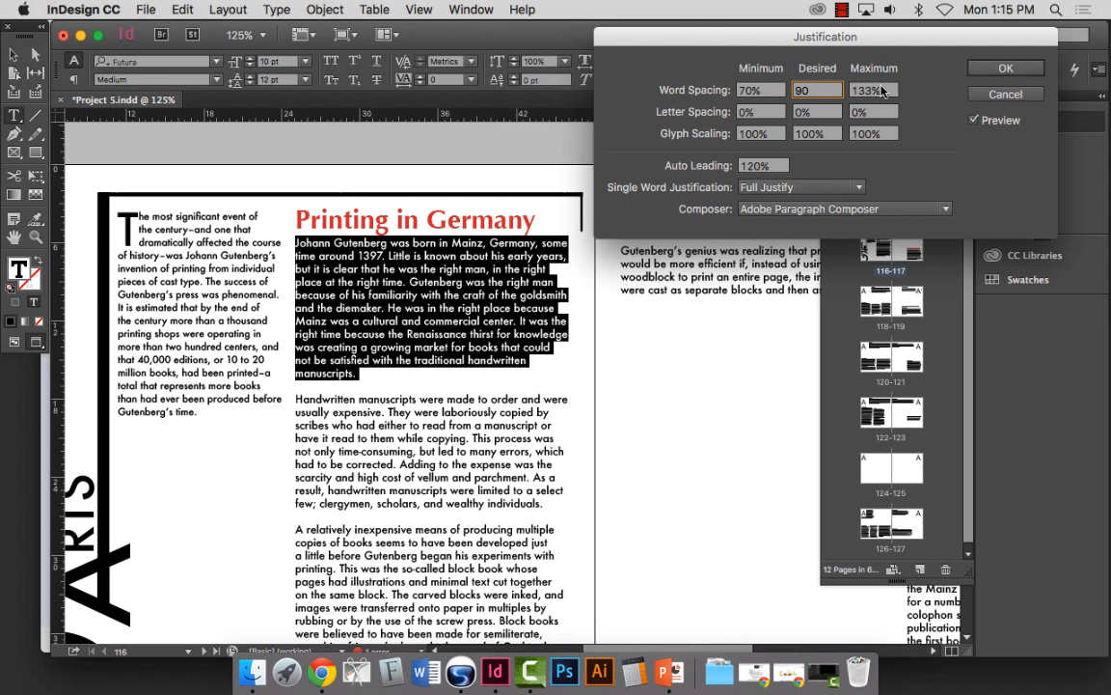
key("Tab")
type("113")
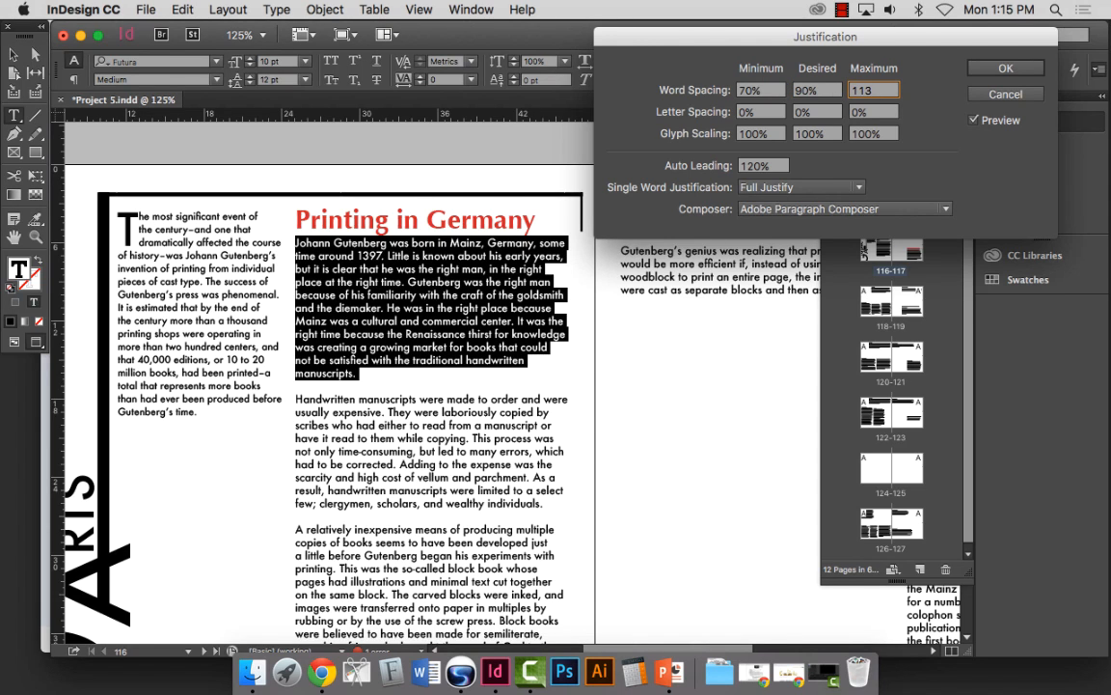
key("BackSpace")
type("0")
key("Tab")
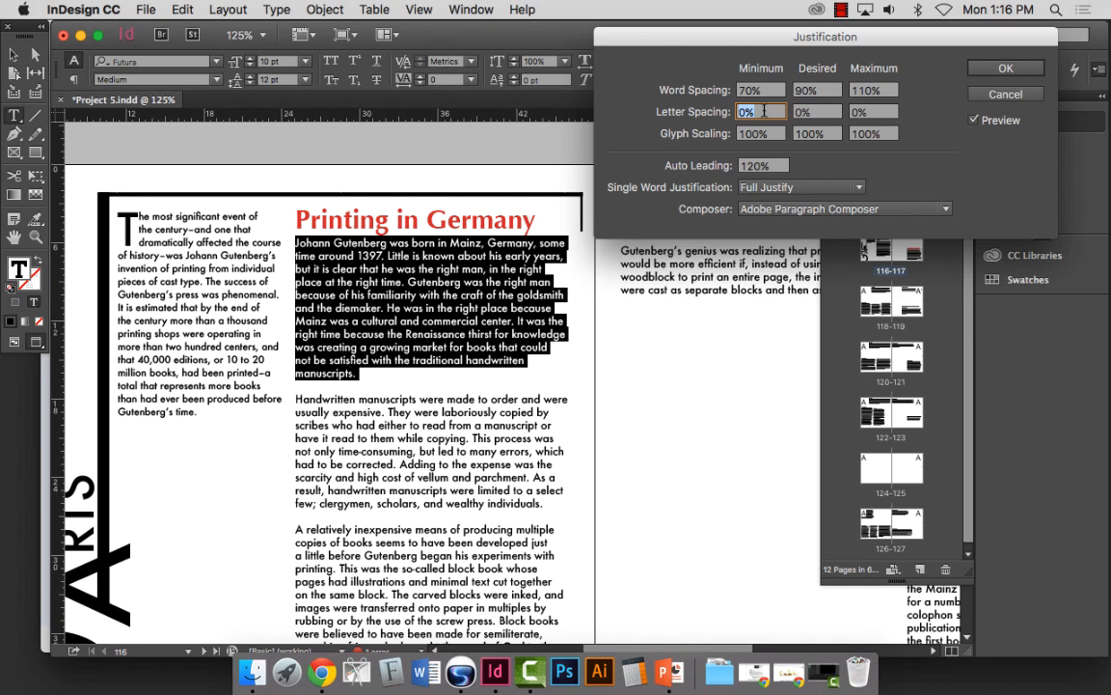
Step: Set the paragraph's minimum, desired and maximum letter spacing to -5% and apply the justification settings
type("-5")
key("Tab")
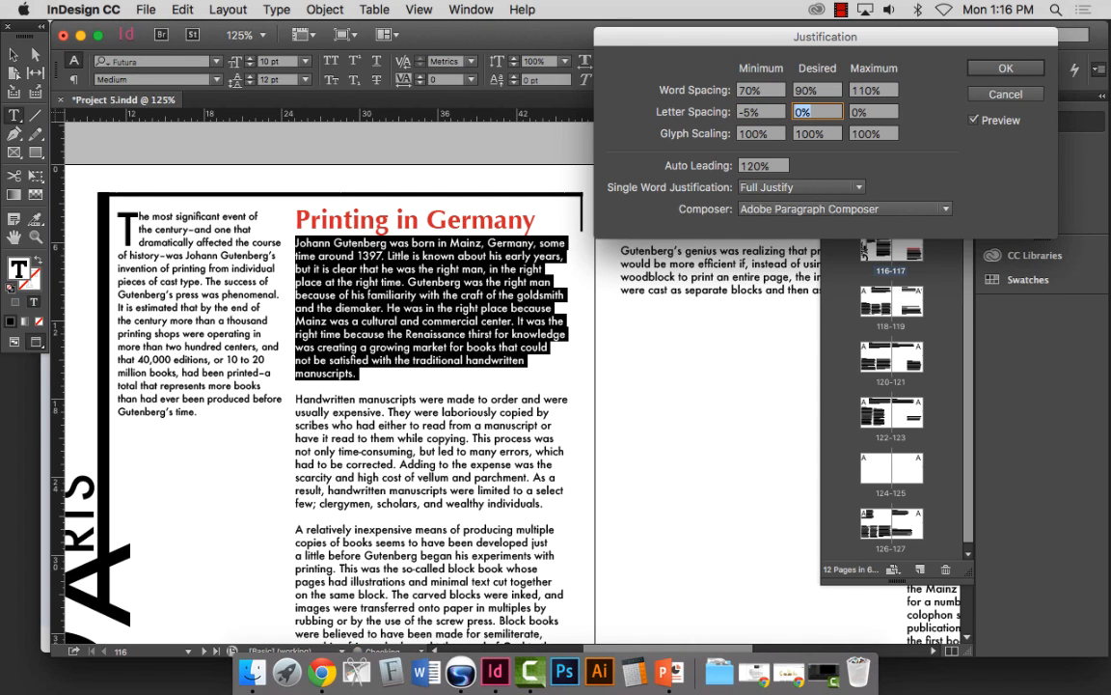
type("-5")
key("Tab")
type("-5")
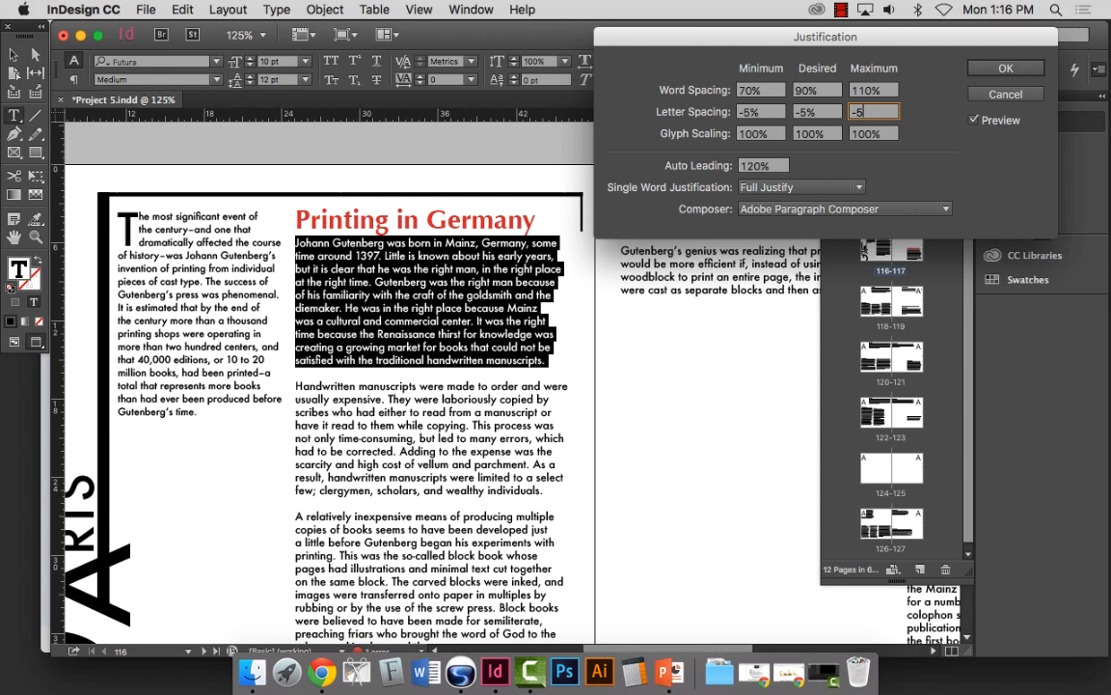
key("Tab")
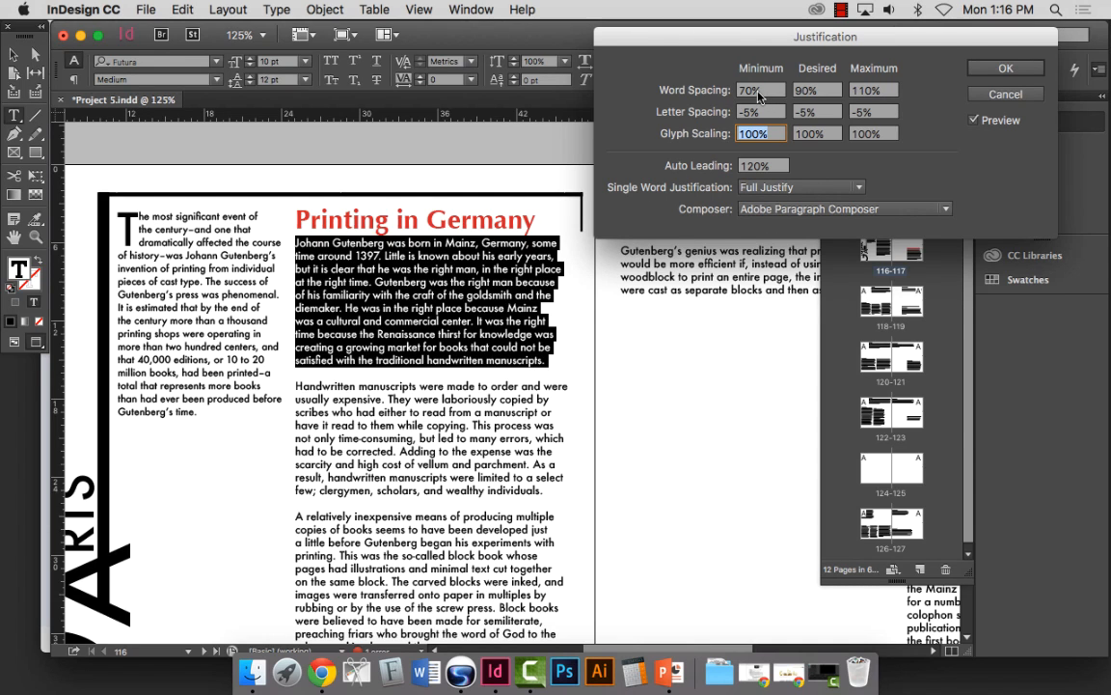
left_click(1005, 69)
left_click(435, 383)
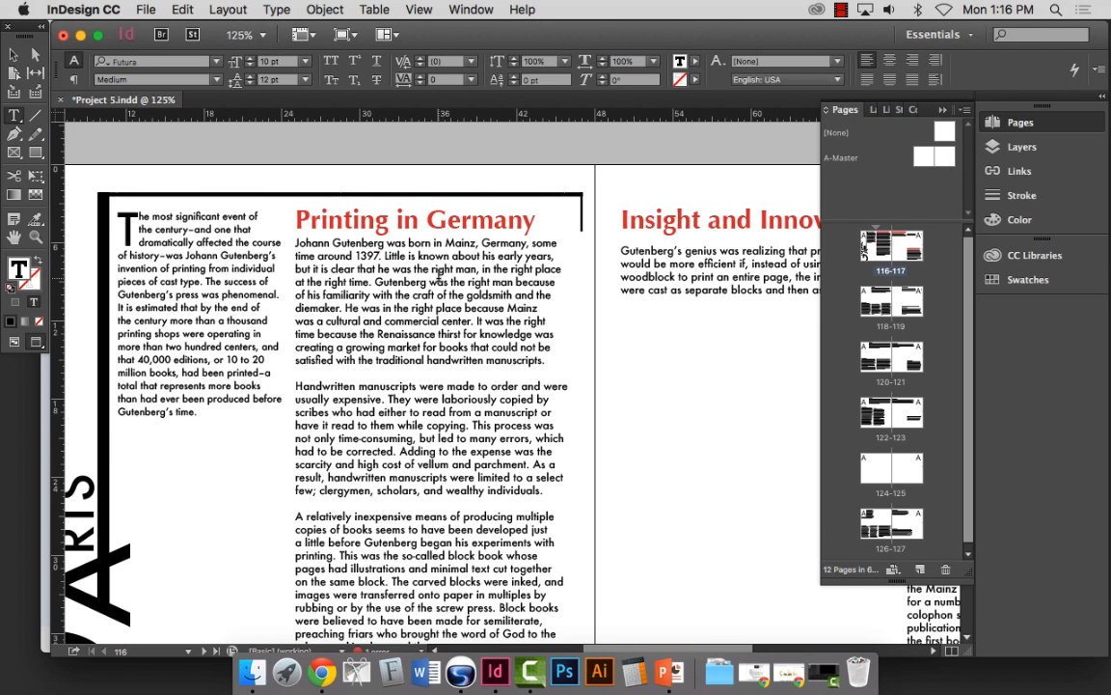
Step: Reopen the Justification settings for the first paragraph and set word spacing to 80% minimum, 100% desired and 133% maximum
left_click(439, 277)
left_click_drag(296, 242, 500, 323)
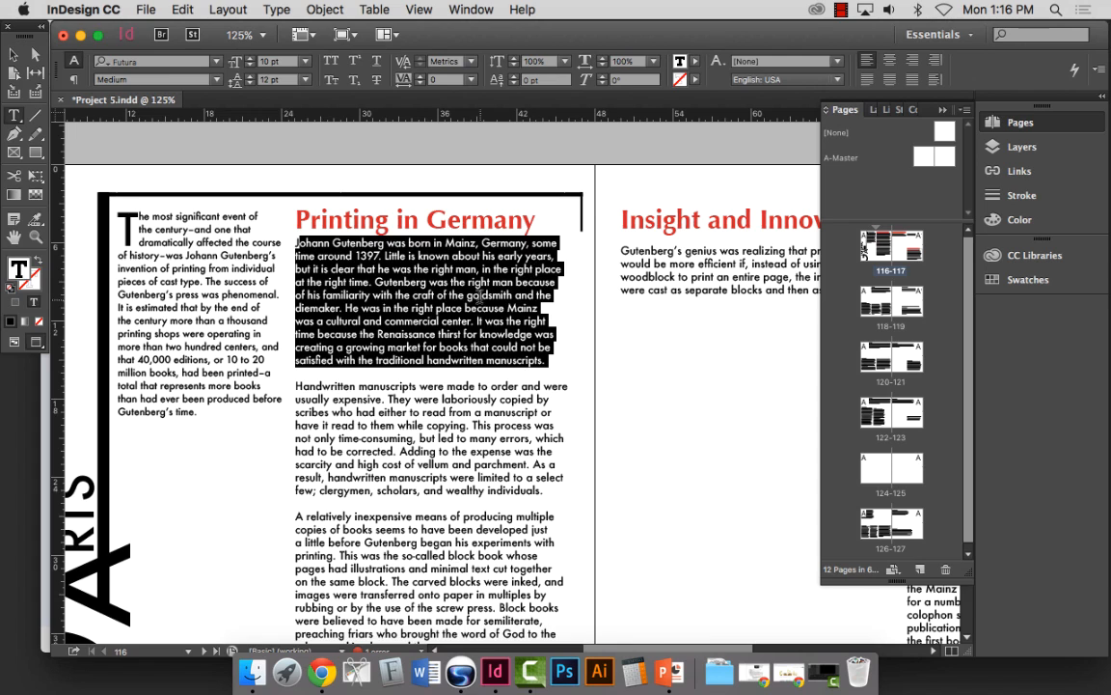
left_click(438, 294)
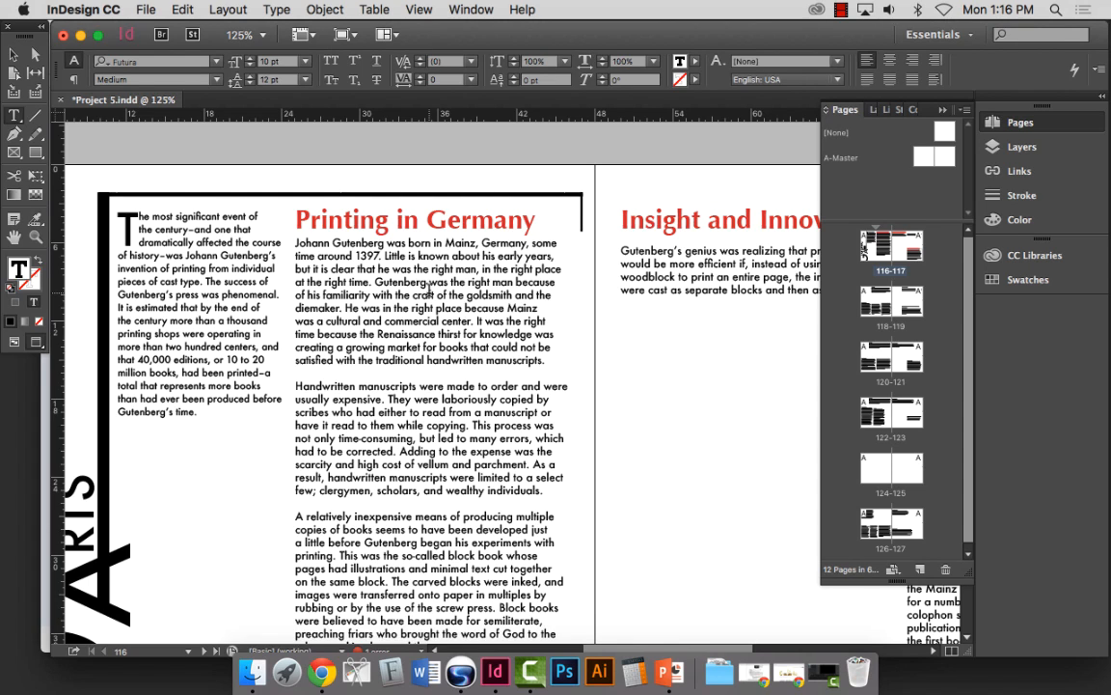
triple_click(428, 290)
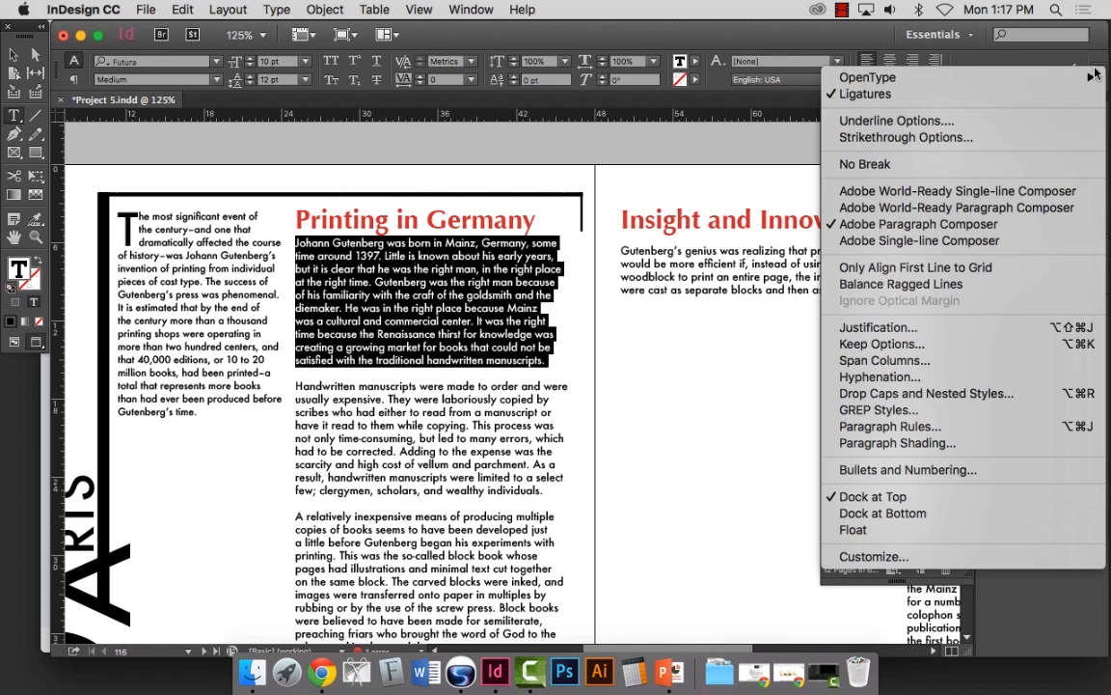
left_click(815, 327)
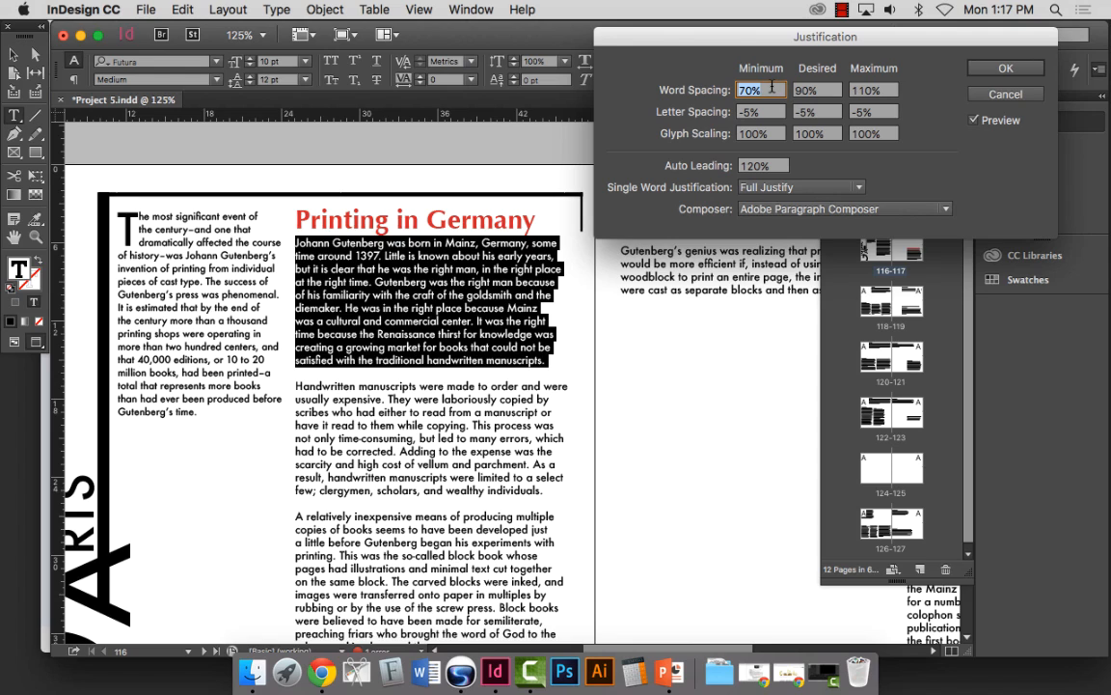
type("80")
key("Tab")
type("100")
key("Tab")
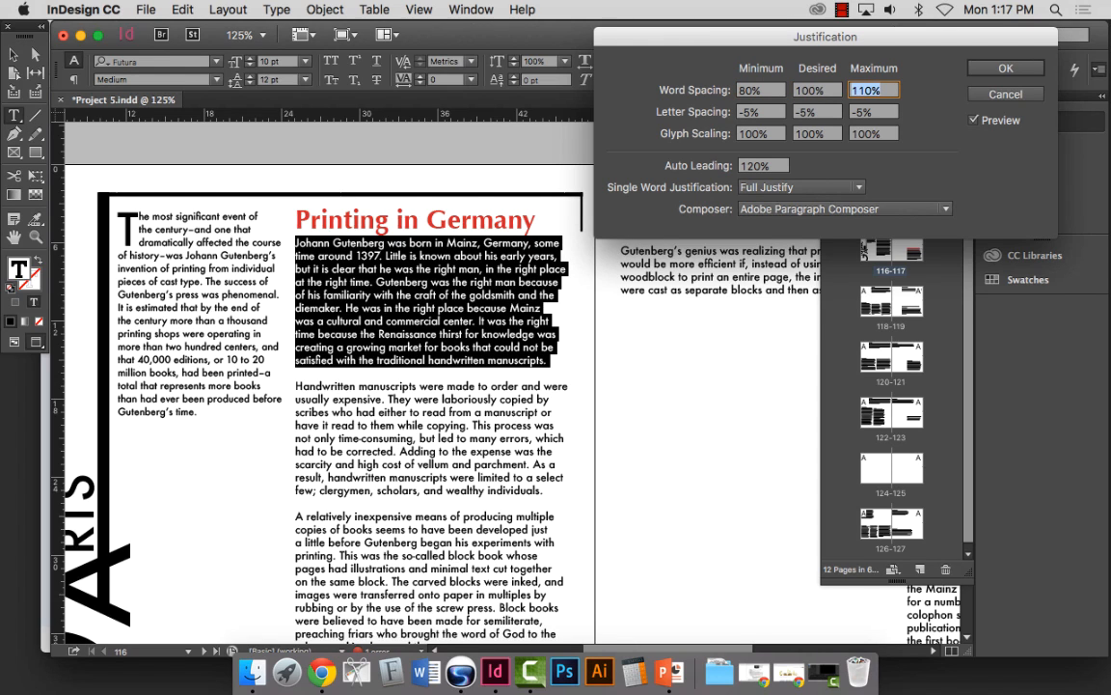
type("133")
Step: Reset the paragraph's minimum, desired and maximum letter spacing to 0%
left_click_drag(763, 114, 738, 113)
key("BackSpace")
key("Tab")
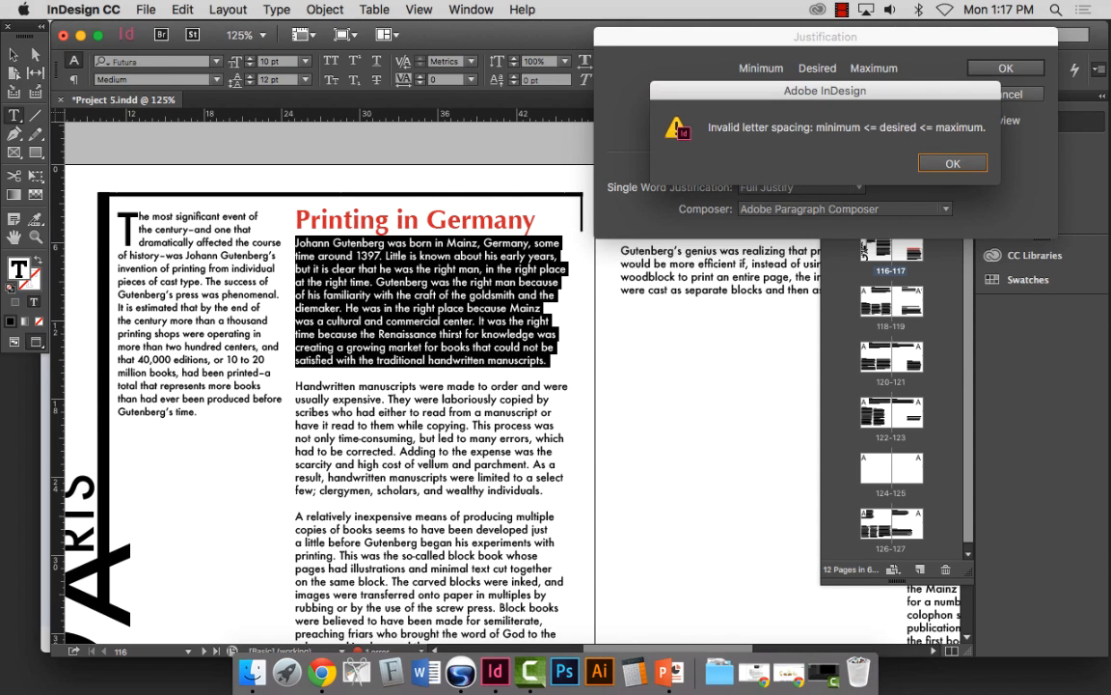
left_click(950, 162)
key("Tab")
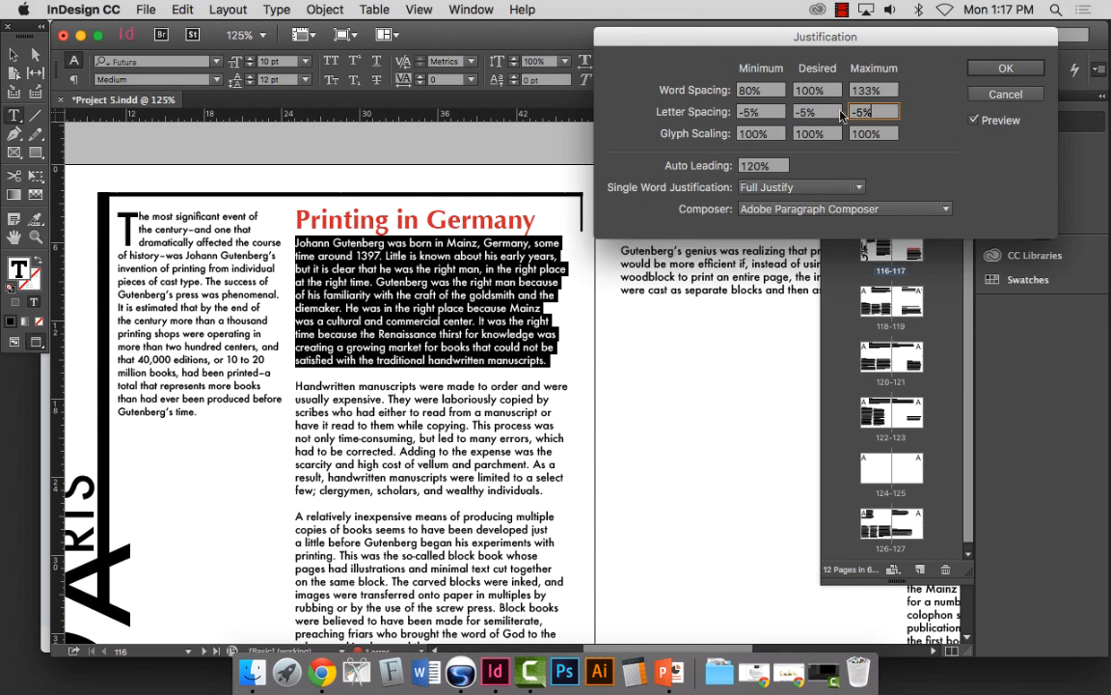
type("0")
left_click_drag(818, 110, 717, 115)
type("0")
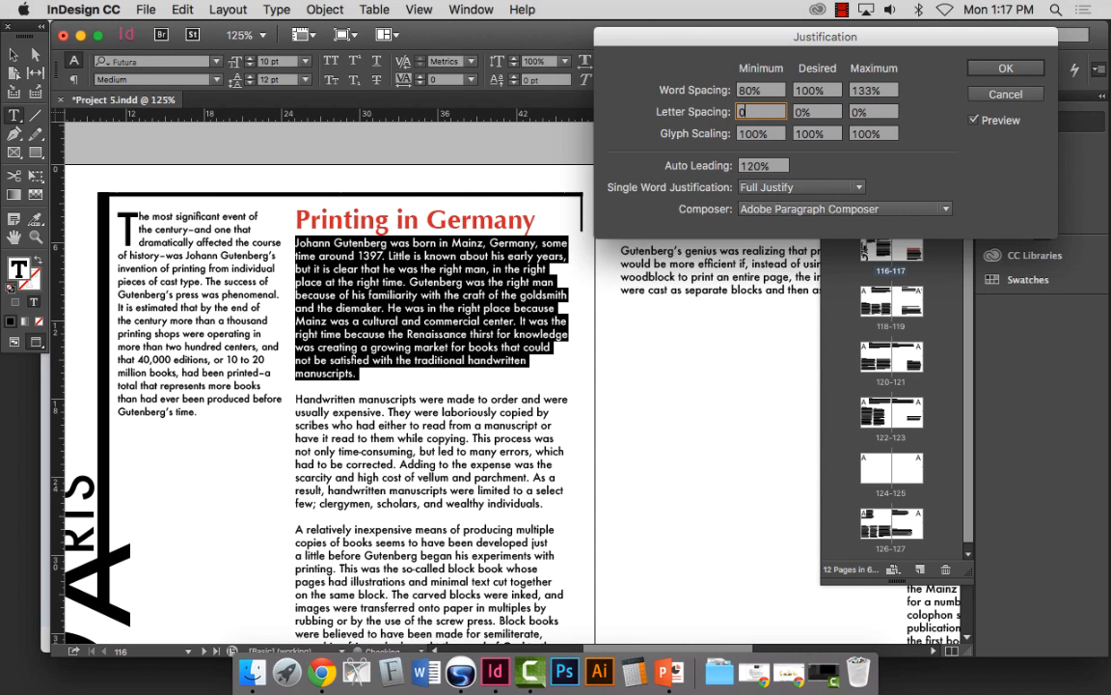
type("0")
key("Tab")
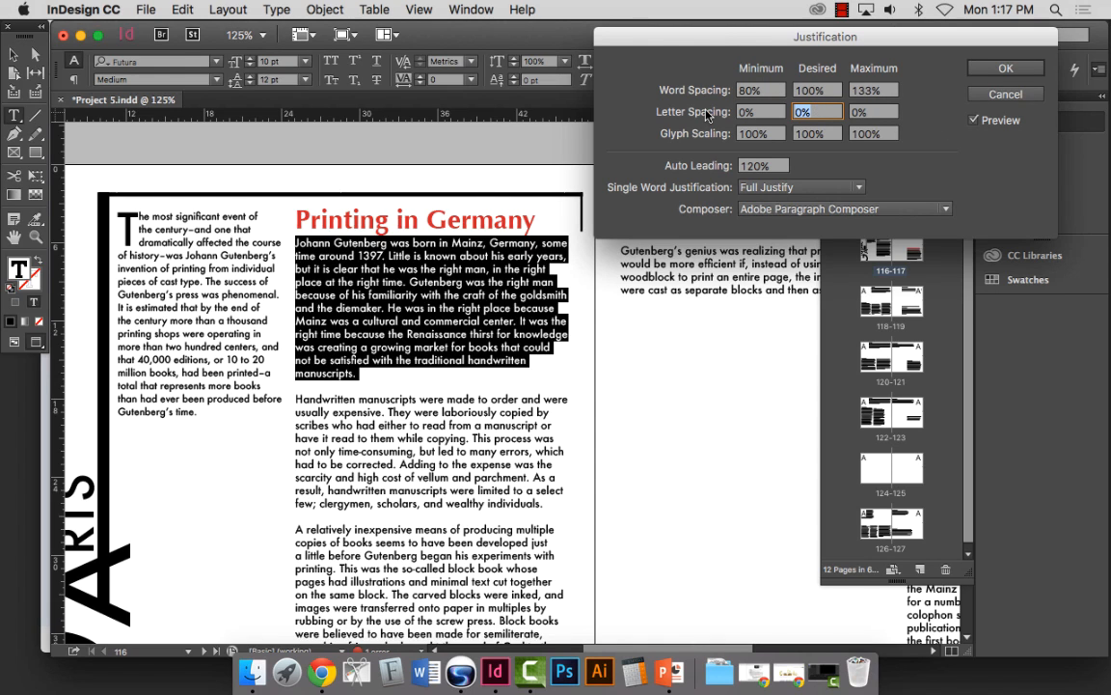
Step: Set the paragraph's word spacing to 90% minimum, 110% desired and 143% maximum, apply it, and highlight the paragraph's last line
double_click(761, 94)
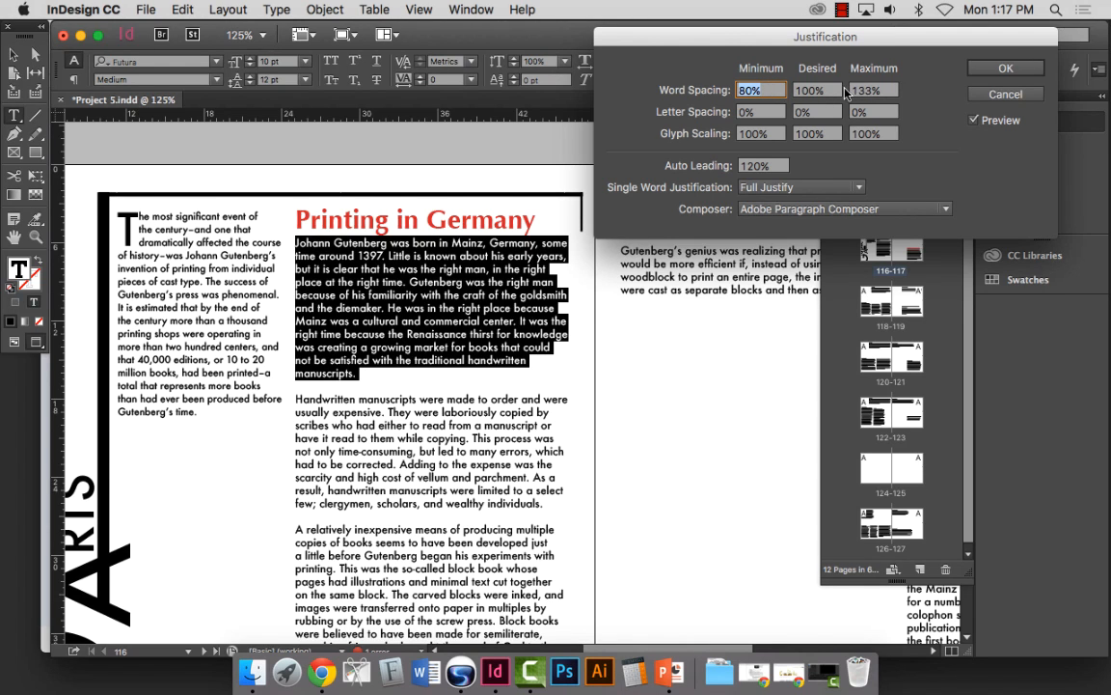
type("90")
key("Tab")
type("110")
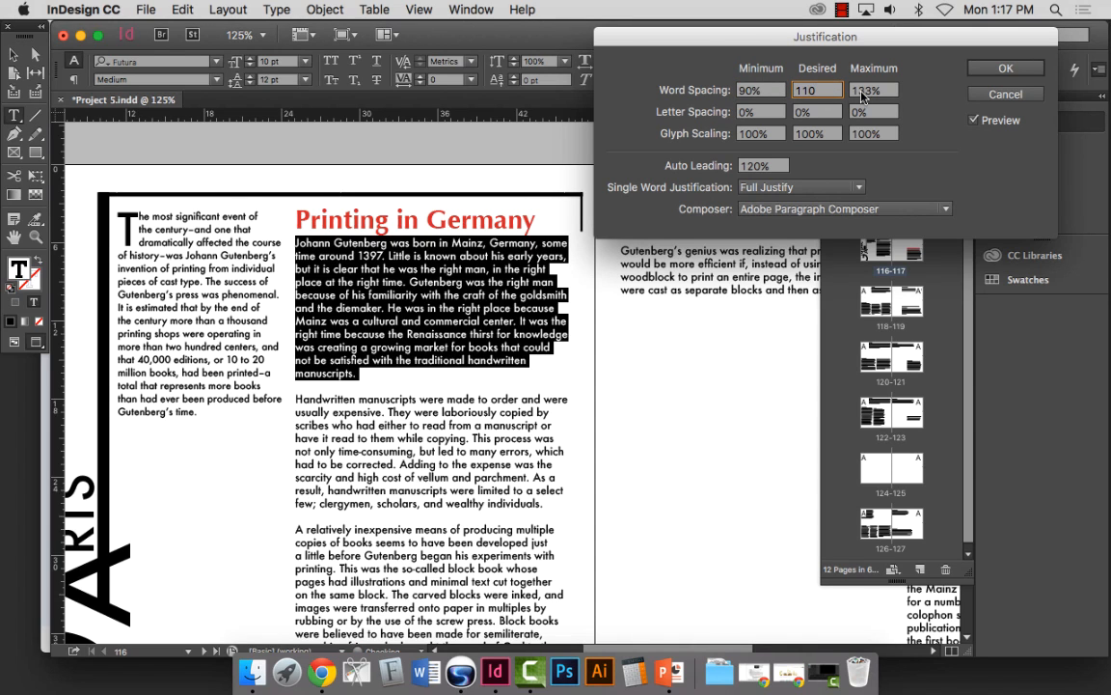
key("Tab")
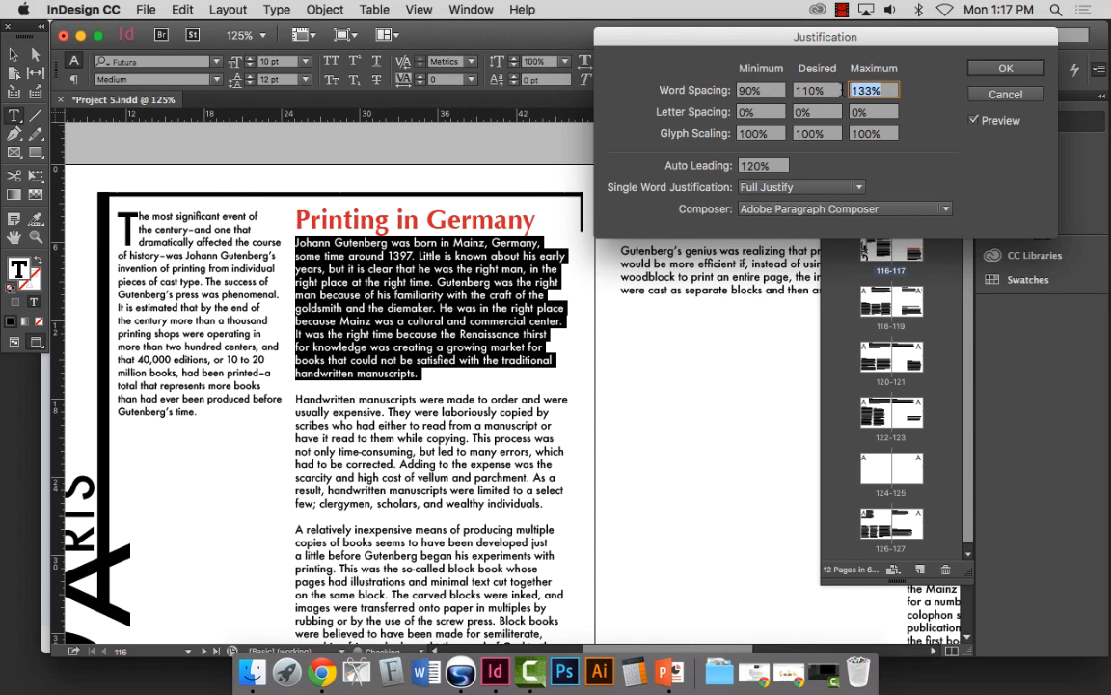
type("143")
key("Tab")
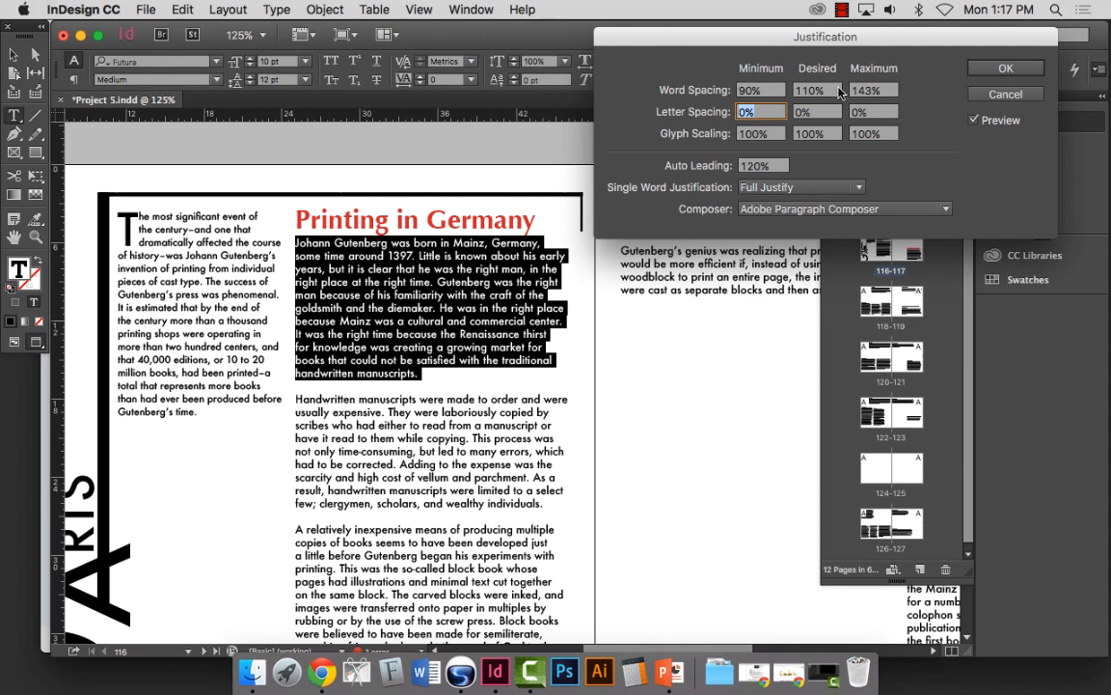
key("Return")
left_click(382, 354)
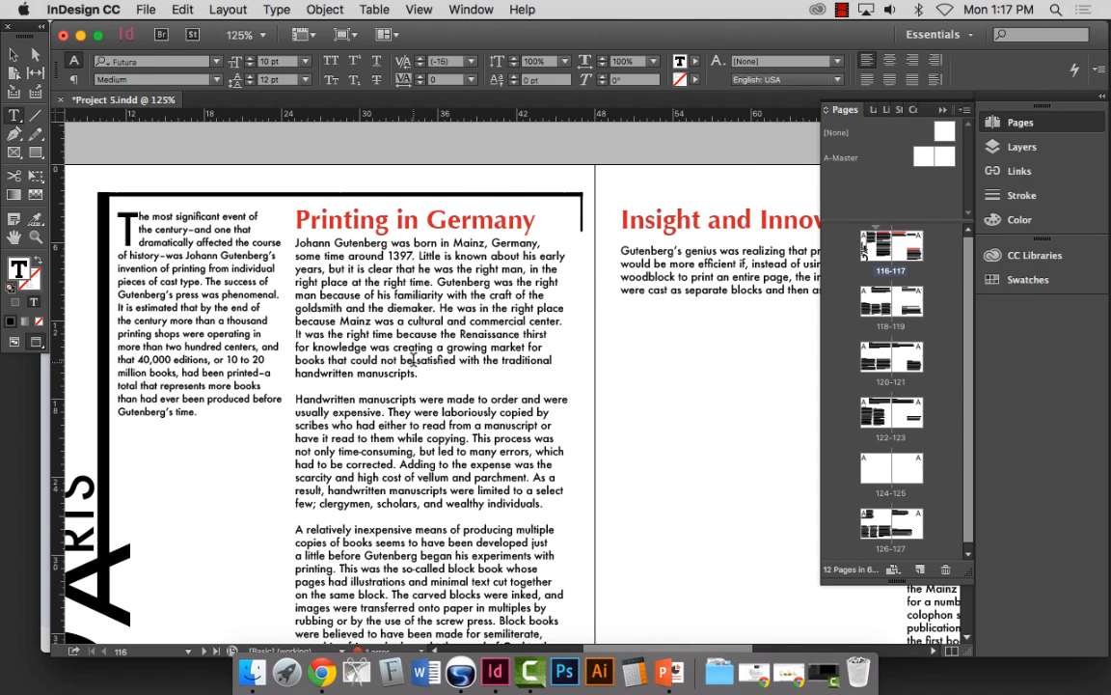
left_click_drag(300, 373, 407, 376)
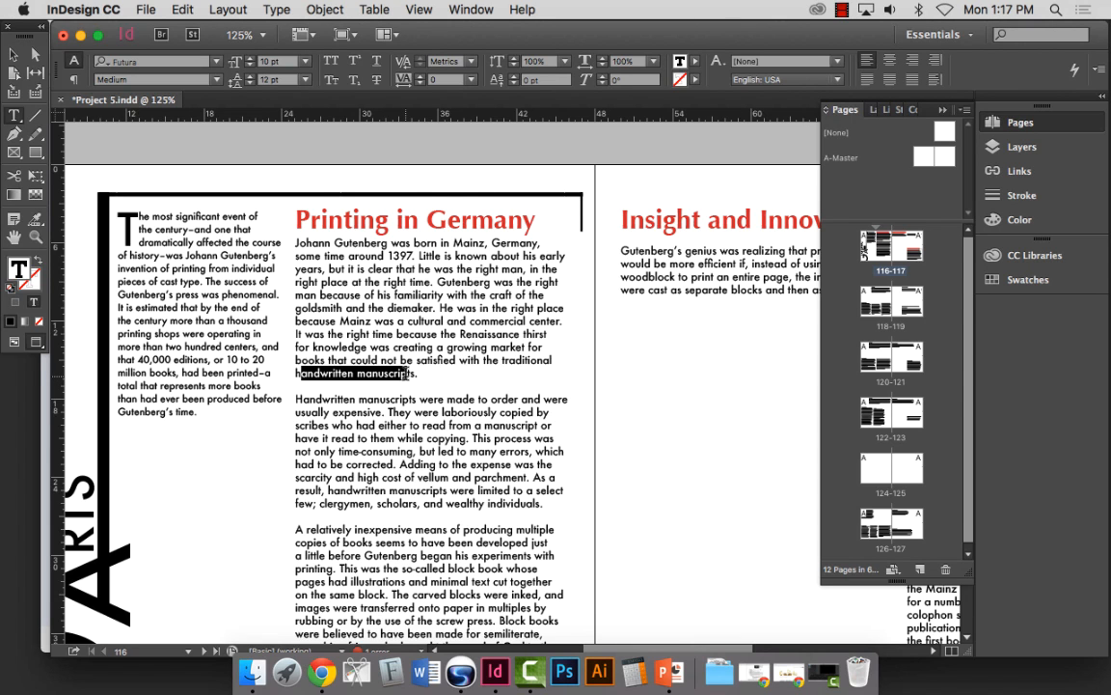
Step: Select the first Printing in Germany paragraph and set its justification word spacing to 70% minimum, 90% desired and 110% maximum
scroll(440, 371, "down", 5)
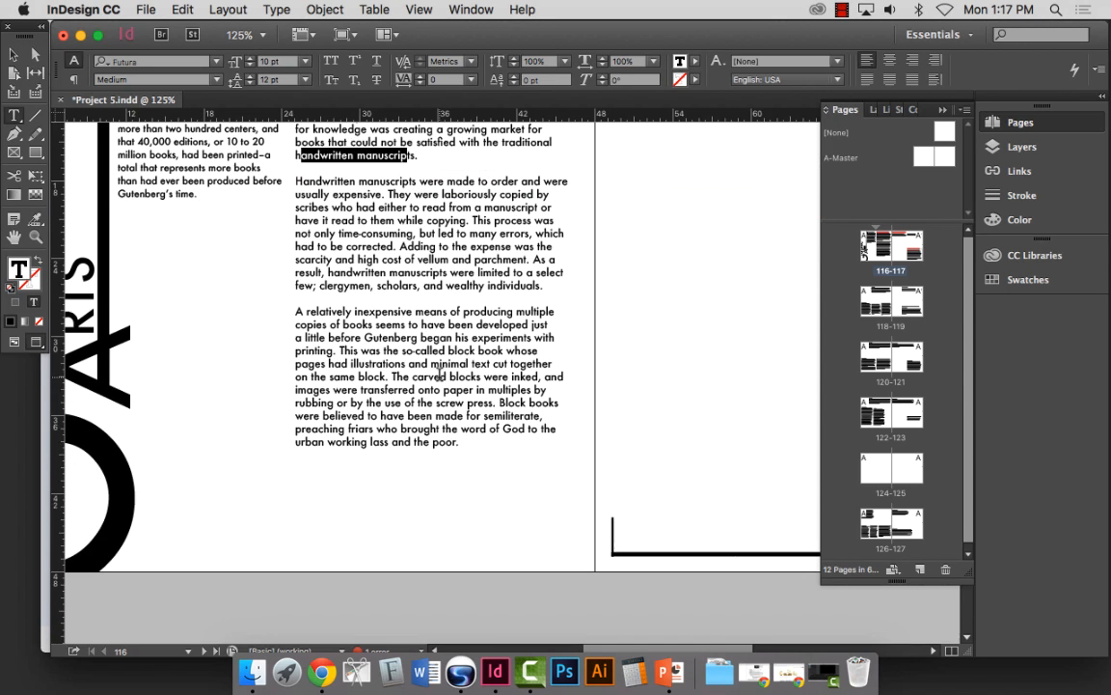
scroll(440, 371, "up", 5)
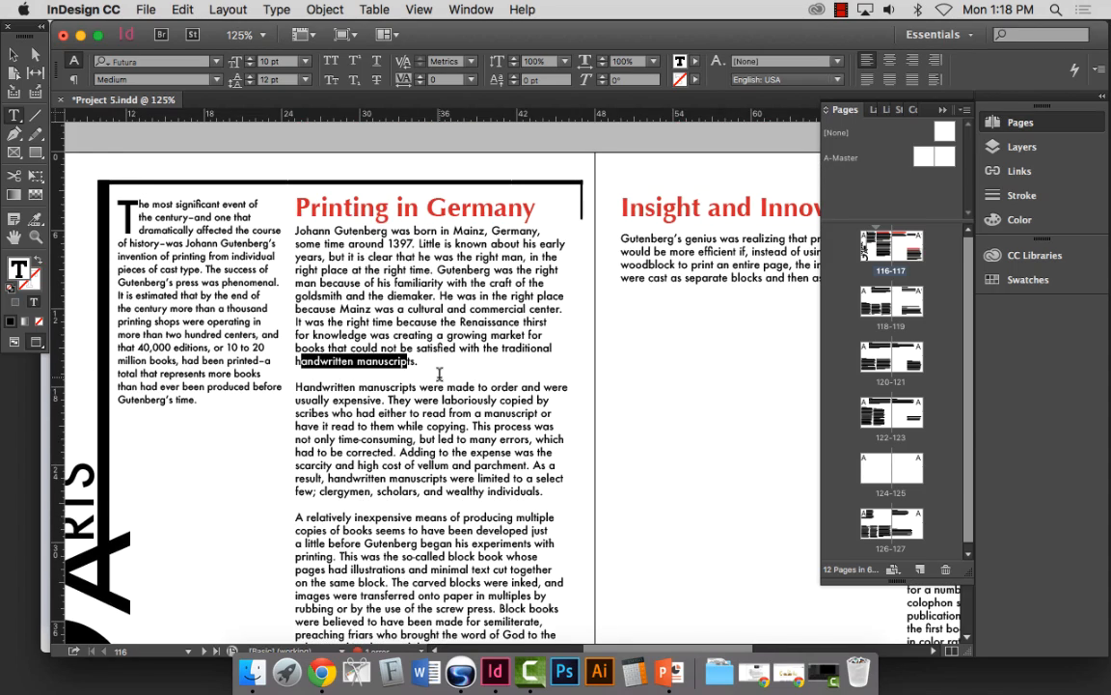
scroll(440, 373, "down", 3)
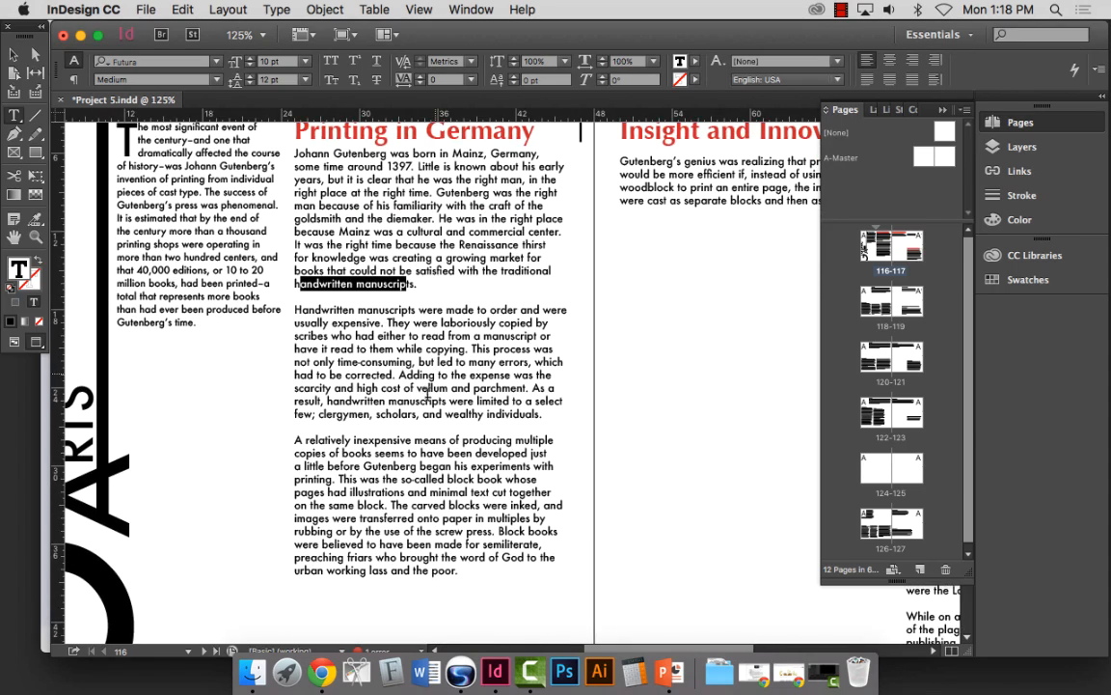
scroll(461, 546, "up", 5)
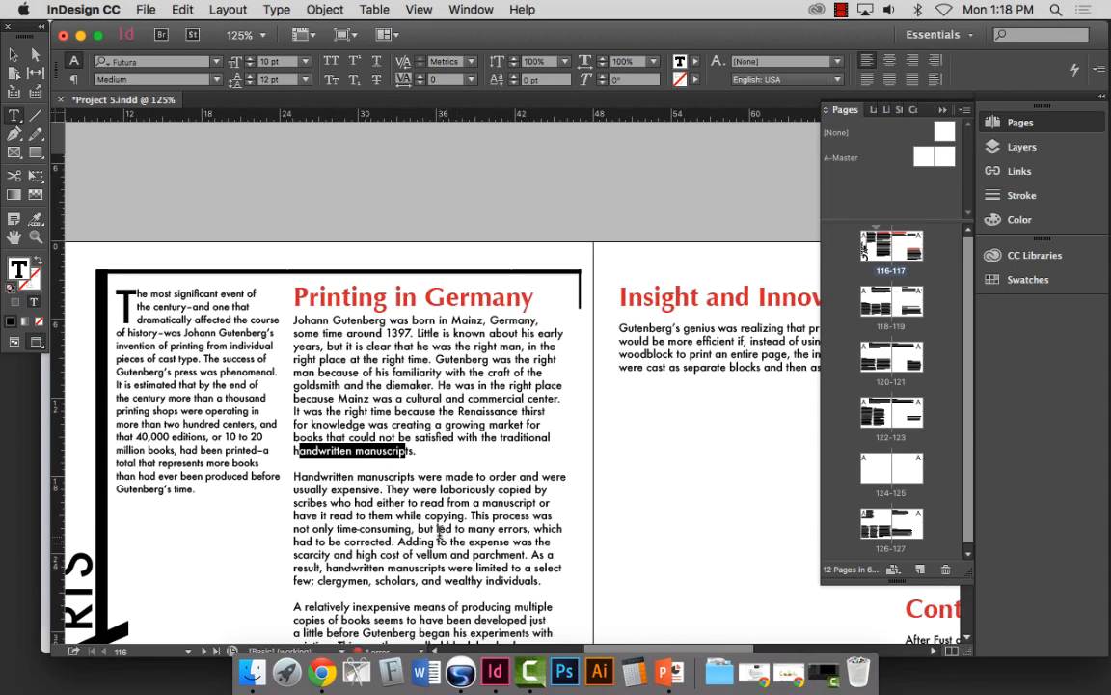
double_click(369, 411)
double_click(369, 412)
left_click(1098, 68)
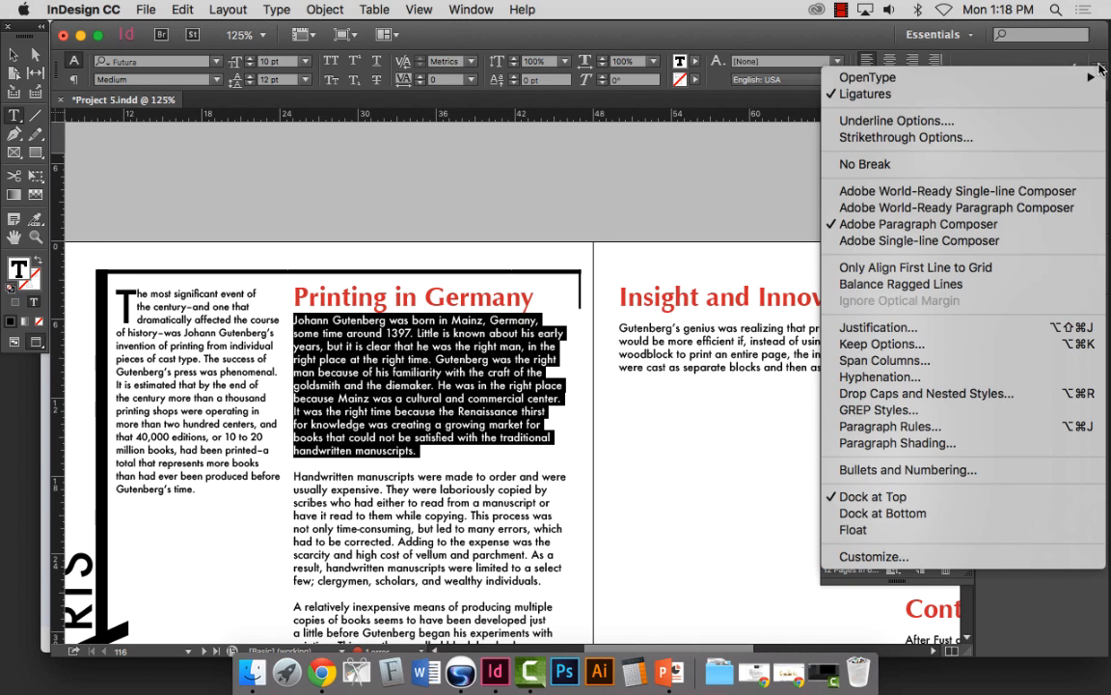
left_click(934, 329)
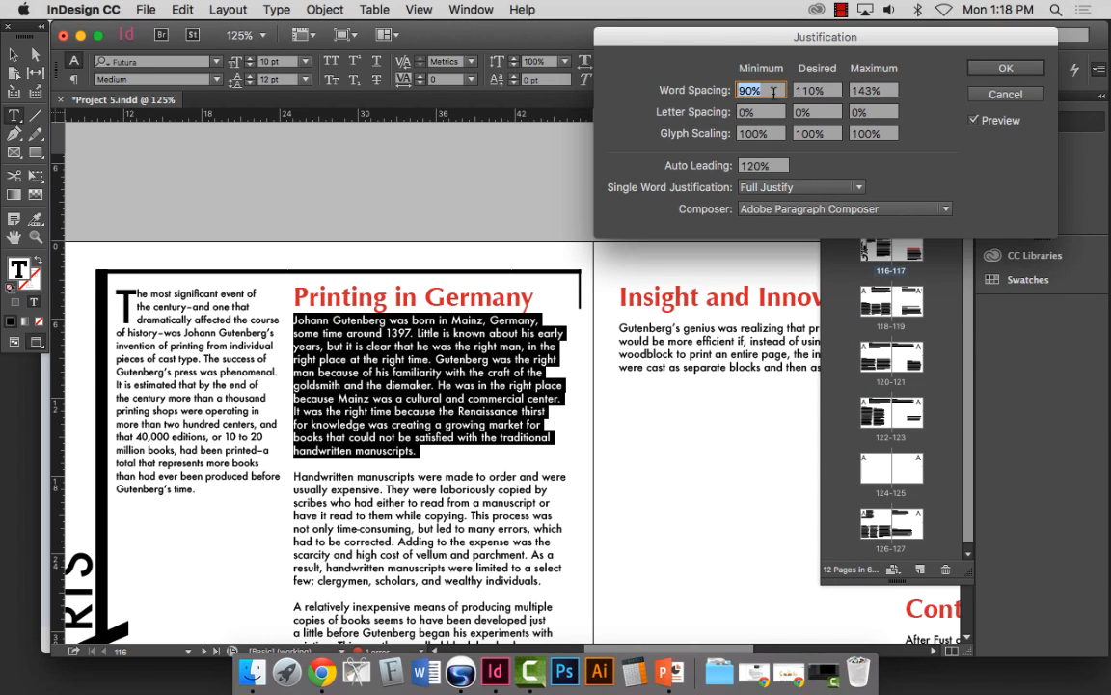
type("70")
key("Tab")
type("8")
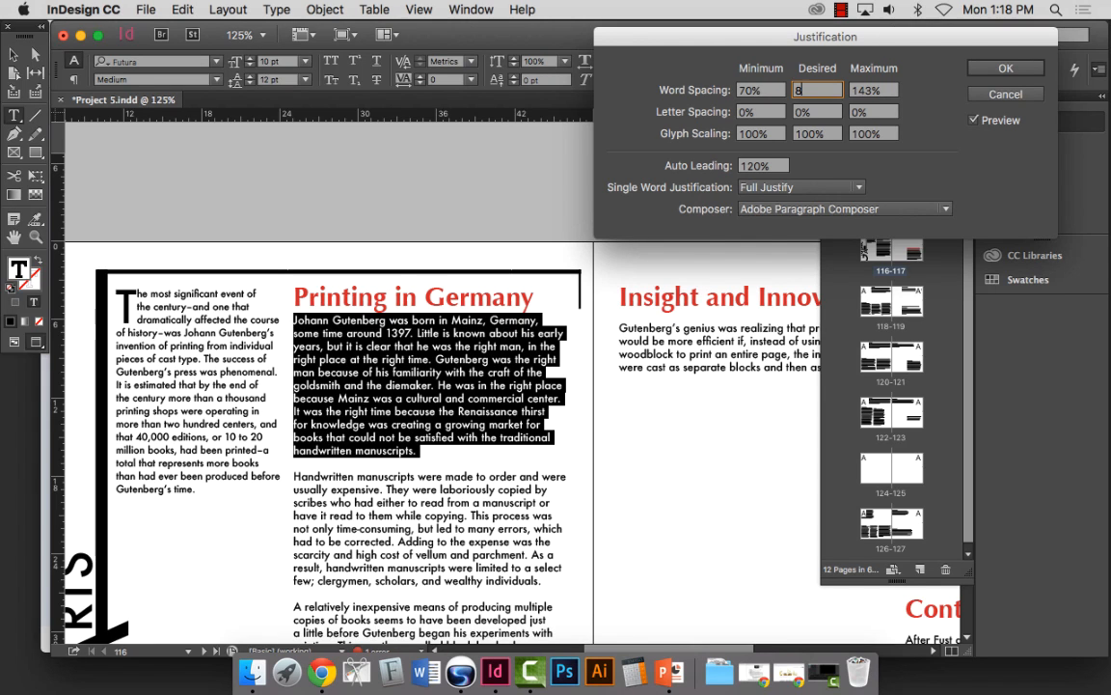
type("0")
key("Tab")
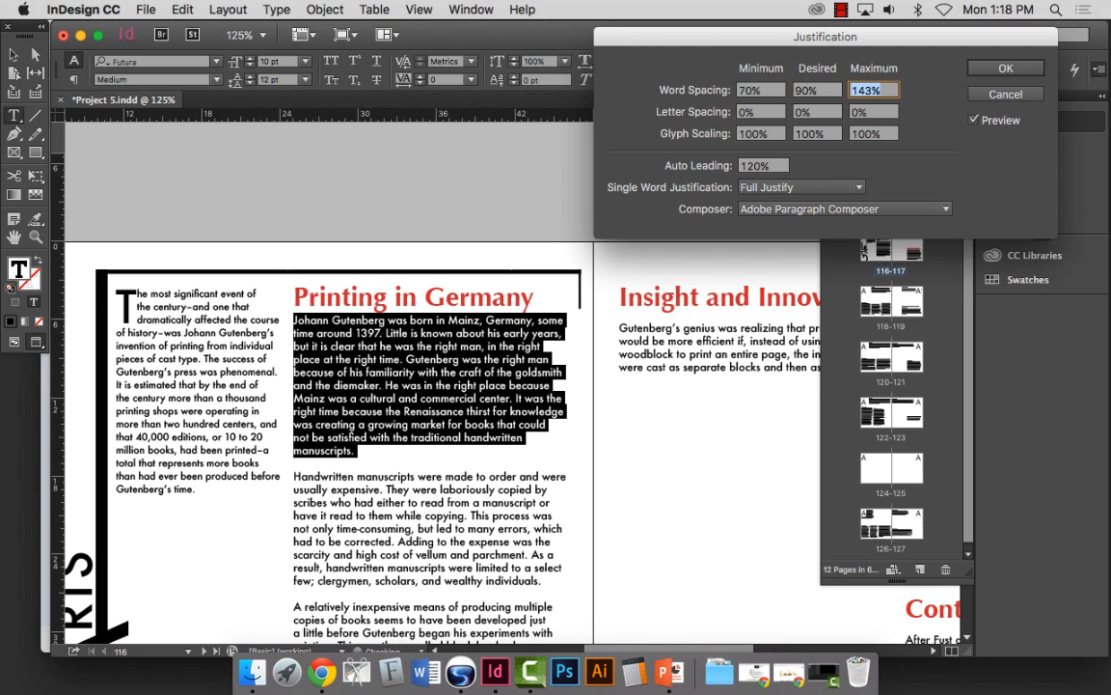
type("110")
key("Tab")
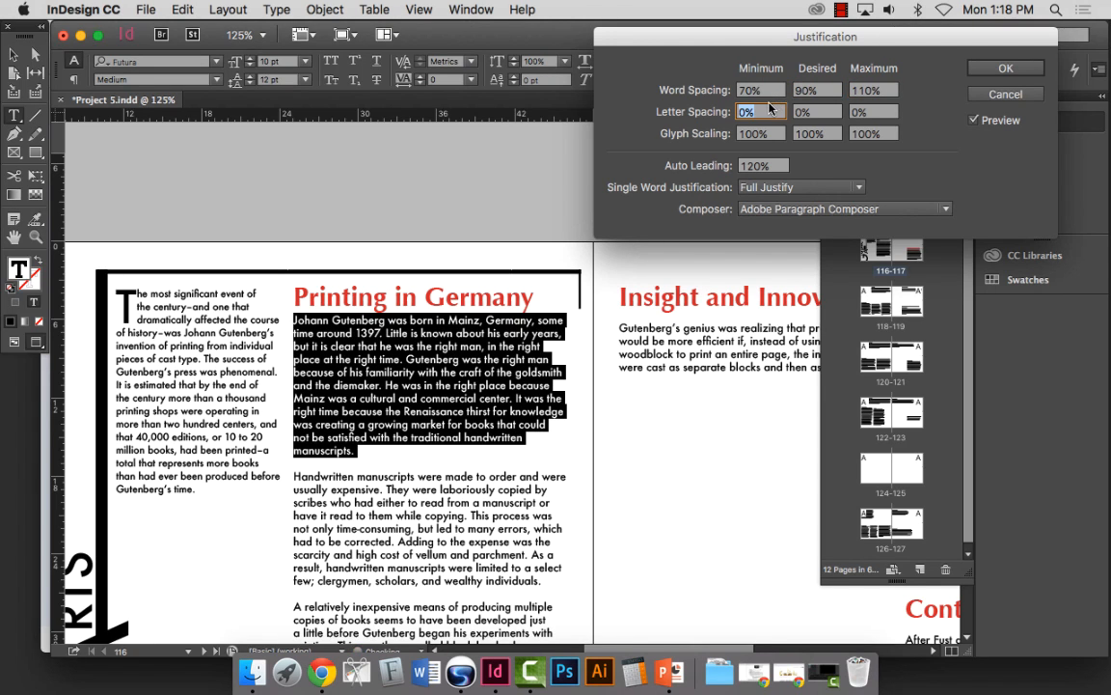
Step: Set the minimum, desired and maximum letter spacing to -5% and apply the paragraph's justification settings
type("-5")
key("Tab")
type("-5")
key("Tab")
type("-5")
key("Tab")
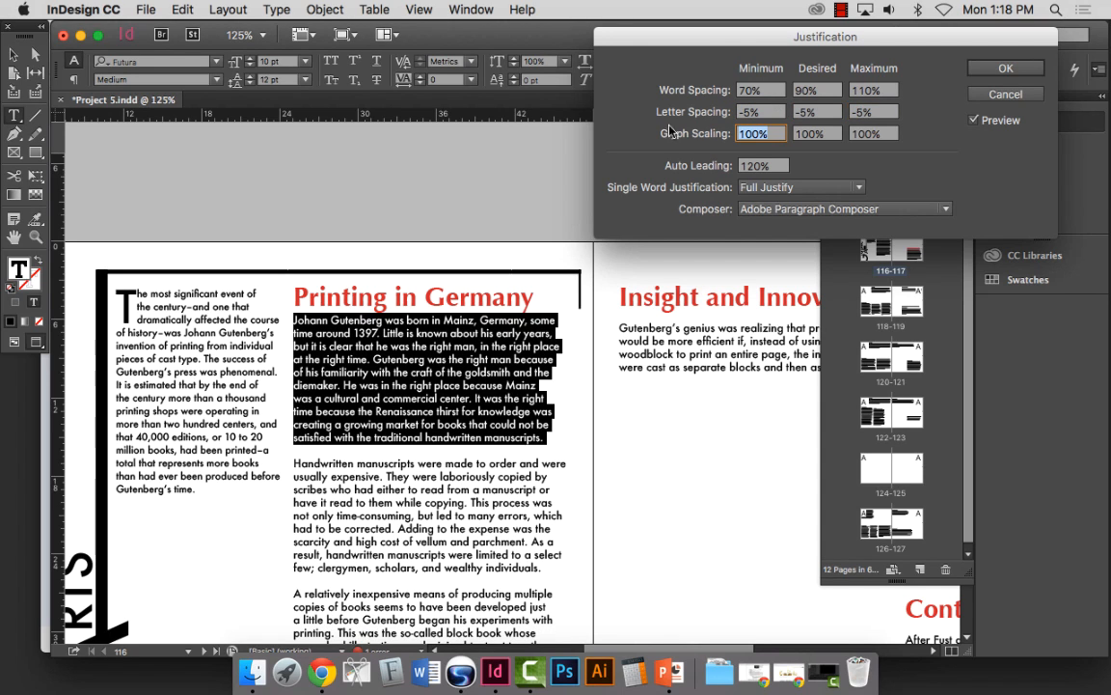
left_click(1005, 68)
Step: Reopen the Justification settings for the selected paragraph and try to raise only its minimum letter spacing
scroll(470, 429, "down", 5)
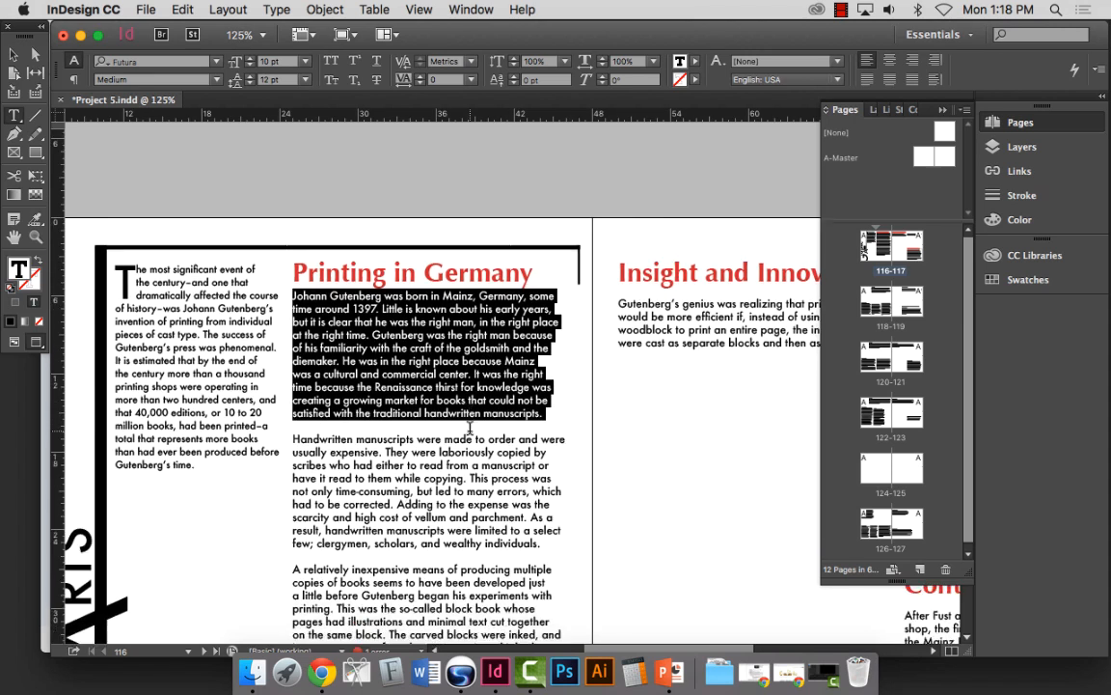
scroll(471, 429, "up", 2)
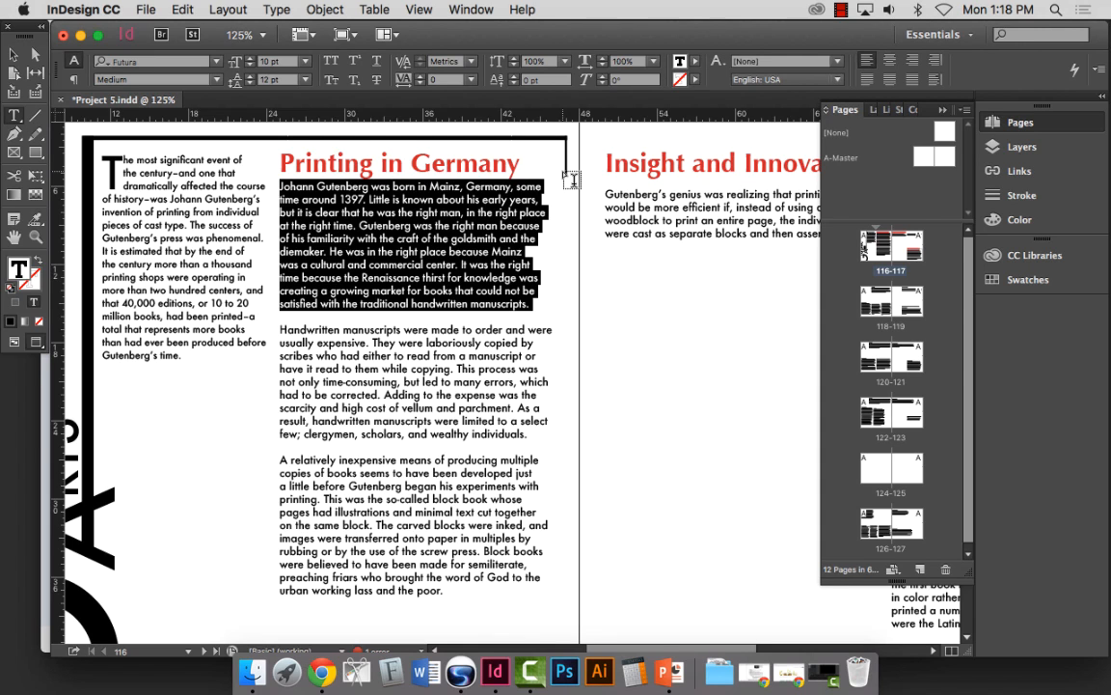
left_click(1098, 69)
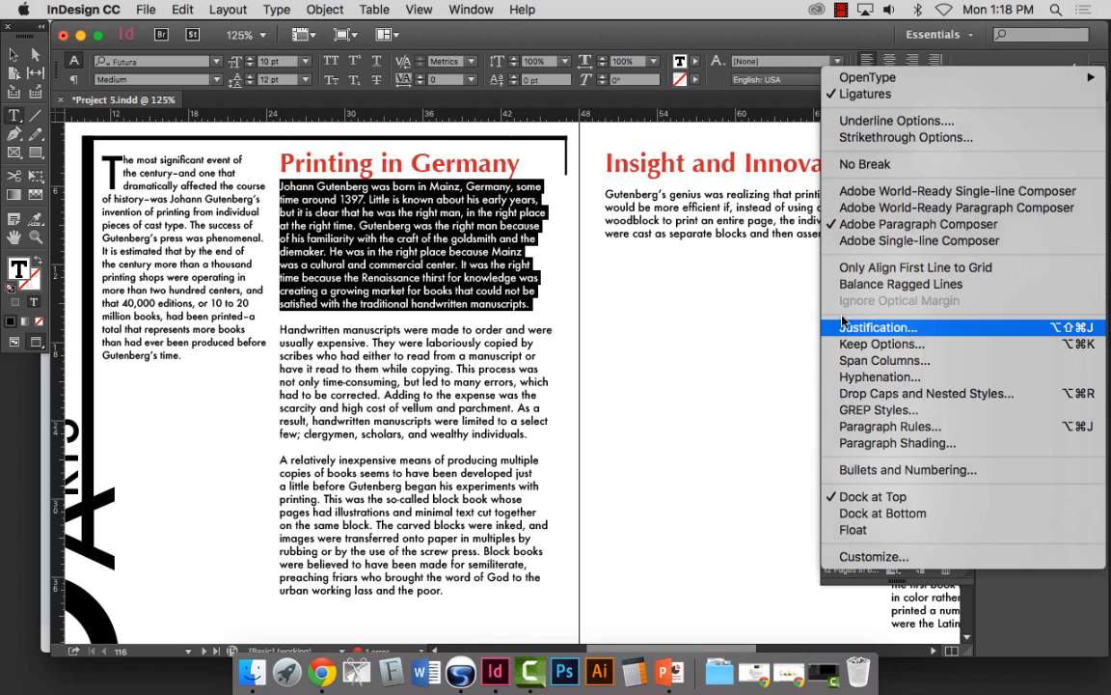
left_click(940, 327)
left_click(747, 114)
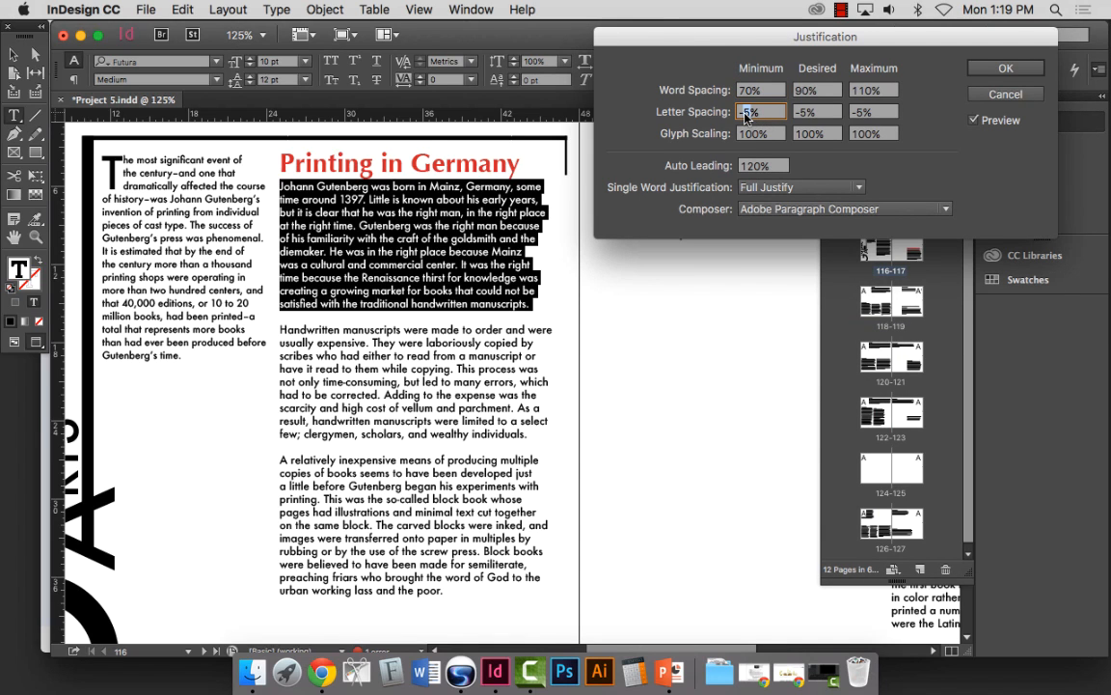
type("0")
key("Tab")
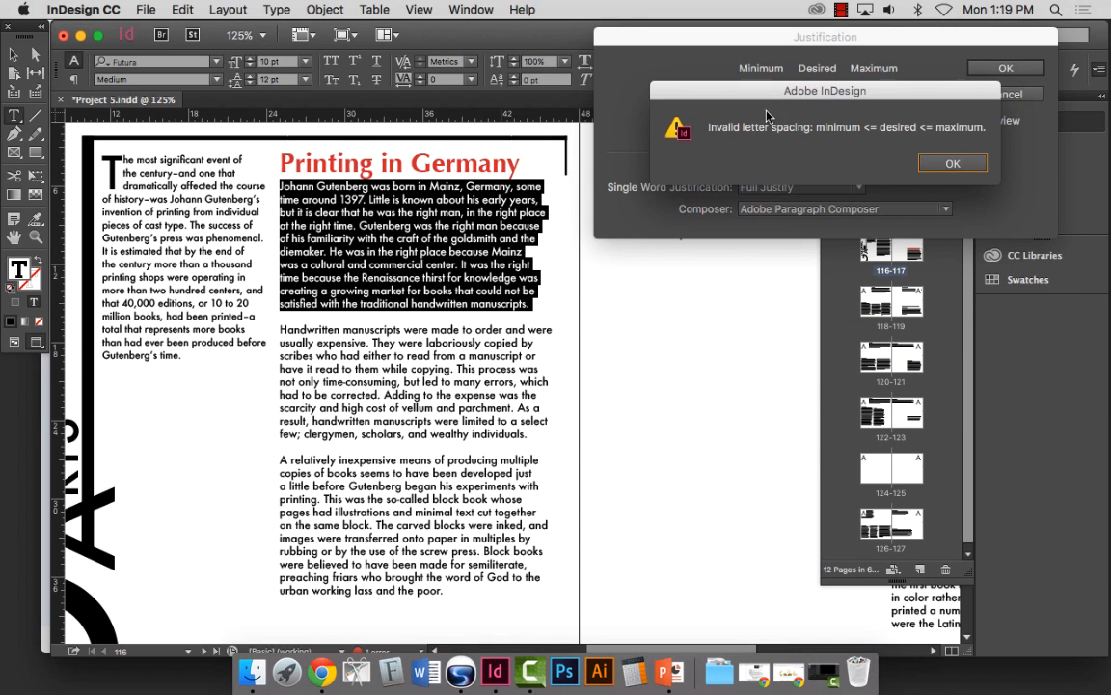
left_click(951, 164)
Step: Set the maximum, desired and minimum letter spacing to -4% and toggle the preview off and on to compare
double_click(857, 114)
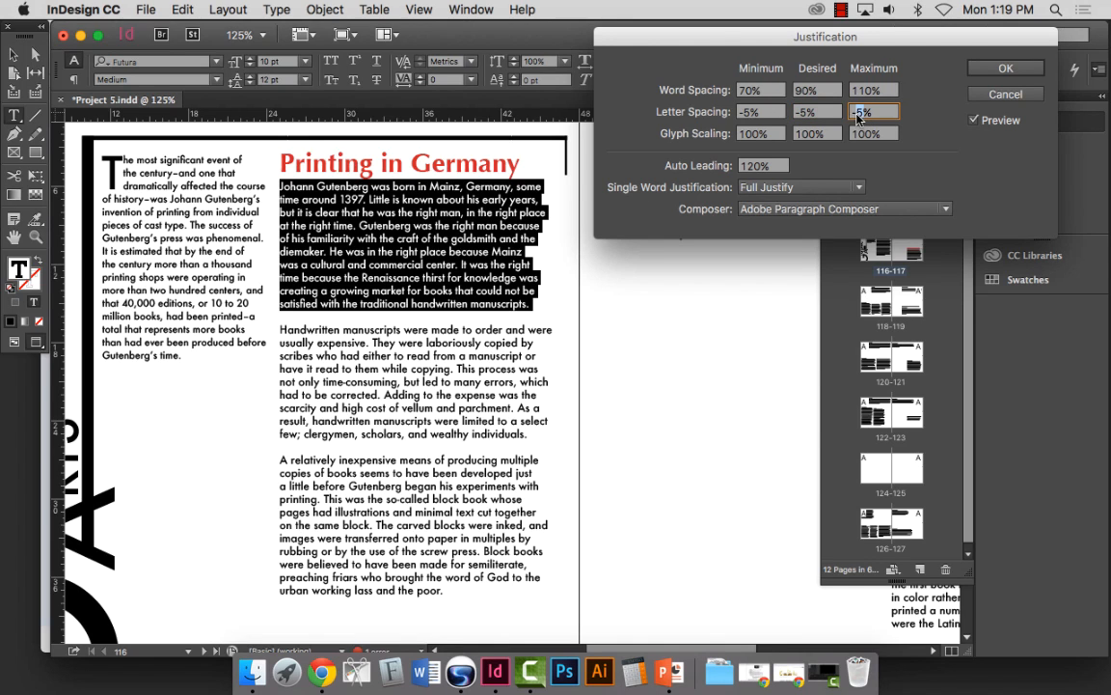
type("4")
double_click(805, 114)
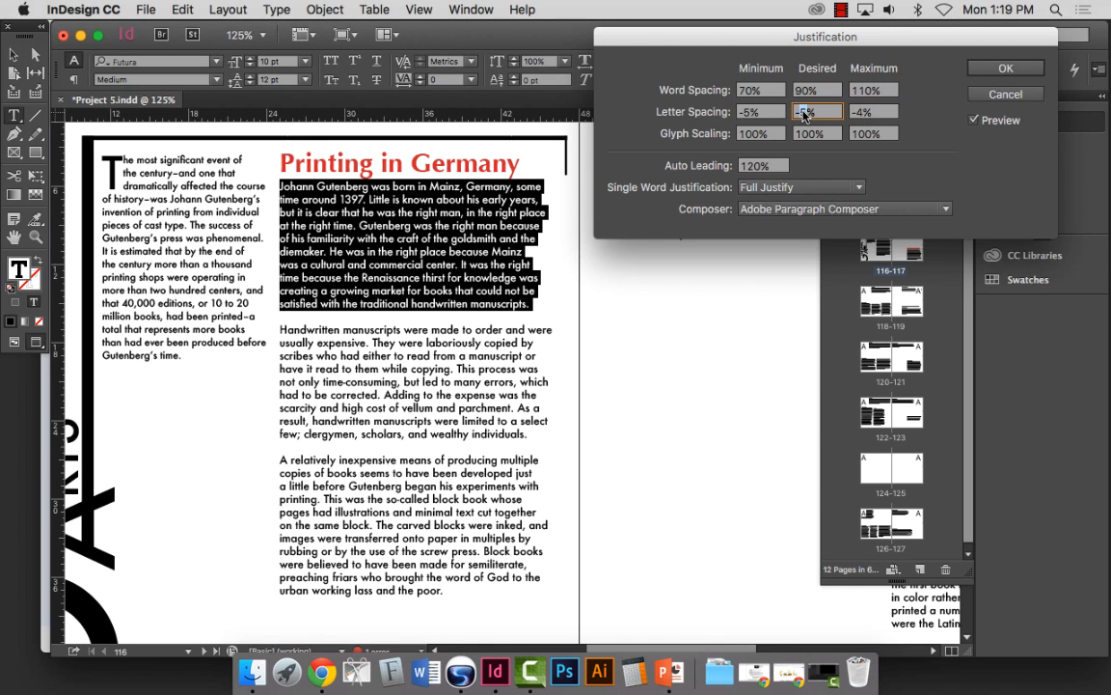
type("4")
double_click(747, 114)
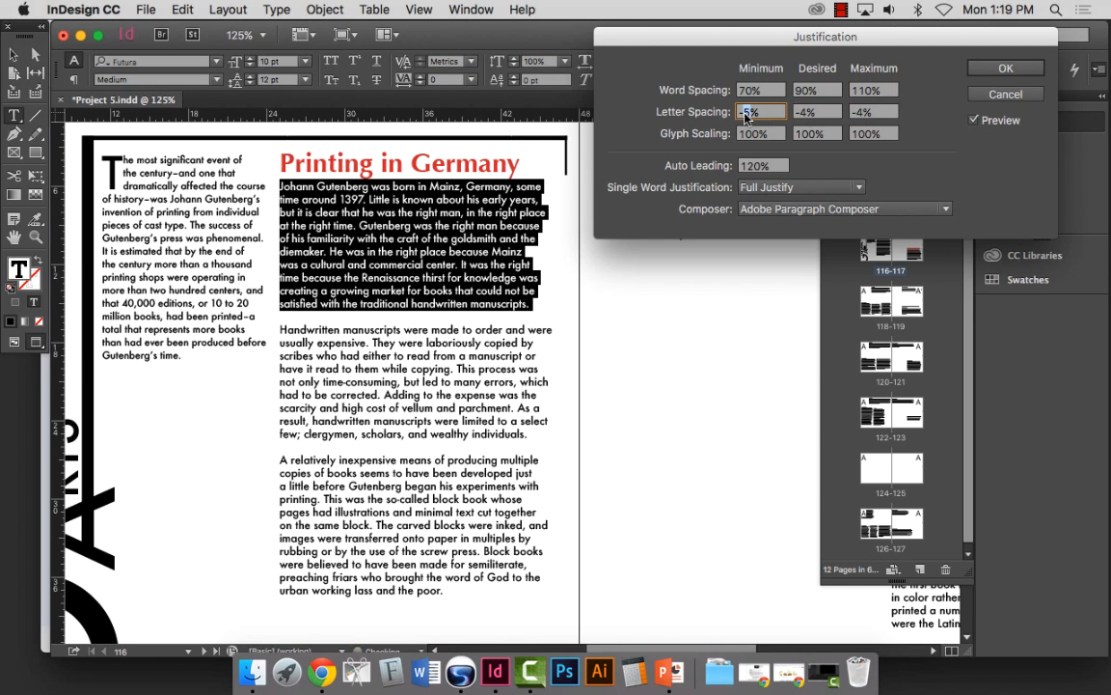
type("4")
left_click(974, 120)
left_click(975, 121)
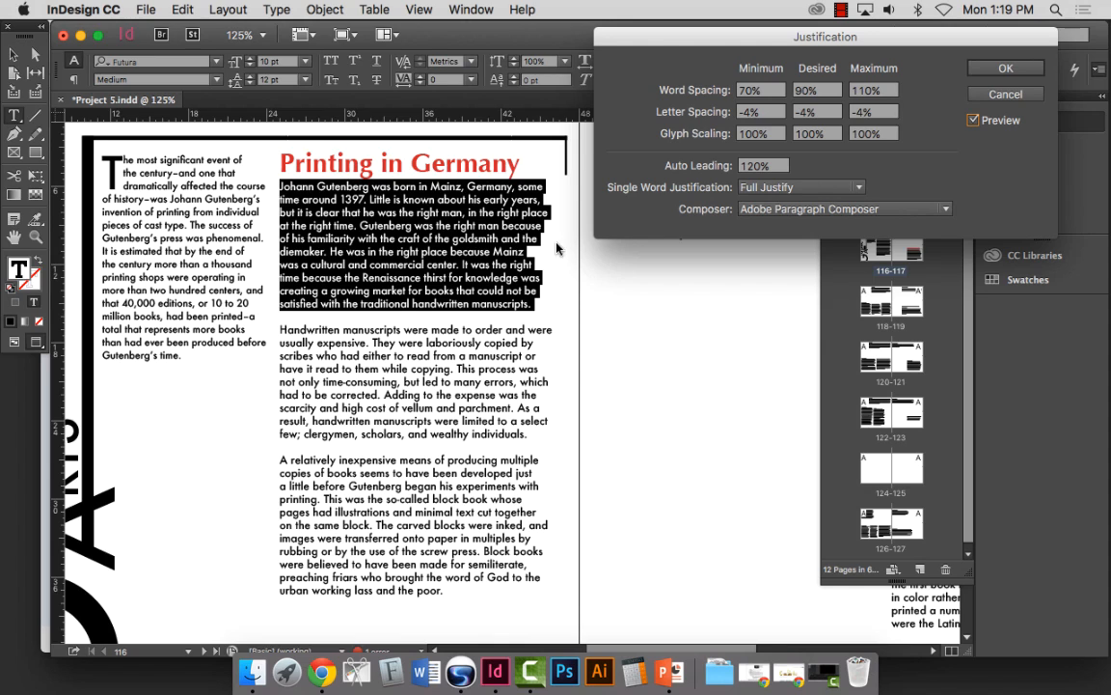
Step: Try to set only the paragraph's minimum letter spacing to -3%
left_click(748, 114)
double_click(745, 113)
type("3")
key("Tab")
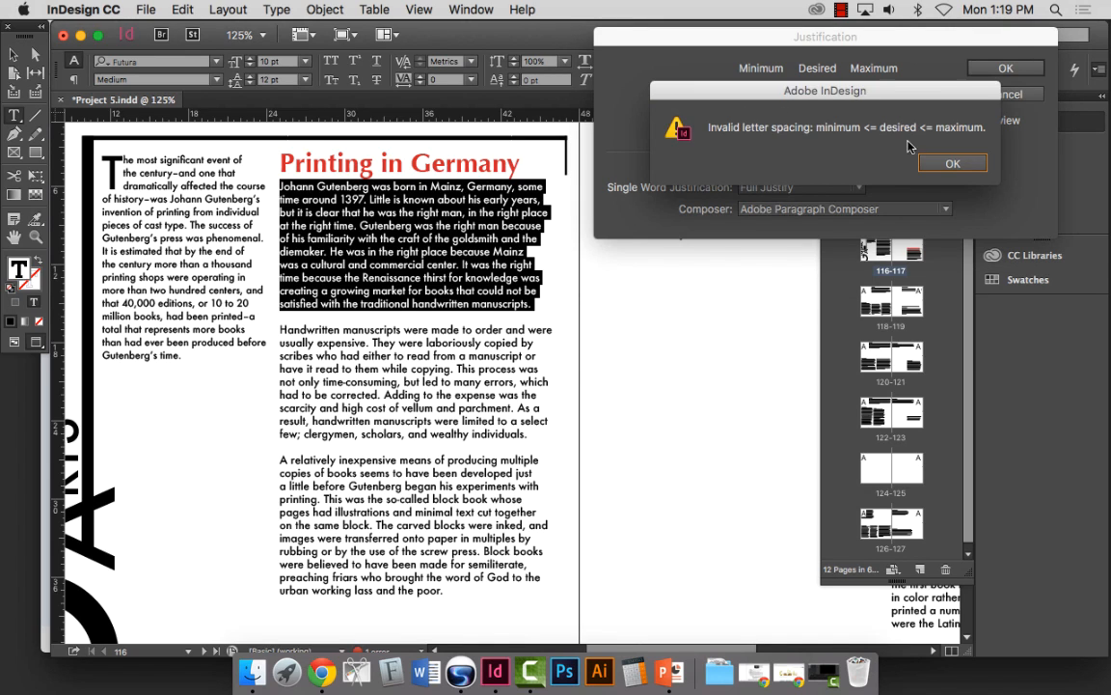
left_click(953, 162)
Step: Set the paragraph's maximum, desired and minimum letter spacing to -3%, starting from the maximum
double_click(856, 115)
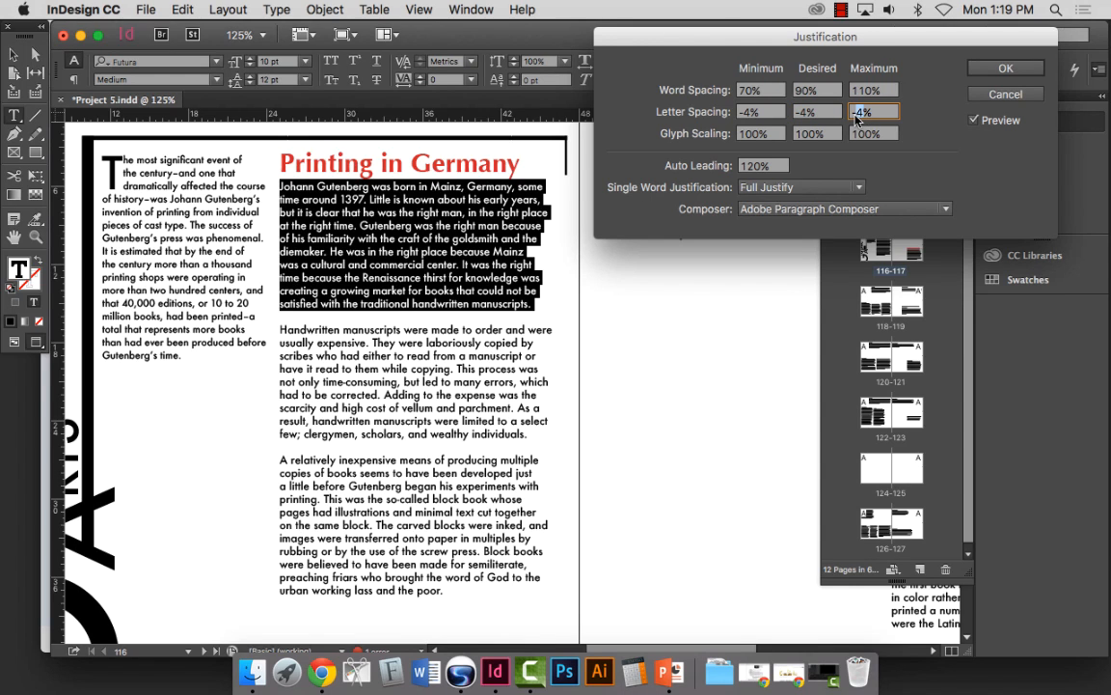
type("3")
double_click(803, 113)
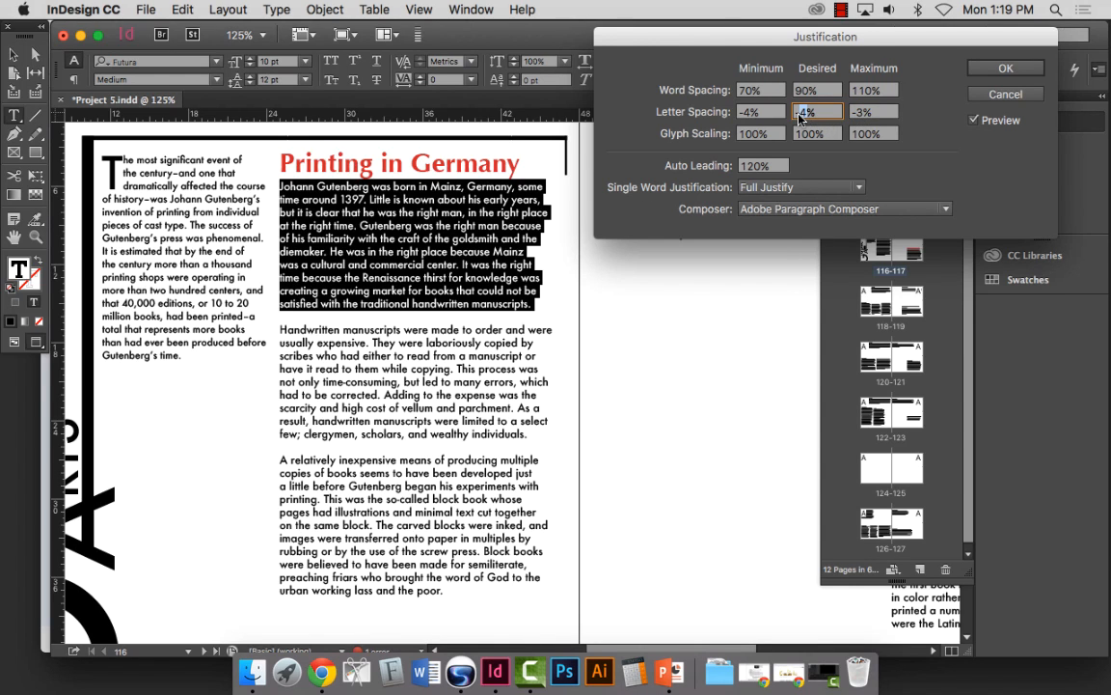
type("3")
double_click(746, 113)
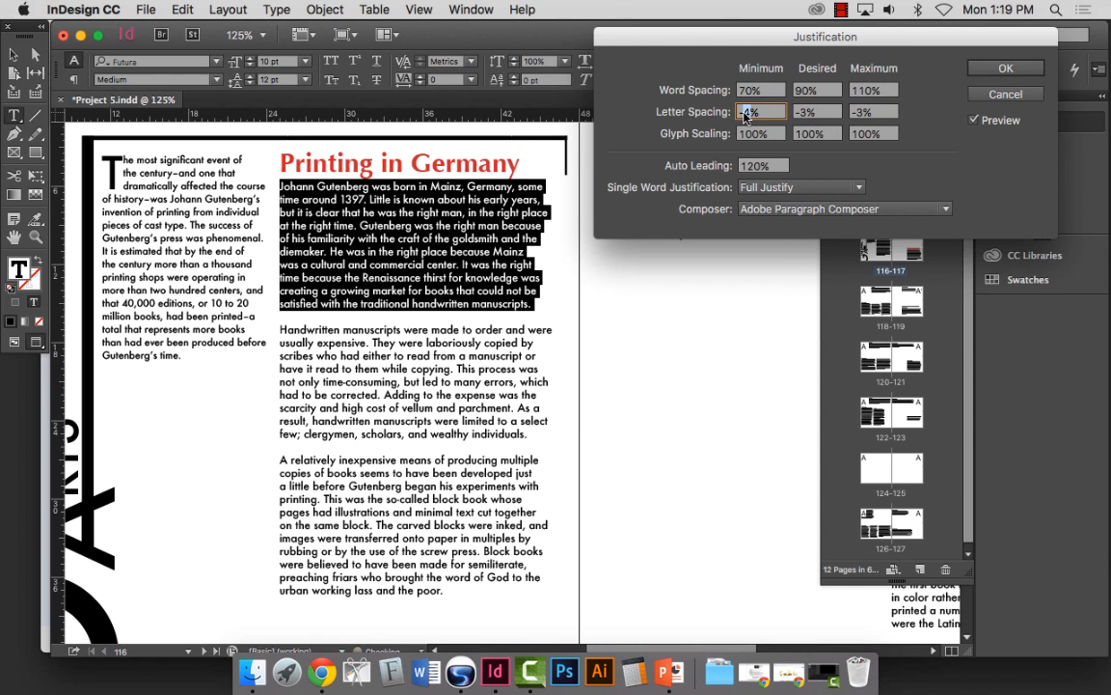
type("3")
key("Tab")
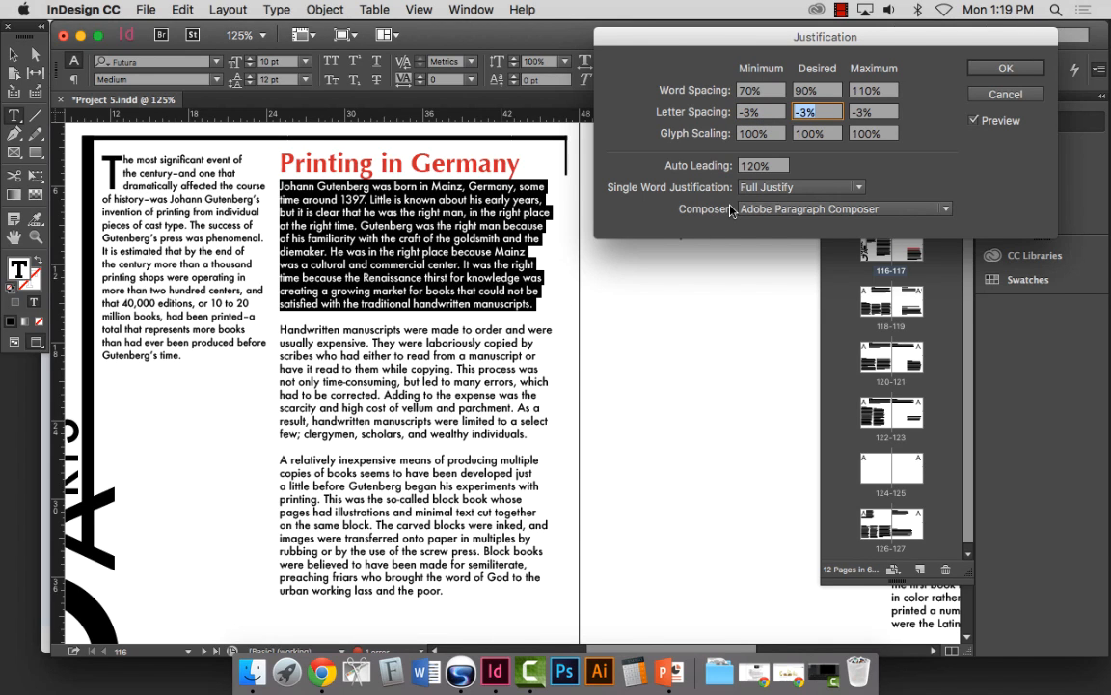
Step: Try to set only the paragraph's minimum letter spacing to -1%
left_click(747, 112)
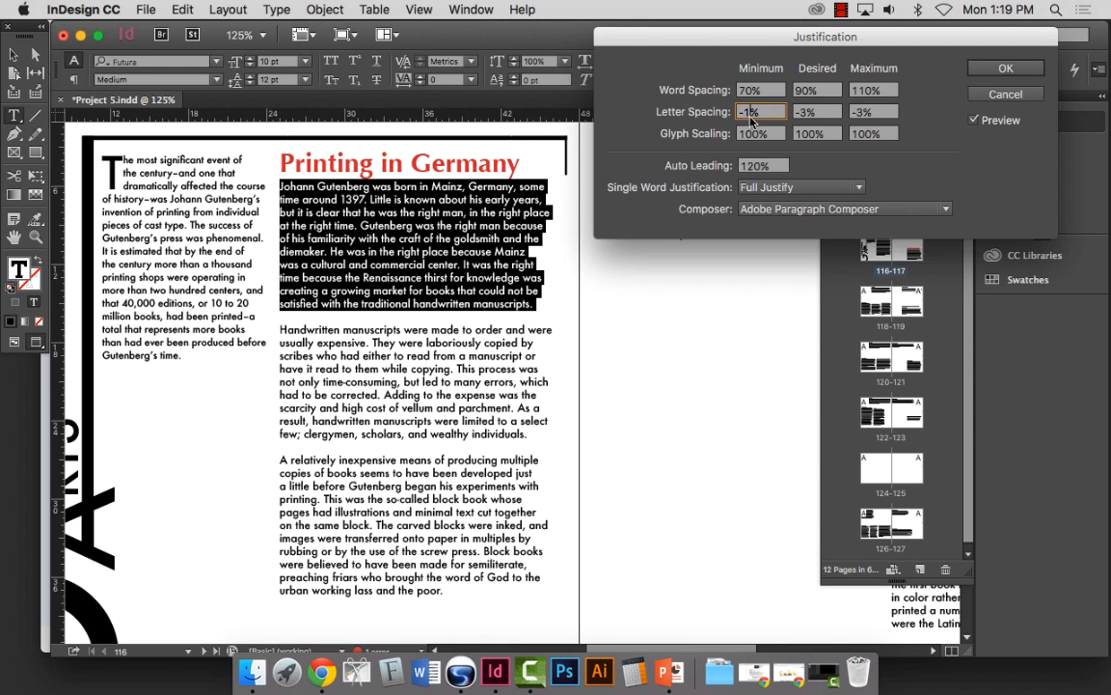
left_click(827, 116)
left_click(961, 158)
Step: Set the paragraph's maximum, desired and minimum letter spacing to -1%, starting from the maximum
left_click(861, 114)
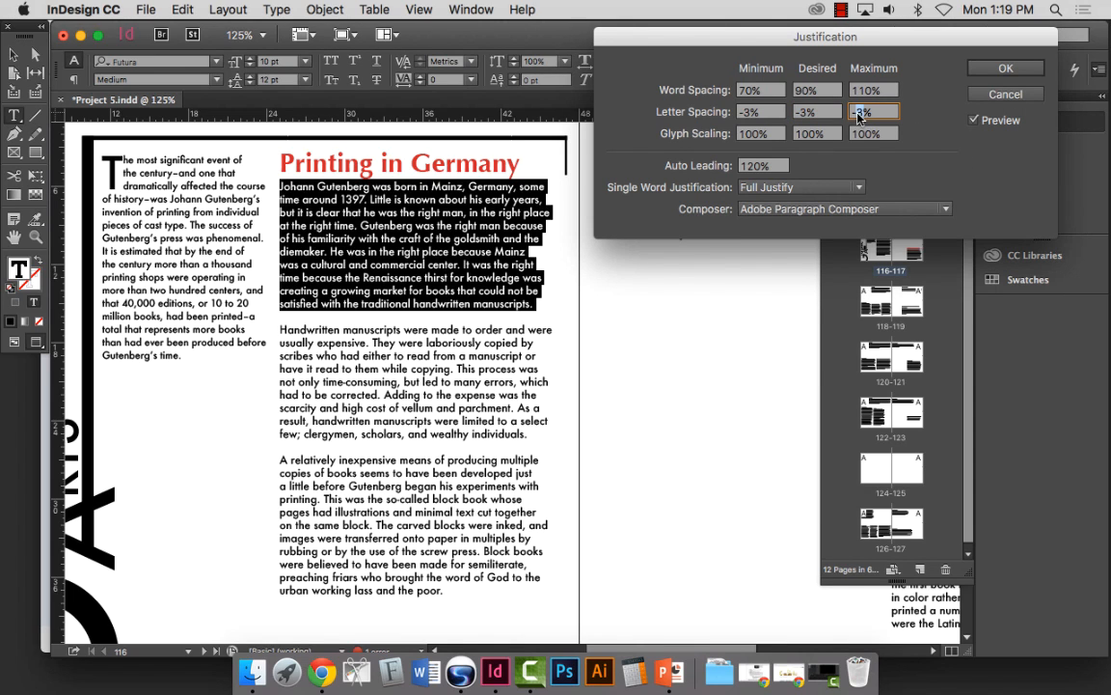
type("-1")
left_click(803, 114)
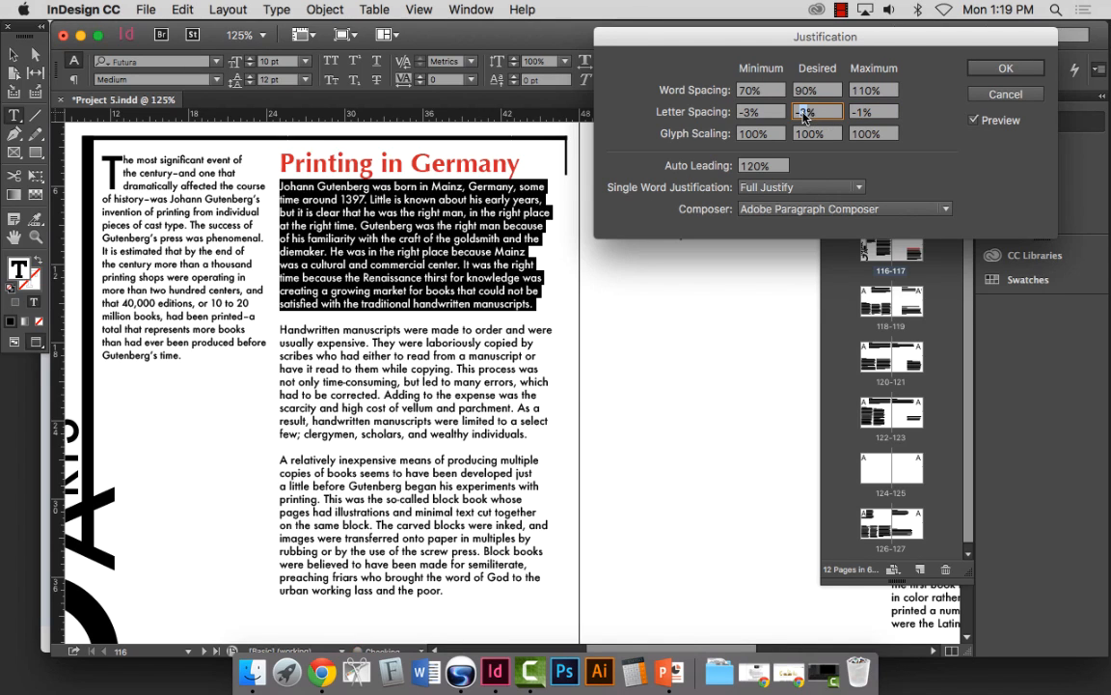
type("-1")
left_click(746, 114)
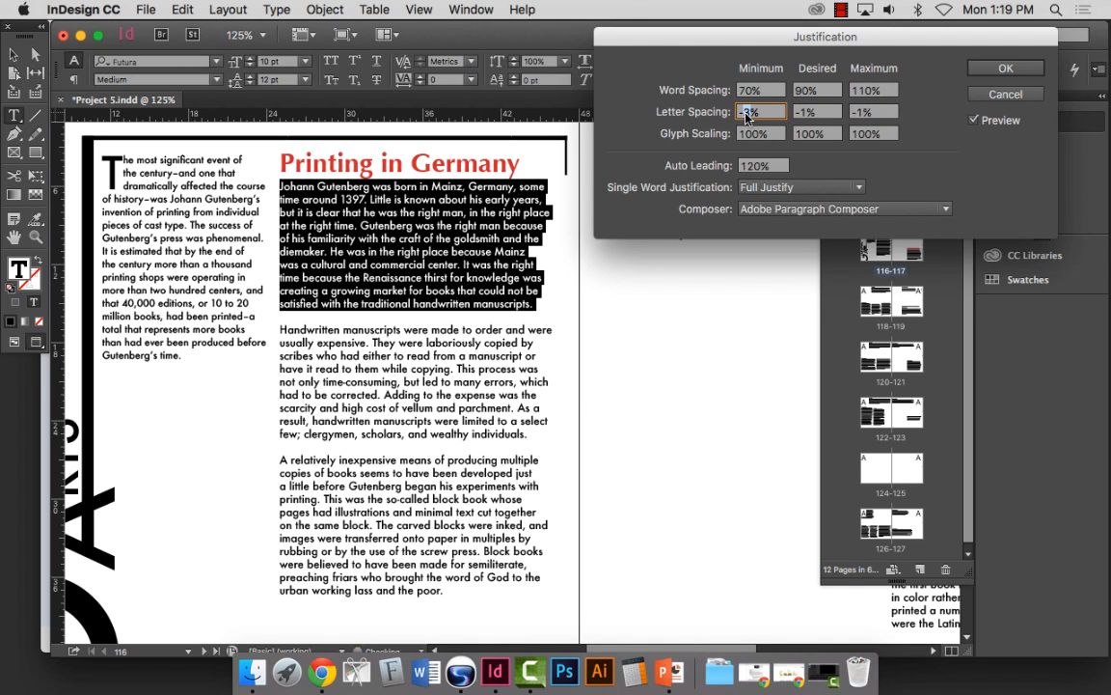
type("-1")
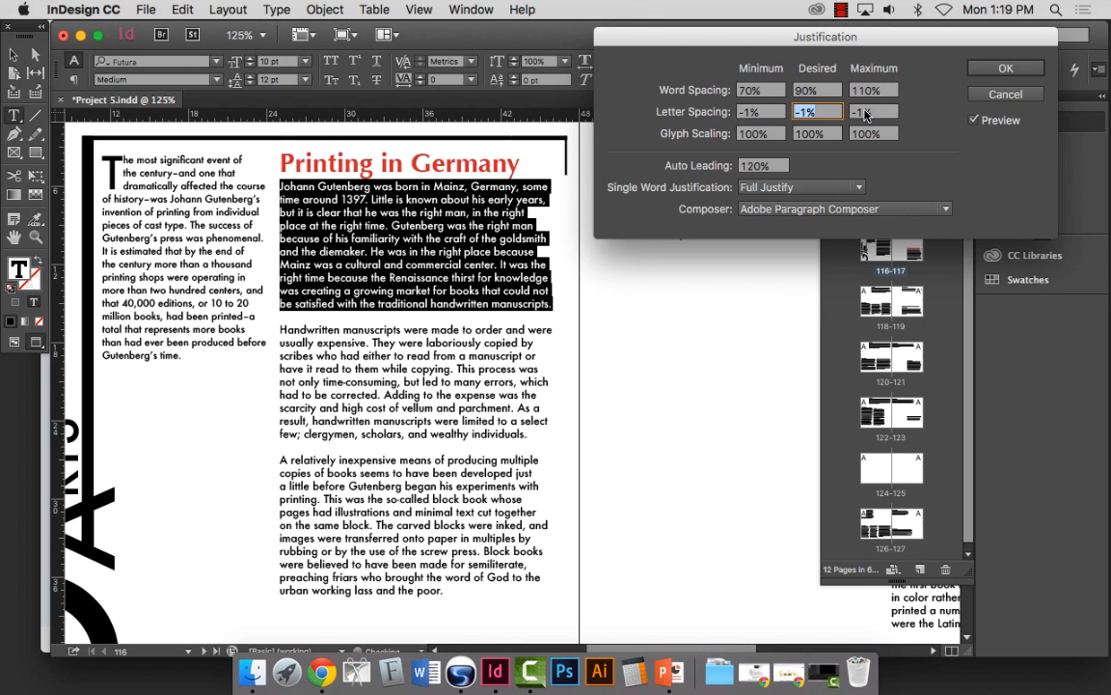
Step: Apply the Justification settings to the selected paragraph and save the document
key("Tab")
left_click(1005, 71)
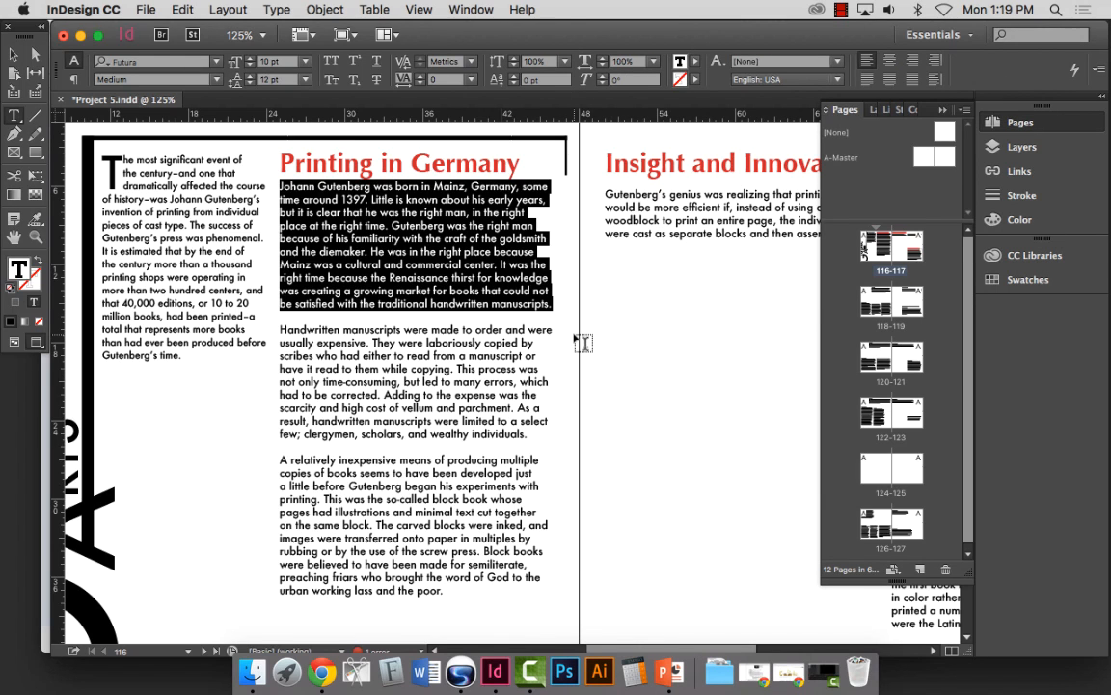
key("super+s")
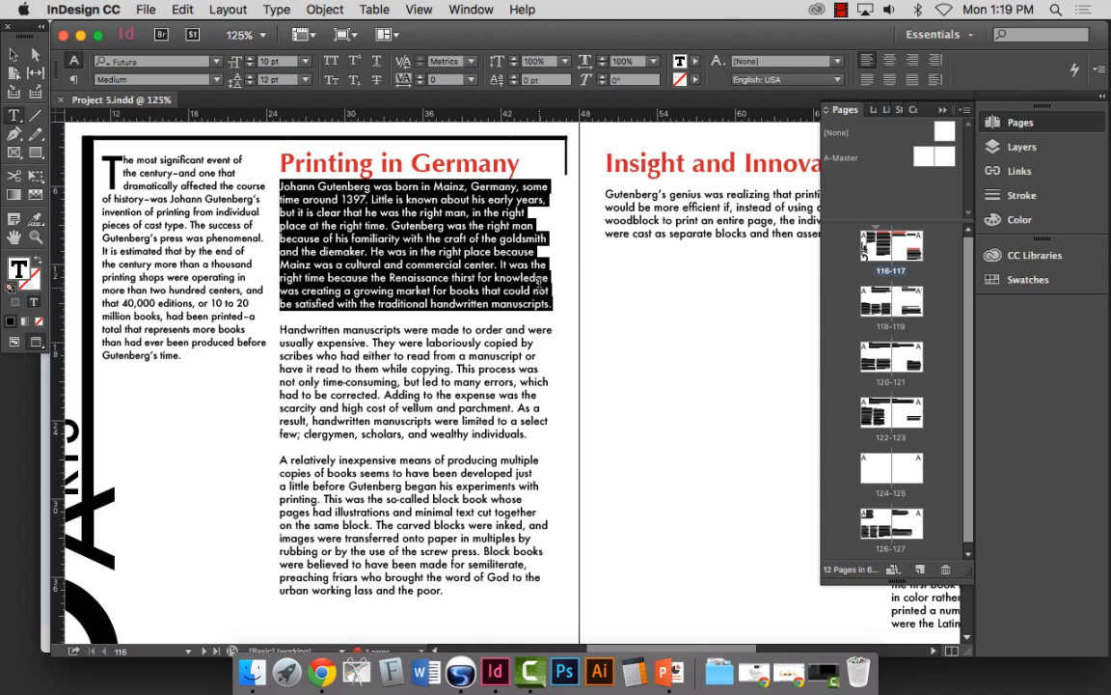
Step: Look through page 117 and the following spreads for column breaks, ending with a closer view of spread 120-121
scroll(530, 311, "right", 10)
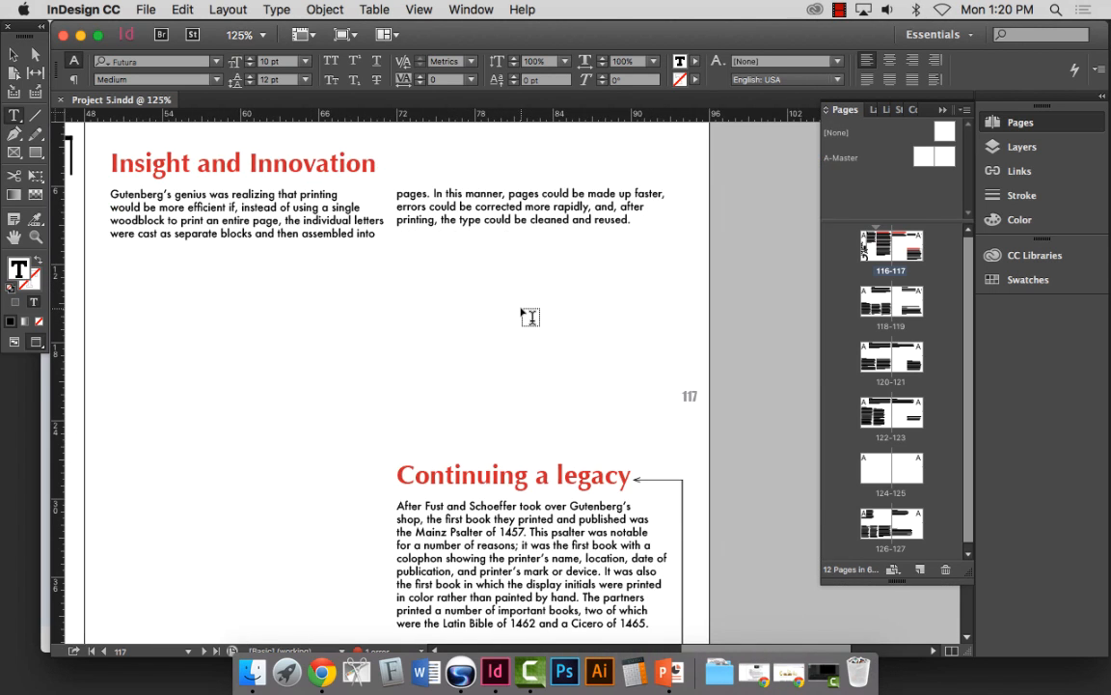
key("Escape")
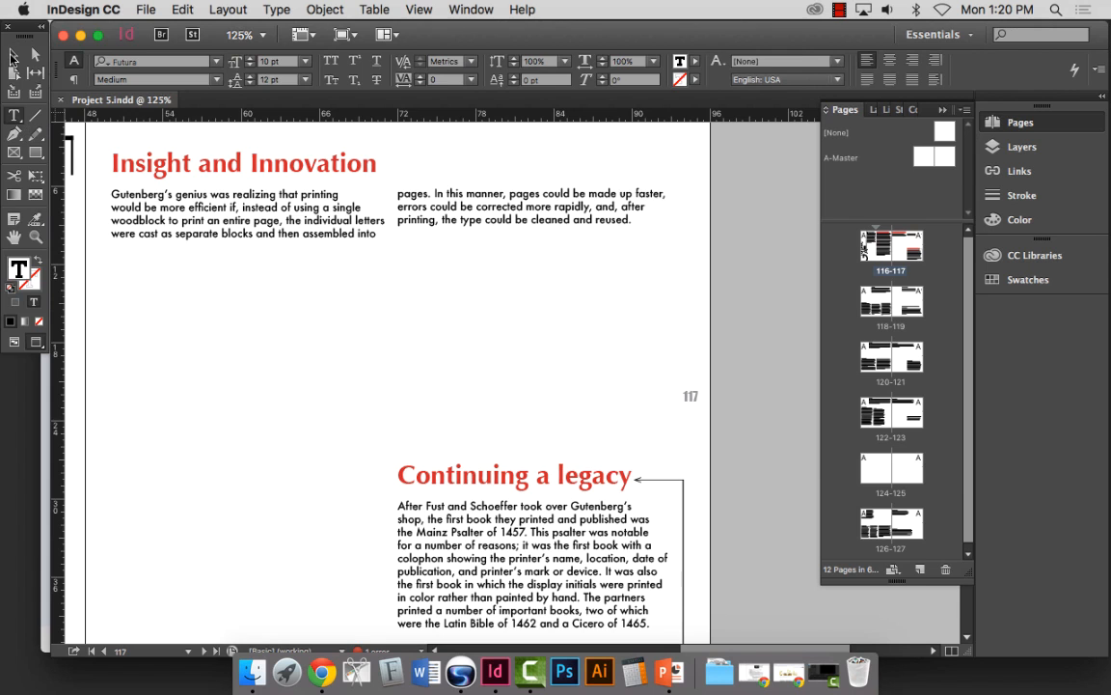
scroll(290, 253, "down", 3)
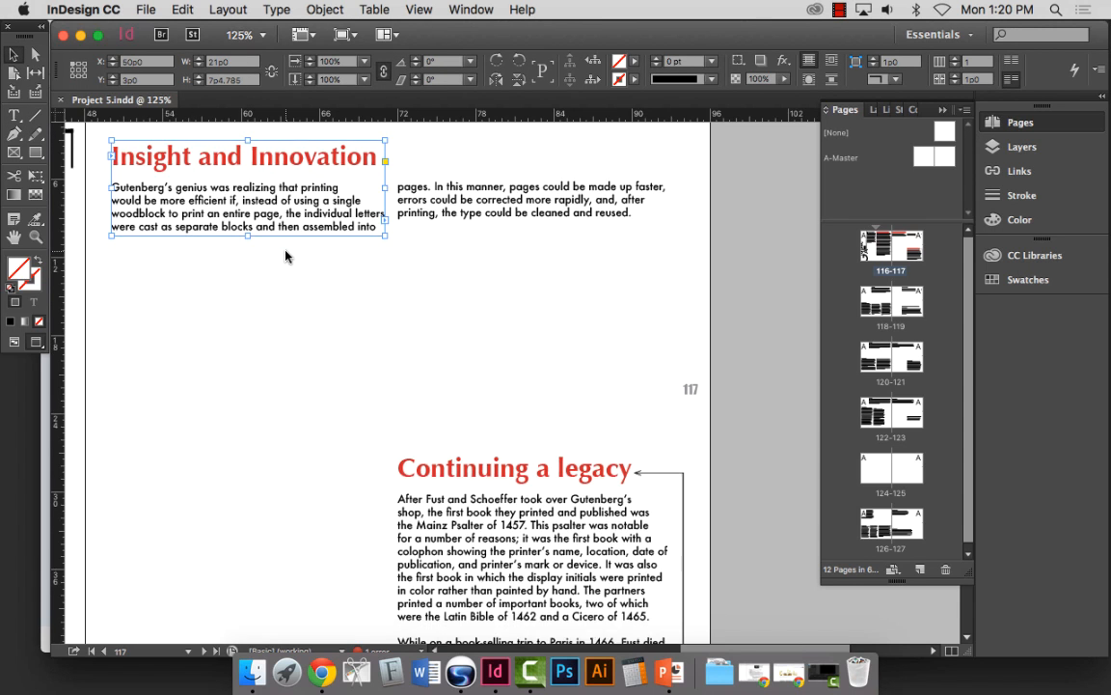
scroll(288, 254, "up", 6)
scroll(290, 250, "down", 15)
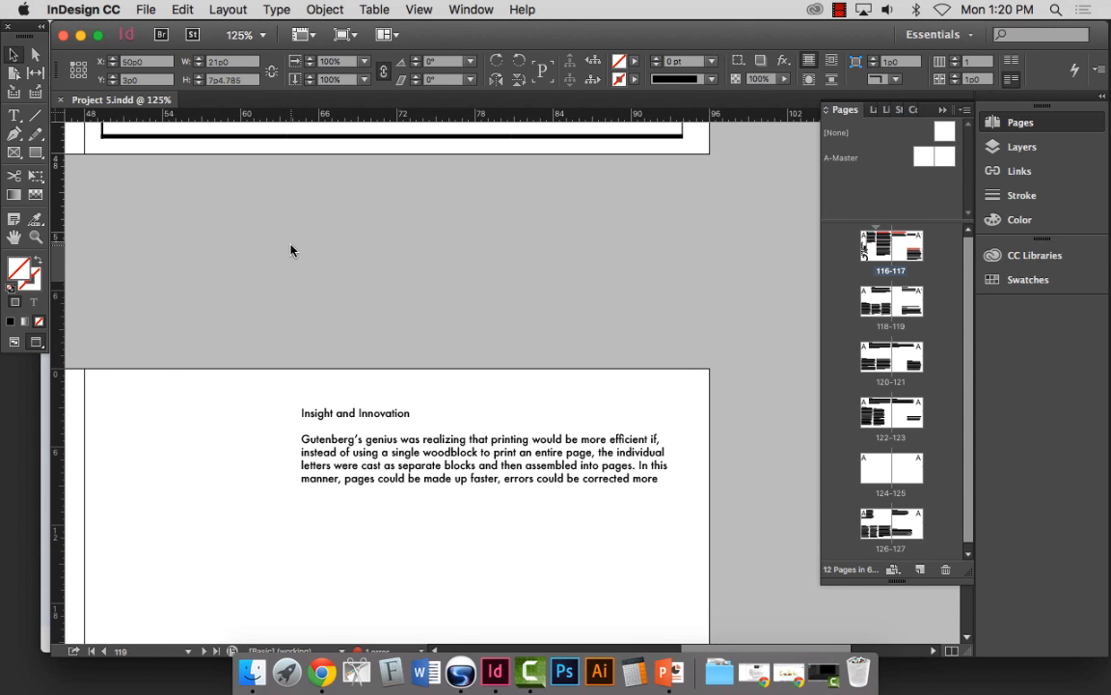
key("super+minus")
key("super+minus")
key("super+minus")
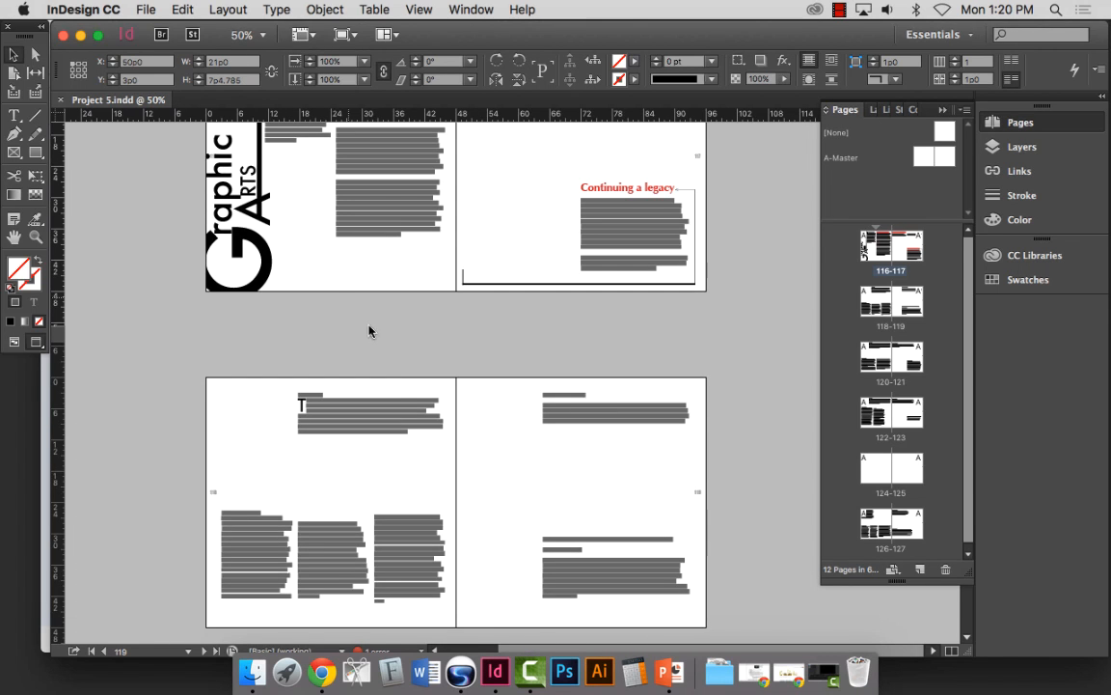
scroll(392, 381, "down", 5)
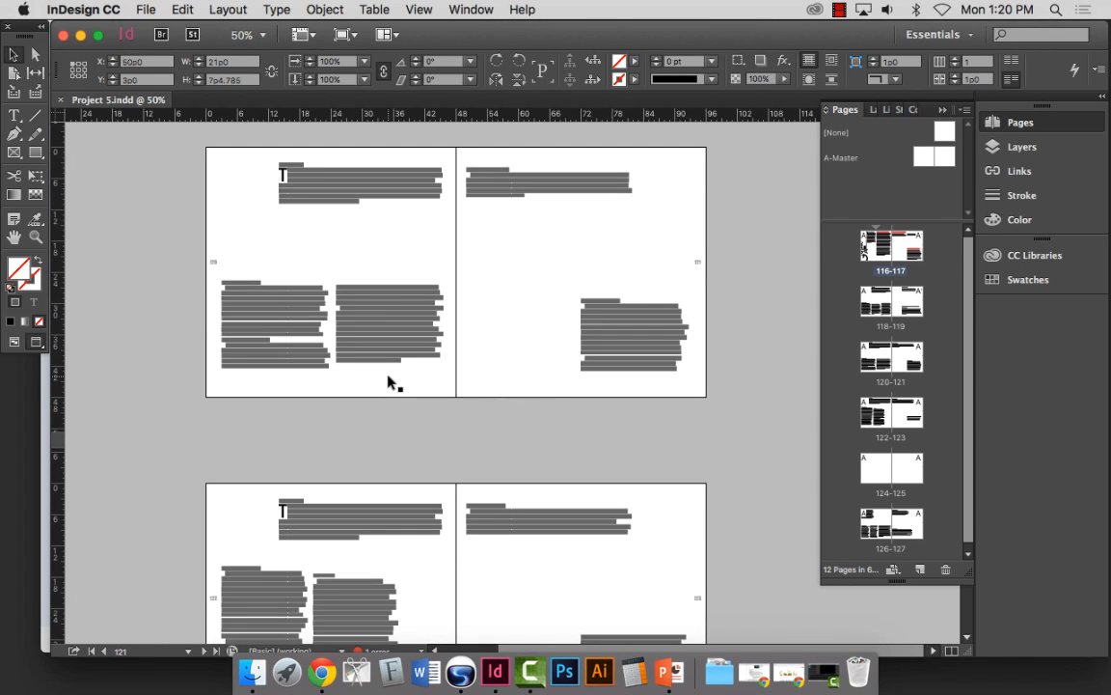
scroll(392, 381, "down", 1)
scroll(386, 380, "down", 8)
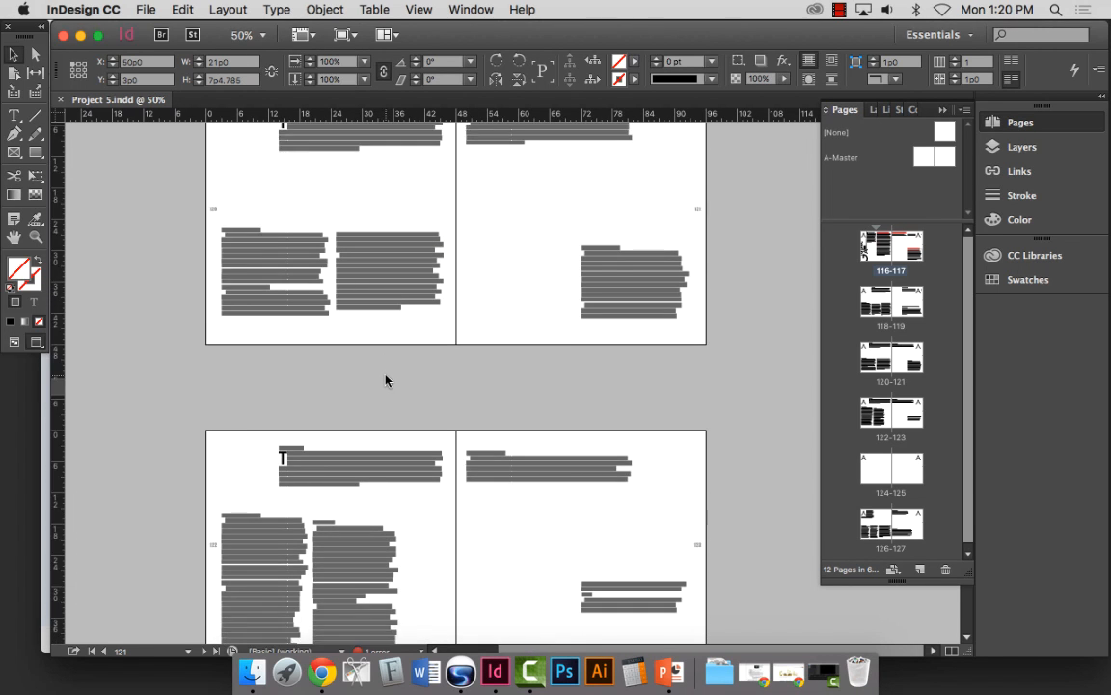
scroll(386, 380, "up", 9)
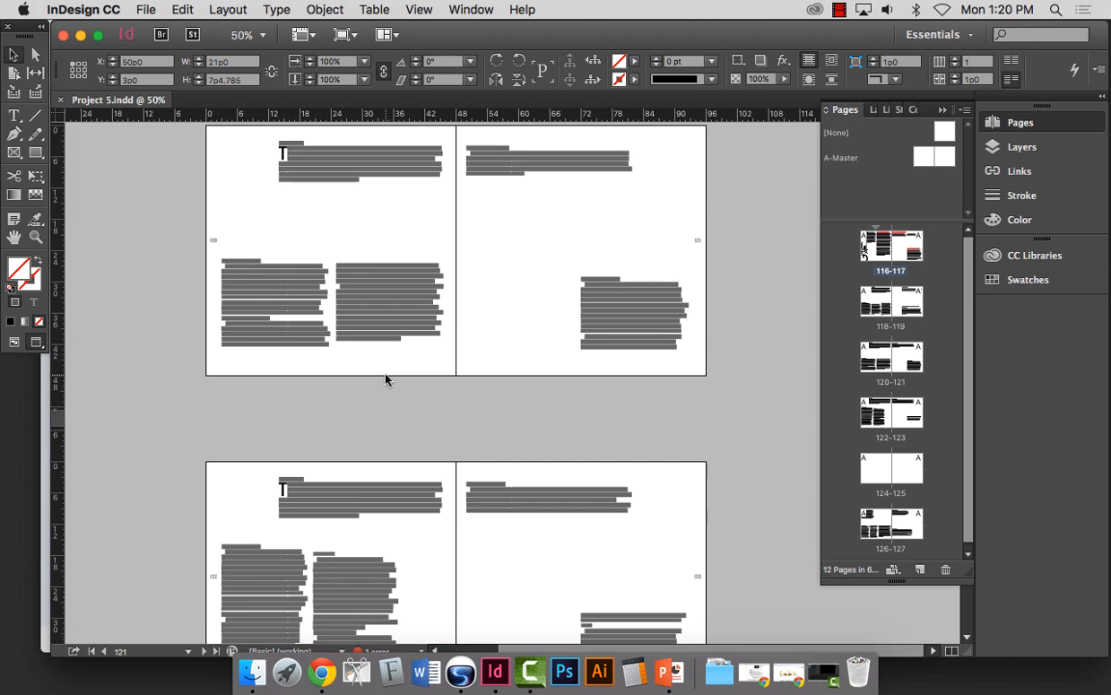
left_click(35, 236)
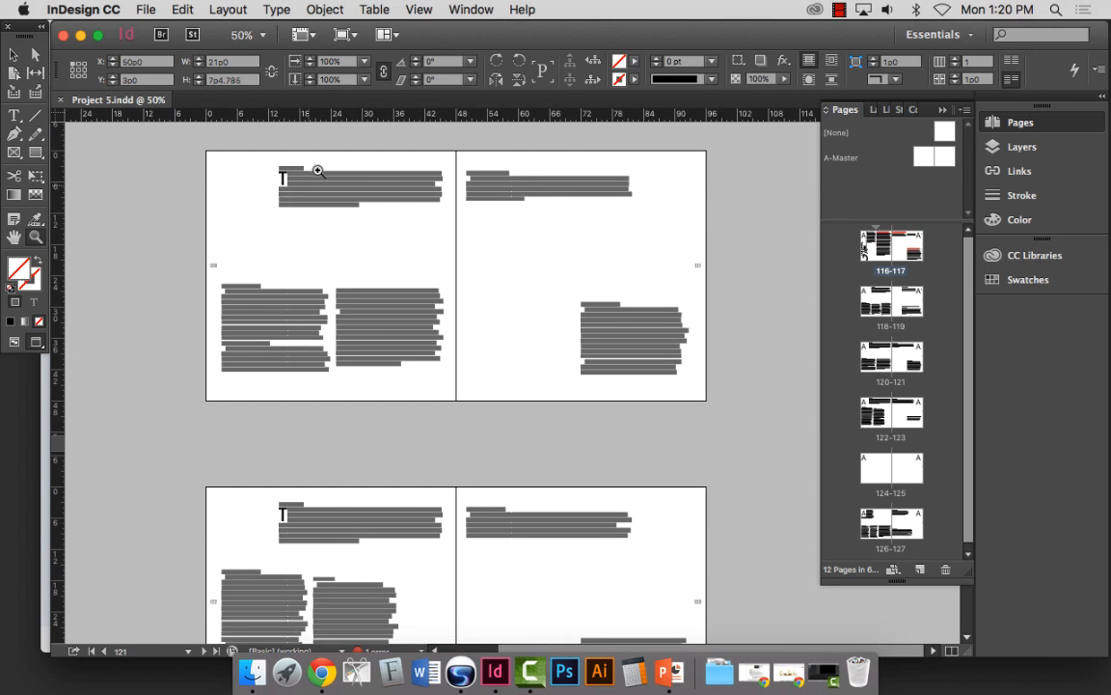
left_click_drag(184, 131, 731, 394)
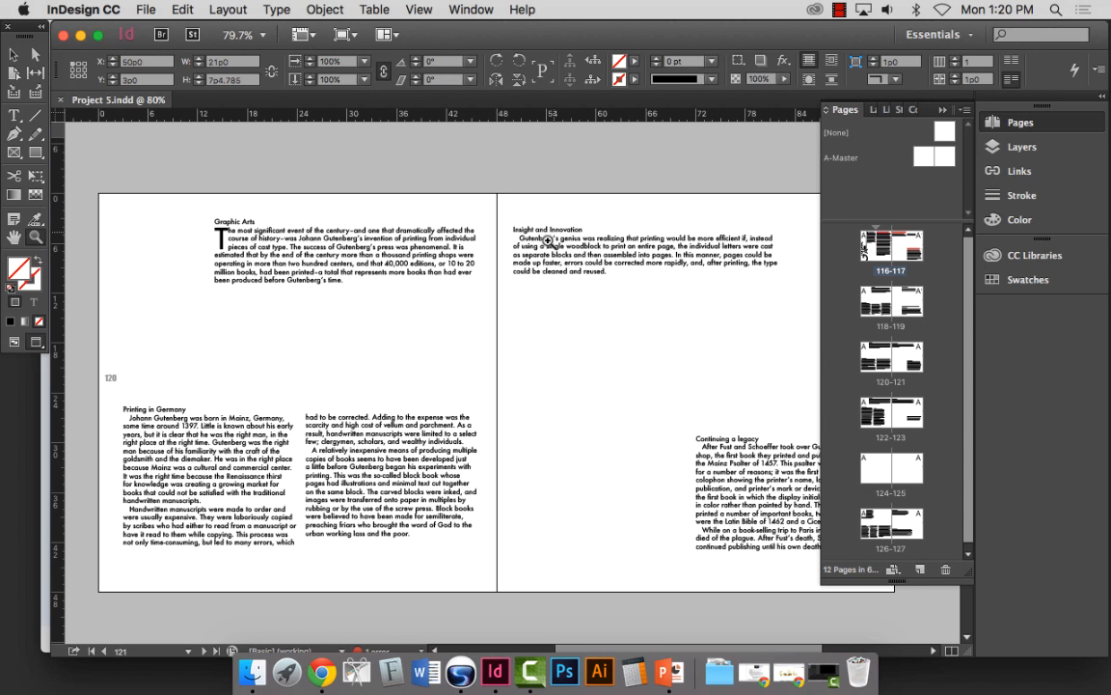
Step: Resize the two Printing in Germany text frames on page 120 to about 15p9 and 14p11 high, pushing the paragraph's last line onto page 121
left_click(12, 55)
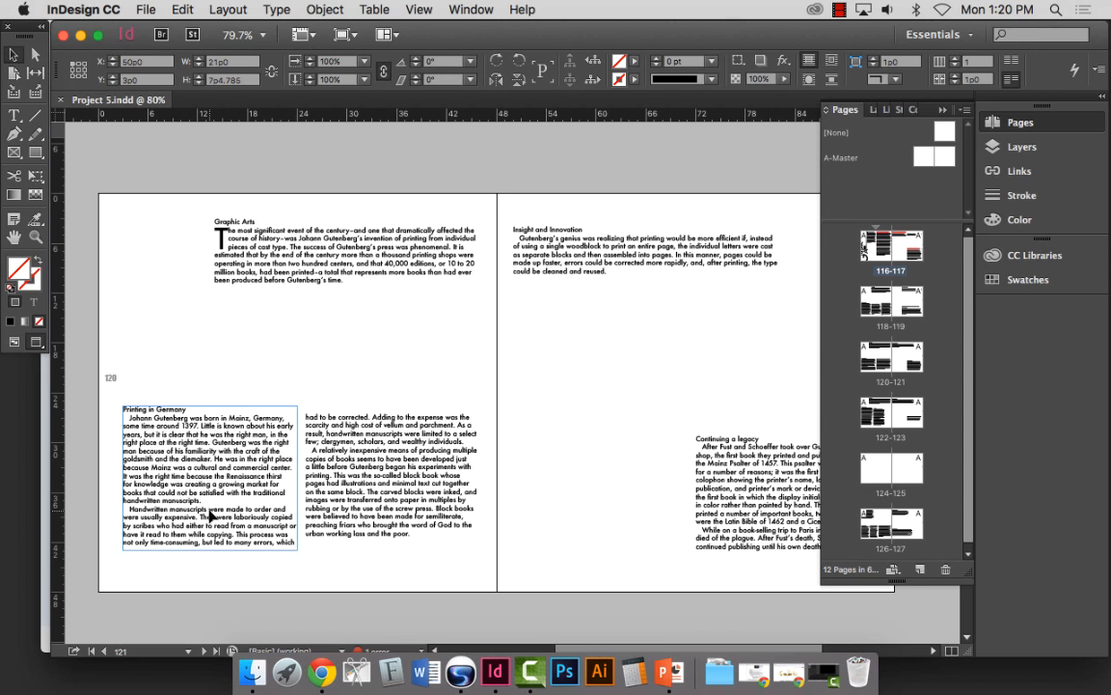
left_click(210, 545)
left_click_drag(210, 542, 210, 530)
left_click(343, 475)
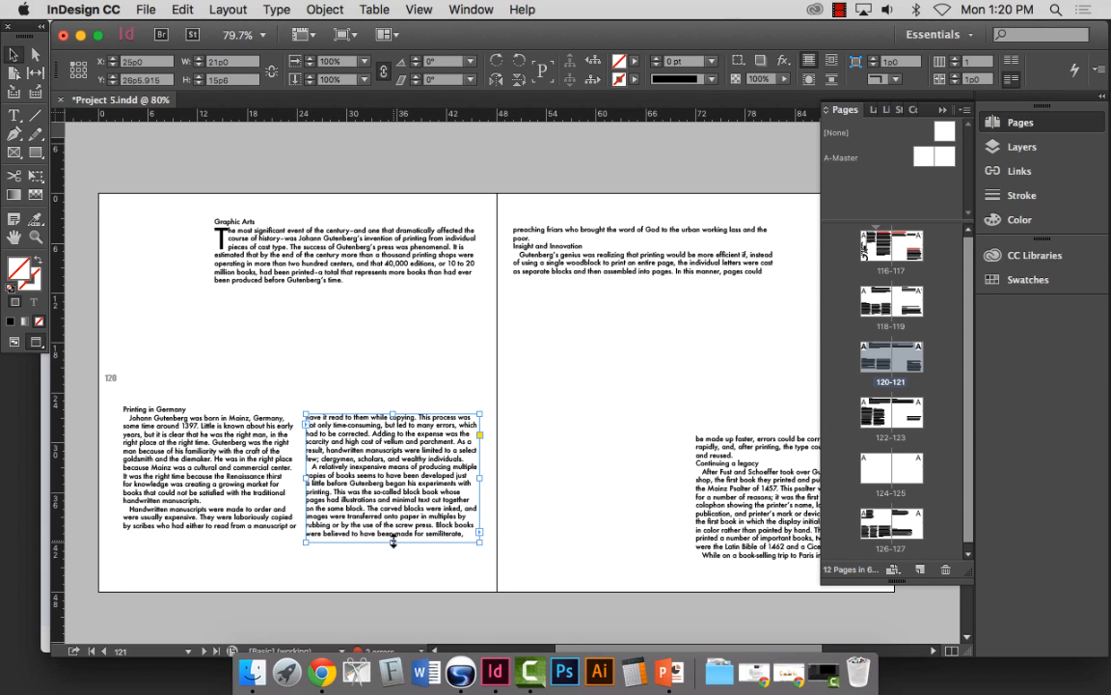
left_click_drag(392, 543, 392, 536)
left_click(229, 451)
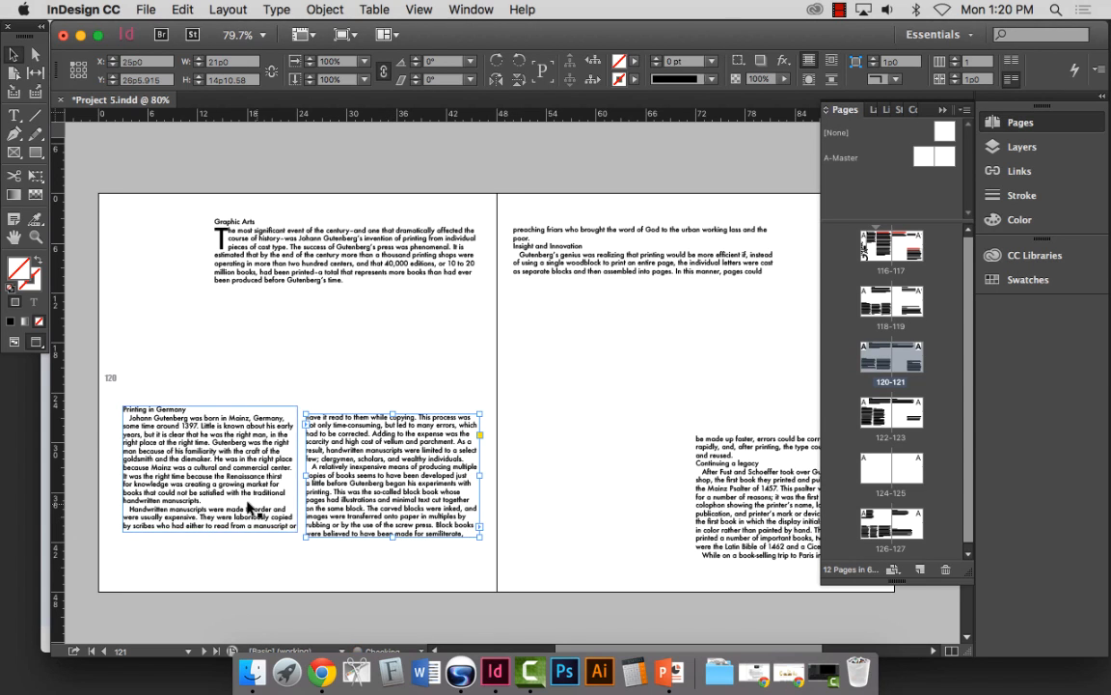
mouse_move(211, 532)
left_mouse_down()
mouse_move(216, 585)
mouse_move(210, 538)
left_mouse_up()
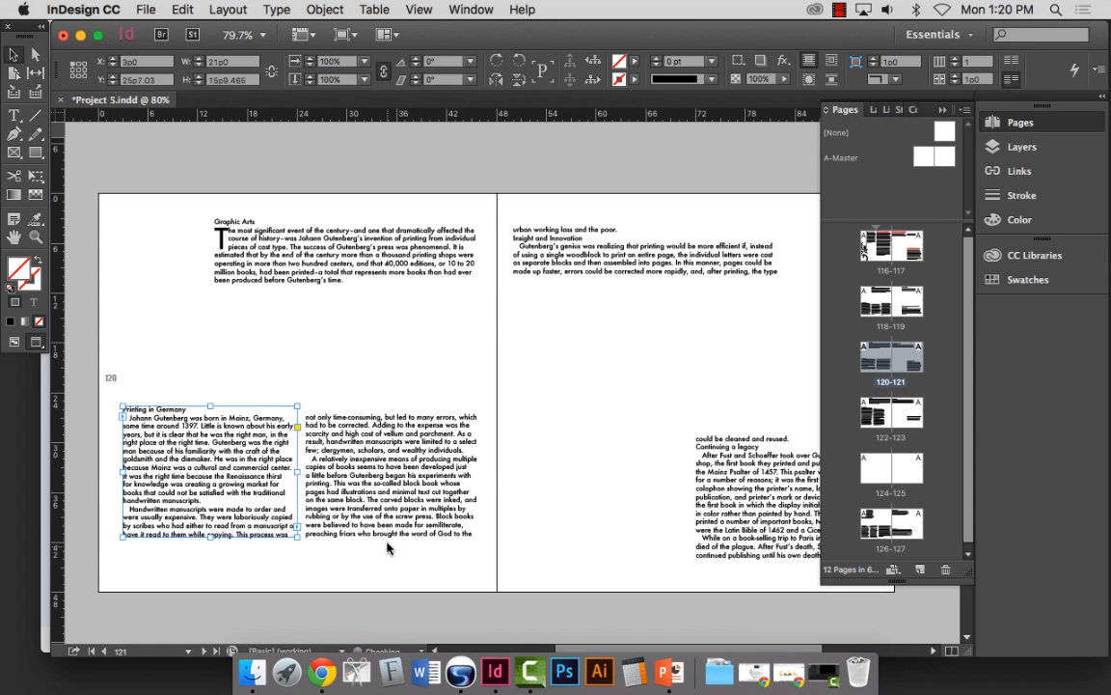
left_click(278, 324)
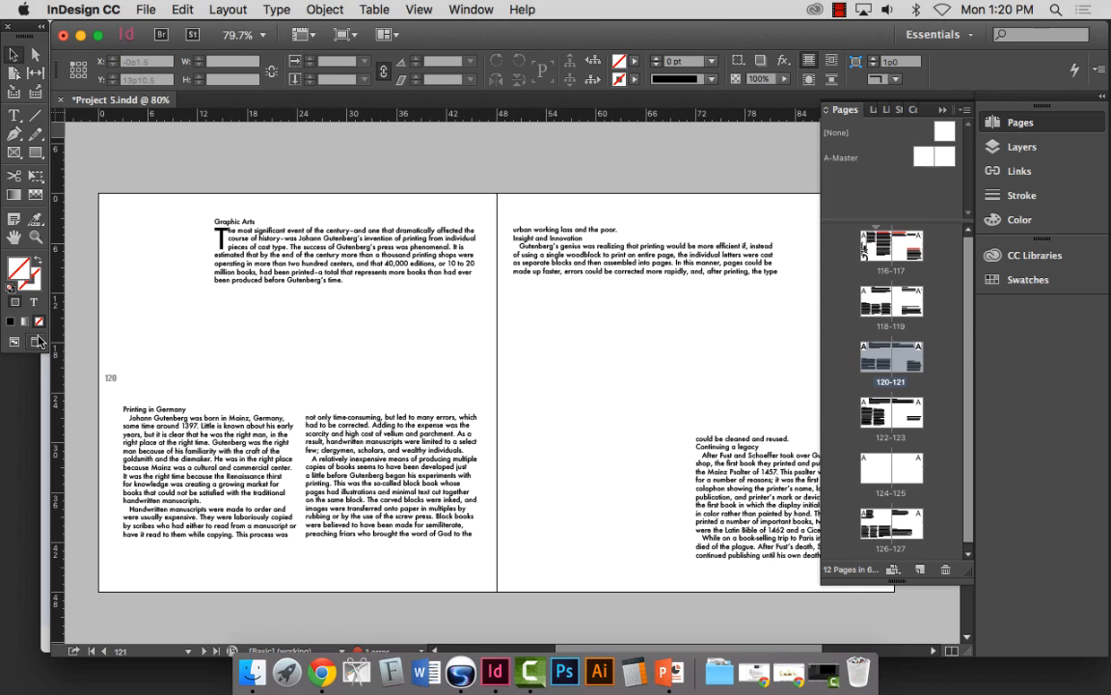
Step: Correct "lass" to "class" in the carried-over line above Insight and Innovation on page 121, and select that whole line
left_click(39, 235)
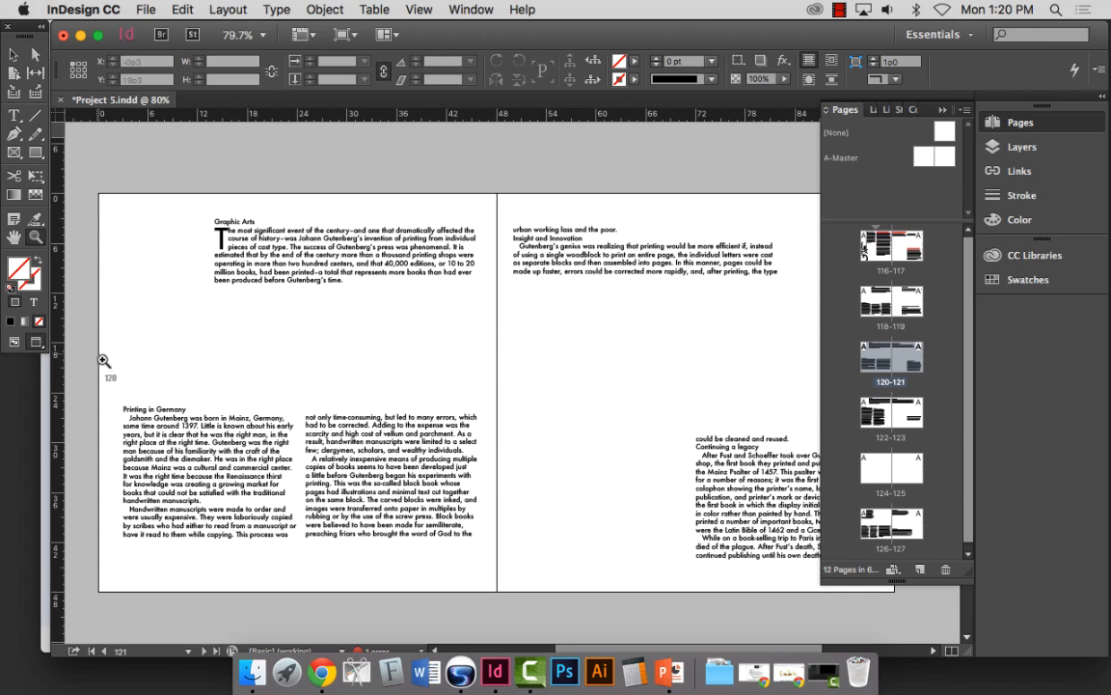
left_click_drag(128, 401, 521, 576)
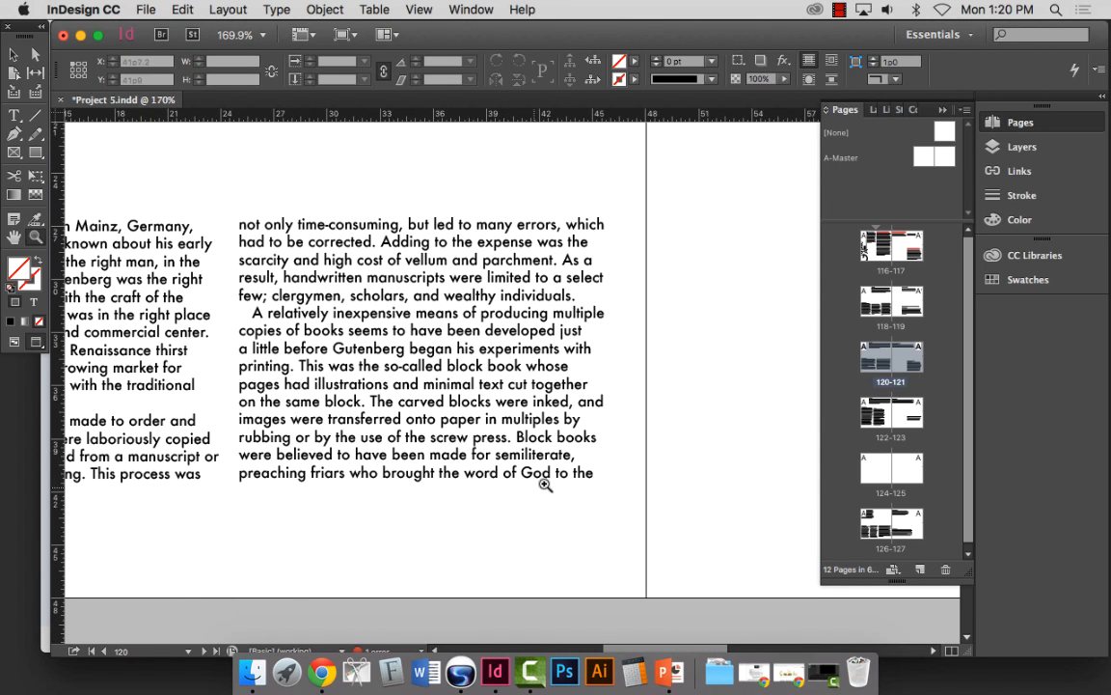
scroll(540, 483, "right", 3)
scroll(534, 485, "right", 2)
scroll(534, 506, "down", 8)
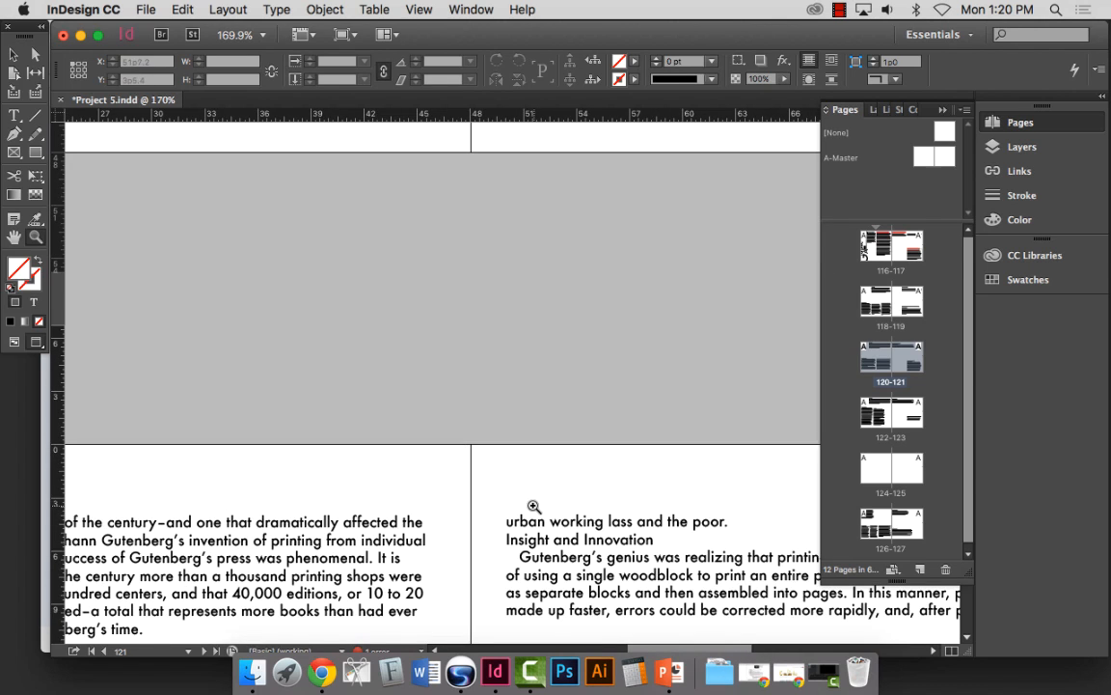
scroll(512, 503, "right", 2)
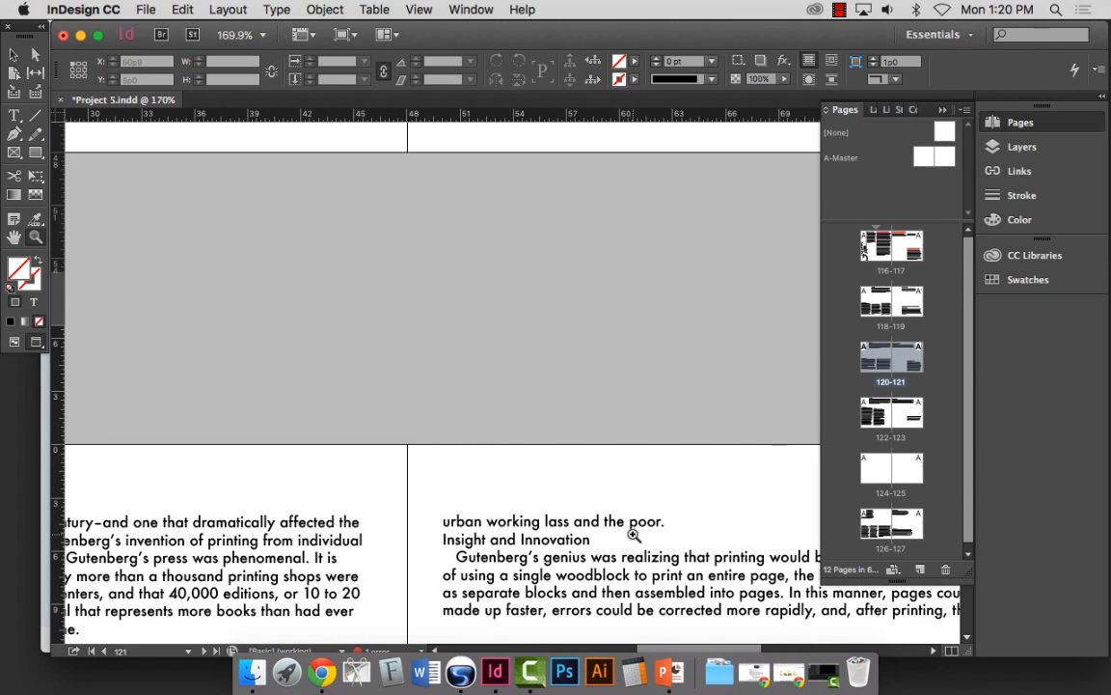
left_click(14, 116)
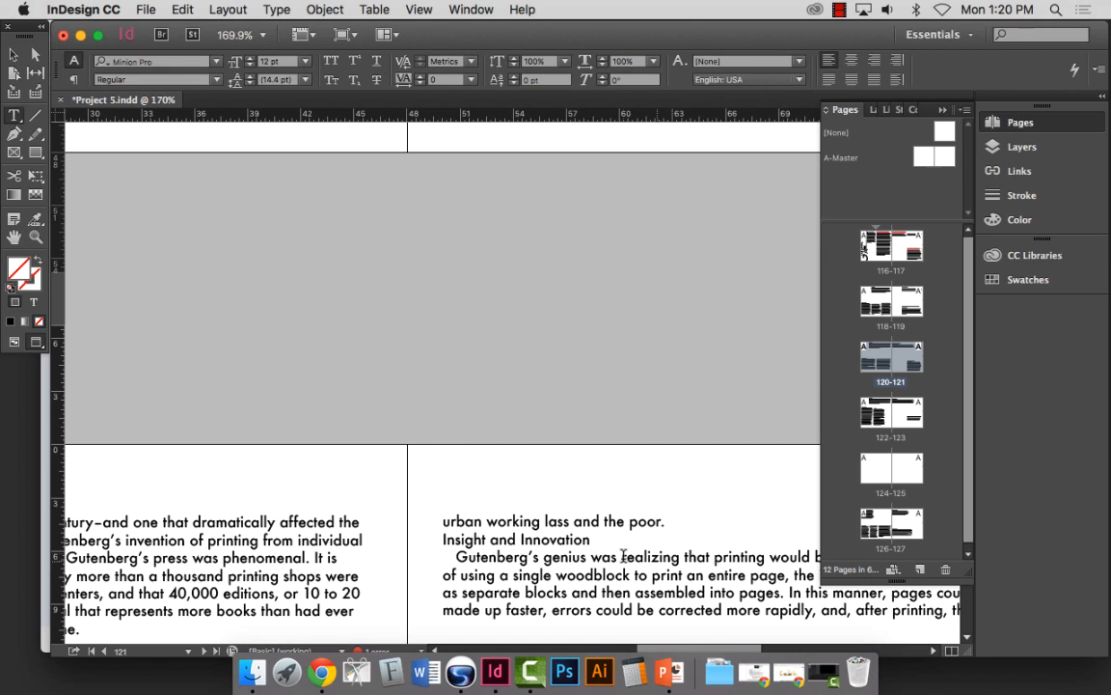
left_click(655, 530)
type("c")
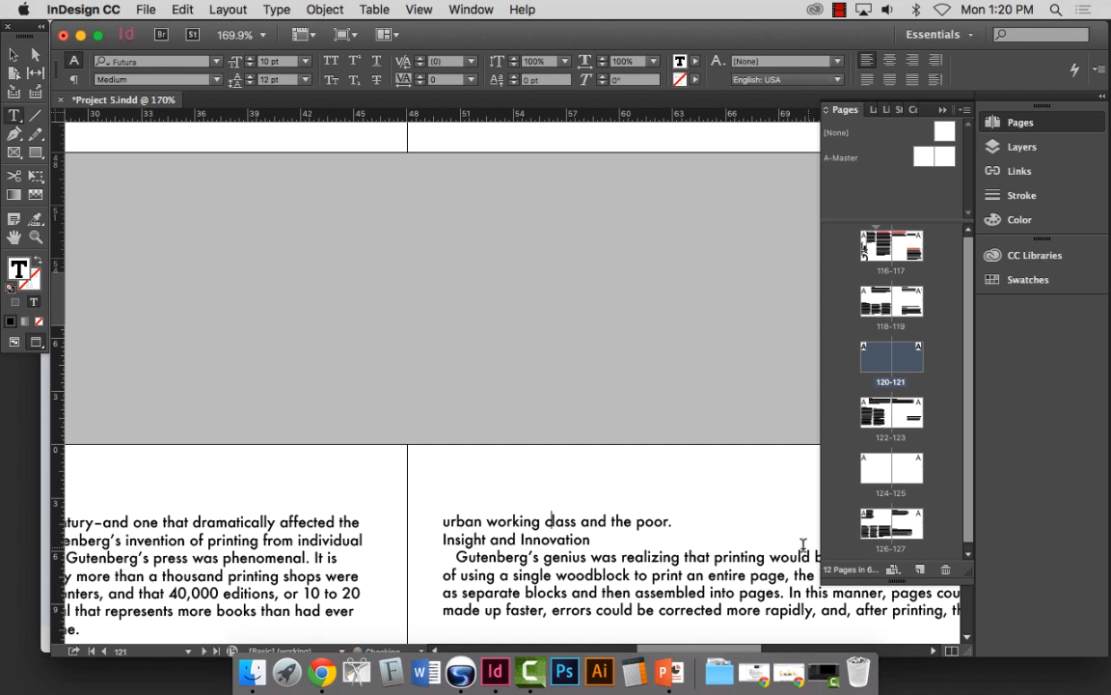
left_click_drag(672, 521, 446, 526)
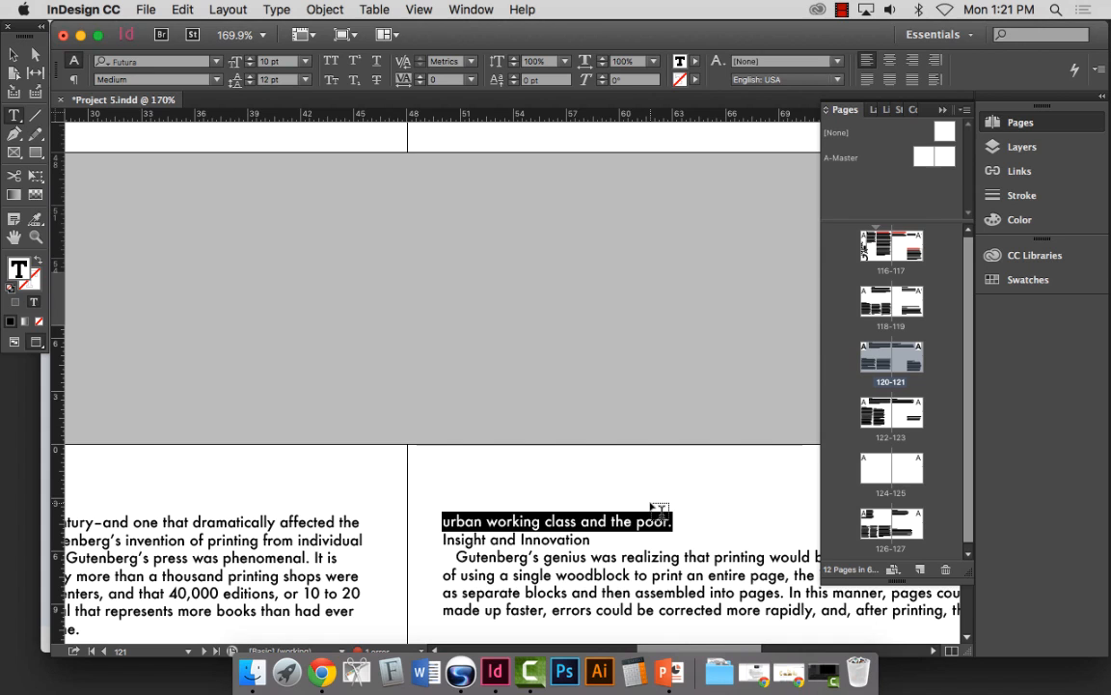
Step: Lengthen the Printing in Germany frames on page 120 to about 16p9 and 15p4 high, bringing the paragraph's last line back from page 121
key("super+0")
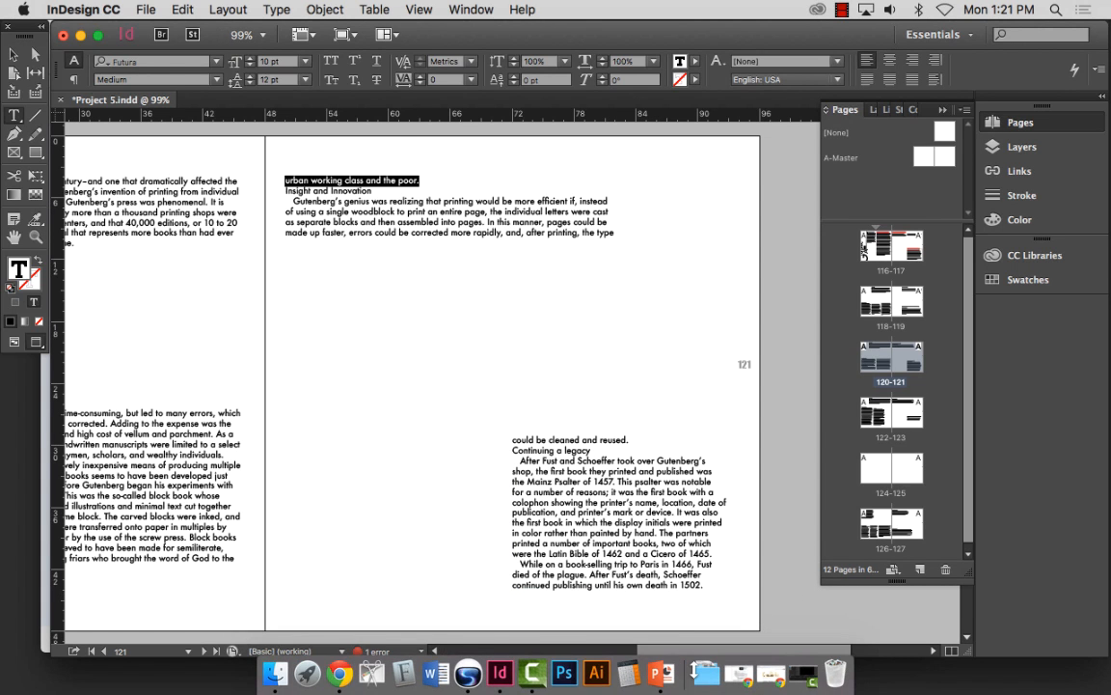
scroll(810, 658, "left", 5)
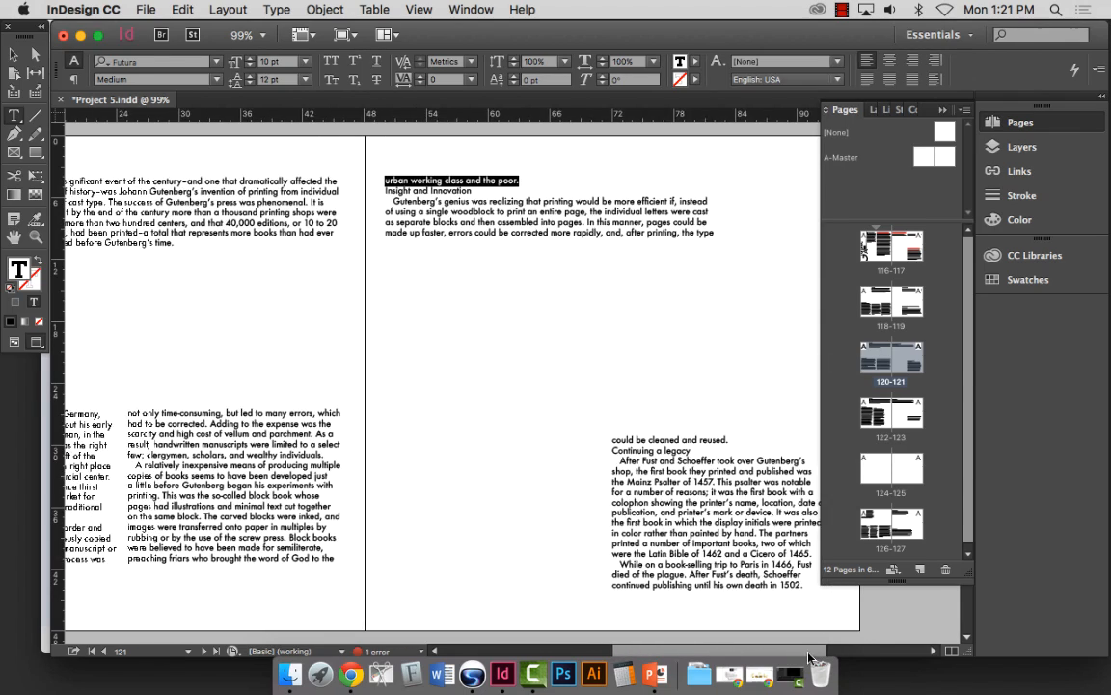
scroll(810, 658, "left", 10)
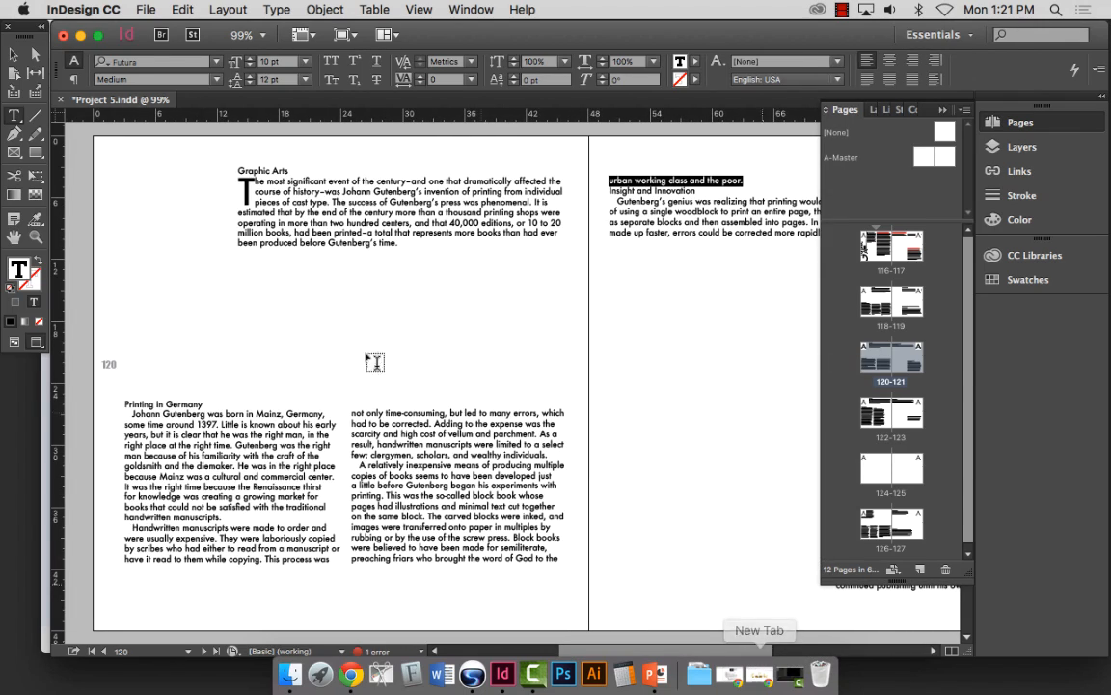
left_click(13, 55)
left_click(241, 482)
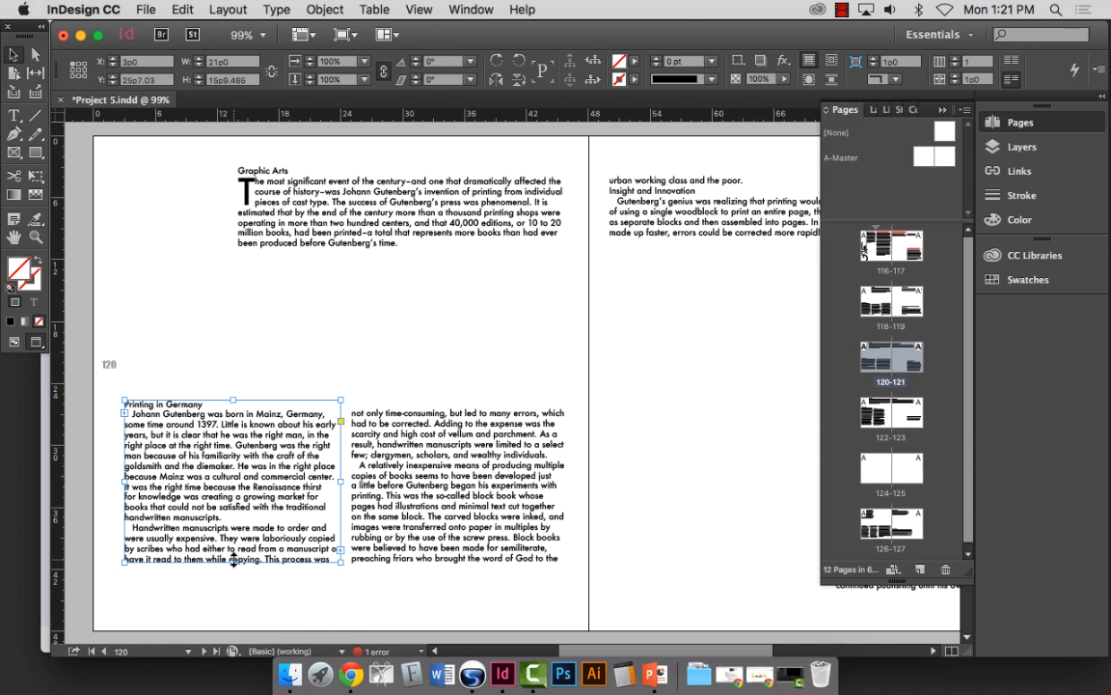
left_click_drag(233, 565, 232, 576)
left_click(458, 550)
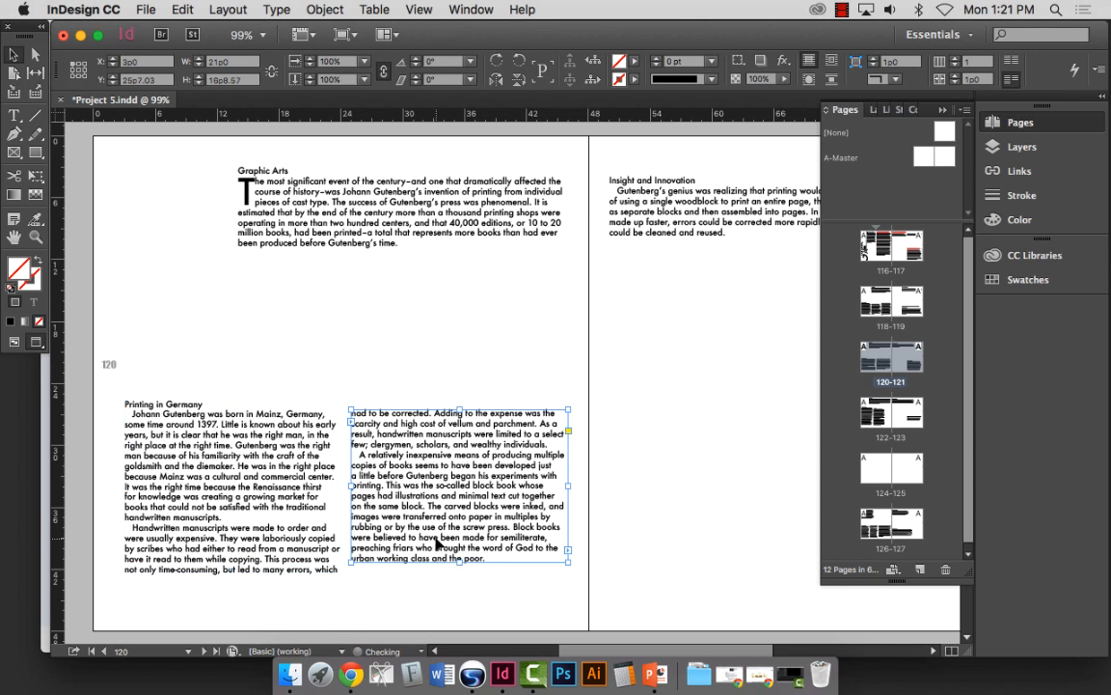
mouse_move(459, 563)
left_mouse_down()
mouse_move(459, 625)
mouse_move(461, 567)
left_mouse_up()
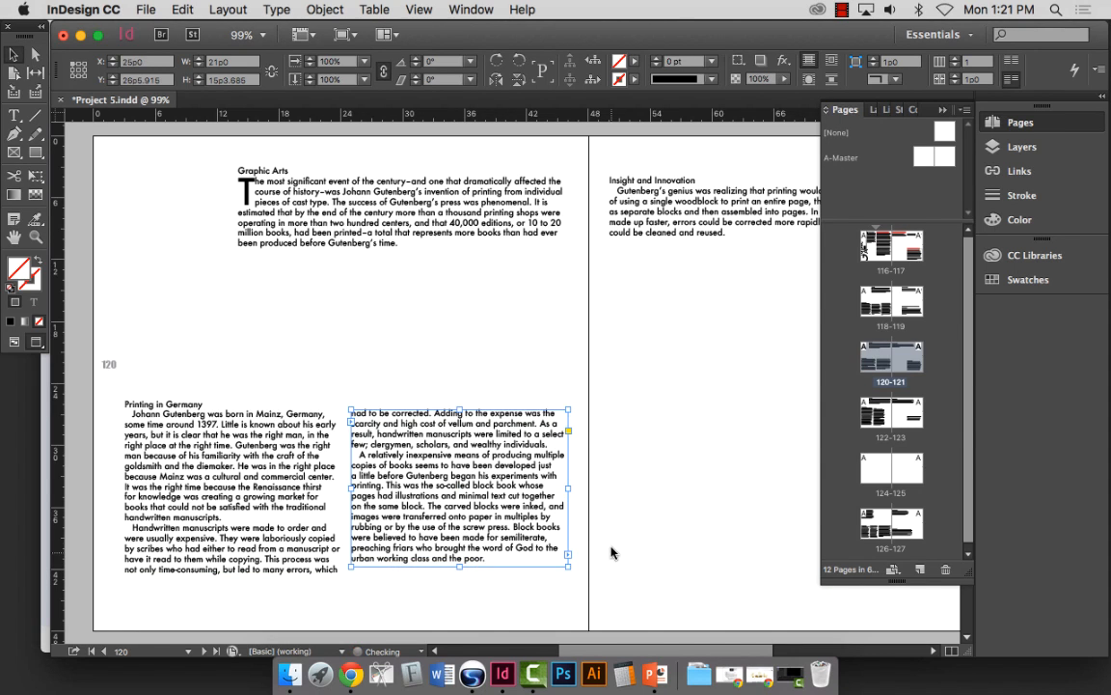
left_click(352, 305)
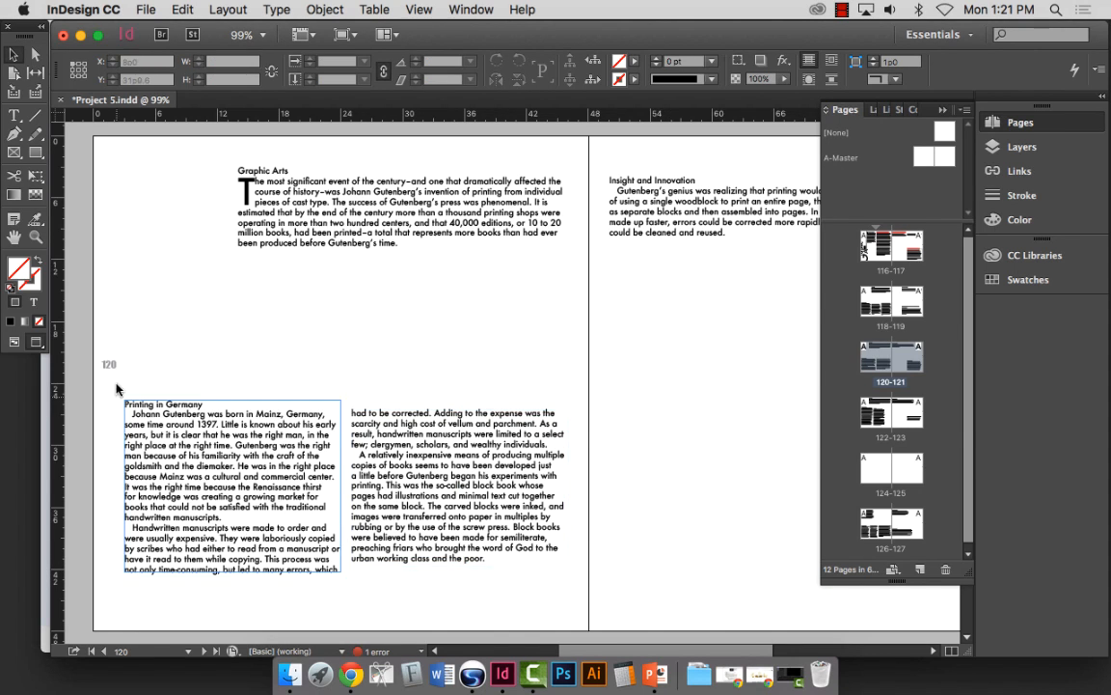
Step: Nudge the first Printing in Germany text frame on page 120 slightly upward, offsetting its baselines from the second column
left_click(34, 237)
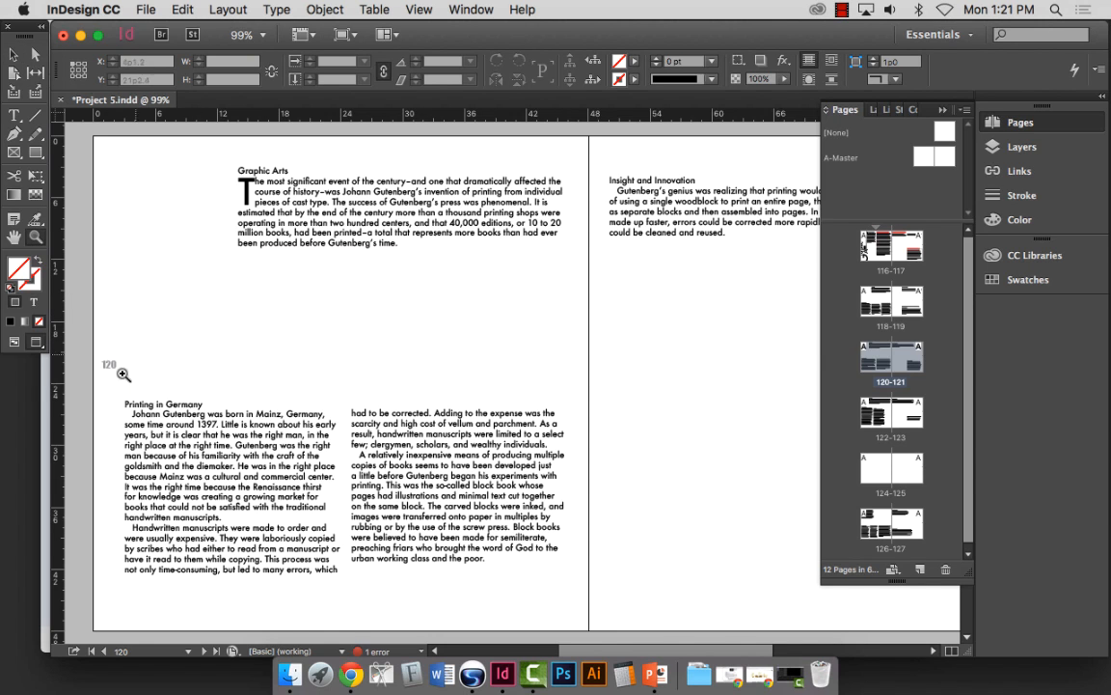
left_click_drag(107, 345, 536, 543)
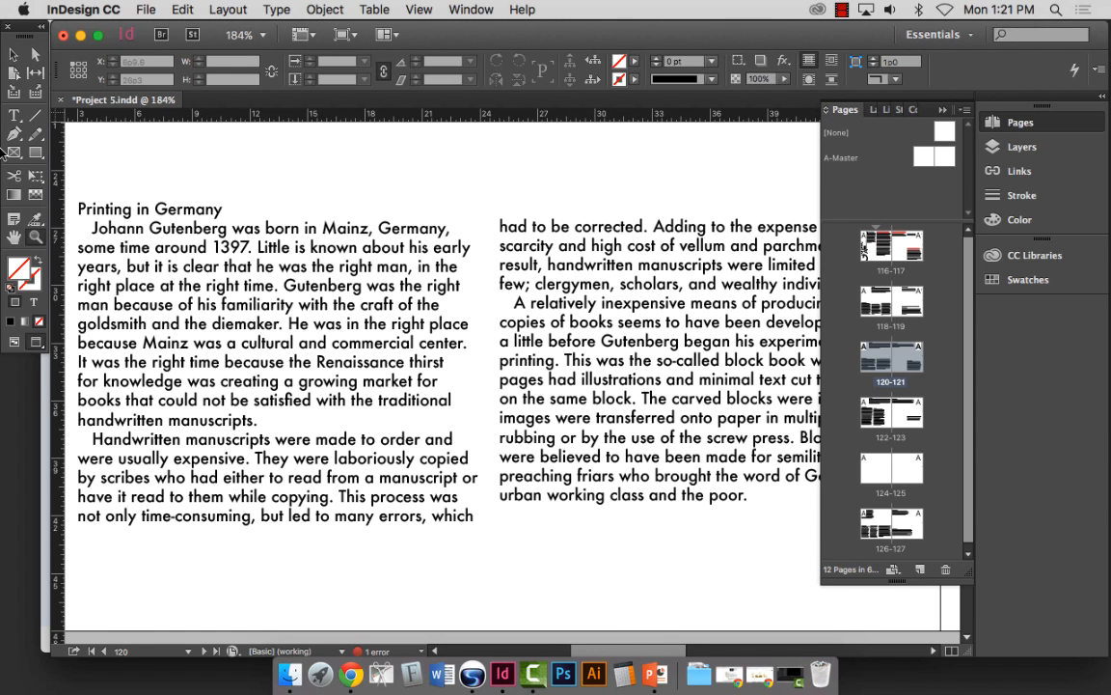
left_click(14, 55)
left_click(314, 270)
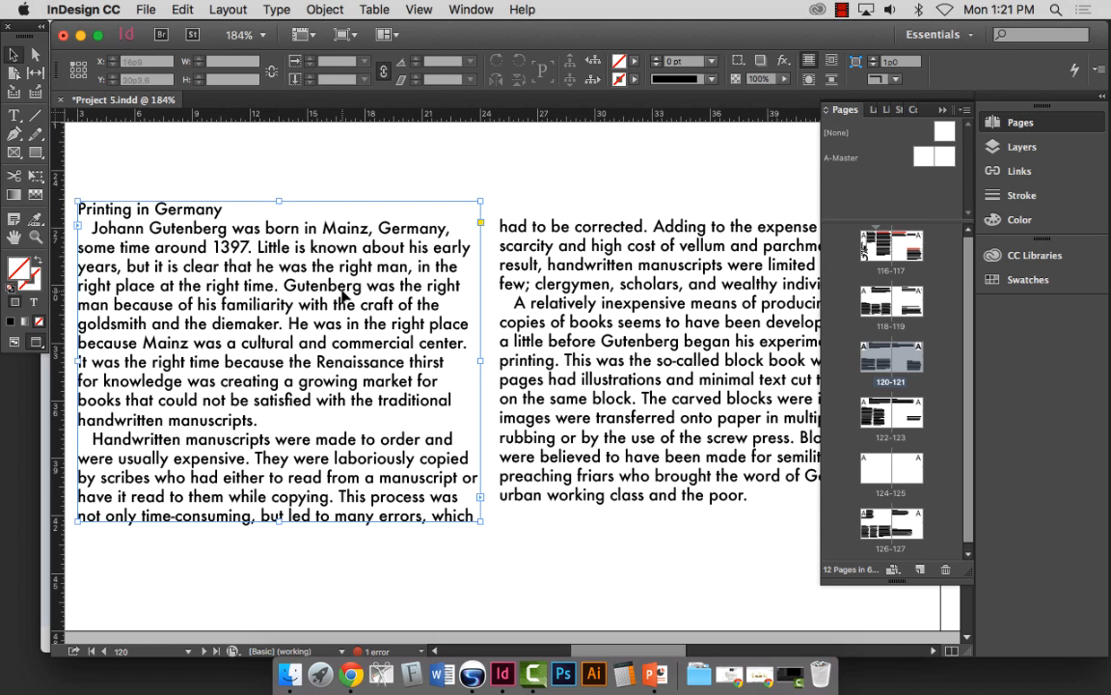
key("Up")
key("Up")
left_click(556, 529)
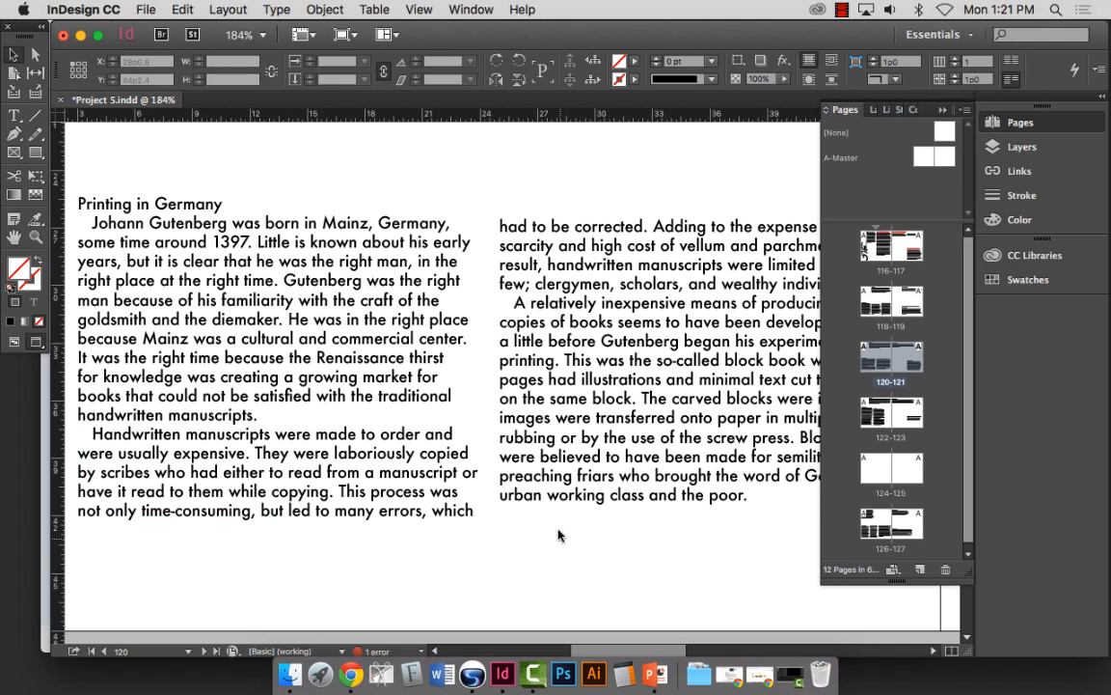
Step: Nudge the first Printing in Germany frame on page 120 down to Y 25p6.03, aligning its baselines with the second column
left_click(401, 489)
key("Down")
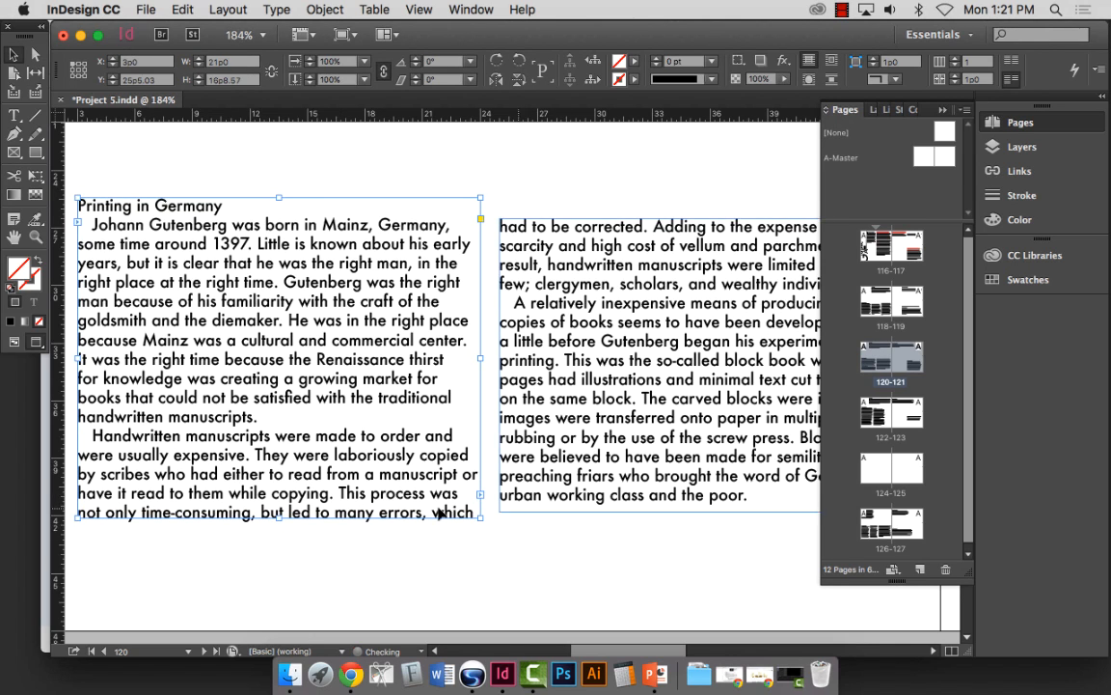
key("Down")
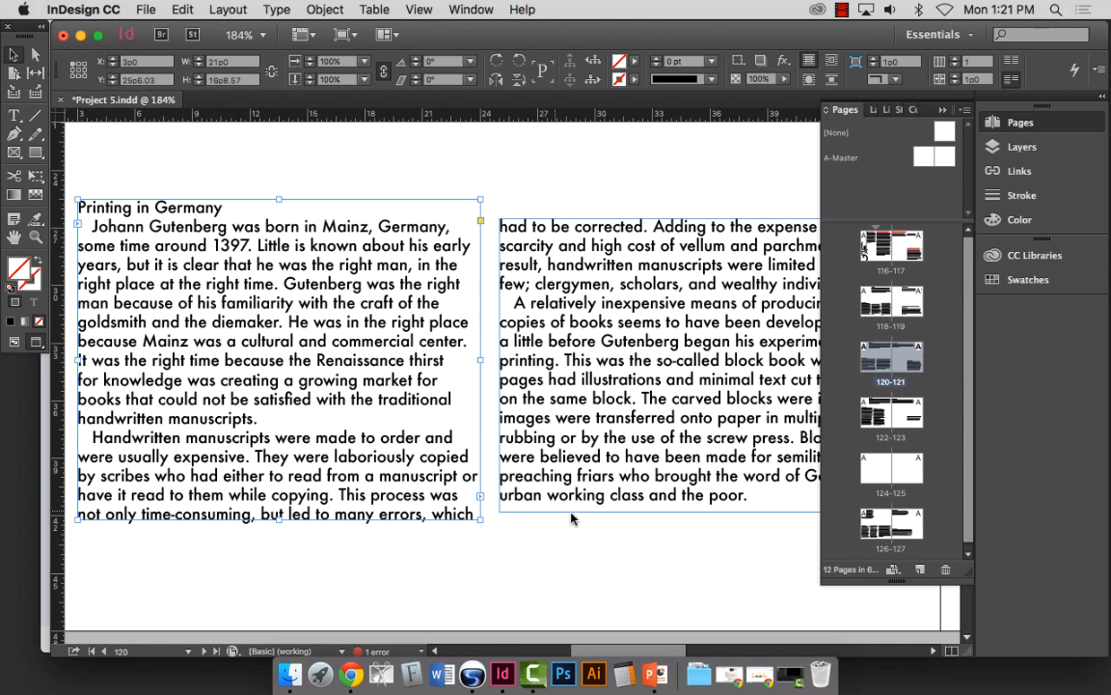
left_click(570, 526)
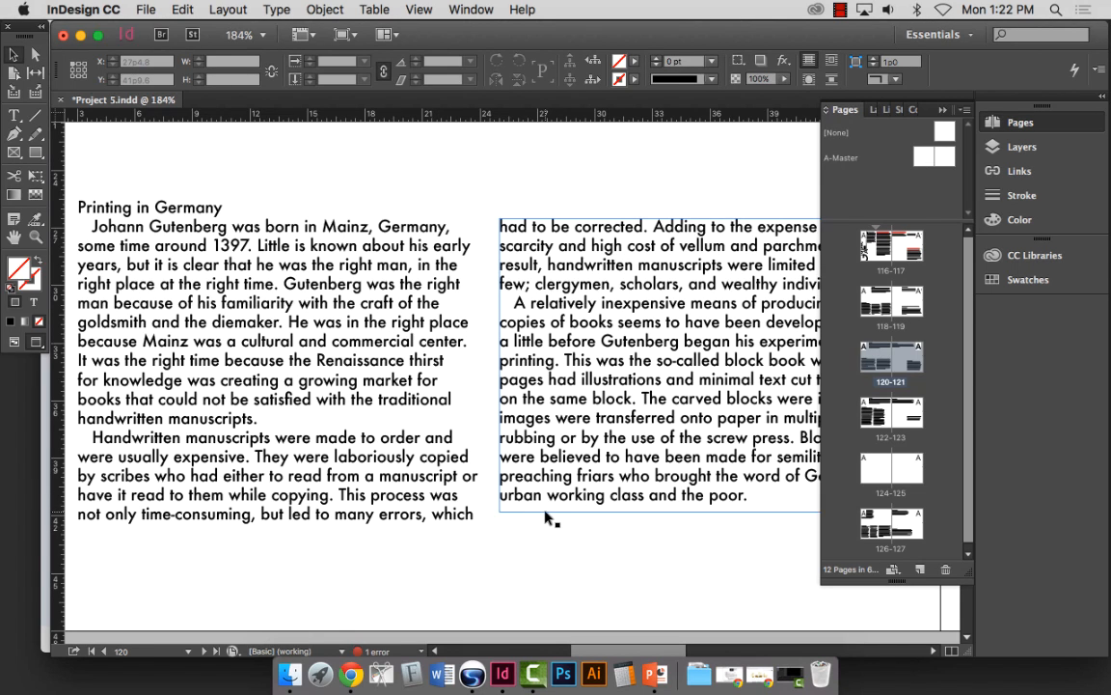
Step: Extend the top edge of the first Printing in Germany frame on page 120 upward, making it about 28p10 high
key("super+0")
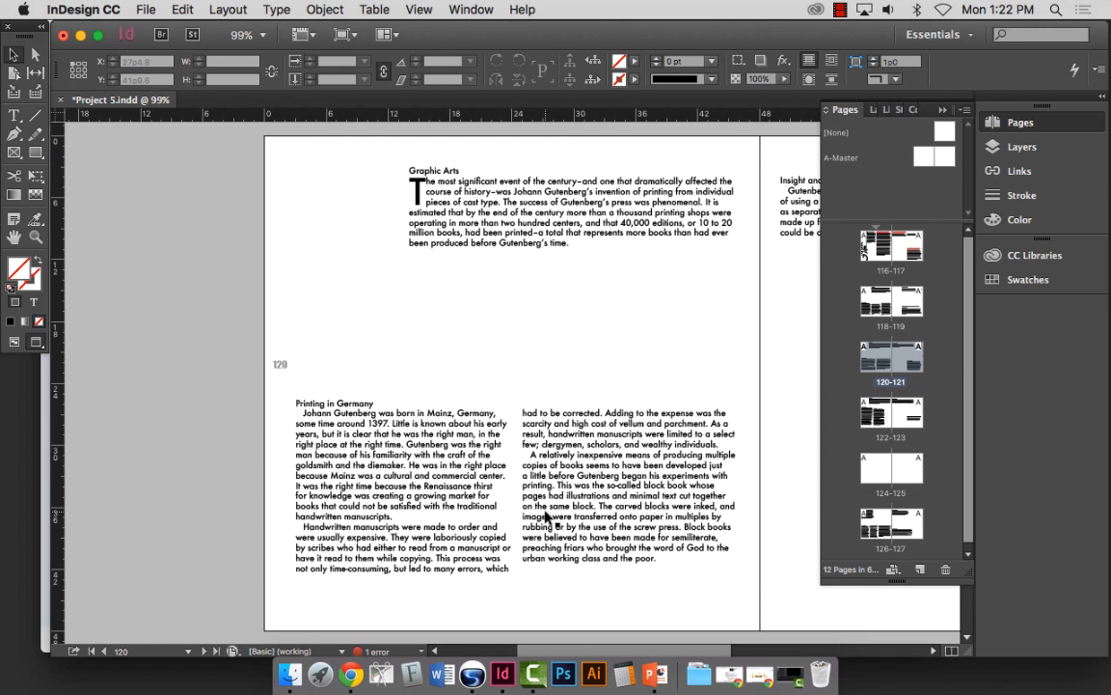
left_click(14, 55)
left_click(407, 408)
left_click_drag(405, 400, 377, 274)
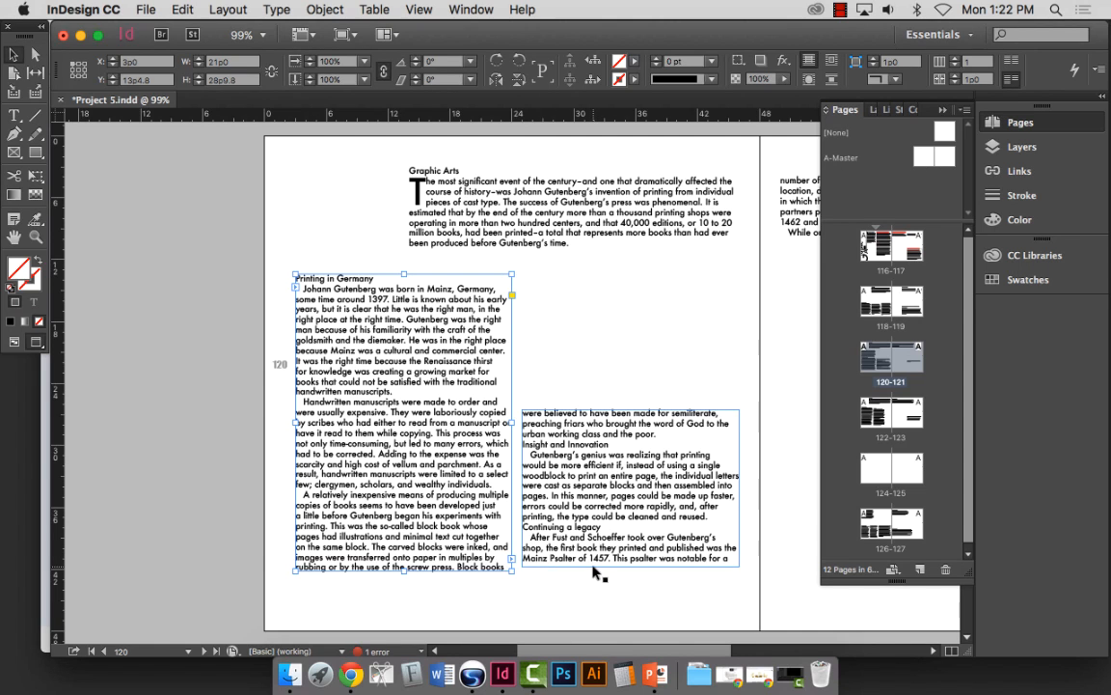
Step: Break Insight and Innovation out of page 120's second column onto page 121, and move that column's frame up to about Y 14p2 beside the first
double_click(523, 440)
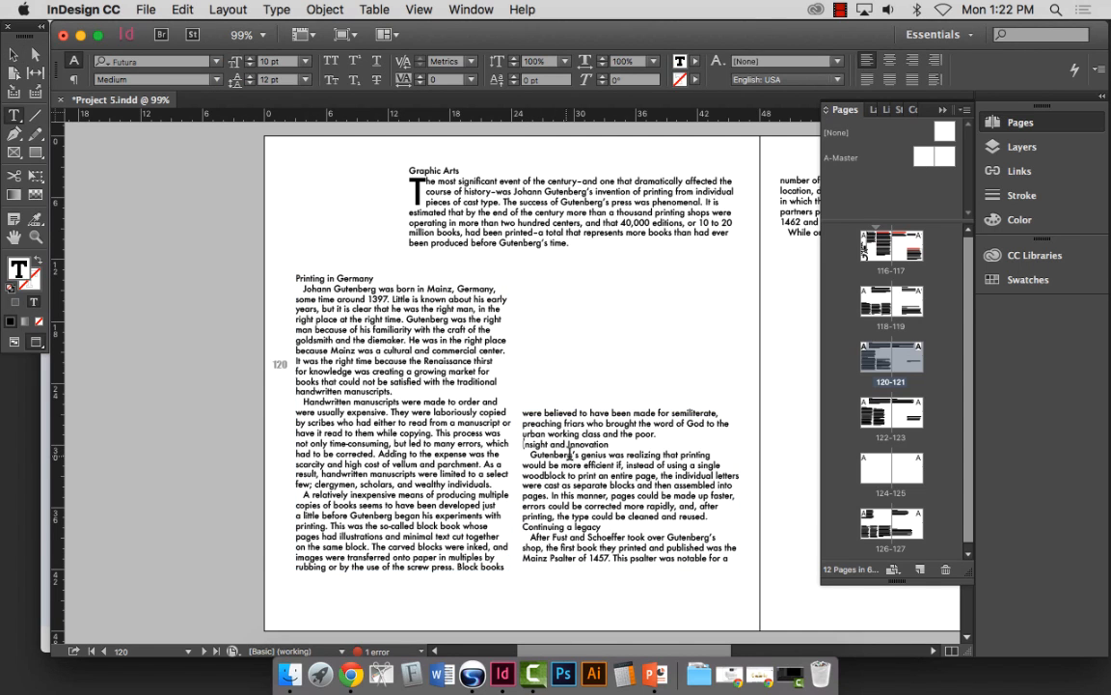
key("KP_Enter")
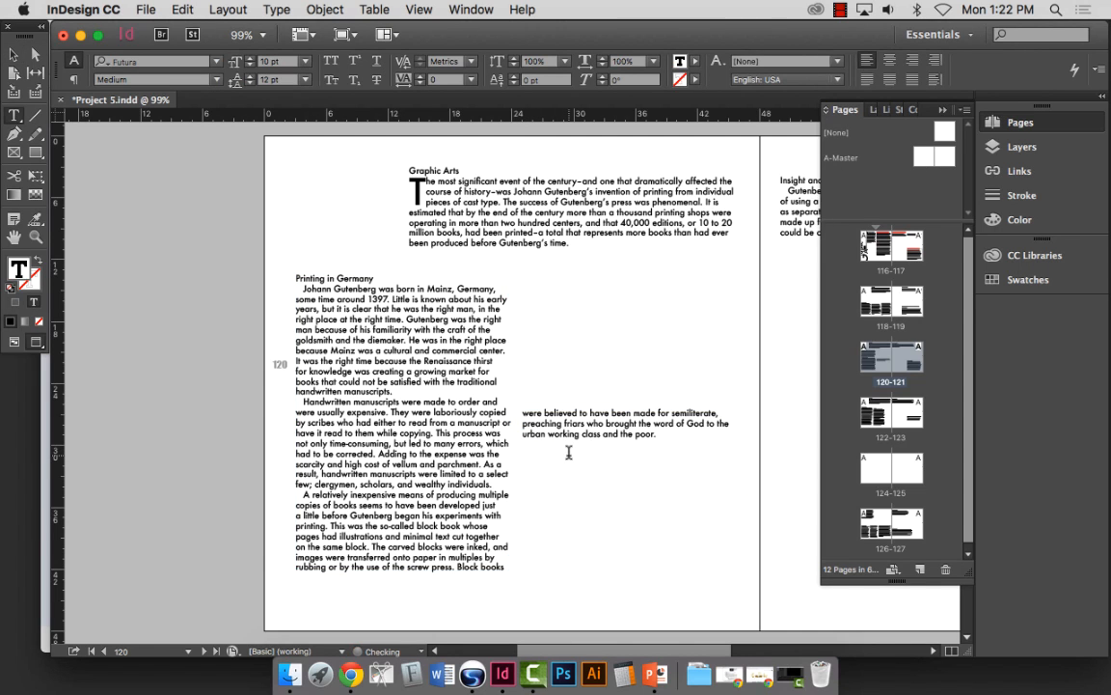
left_click(13, 57)
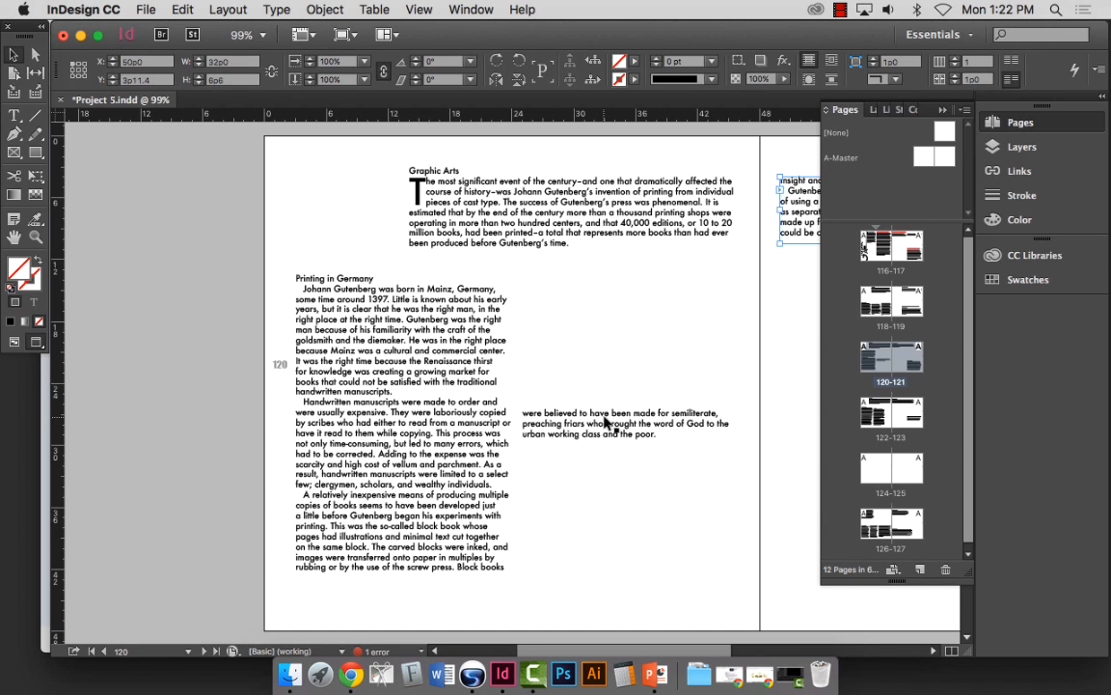
left_click_drag(602, 427, 590, 306)
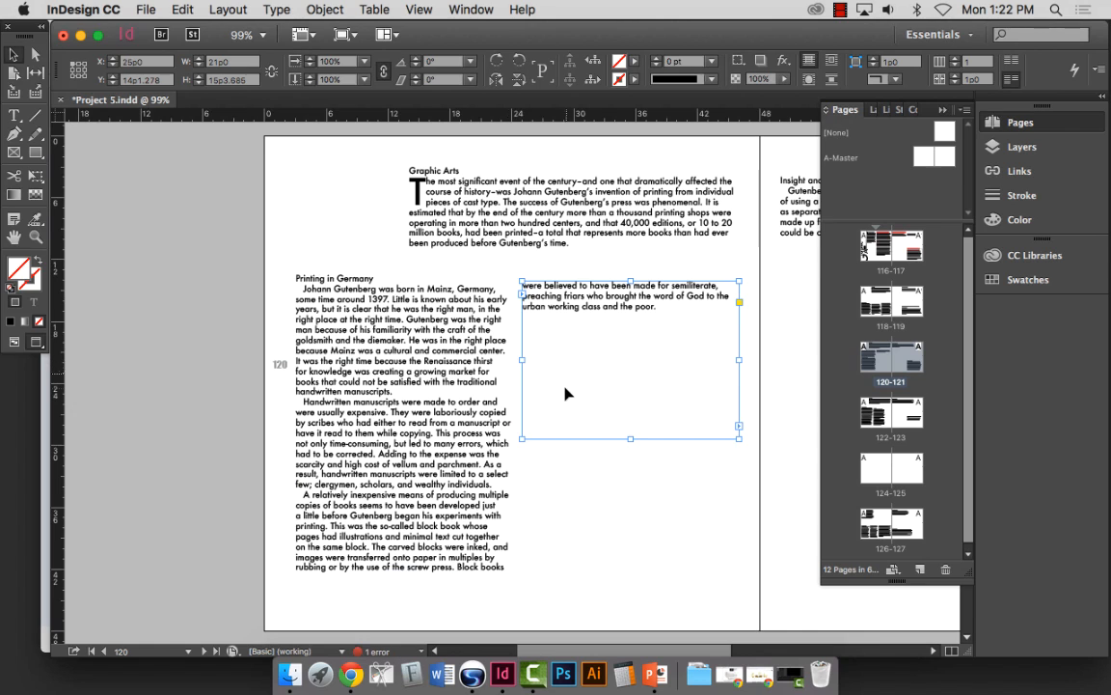
key("w")
key("w")
key("Down")
key("Down")
left_click(236, 403)
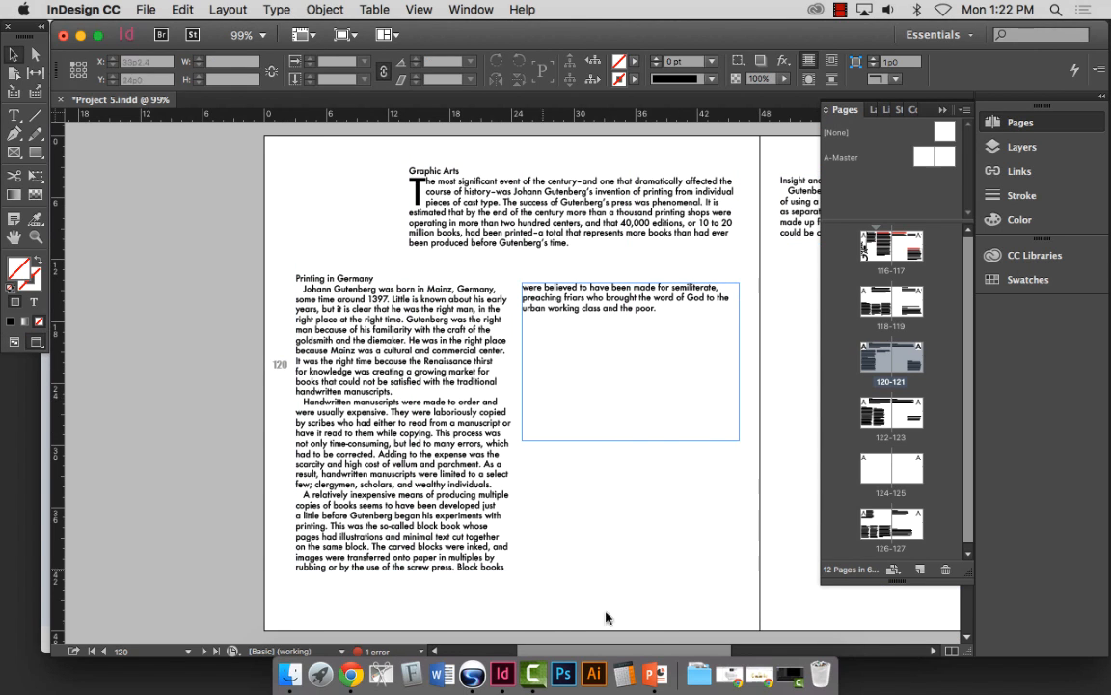
Step: Shorten the second column frame on page 120 to just below its text, and shorten the first frame to 25p6 high
left_click(604, 387)
left_click_drag(630, 441, 627, 326)
left_click(177, 331)
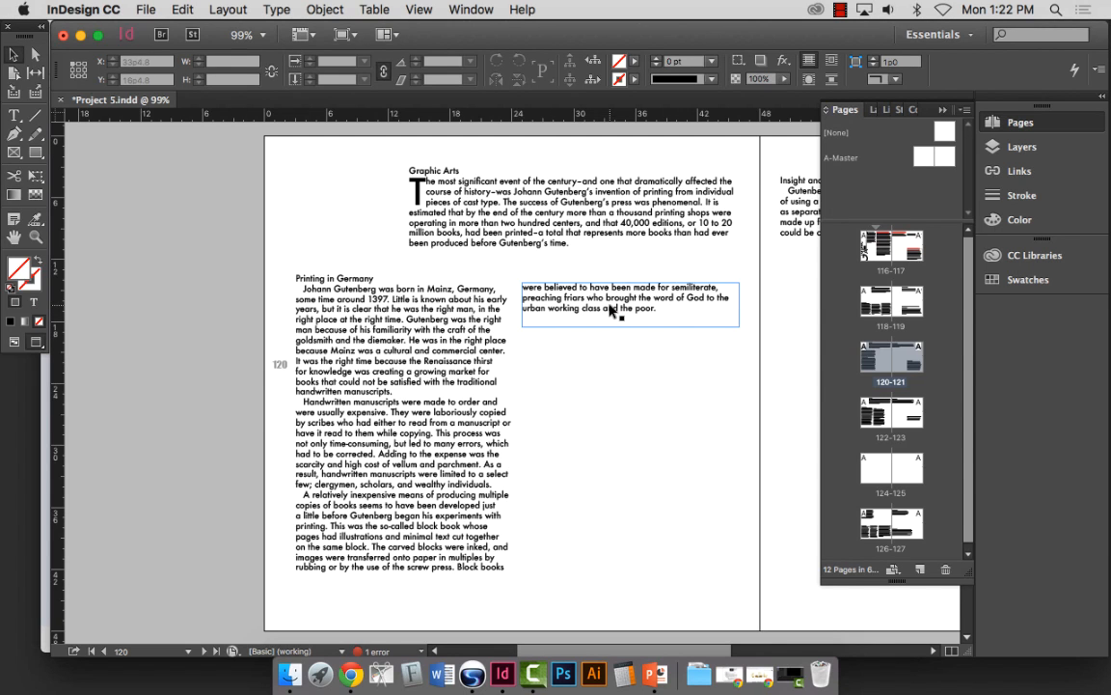
left_click(384, 527)
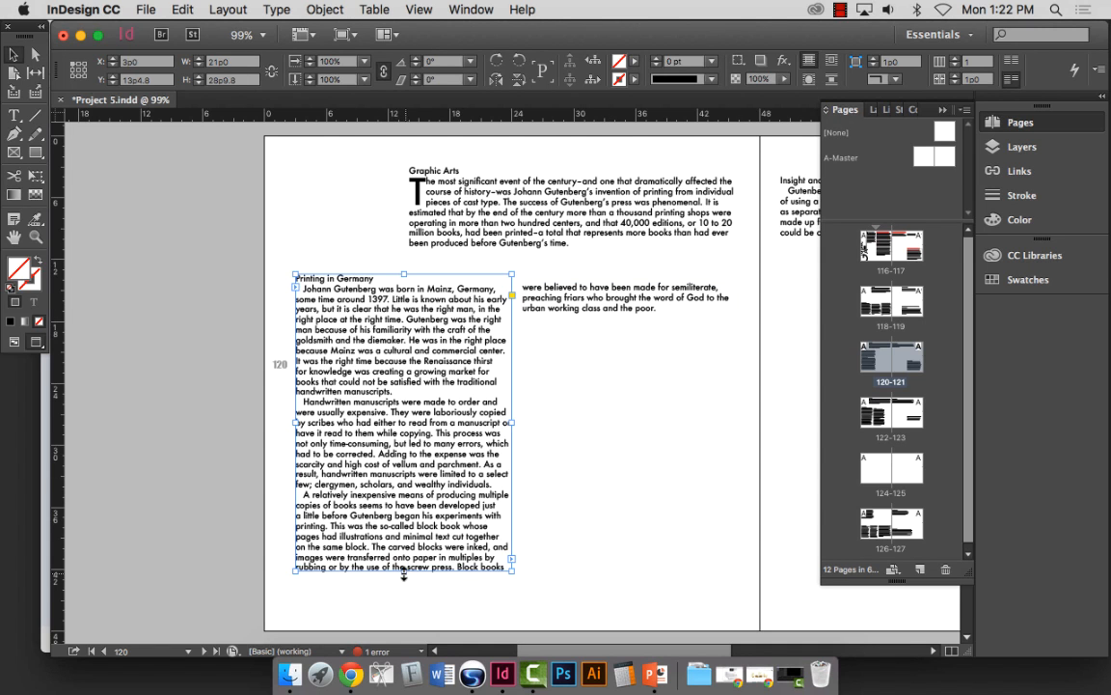
left_click_drag(404, 567, 401, 528)
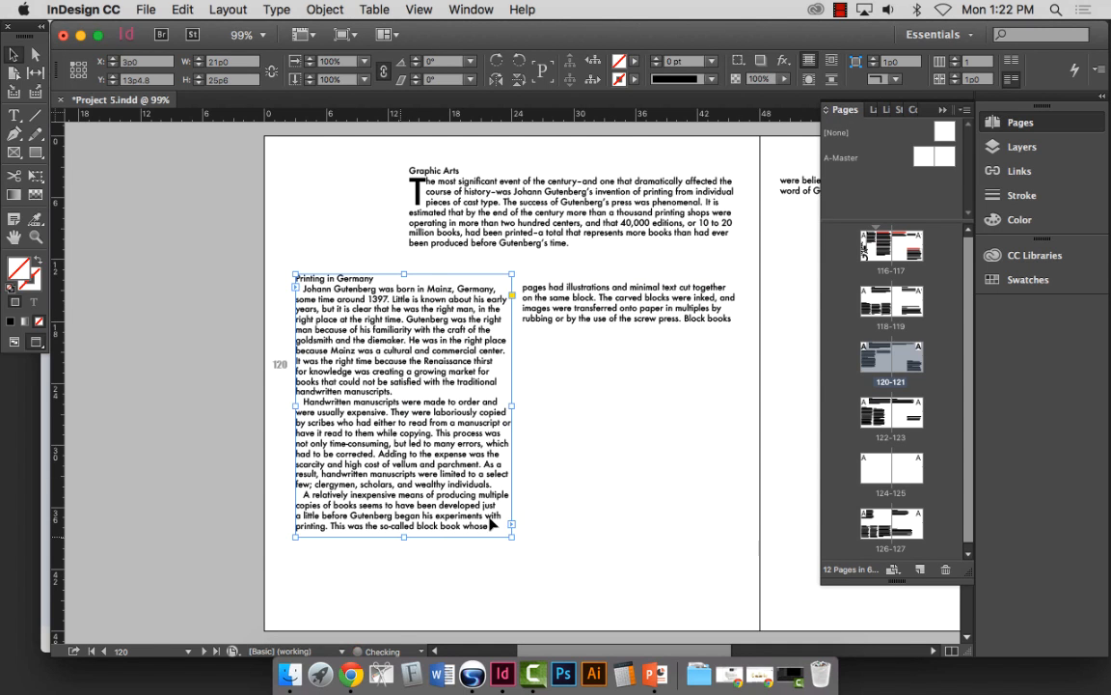
Step: Undo the height changes to the two Printing in Germany frames on page 120
left_click(597, 313)
scroll(639, 330, "down", 10)
key("super+z")
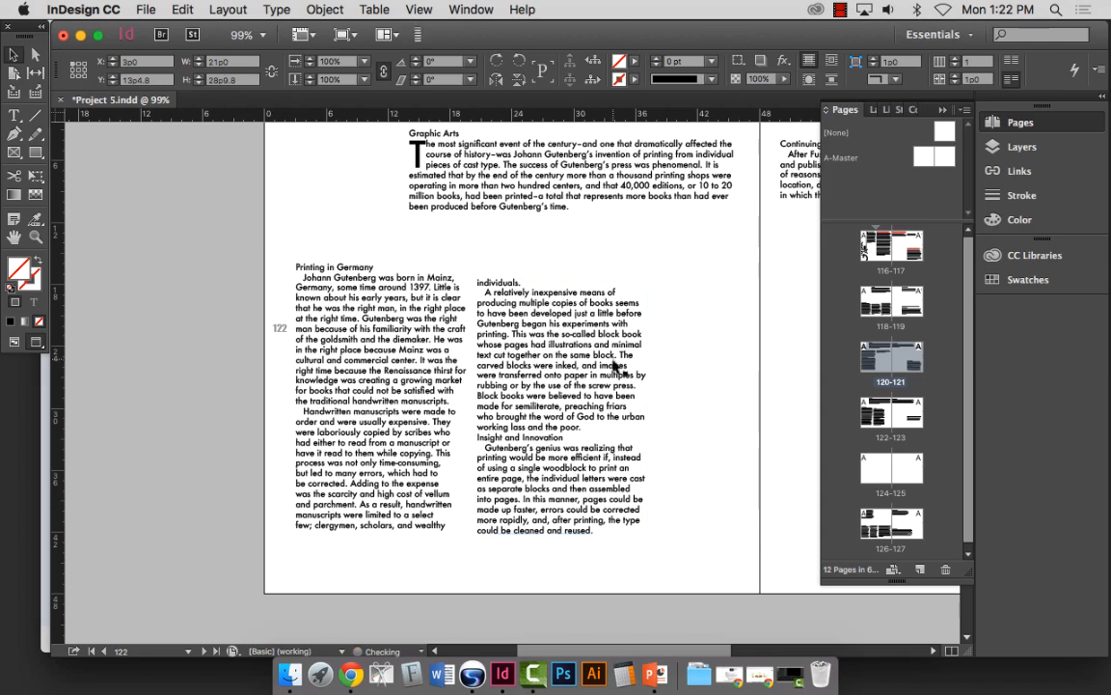
key("super+z")
key("super+z")
key("super+z")
key("super+z")
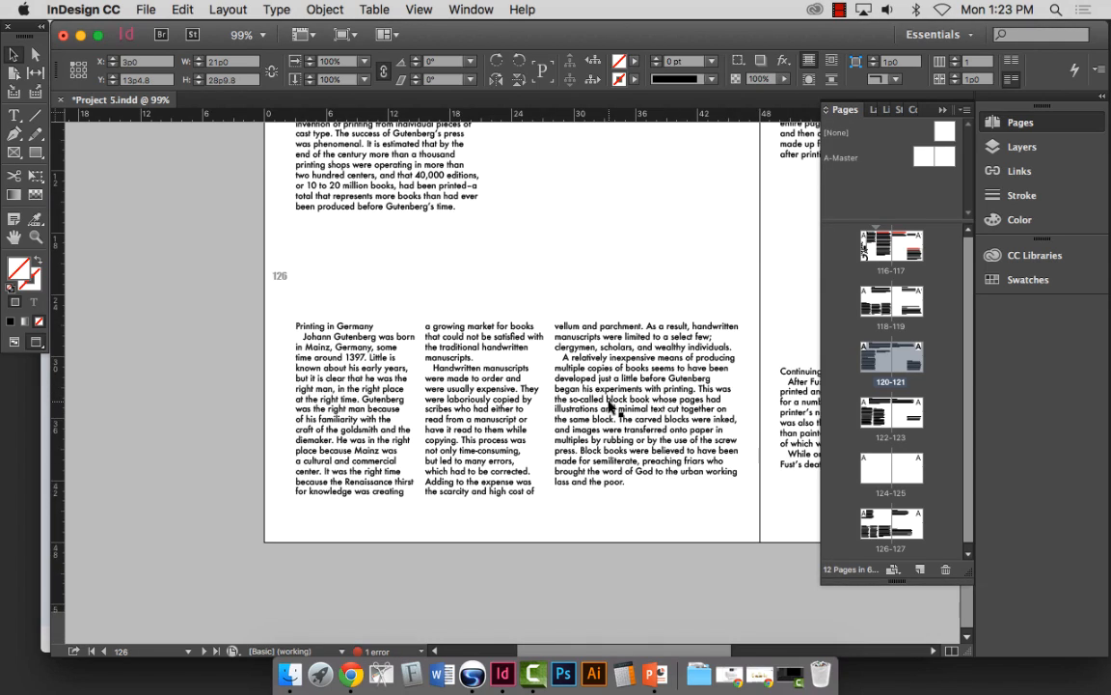
key("super+z")
key("super+z")
key("super+z")
key("super+z")
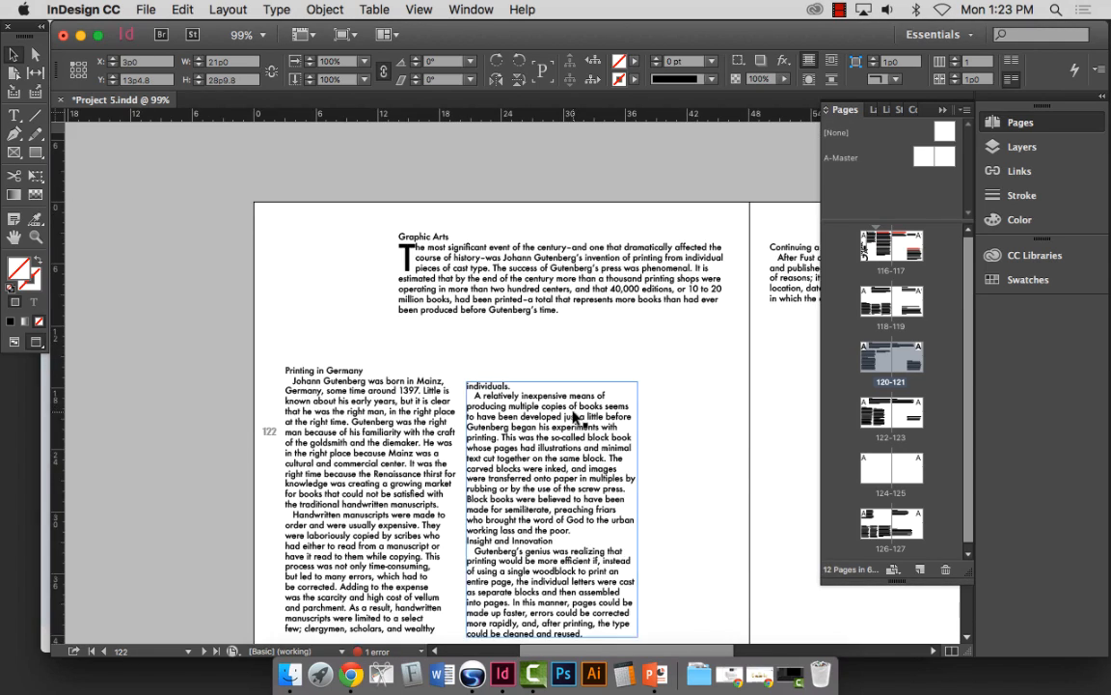
scroll(541, 410, "down", 3)
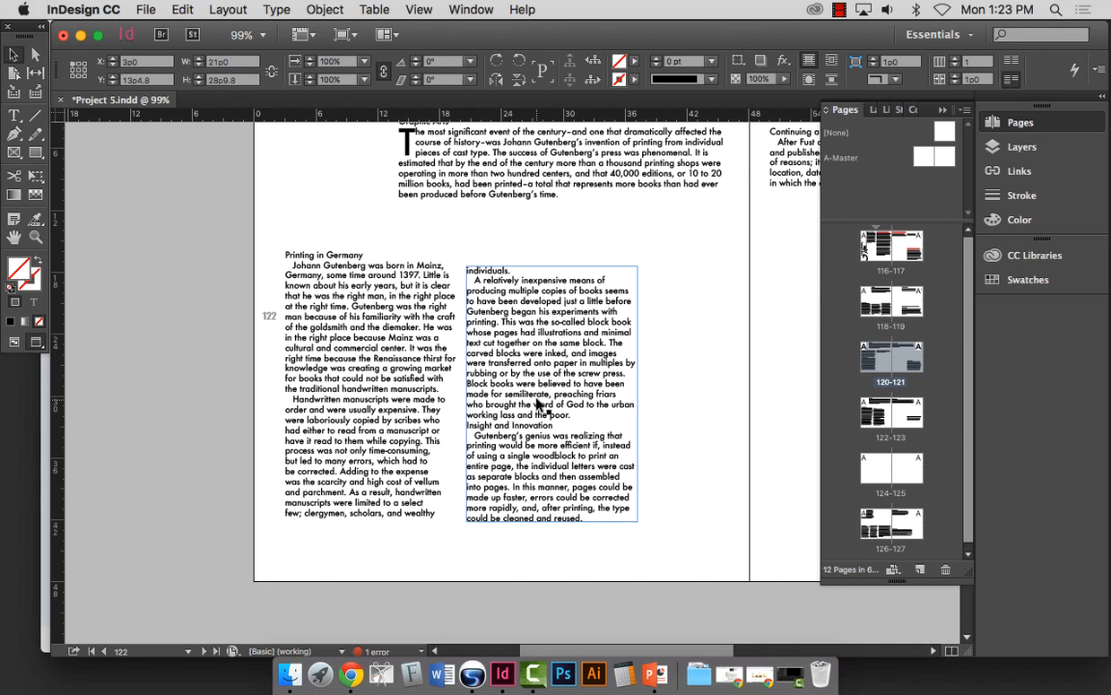
key("super+z")
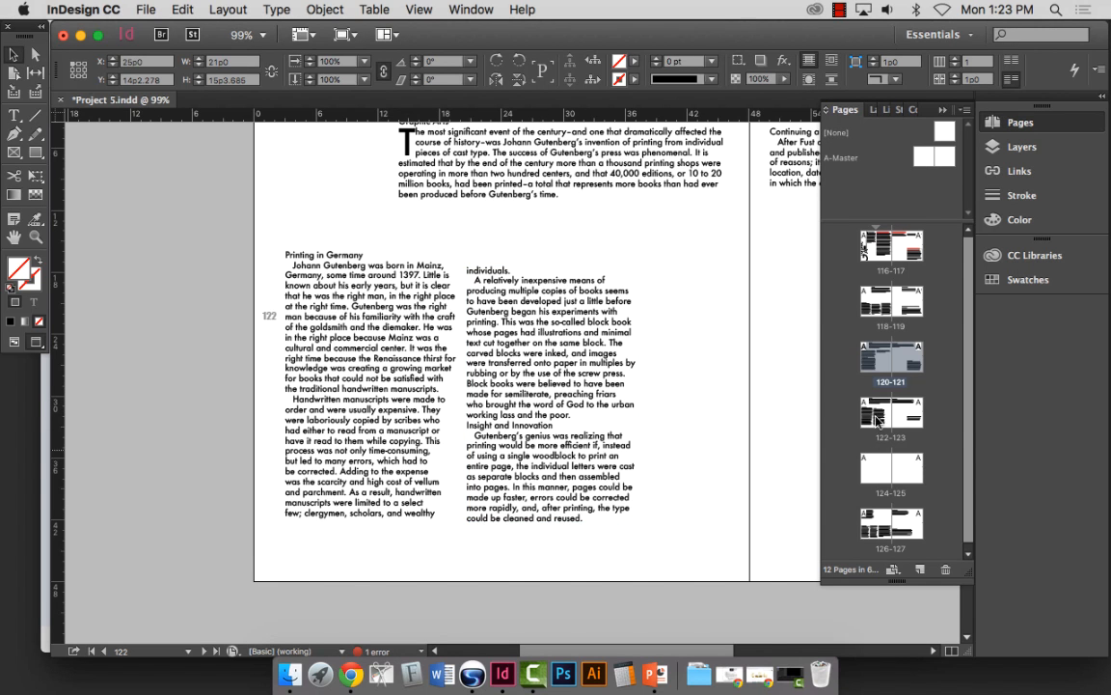
Step: Insert a frame break before the Insight and Innovation heading on page 122, sending that section to page 123
double_click(874, 415)
double_click(865, 530)
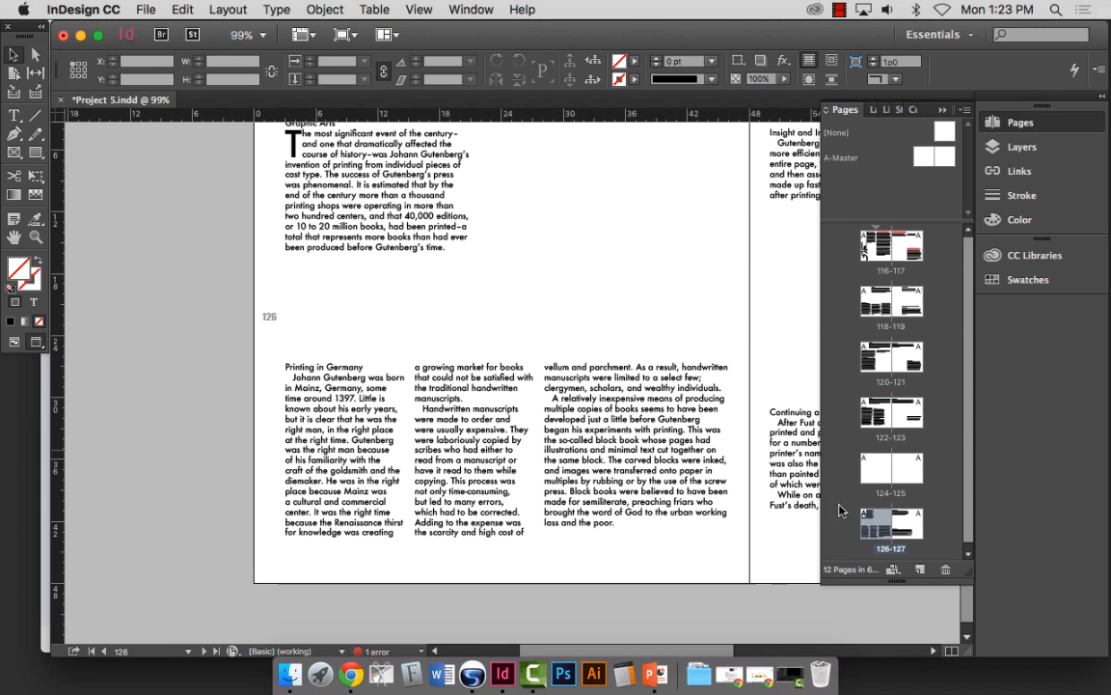
key("super+0")
key("super+minus")
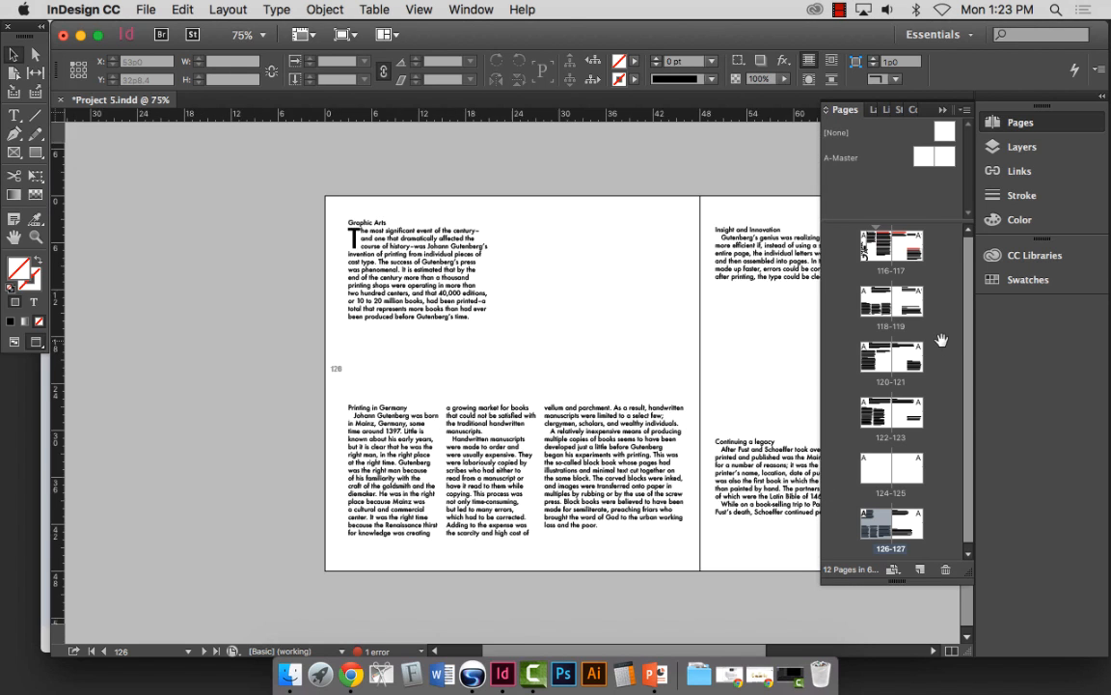
key("super+minus")
key("super+minus")
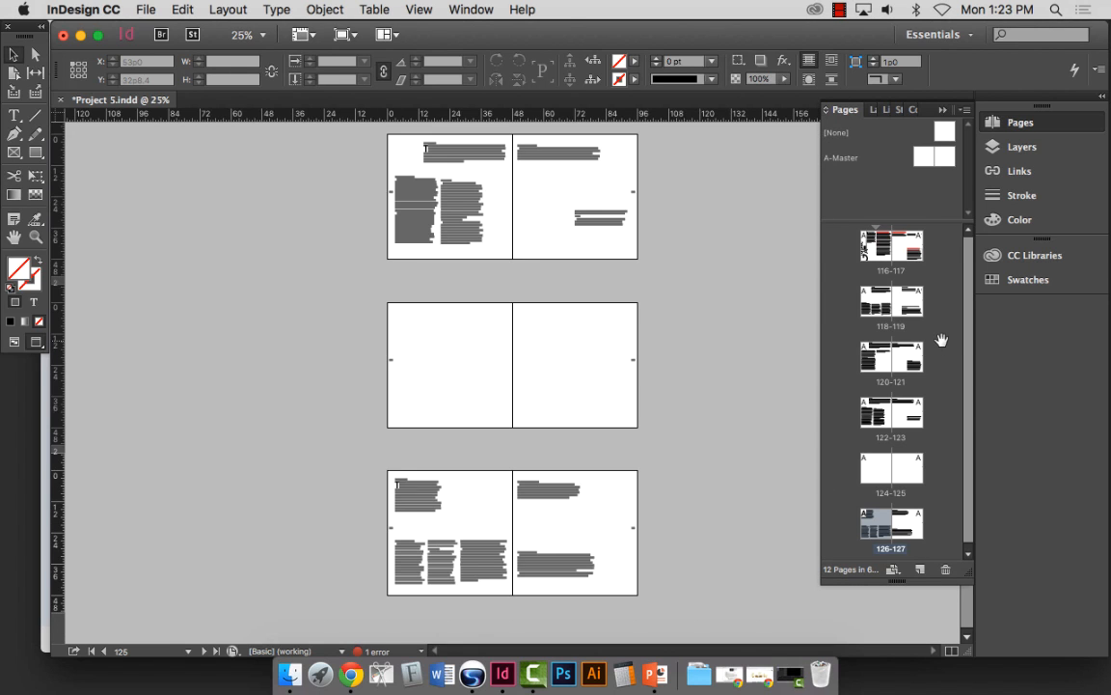
left_click(35, 237)
left_click_drag(340, 119, 643, 259)
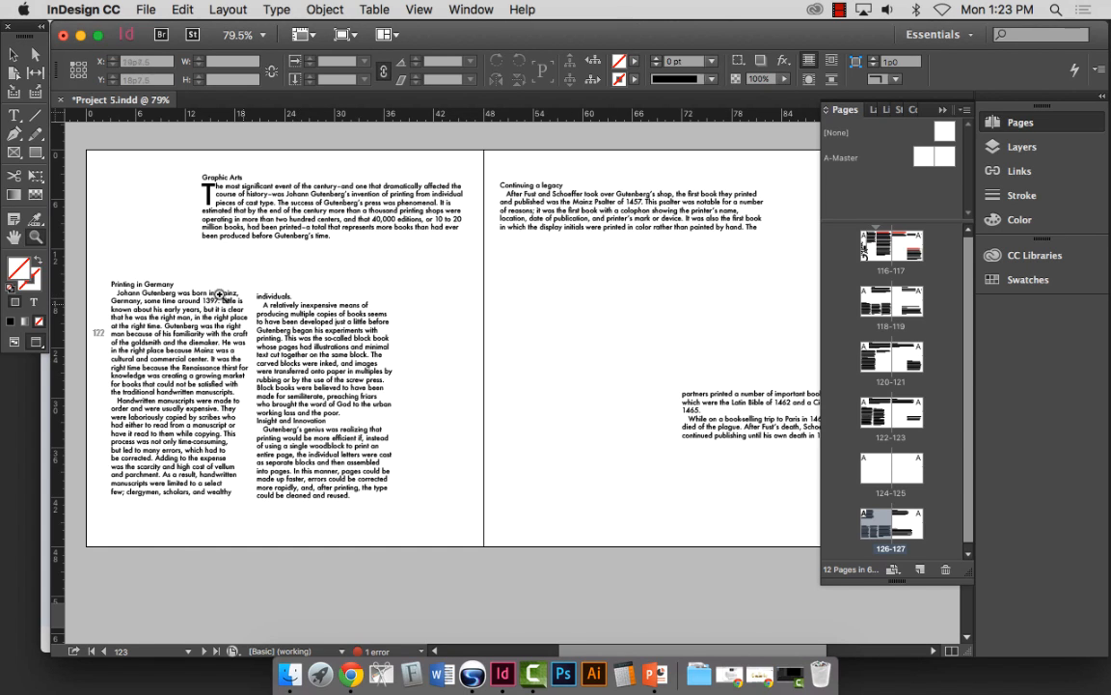
key("t")
left_click(258, 422)
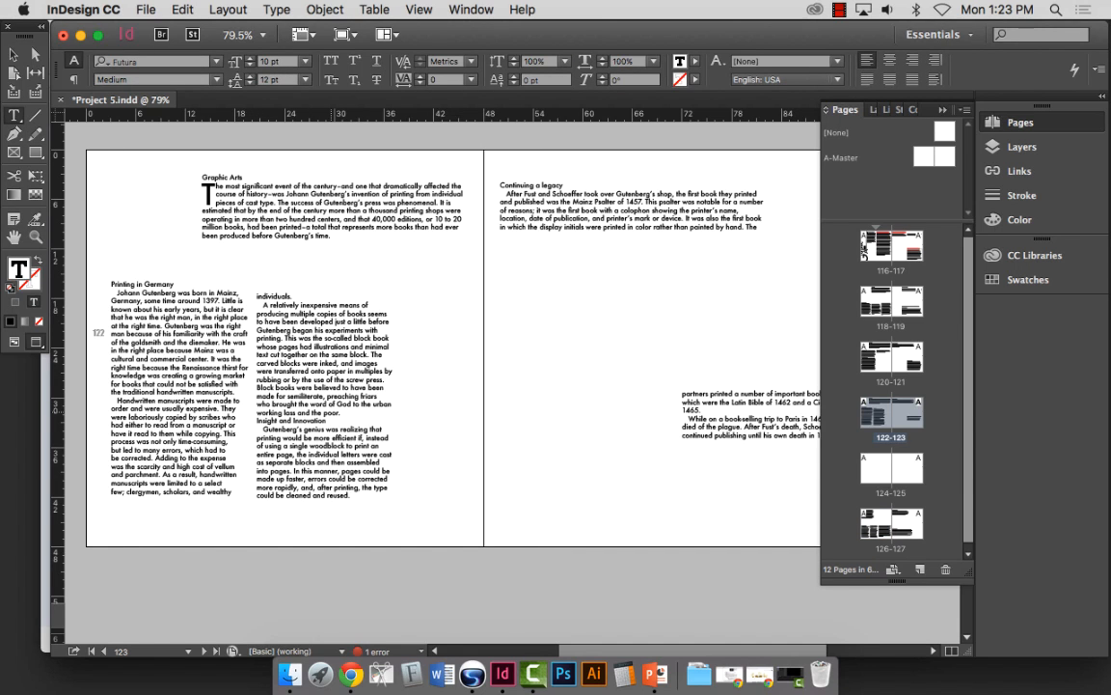
key("shift+KP_Enter")
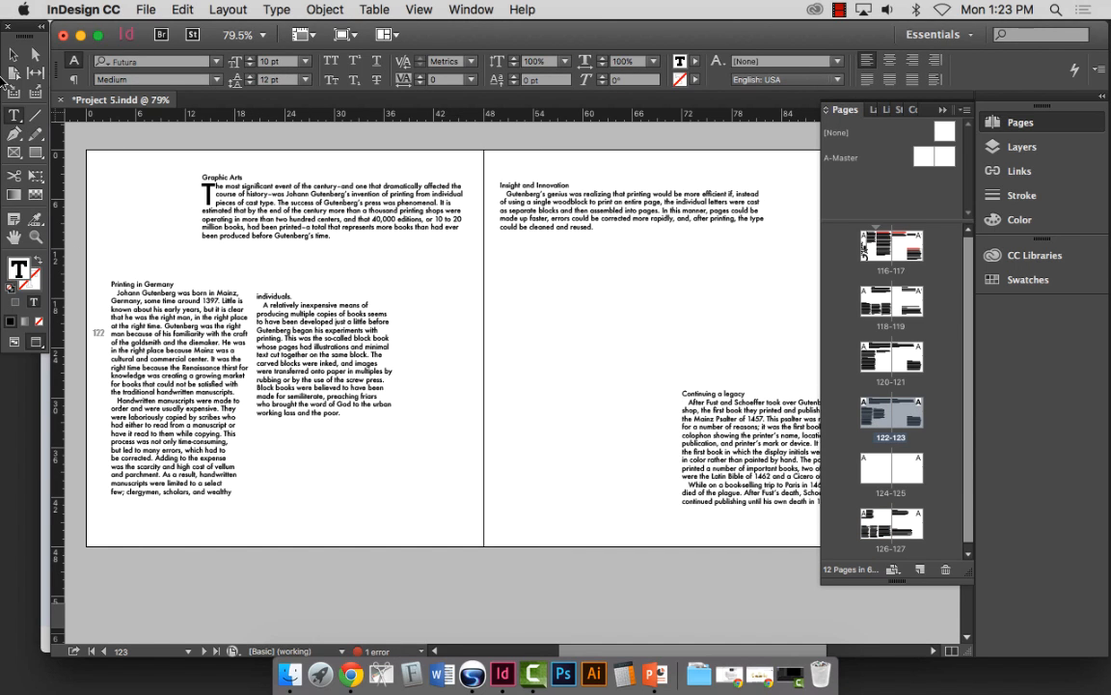
Step: Widen the page 122 Printing in Germany frames to 20p0 and 19p1.5, placing the second at X 25p7.5, Y 16p8.4
left_click(13, 54)
left_click(335, 328)
key("w")
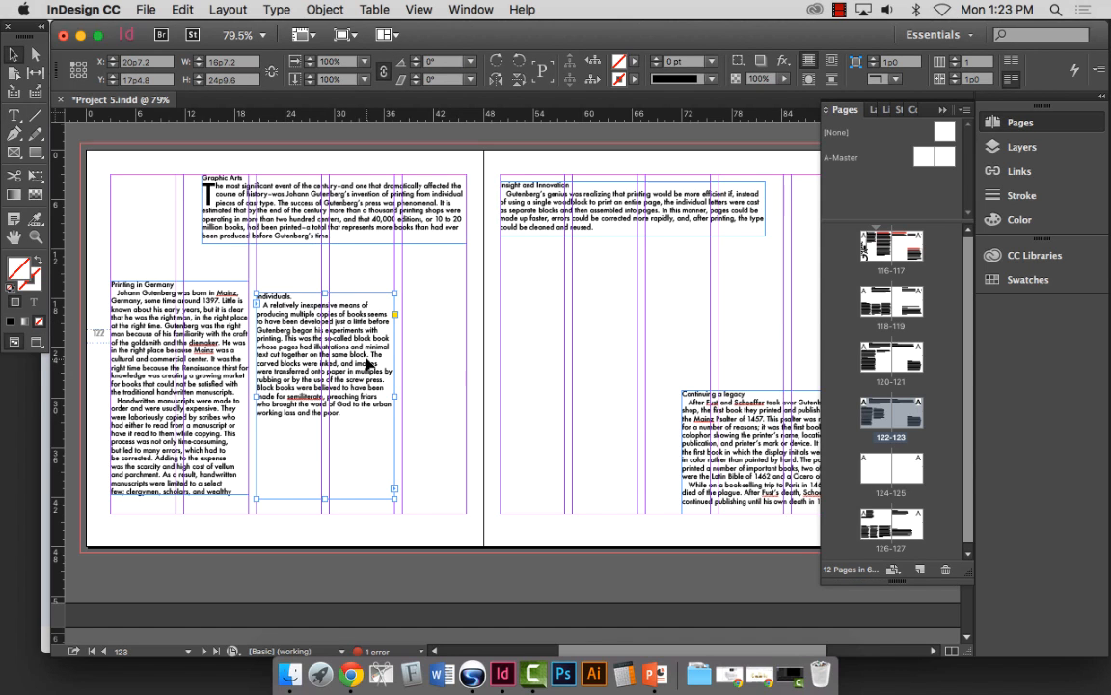
key("w")
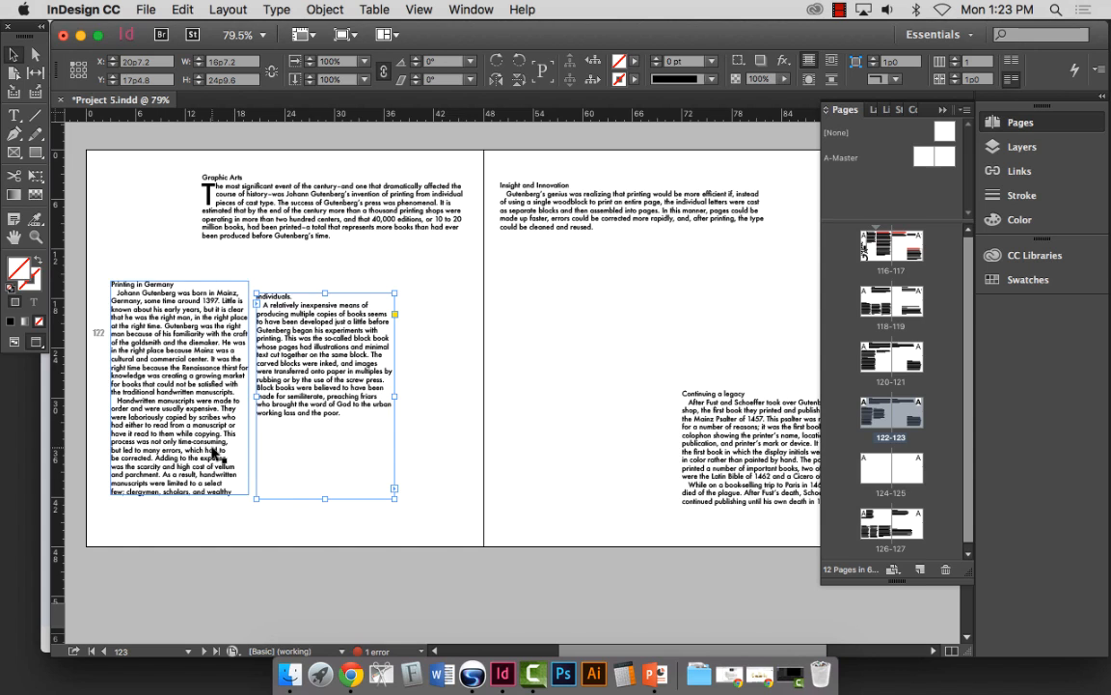
left_click_drag(336, 379, 401, 379)
left_click(238, 366)
left_click_drag(249, 388, 300, 399)
left_click(356, 375)
left_click_drag(361, 347, 359, 335)
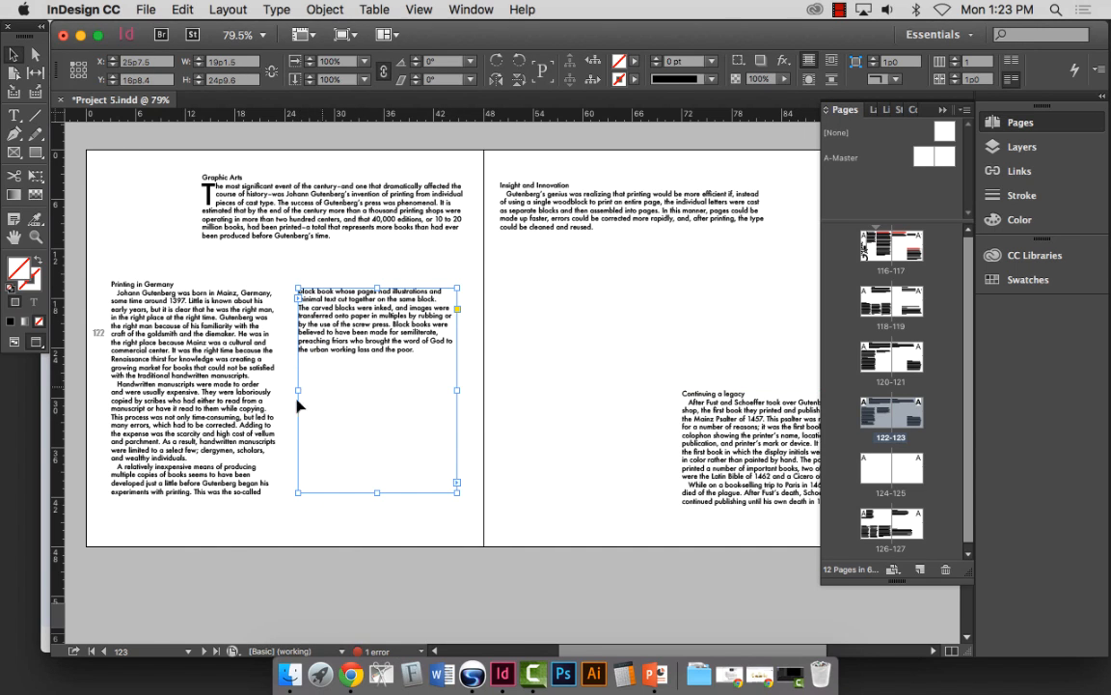
left_click(74, 401)
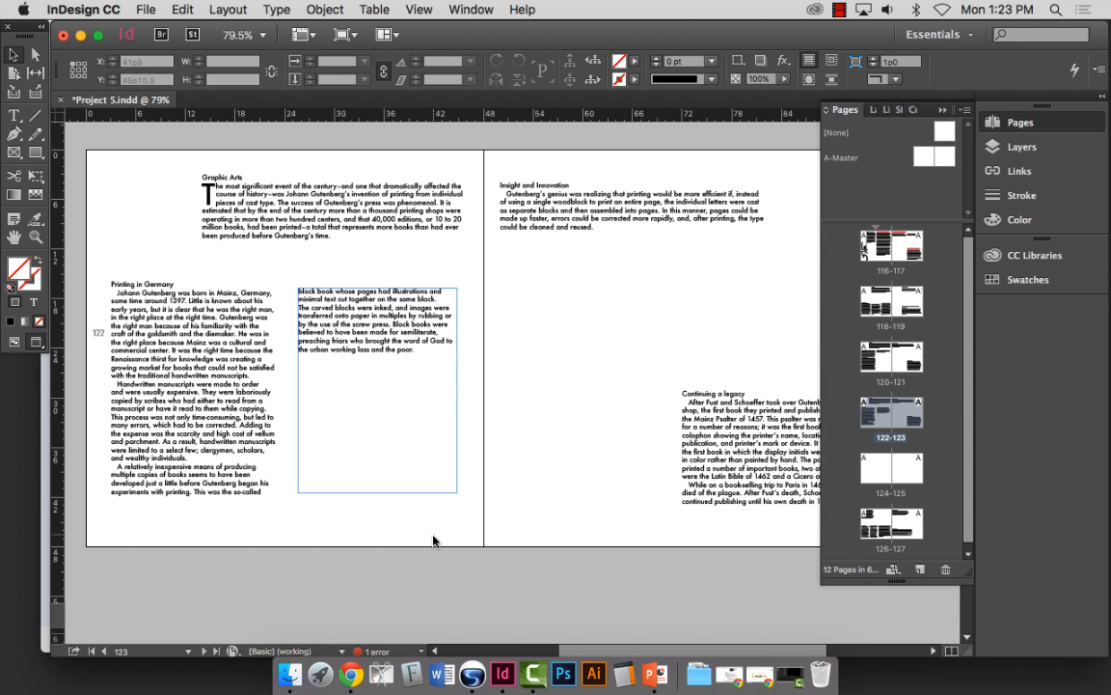
Step: Shorten both Printing in Germany frames on page 122, ending the first after "and wealthy individuals." and the second just below the section's last line
left_click(389, 488)
left_click_drag(377, 492, 382, 385)
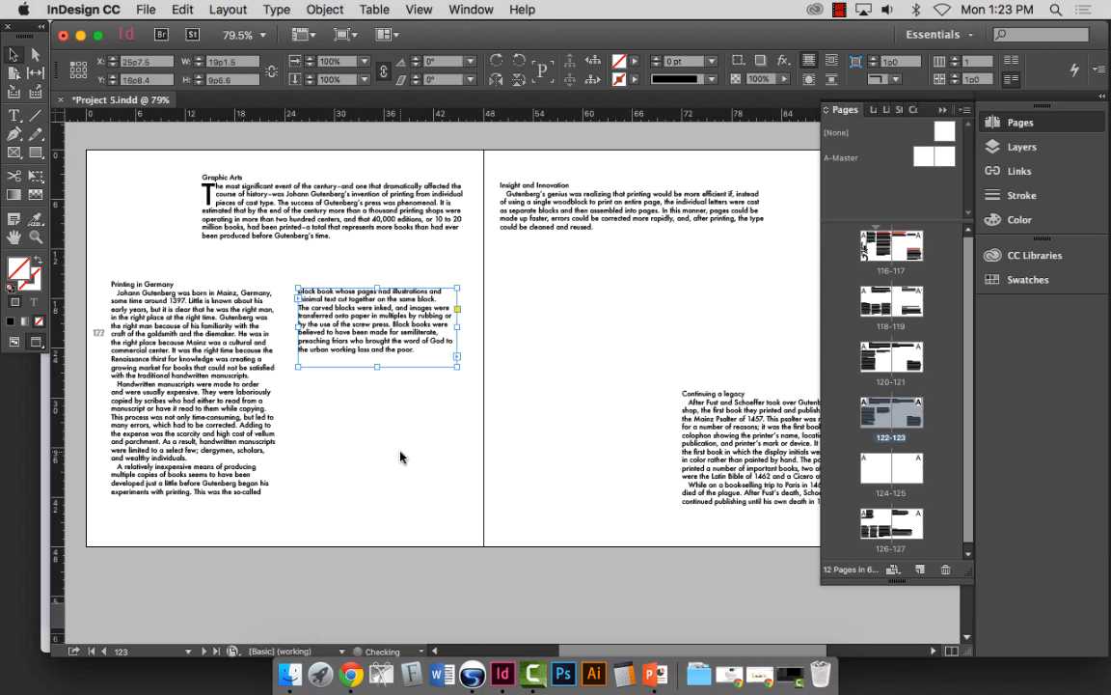
left_click(403, 429)
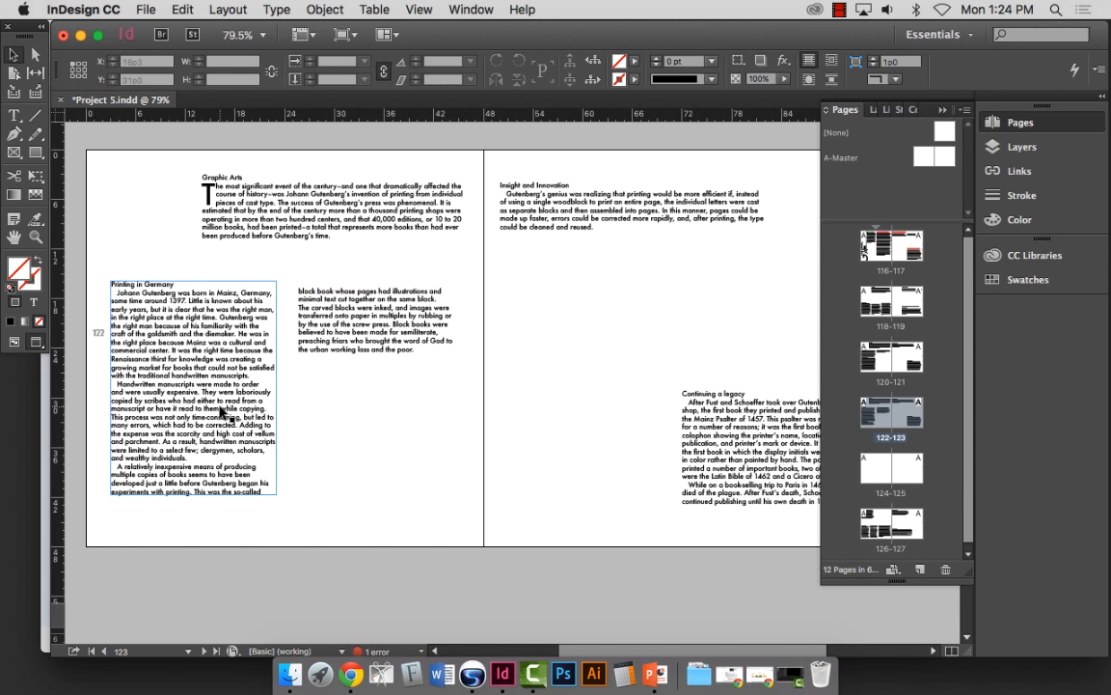
left_click(276, 464)
left_click(340, 333)
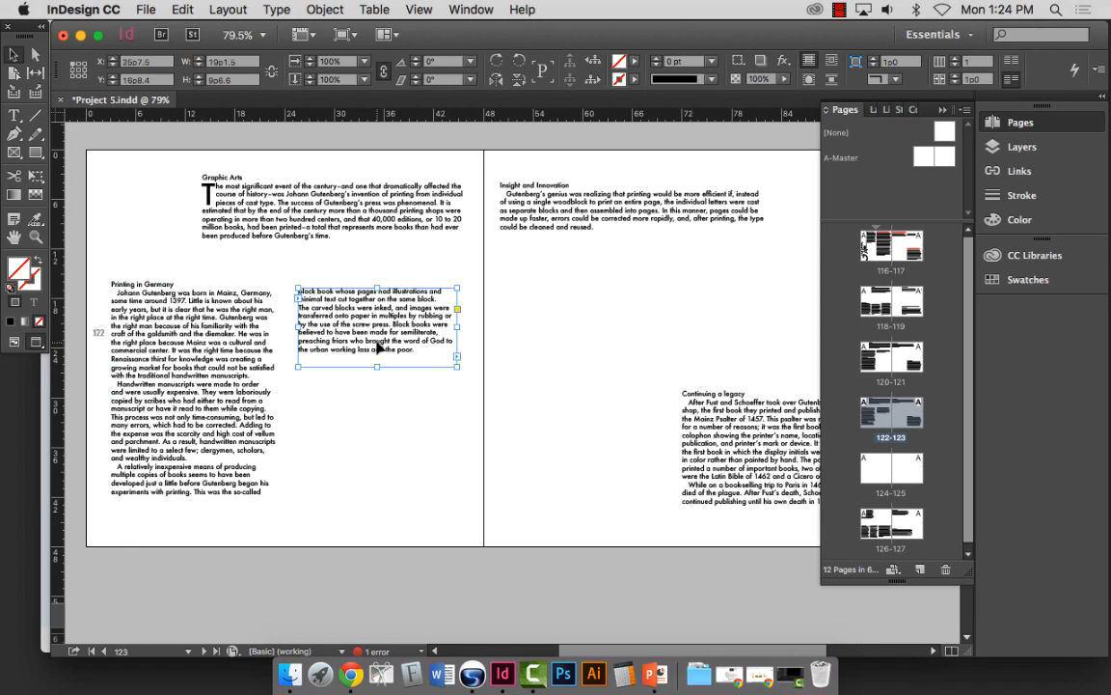
left_click(205, 485)
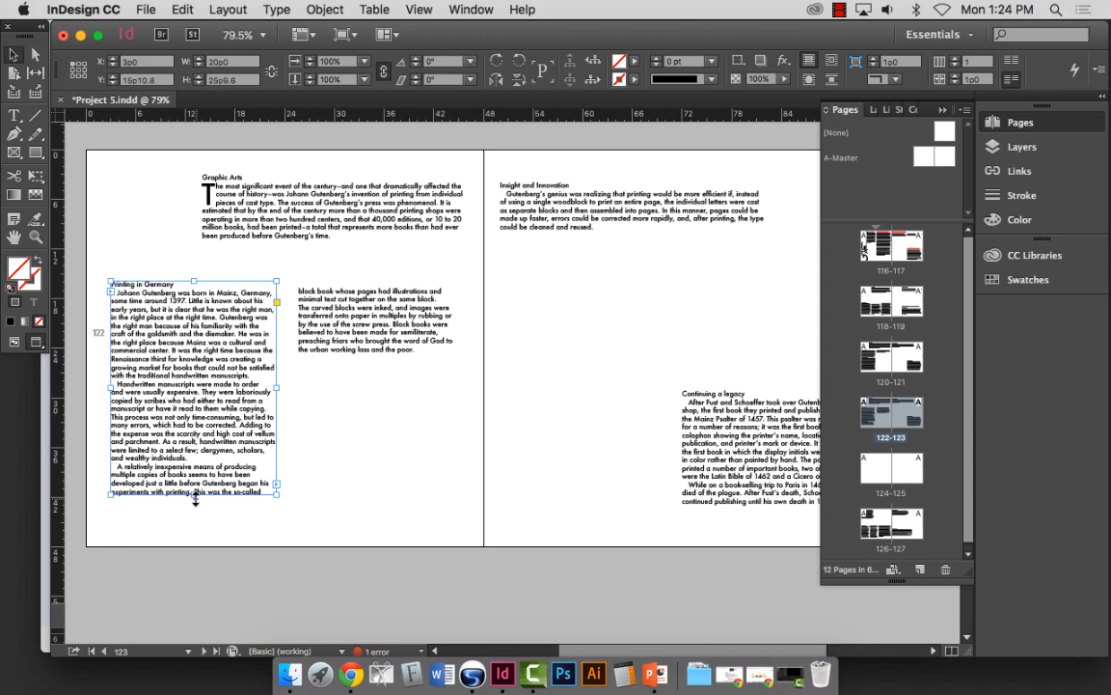
left_click_drag(194, 495, 197, 467)
left_click(369, 348)
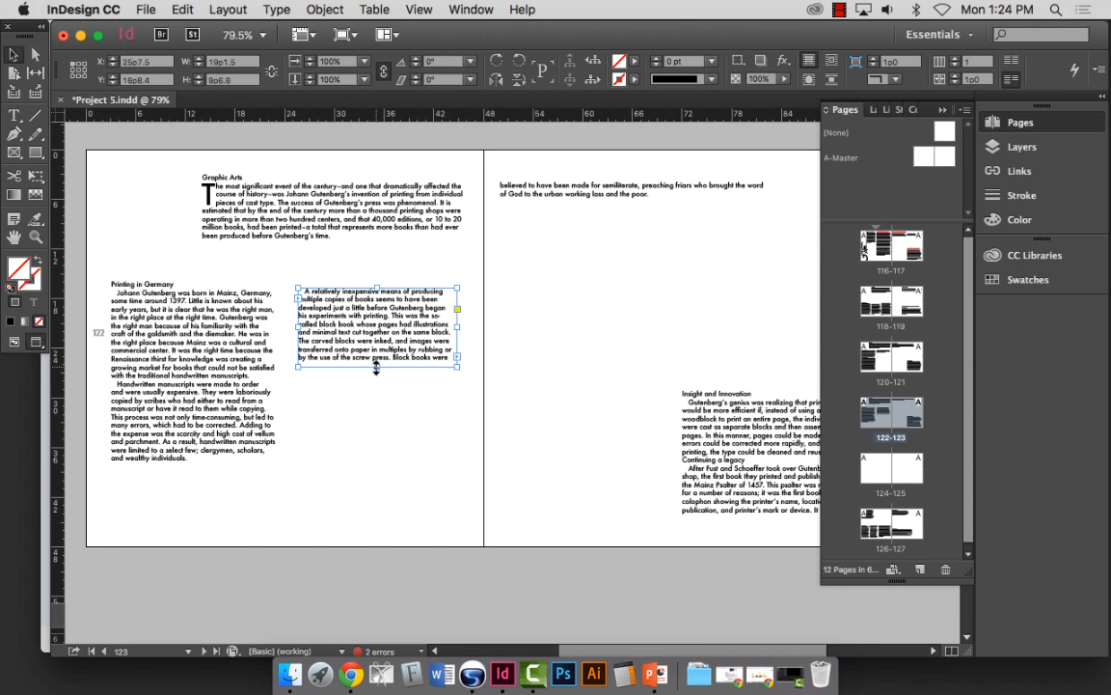
left_click_drag(376, 369, 378, 412)
left_click(372, 471)
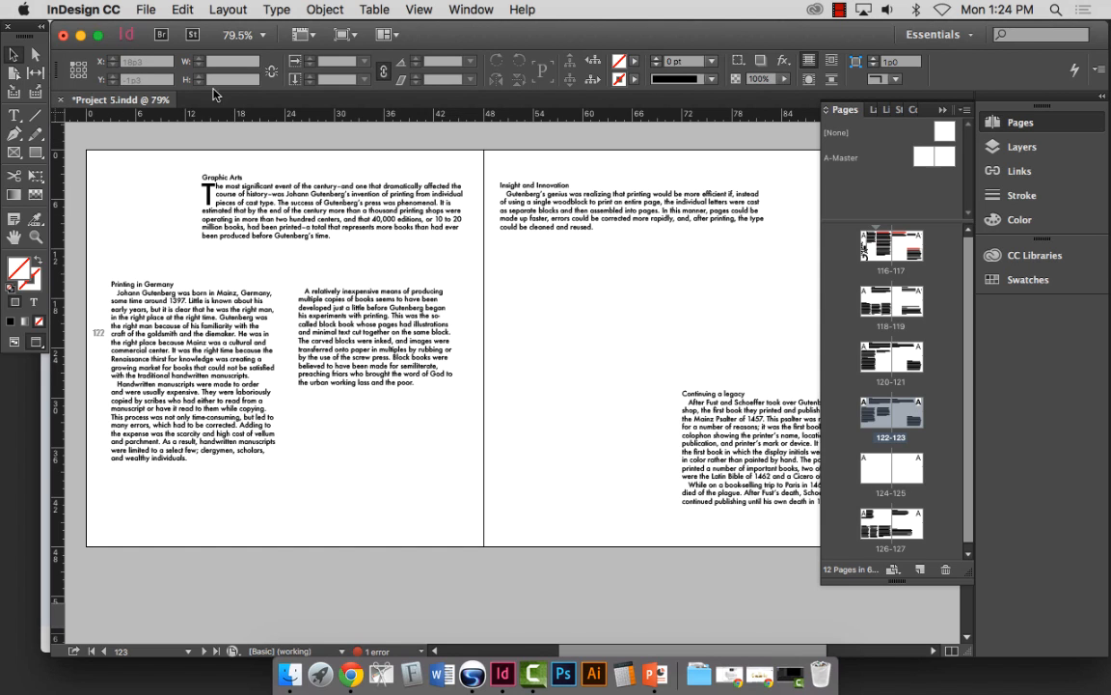
Step: Switch to Finder and look through the Project 5 - Grids and Layout folder for its Gutenberg images folder and Gutenberg images.zip
left_click(81, 36)
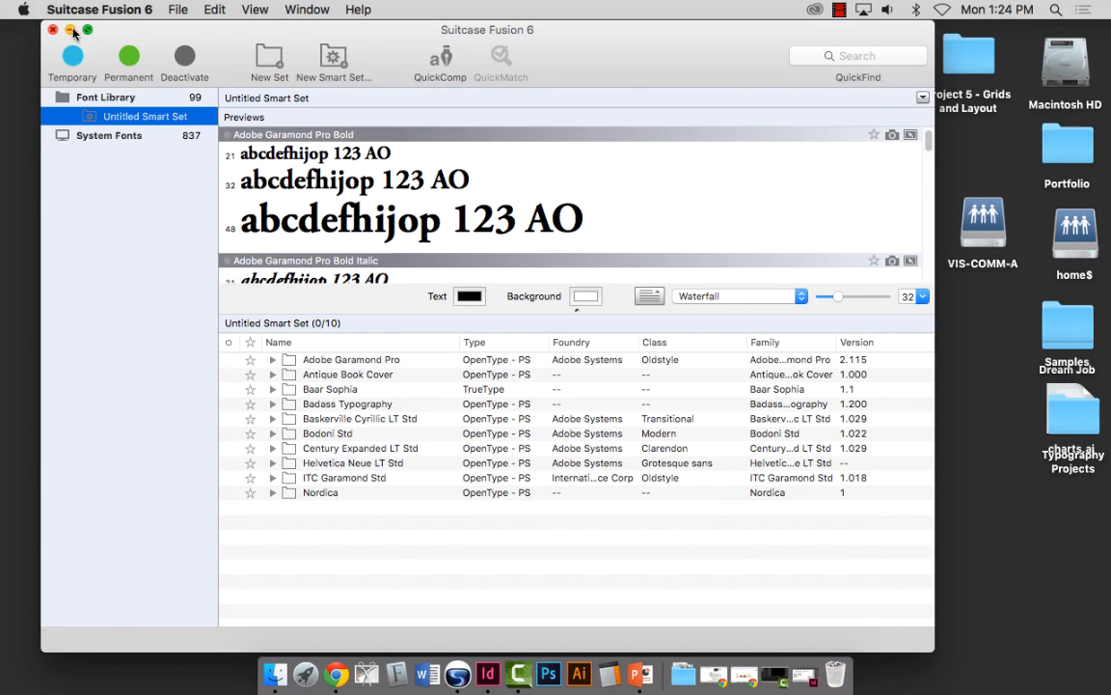
left_click(65, 30)
double_click(969, 56)
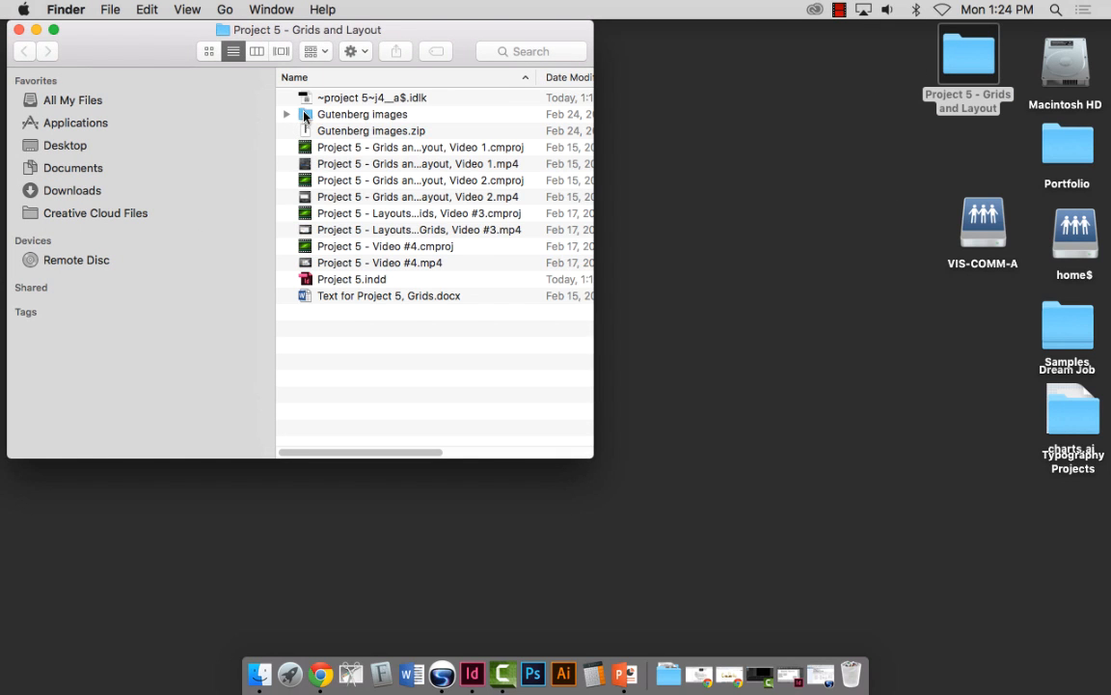
double_click(339, 115)
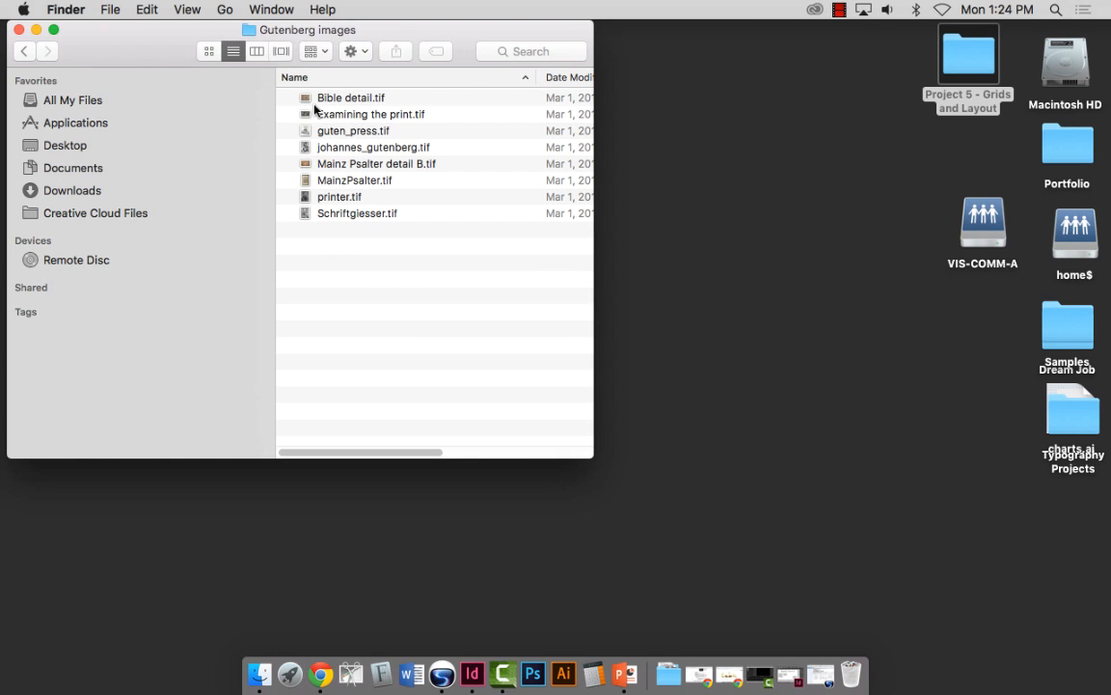
left_click(25, 52)
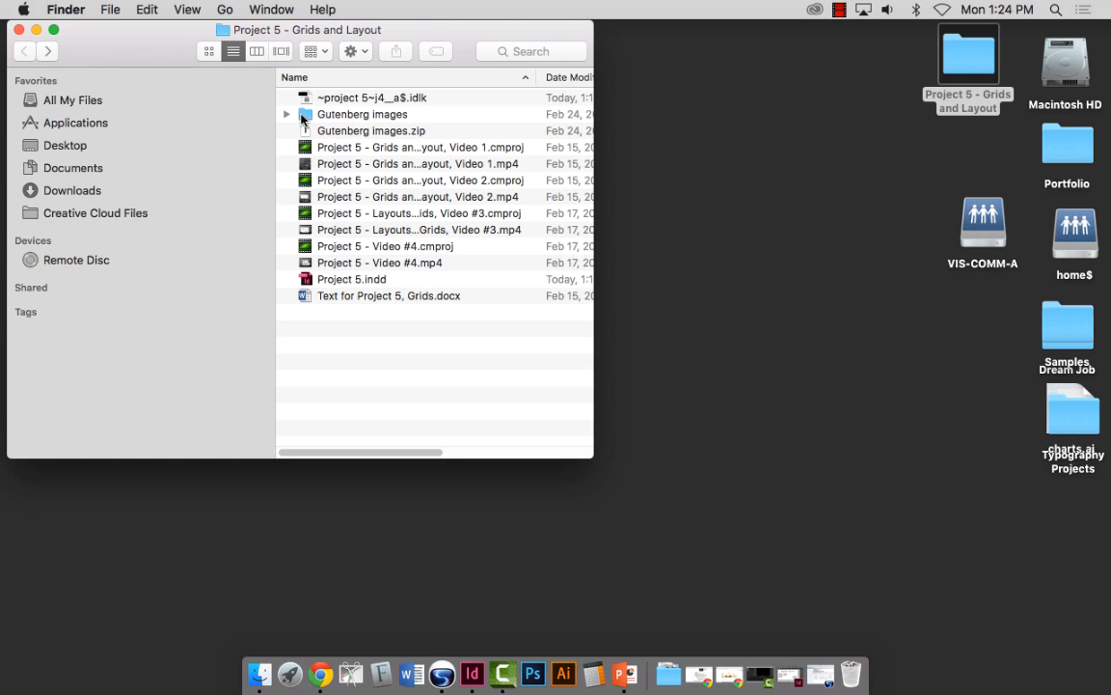
left_click(362, 115)
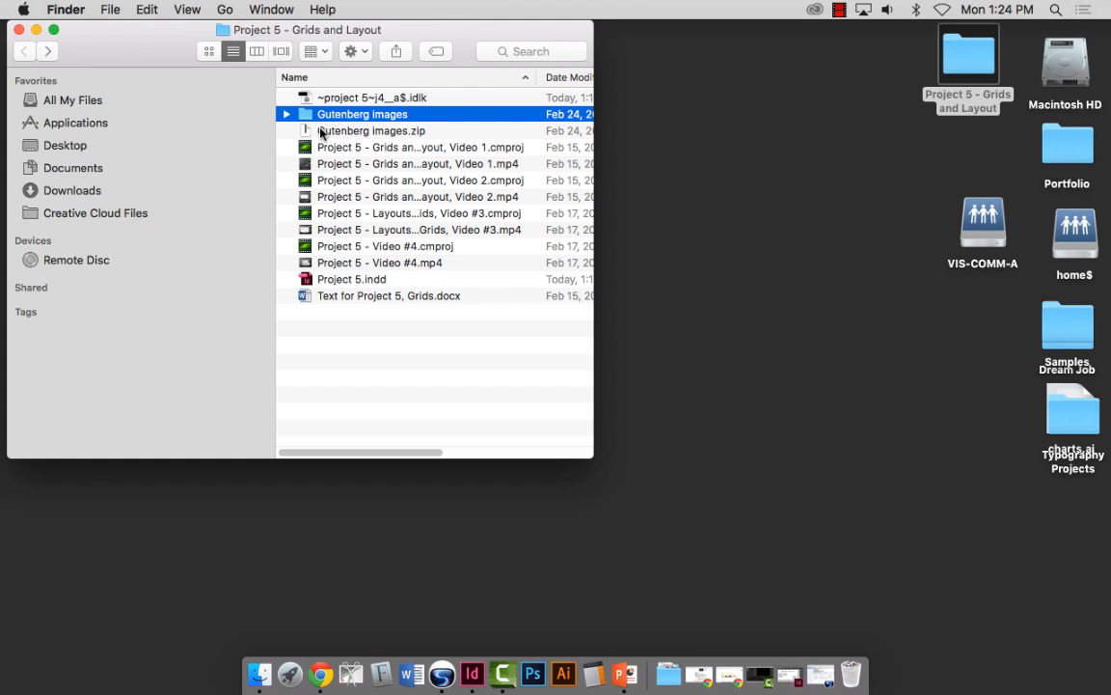
left_click(323, 131)
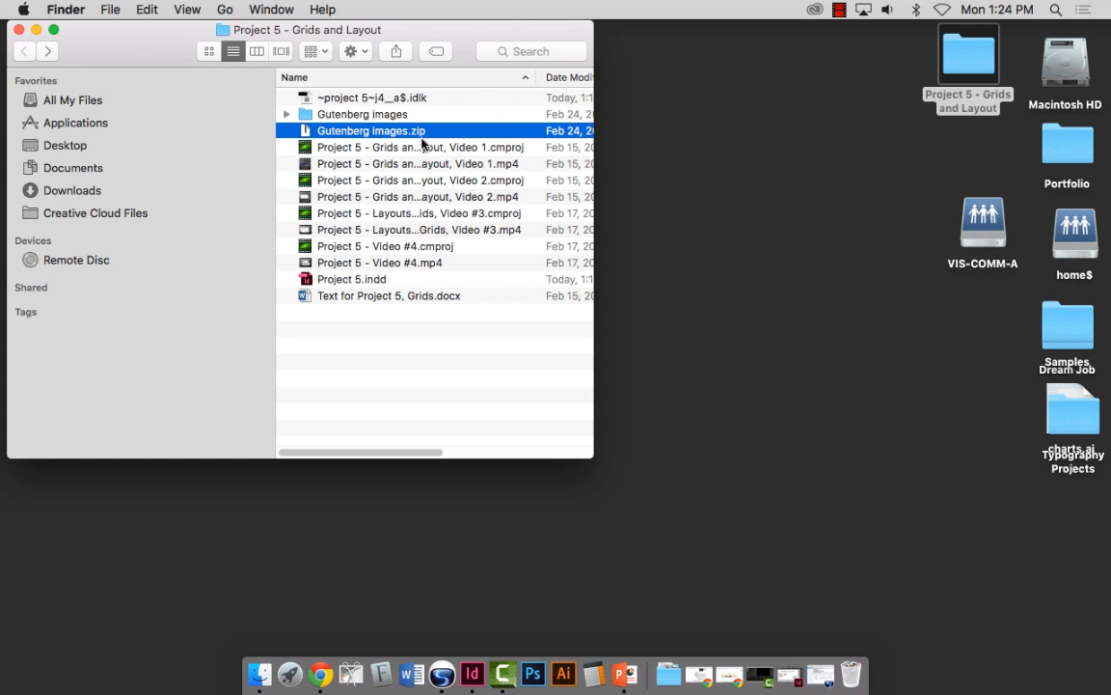
left_click(331, 116)
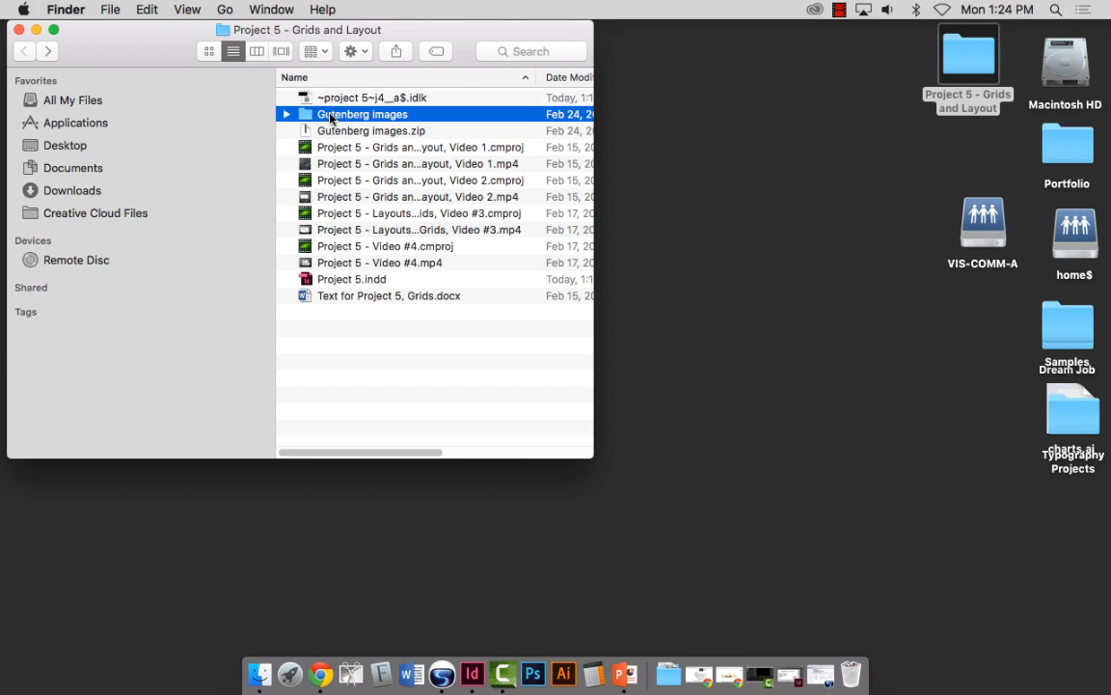
double_click(331, 115)
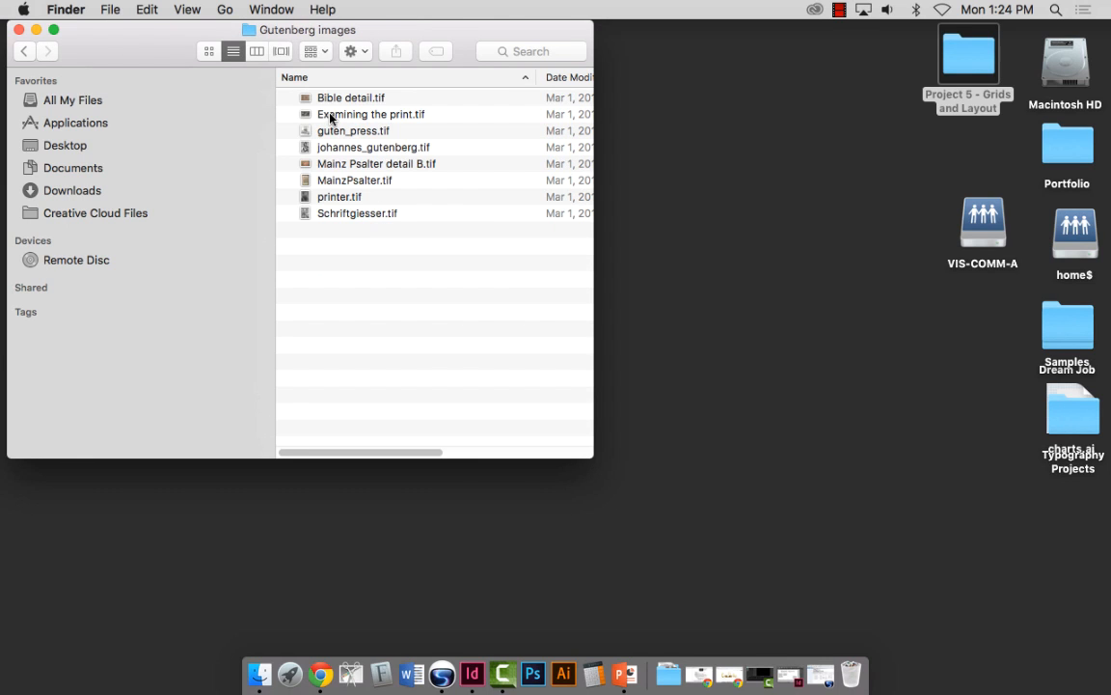
left_click(18, 30)
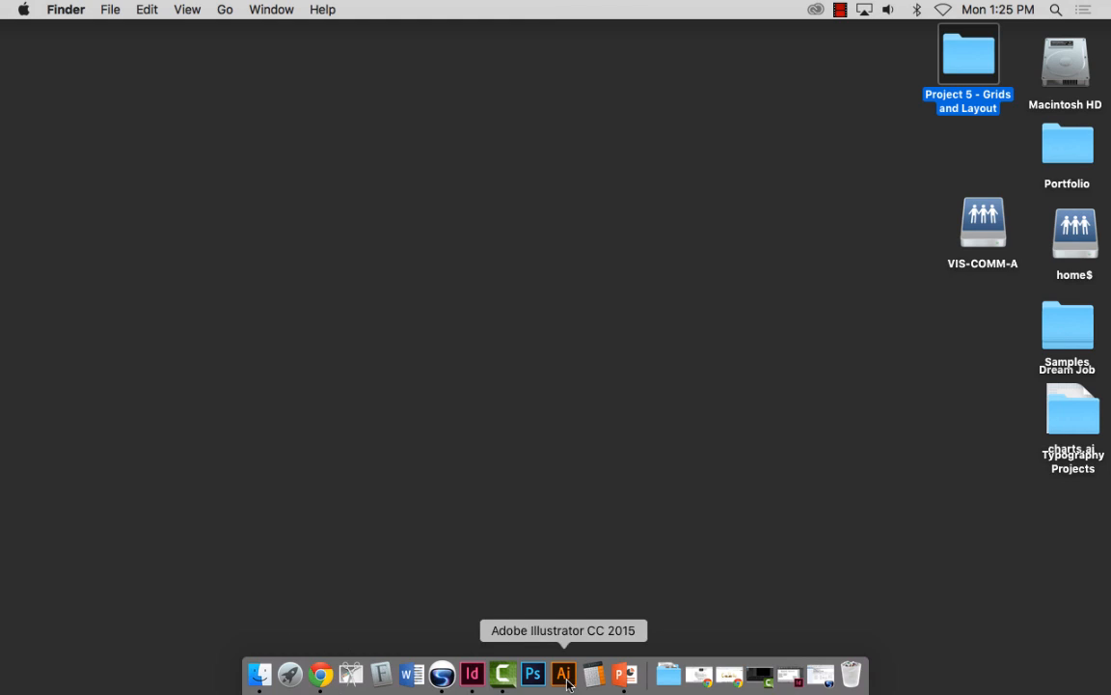
Step: Switch back to InDesign and place guten_press.tif from the Gutenberg images folder at full size, starting above page 117 at X 80p10.5, Y -6p3
left_click(473, 679)
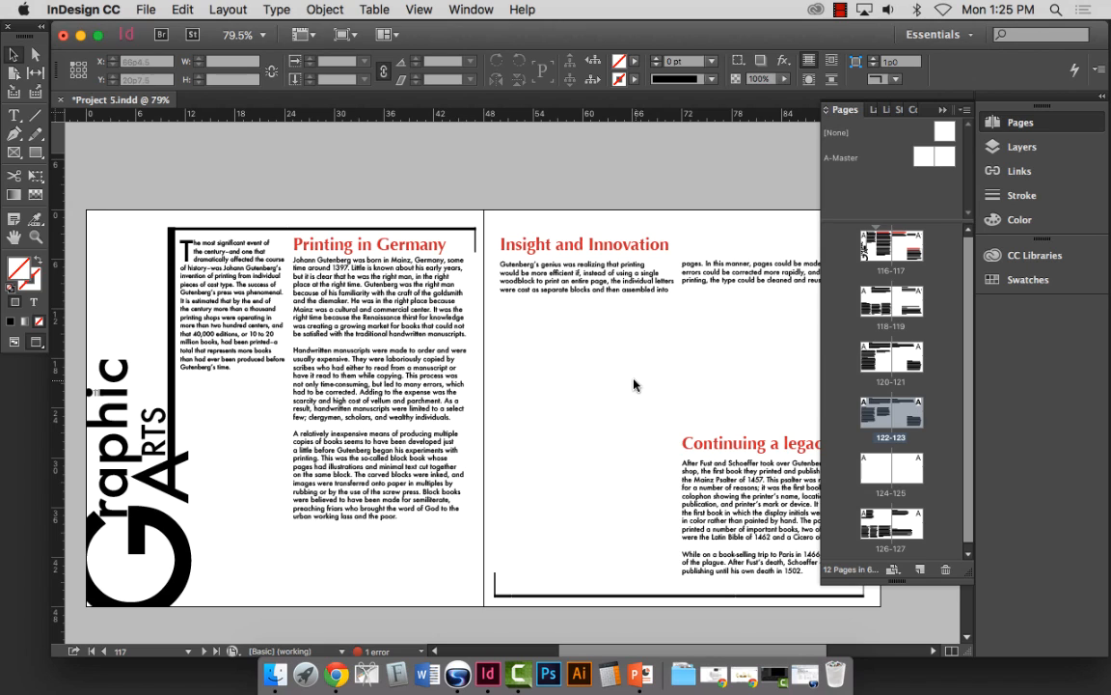
left_click(942, 113)
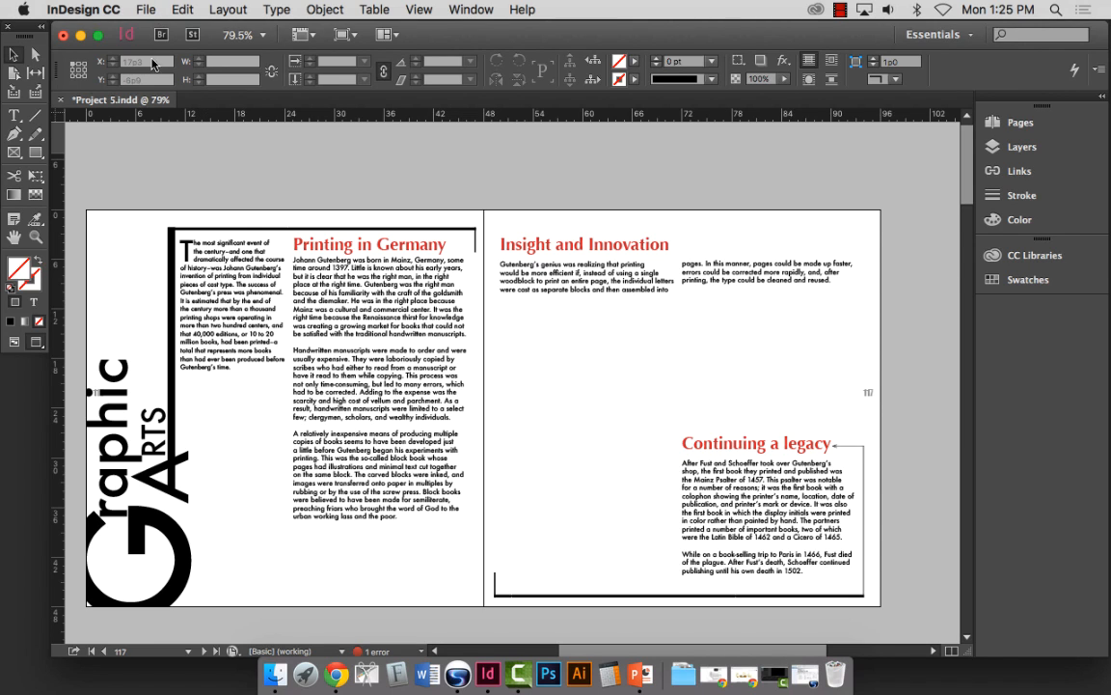
left_click(145, 8)
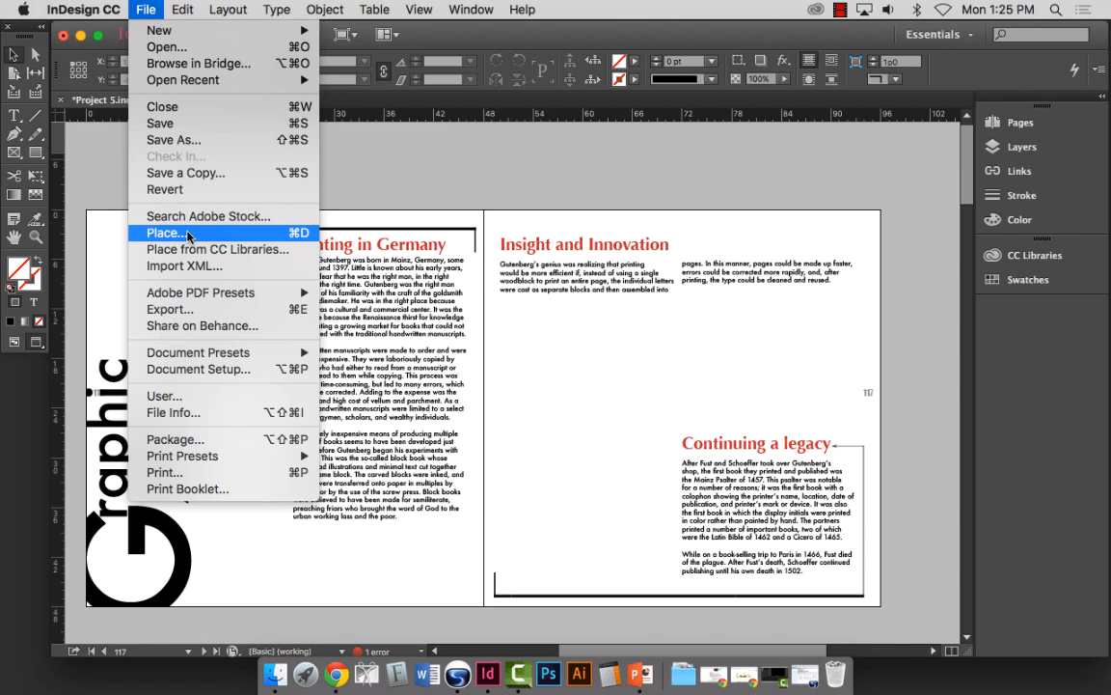
left_click(176, 237)
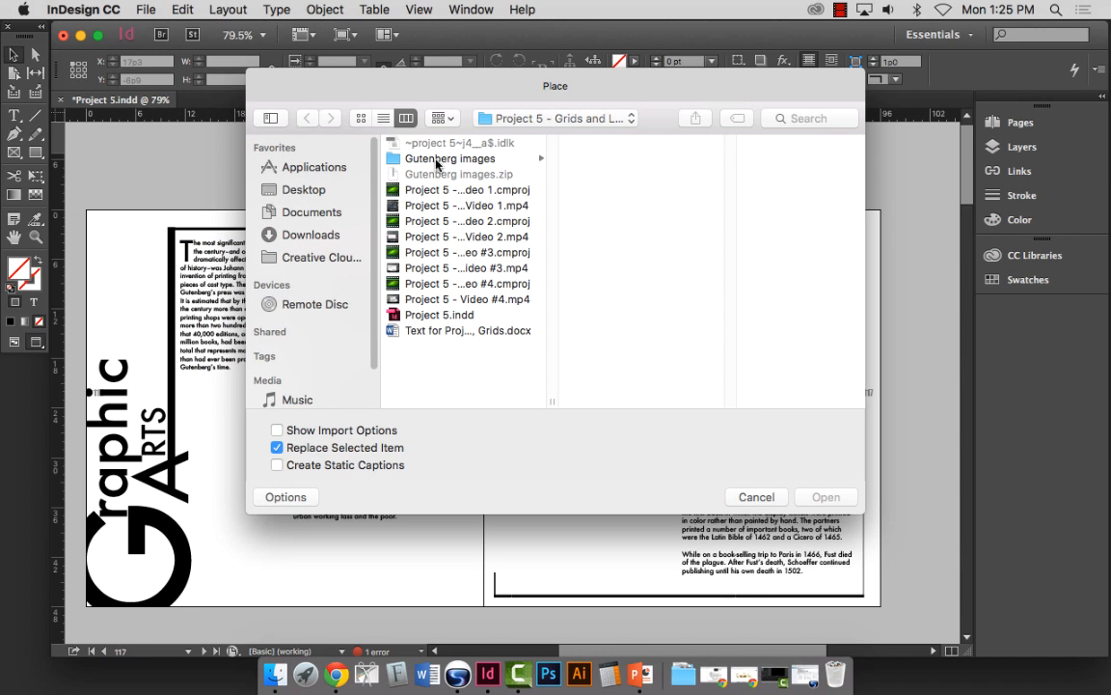
left_click(436, 160)
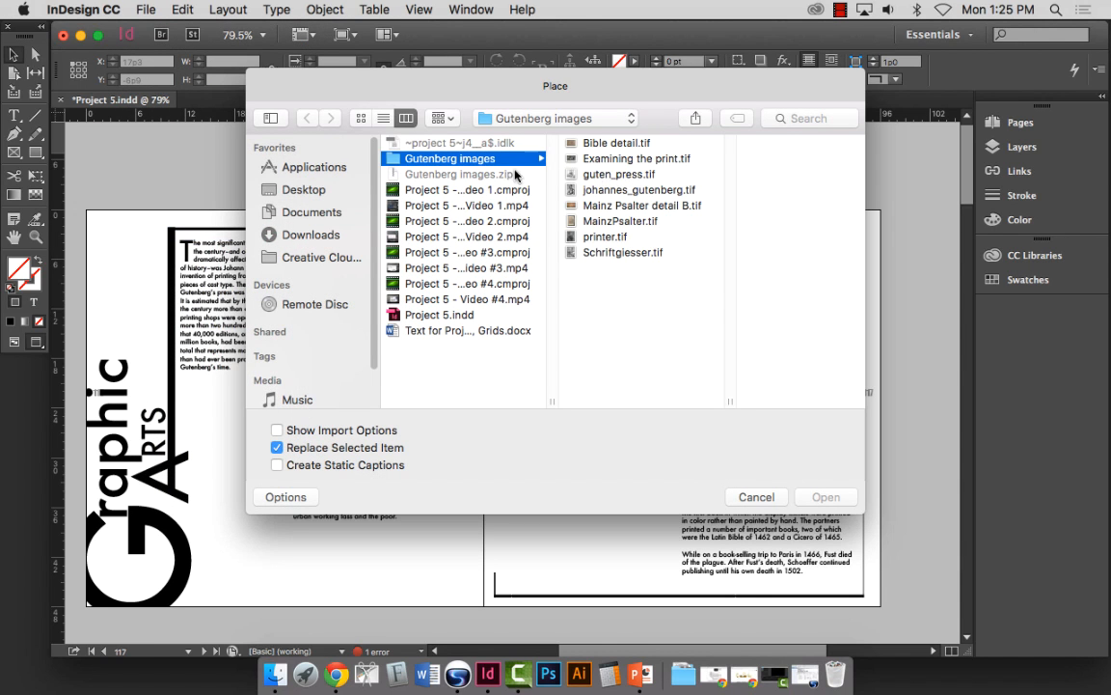
left_click(626, 175)
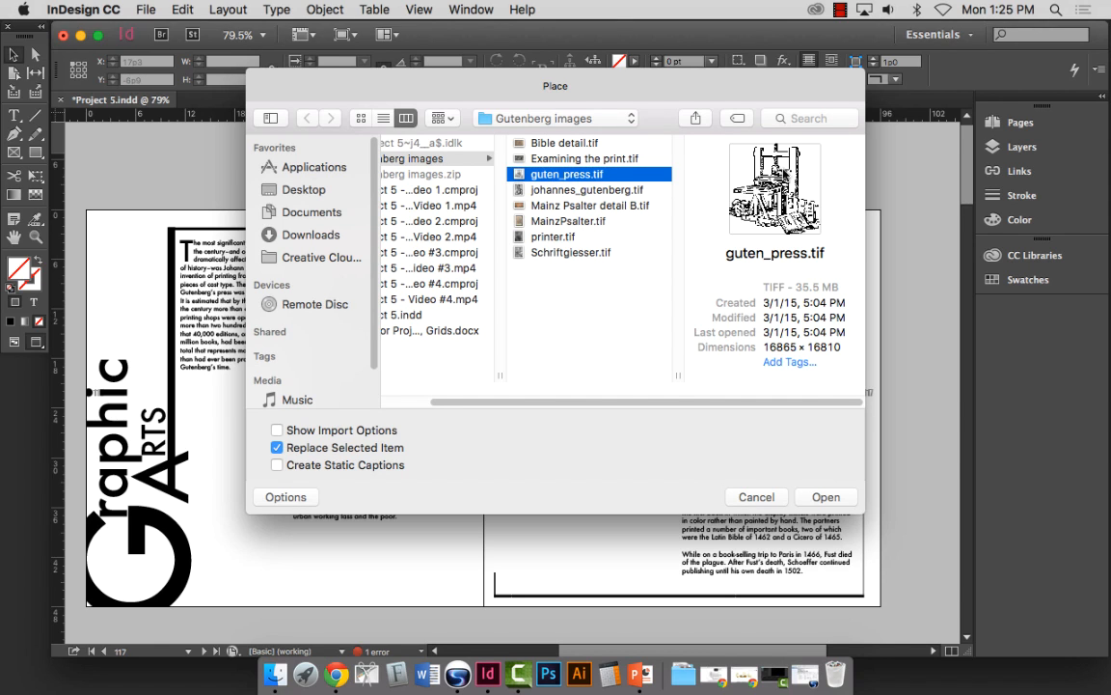
left_click(832, 497)
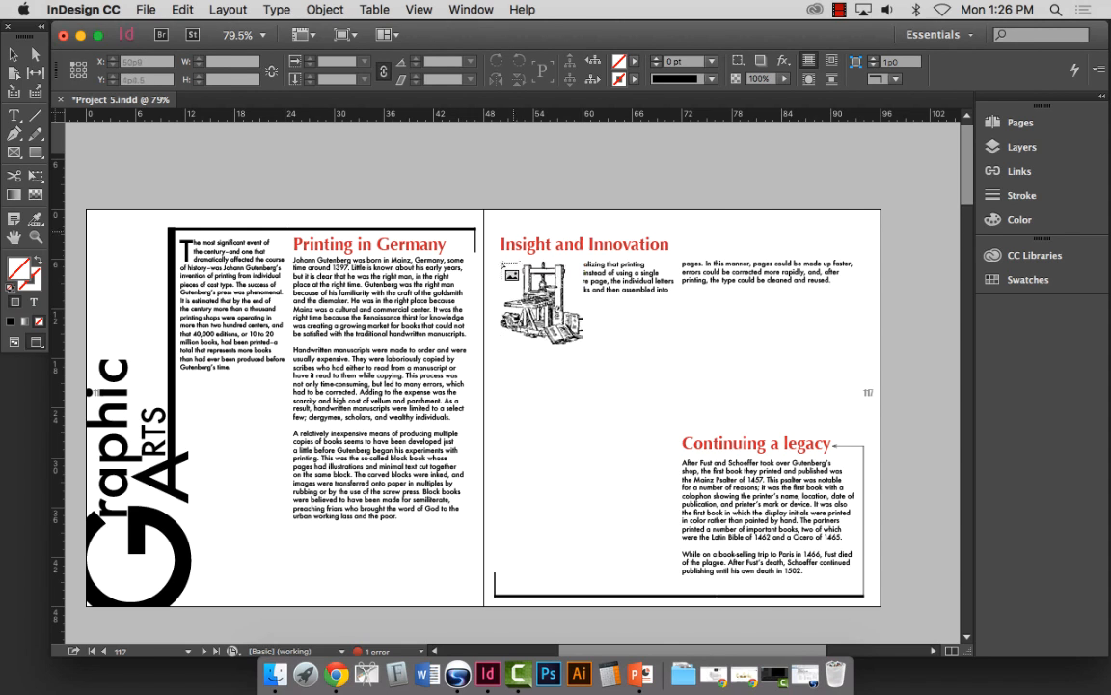
left_click(757, 158)
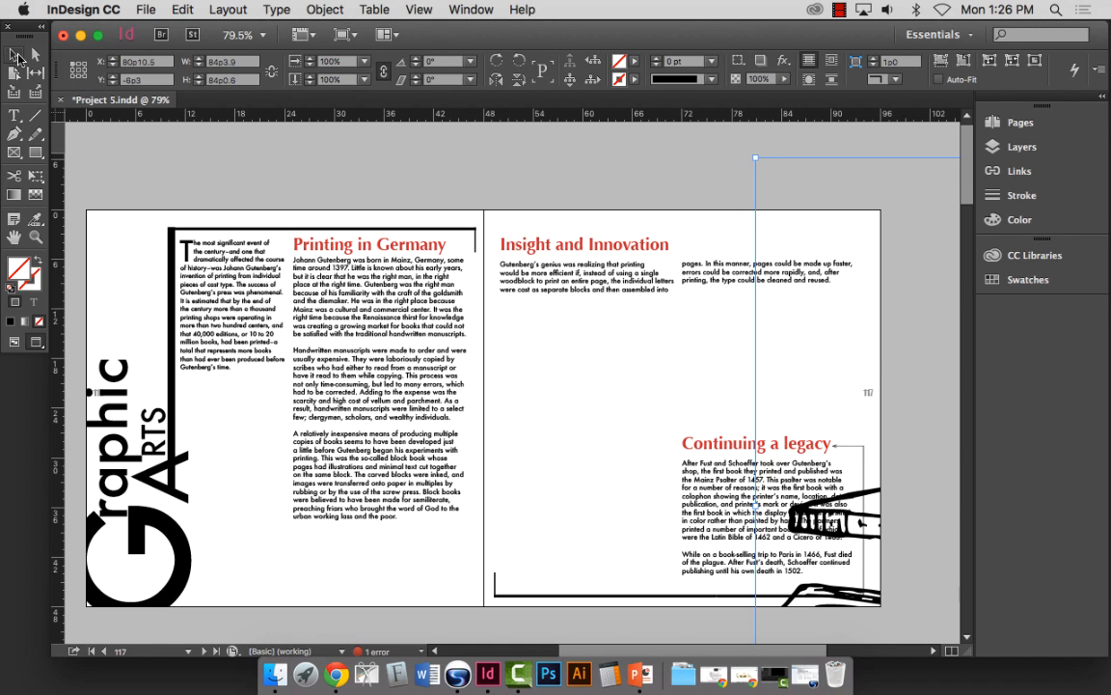
Step: Move the placed press image across the 116-117 spread to about X 28p10, Y -11p0
key("super+minus")
key("super+minus")
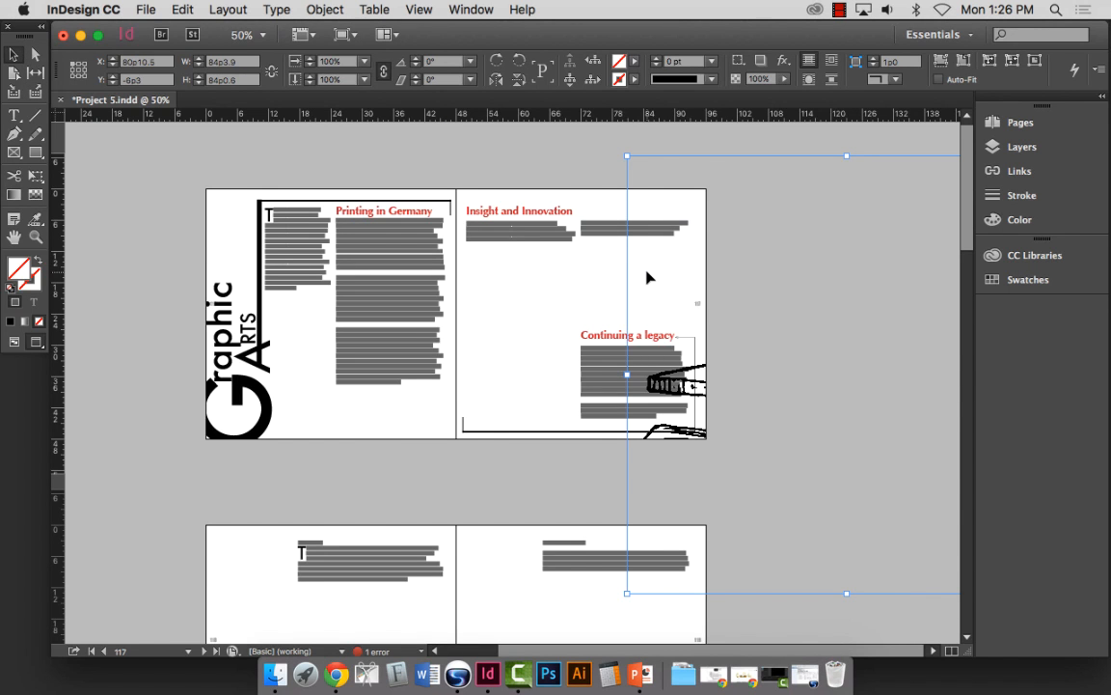
key("super+minus")
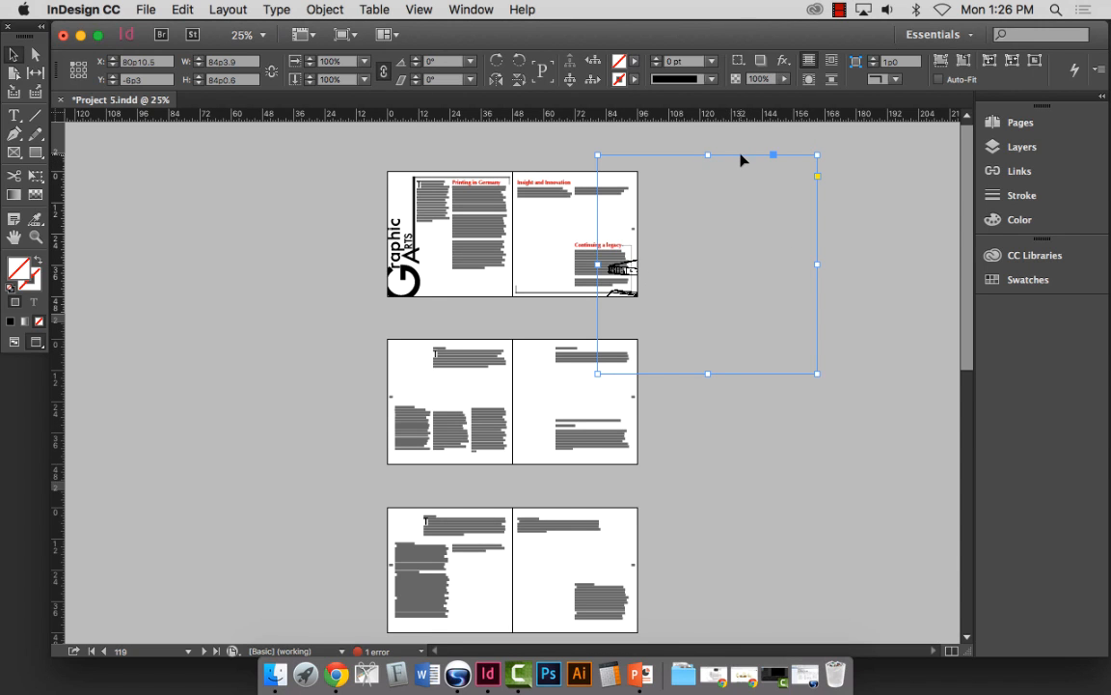
left_click_drag(741, 159, 610, 146)
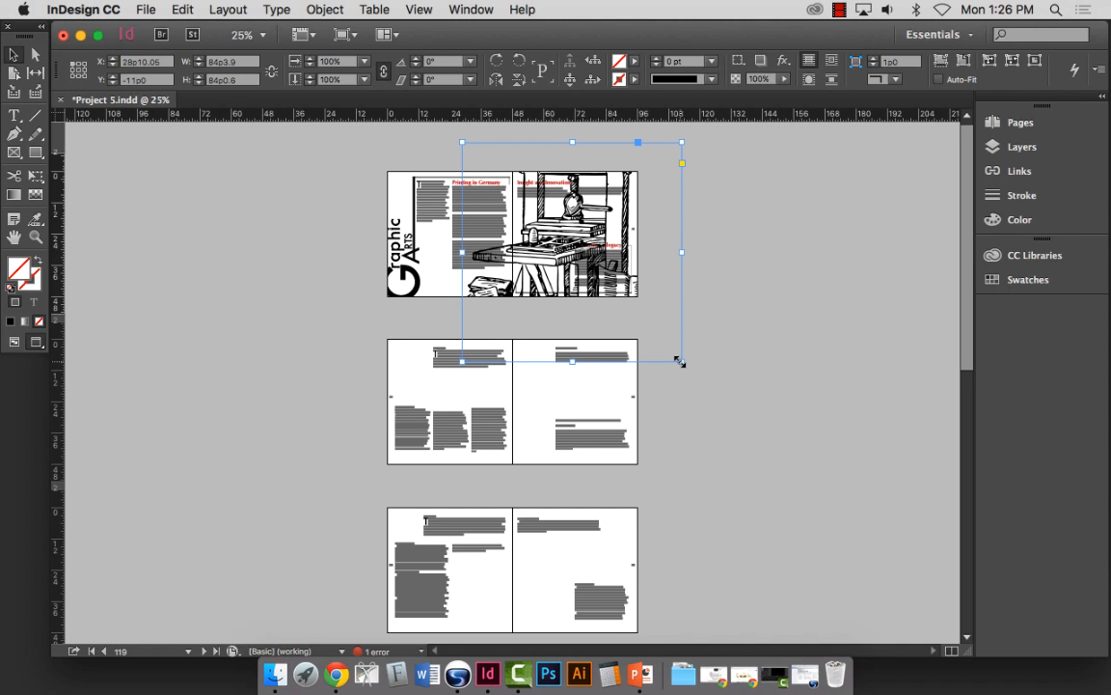
Step: Scale the press image together with its frame to about 36p6 by 36p4.5 and move it to about X 35p6, Y 11p11.5
left_click_drag(682, 362, 595, 274)
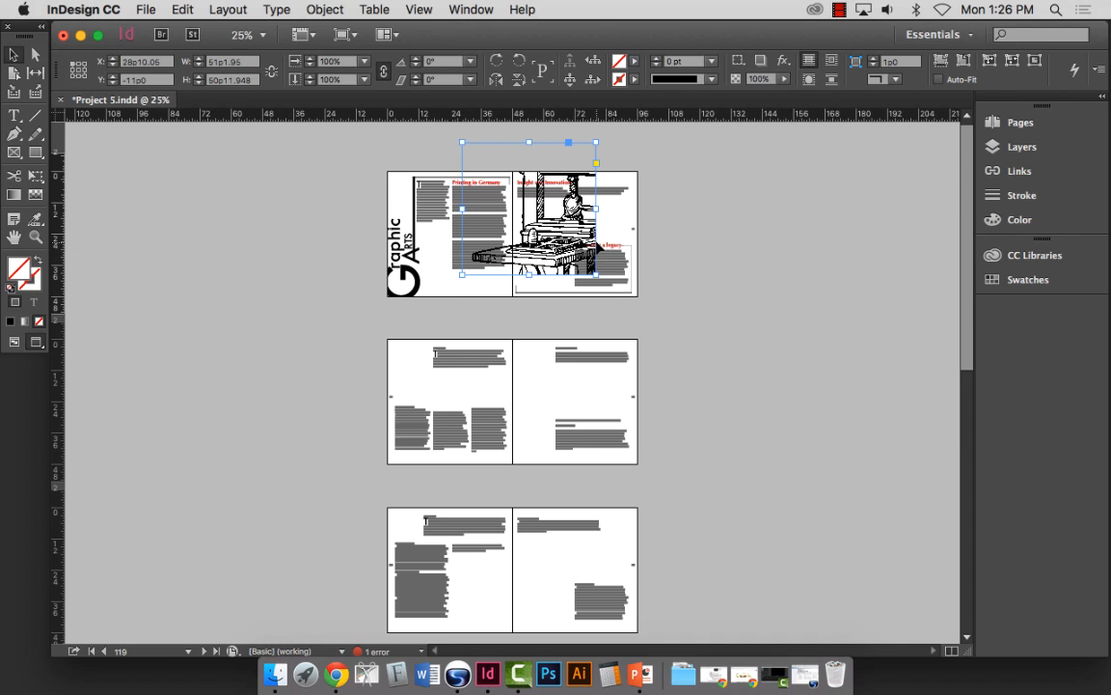
left_click_drag(596, 274, 682, 361)
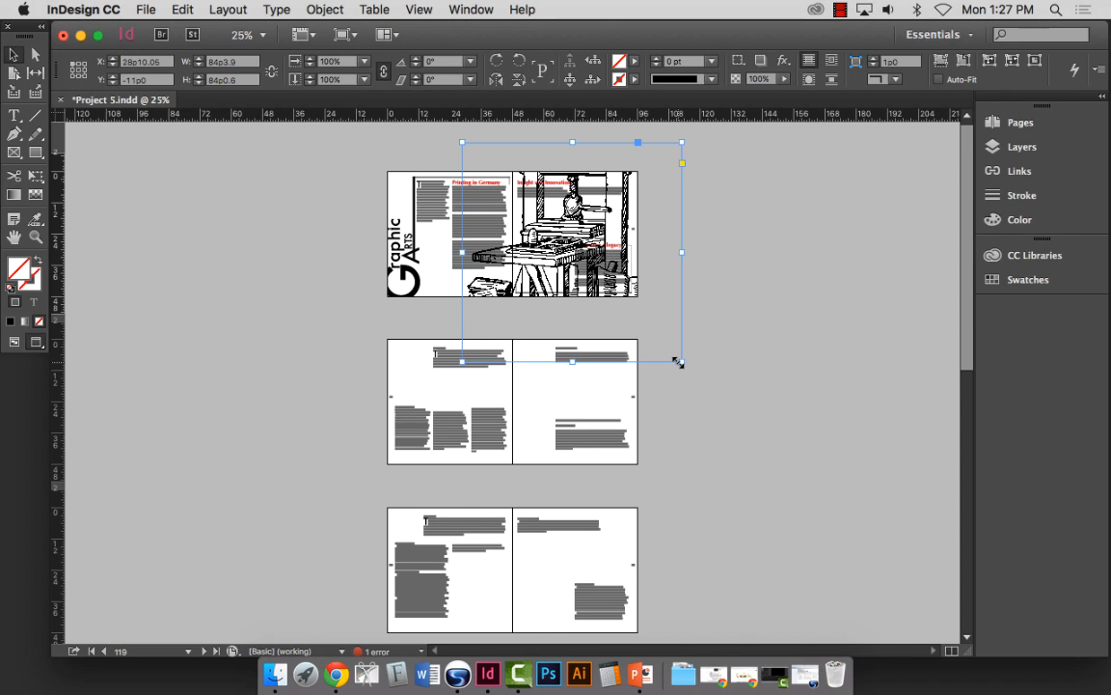
left_click_drag(679, 361, 557, 236)
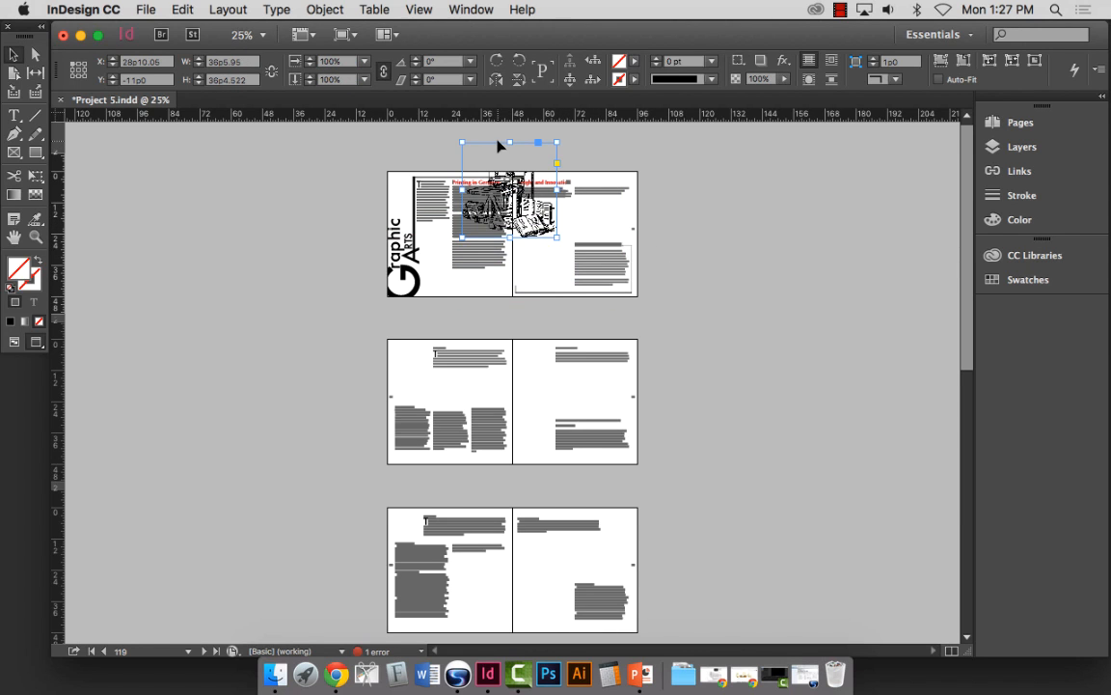
left_click_drag(498, 145, 515, 205)
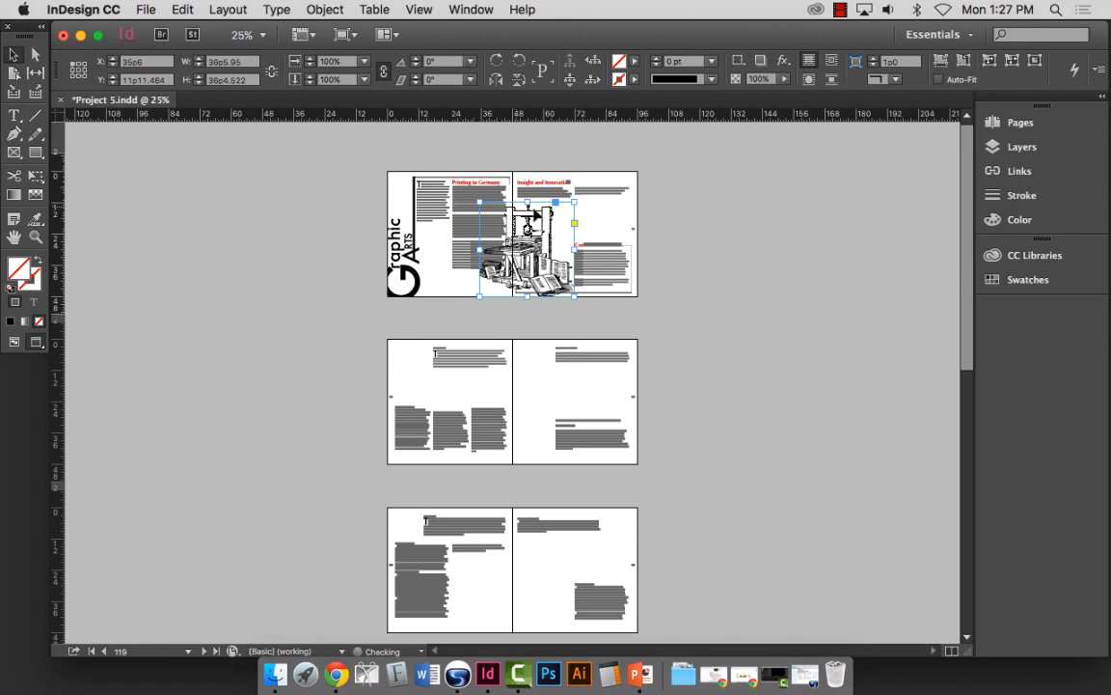
Step: Enlarge the press image slightly to about 36p11.4 by 36p10 and position it at about X 35p0.6, Y 10p4.8
left_click(36, 236)
left_click_drag(300, 160, 699, 336)
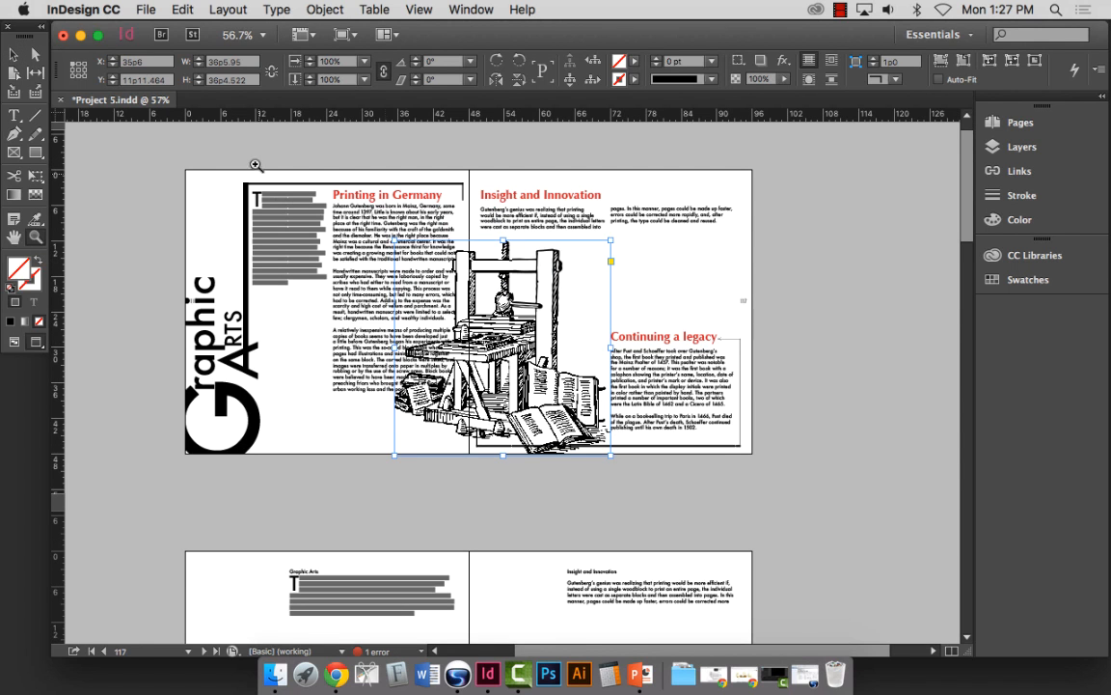
left_click_drag(191, 132, 714, 436)
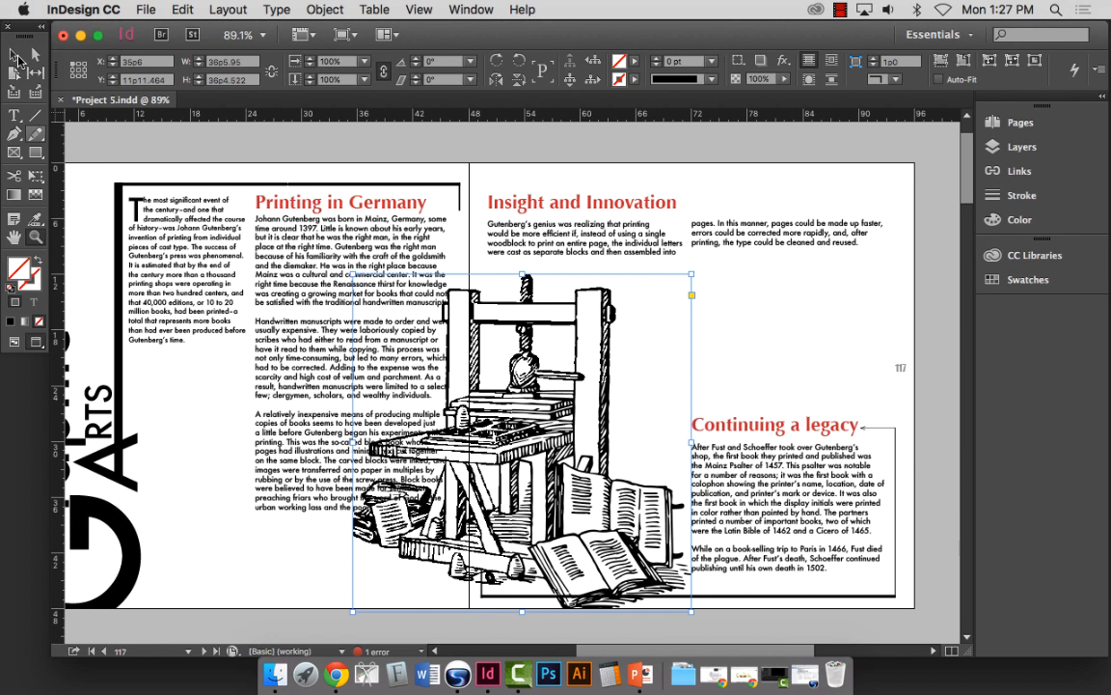
left_click(13, 54)
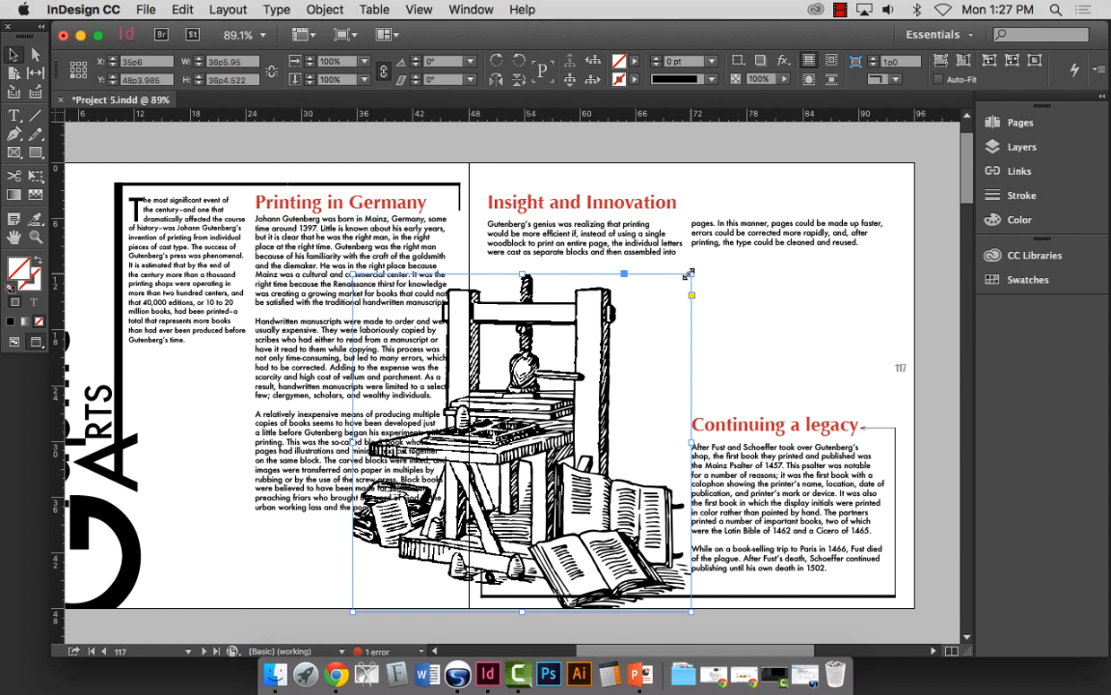
mouse_move(689, 275)
left_mouse_down()
mouse_move(696, 290)
mouse_move(687, 297)
mouse_move(681, 279)
mouse_move(652, 326)
mouse_move(692, 270)
left_mouse_up()
mouse_move(611, 366)
left_mouse_down()
mouse_move(605, 343)
mouse_move(605, 364)
left_mouse_up()
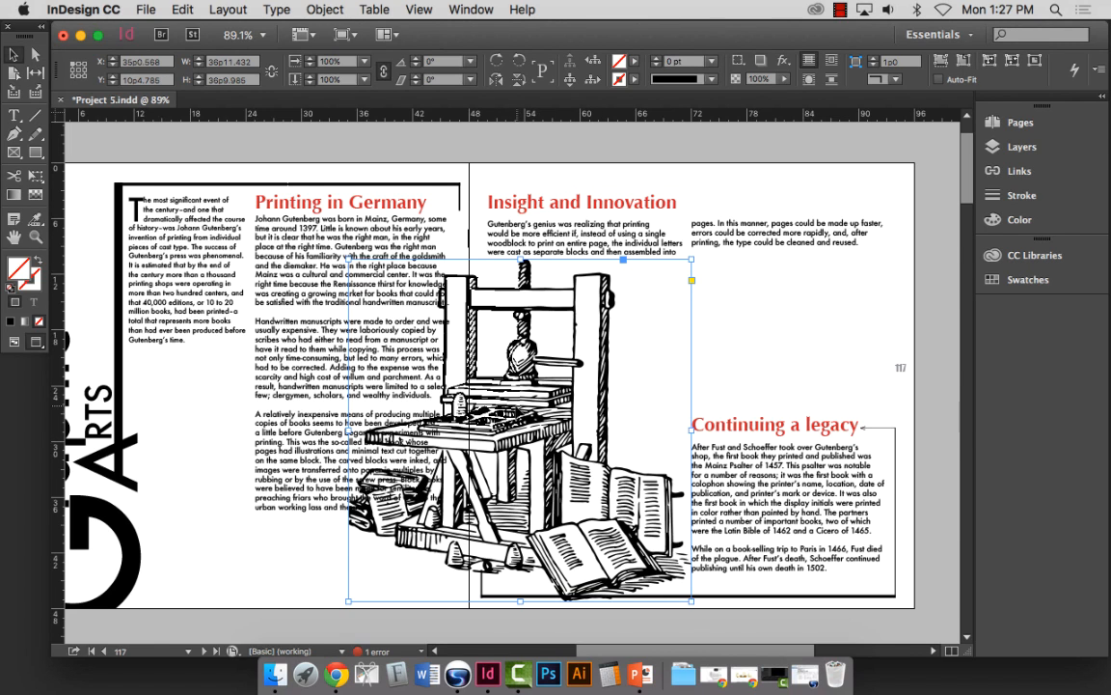
Step: Try shifting the press artwork within its frame and undo the shifts
left_click_drag(538, 335, 714, 290)
key("super+z")
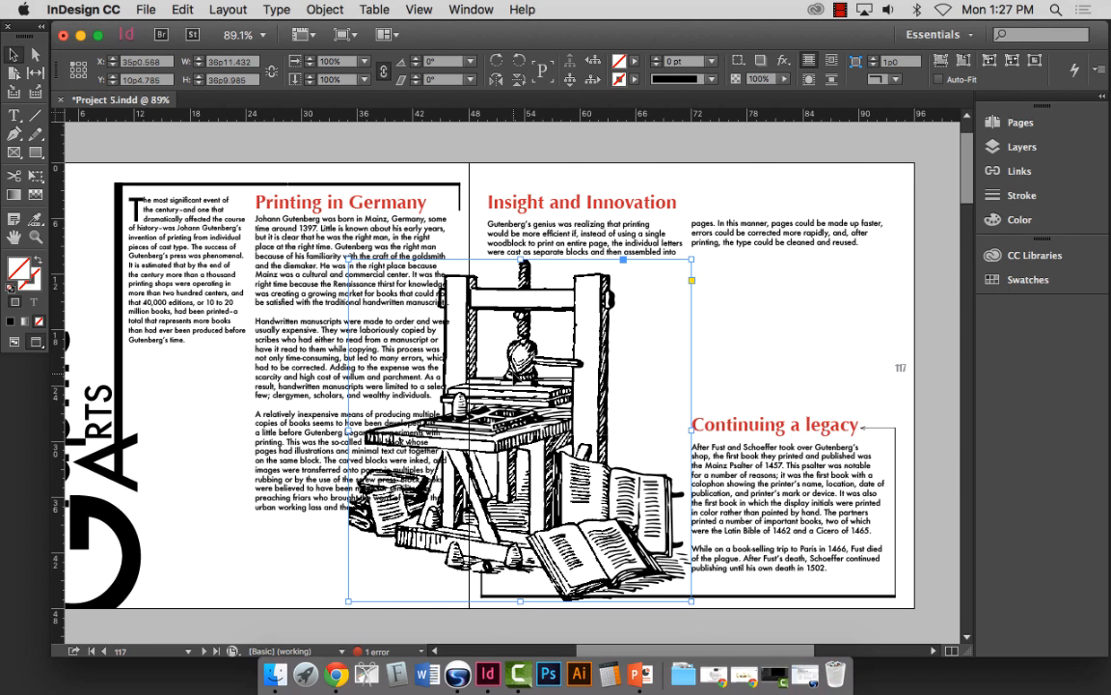
double_click(515, 374)
left_click_drag(516, 384, 658, 337)
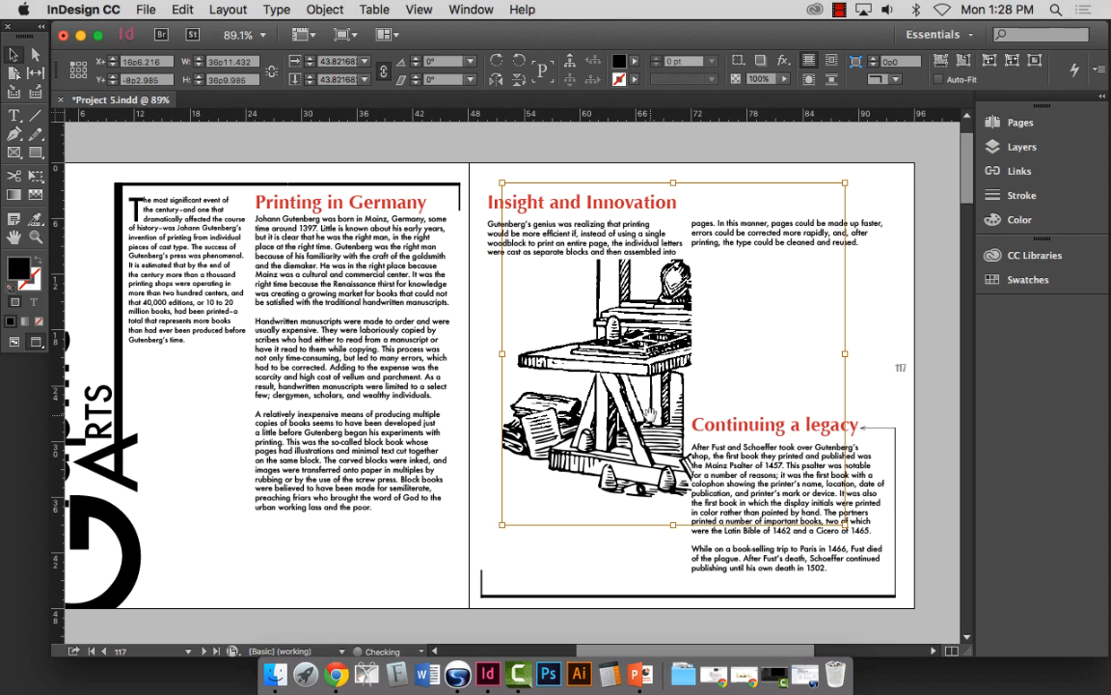
key("super+z")
key("super+z")
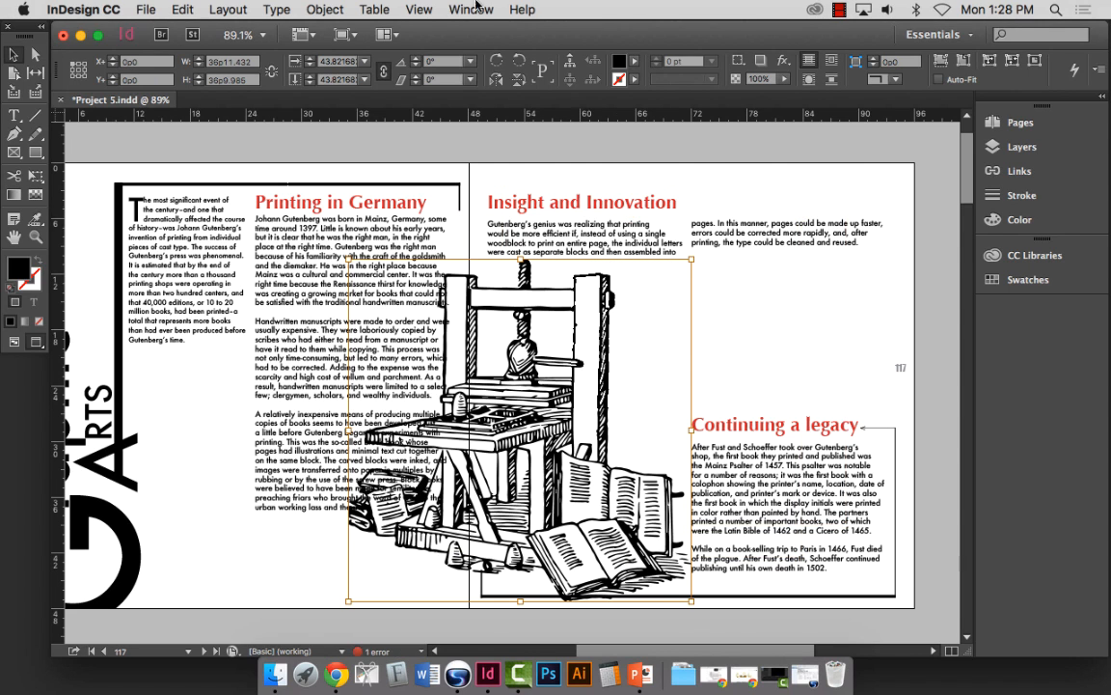
Step: Turn on the display of the content grabber for placed images
left_click(420, 10)
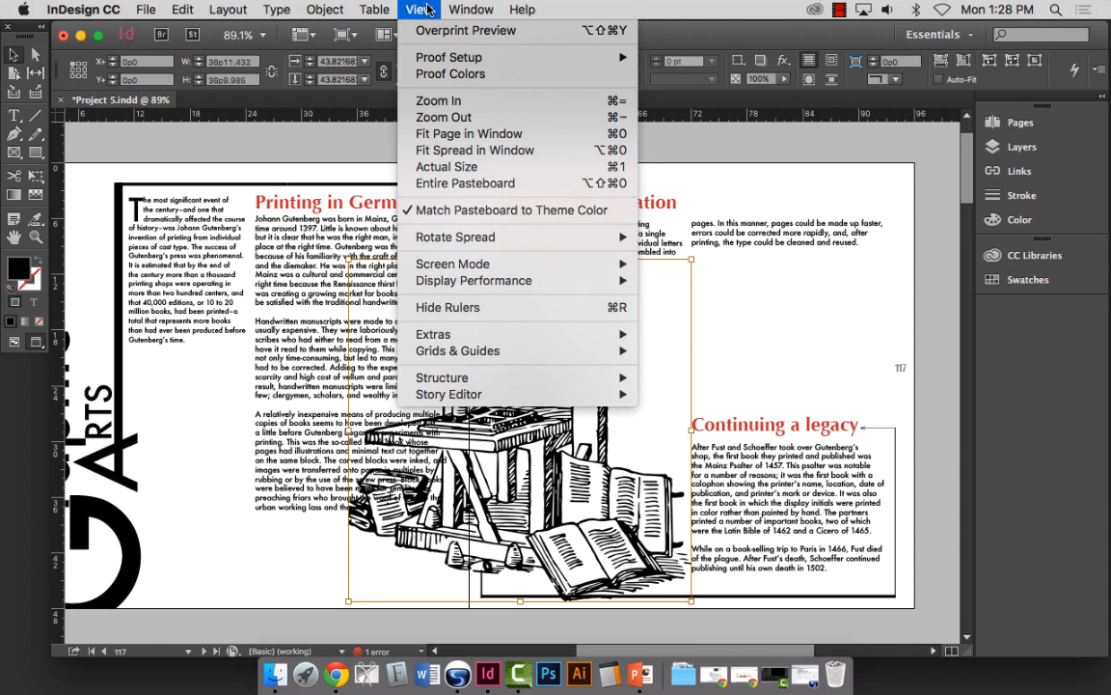
mouse_move(473, 334)
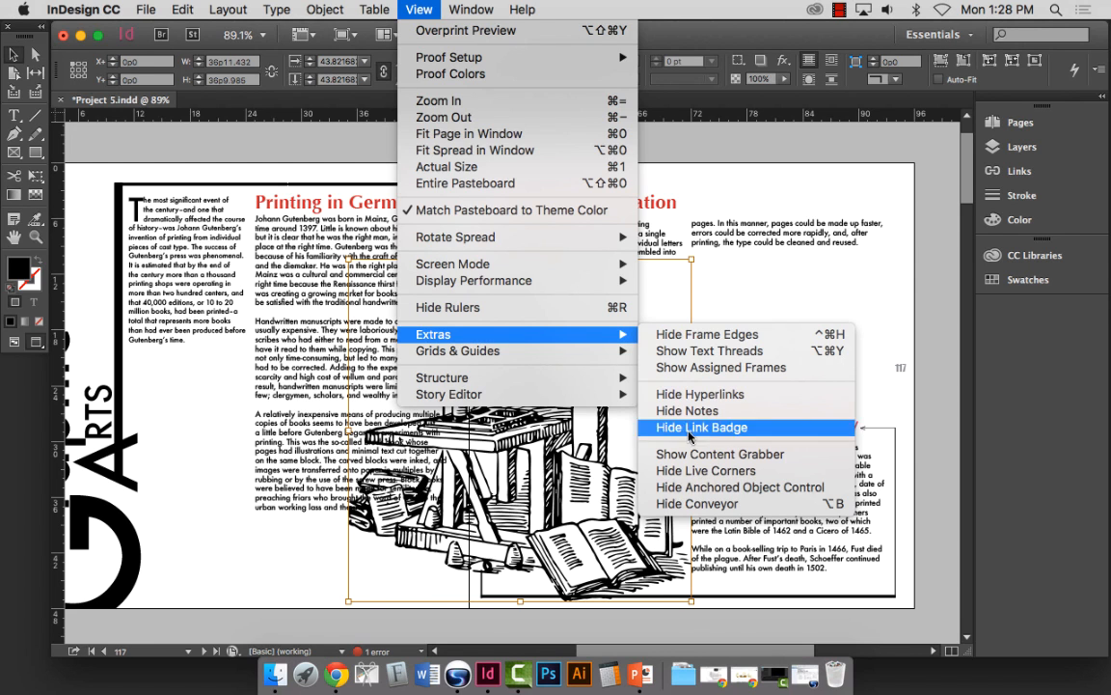
left_click(696, 454)
left_click(424, 12)
left_click(425, 33)
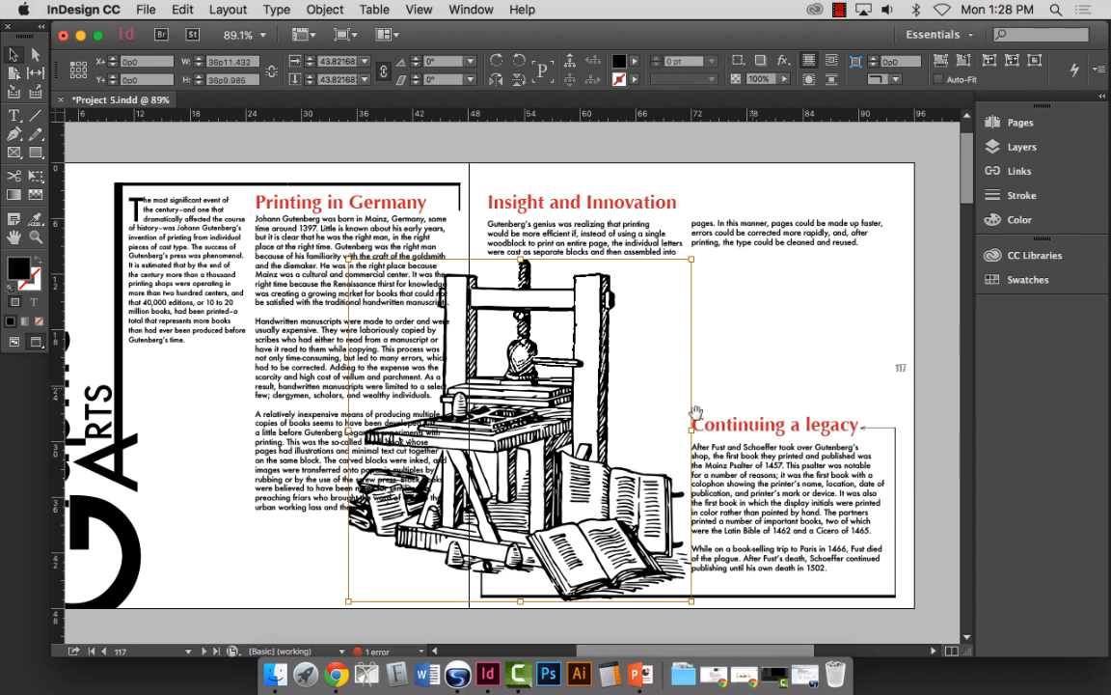
Step: Try shifting the press artwork within its frame to about X 22p11.4, Y -3p8.4, and undo the shift
left_click(521, 428)
left_click_drag(472, 404, 634, 479)
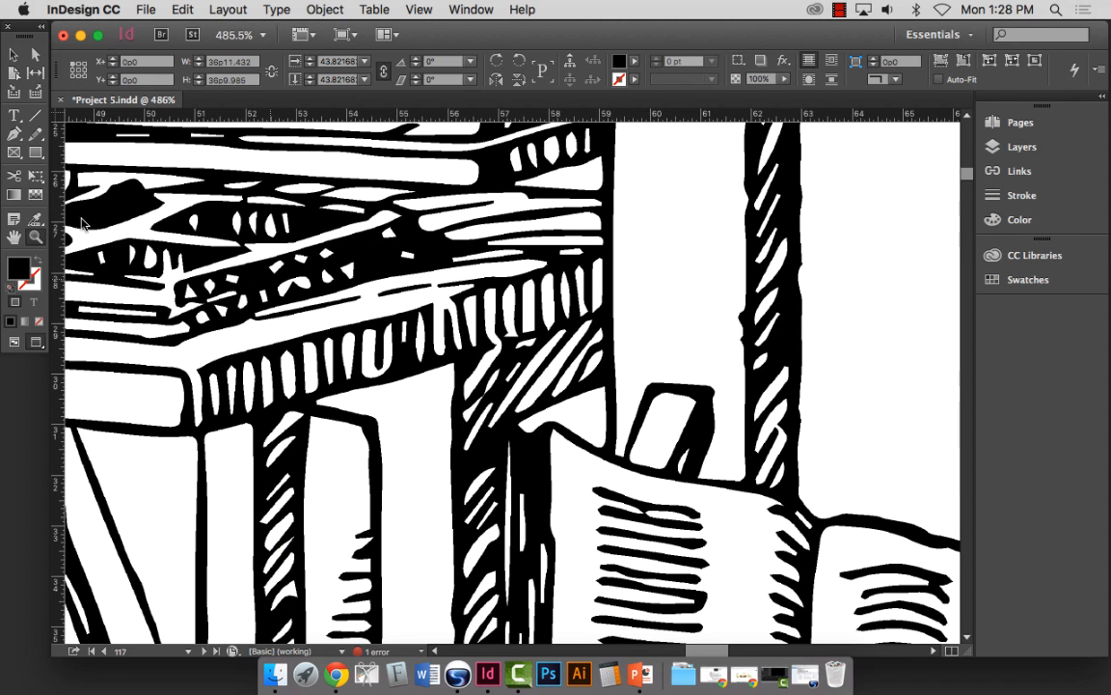
left_click(35, 56)
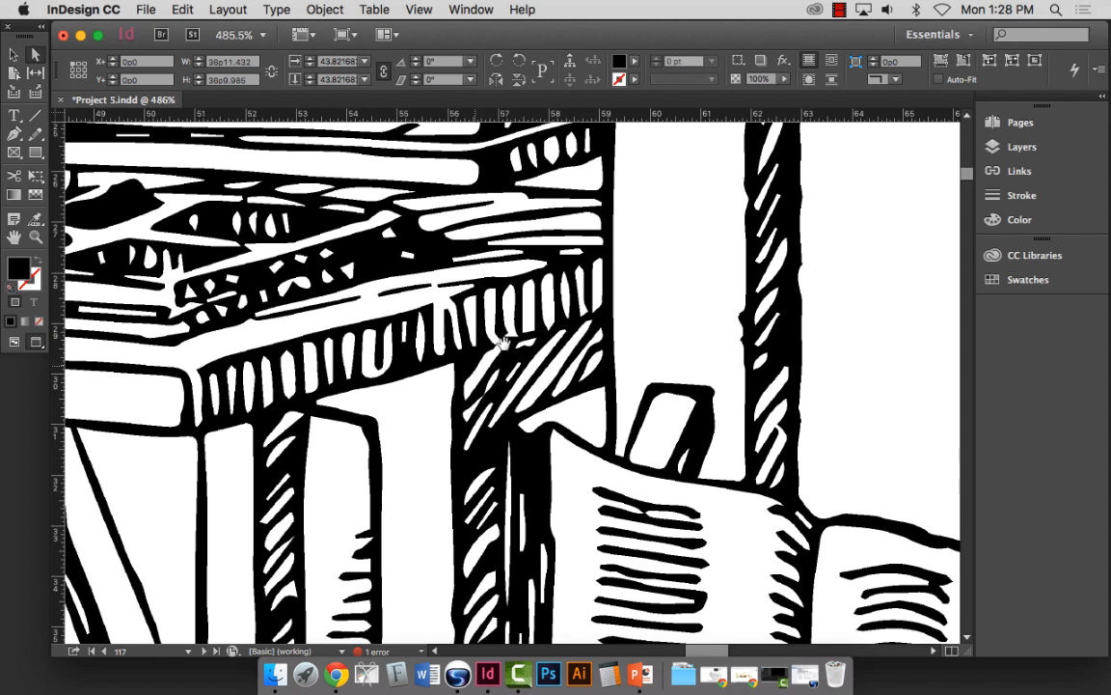
key("super+2")
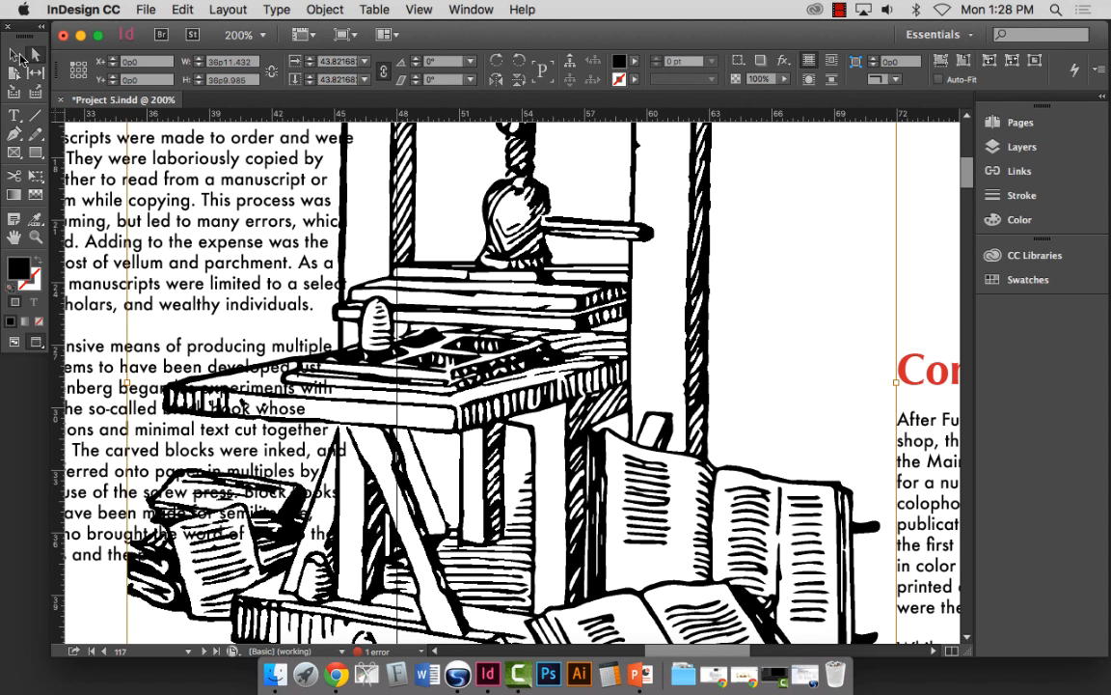
key("v")
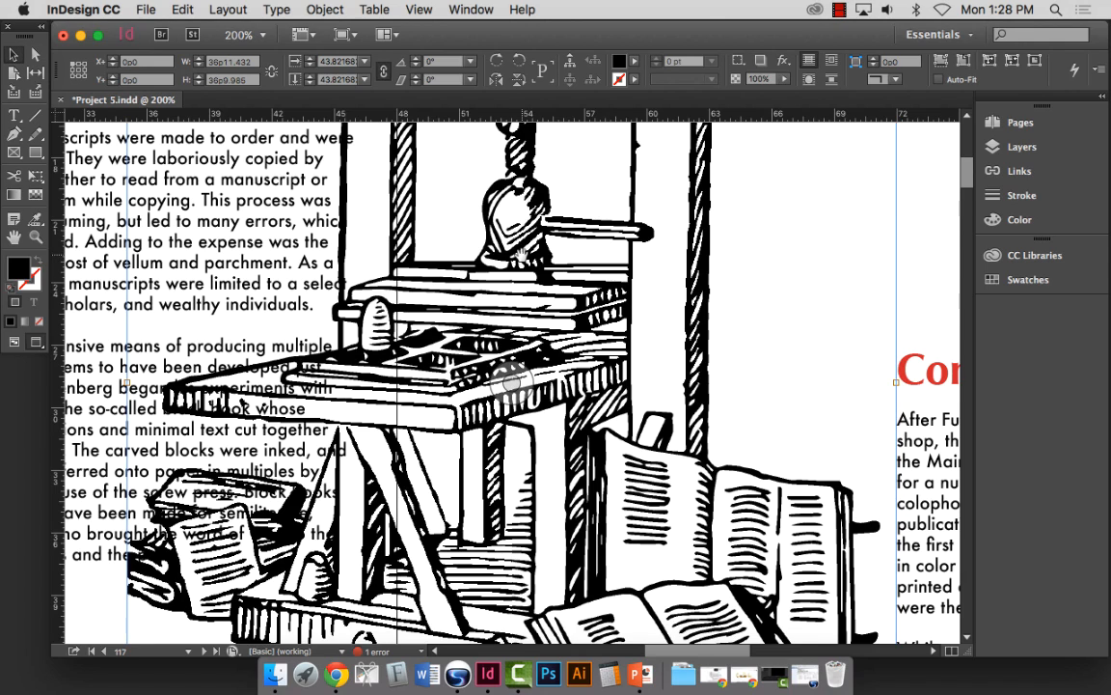
key("super+minus")
key("super+minus")
key("super+minus")
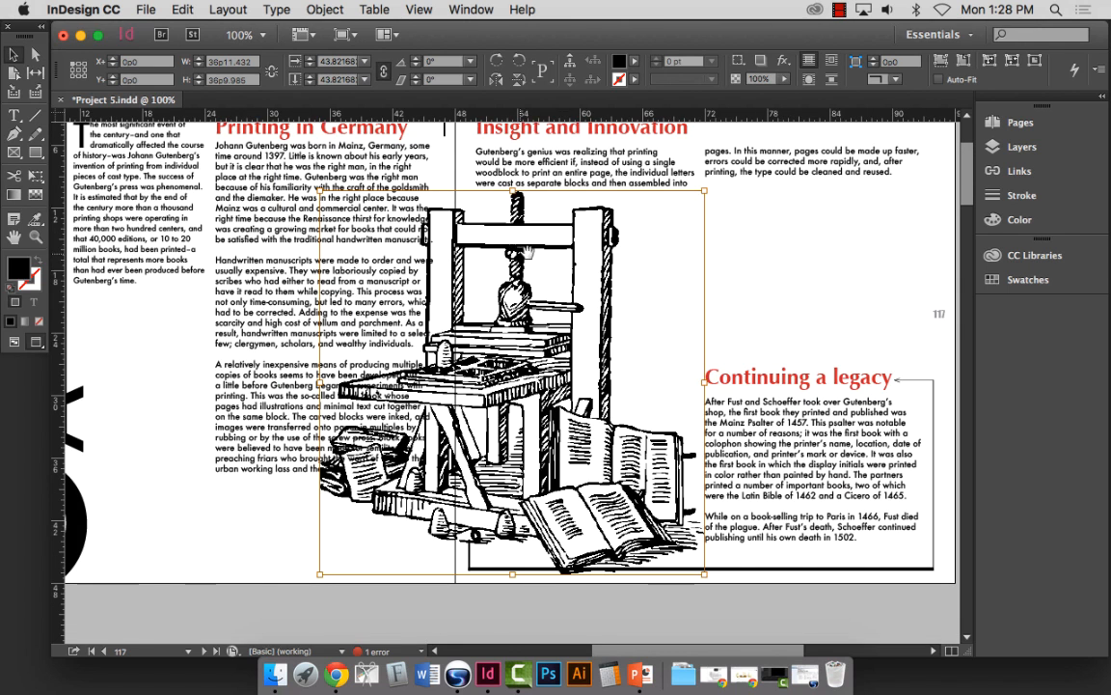
left_click_drag(509, 272, 748, 235)
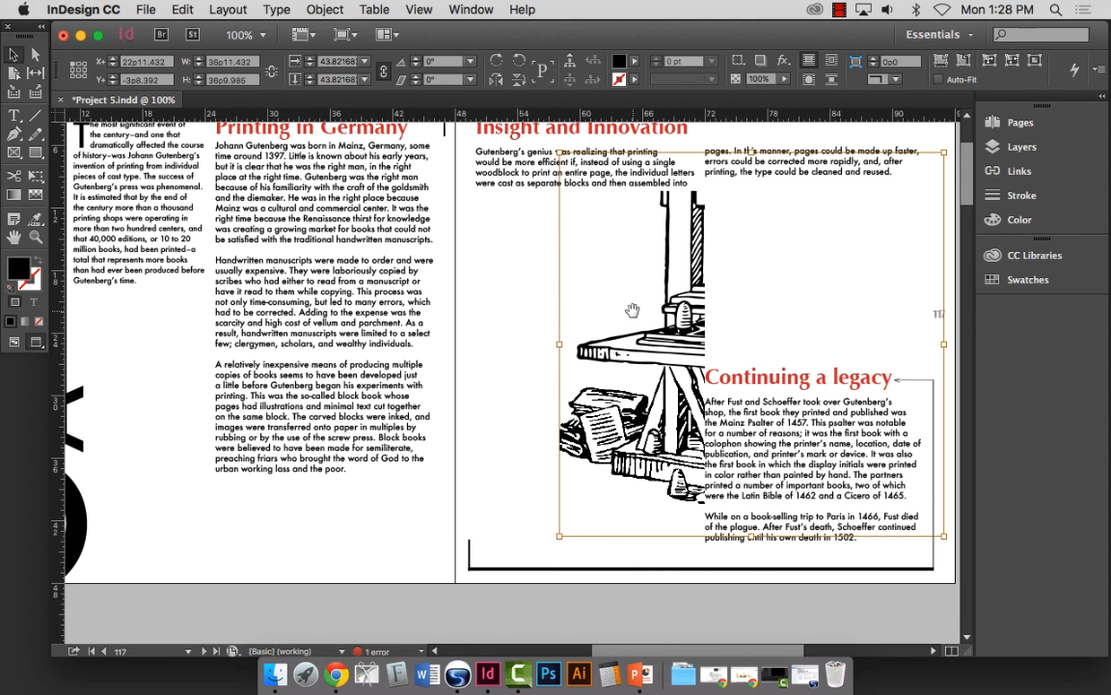
key("super+z")
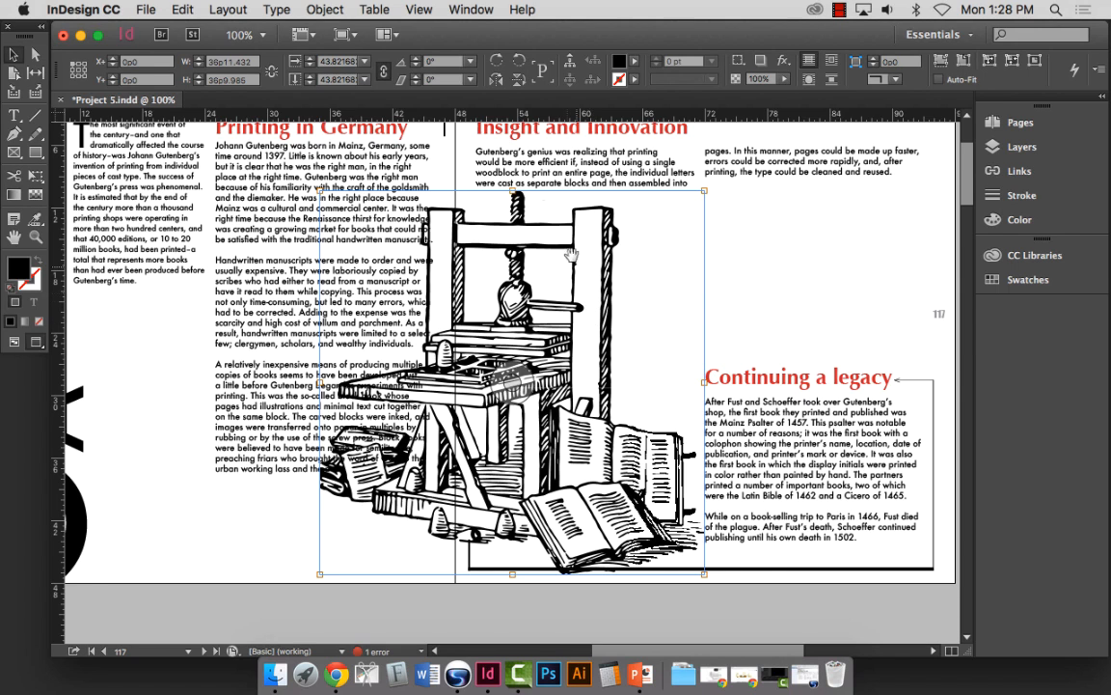
Step: Turn off the display of the content grabber
left_click(421, 9)
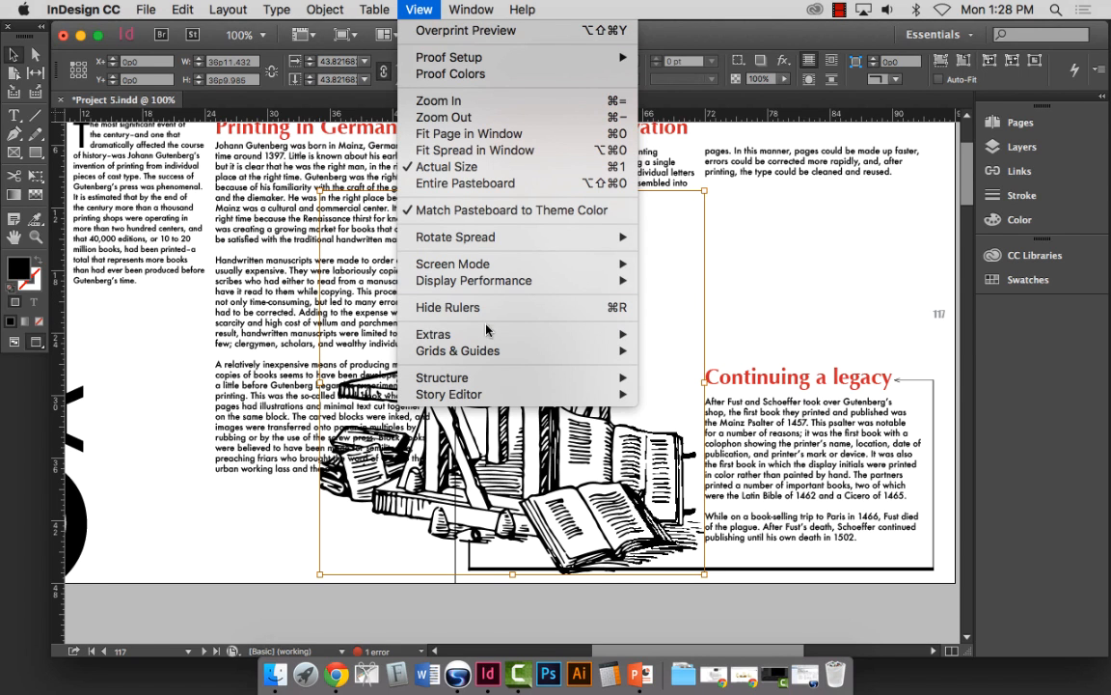
mouse_move(540, 334)
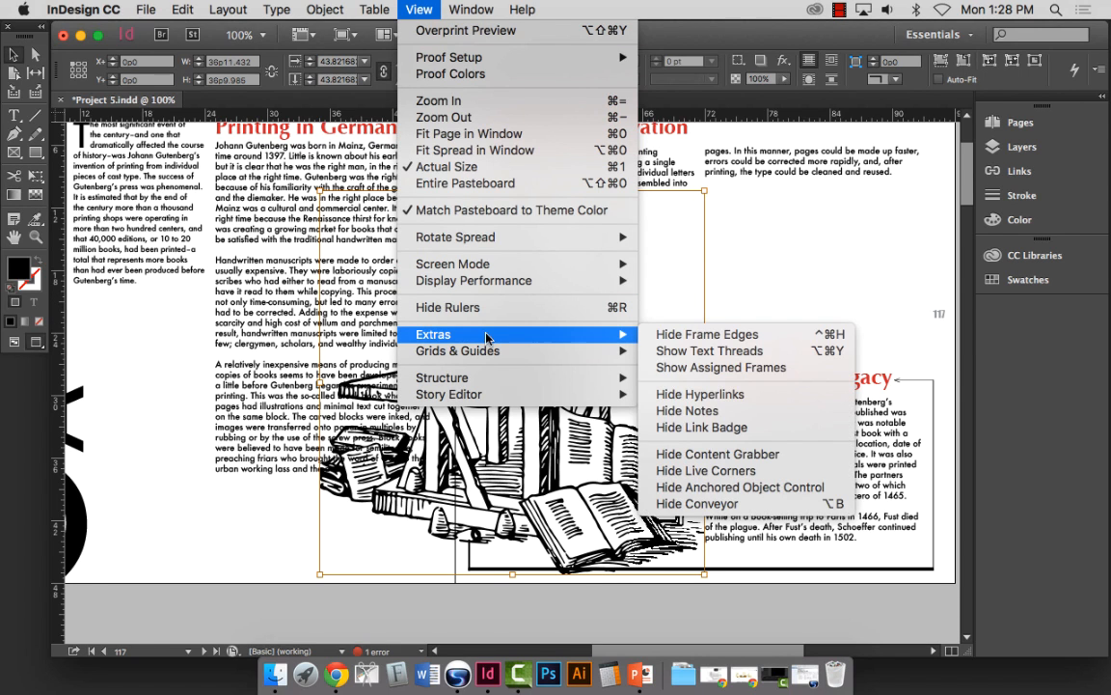
left_click(682, 456)
Step: Move the press image together with its frame slightly to about X 34p6.6, Y 10p9.6 and deselect it
left_click(14, 56)
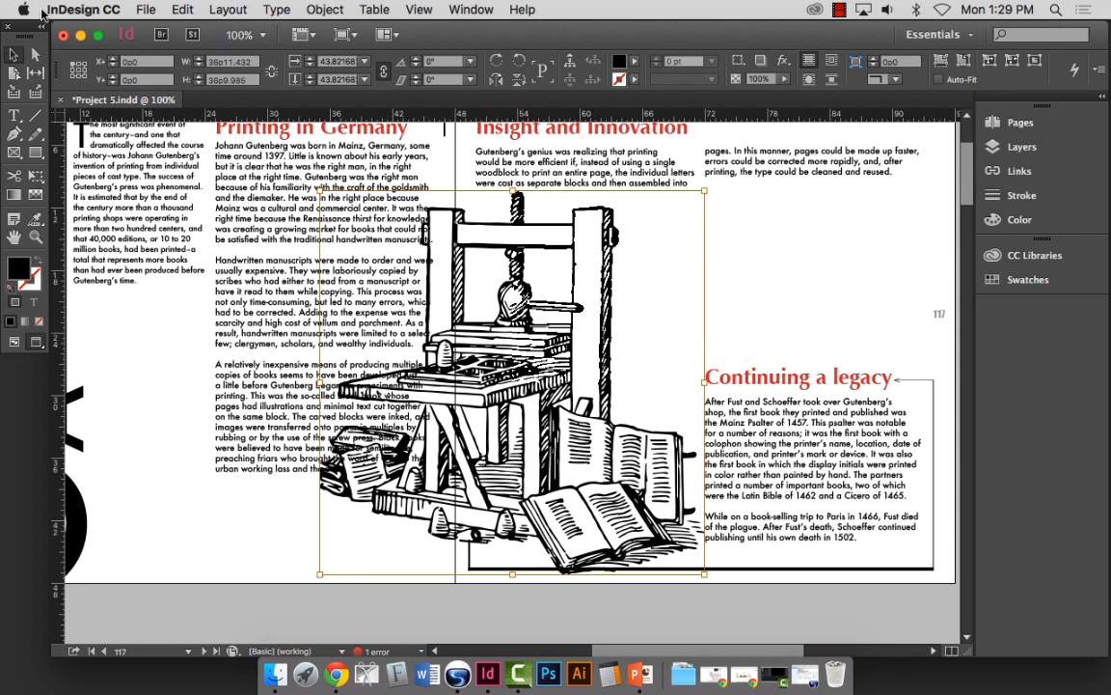
left_click(754, 243)
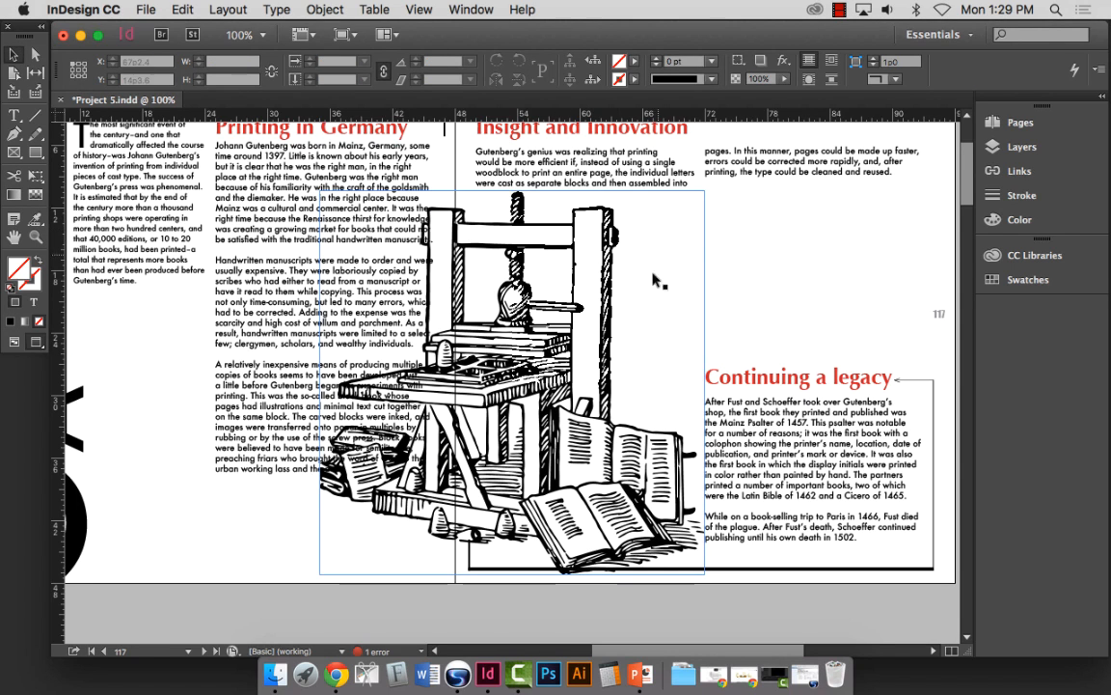
left_click(584, 256)
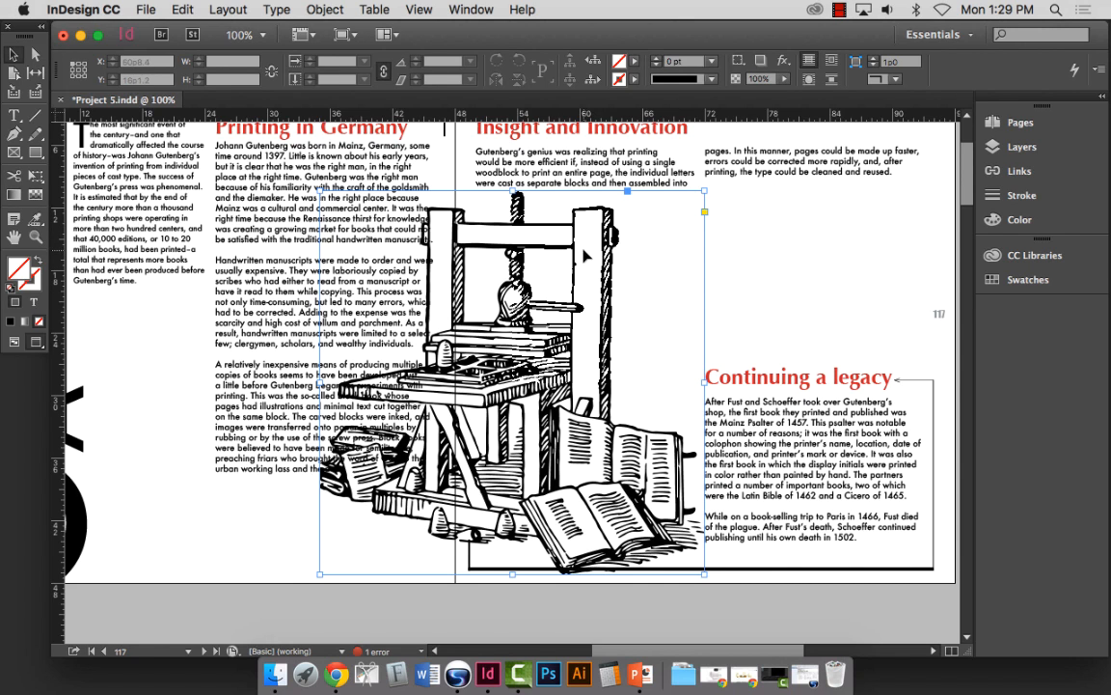
left_click_drag(586, 255, 583, 260)
left_click(794, 257)
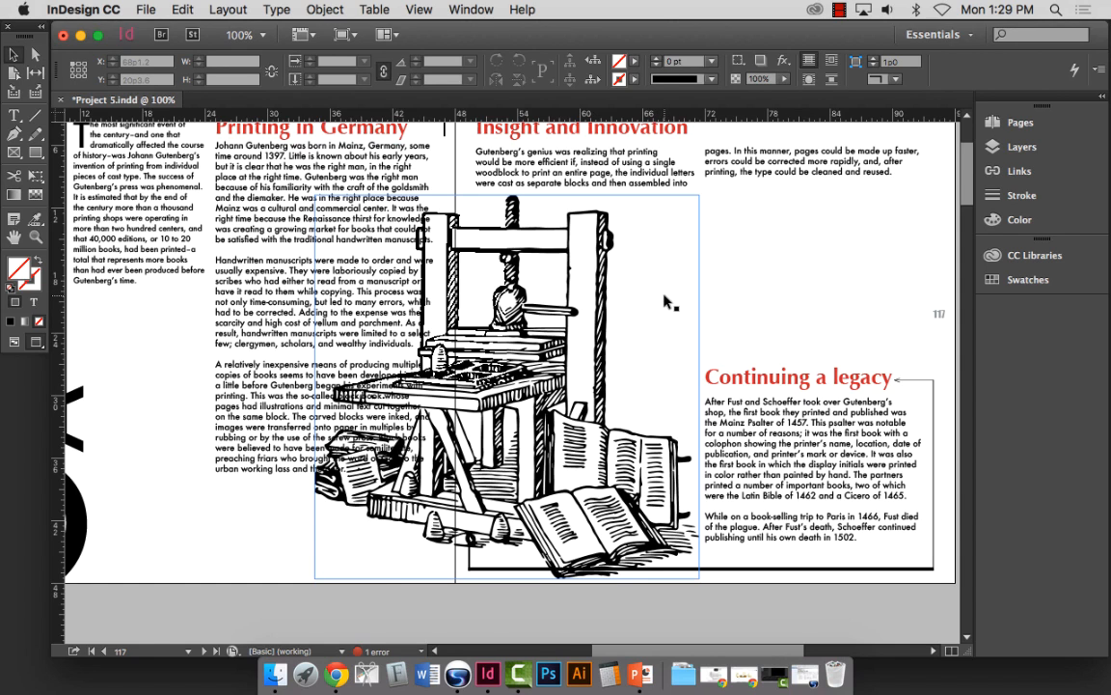
Step: Examine how the press image overlaps the Printing in Germany text frame across the 116-117 spread
scroll(499, 353, "right", 2)
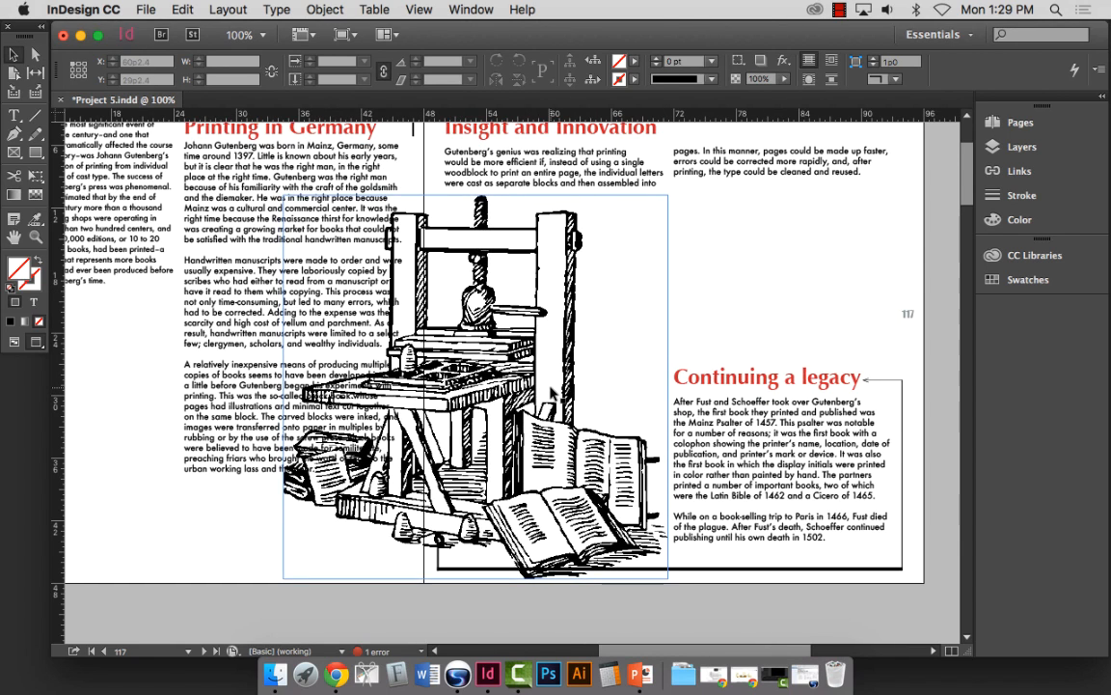
scroll(500, 353, "left", 8)
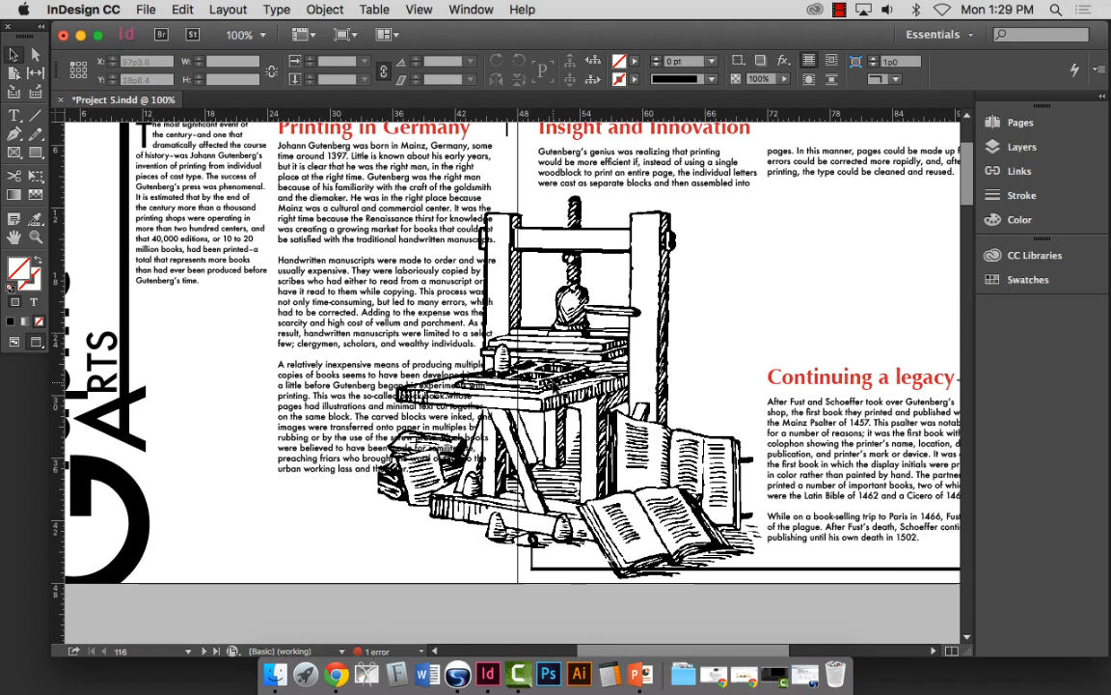
scroll(711, 268, "right", 10)
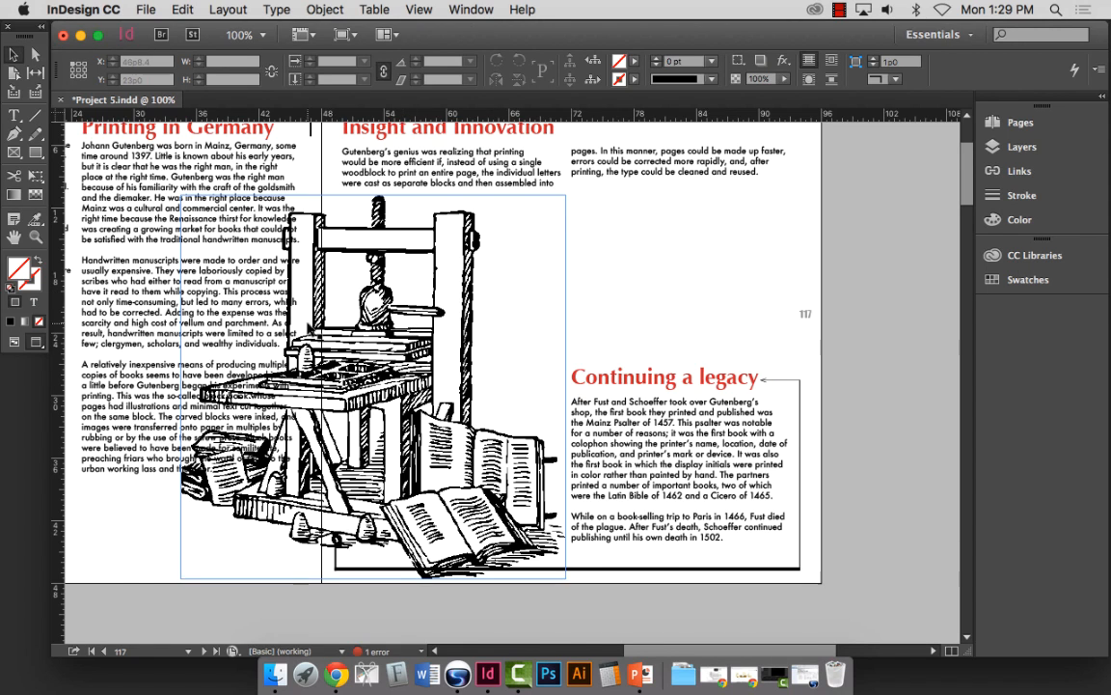
scroll(309, 299, "left", 3)
scroll(322, 329, "left", 10)
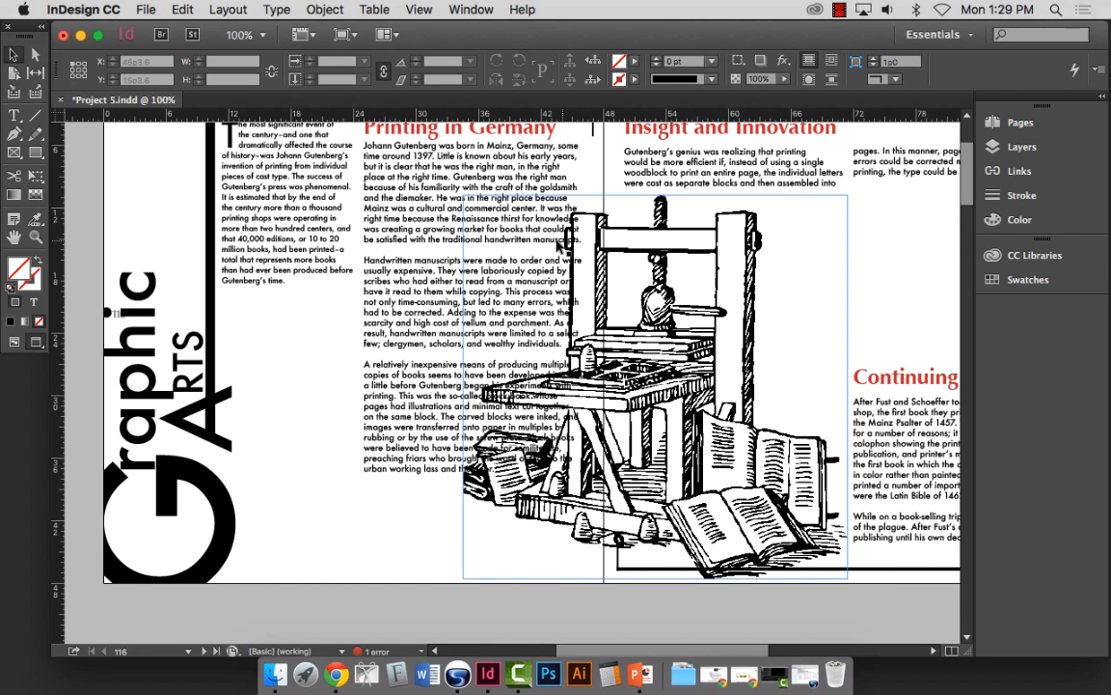
left_click(444, 249)
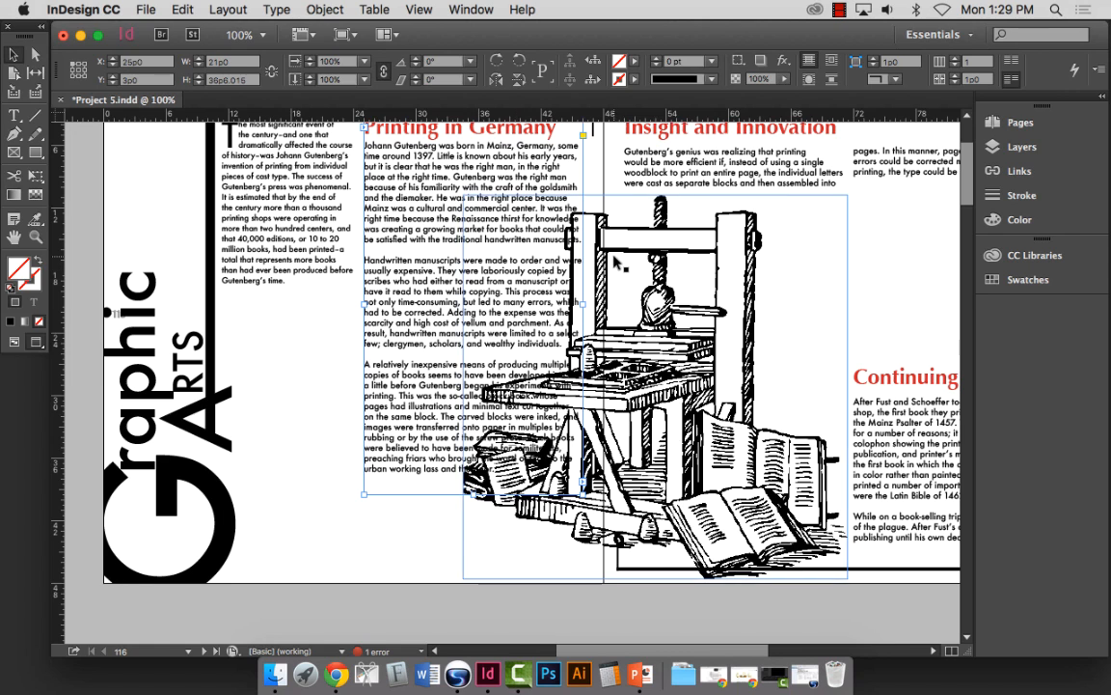
scroll(617, 261, "right", 5)
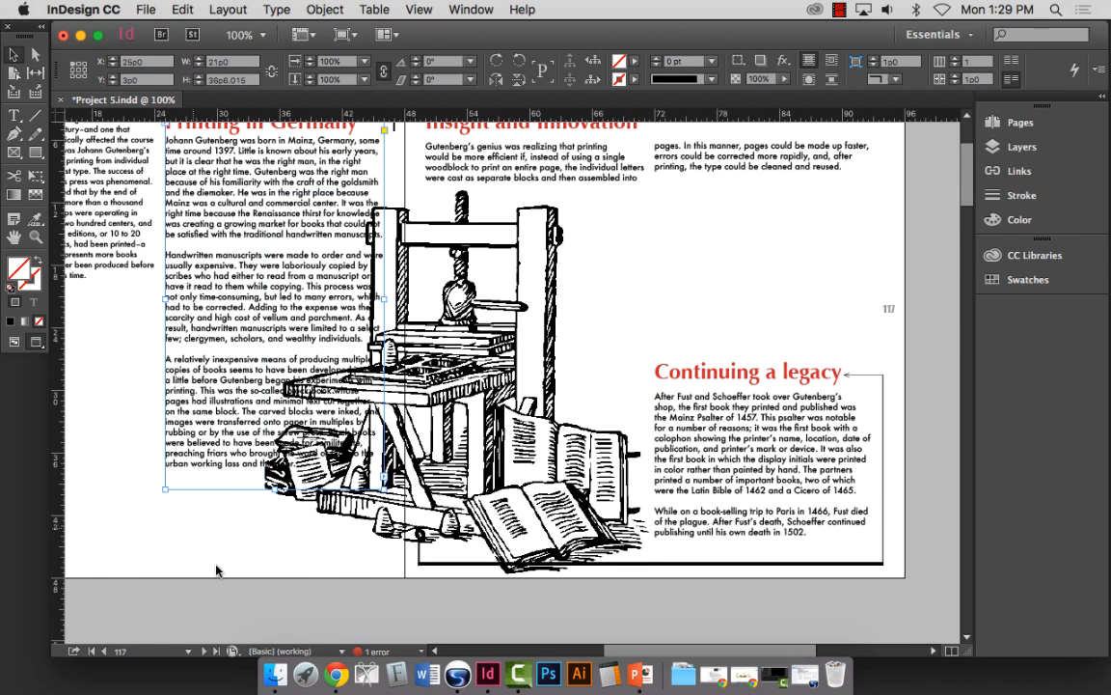
left_click(254, 581)
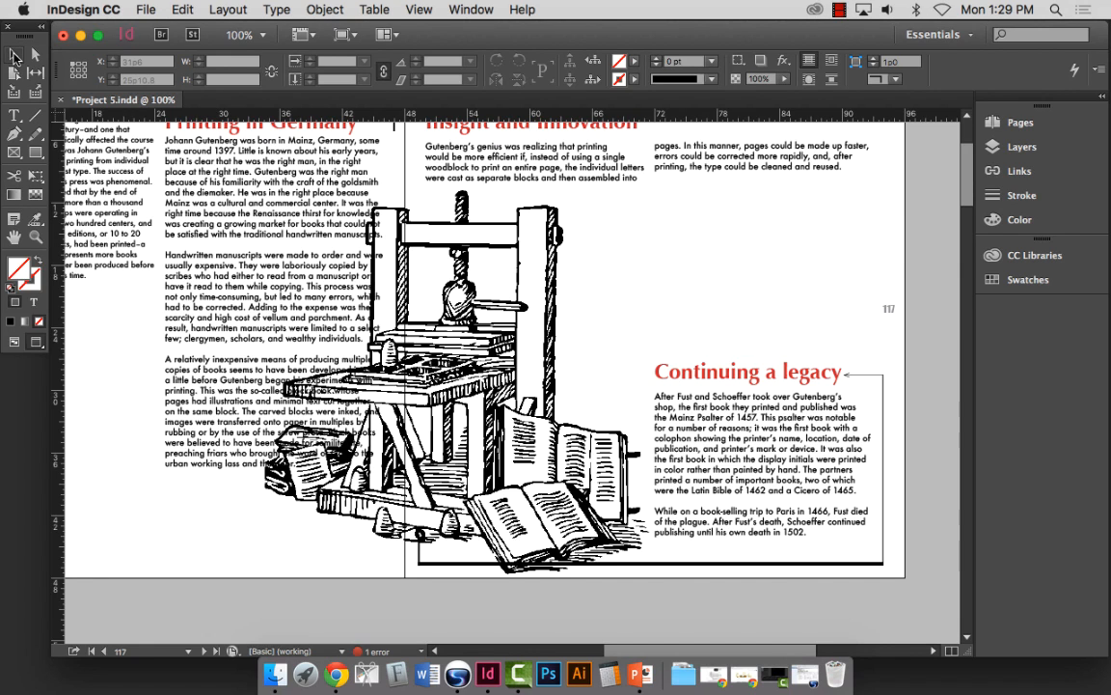
Step: Display the text wrap settings for the press image's frame and wrap the text around its bounding box
left_click(454, 201)
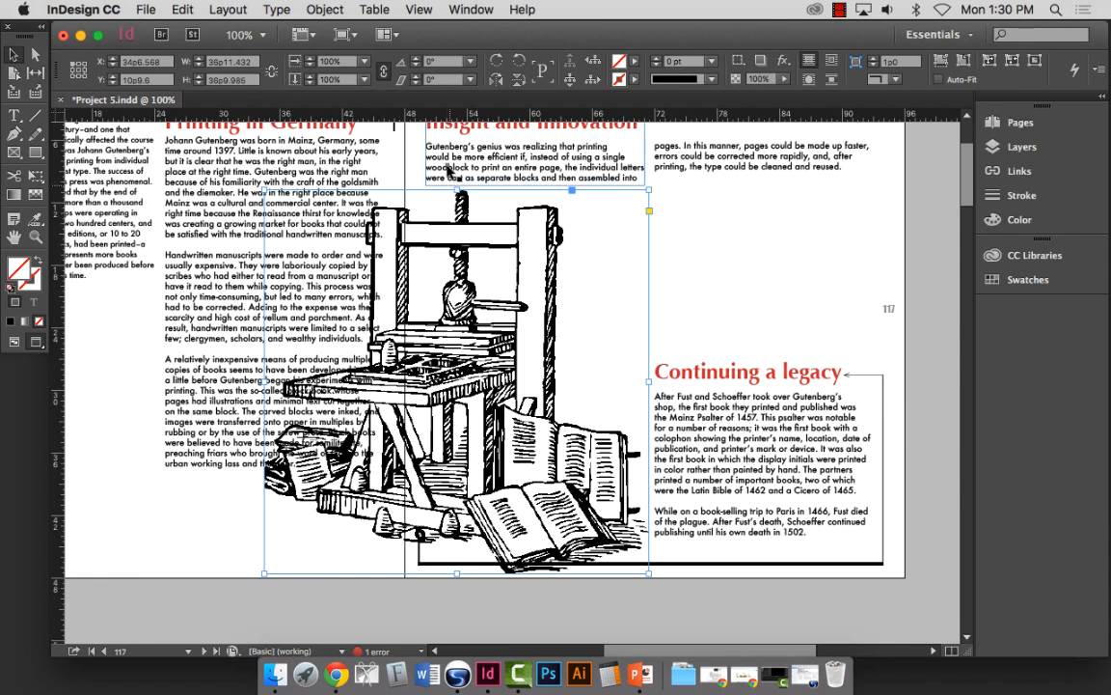
left_click(483, 7)
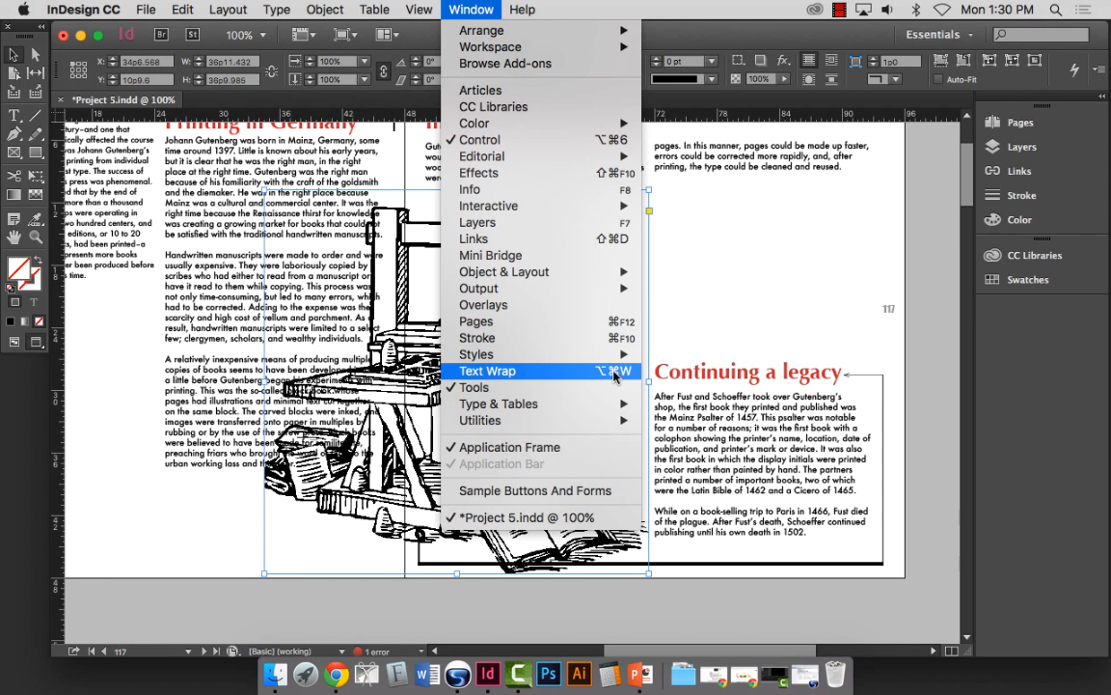
left_click(504, 373)
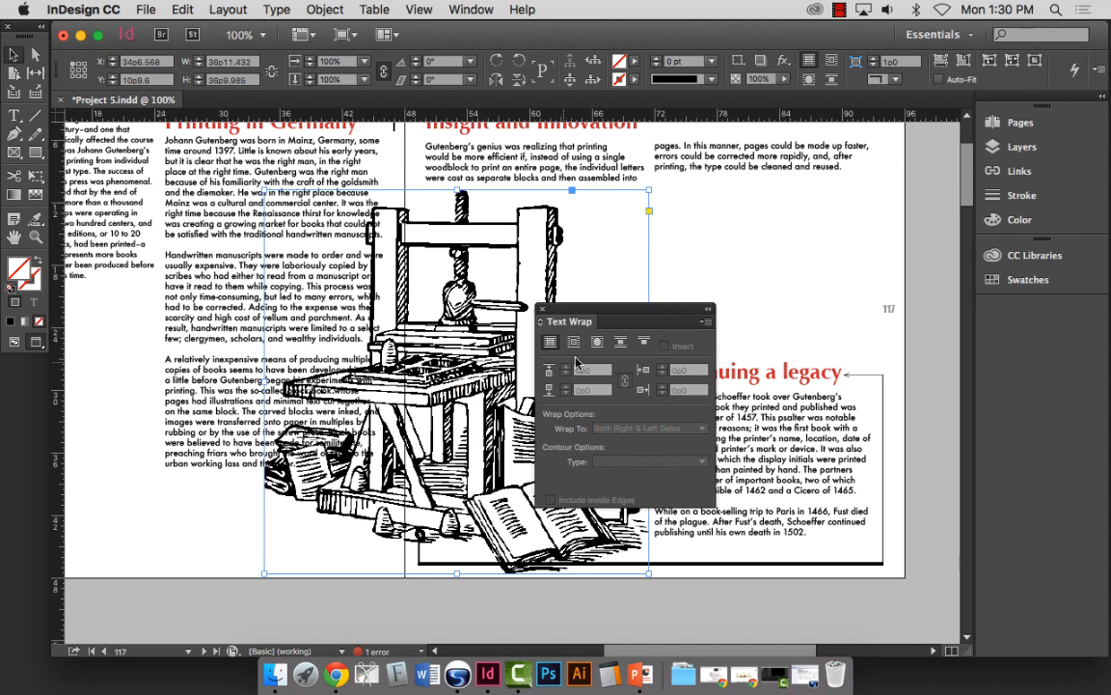
left_click_drag(640, 390, 697, 137)
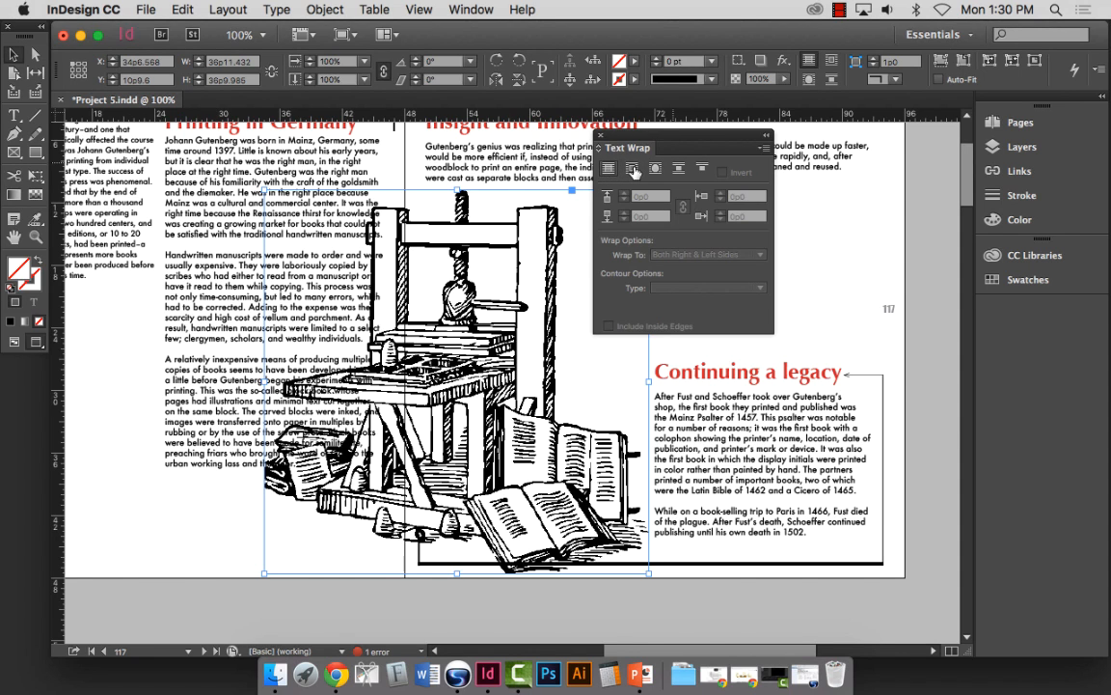
left_click(633, 169)
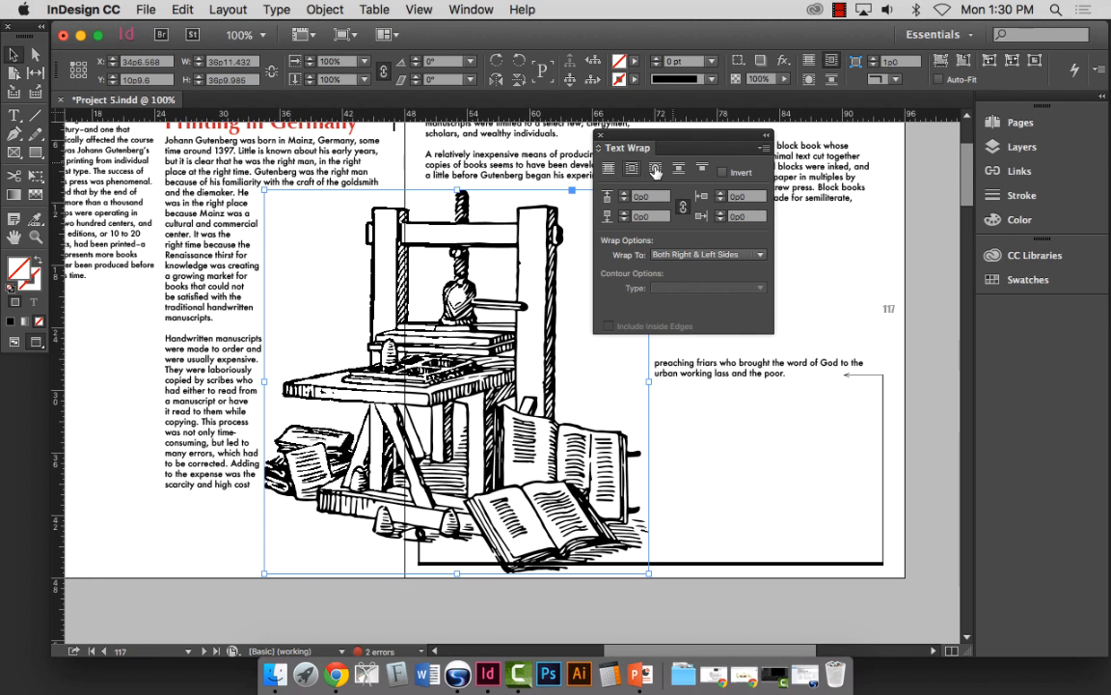
Step: Wrap the text around the press artwork's object shape, using Detect Edges as the contour type
left_click(655, 170)
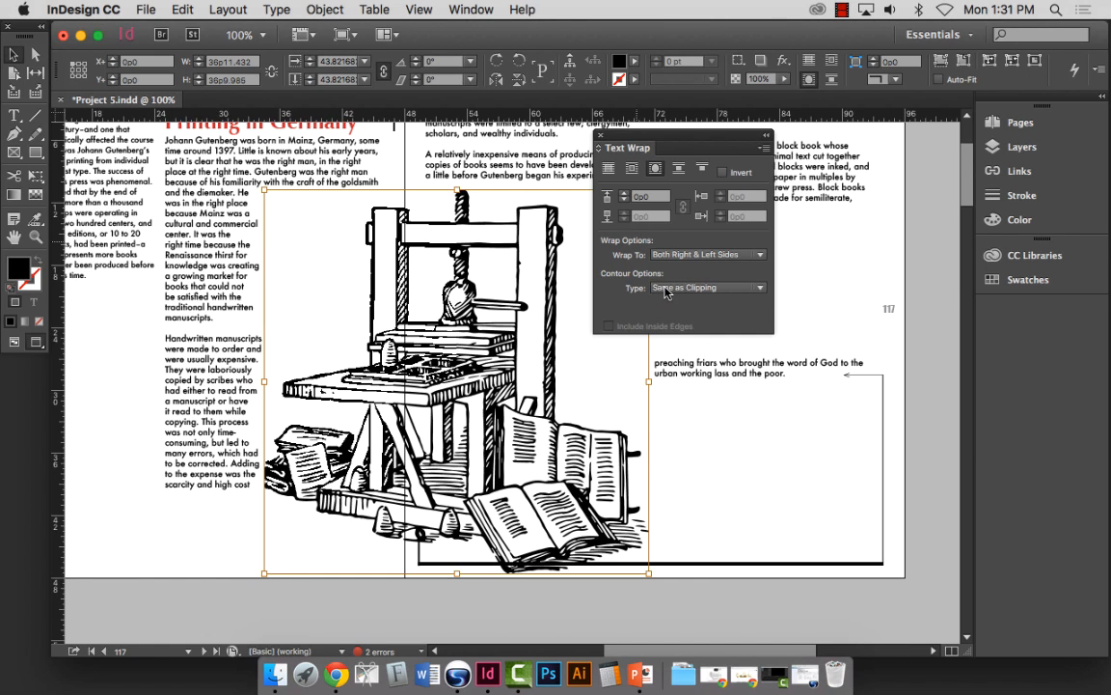
left_click(687, 289)
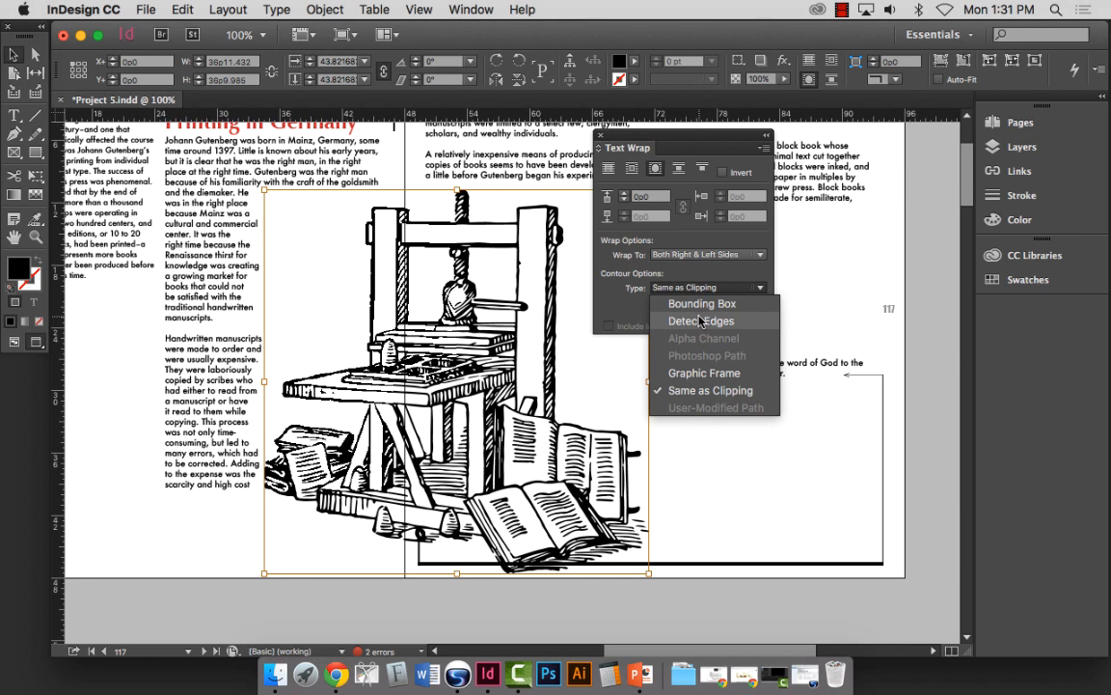
left_click(698, 324)
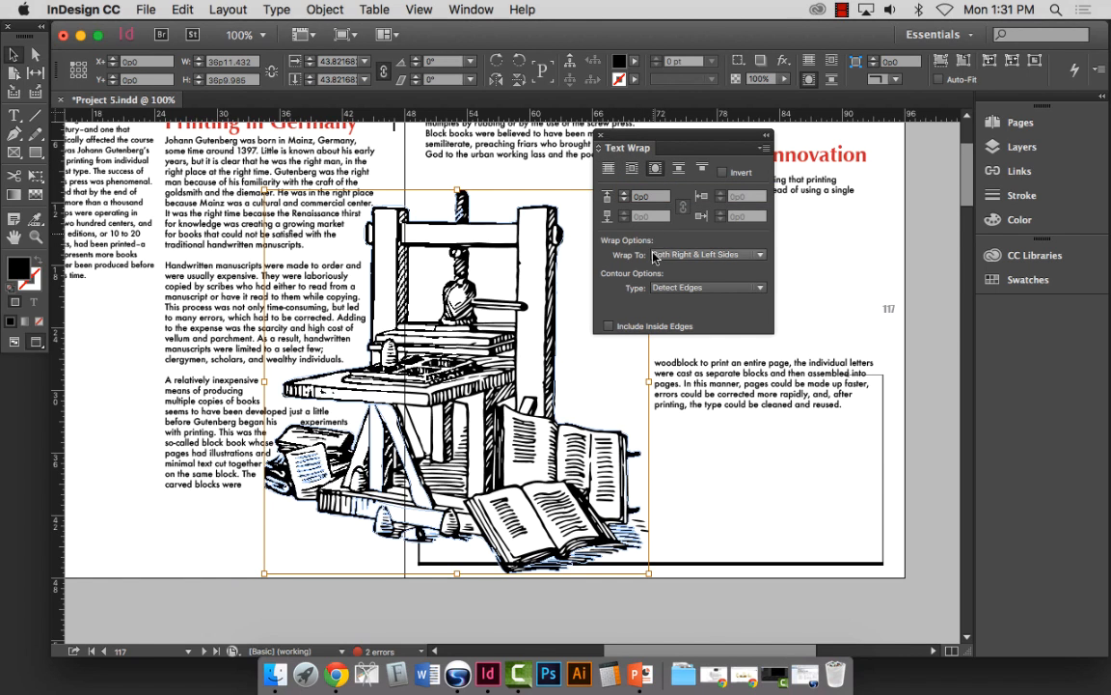
left_click_drag(670, 137, 669, 130)
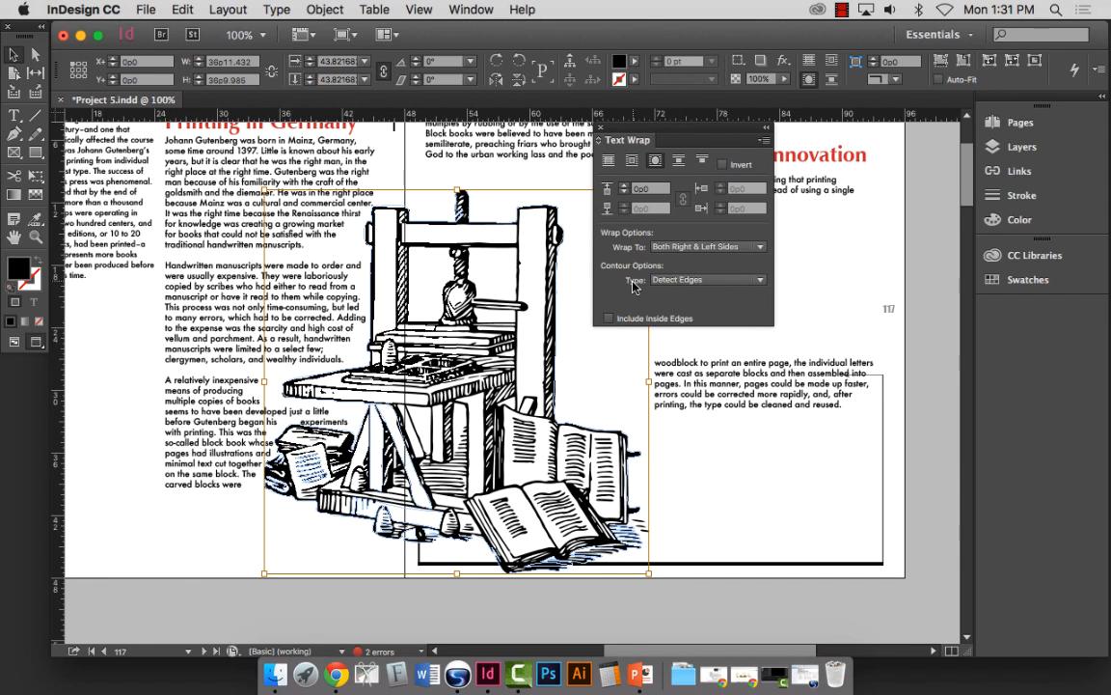
left_click(687, 280)
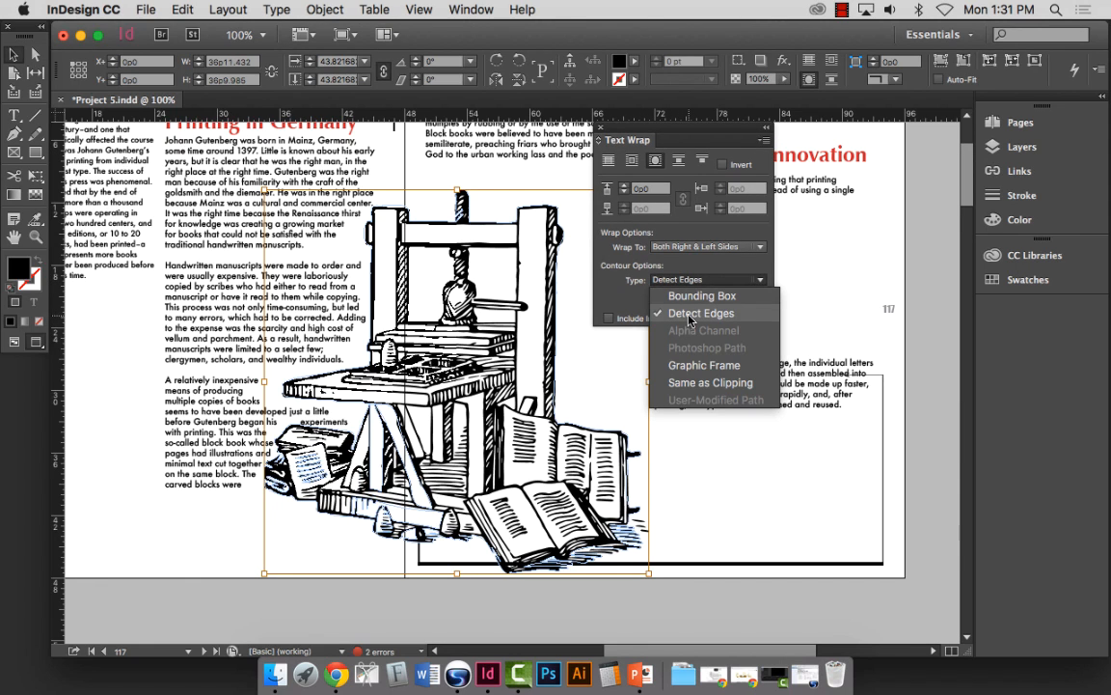
left_click(689, 314)
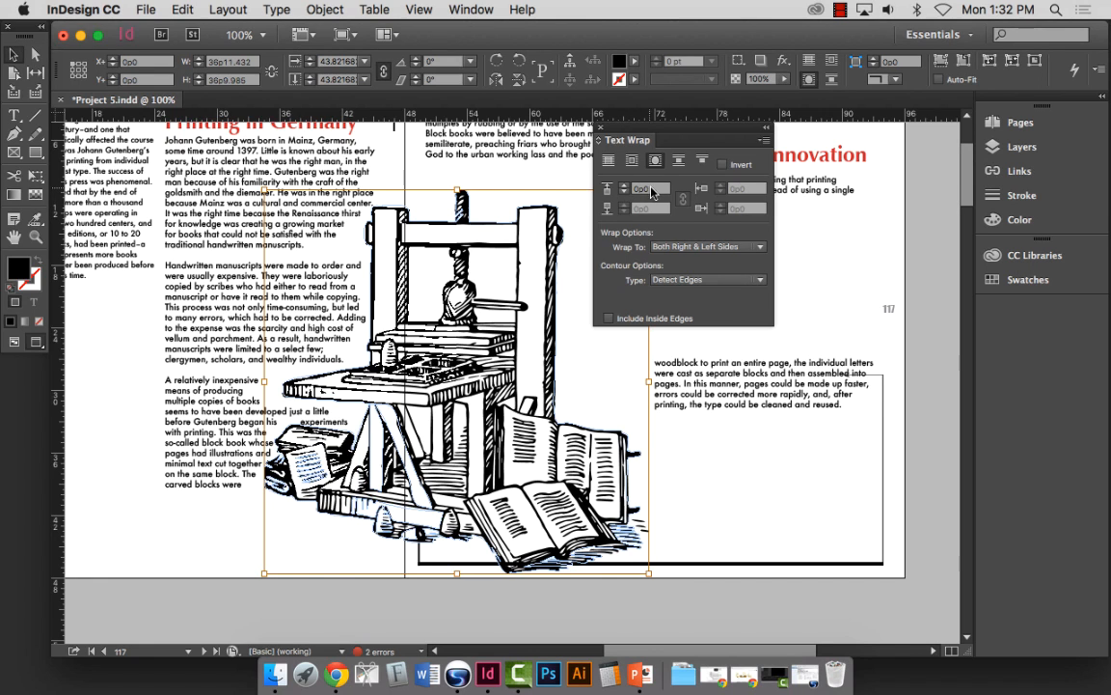
Step: Set the offset of the press artwork's text wrap to 1p0
left_click(628, 192)
type("1")
key("Tab")
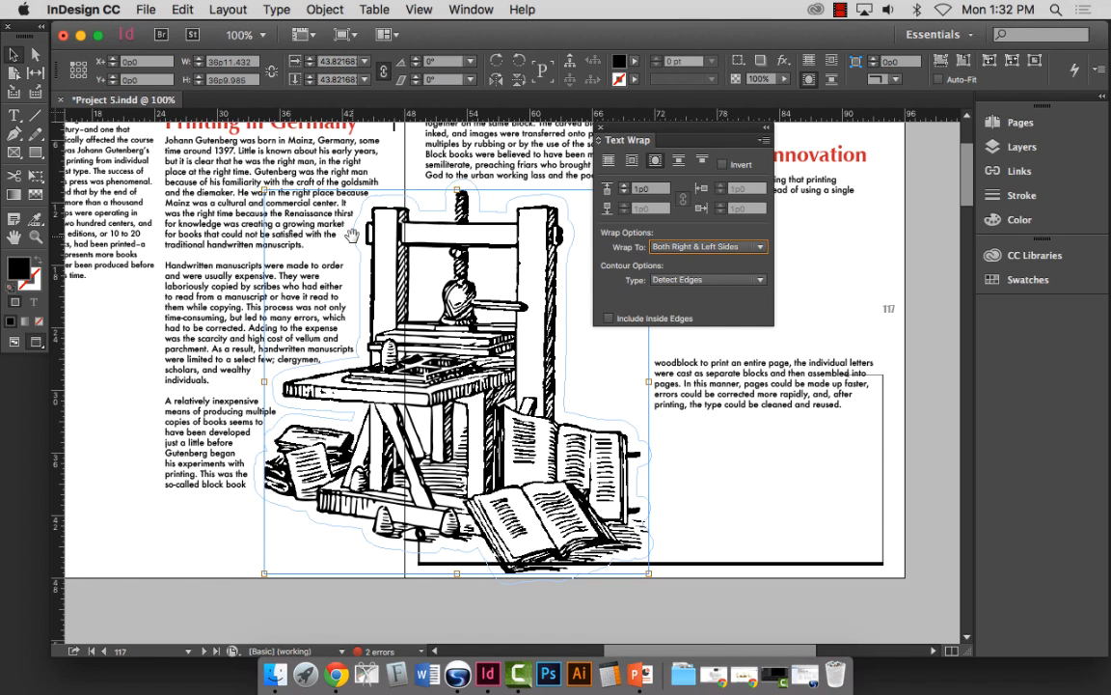
Step: Deselect the press artwork and move the text wrap settings clear of the Insight and Innovation heading
scroll(357, 179, "right", 2)
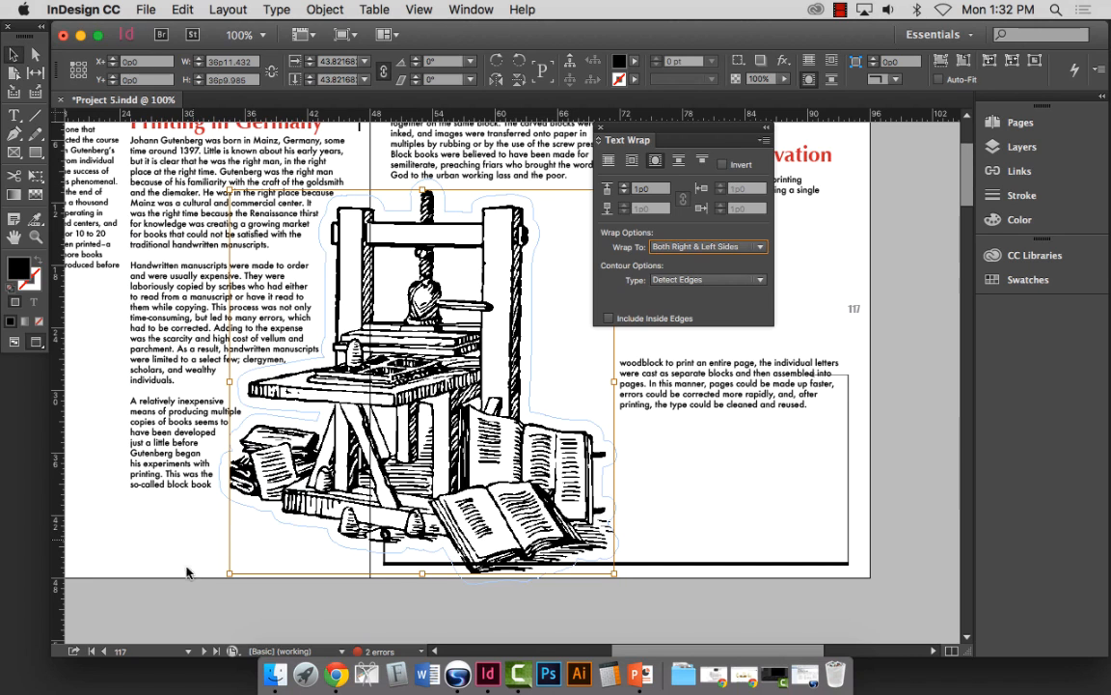
left_click(379, 617)
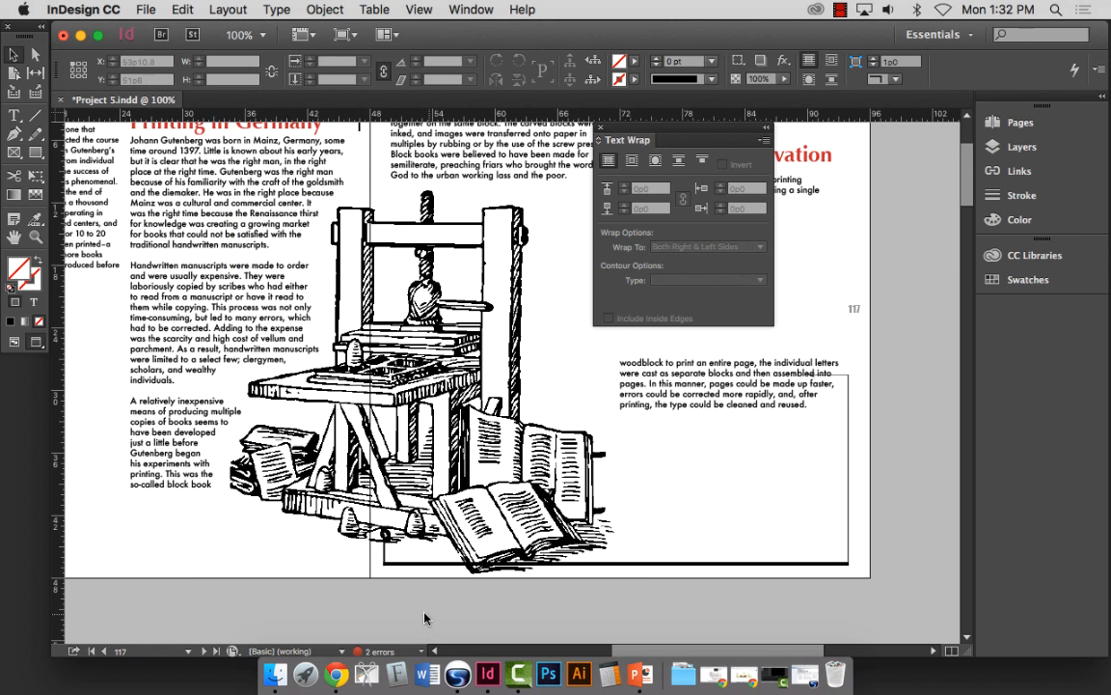
scroll(369, 549, "down", 1)
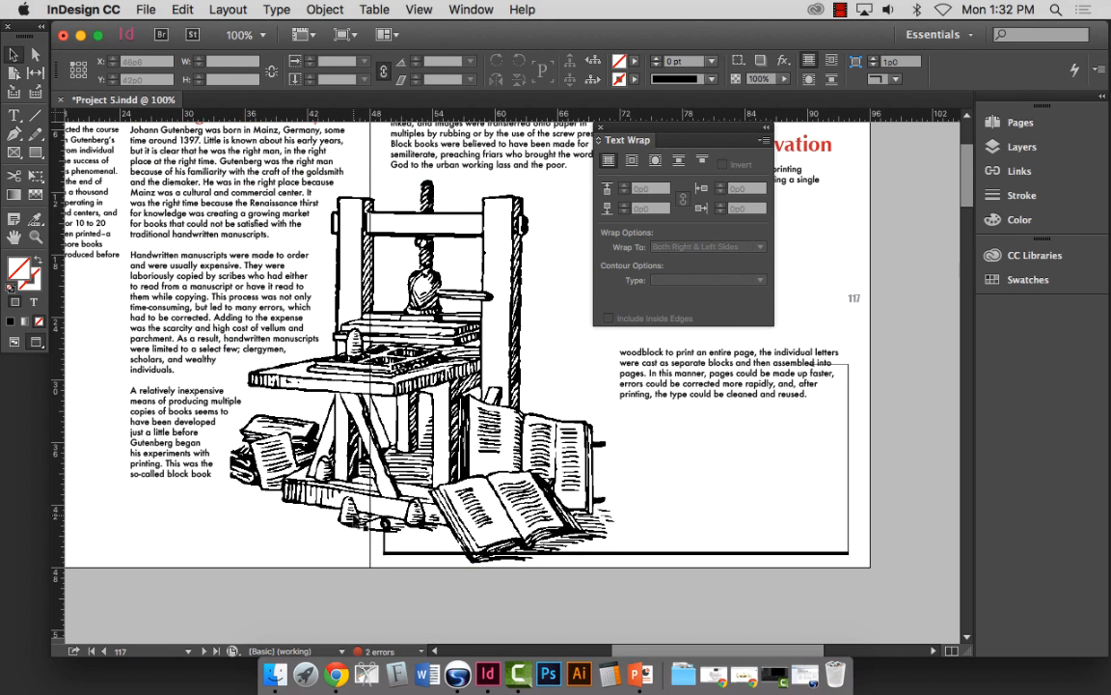
scroll(368, 549, "up", 8)
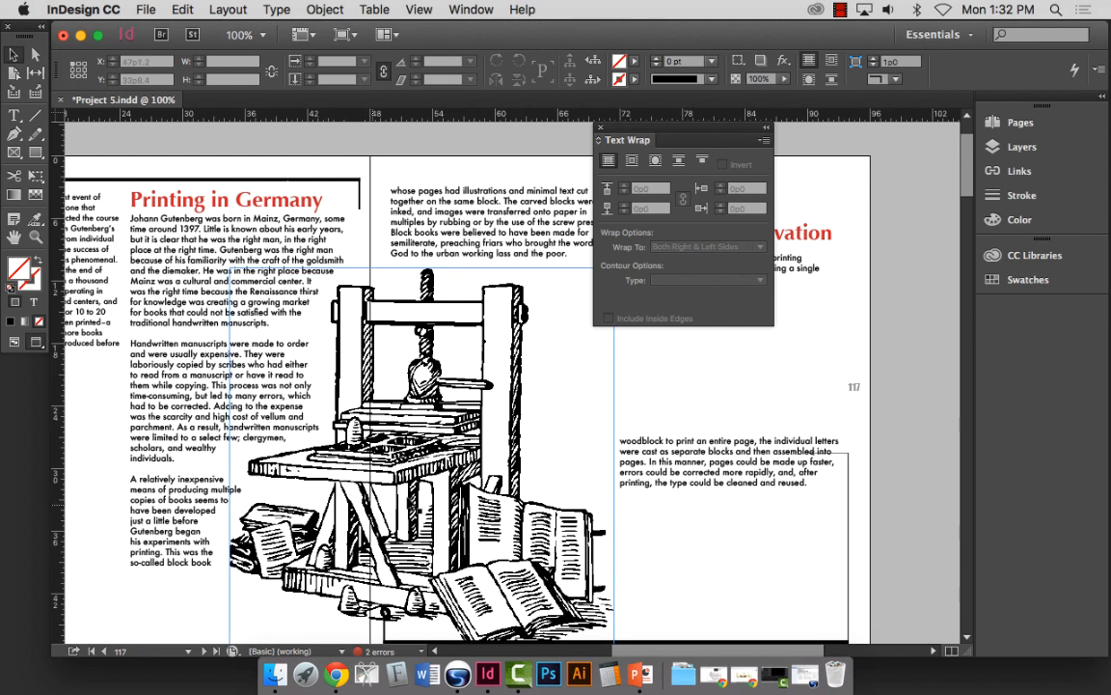
left_click_drag(608, 126, 820, 142)
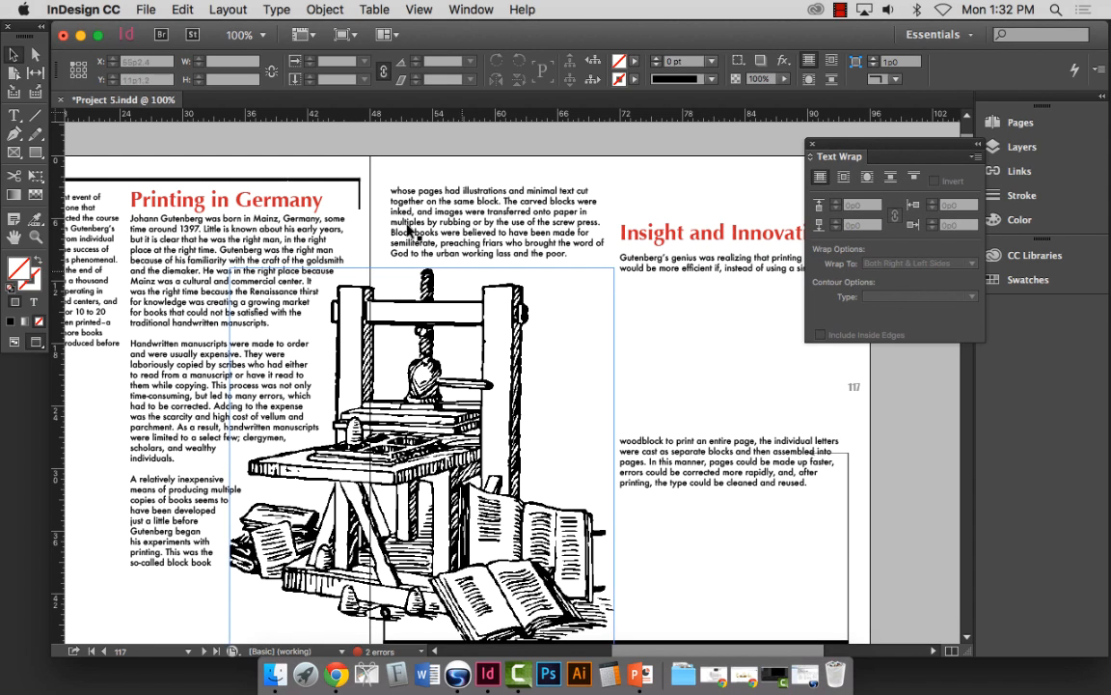
Step: Lengthen the Printing in Germany text frame downward to a height of about 42p10
scroll(232, 430, "left", 1)
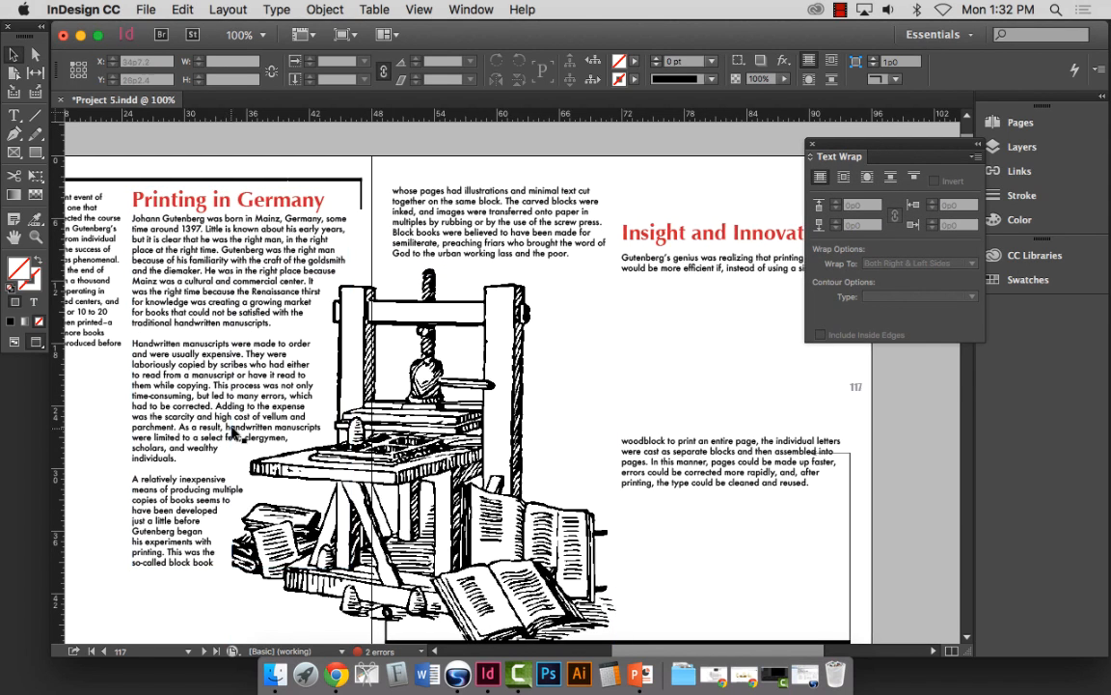
scroll(231, 430, "left", 5)
left_click(246, 431)
scroll(289, 405, "down", 10)
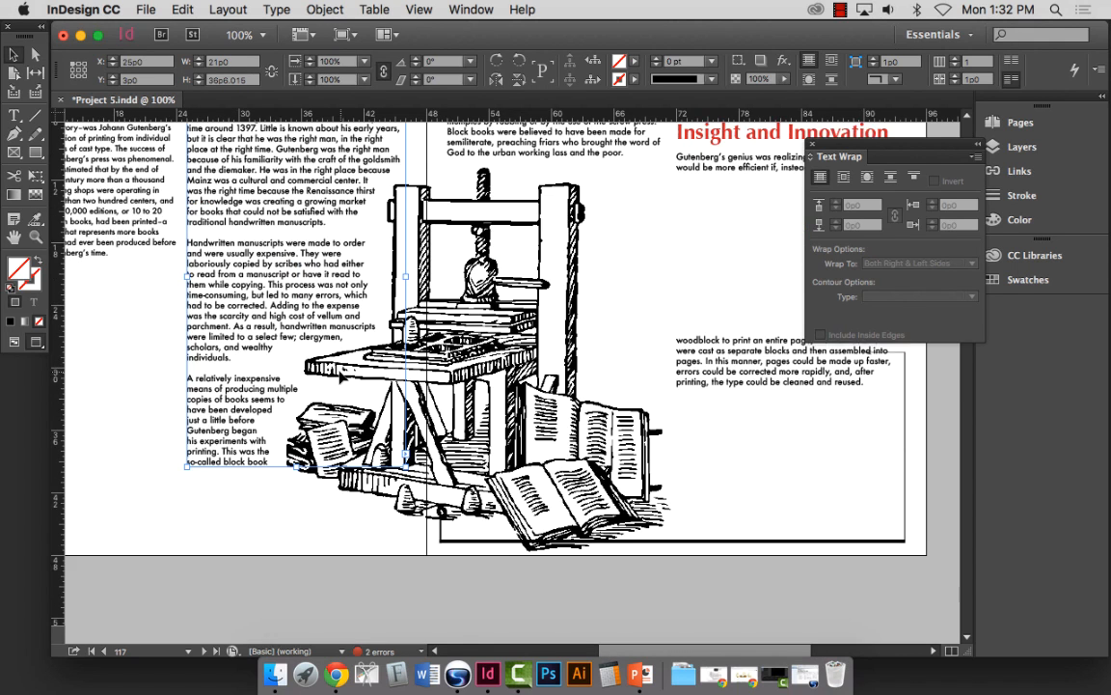
left_click_drag(296, 463, 300, 526)
scroll(300, 526, "up", 10)
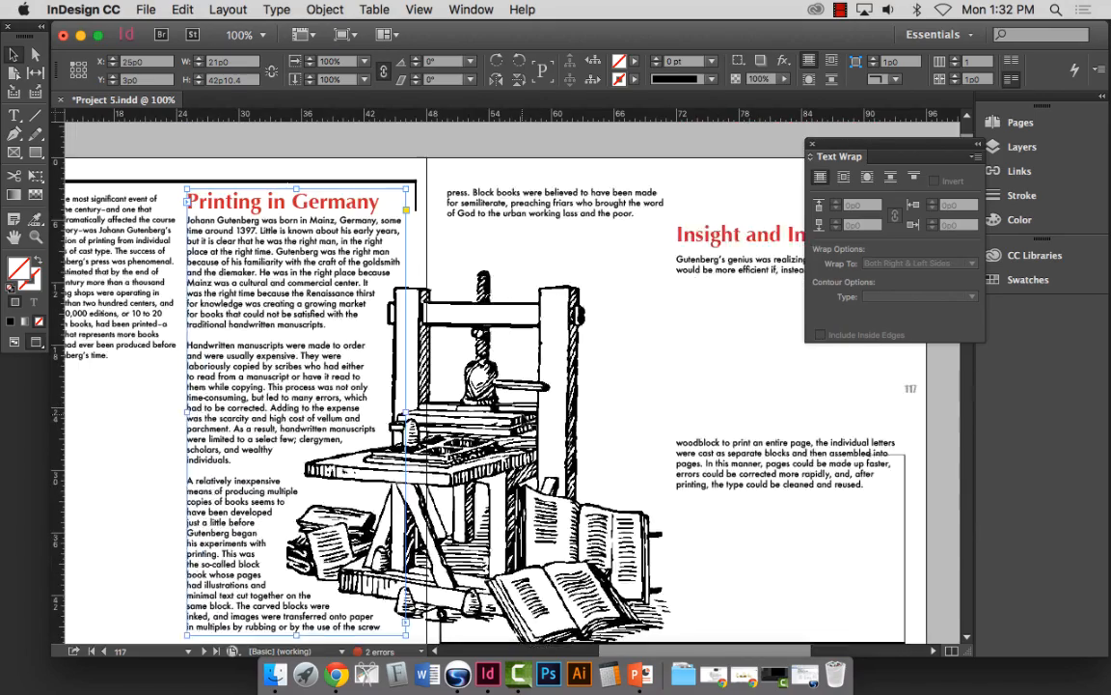
scroll(455, 412, "down", 15)
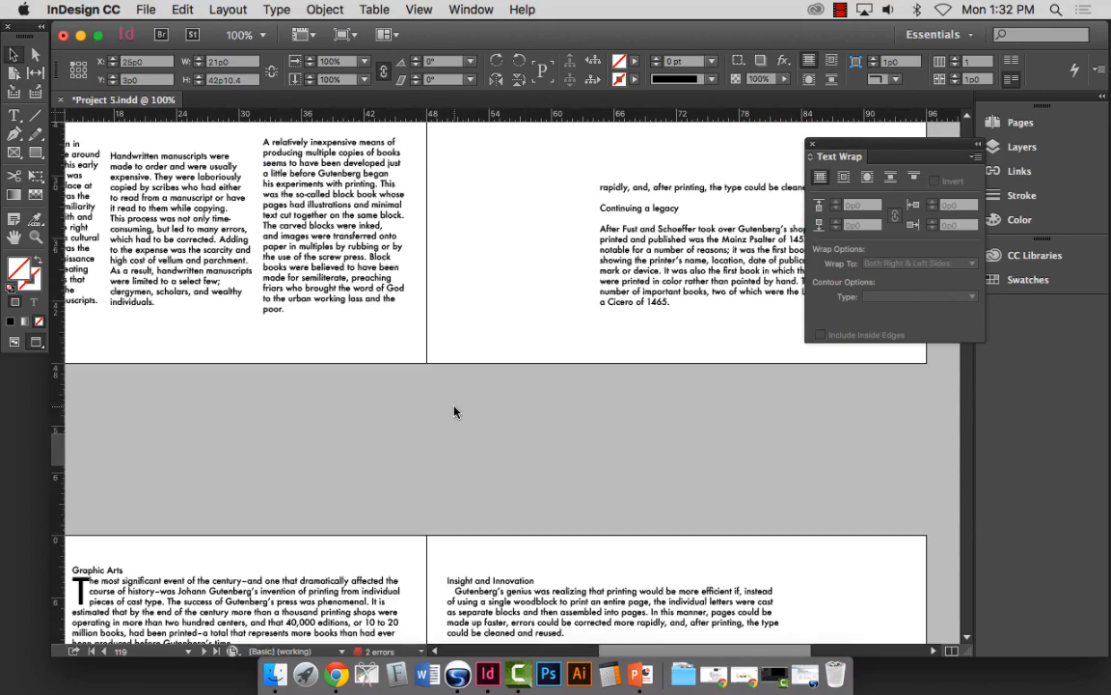
scroll(455, 411, "up", 15)
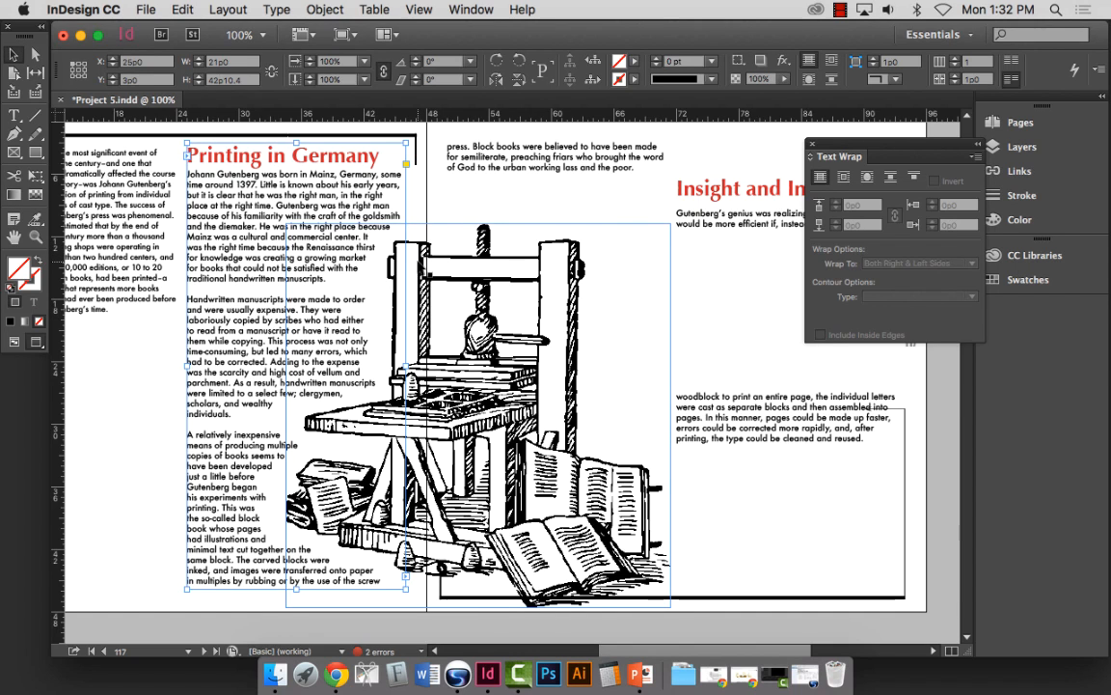
Step: Scale the press image down to about 33p3 by 33p2 and position it across the spread at about X 37p1, Y 12p8
left_click(665, 232)
right_click(651, 252)
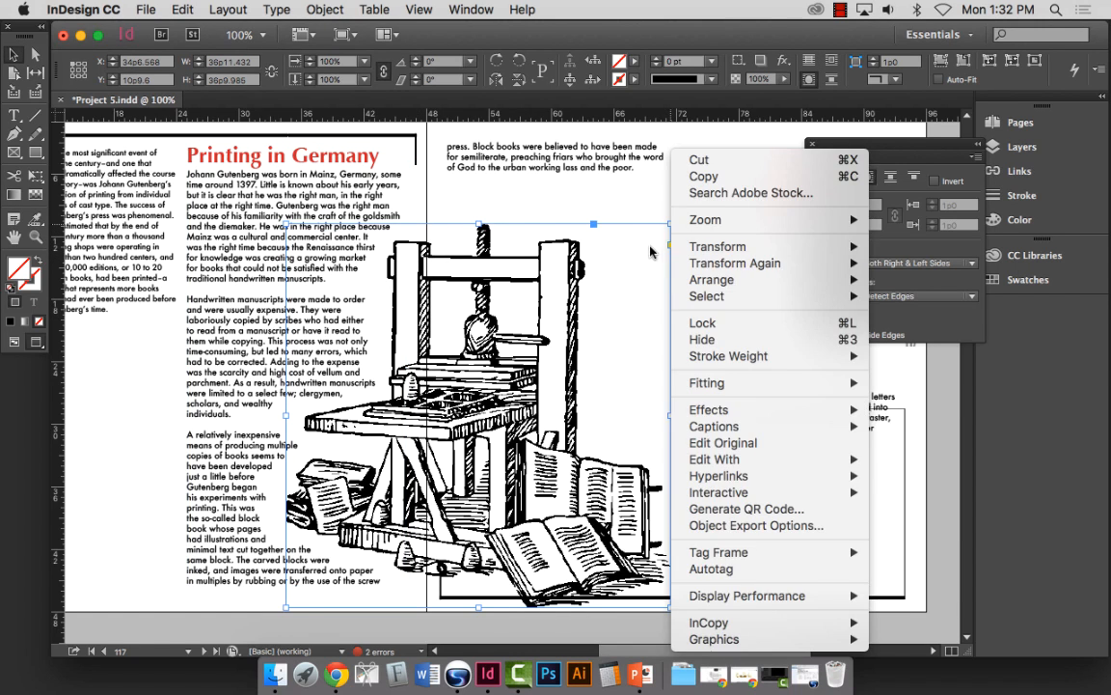
left_click(631, 248)
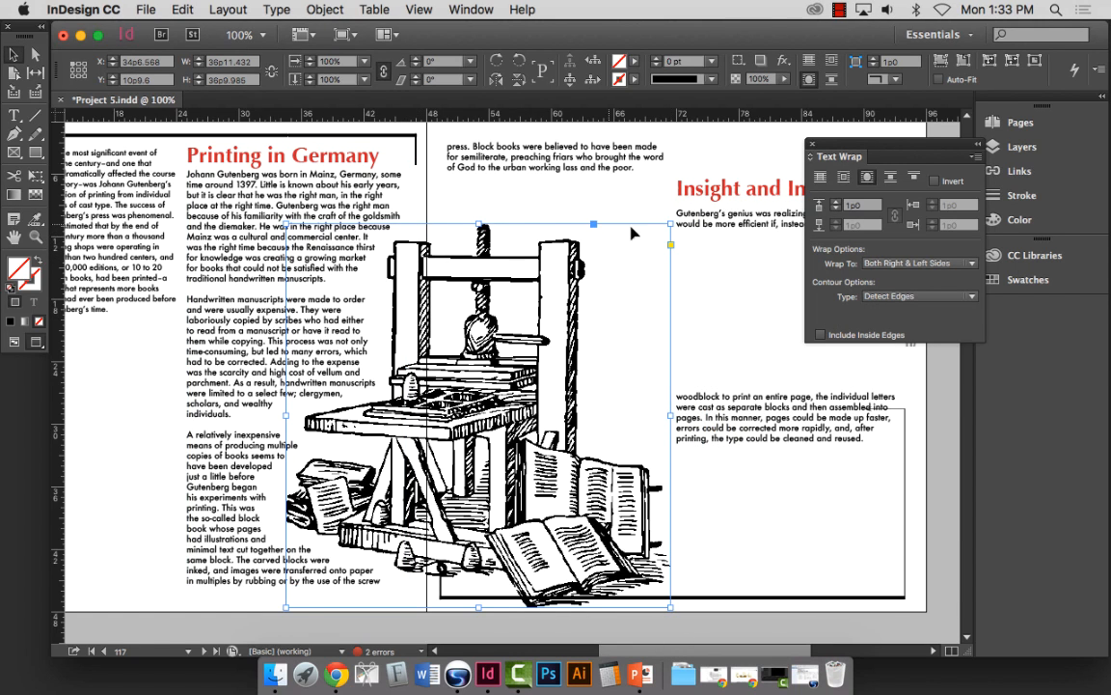
left_click_drag(670, 224, 640, 254)
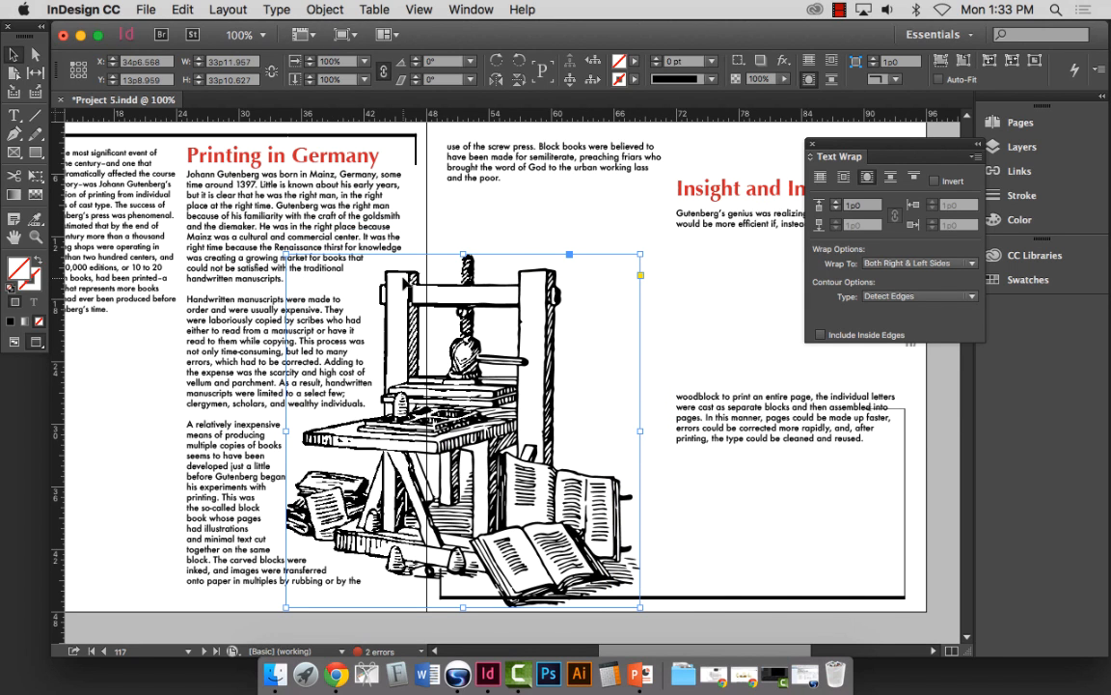
left_click_drag(411, 279, 437, 284)
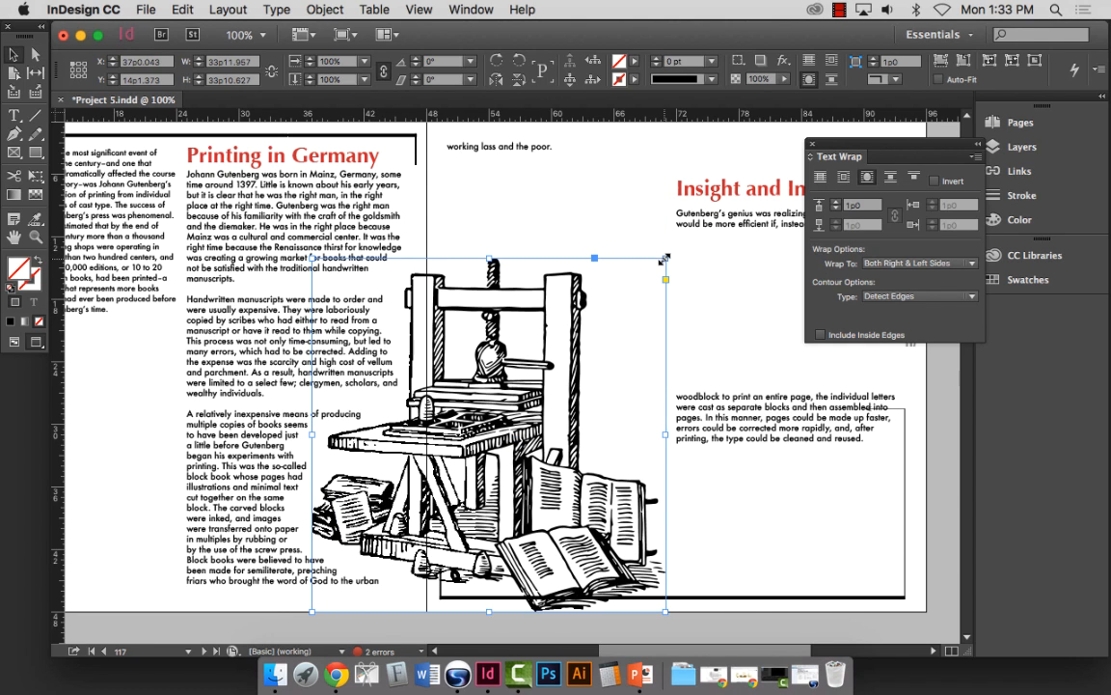
left_click_drag(664, 259, 657, 266)
left_click_drag(539, 301, 548, 299)
left_click_drag(493, 271, 488, 256)
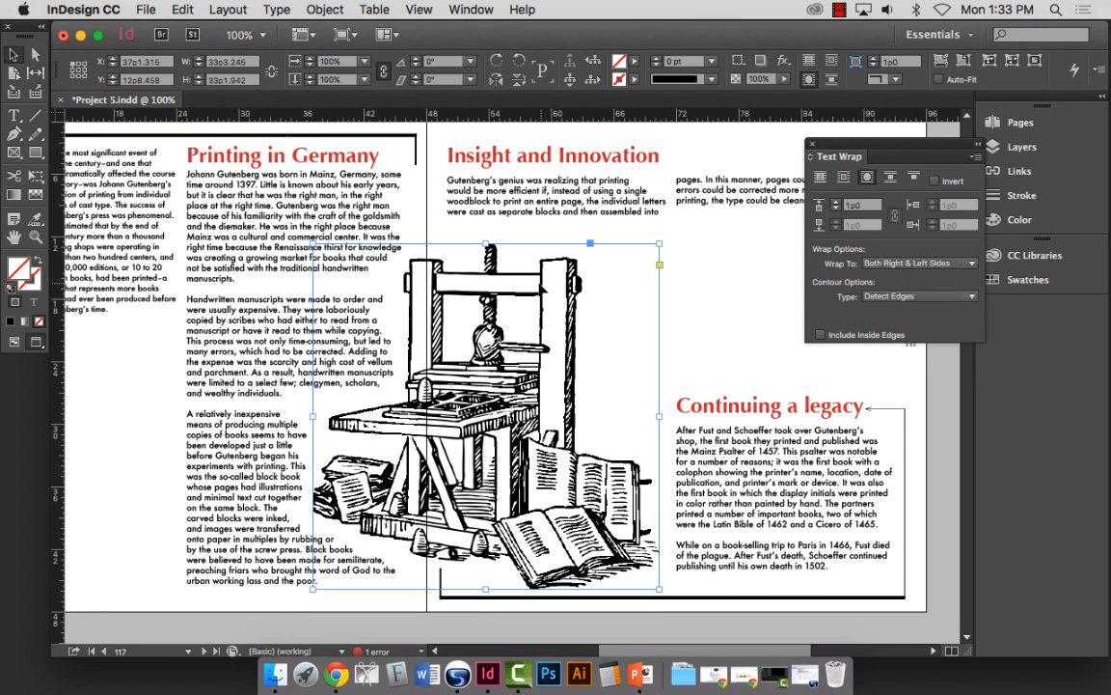
left_click(946, 503)
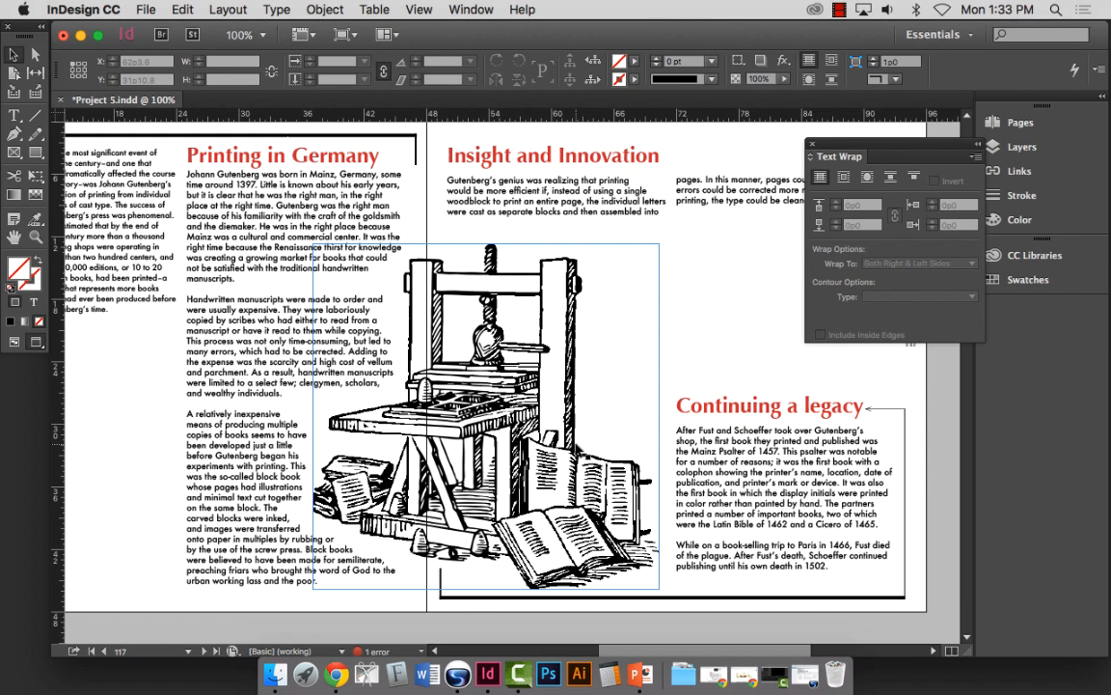
Step: Widen the Continuing a legacy text frame toward the press artwork to a width of about 22p7
left_click(518, 400)
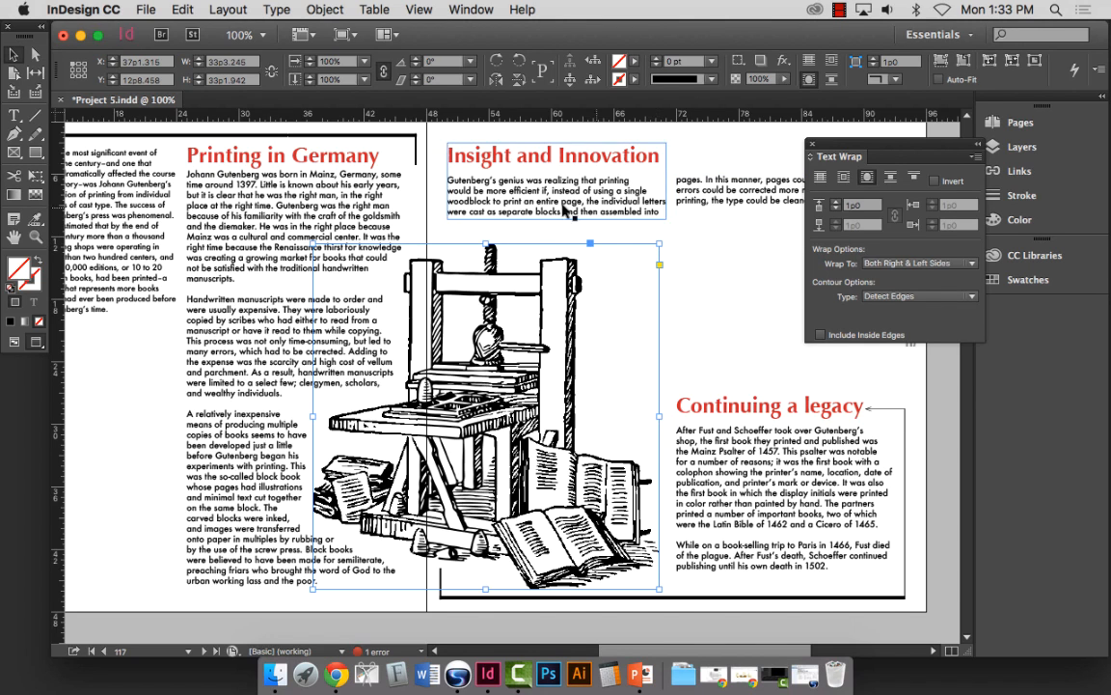
left_click(702, 433)
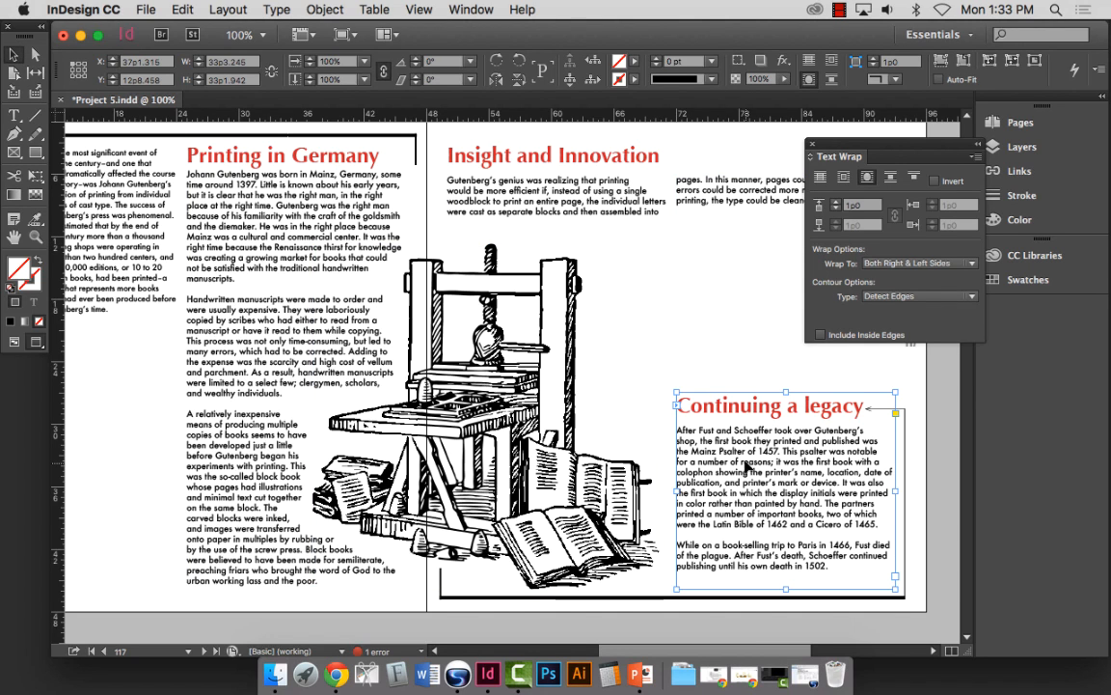
mouse_move(675, 490)
left_mouse_down()
mouse_move(579, 493)
mouse_move(661, 488)
left_mouse_up()
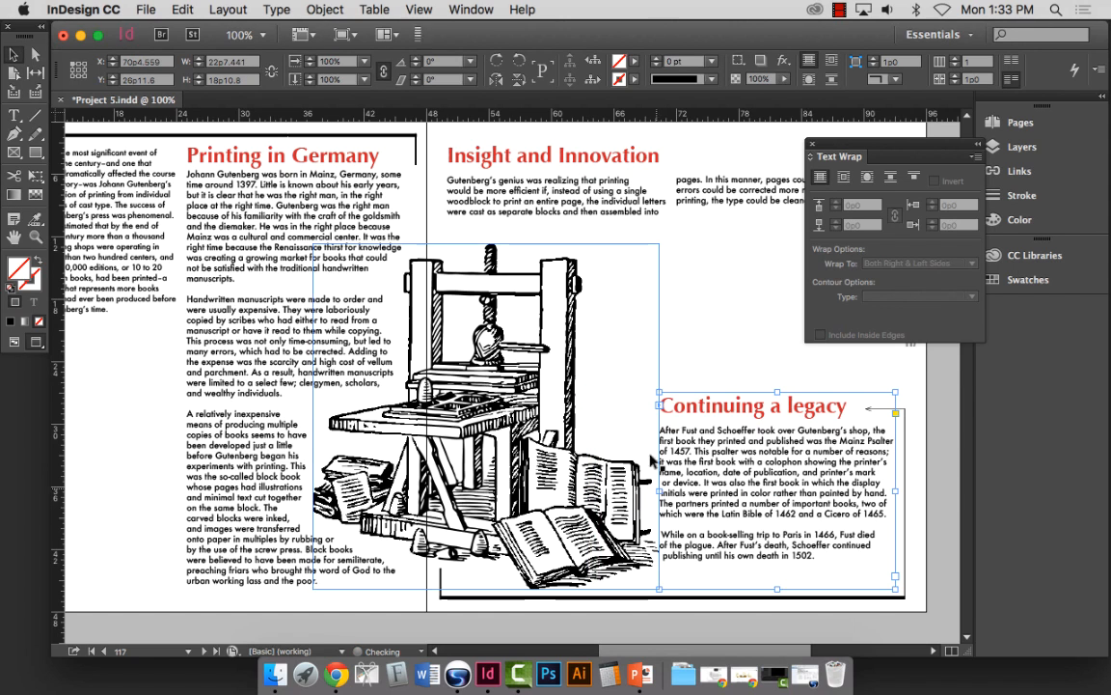
Step: Lengthen the Insight and Innovation text frame to about 11p1 so its text runs down around the press's screw
left_click(550, 159)
mouse_move(557, 259)
left_mouse_down()
mouse_move(559, 272)
mouse_move(558, 259)
left_mouse_up()
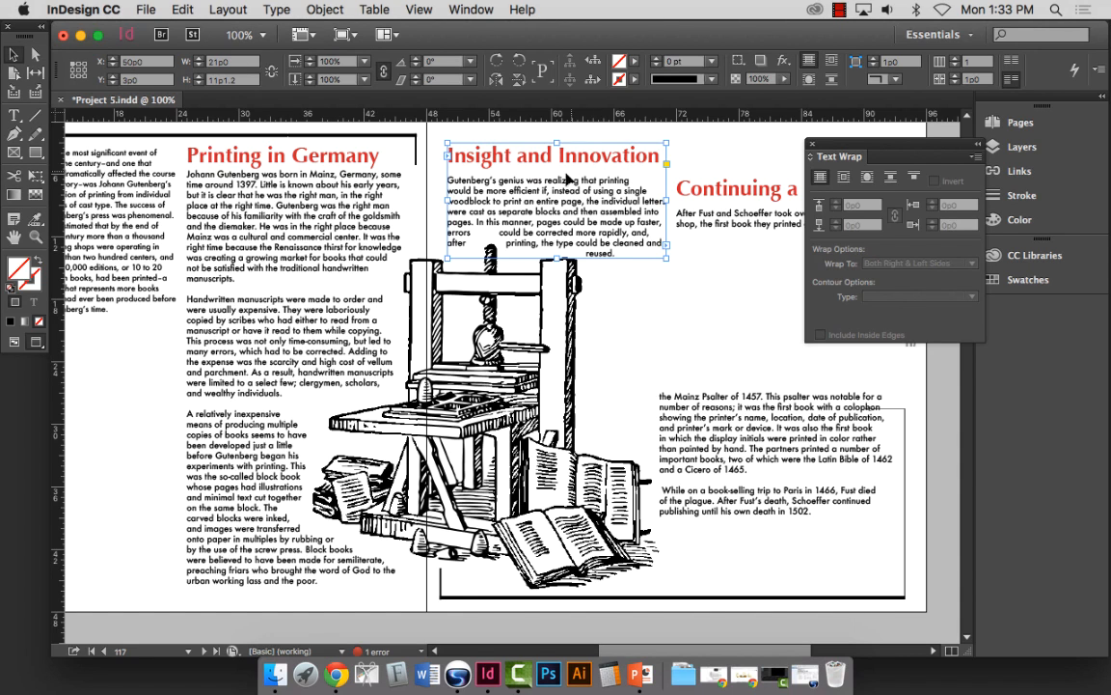
Step: Try moving the press image over the Graphic Arts title on page 116 and return it to its place across the spread
left_click(424, 275)
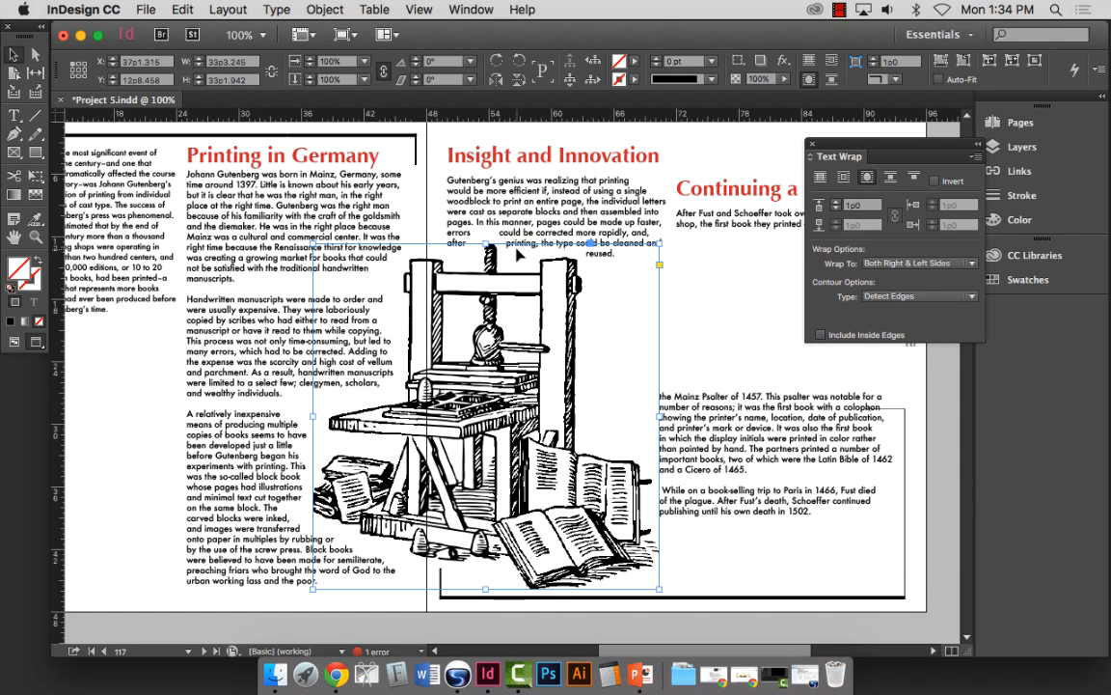
scroll(518, 253, "left", 10)
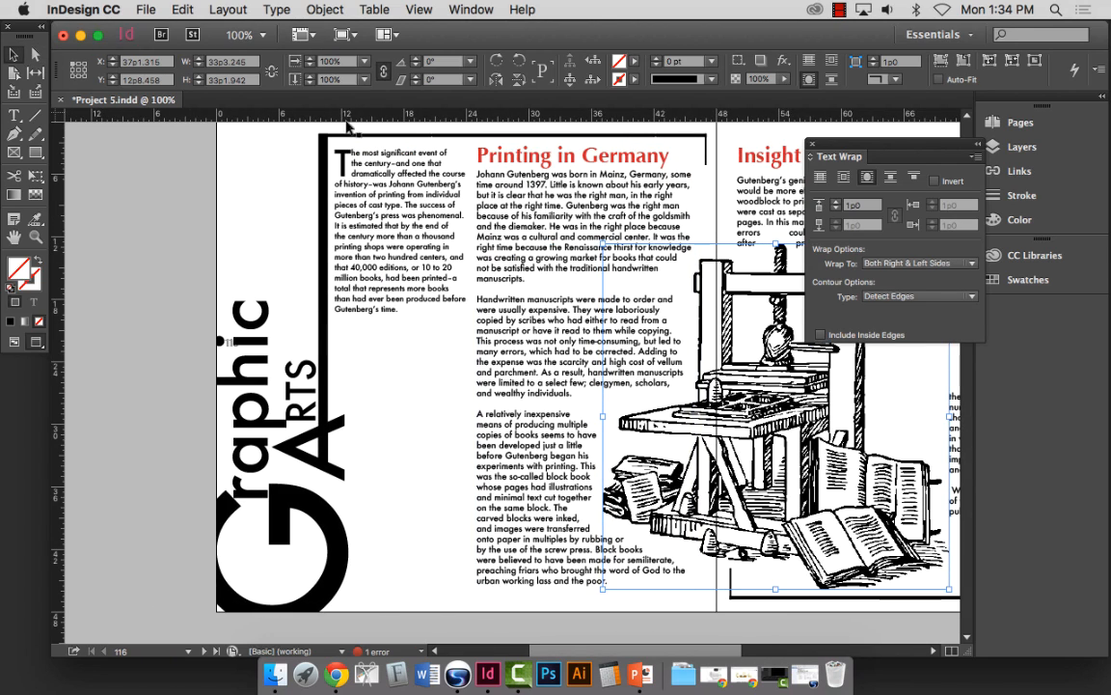
left_click_drag(705, 243, 297, 285)
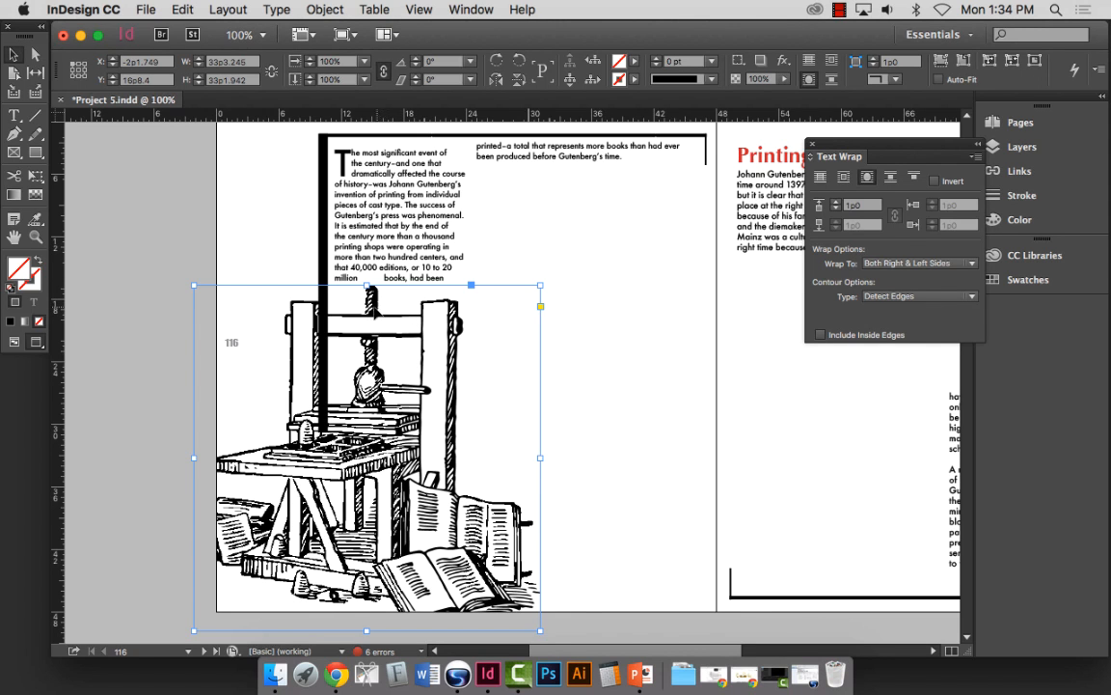
left_click_drag(371, 302, 425, 291)
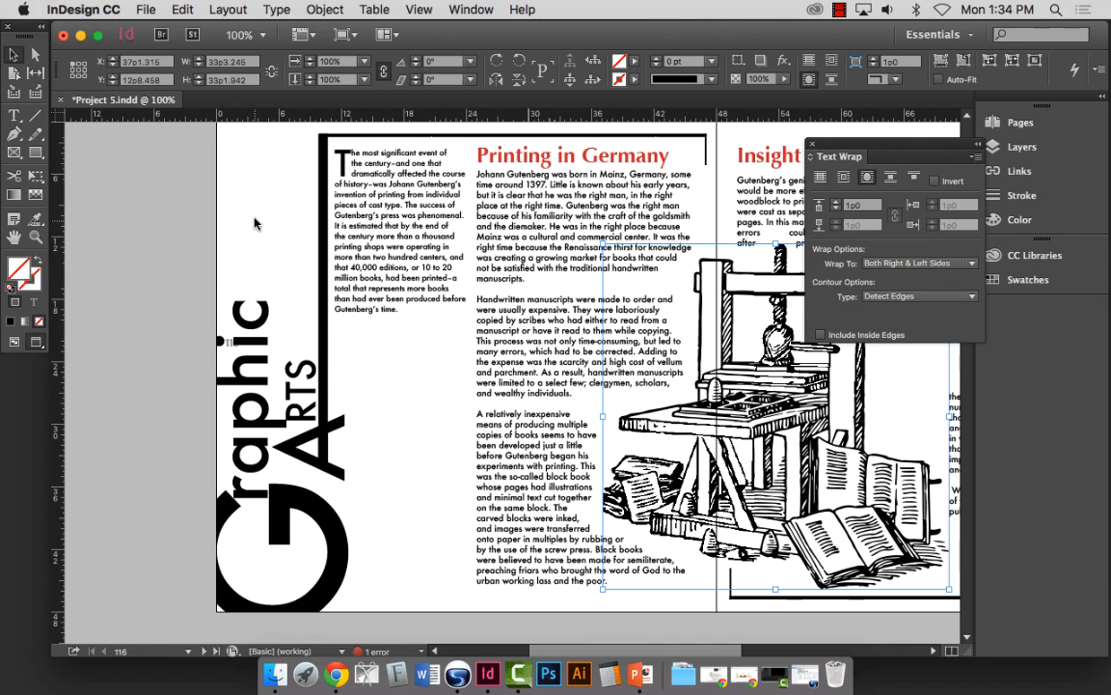
Step: Show frame edges and guides, try the press at about X 0p0, Y 18p2, and undo that move and the Insight and Innovation frame's lengthening
key("w")
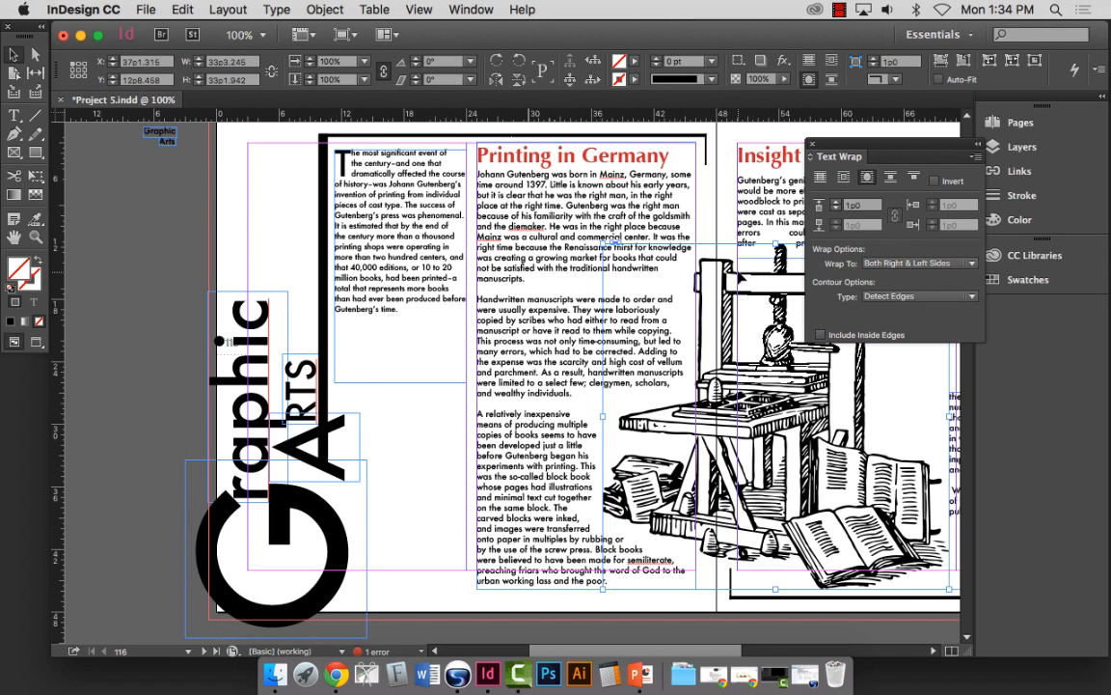
left_click_drag(632, 321, 248, 378)
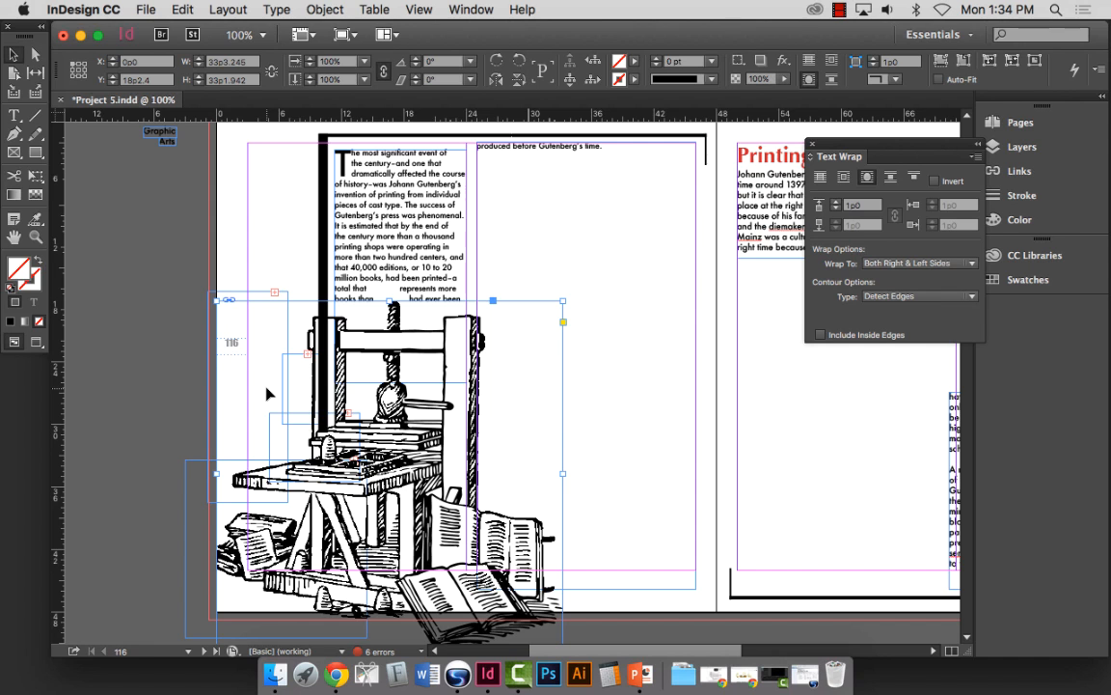
key("super+z")
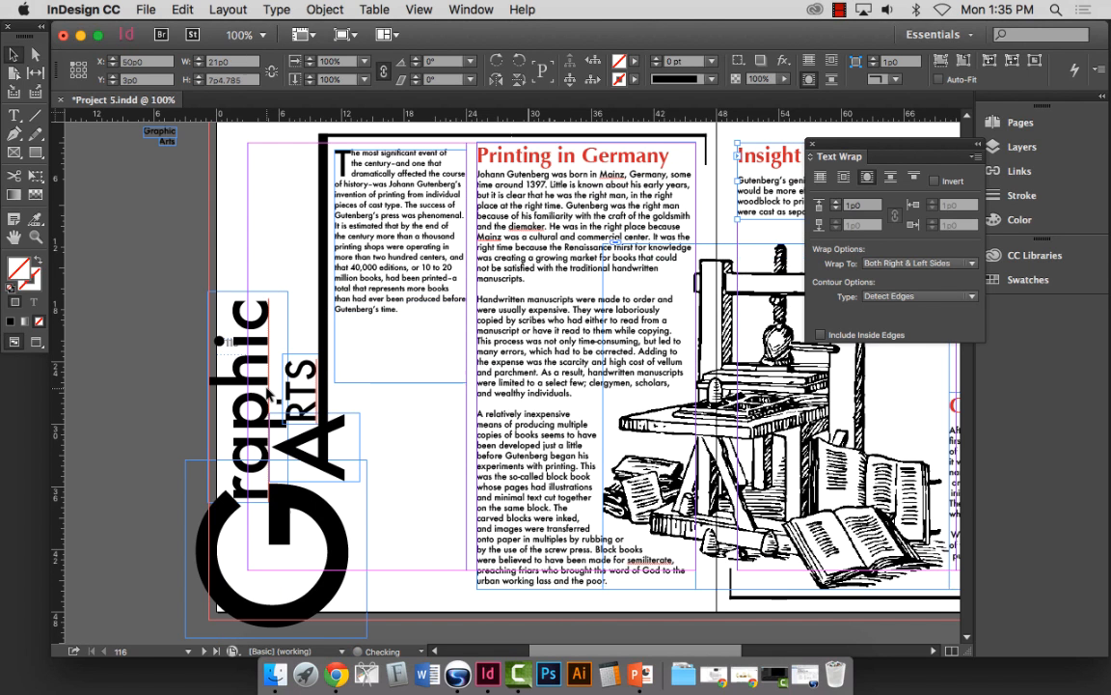
Step: Extend the Insight and Innovation text frame downward to a height of about 10p4, overlapping the top of the press
scroll(275, 488, "right", 5)
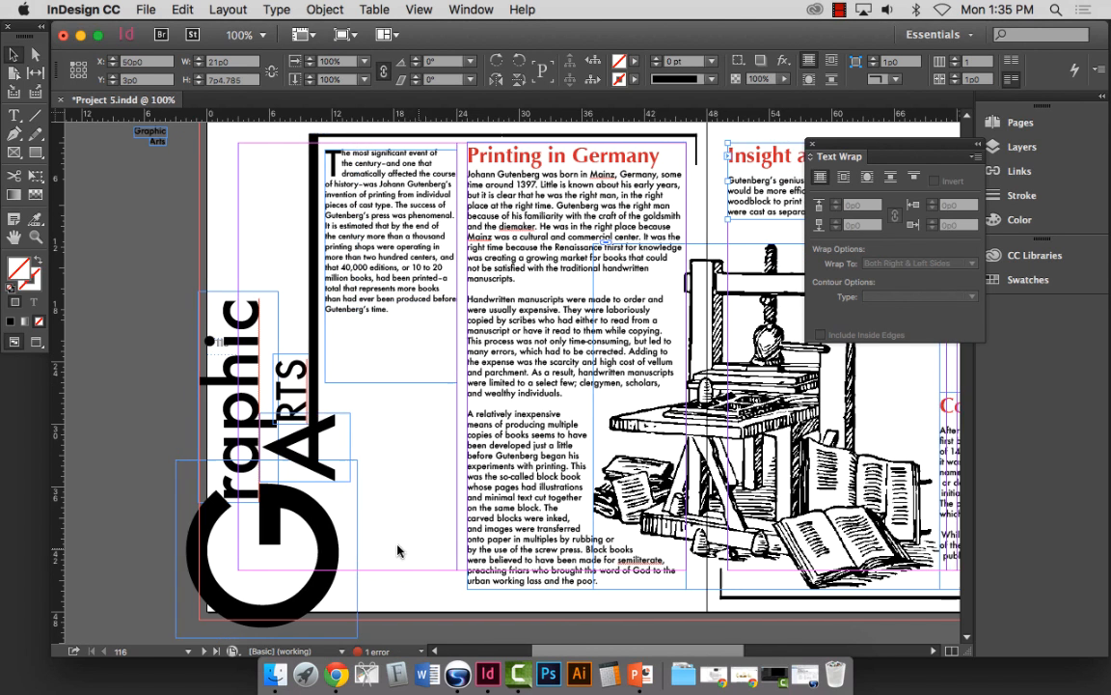
left_click_drag(661, 220, 660, 249)
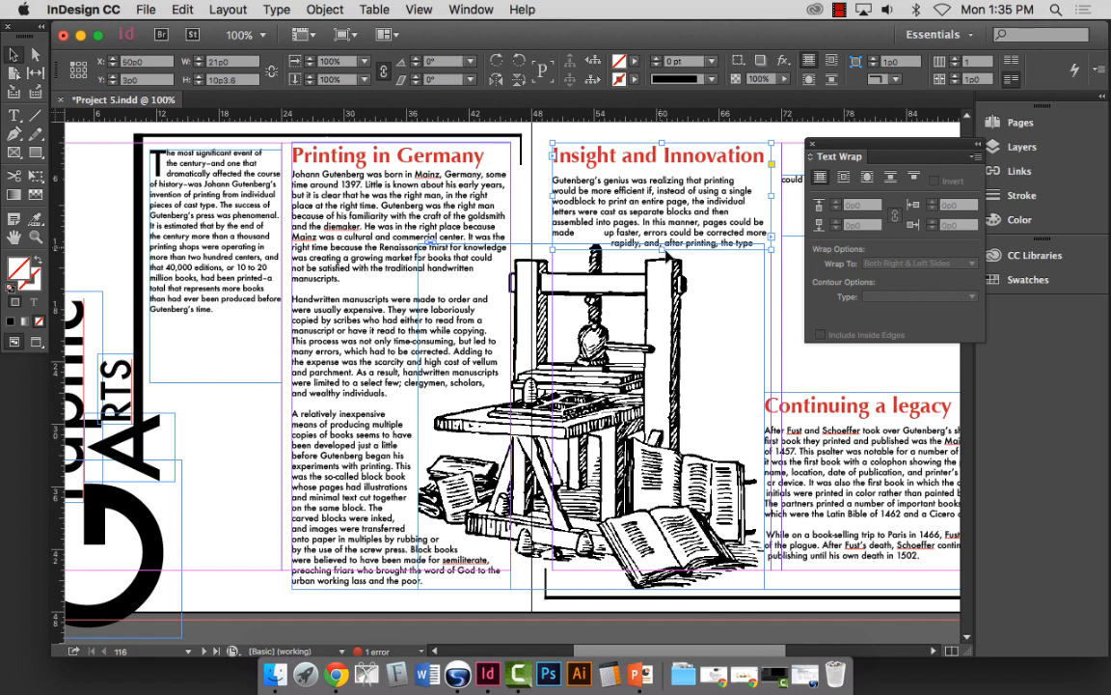
scroll(318, 196, "right", 4)
Step: Set the Insight and Innovation text frame to ignore text wrap, with the preview on, and apply the frame options
left_click(36, 236)
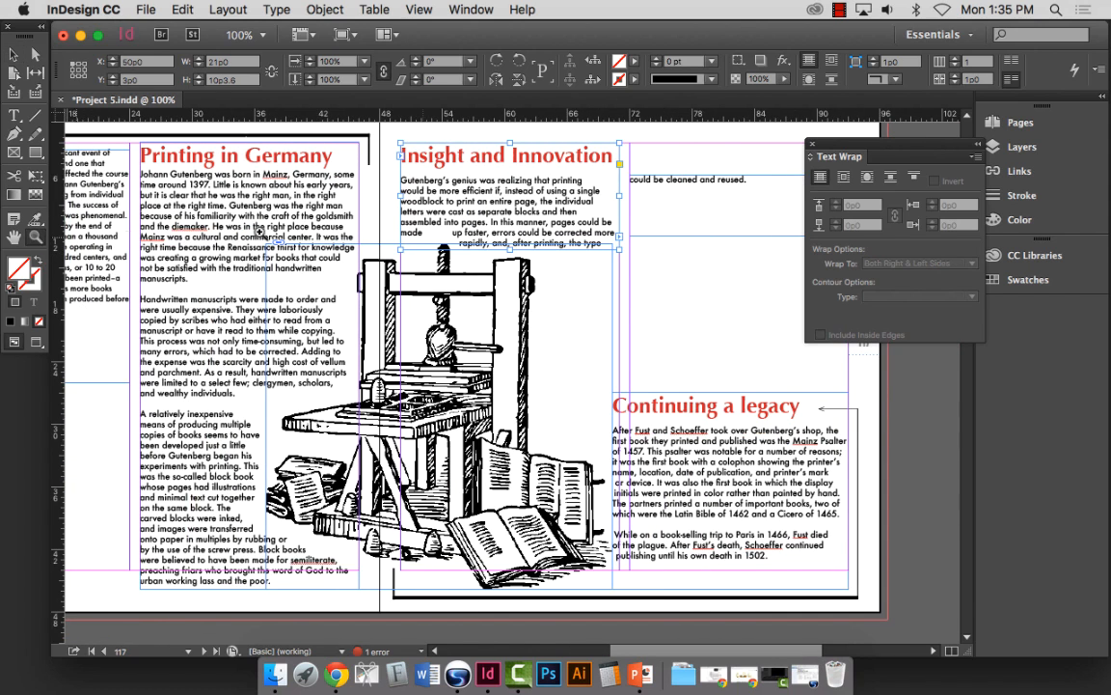
left_click_drag(393, 135, 710, 368)
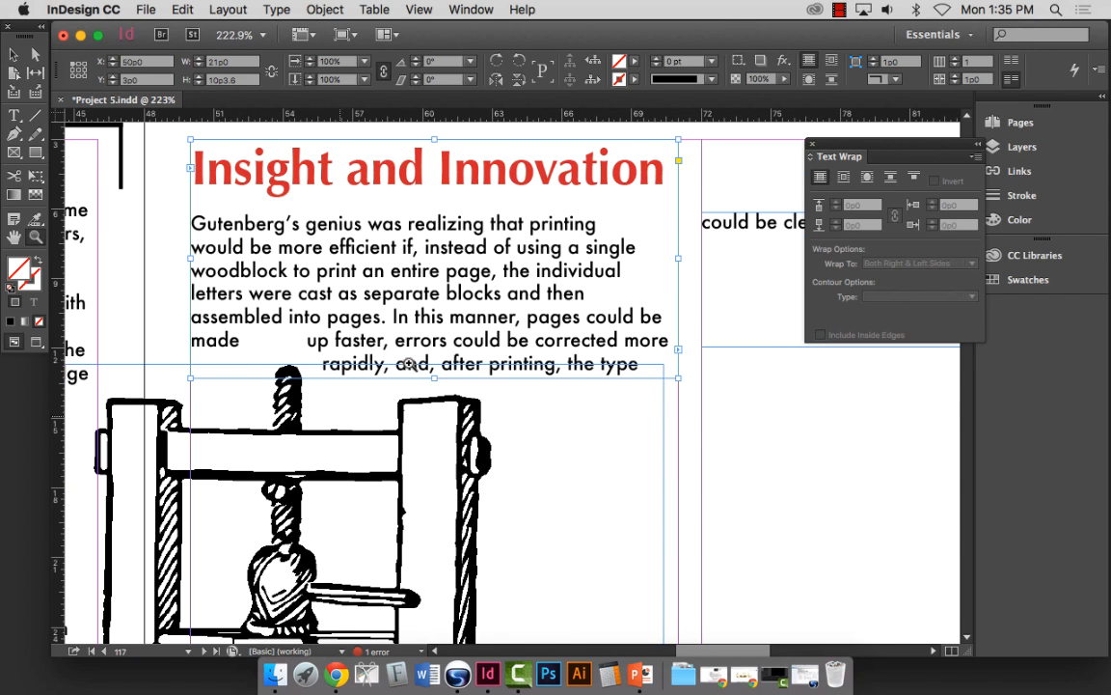
left_click(13, 55)
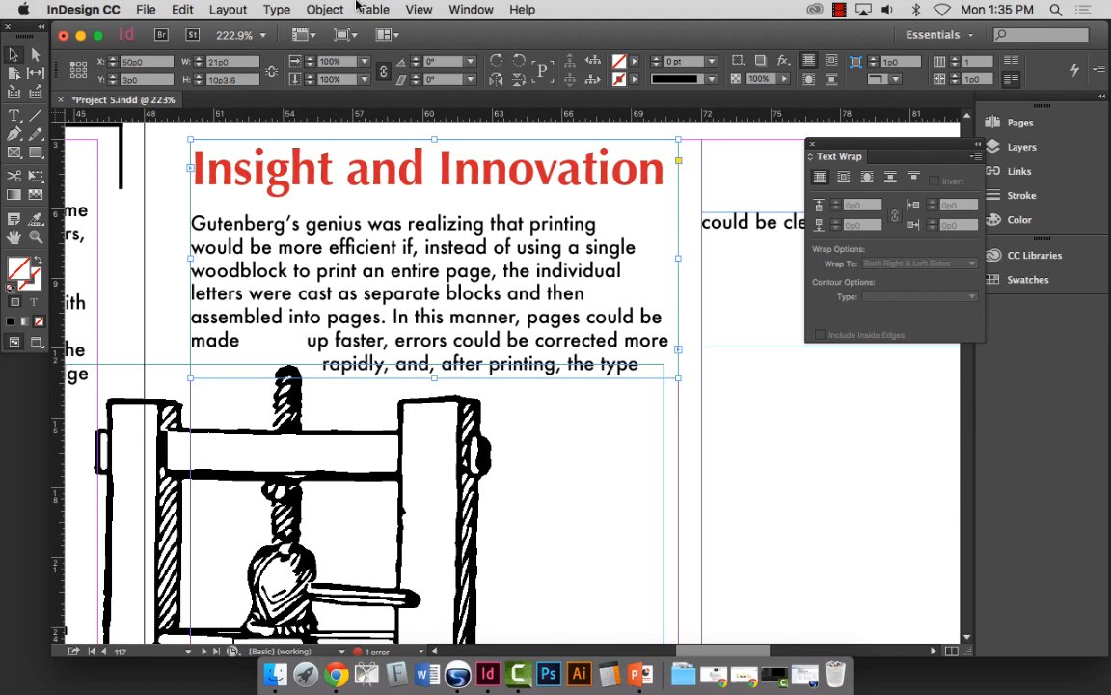
left_click(325, 10)
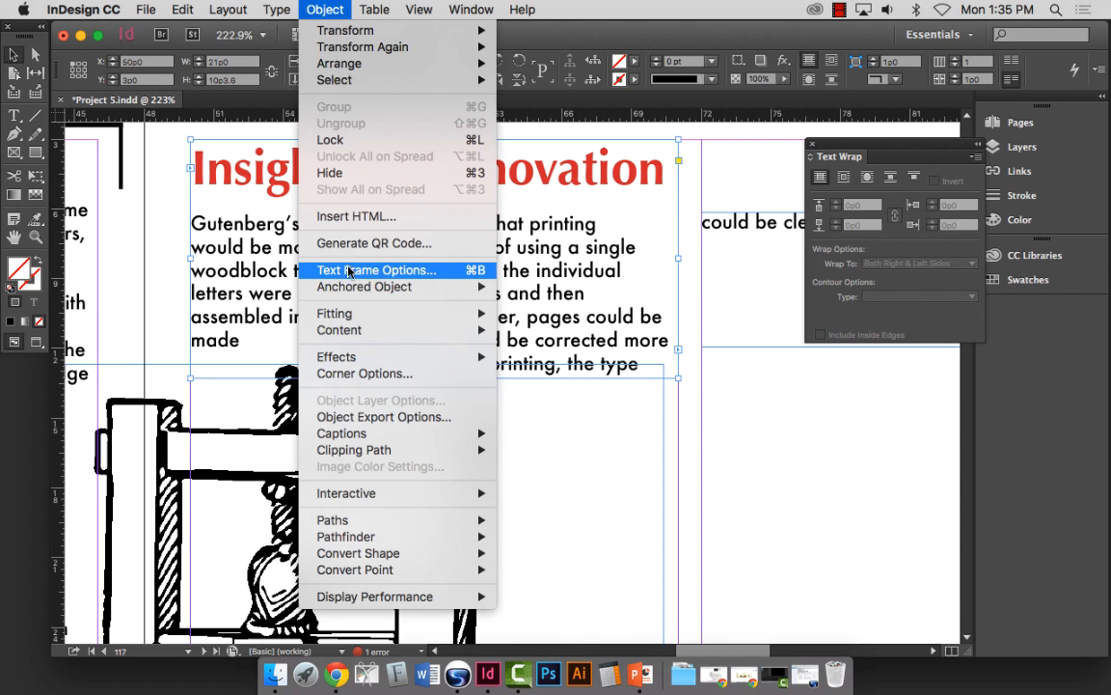
left_click(430, 275)
left_click_drag(478, 155, 524, 17)
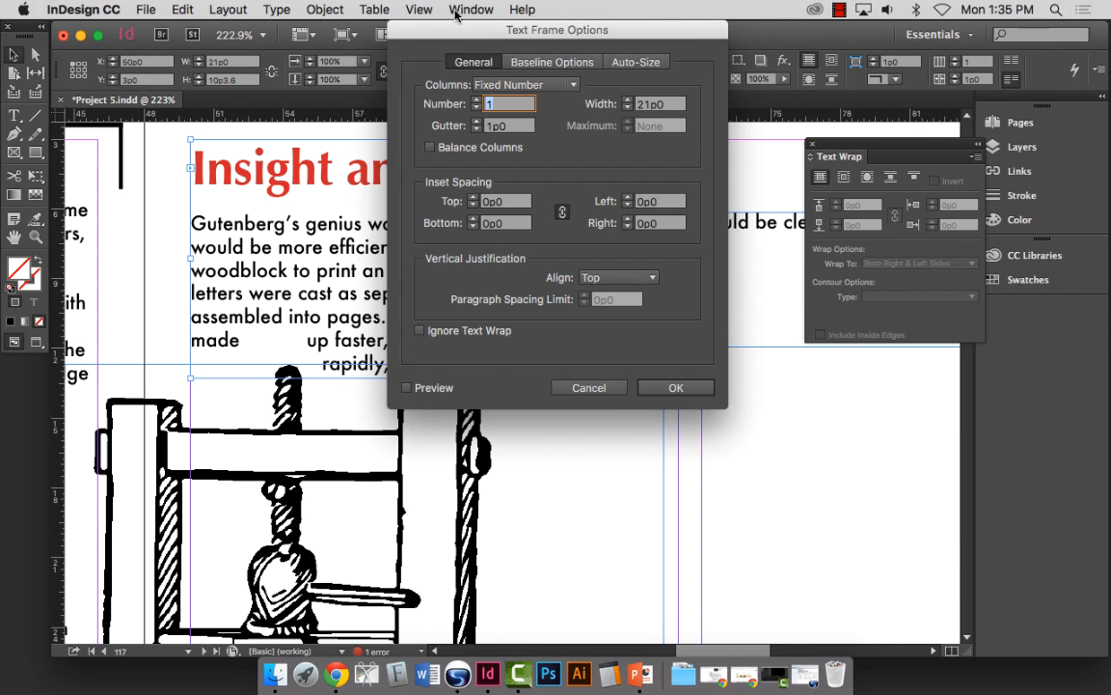
left_click_drag(449, 29, 656, 29)
left_click(612, 387)
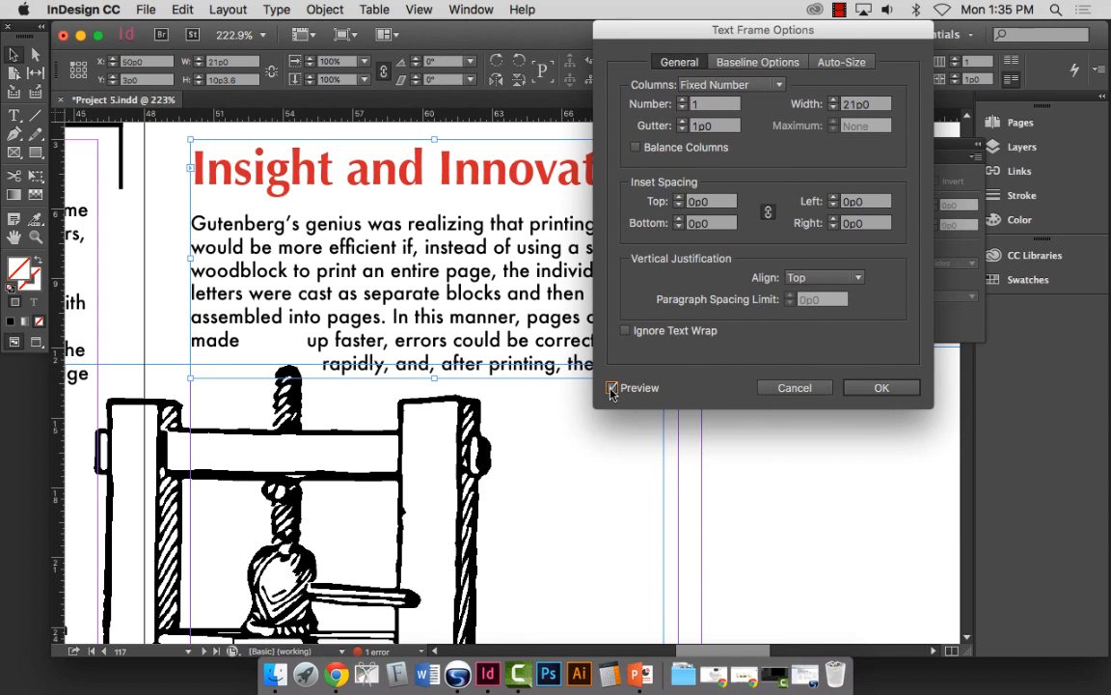
left_click(625, 331)
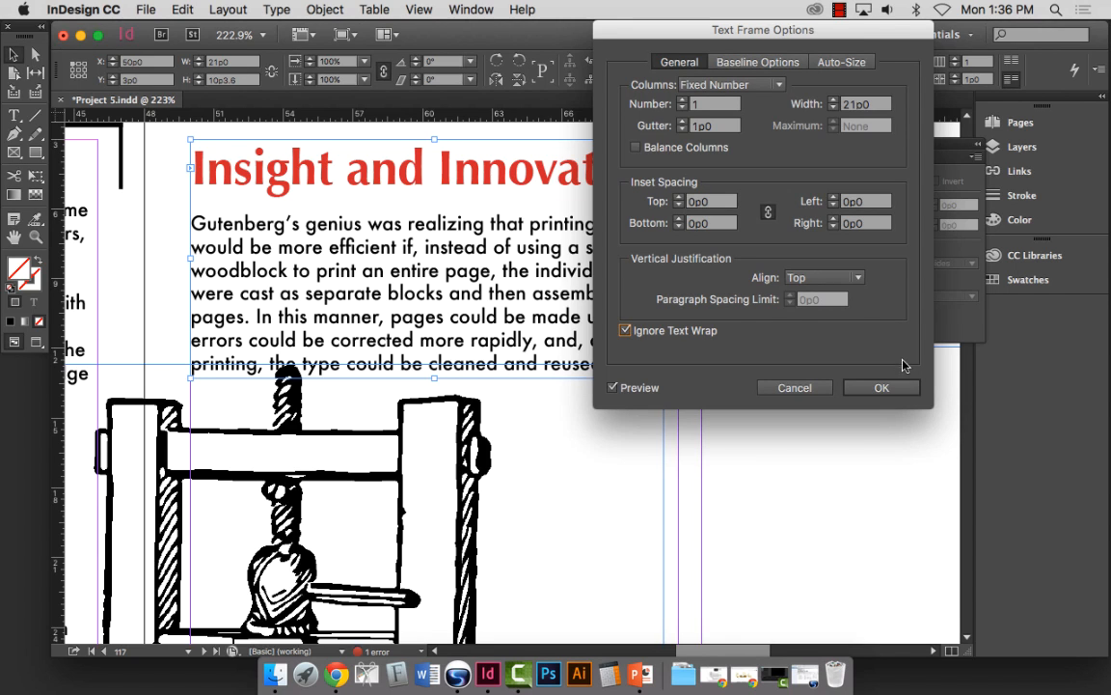
left_click(882, 388)
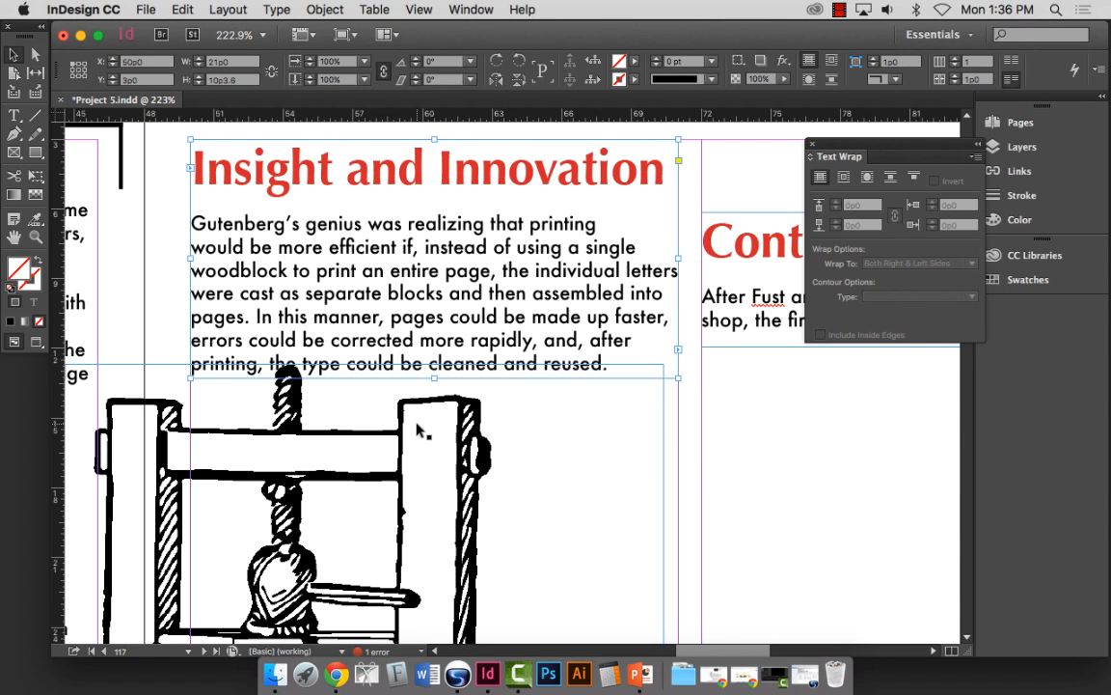
Step: Shrink the press image proportionally to about 32p8 by 32p7 so its top edge meets the Insight and Innovation frame's lower edge
key("super+minus")
key("super+minus")
key("super+minus")
scroll(421, 426, "down", 5)
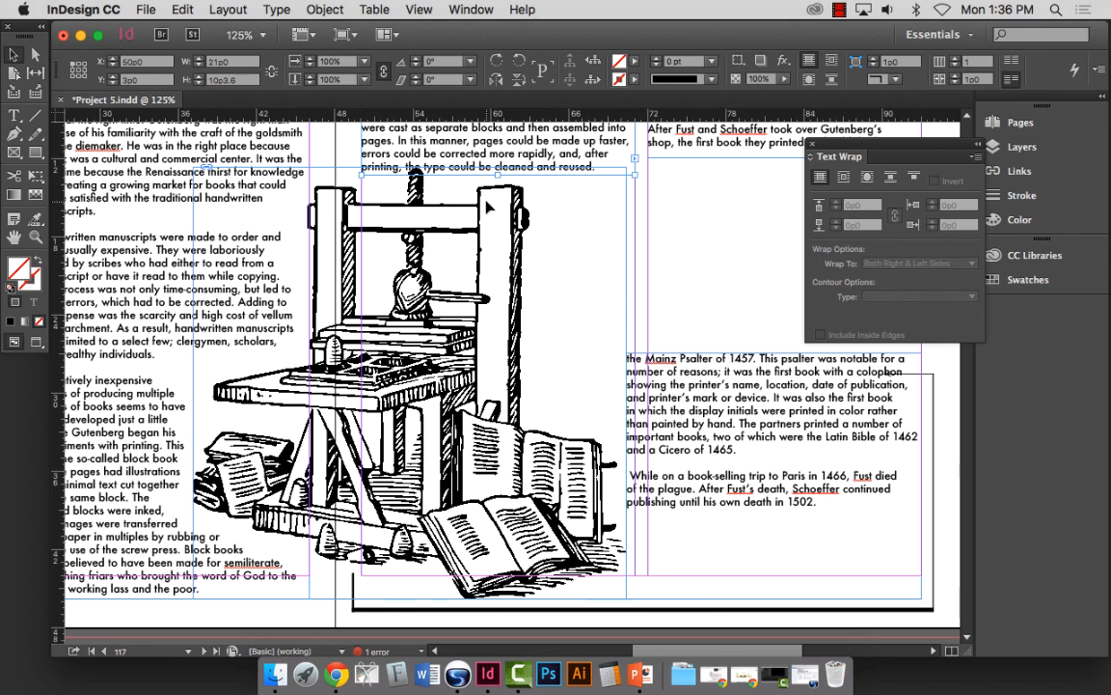
left_click(442, 189)
right_click(627, 167)
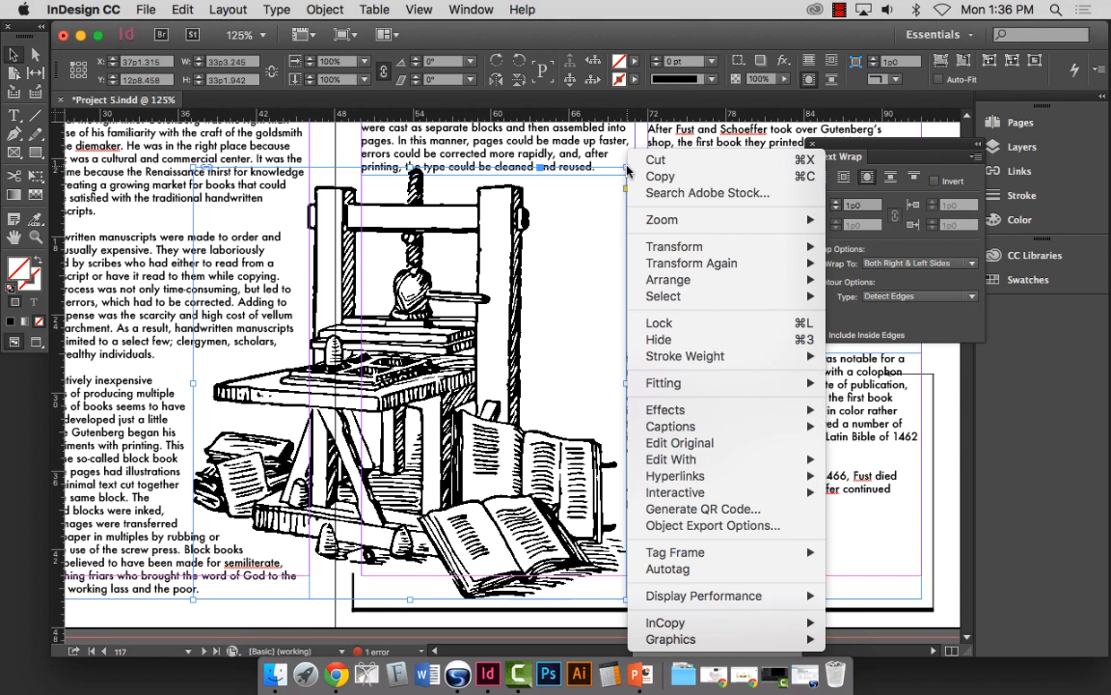
left_click(553, 251)
scroll(653, 257, "up", 5)
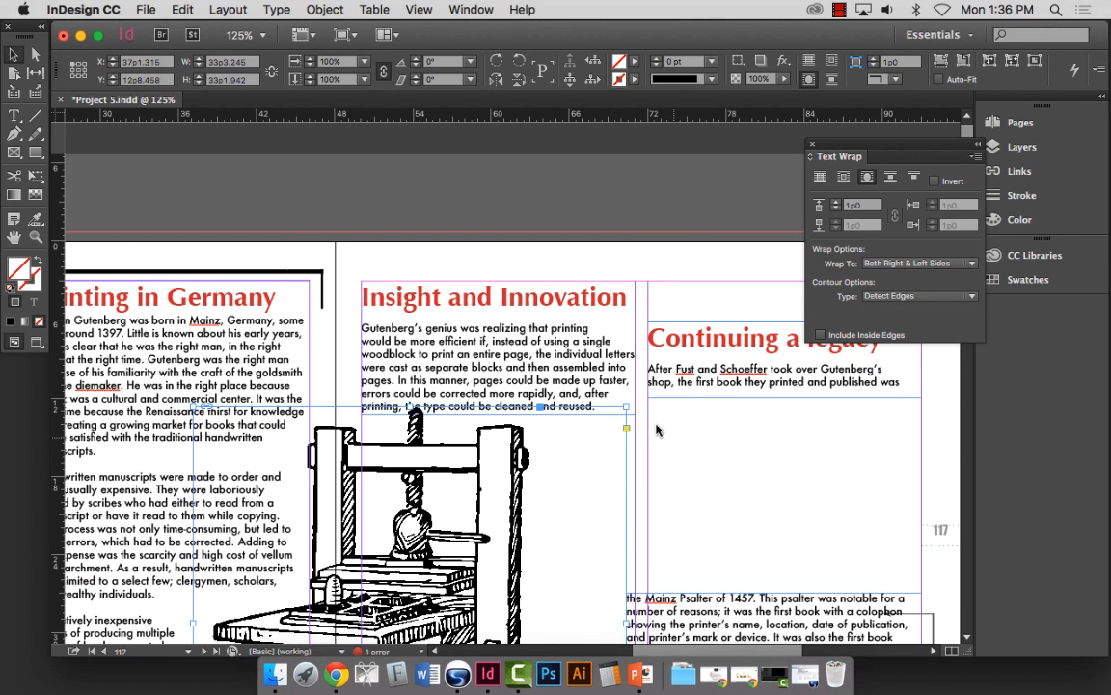
mouse_move(622, 417)
left_mouse_down()
mouse_move(603, 436)
mouse_move(618, 415)
left_mouse_up()
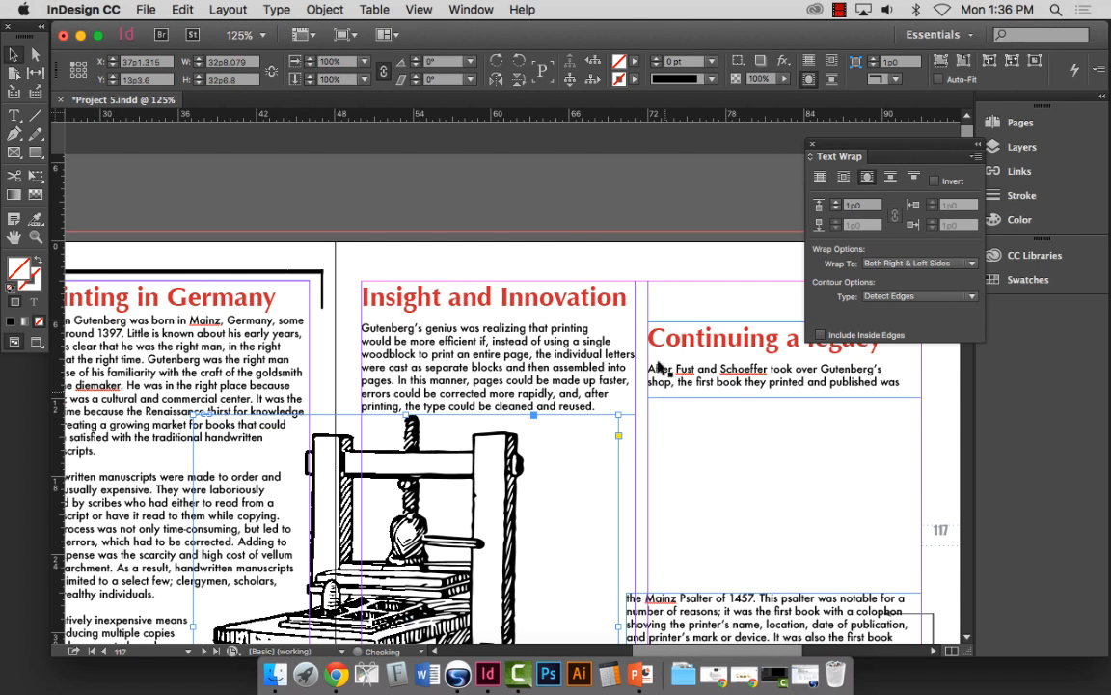
left_click(585, 189)
Step: Examine the whole spread and, close up, how the Printing in Germany text wraps beside the press
key("super+minus")
key("super+minus")
key("super+minus")
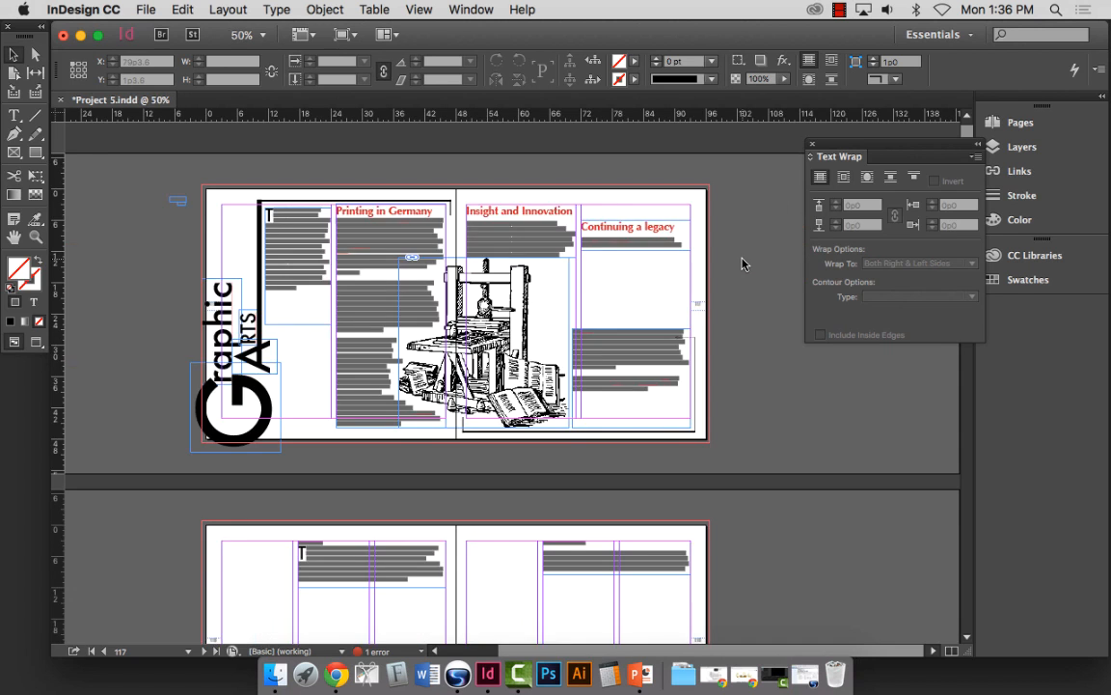
left_click(37, 237)
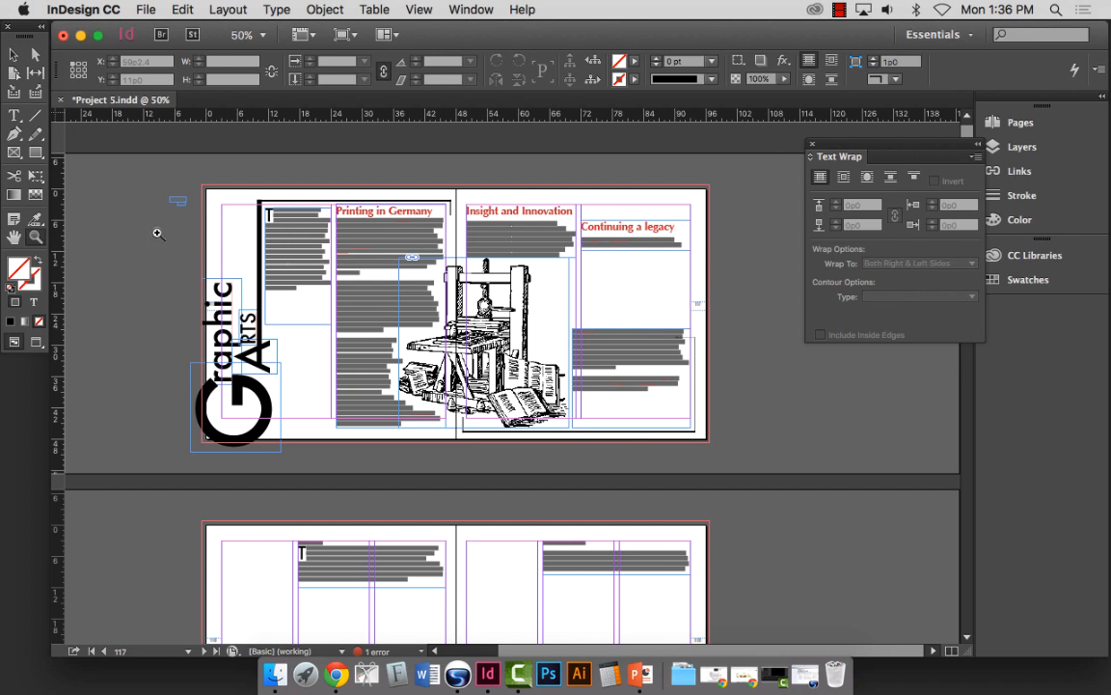
left_click_drag(286, 241, 638, 446)
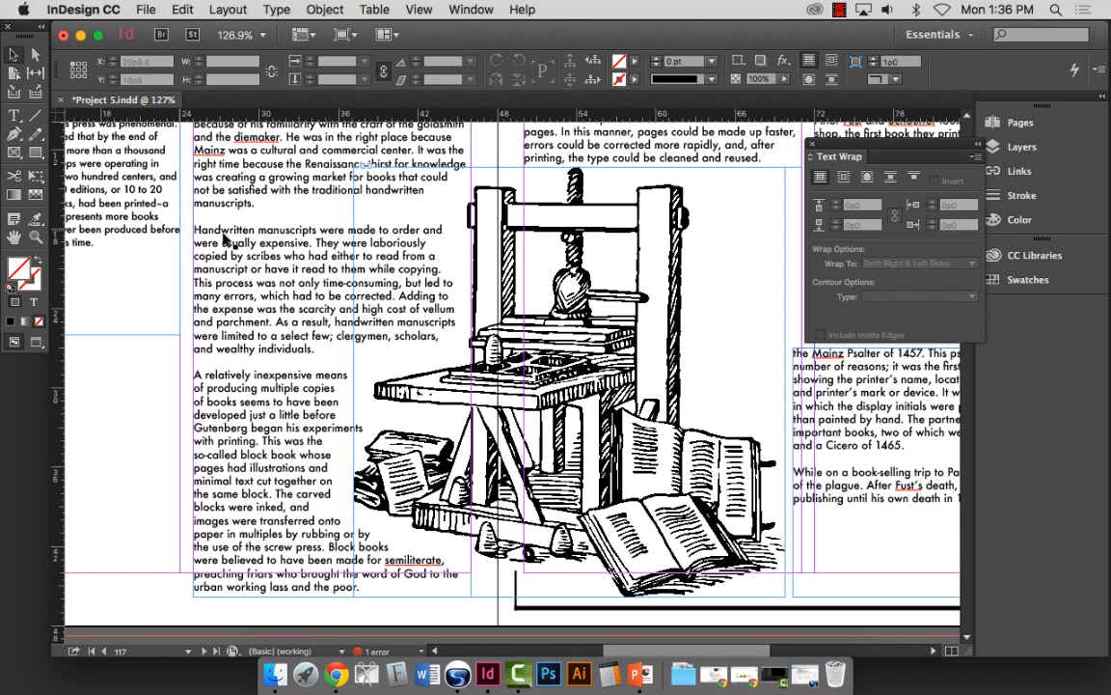
left_click(38, 133)
left_click(13, 113)
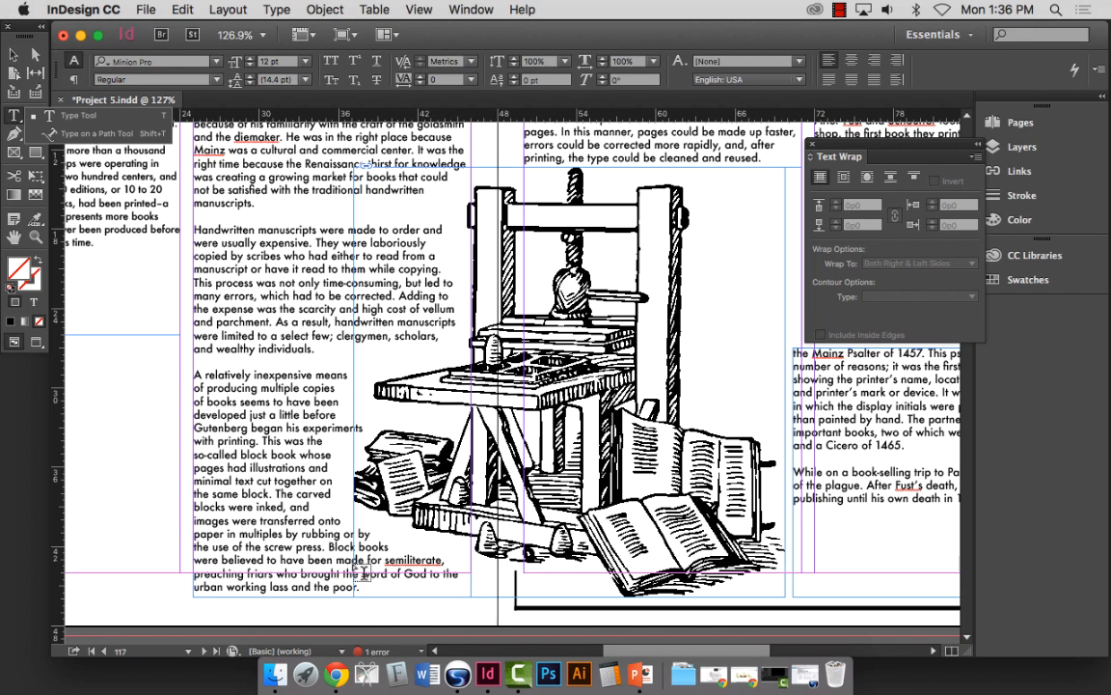
left_click(233, 334)
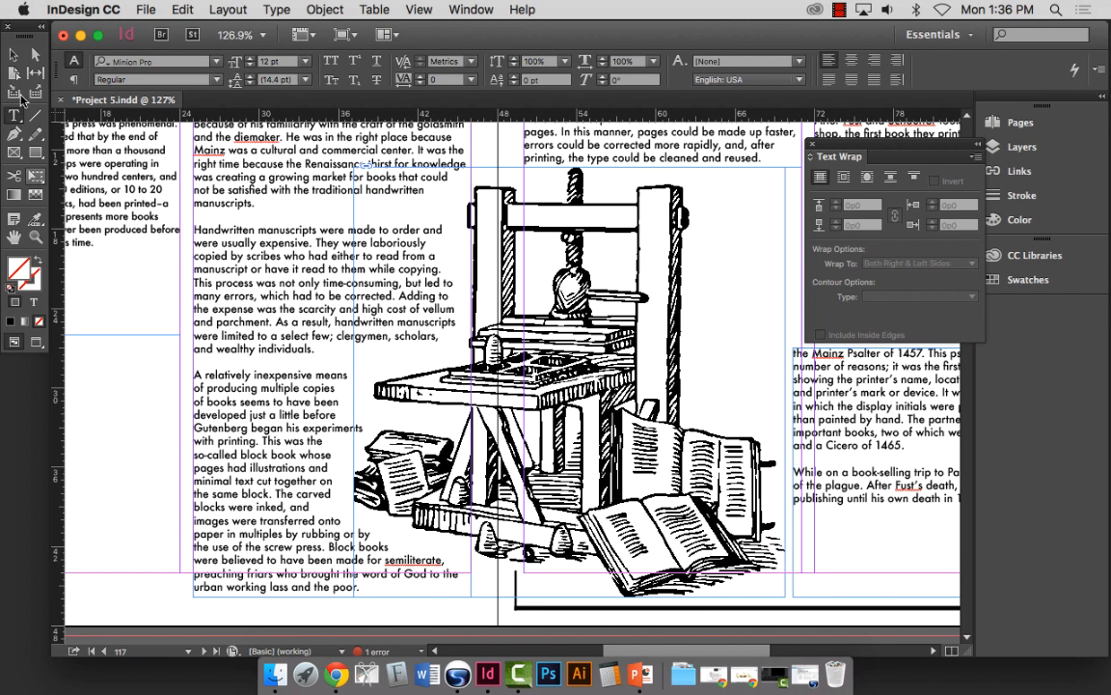
left_click(20, 58)
key("super+1")
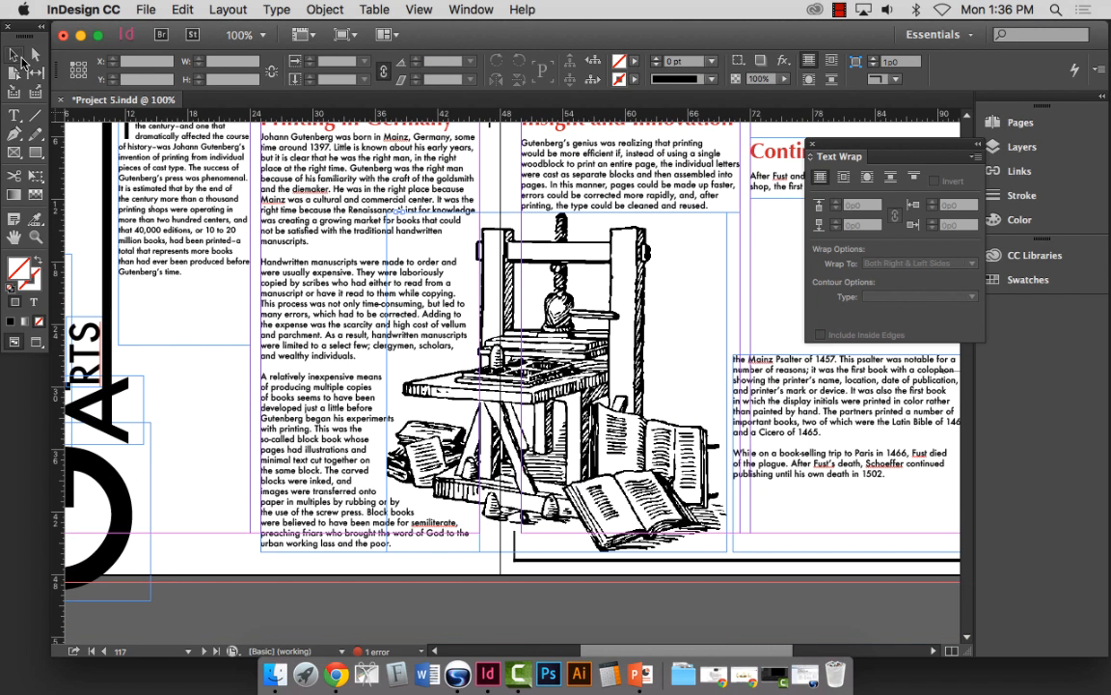
Step: Justify the three Printing in Germany body paragraphs with the last line aligned left
left_click(14, 115)
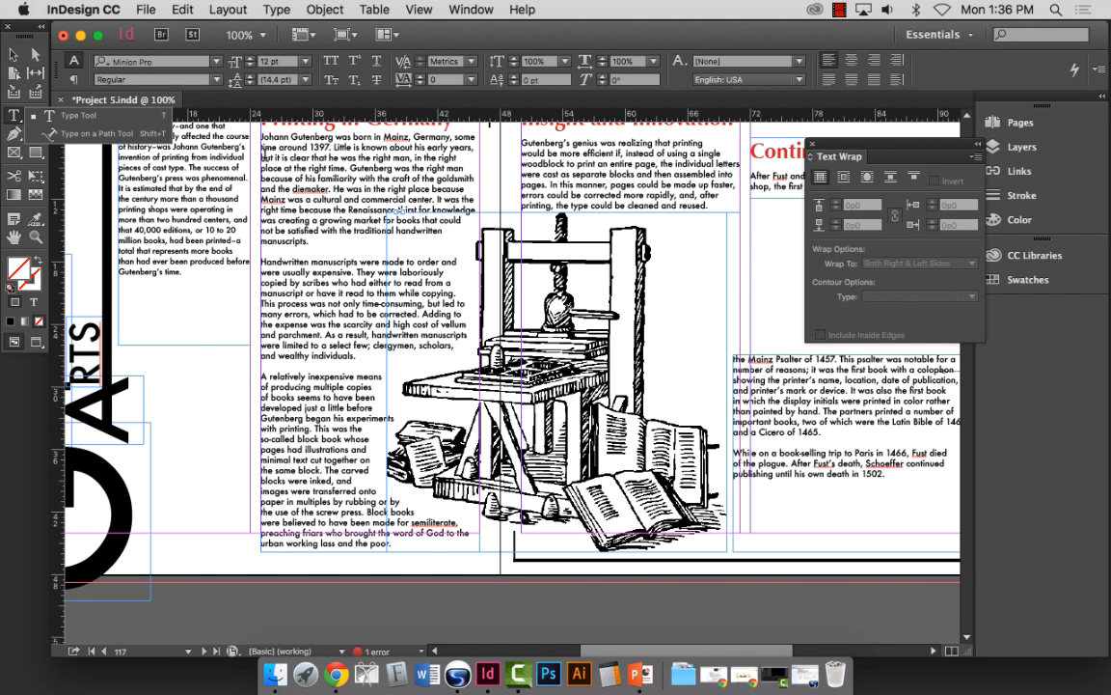
left_click_drag(264, 137, 478, 552)
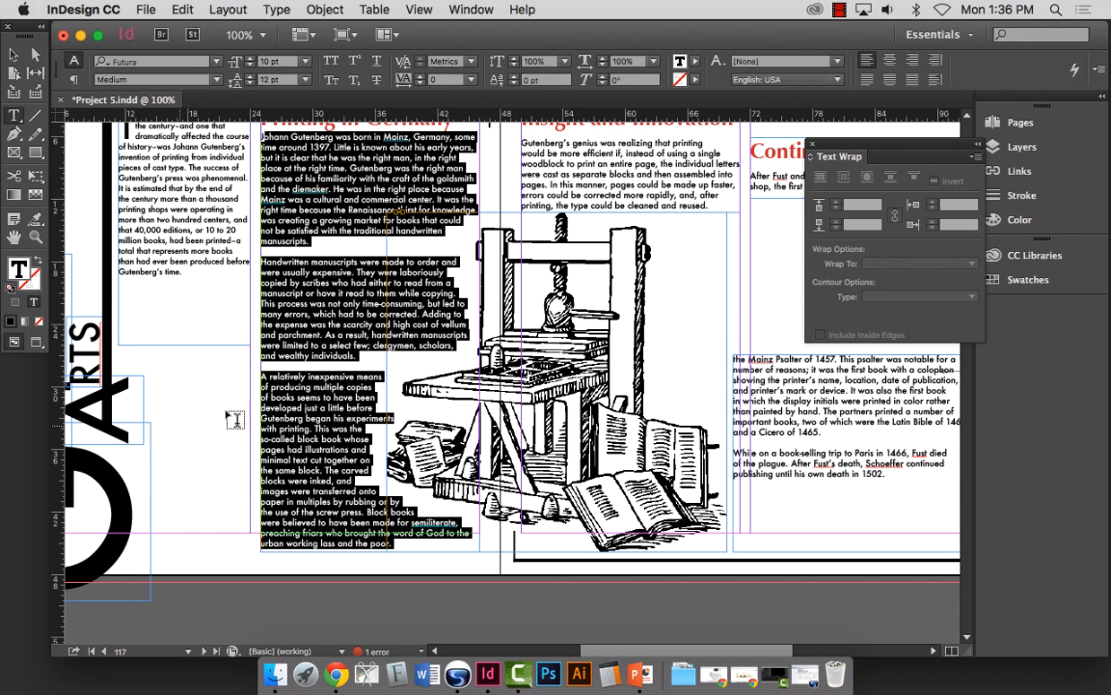
left_click(458, 342)
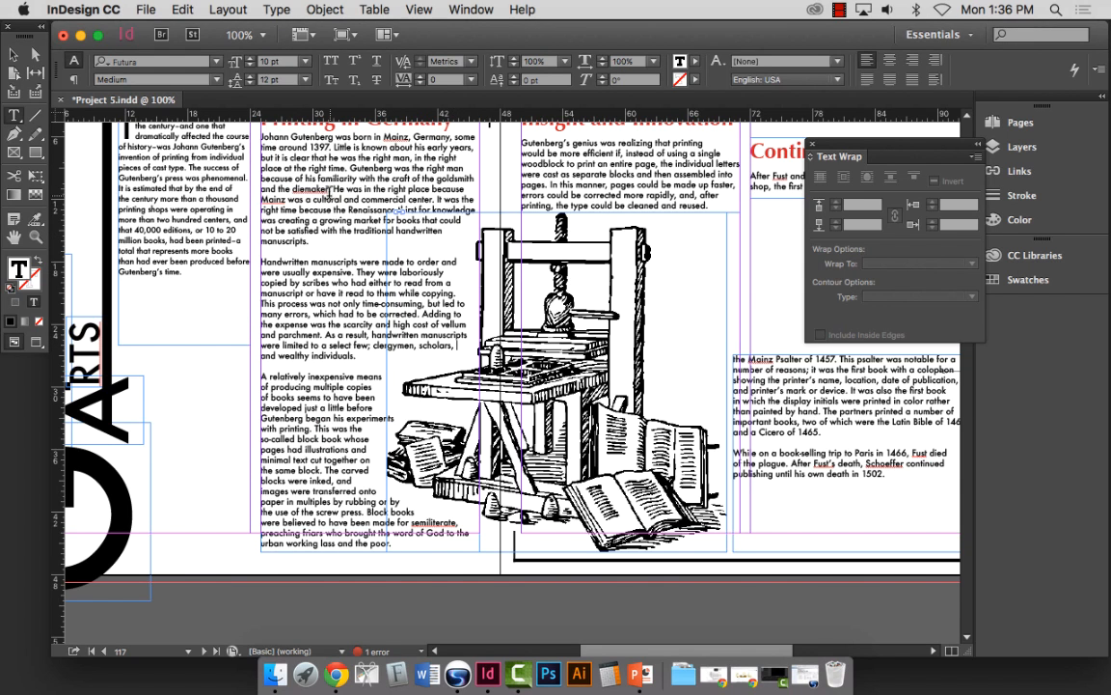
left_click_drag(256, 123, 488, 551)
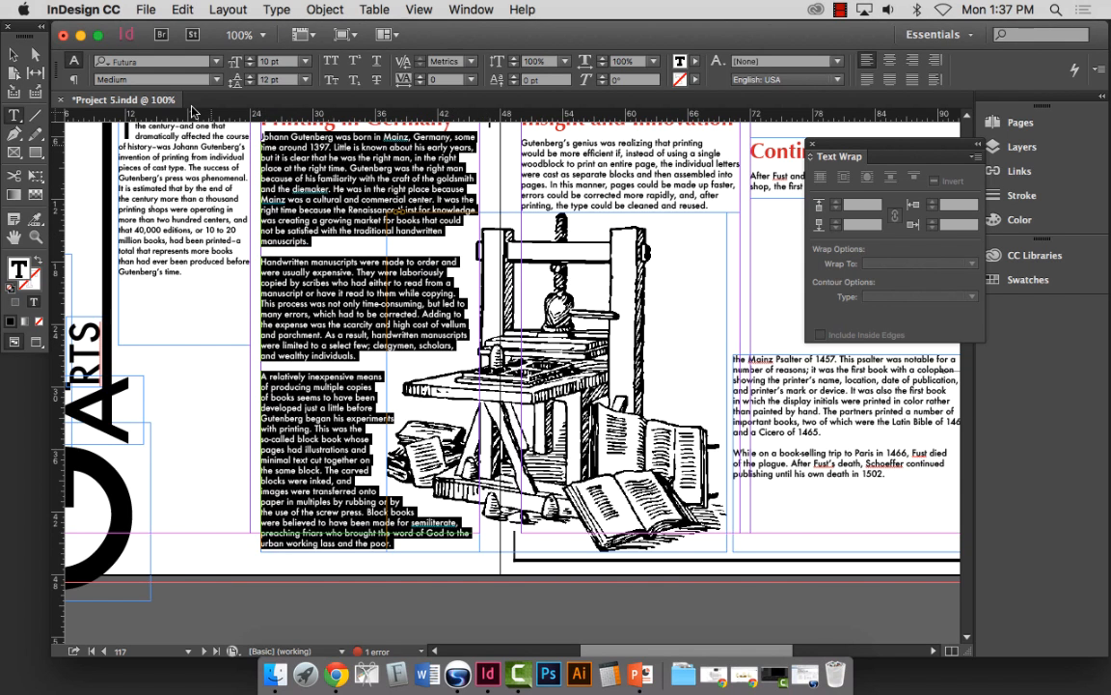
left_click(73, 78)
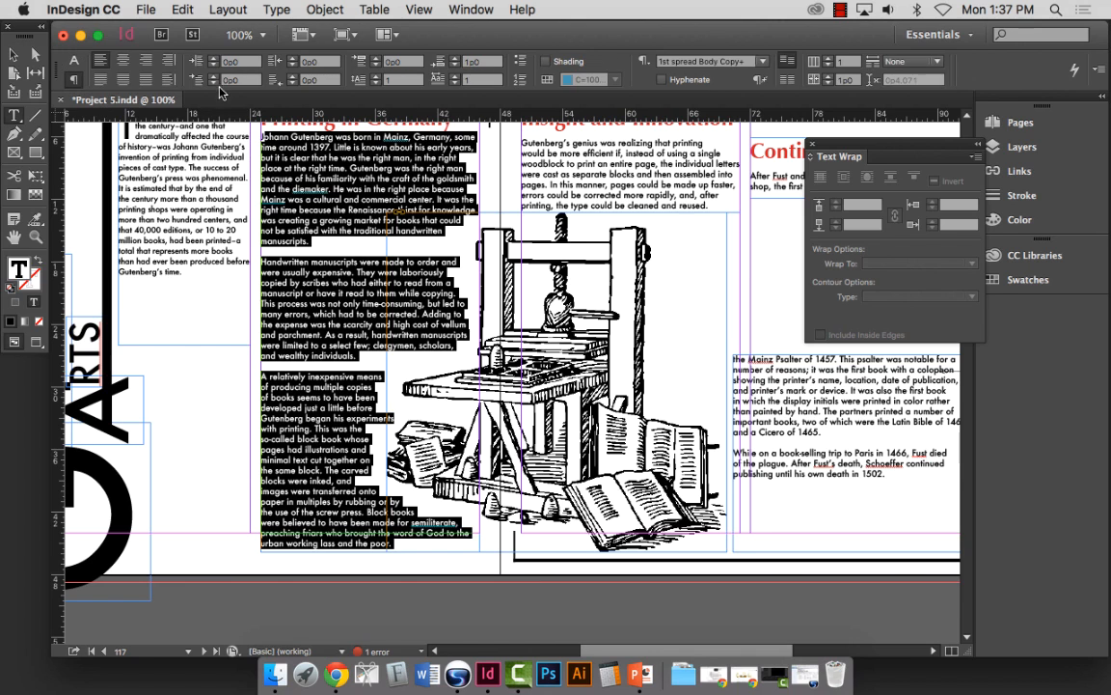
left_click(100, 79)
left_click(13, 56)
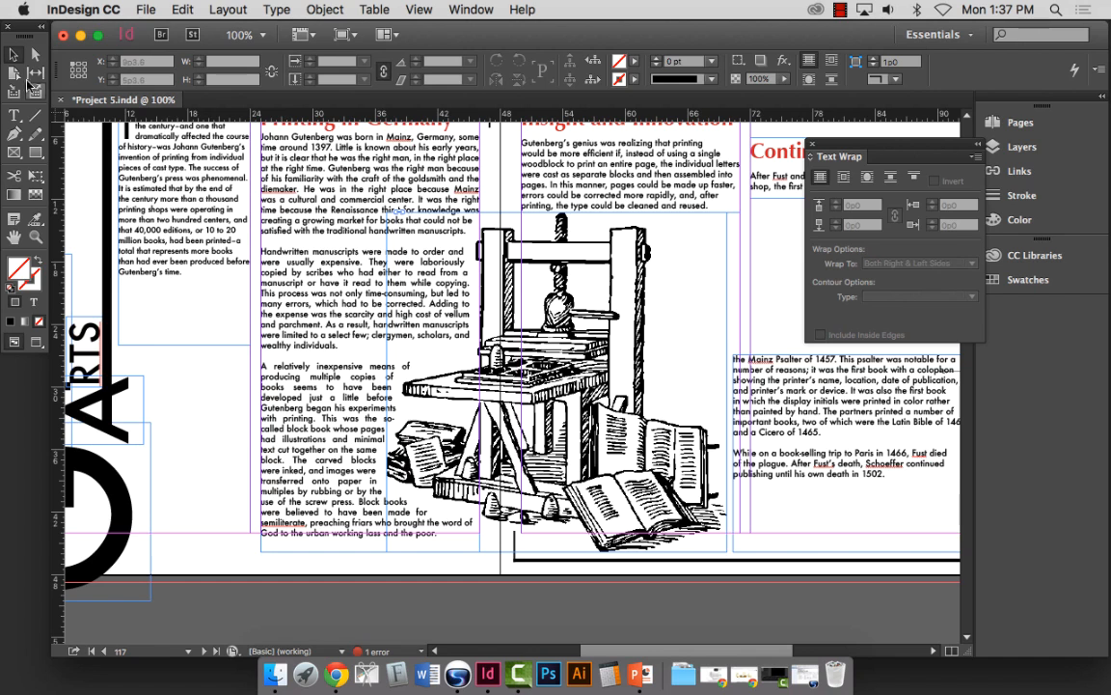
Step: Preview the page without frame edges and guides, and examine the Printing in Germany column beside the press
key("w")
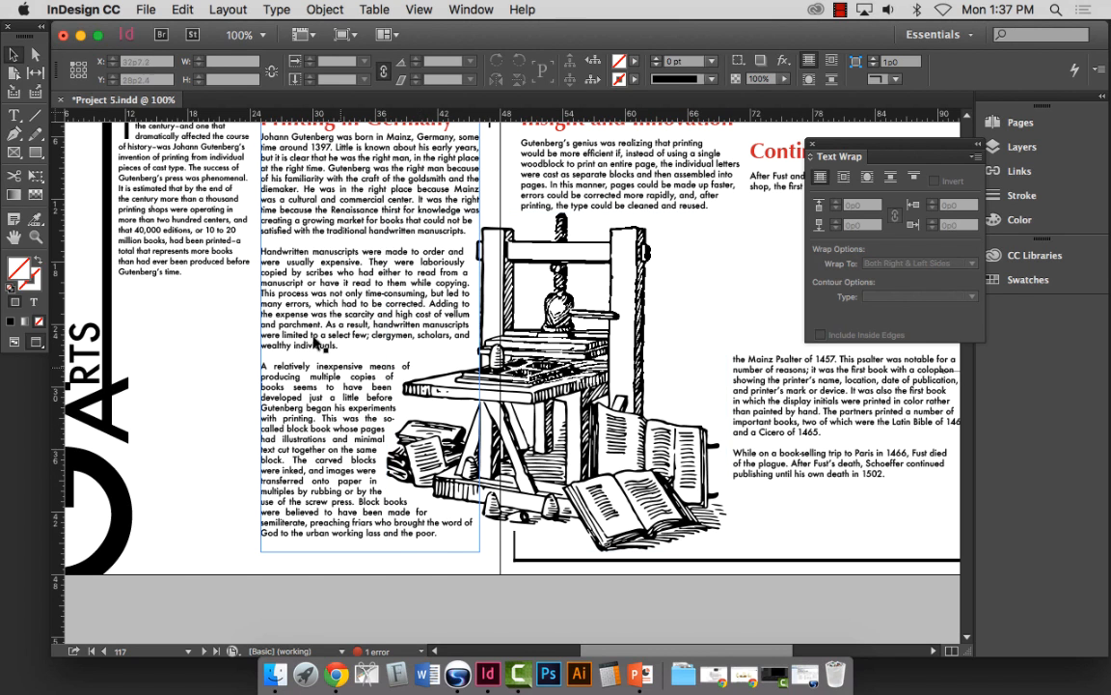
scroll(347, 391, "down", 2)
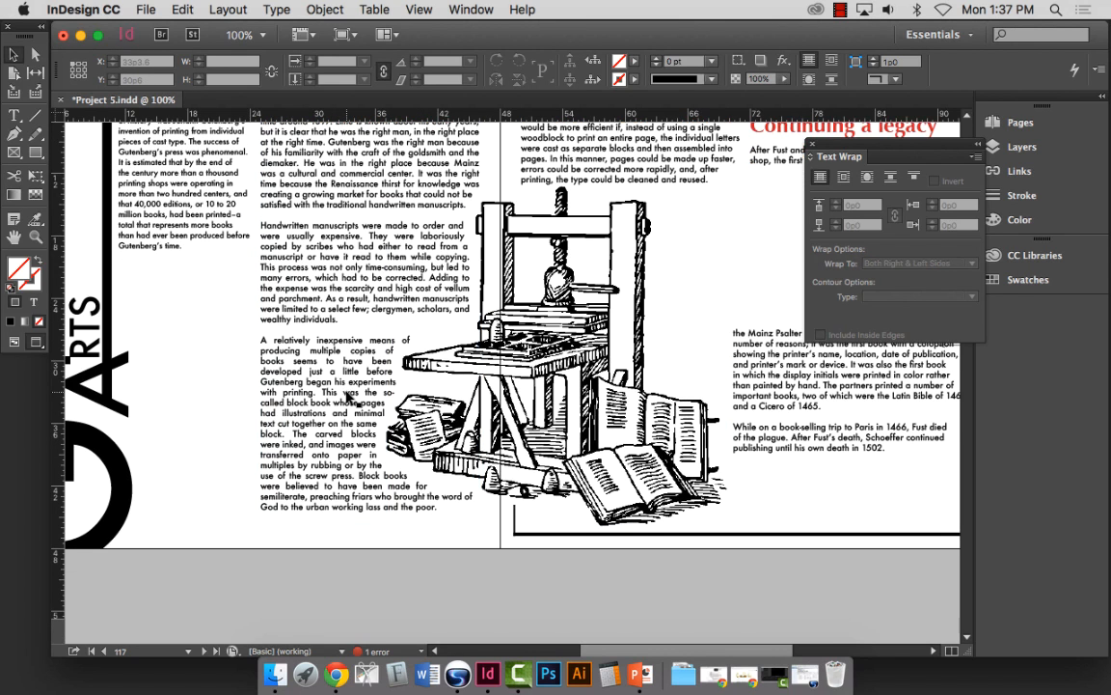
scroll(349, 396, "up", 5)
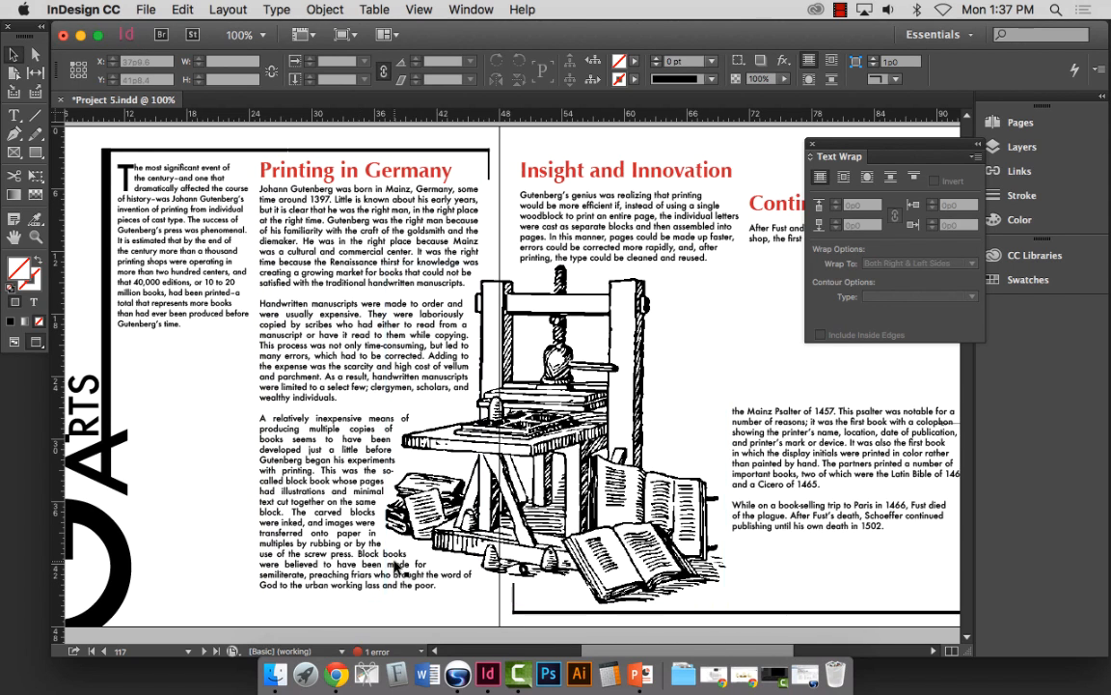
Step: Justify all the text of the linked story across pages 116-117 with the last line aligned left
scroll(242, 405, "right", 1)
left_click(110, 241)
double_click(110, 241)
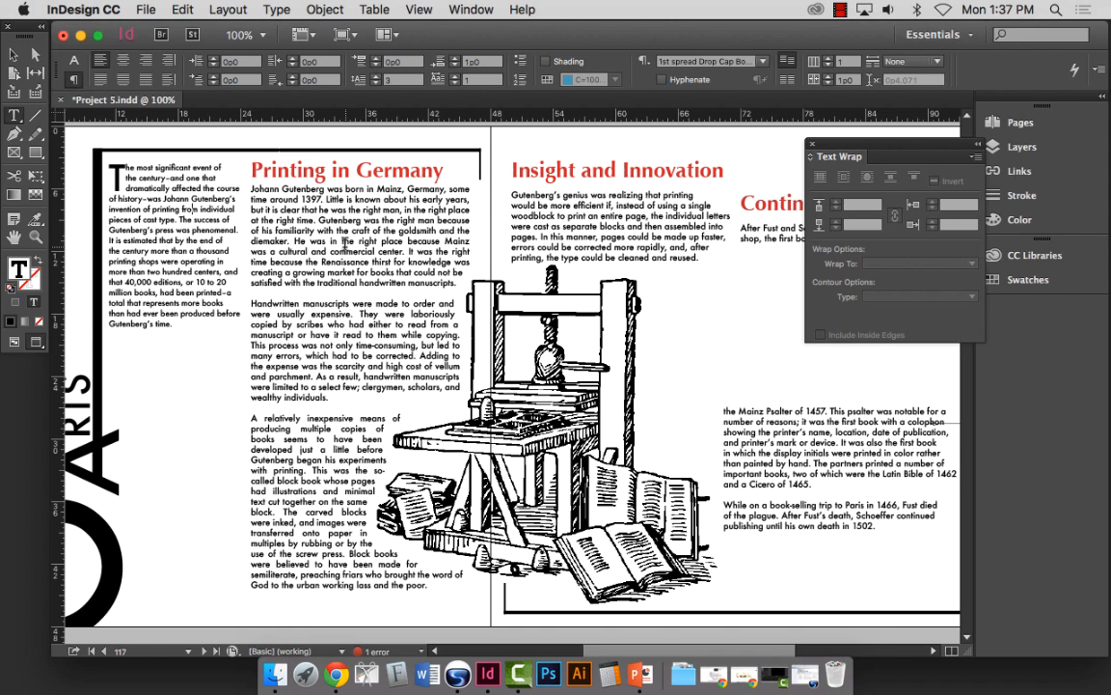
key("super+a")
left_click(100, 79)
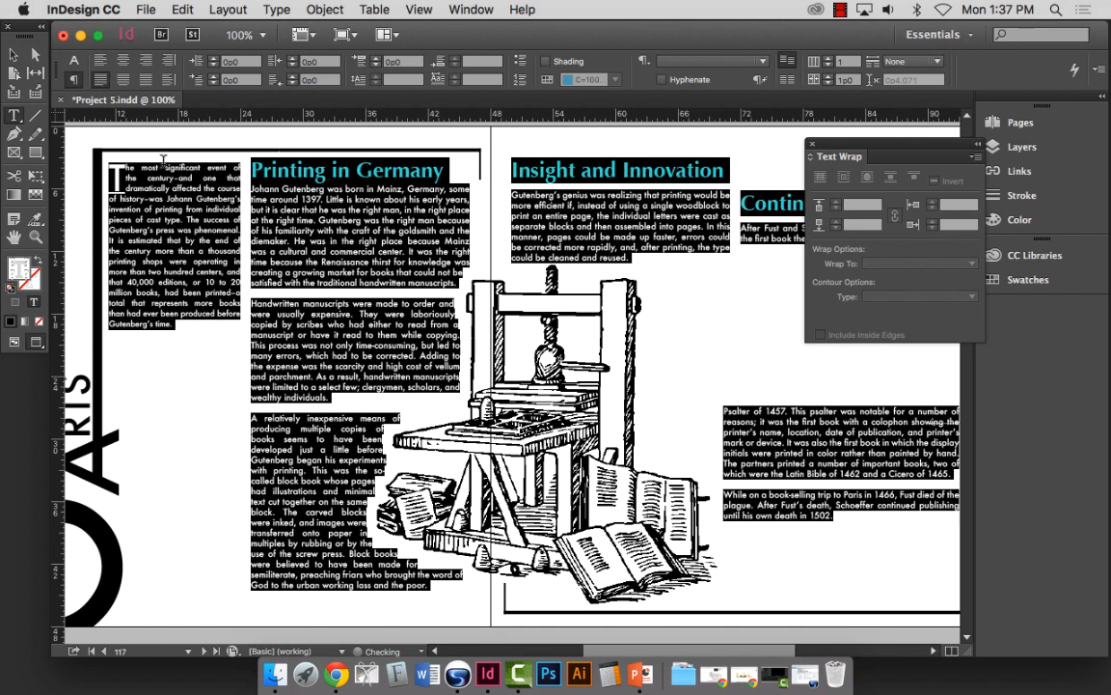
left_click(14, 55)
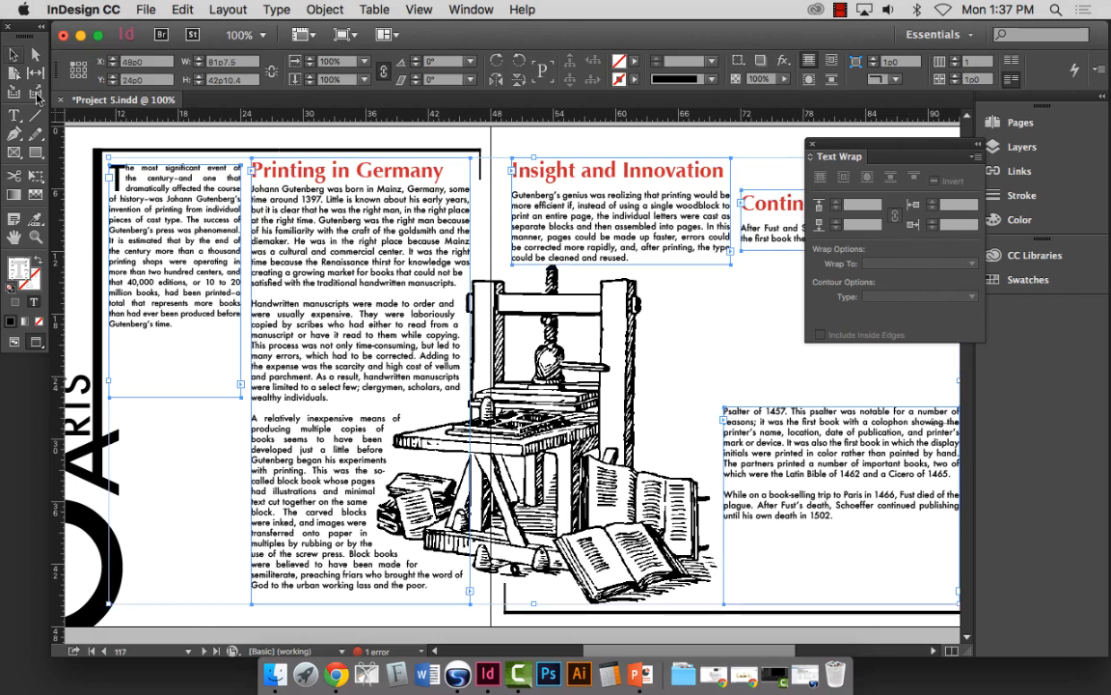
left_click(214, 620)
Step: Shorten the Insight and Innovation text frame to about 7p10 high so its last lines flow into the adjacent column's frame
scroll(550, 566, "right", 5)
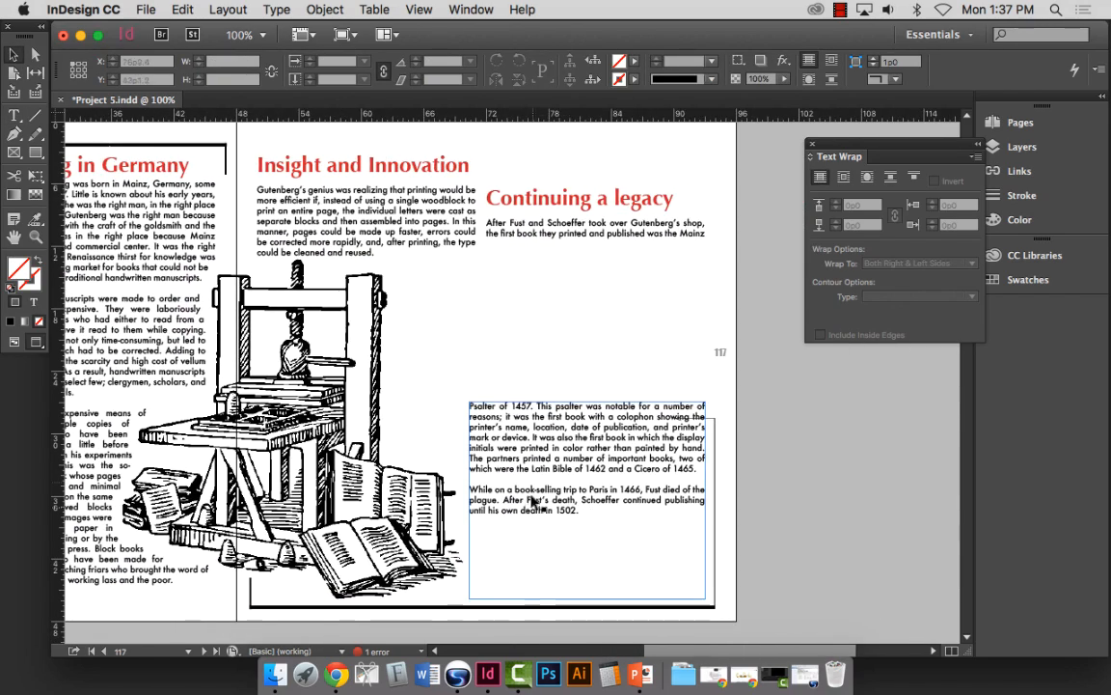
left_click(379, 255)
left_click_drag(368, 258, 334, 233)
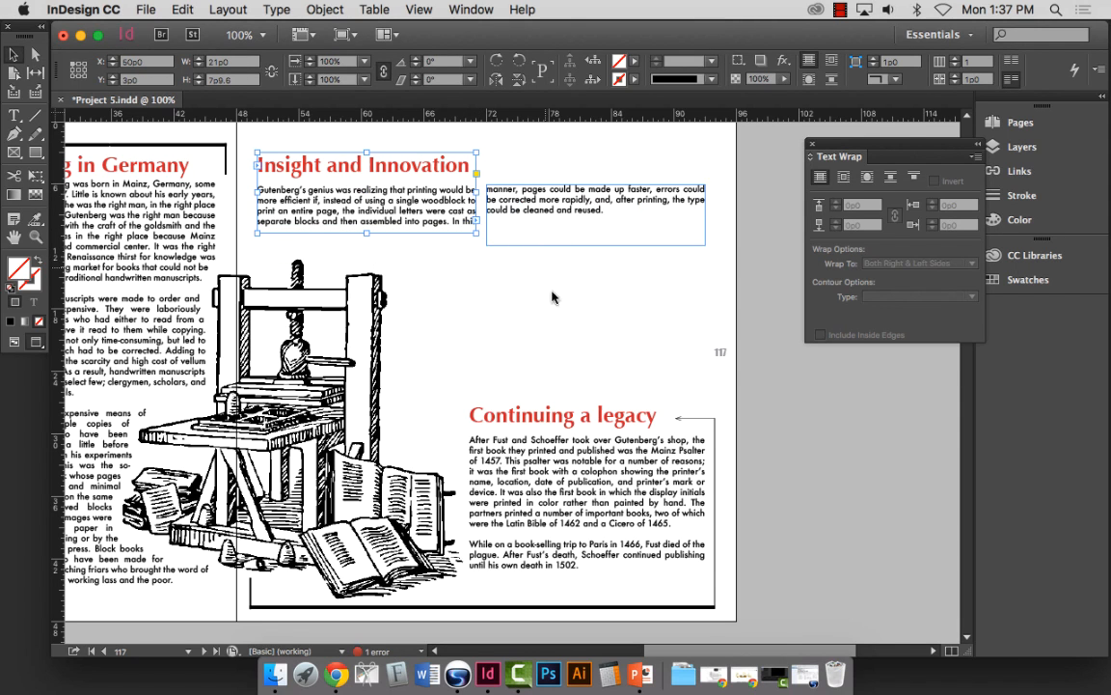
left_click(757, 467)
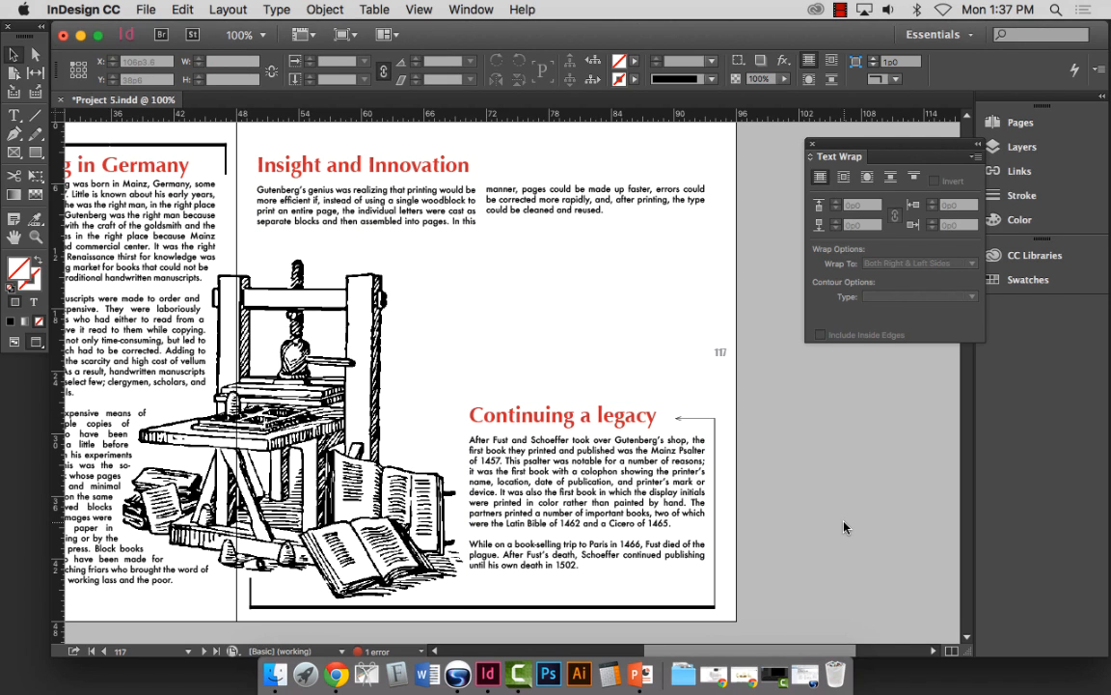
Step: Examine the complete layout of the spread on pages 116-117
key("super+minus")
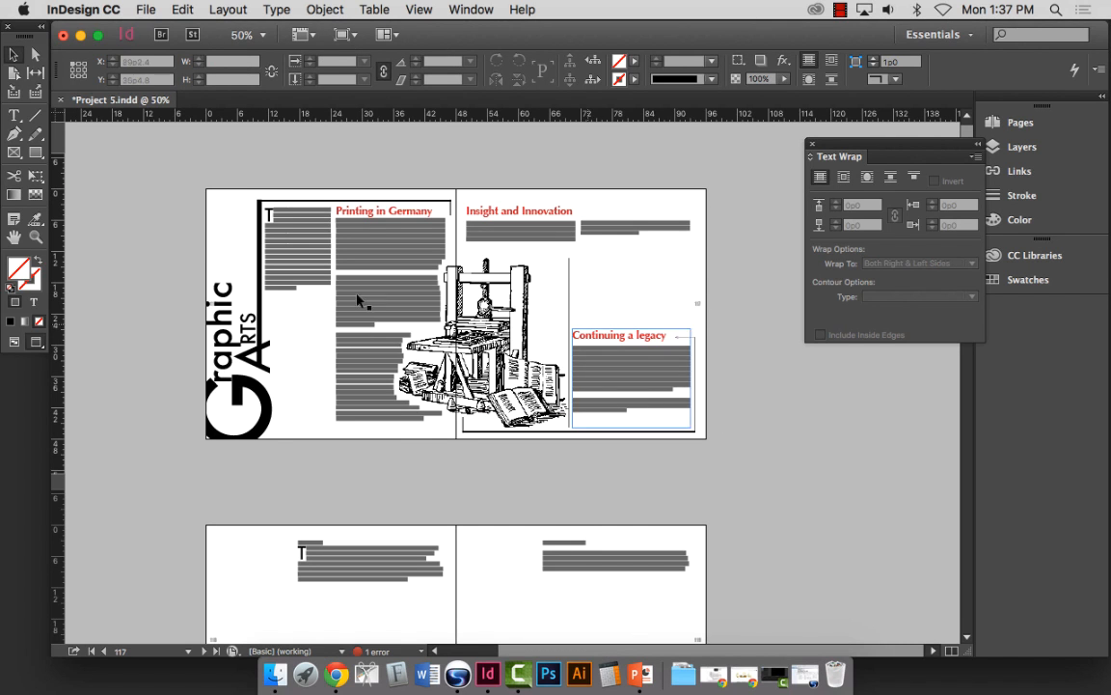
left_click(35, 236)
left_click_drag(177, 152, 761, 491)
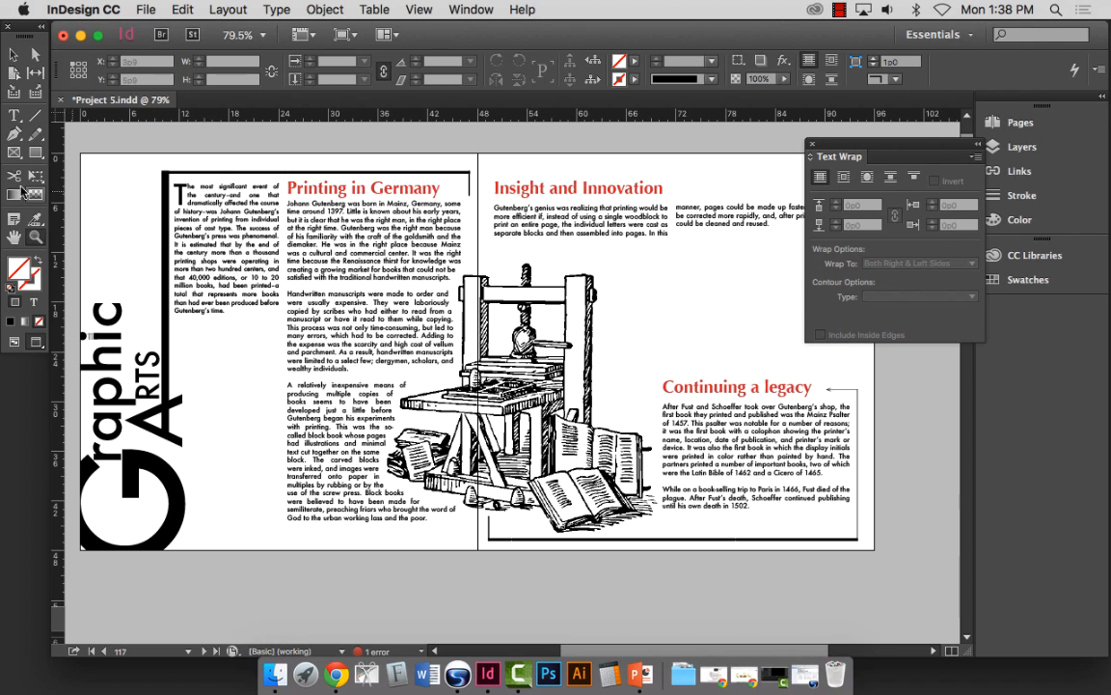
Step: Switch to Chrome and search Google for "Illustrated initial letter T" to find a decorative drop cap for the opening paragraph
left_click_drag(117, 137, 272, 240)
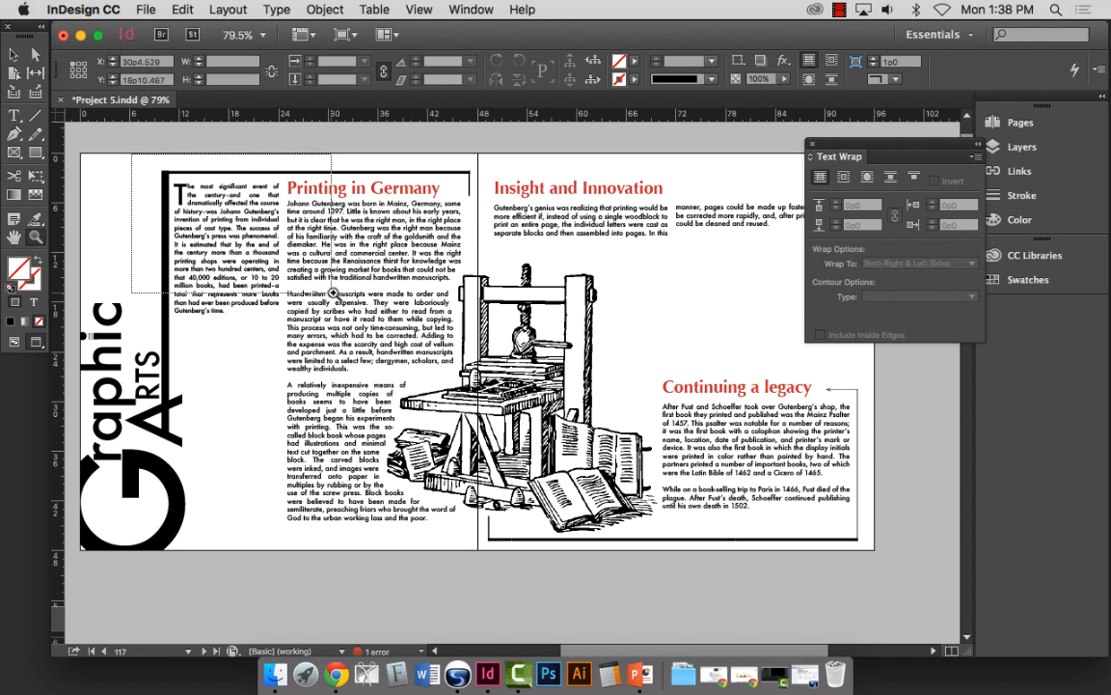
left_click(15, 115)
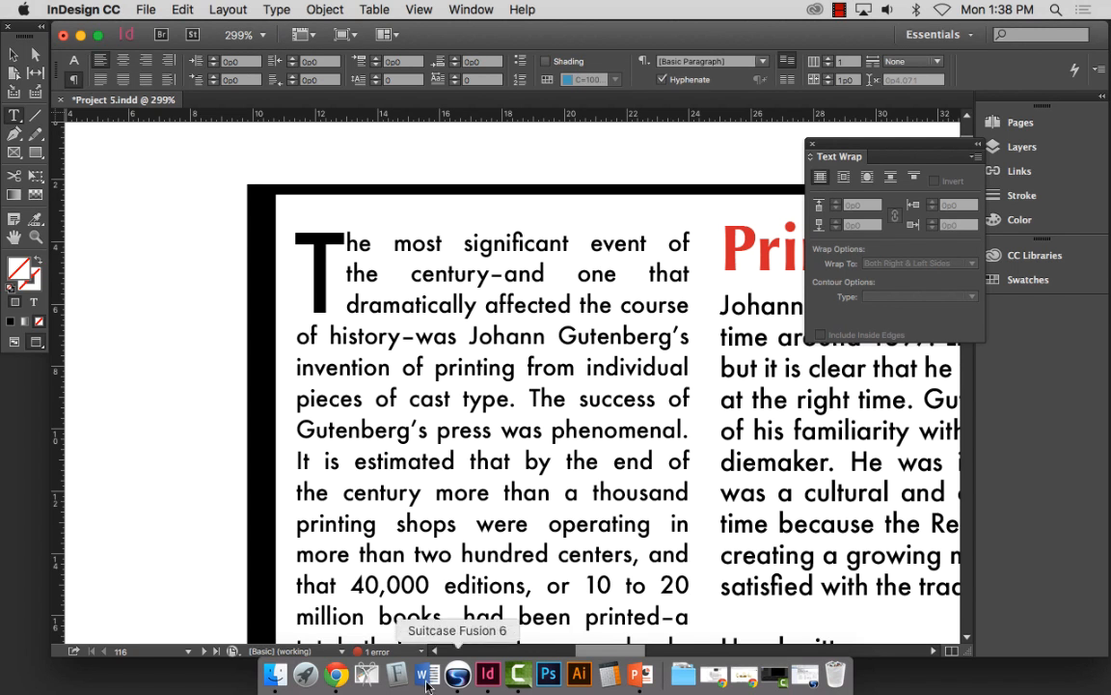
left_click(337, 673)
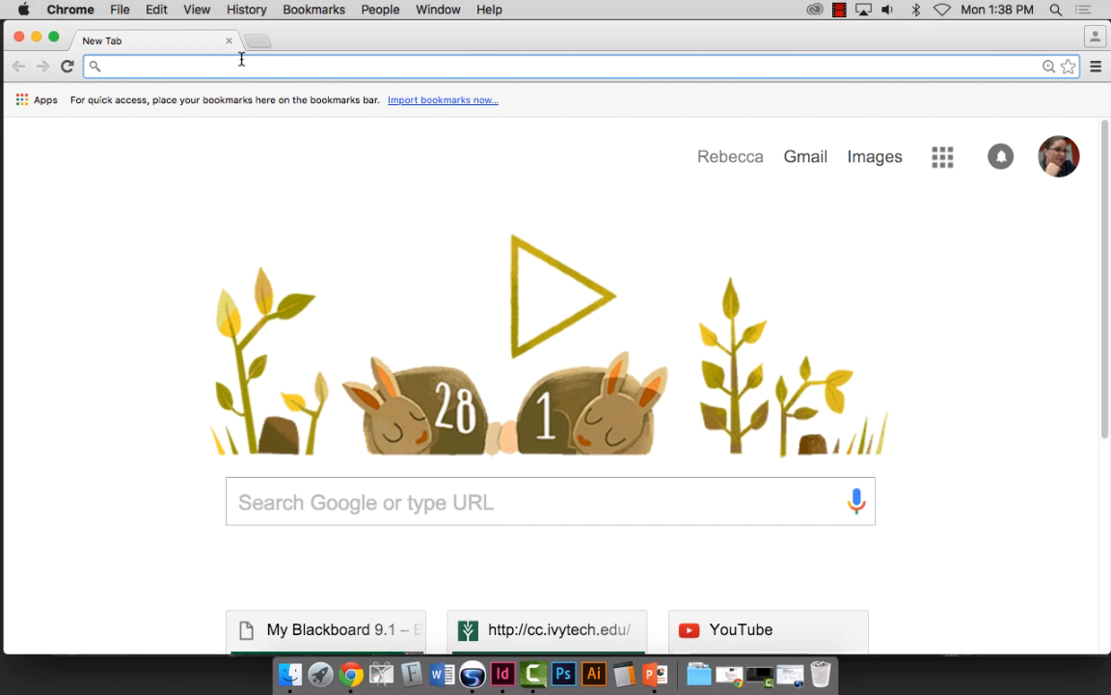
type("illustrate")
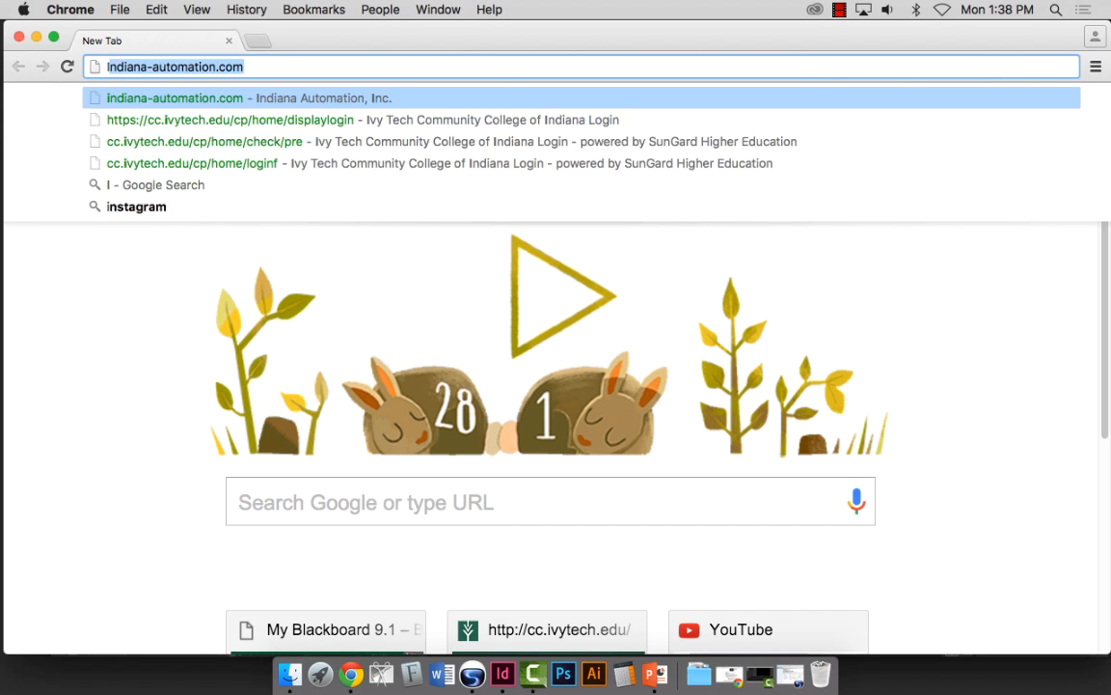
type("d ")
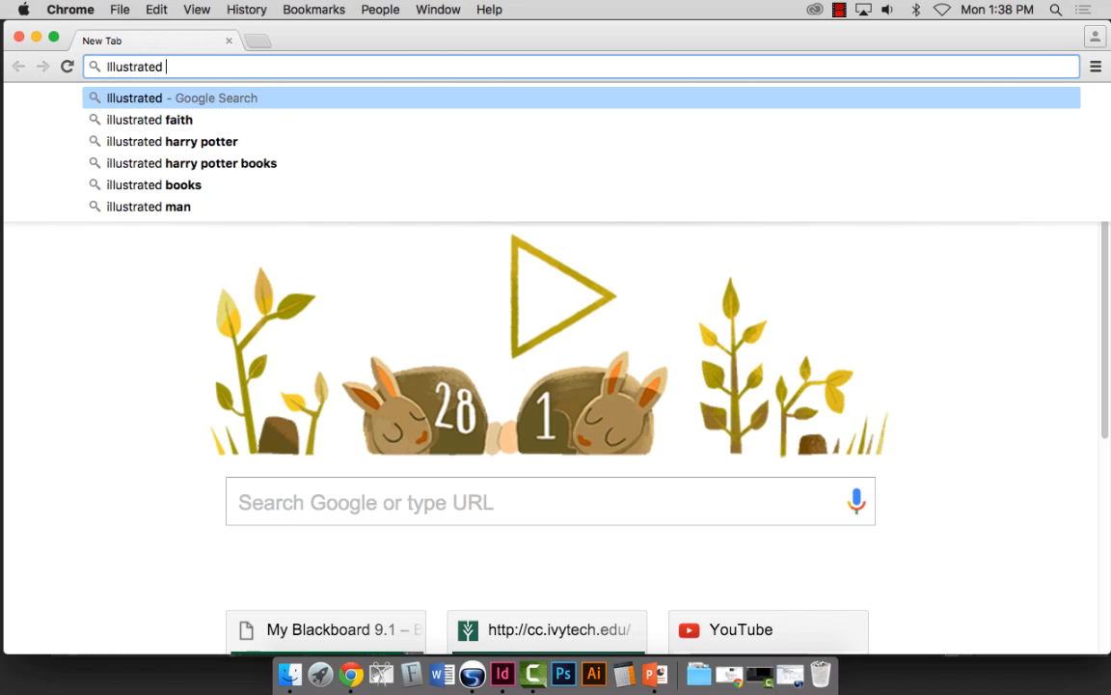
type("initi")
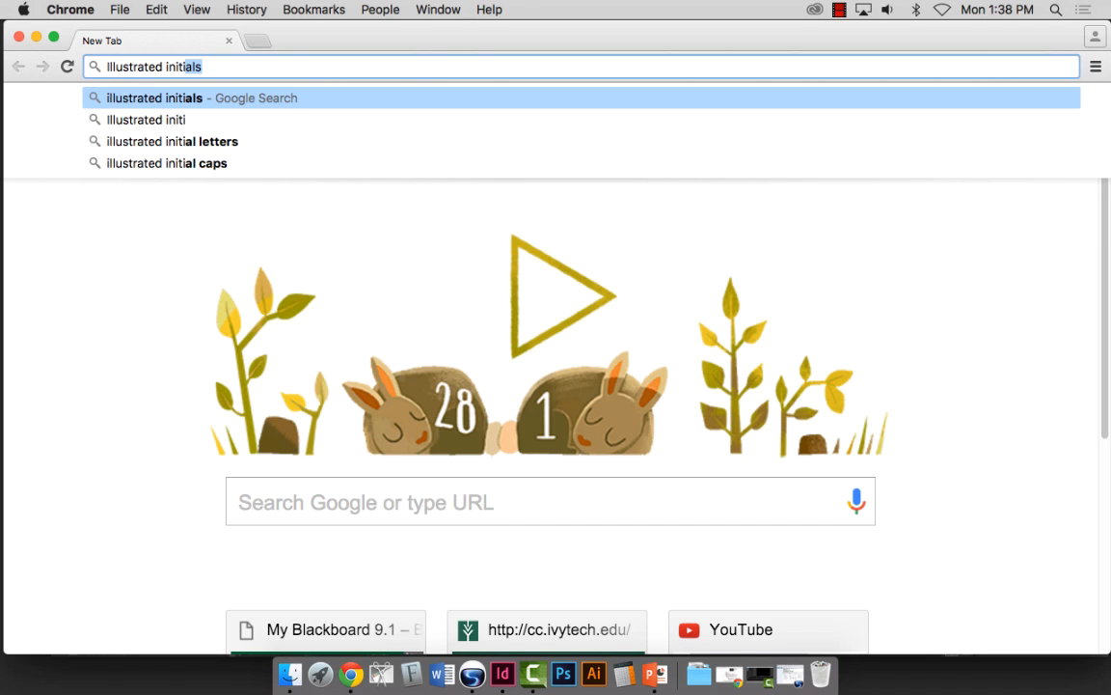
type("al letter T")
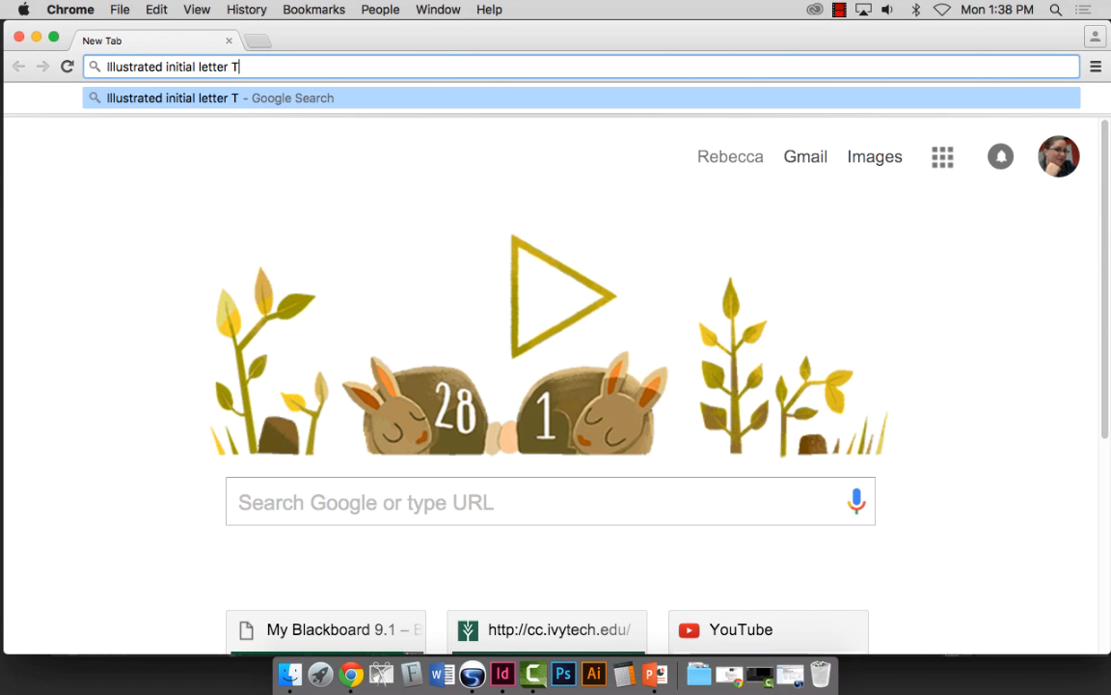
key("Return")
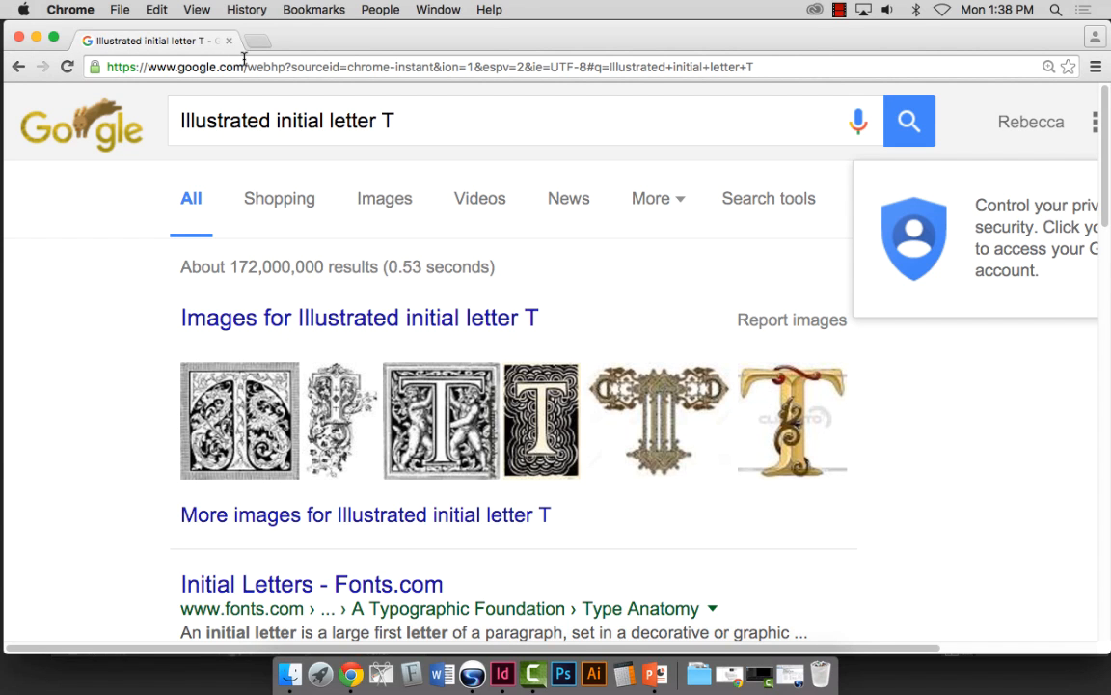
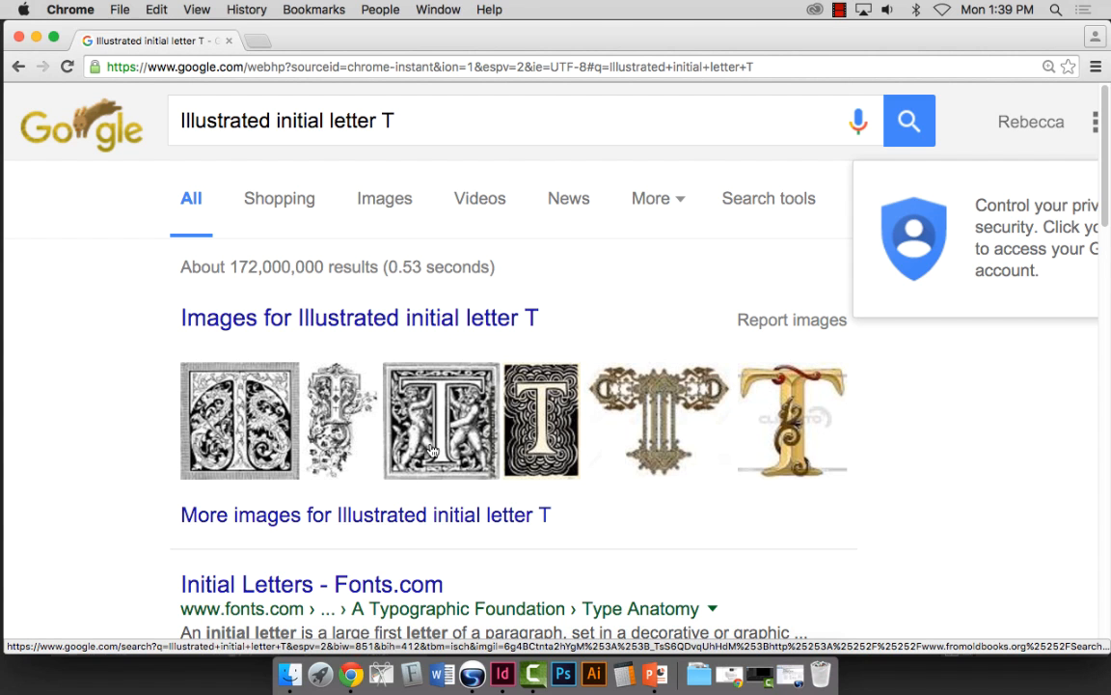
Step: Browse the image results for the illustrated letter T and display the search filter options
left_click(382, 201)
scroll(733, 442, "down", 3)
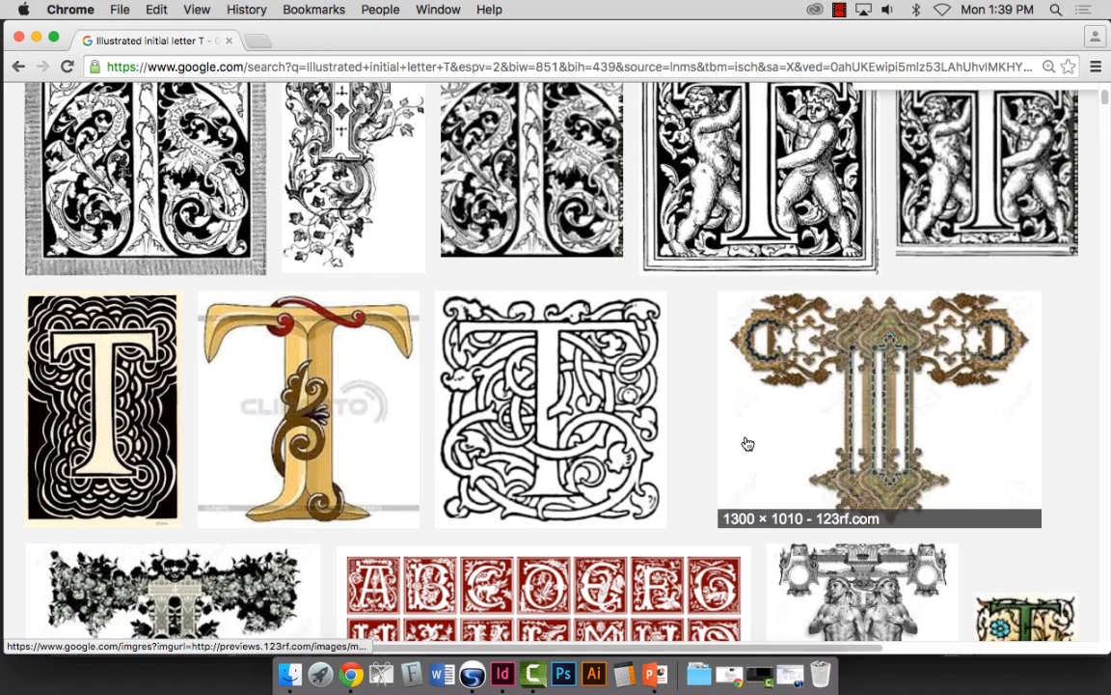
scroll(723, 443, "up", 1)
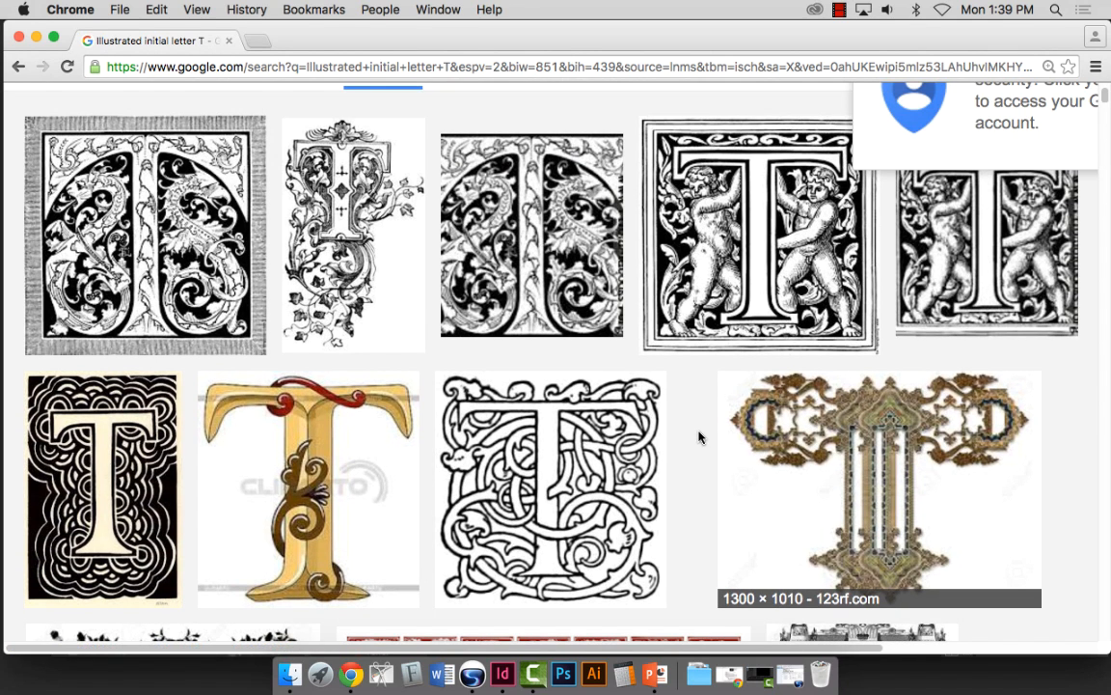
scroll(699, 437, "up", 2)
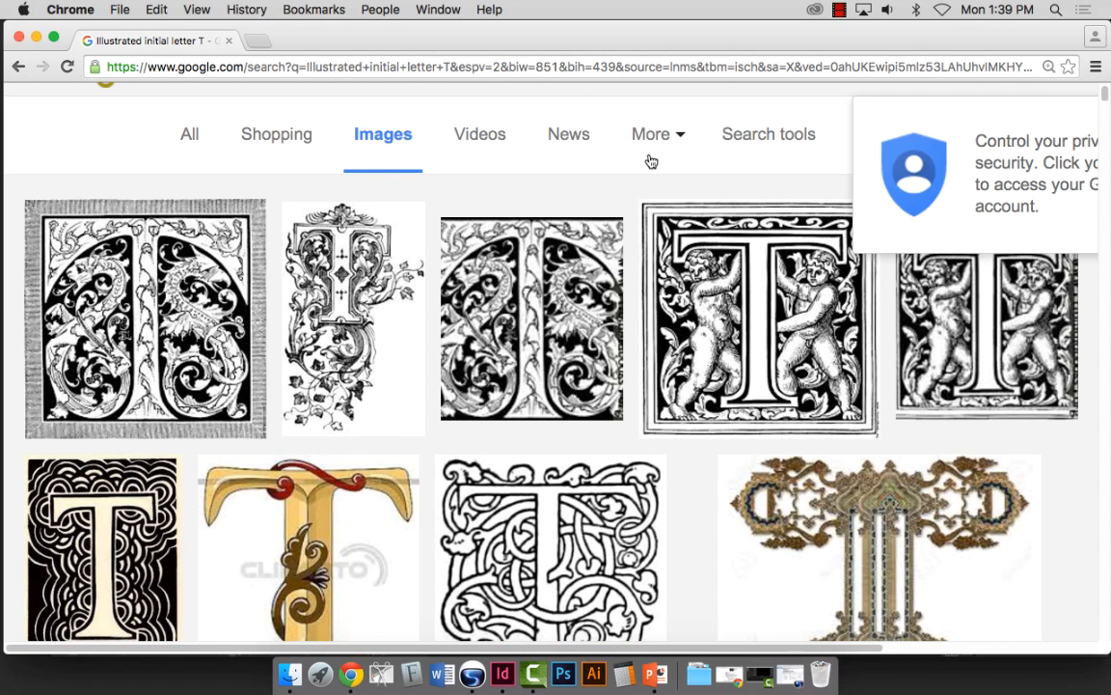
left_click(756, 135)
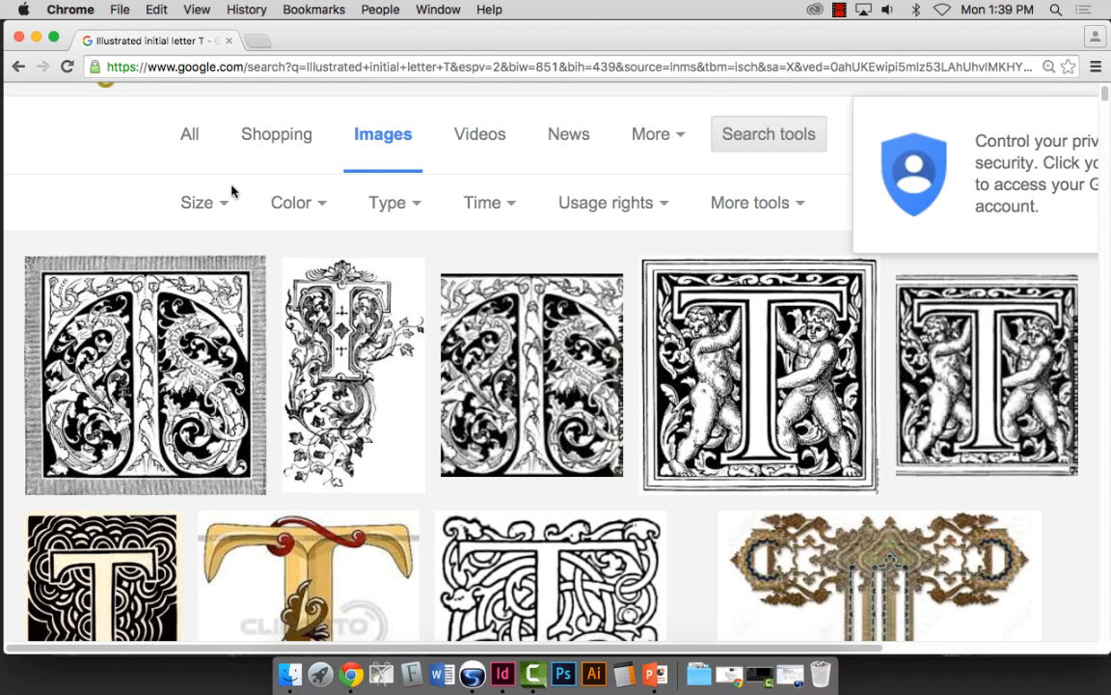
Step: Restrict the image search results for the illustrated initial letter T to the Large size
left_click(221, 207)
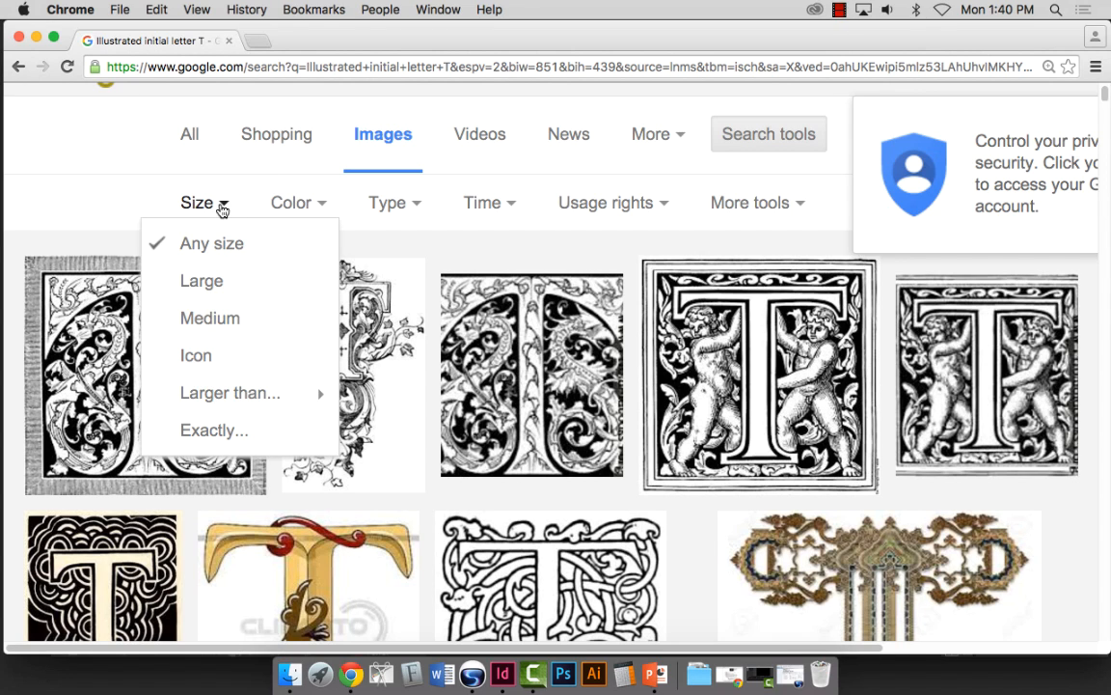
left_click(212, 281)
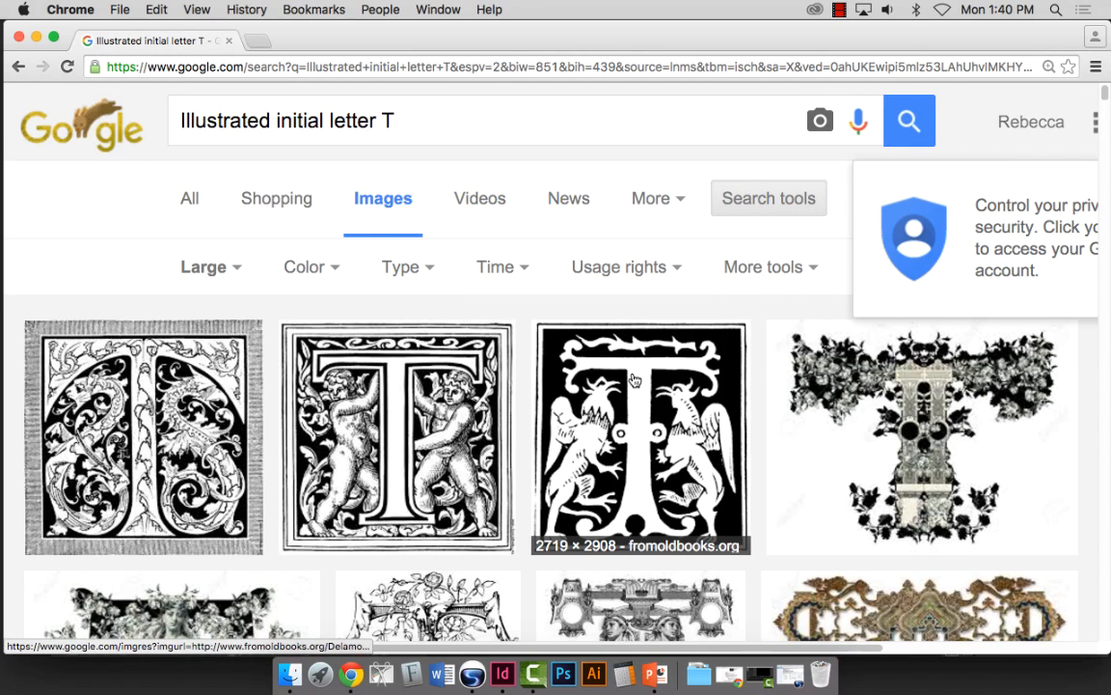
Step: Browse the large image results for a decorative letter T suitable as an illustrated initial
scroll(634, 379, "down", 3)
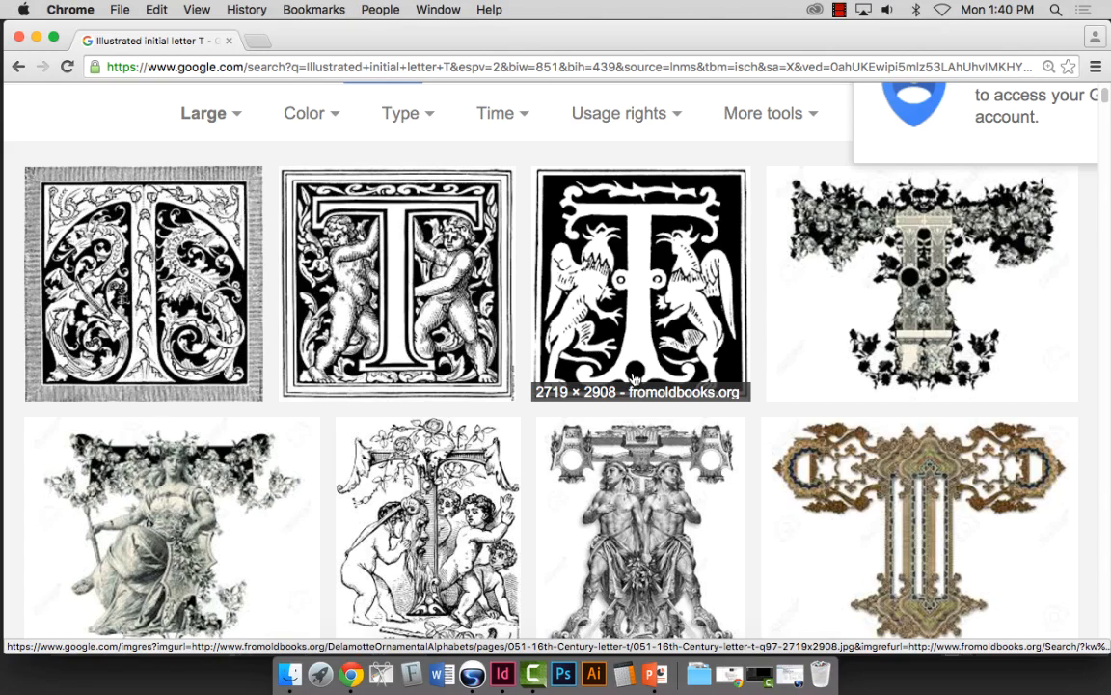
scroll(634, 377, "down", 5)
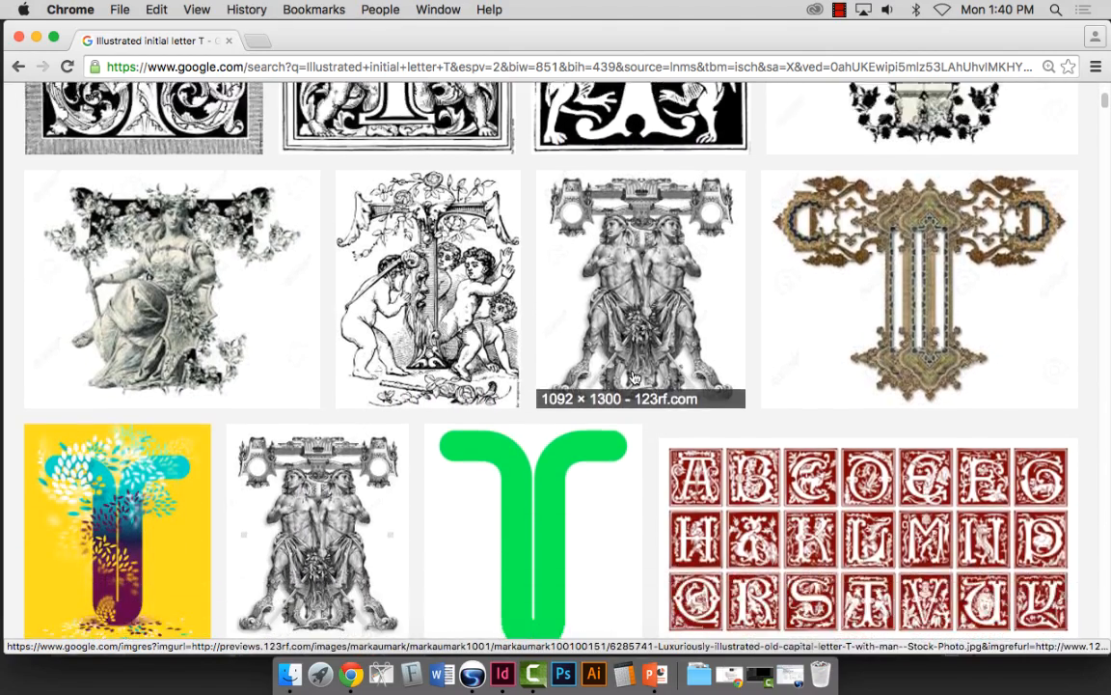
scroll(633, 377, "down", 7)
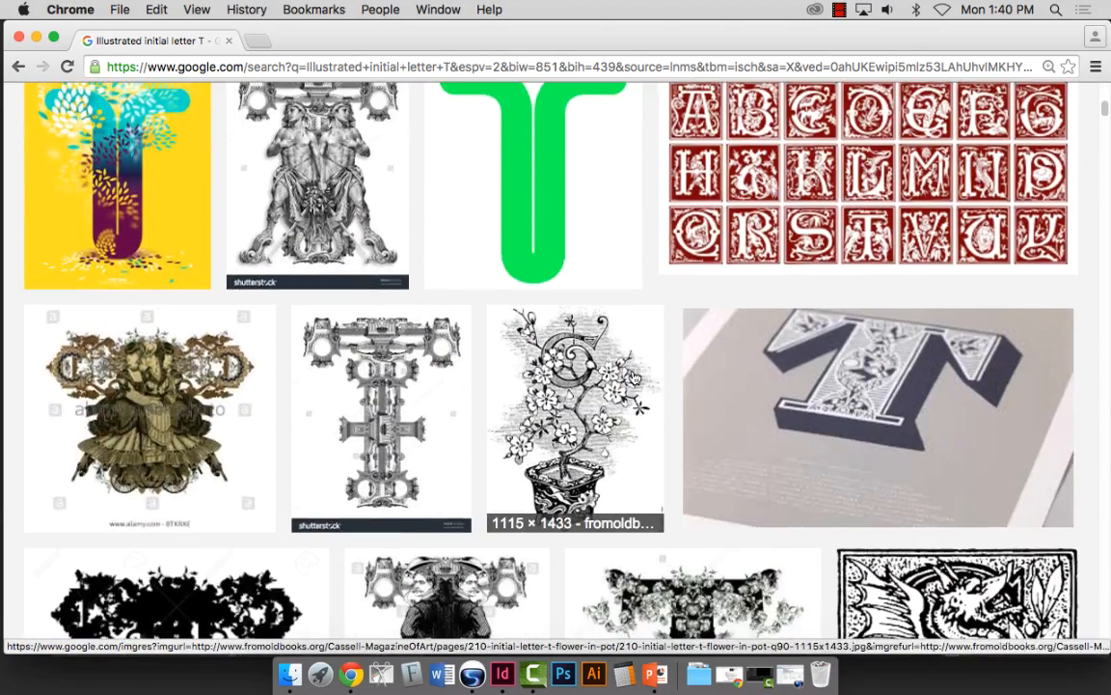
scroll(634, 377, "down", 1)
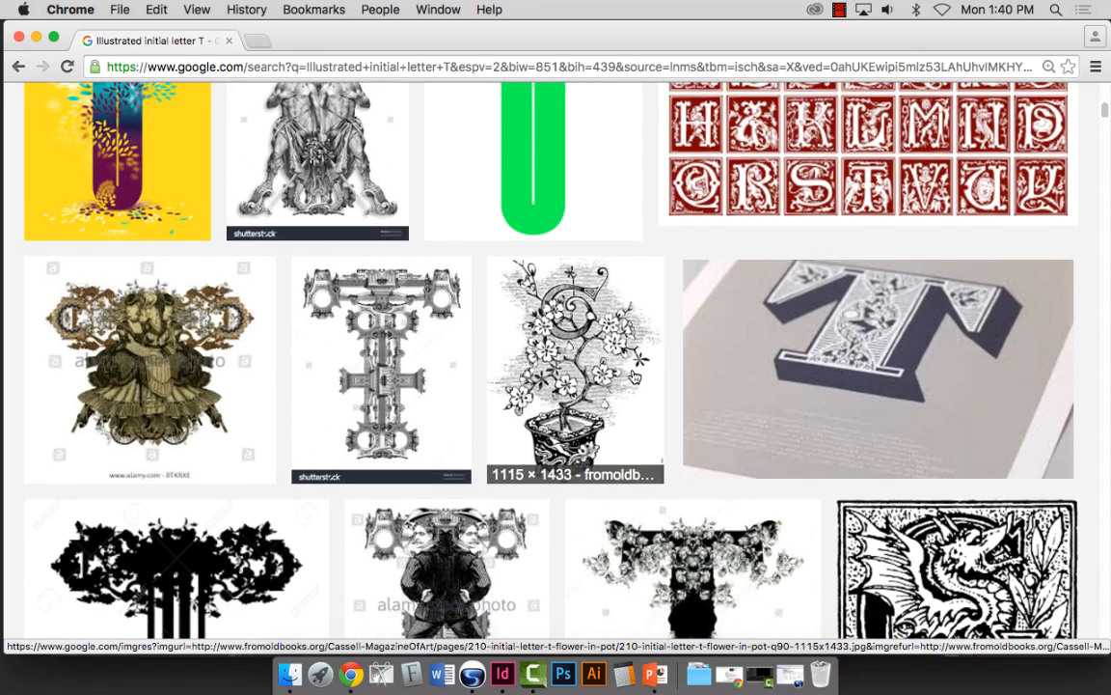
scroll(636, 377, "down", 6)
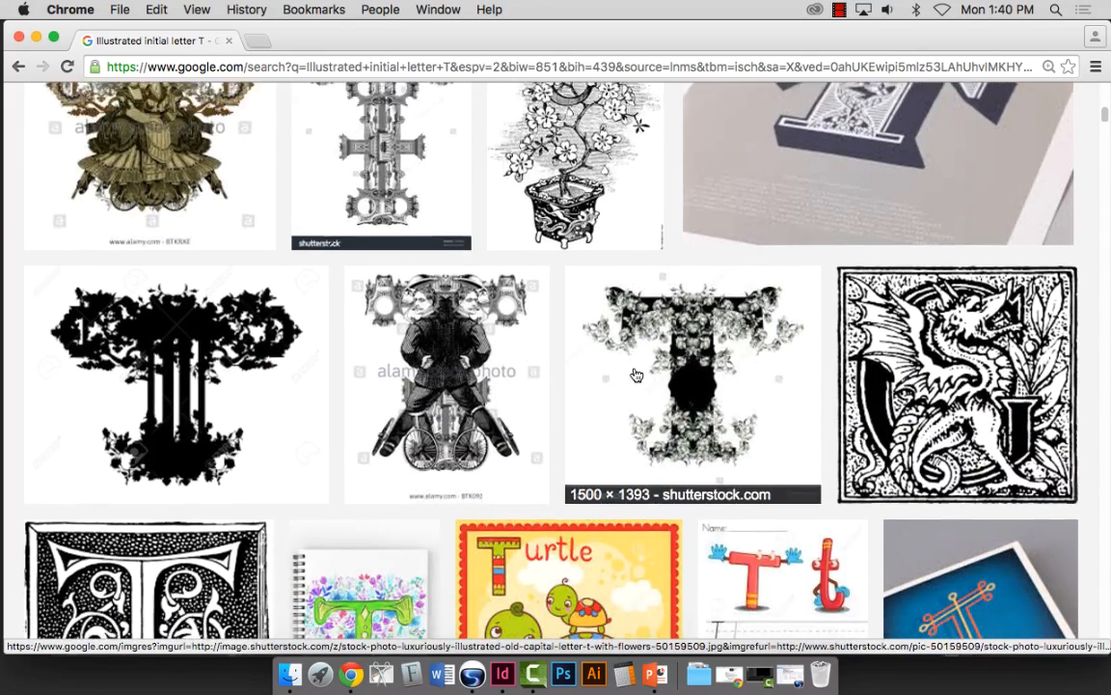
scroll(637, 377, "down", 3)
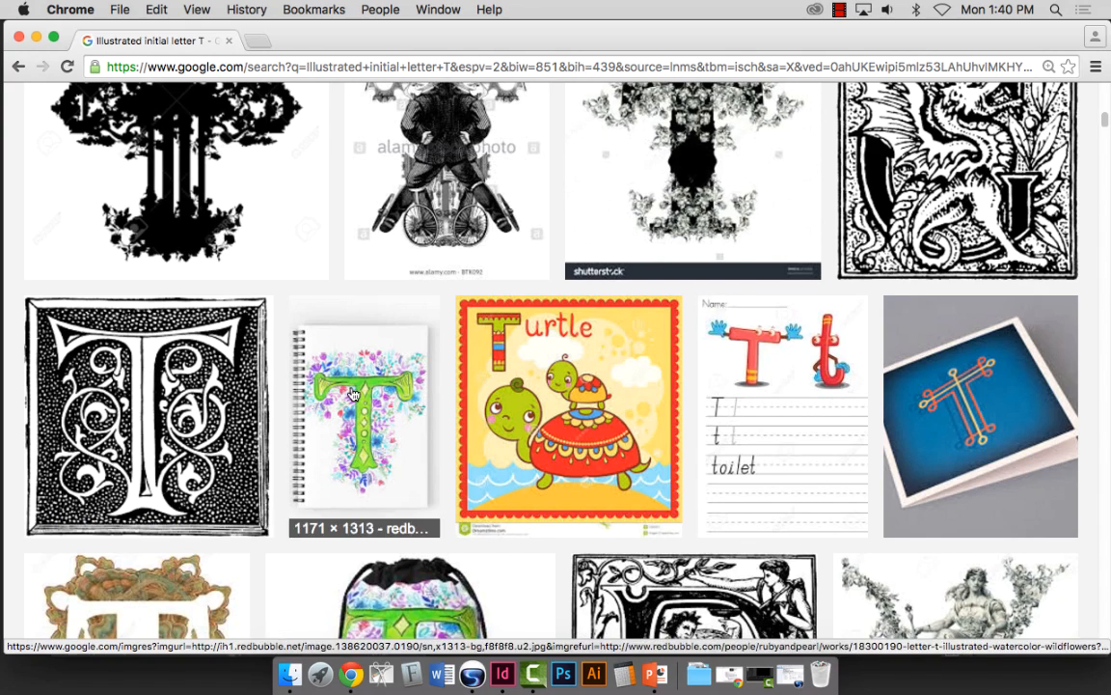
scroll(353, 396, "down", 5)
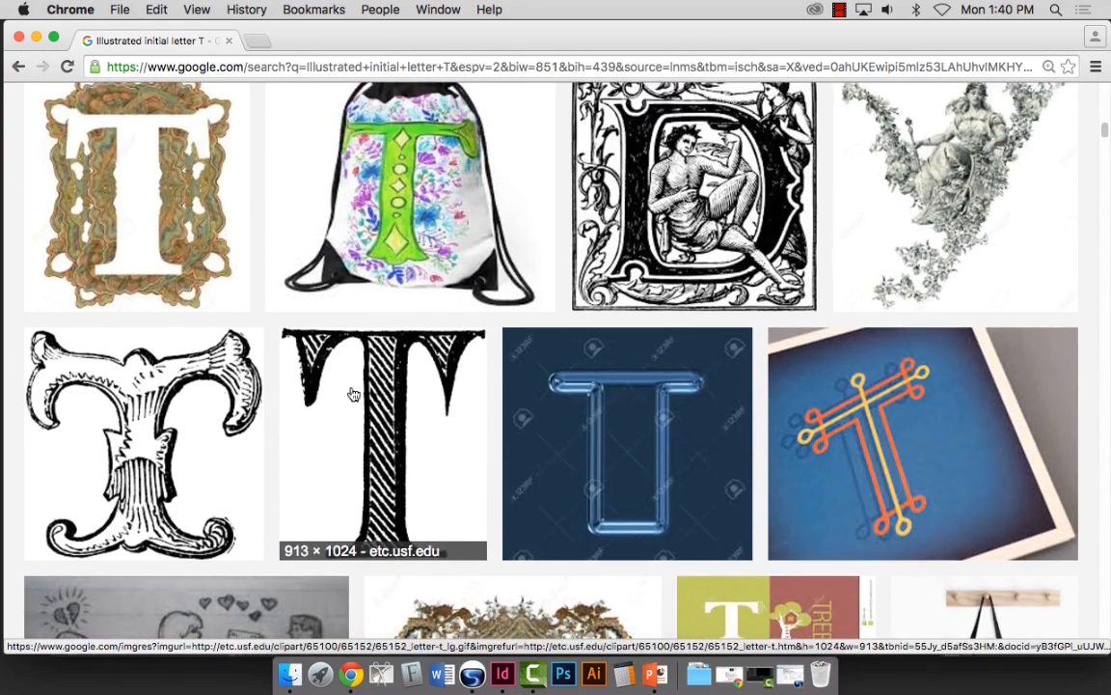
scroll(353, 396, "down", 6)
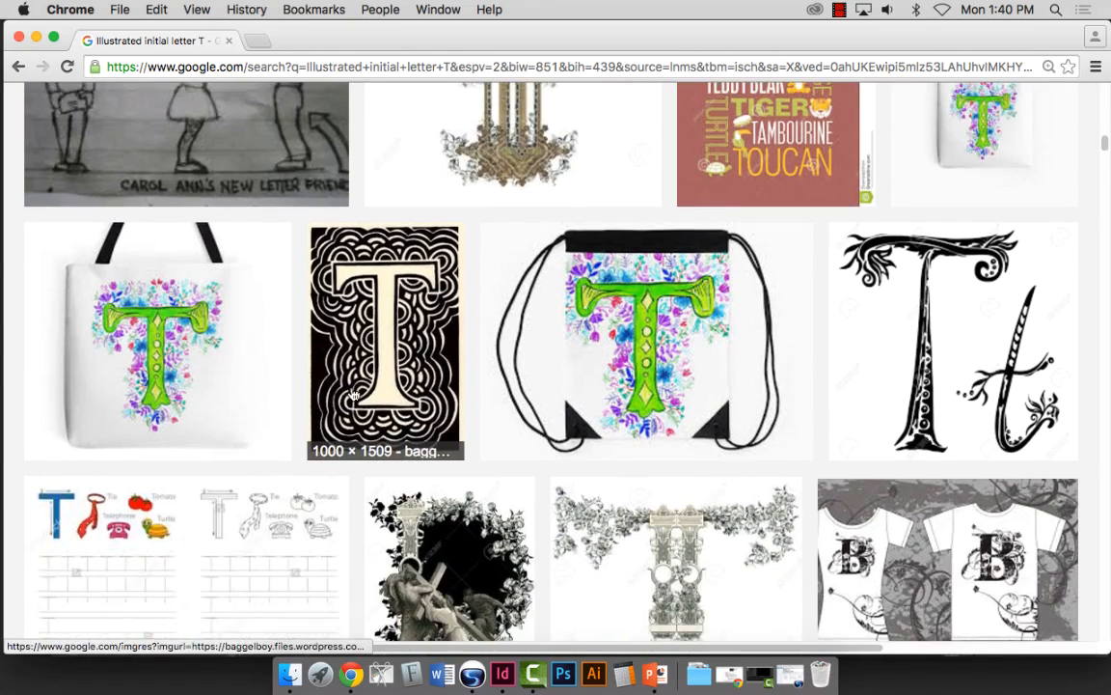
scroll(353, 396, "down", 2)
scroll(353, 393, "down", 2)
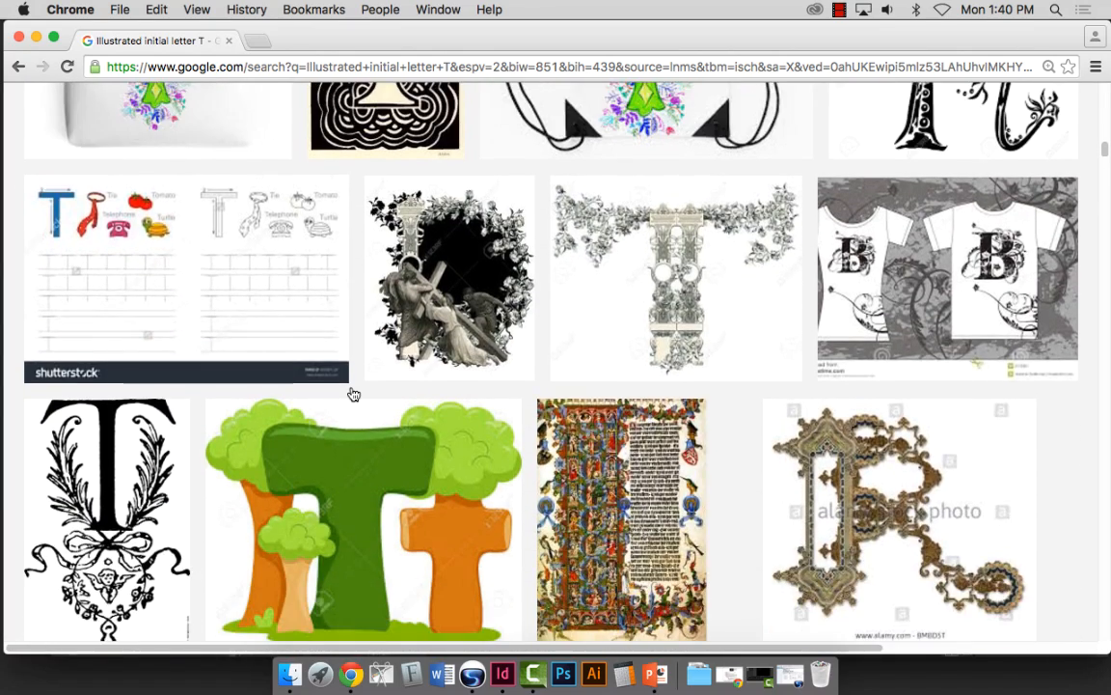
scroll(353, 394, "down", 1)
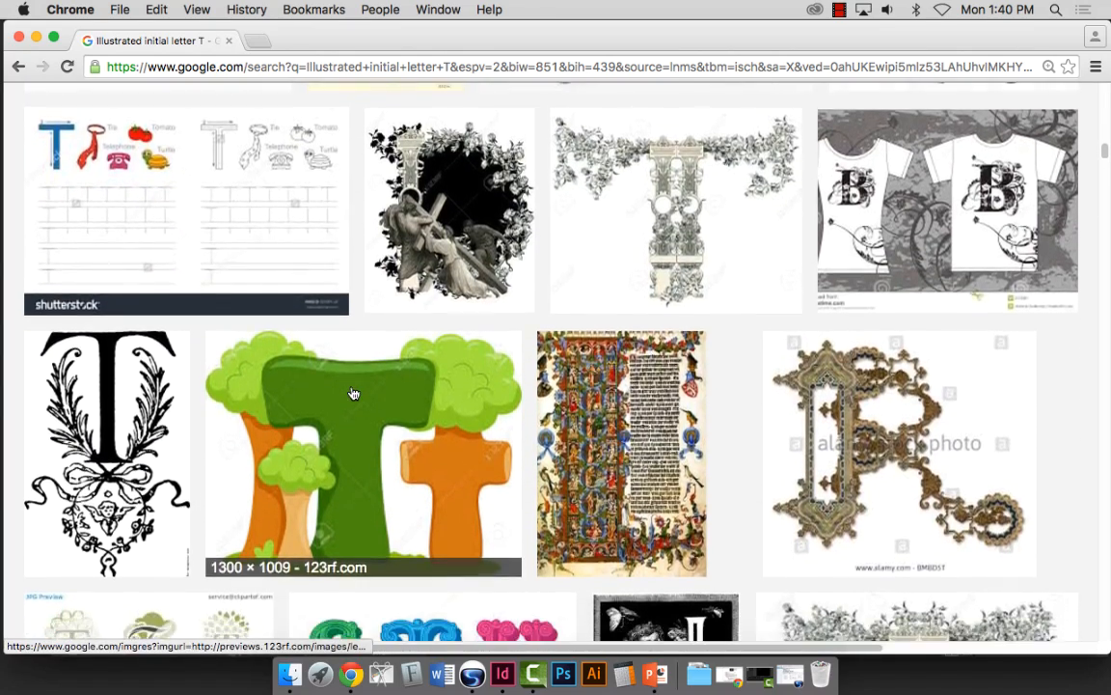
scroll(353, 394, "down", 1)
scroll(353, 393, "down", 4)
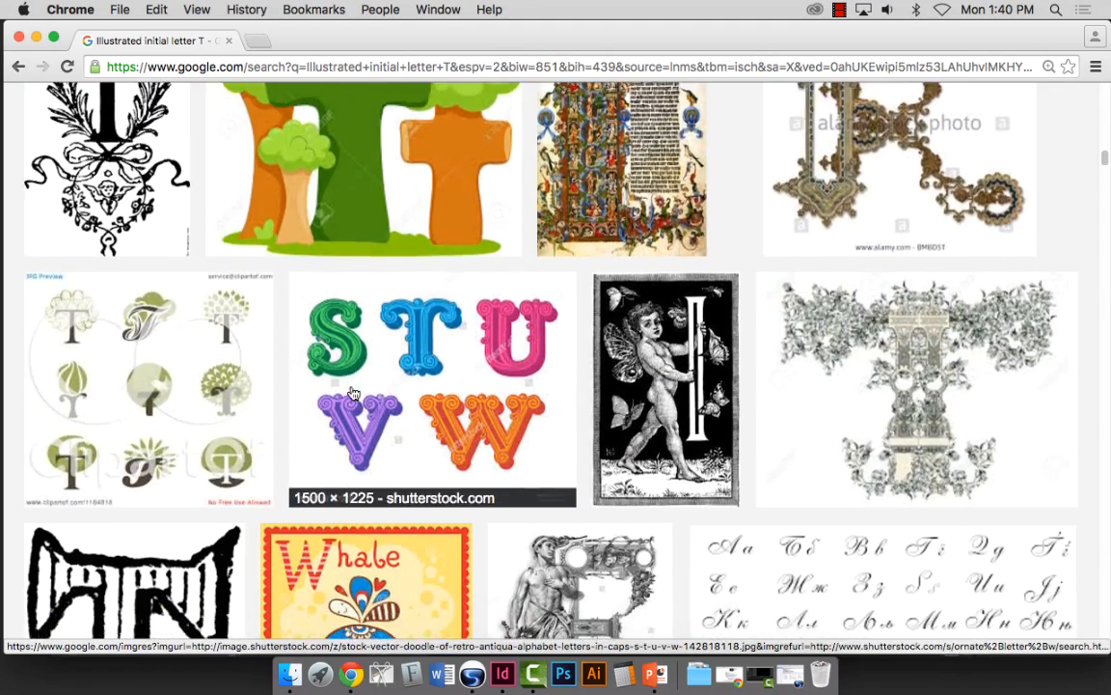
scroll(353, 393, "down", 10)
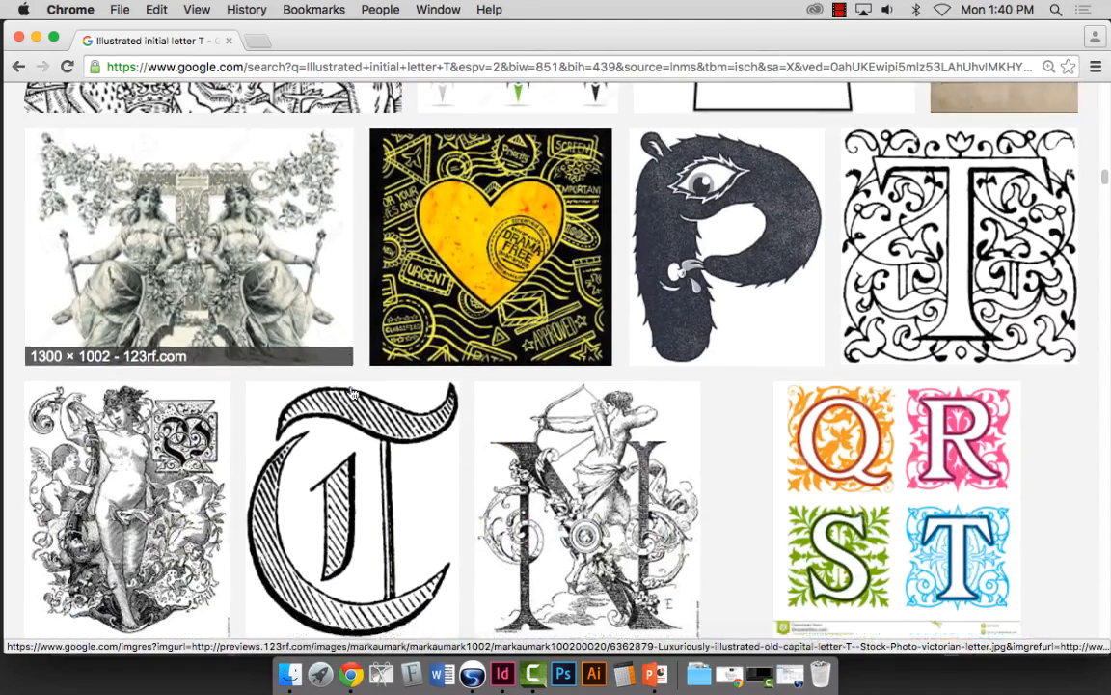
scroll(354, 392, "down", 7)
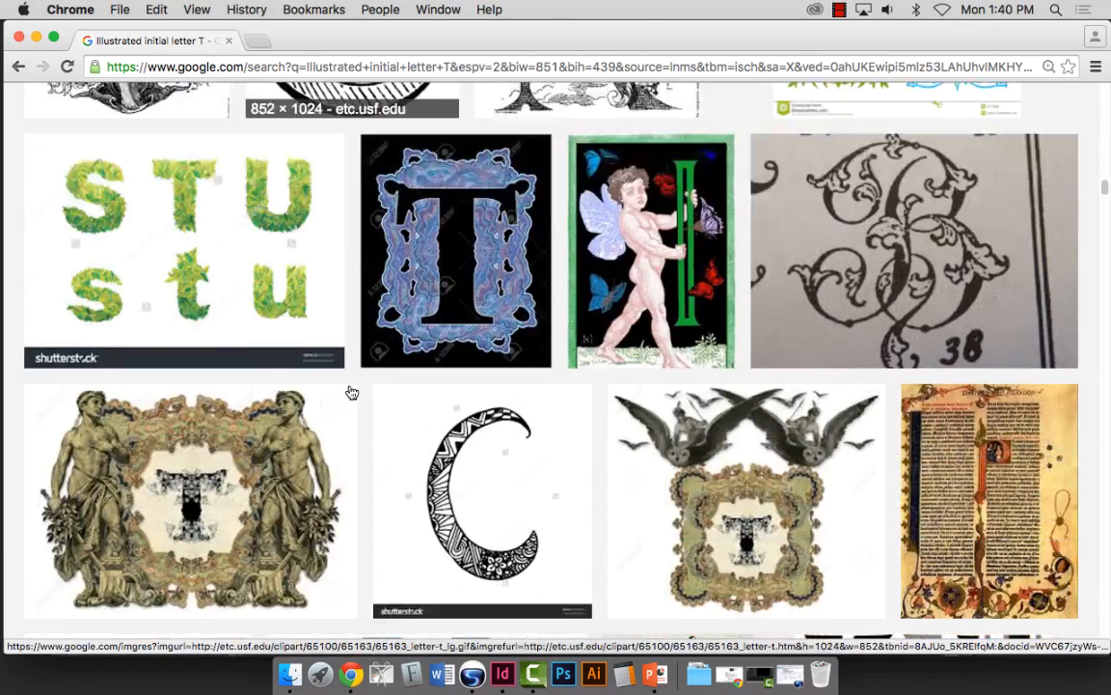
Step: Open the full image of the hatched blackletter T from etc.usf.edu and inspect it at actual size
scroll(352, 393, "up", 4)
scroll(352, 393, "up", 3)
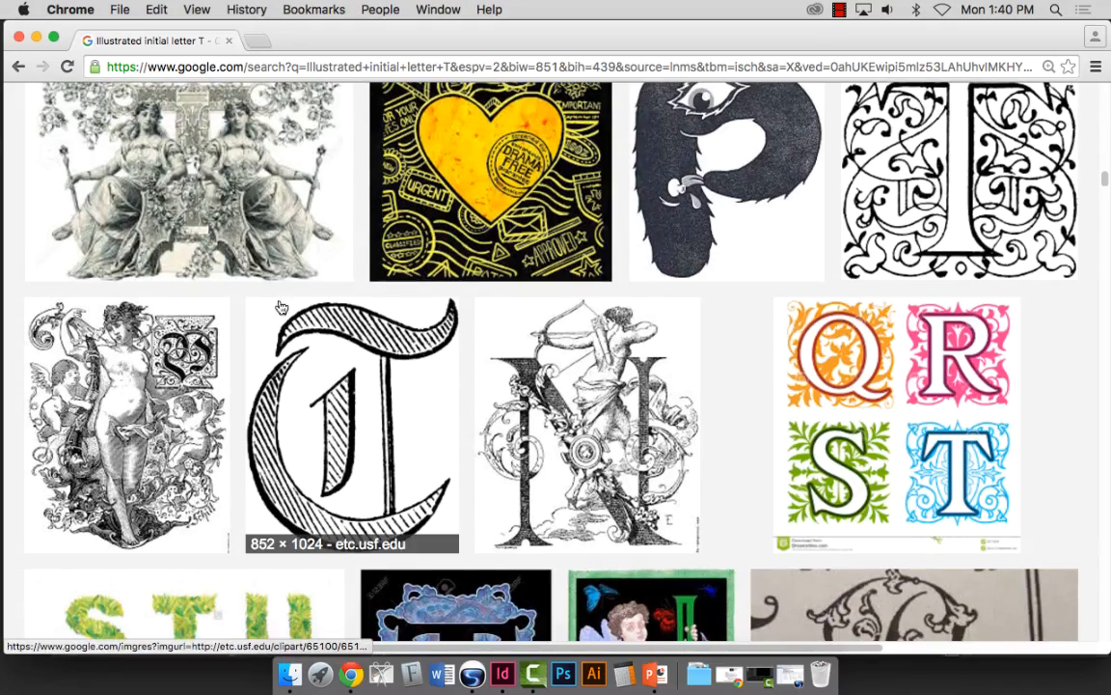
left_click(384, 364)
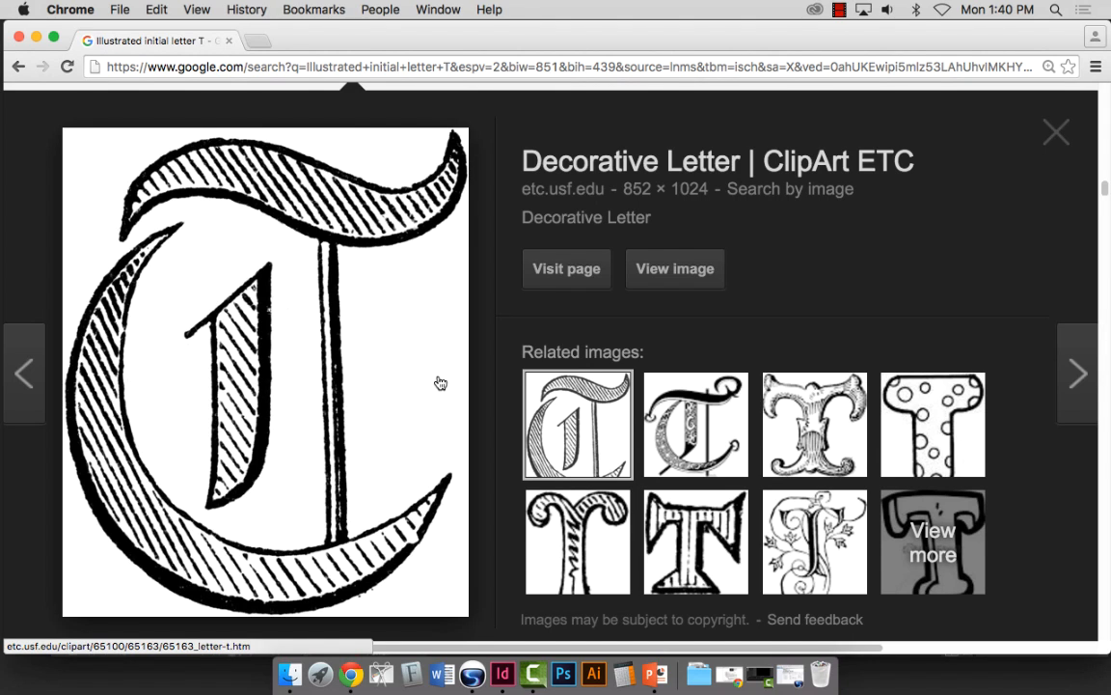
left_click(660, 271)
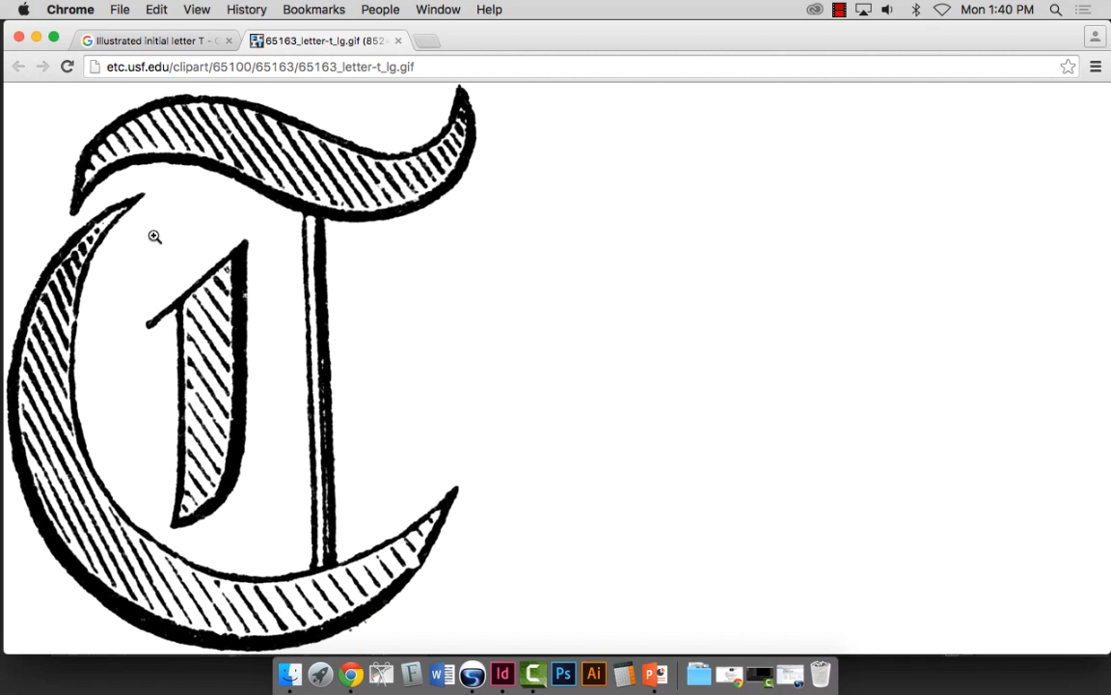
left_click(280, 260)
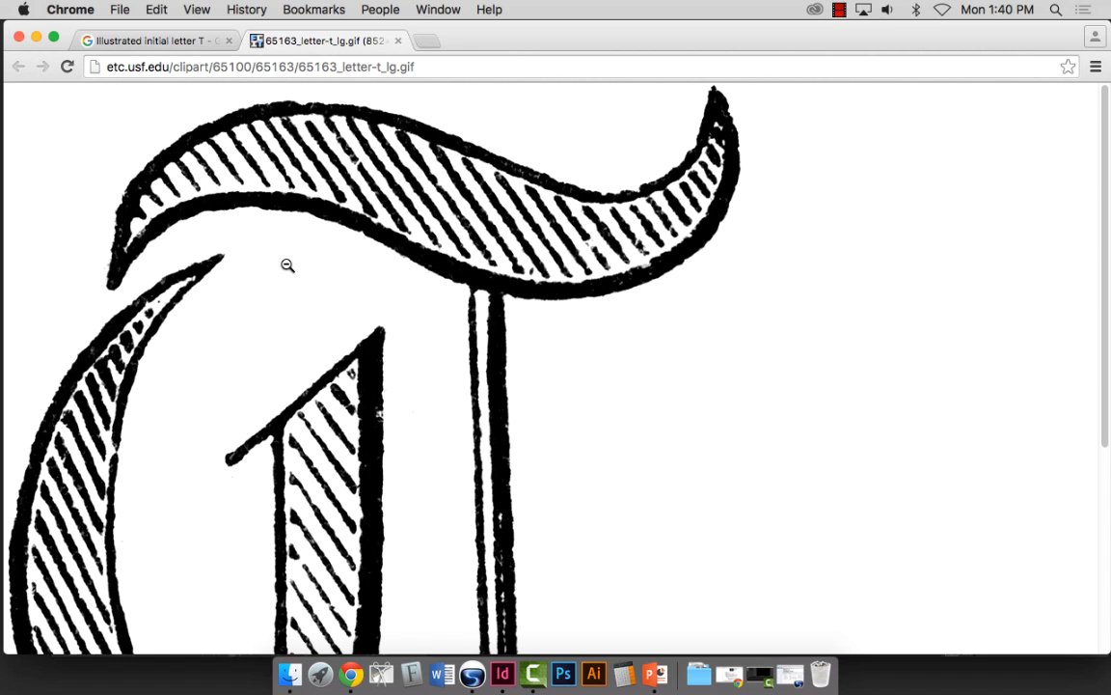
left_click(336, 293)
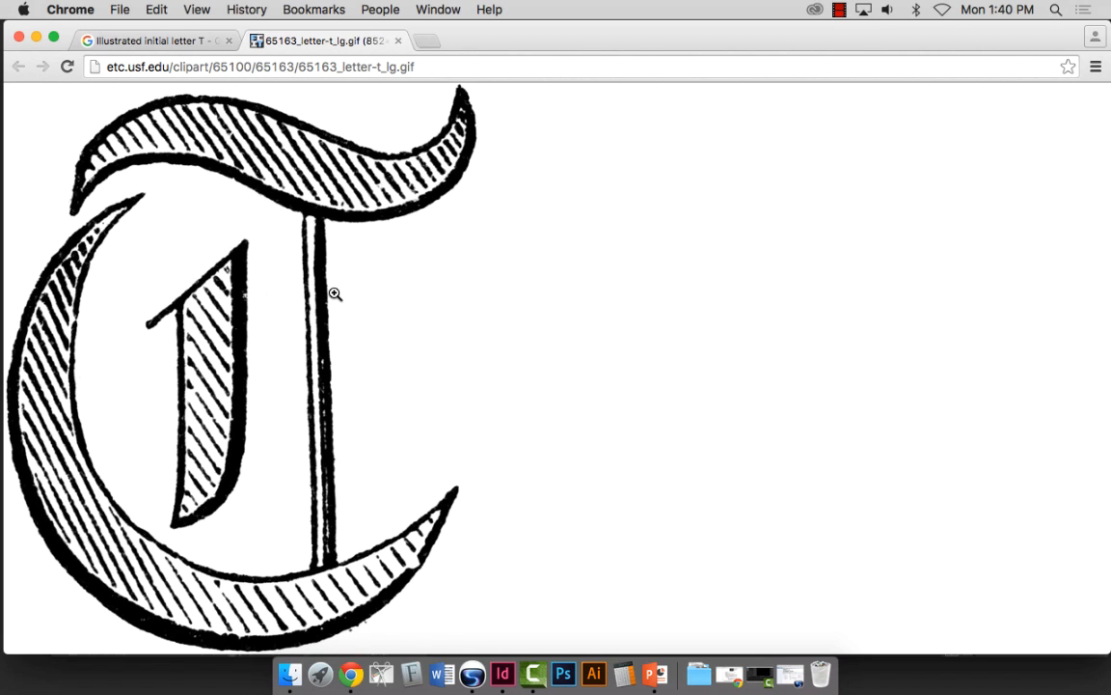
Step: Save the letter image as "Illustrated Initial T" in the Project 5 - Grids and Layout folder
right_click(284, 175)
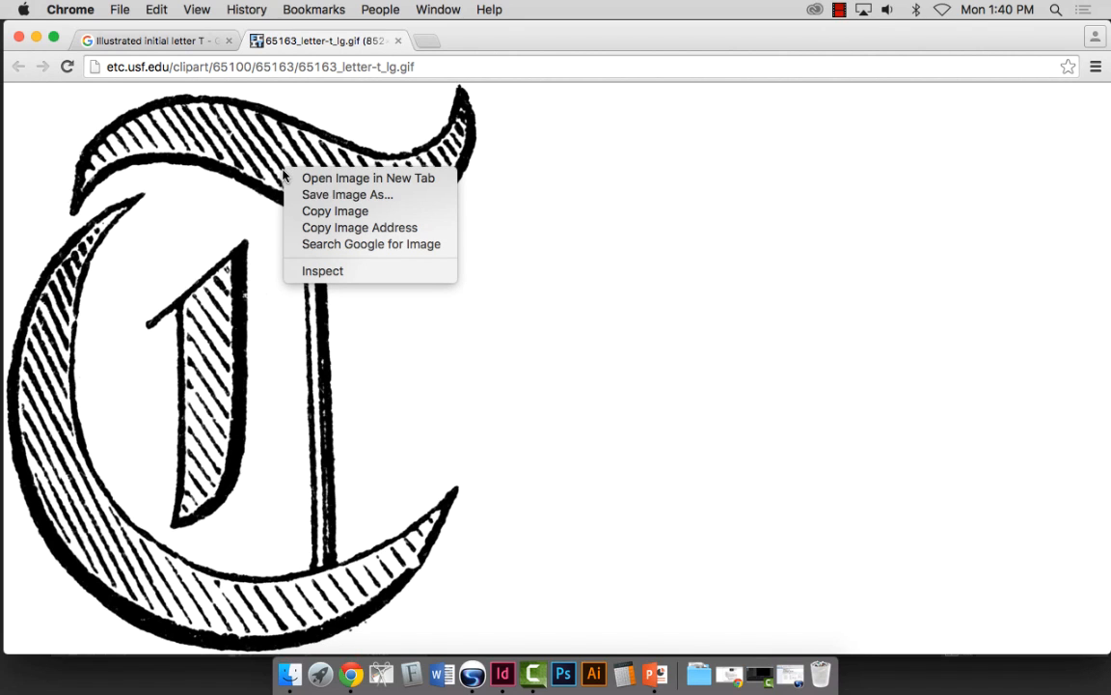
left_click(306, 193)
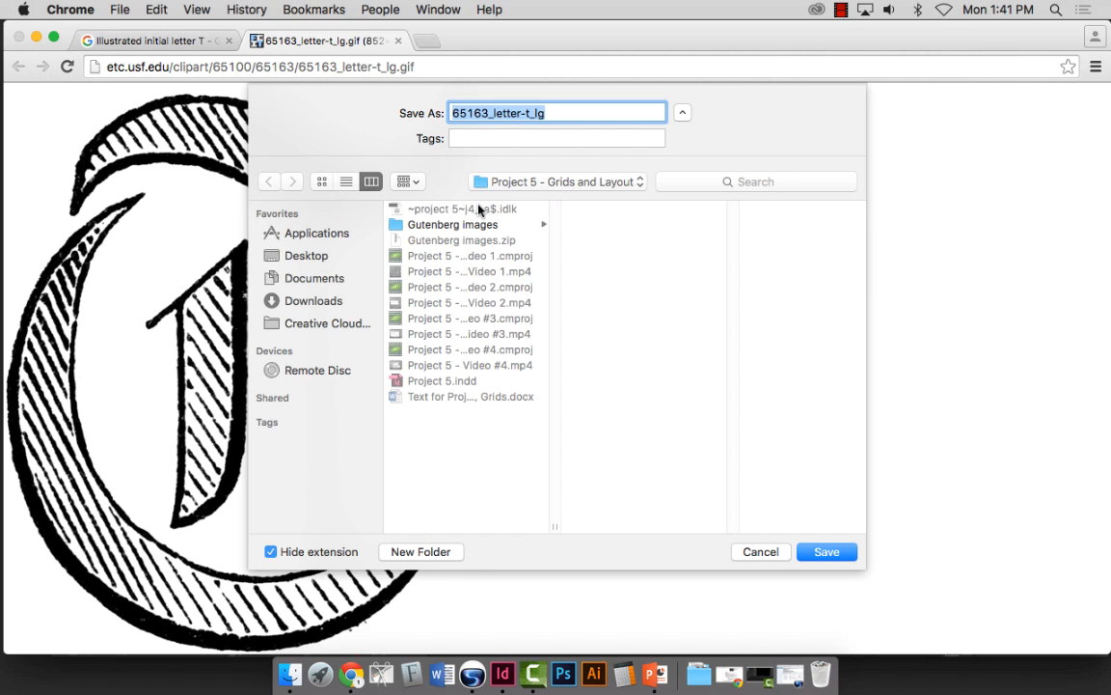
type("Letter T Illustrated Initial")
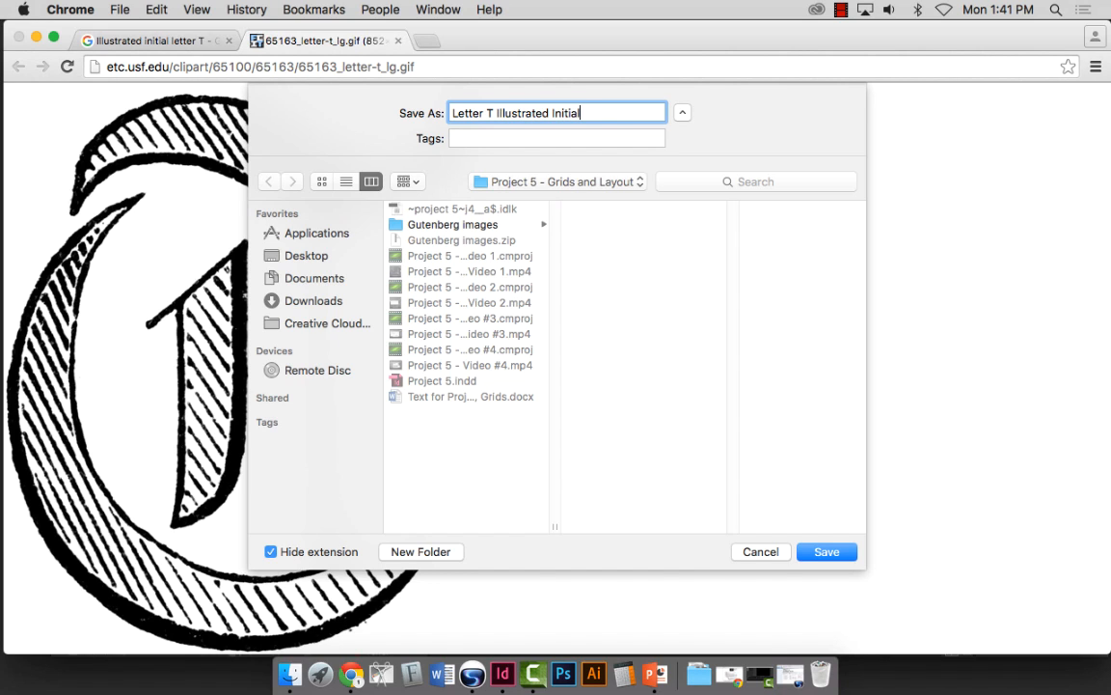
left_click_drag(495, 113, 439, 112)
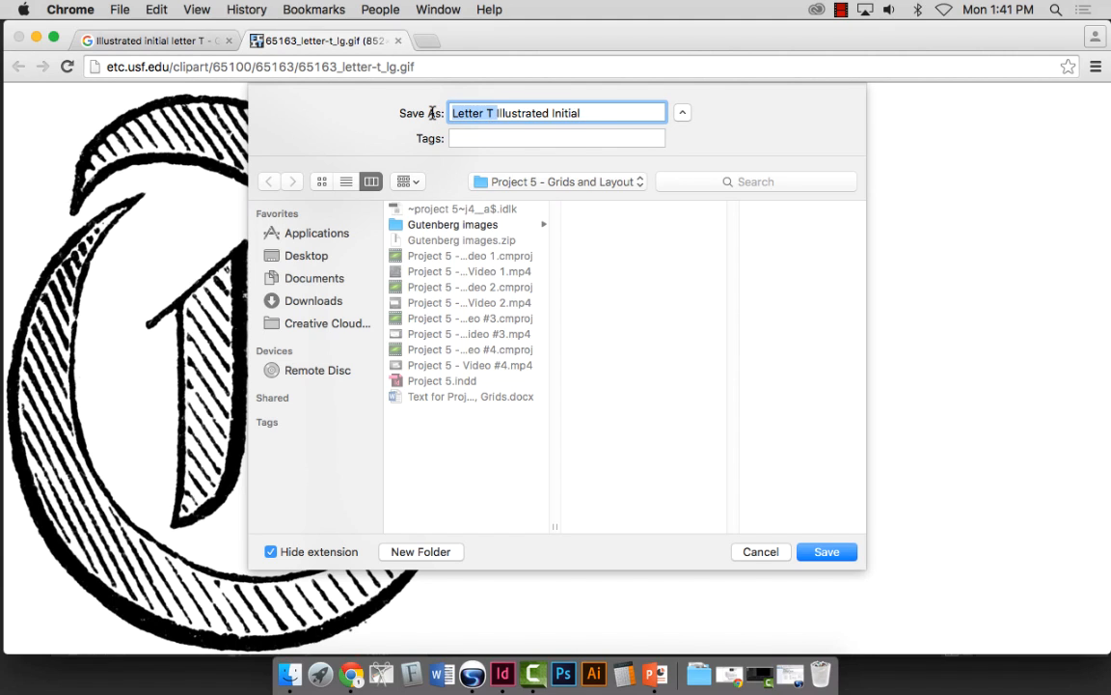
key("BackSpace")
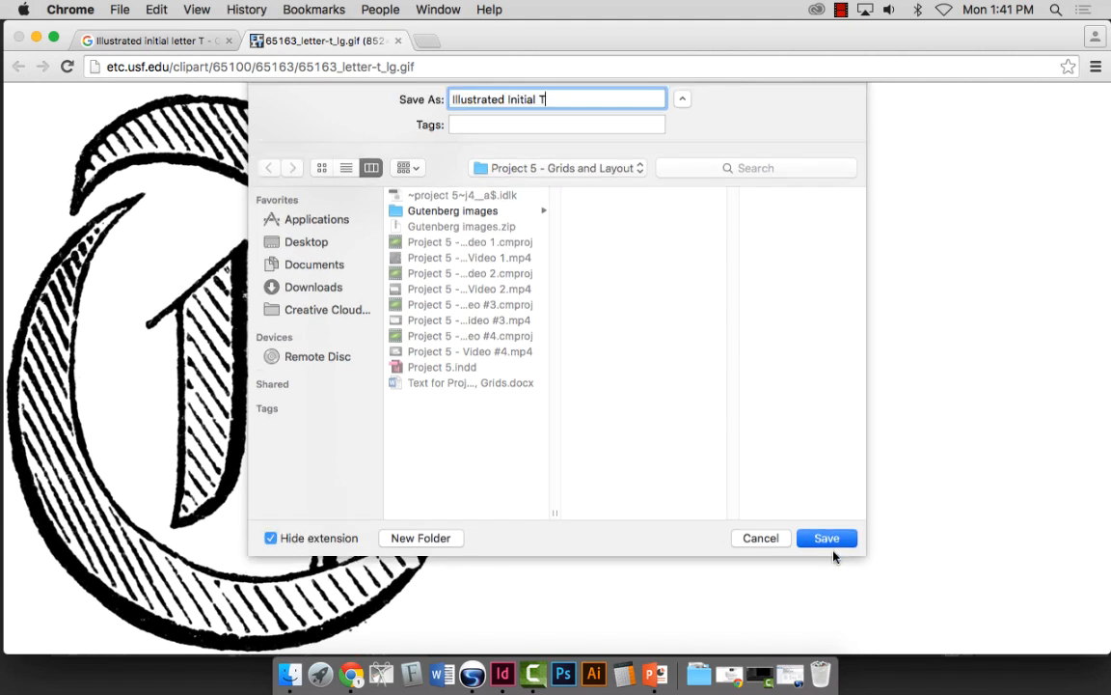
left_click(828, 552)
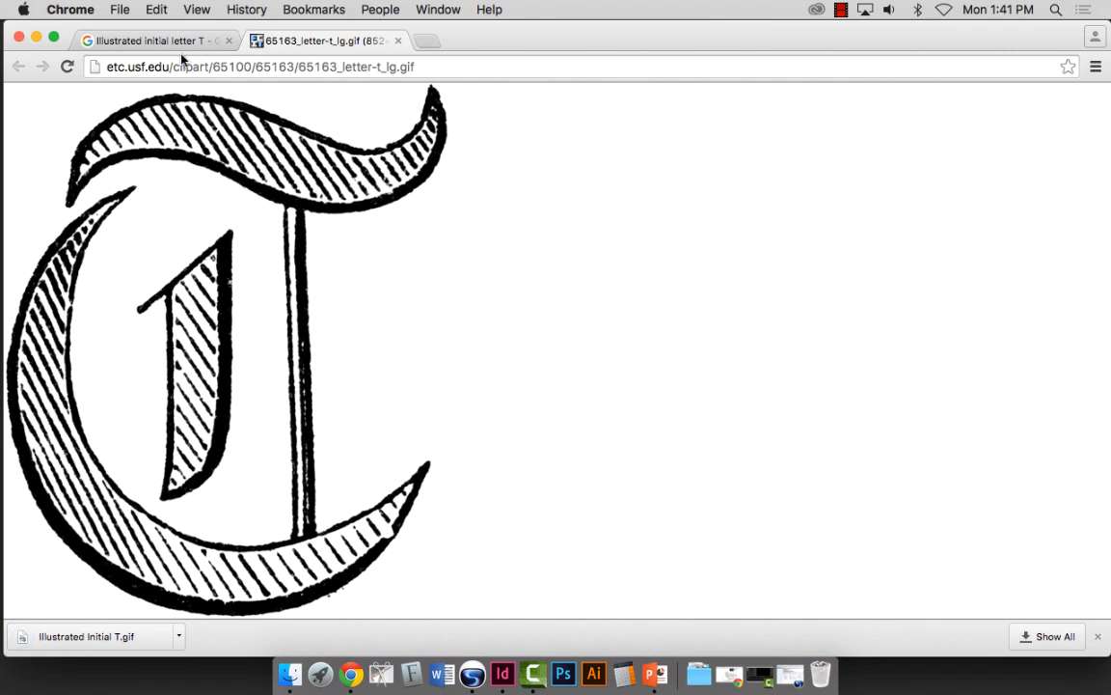
Step: Clear the open windows from the desktop and open Illustrated Initial T.gif from the Project 5 - Grids and Layout folder in Photoshop
left_click(37, 37)
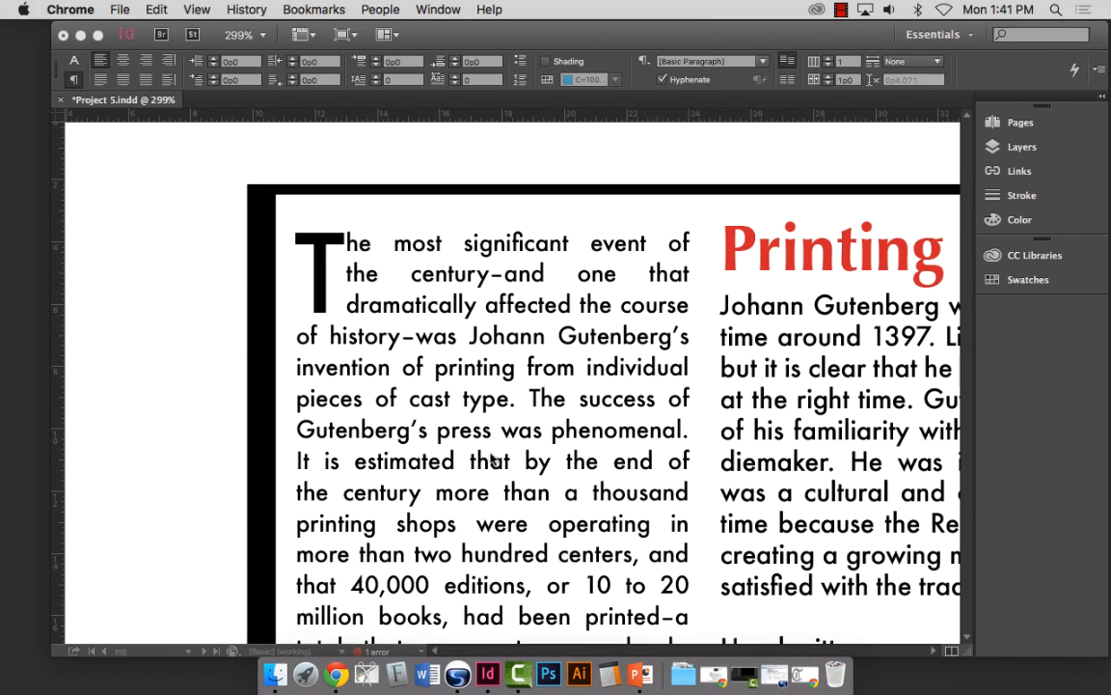
left_click(80, 34)
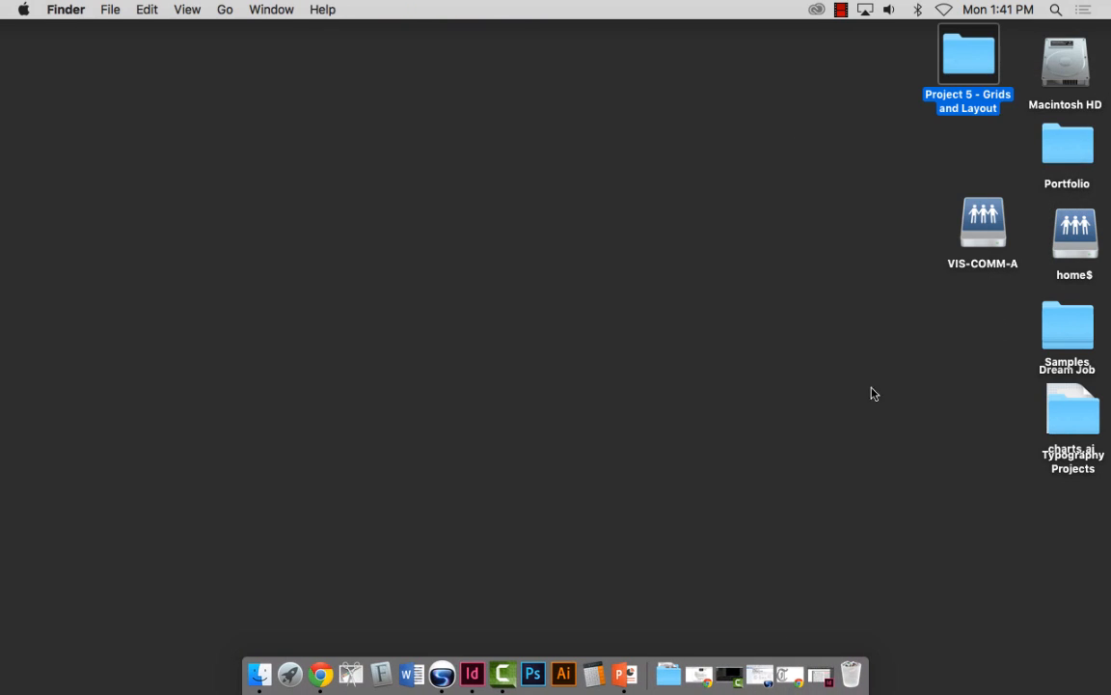
double_click(969, 60)
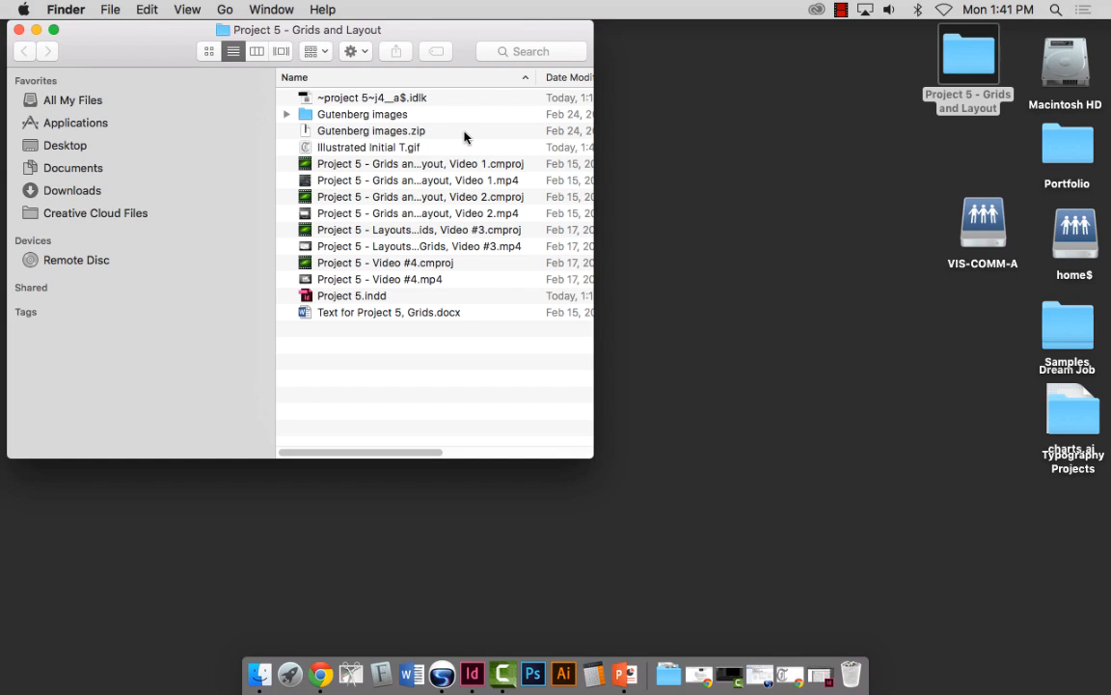
left_click(355, 147)
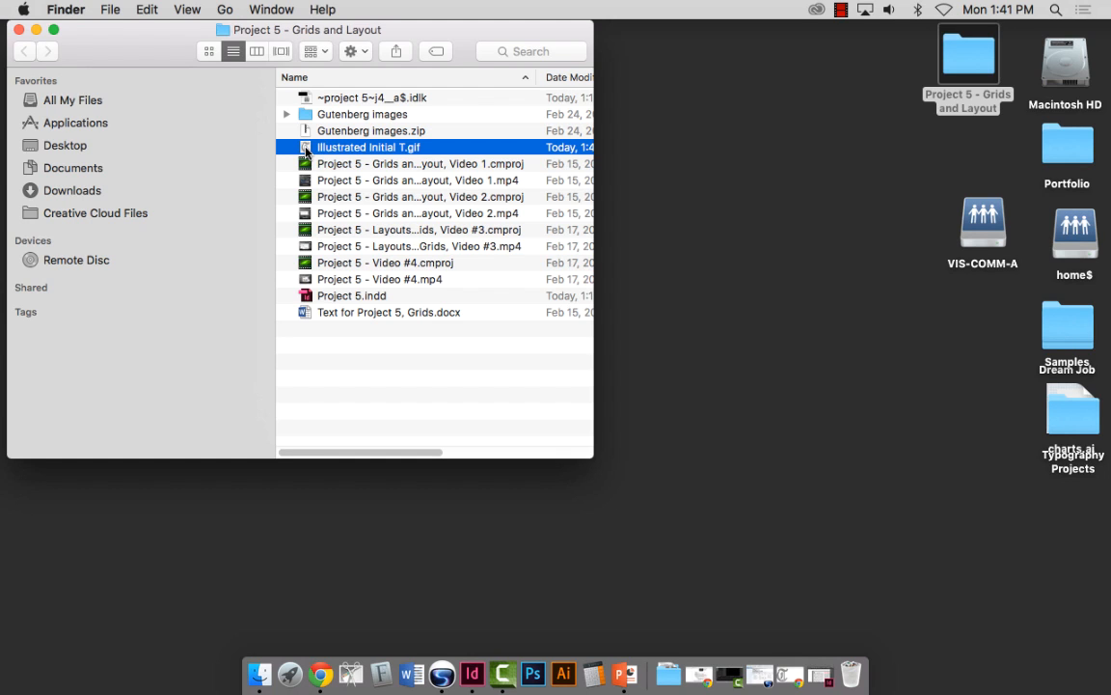
left_click_drag(306, 152, 534, 682)
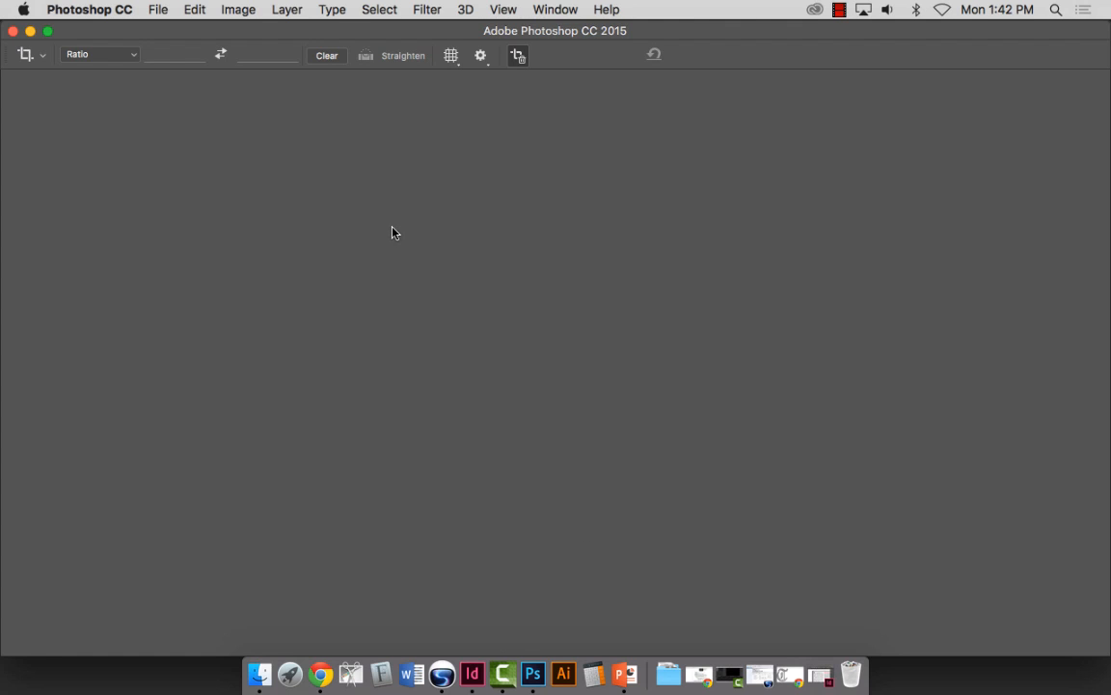
Step: Switch back to Chrome, load online.ivytech.edu in a new tab and open the Spring 2016 Typography course
left_click(321, 679)
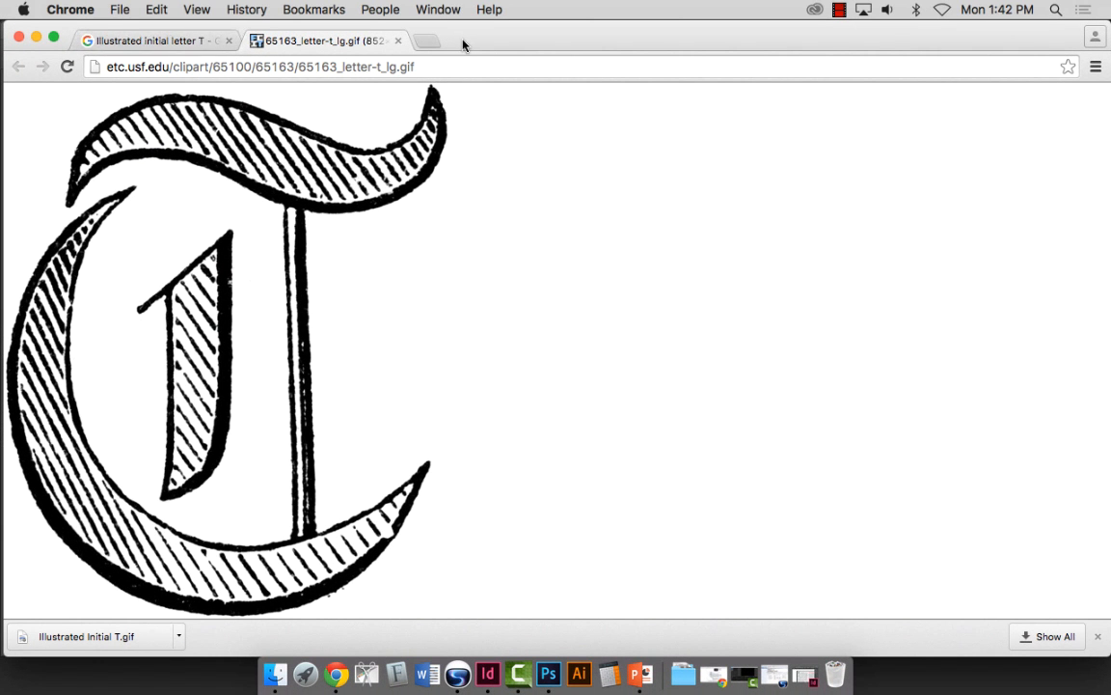
left_click(439, 41)
type("online.ivytech.edu")
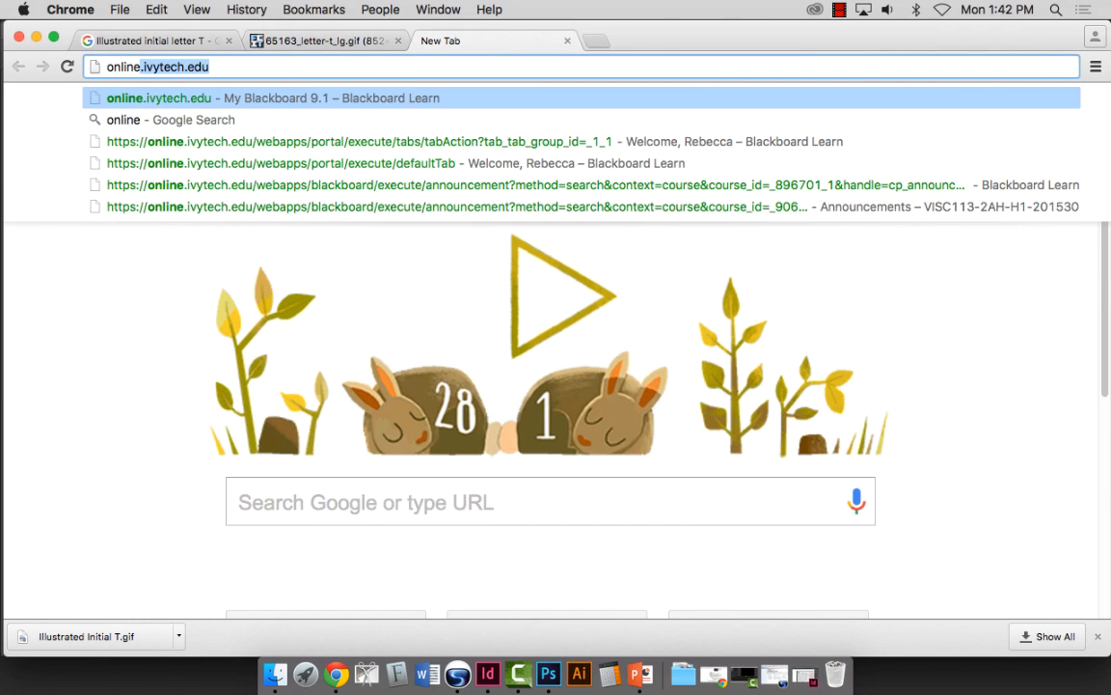
key("Return")
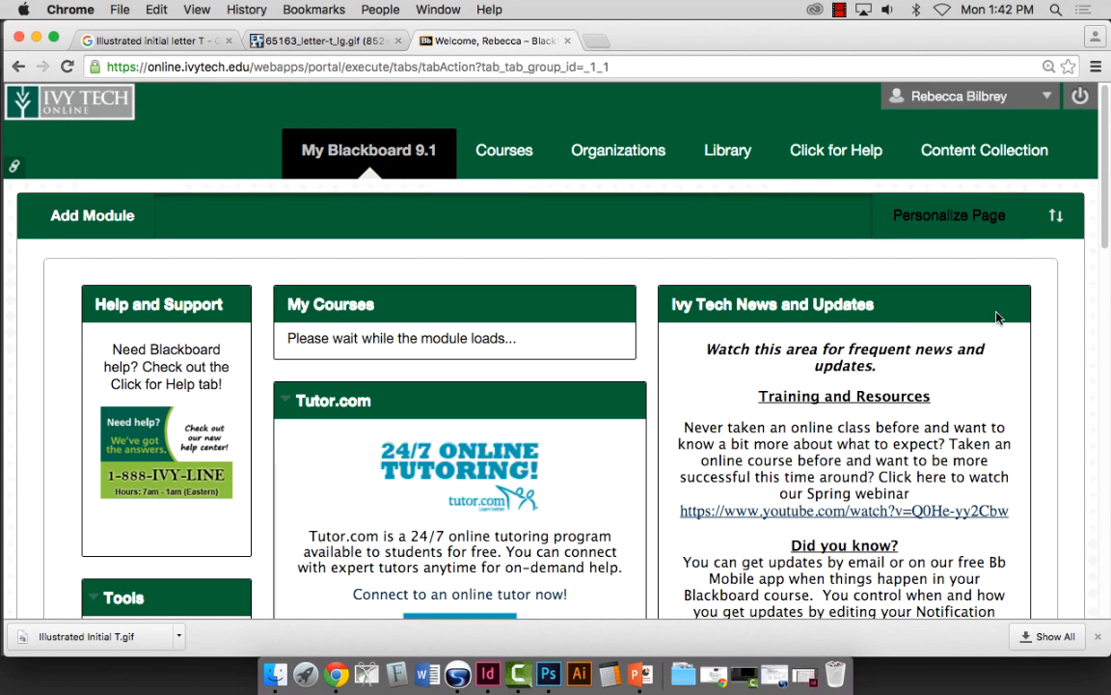
left_click_drag(1102, 192, 1108, 469)
left_click(540, 223)
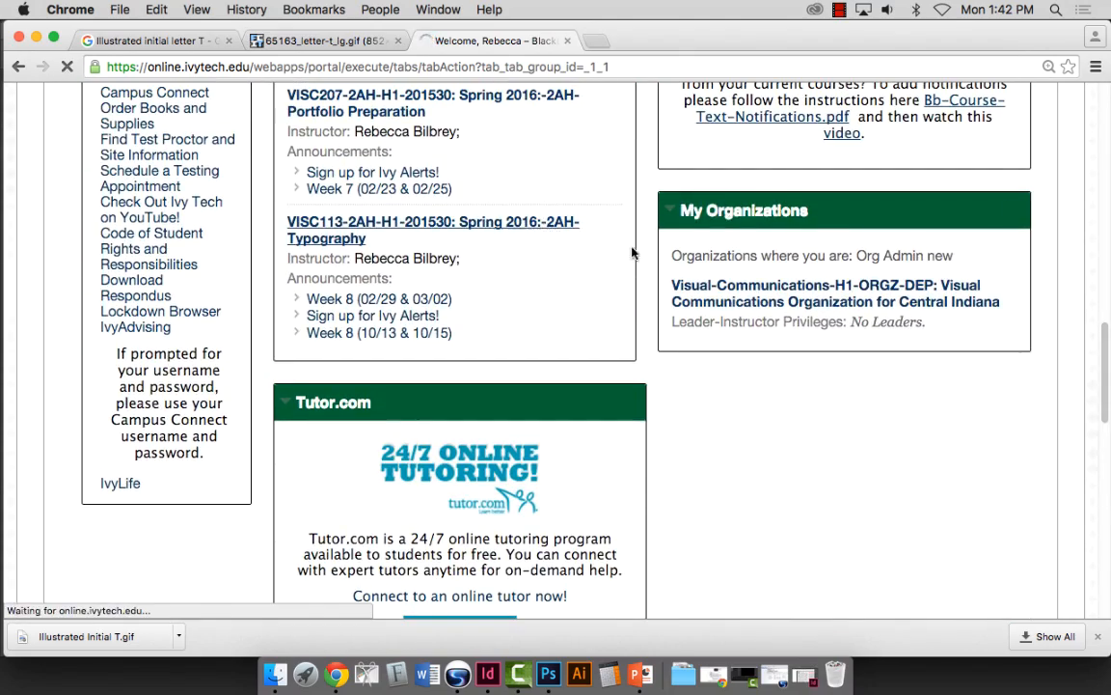
Step: Open the Week 8 materials from the Typography course announcement and go to the Project 5 image preparation requirements
left_click(529, 222)
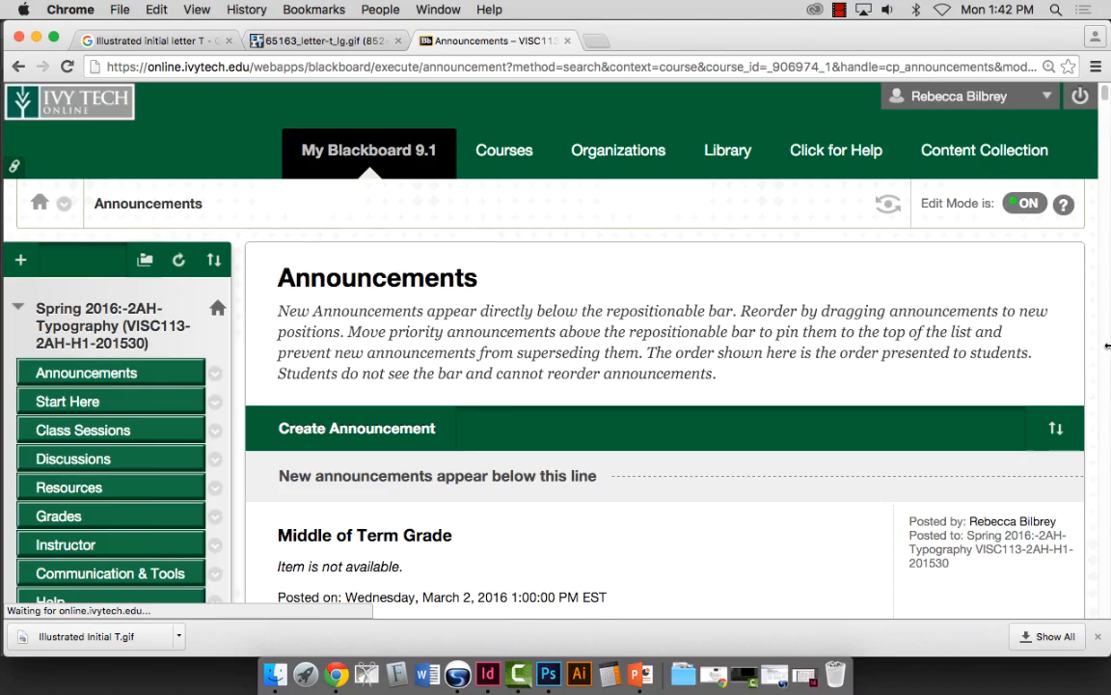
left_click_drag(1106, 96, 1107, 139)
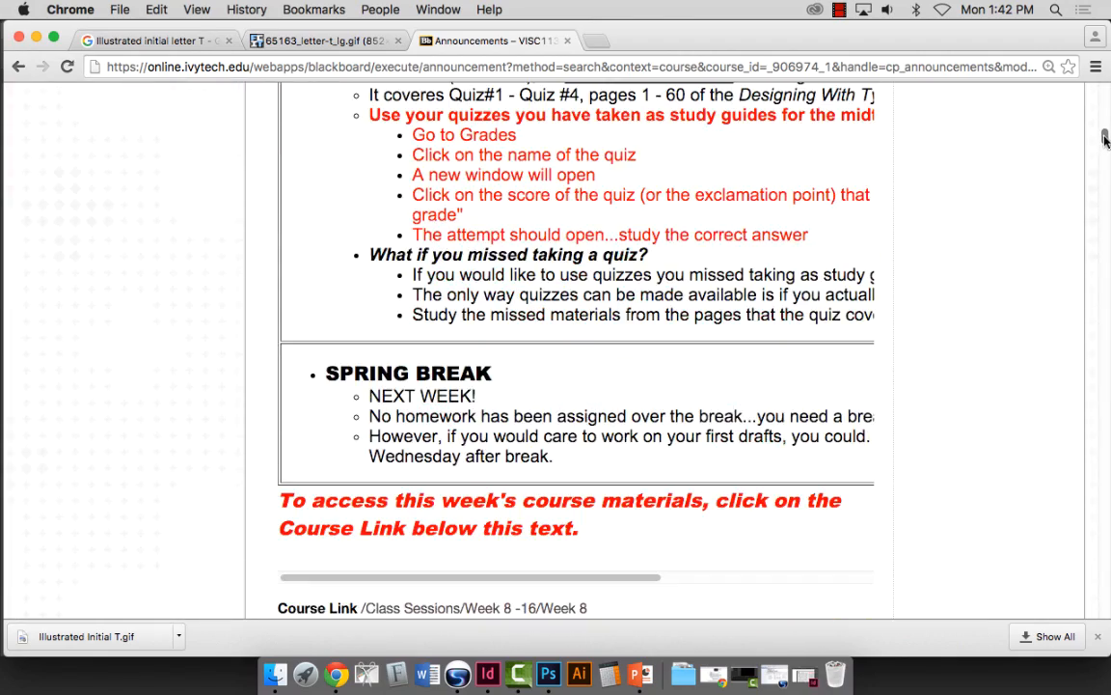
left_click(471, 607)
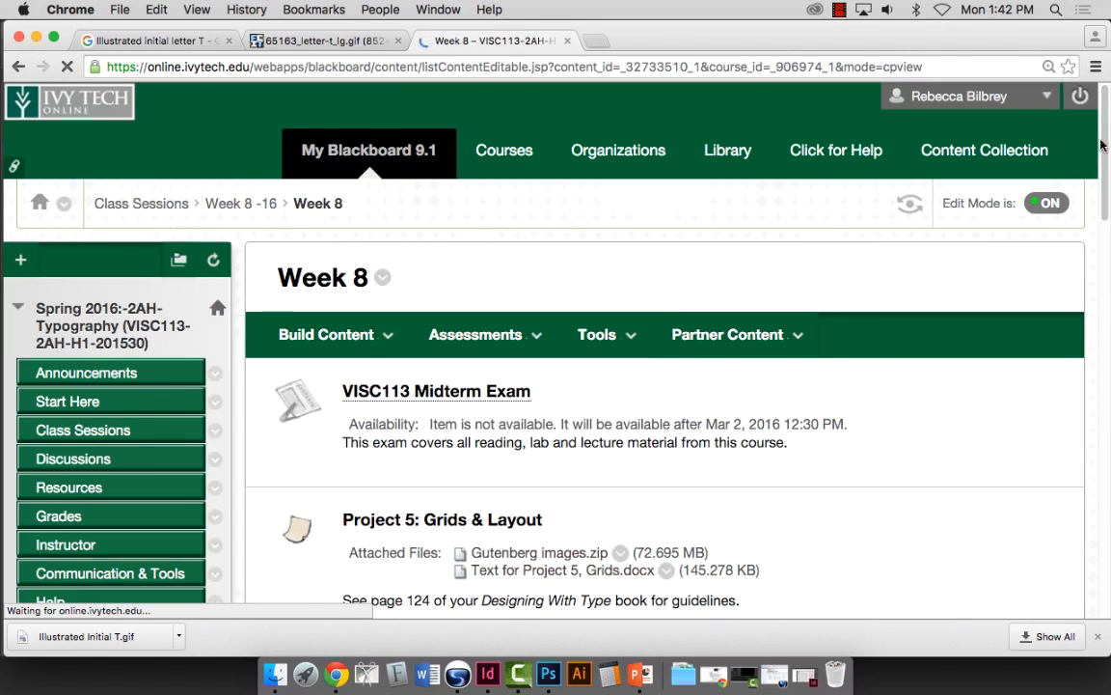
left_click_drag(1106, 154, 1106, 175)
scroll(499, 140, "down", 5)
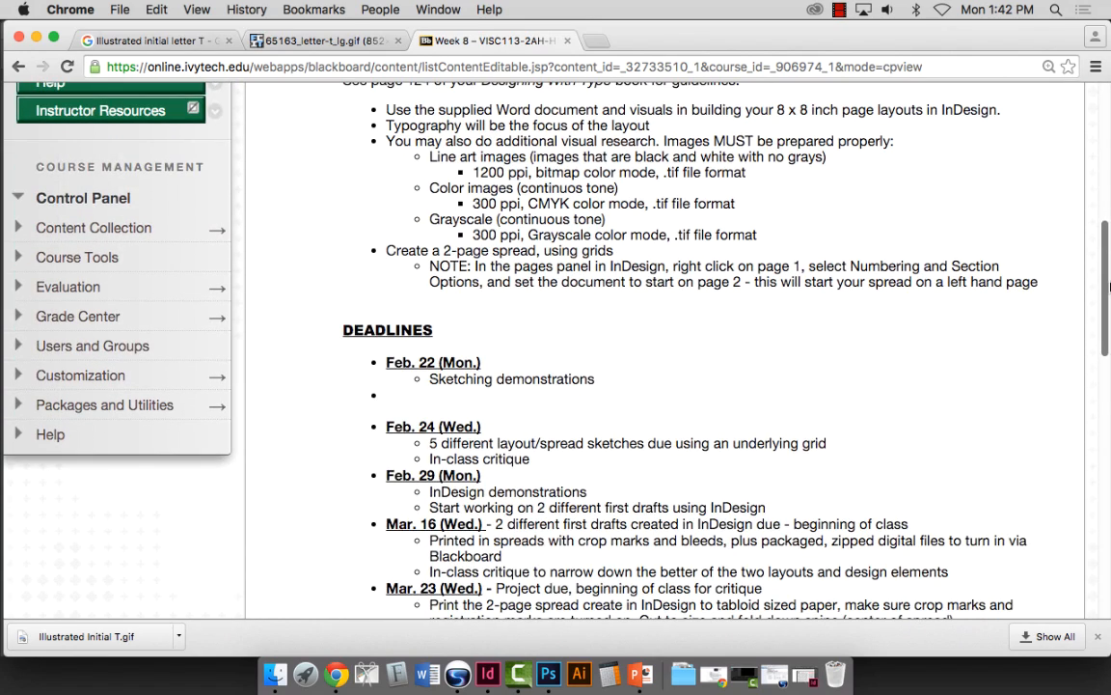
Step: Examine the Project 5 image preparation rules, especially those for line art, and compare them with the letter T image
left_click_drag(364, 141, 762, 227)
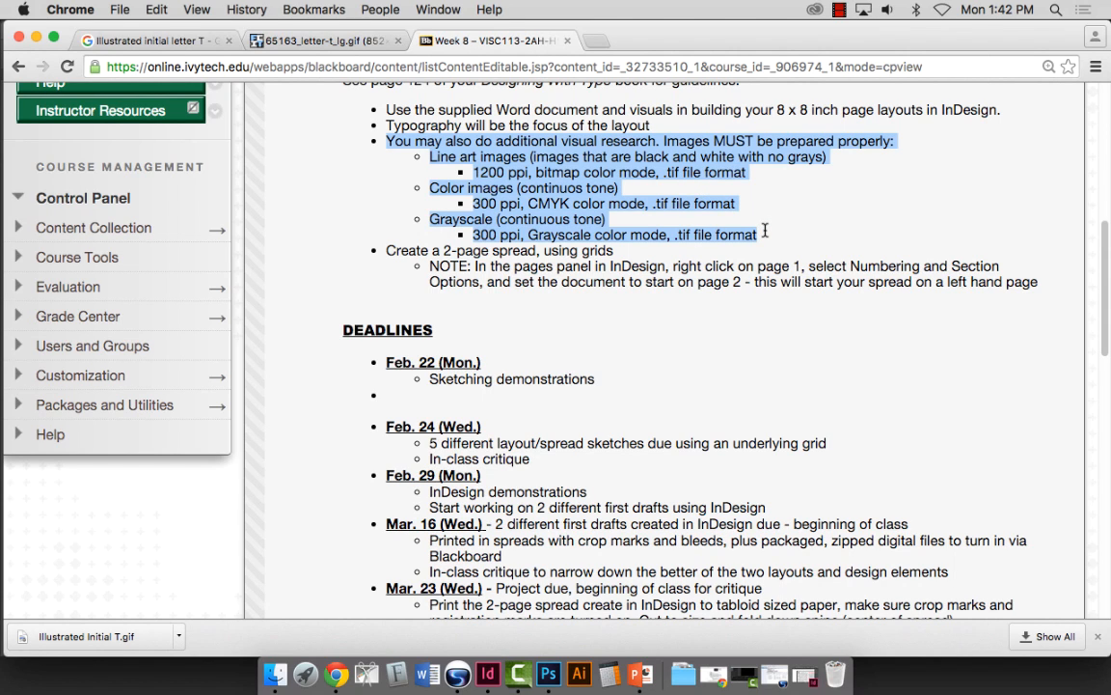
left_click(464, 158)
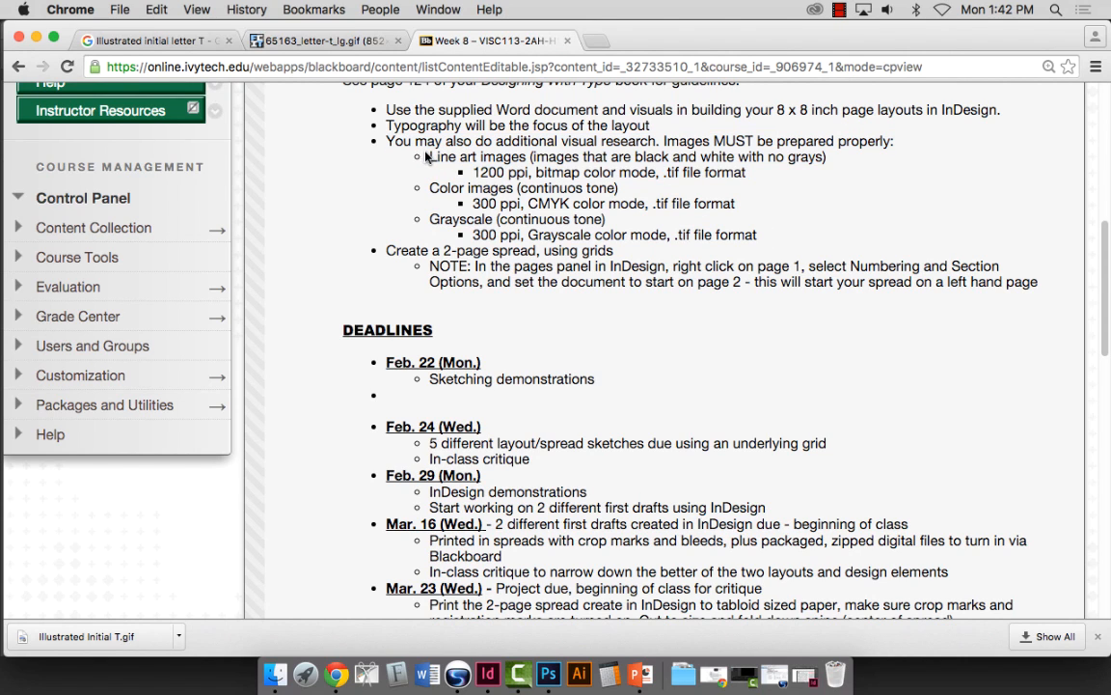
left_click_drag(425, 157, 772, 171)
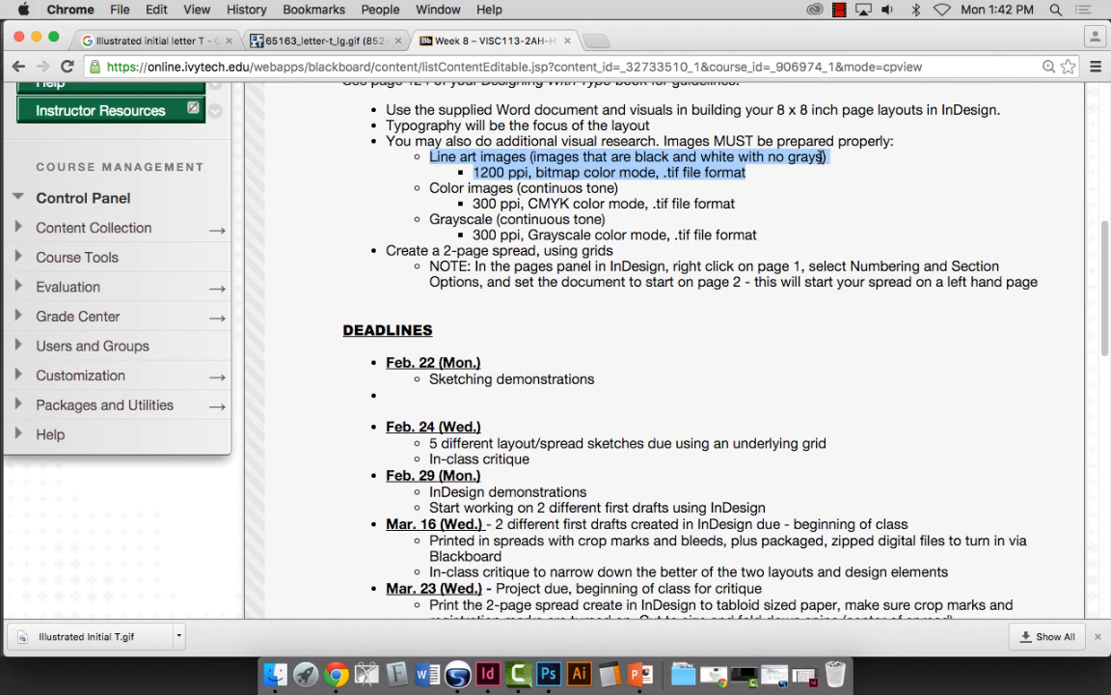
left_click_drag(480, 173, 747, 172)
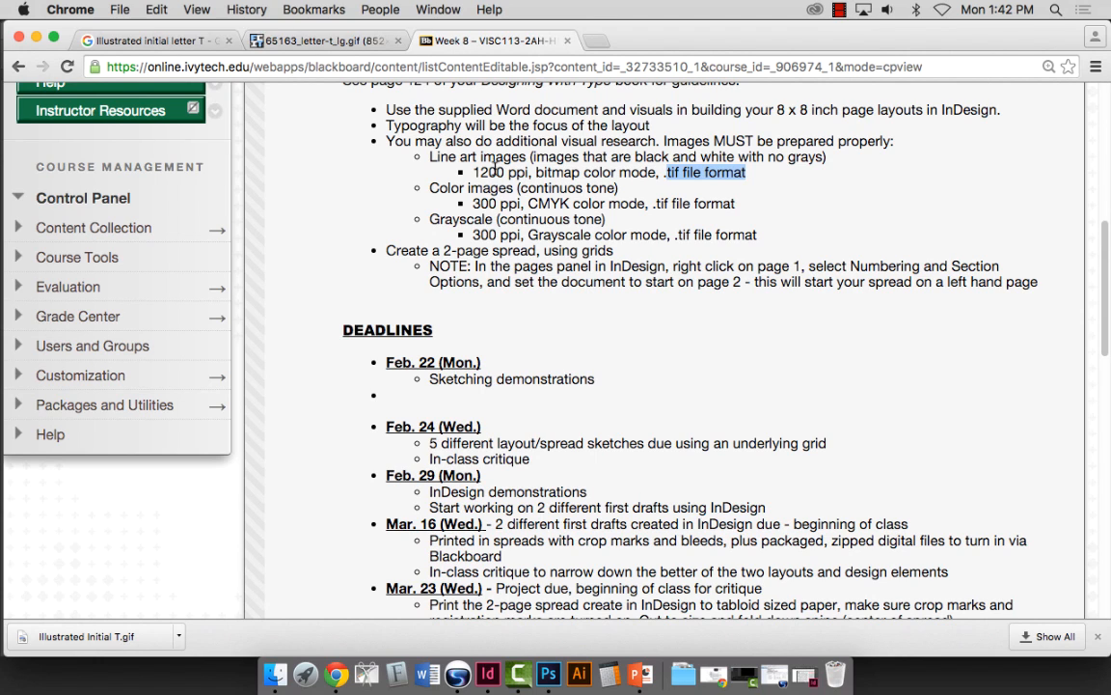
left_click_drag(429, 156, 749, 172)
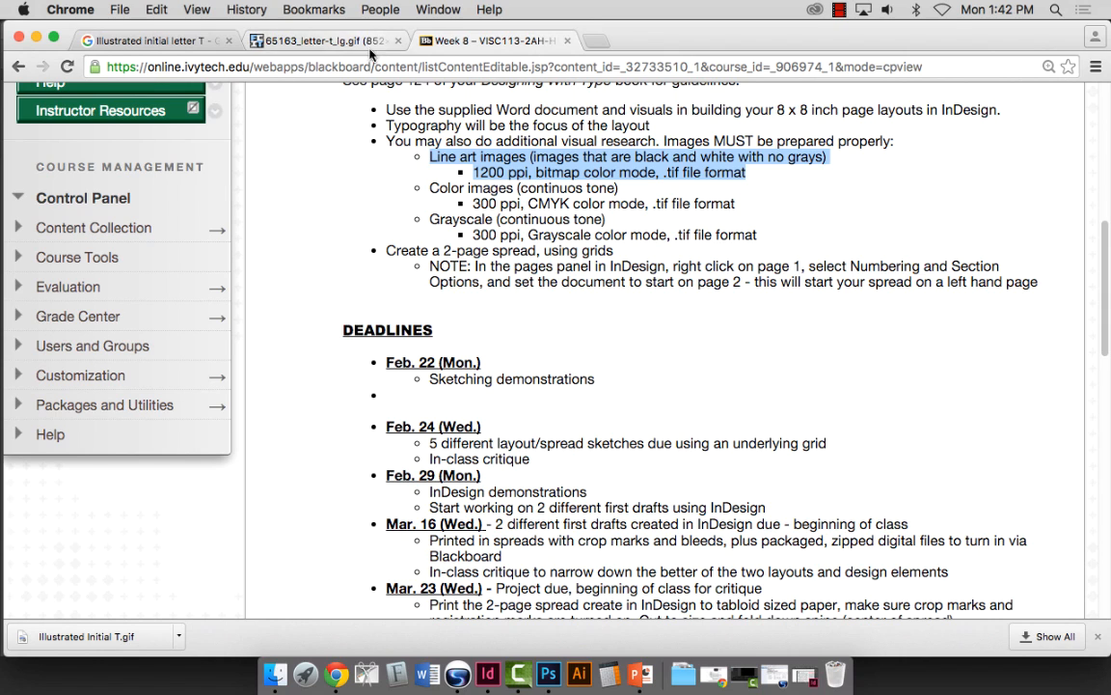
left_click(299, 41)
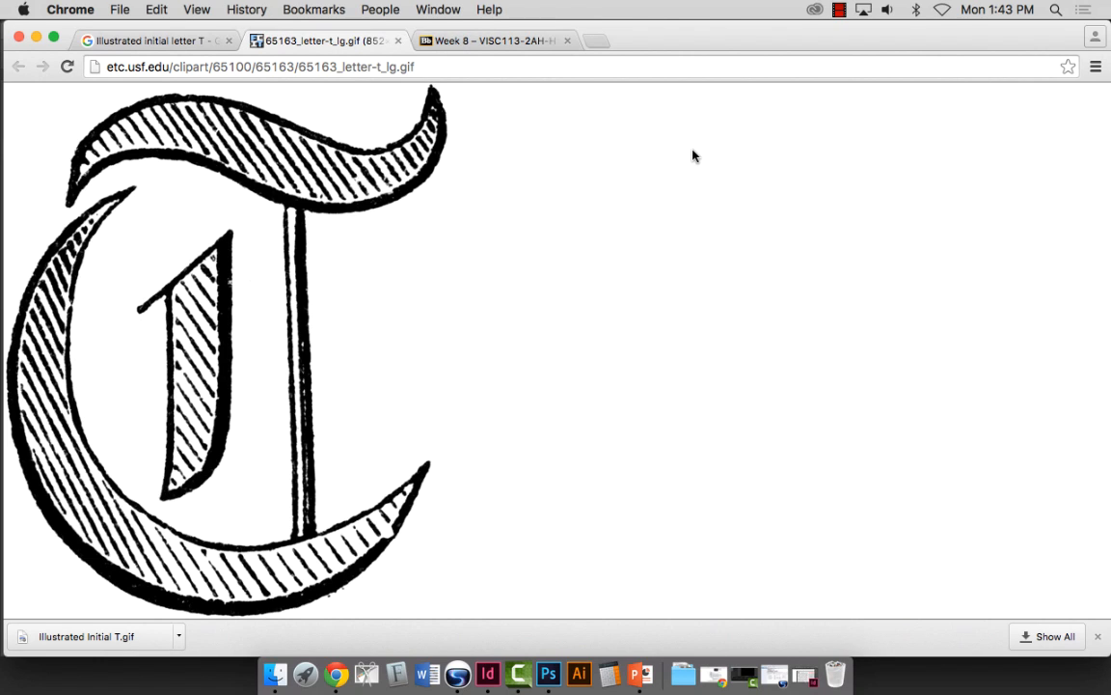
Step: Return to the course site and go up from Week 8 to the Class Sessions list
left_click(491, 41)
scroll(362, 330, "up", 10)
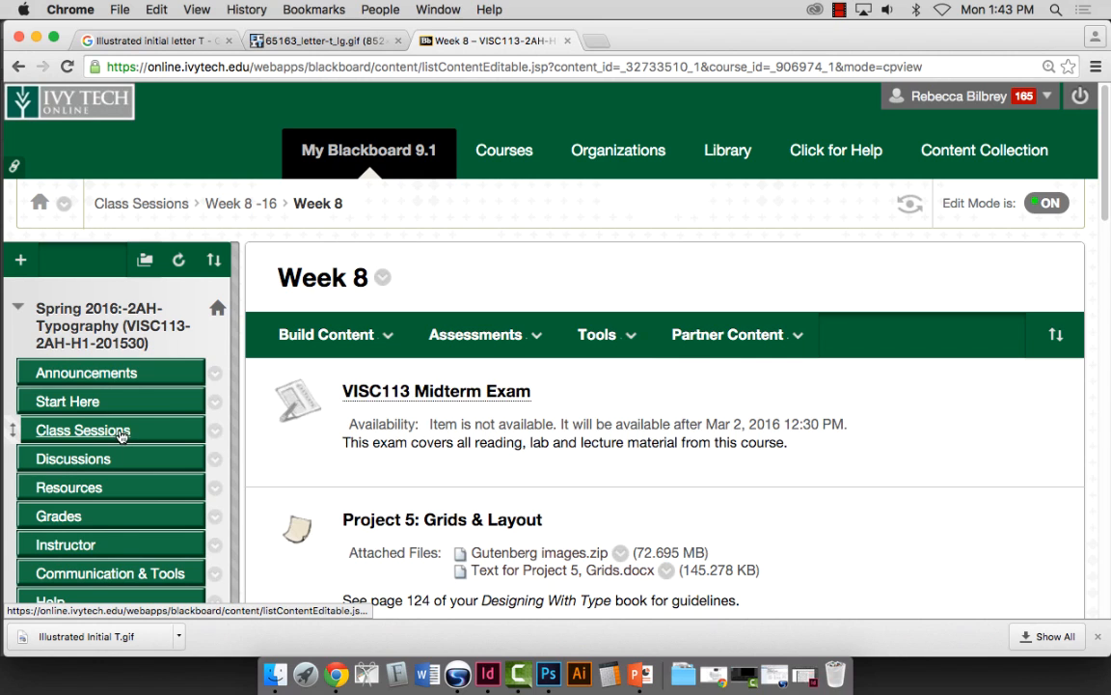
left_click(237, 205)
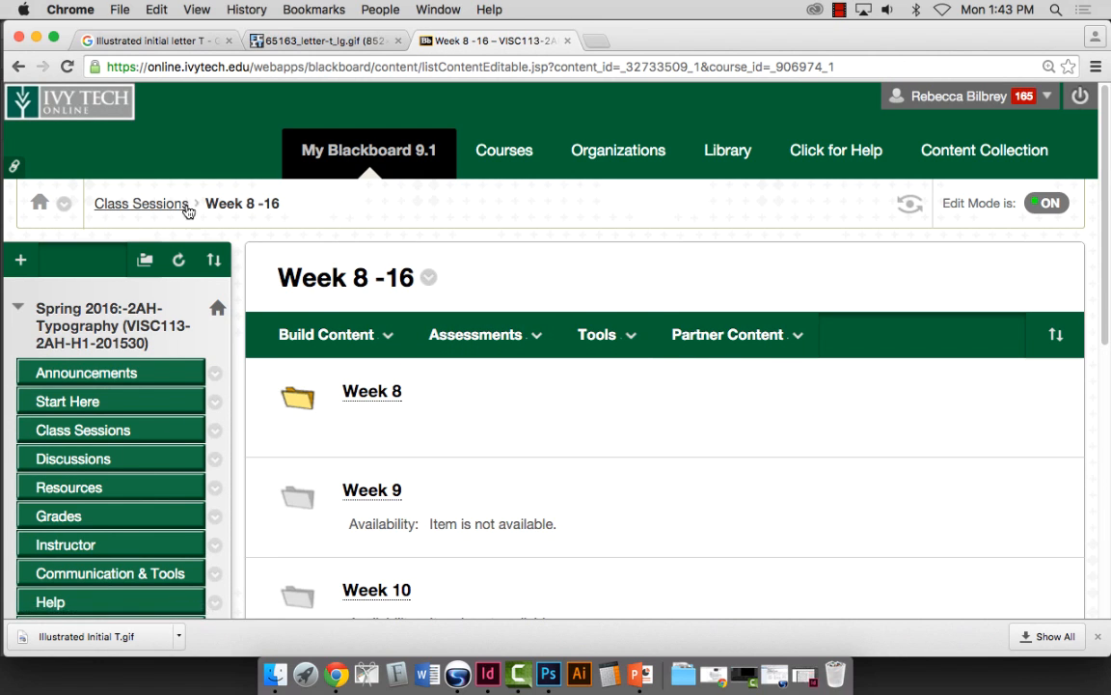
left_click(184, 206)
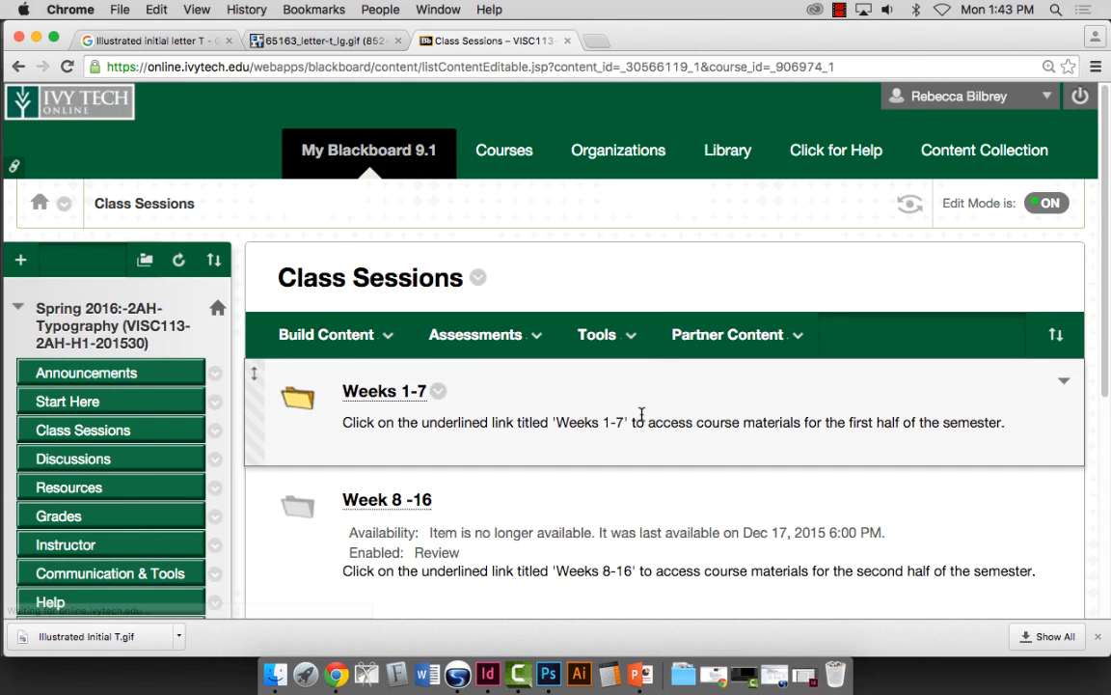
Step: Edit the Week 8 -16 folder to remove its Display After and Display Until date restrictions, and submit the change
scroll(642, 413, "down", 4)
left_click(440, 331)
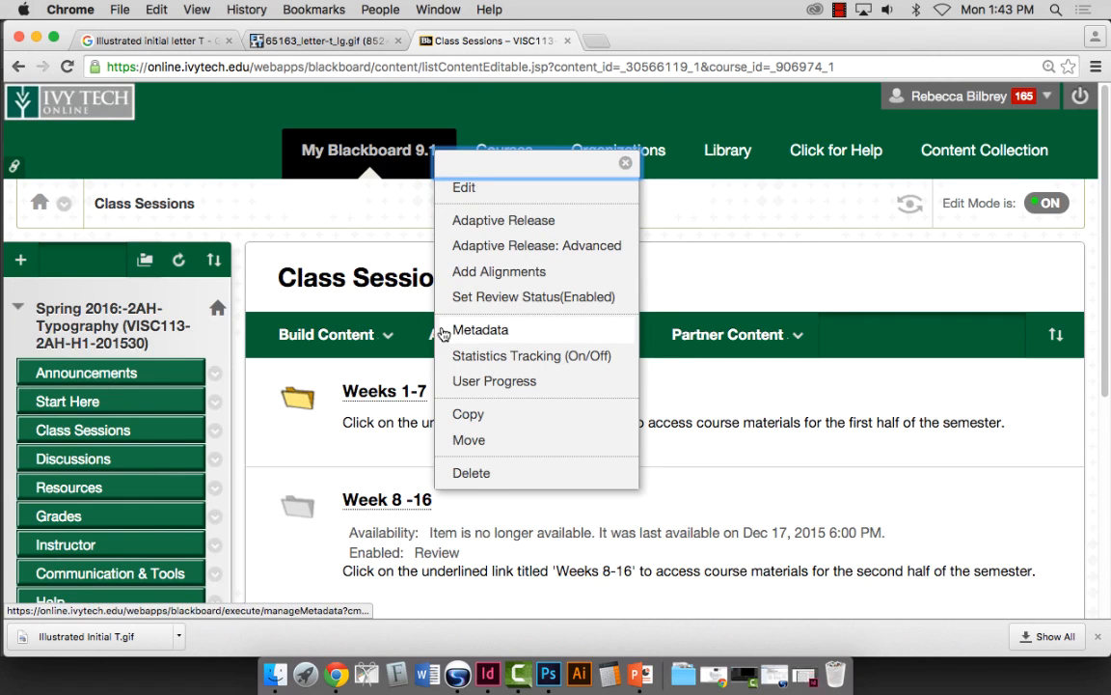
left_click(493, 196)
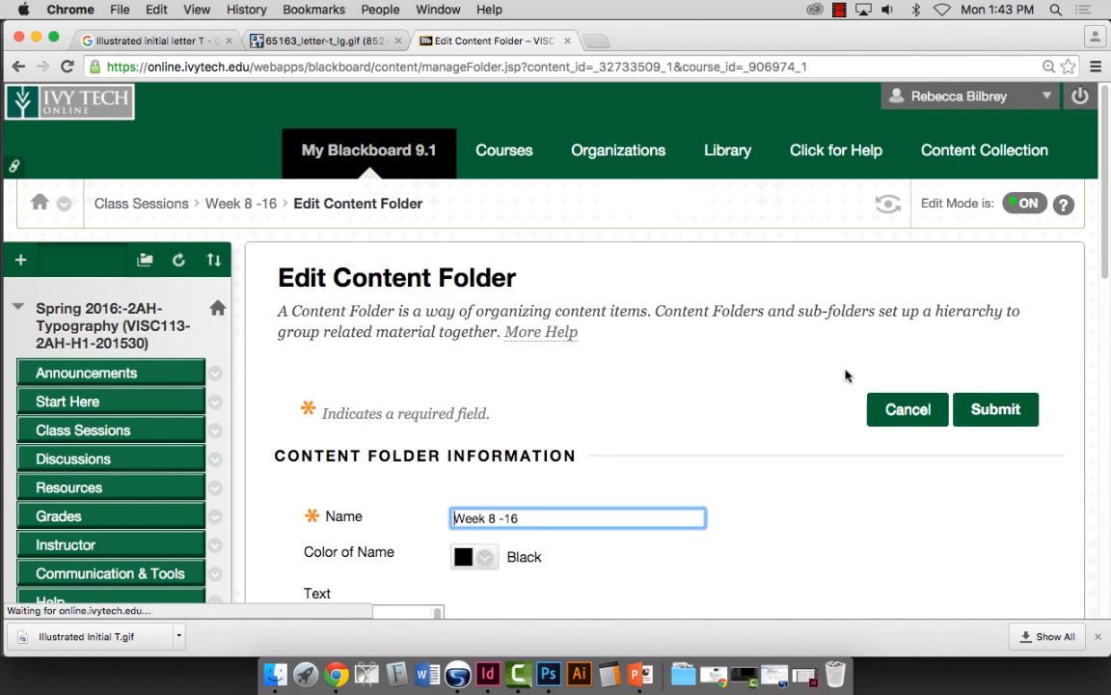
scroll(671, 432, "down", 10)
scroll(639, 418, "up", 1)
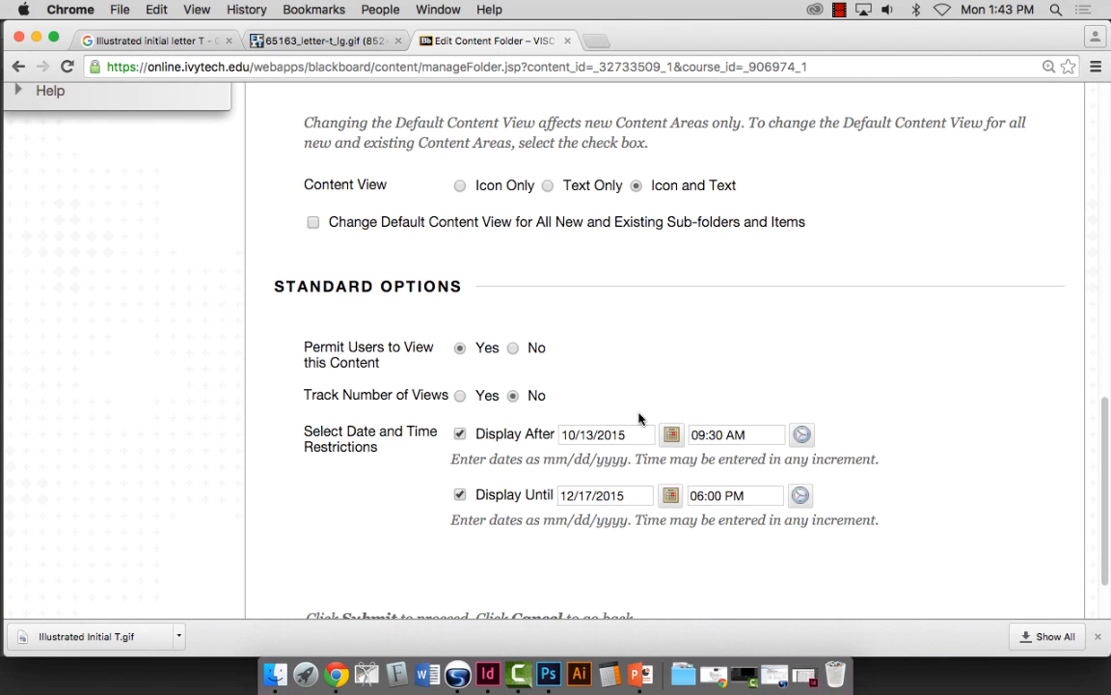
left_click(462, 434)
left_click(460, 495)
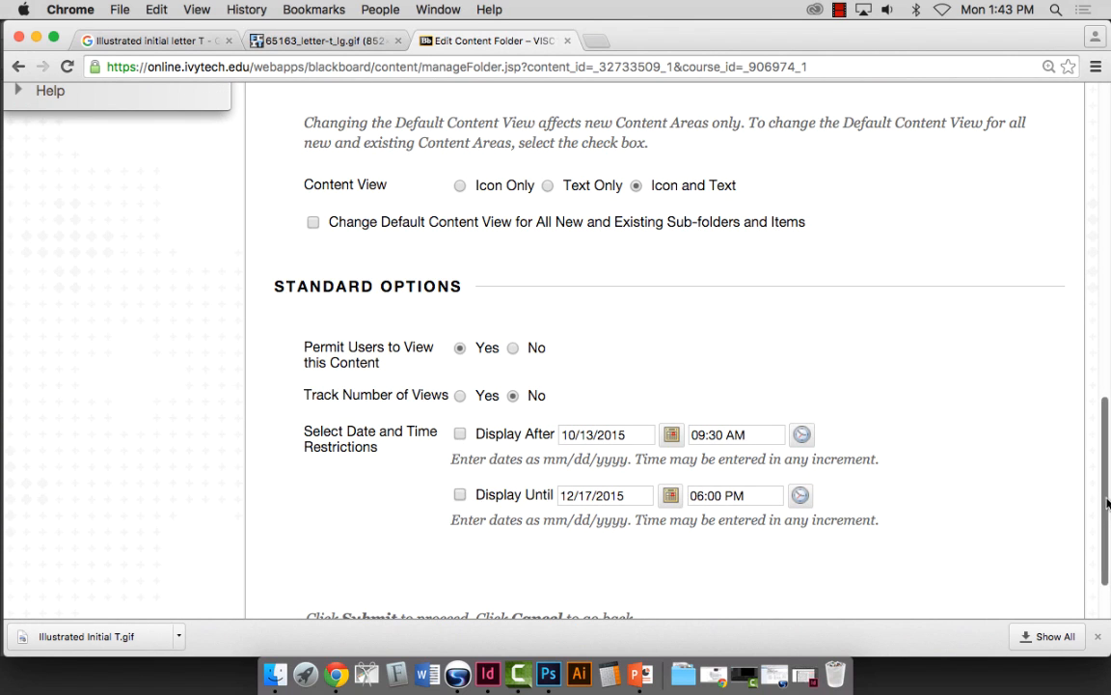
scroll(994, 454, "down", 2)
left_click(996, 559)
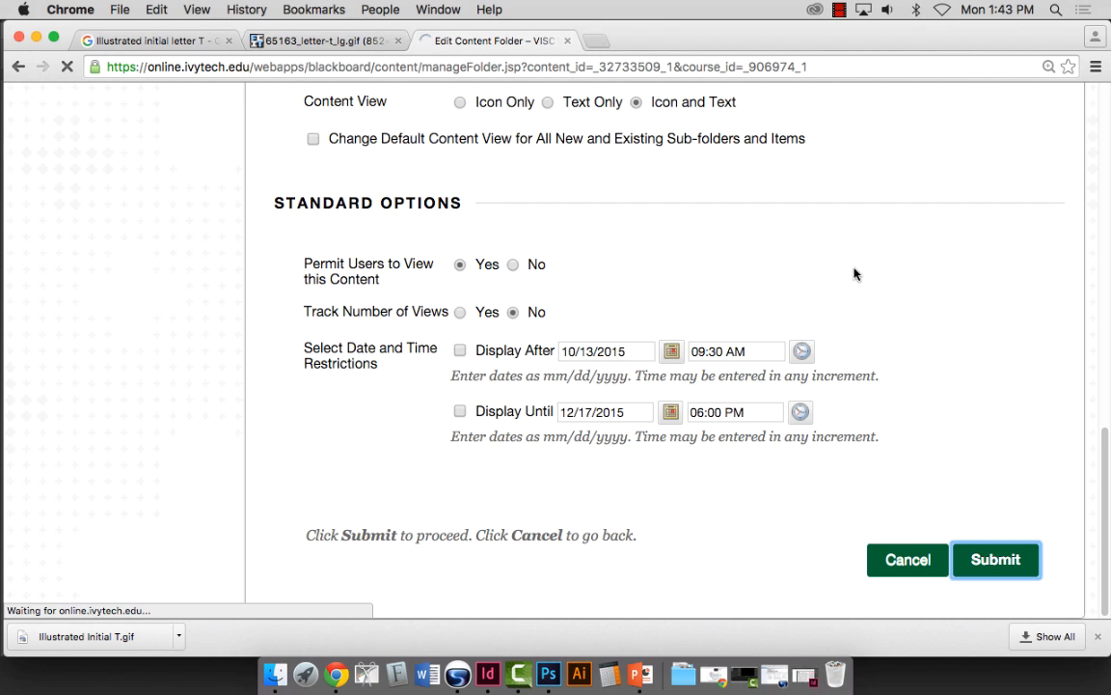
Step: Go into the Week 8 -16 folder and reopen the Week 8 materials with the Project 5 entry
scroll(580, 485, "down", 1)
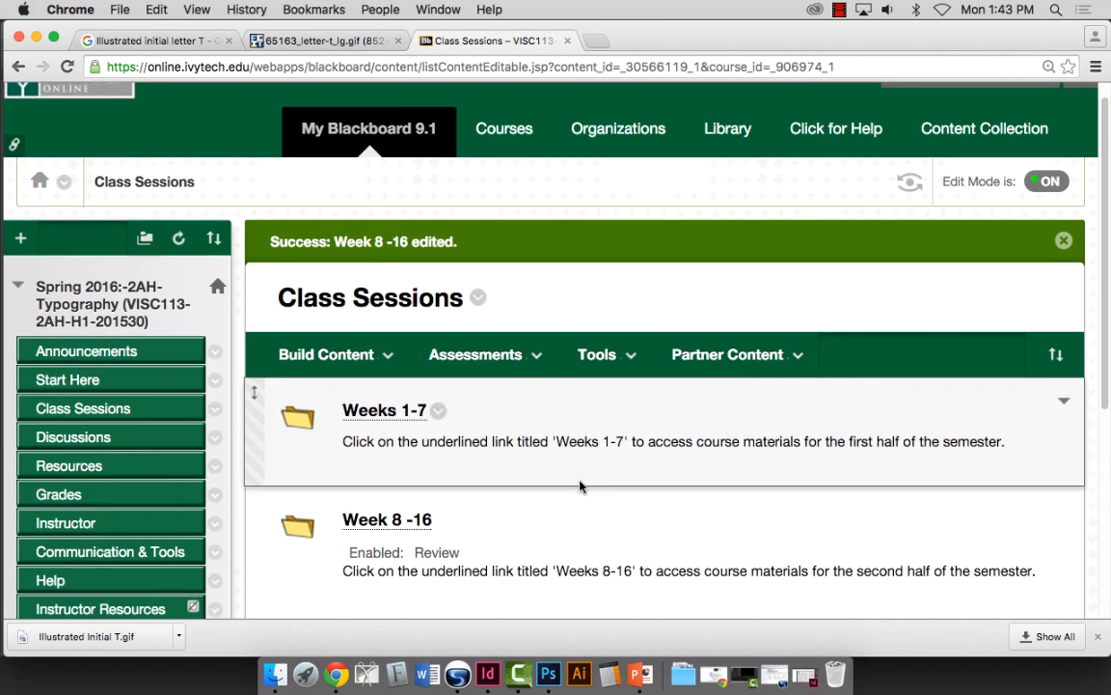
scroll(583, 482, "down", 3)
left_click(404, 357)
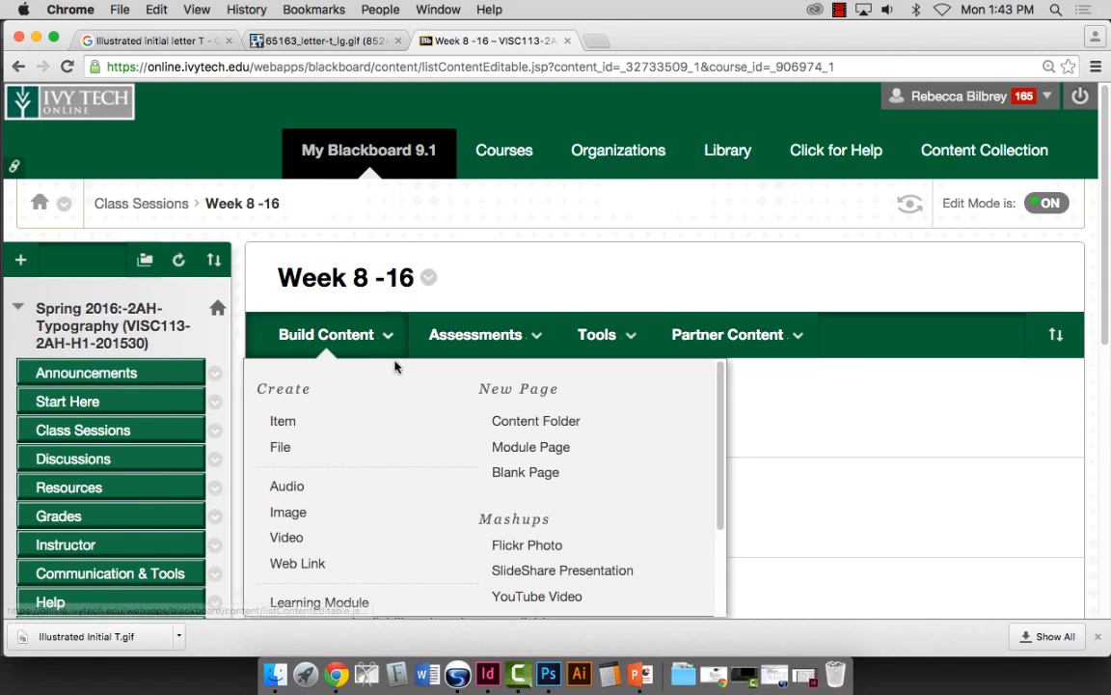
mouse_move(327, 333)
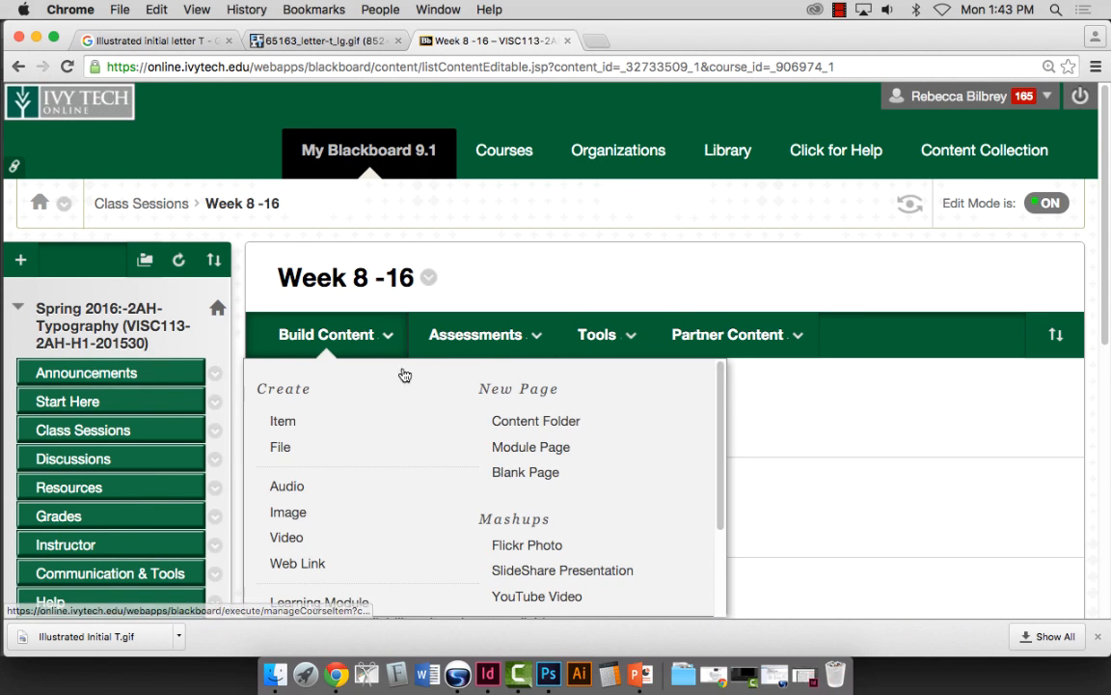
left_click(374, 396)
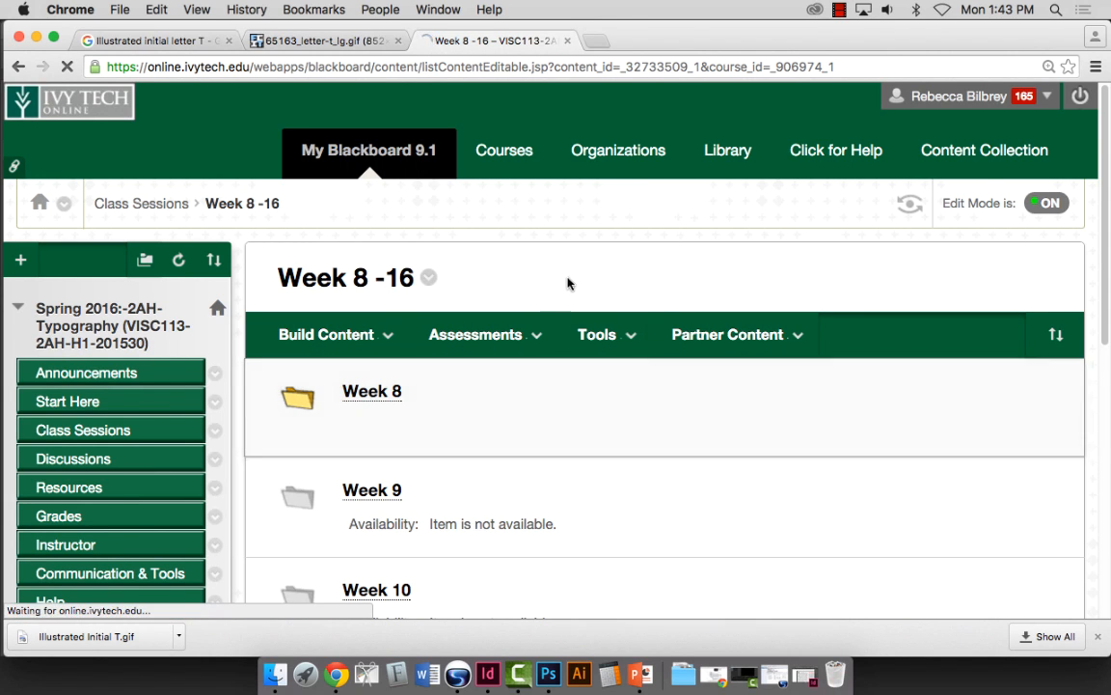
scroll(405, 399, "down", 5)
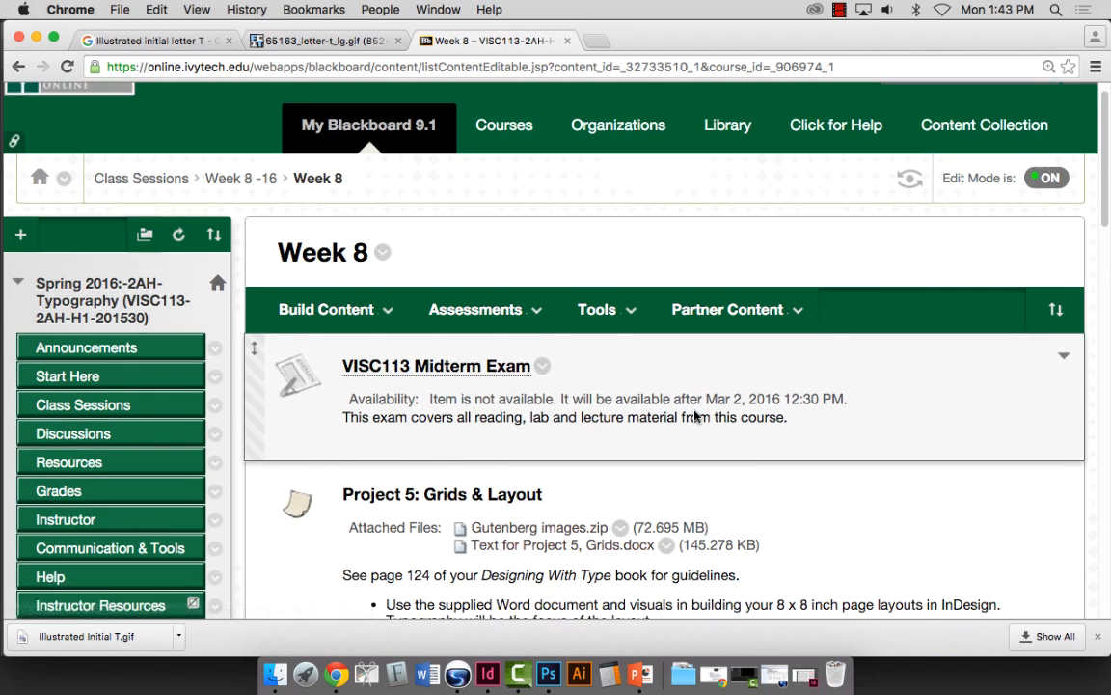
Step: Inspect the letter T image at actual size in Chrome, and switch to Photoshop with Illustrated Initial T.gif in front
left_click(318, 41)
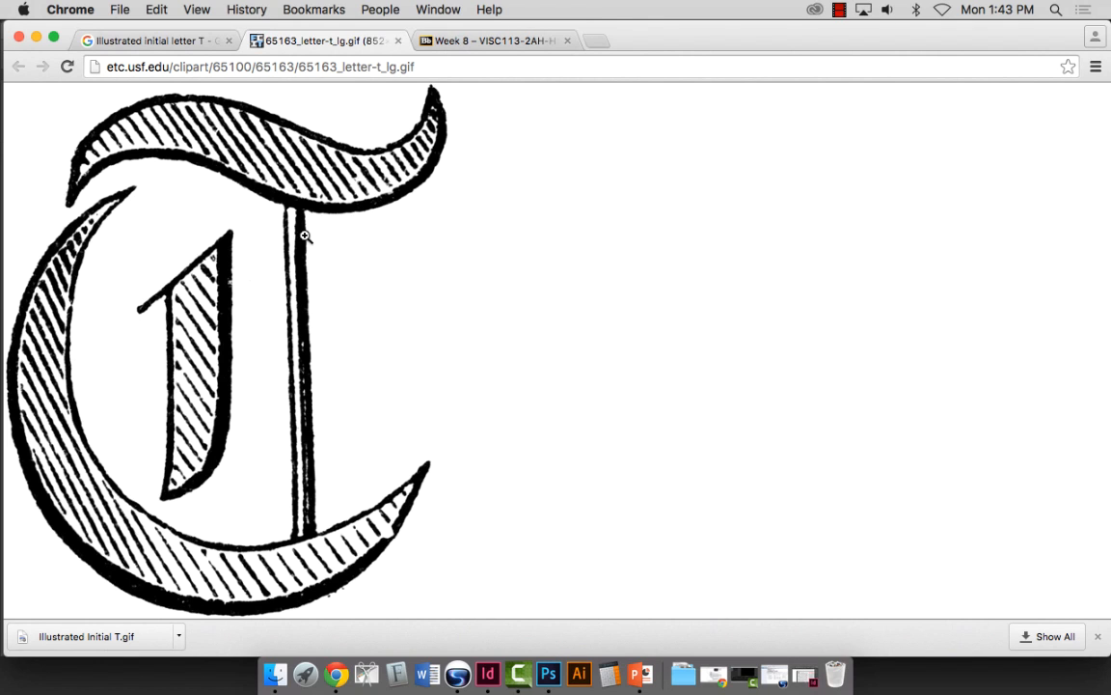
left_click(272, 134)
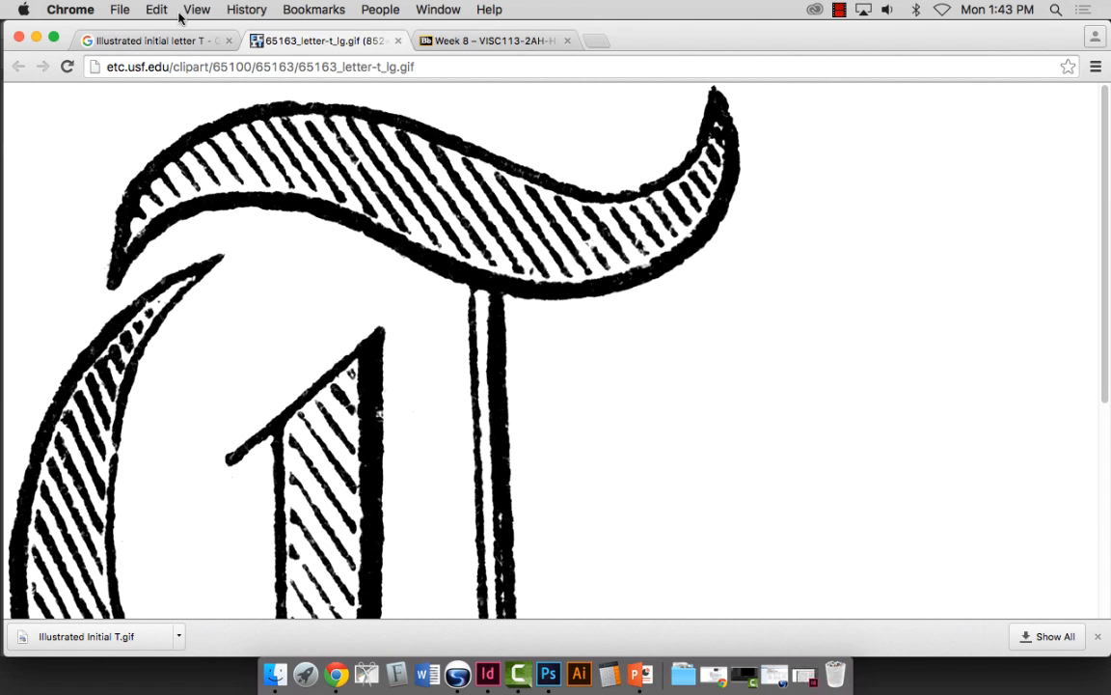
left_click(36, 37)
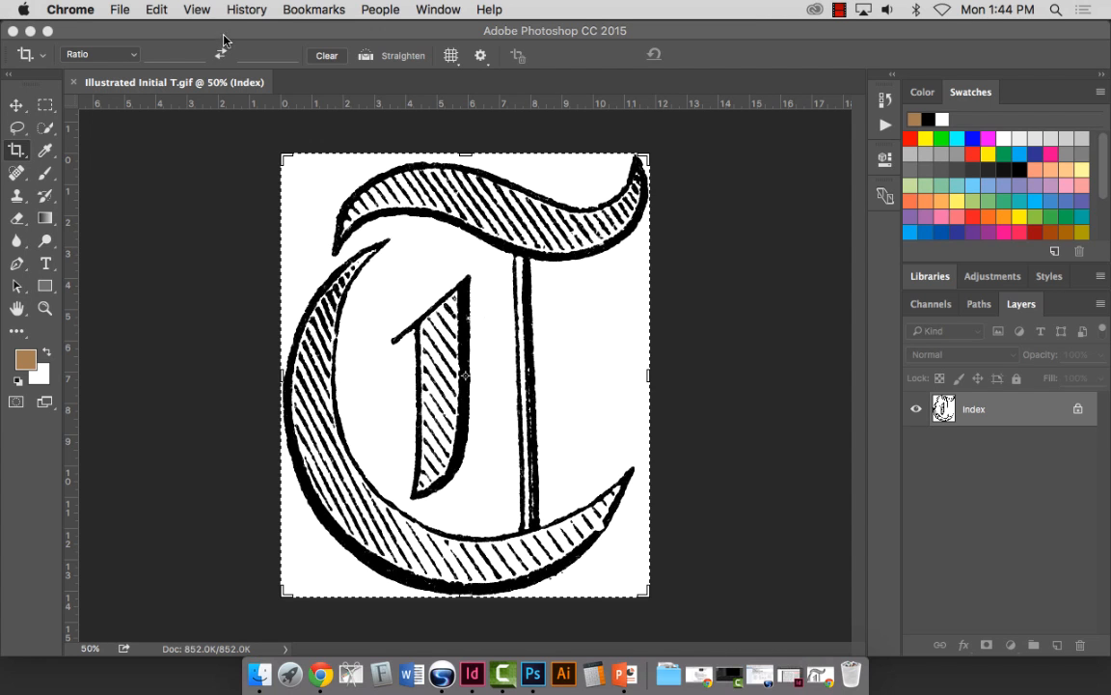
left_click(193, 10)
mouse_move(162, 10)
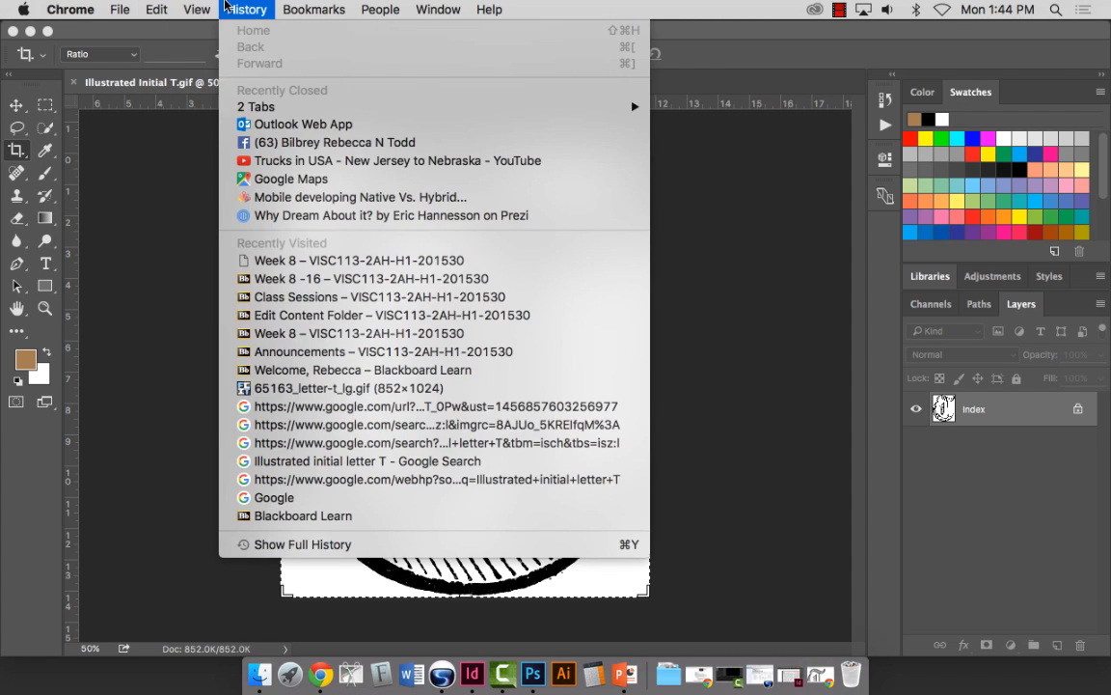
left_click(174, 256)
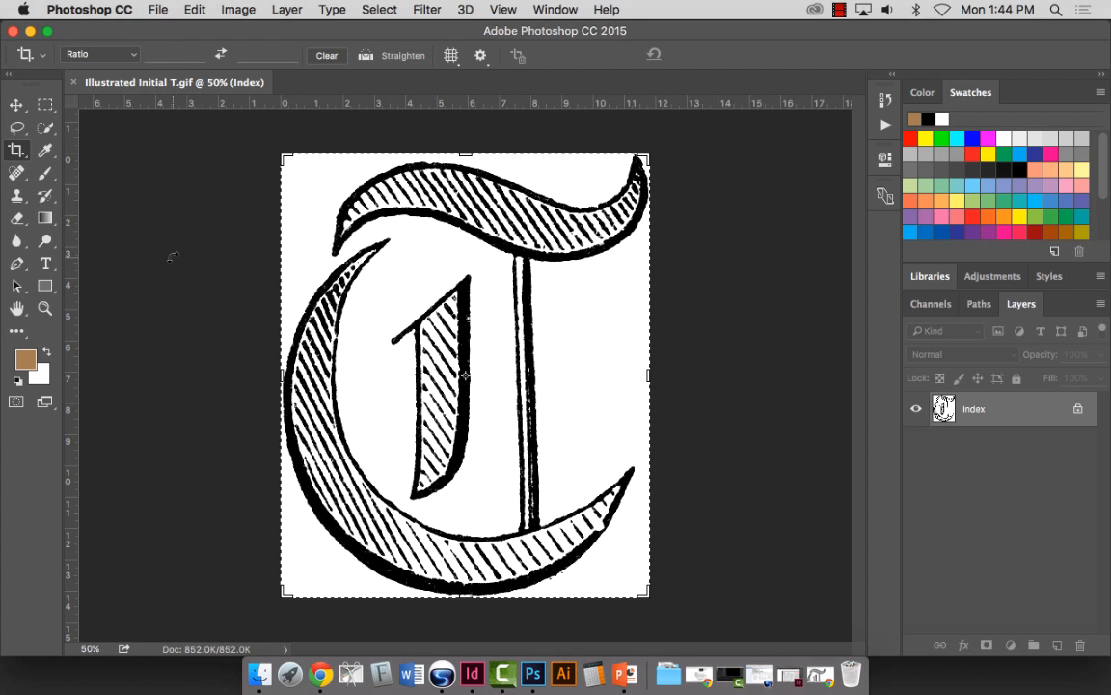
Step: Open the image size settings for the letter T and switch the width and height units to inches
left_click(235, 9)
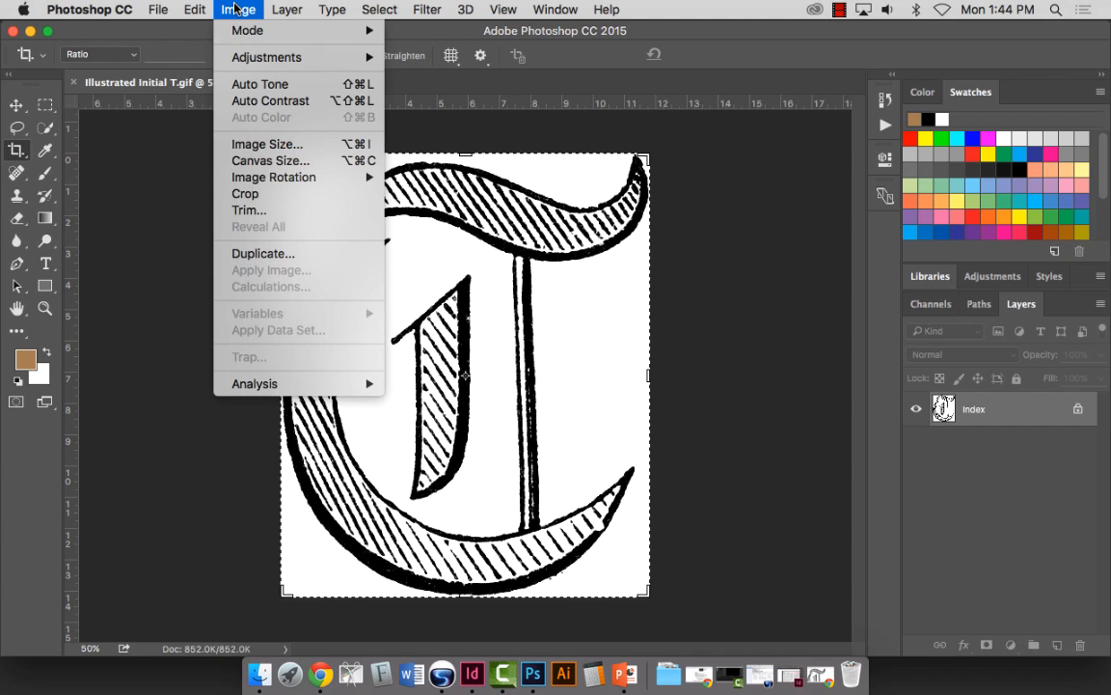
left_click(268, 145)
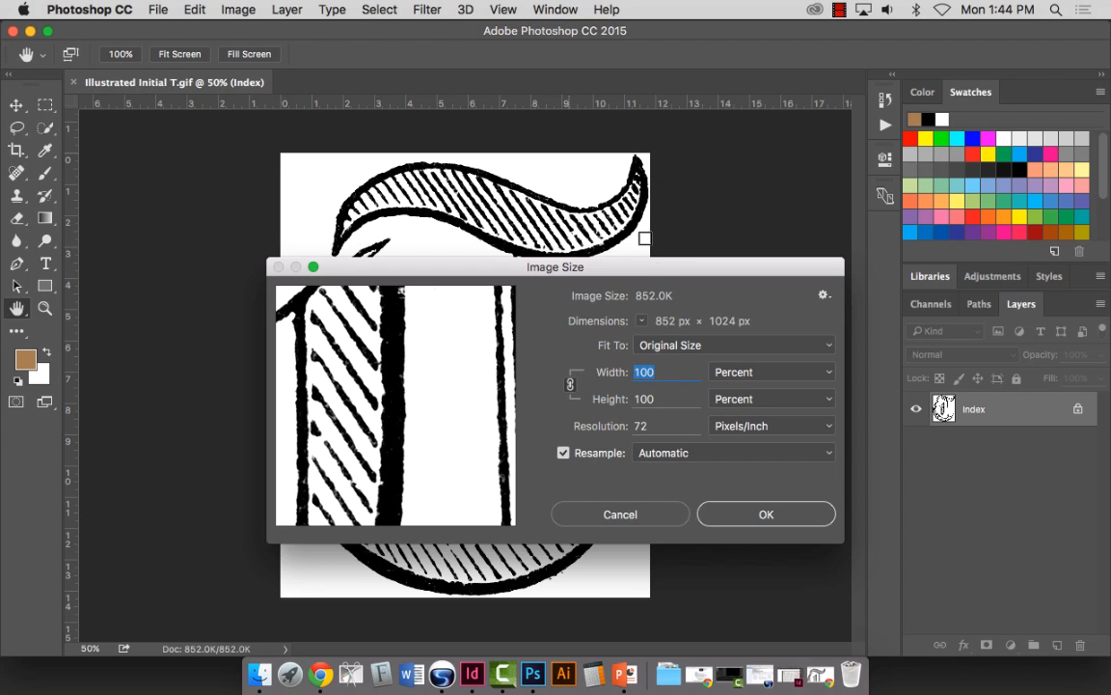
left_click_drag(684, 268, 606, 137)
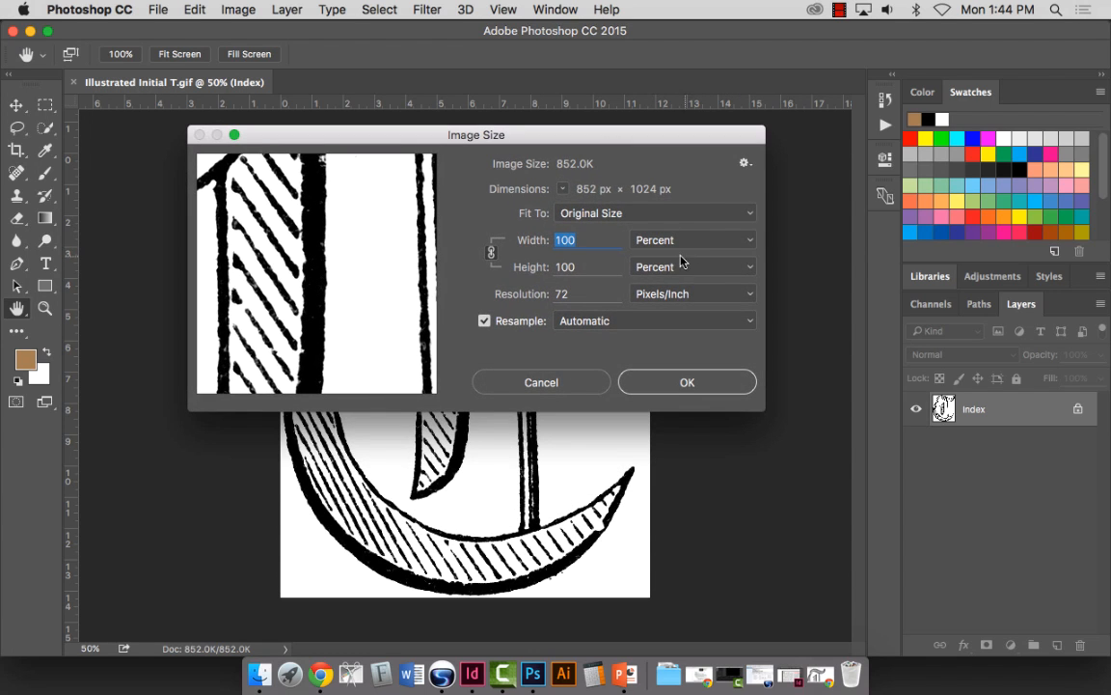
left_click(675, 240)
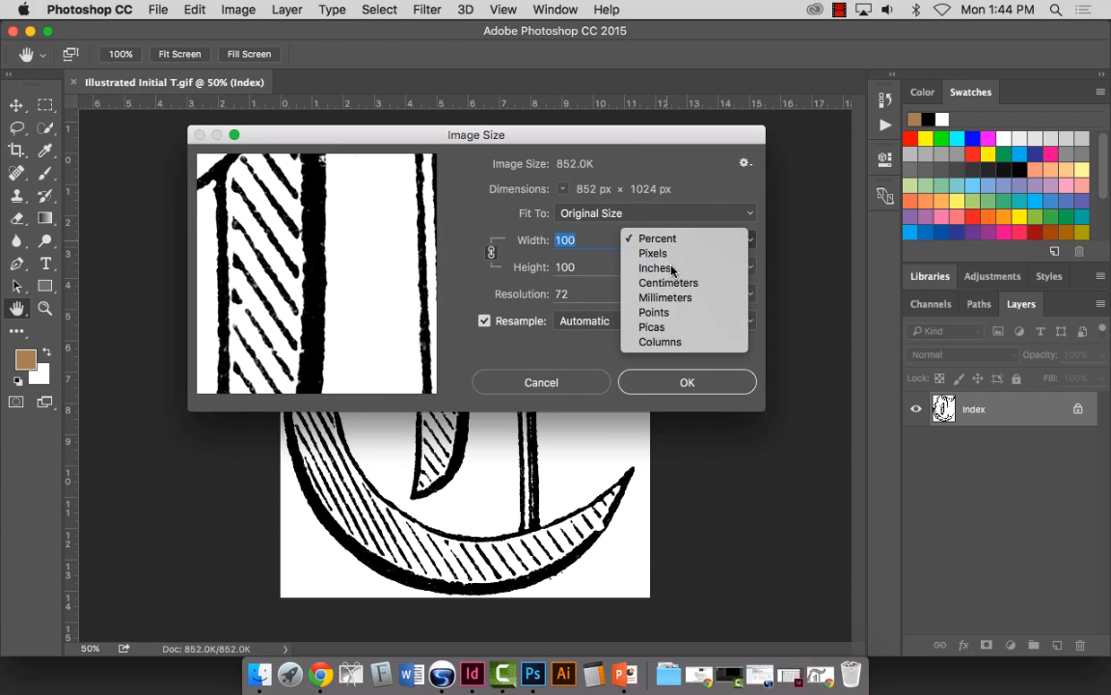
left_click(666, 268)
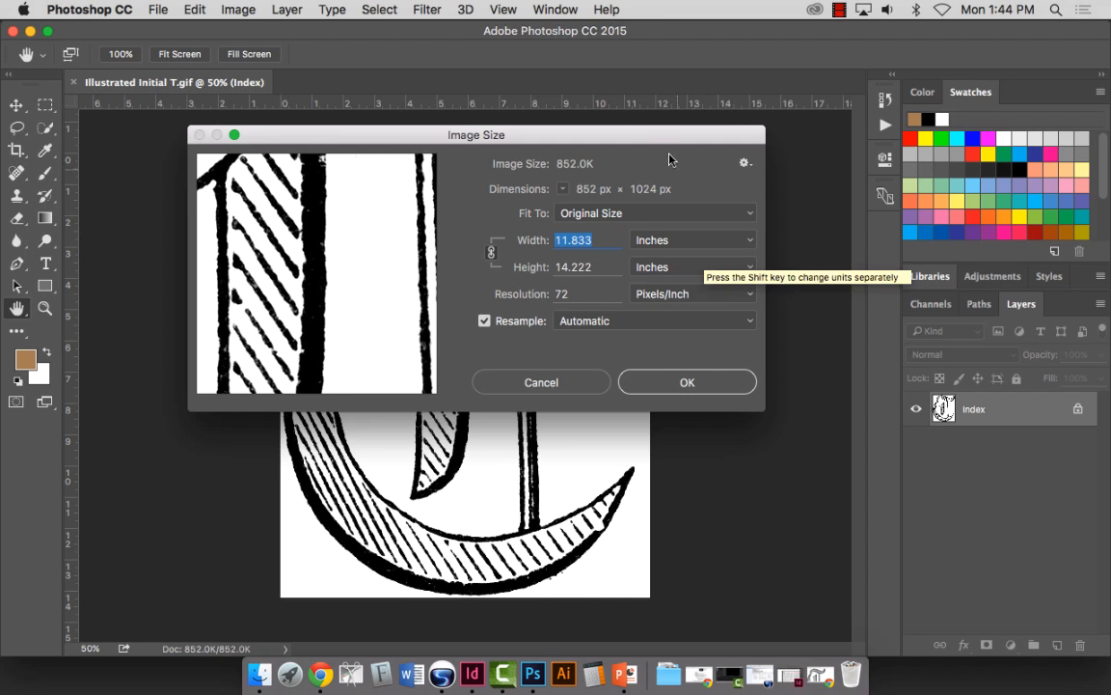
left_click_drag(667, 154, 637, 100)
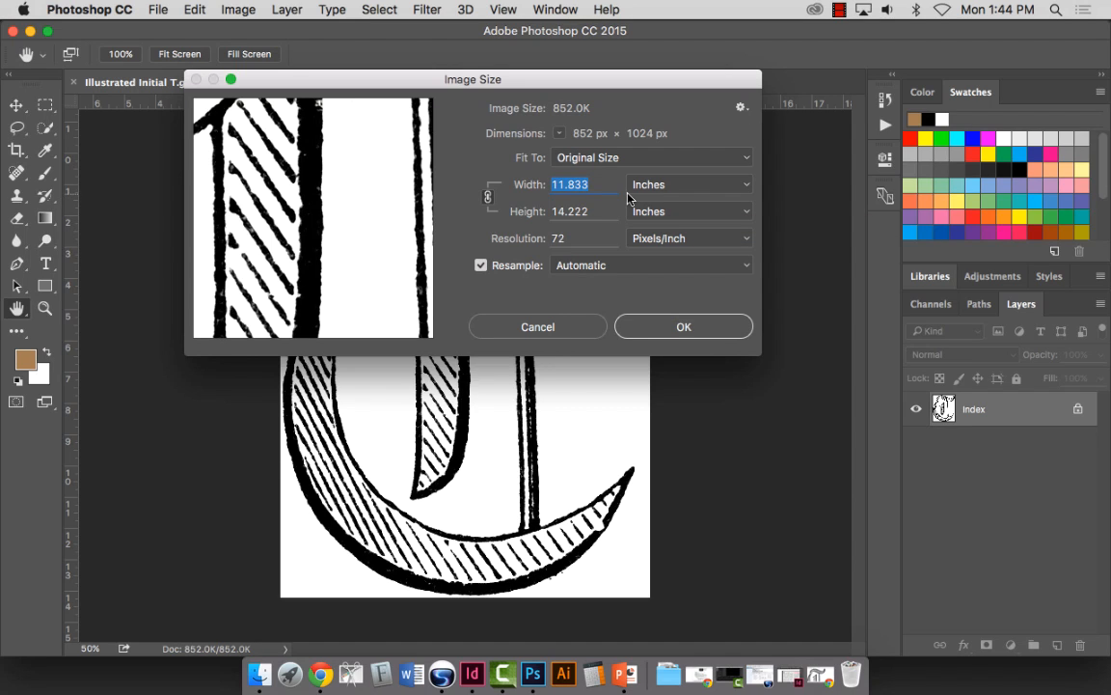
Step: Turn off resampling in the image size settings so the pixel dimensions are preserved
left_click(566, 240)
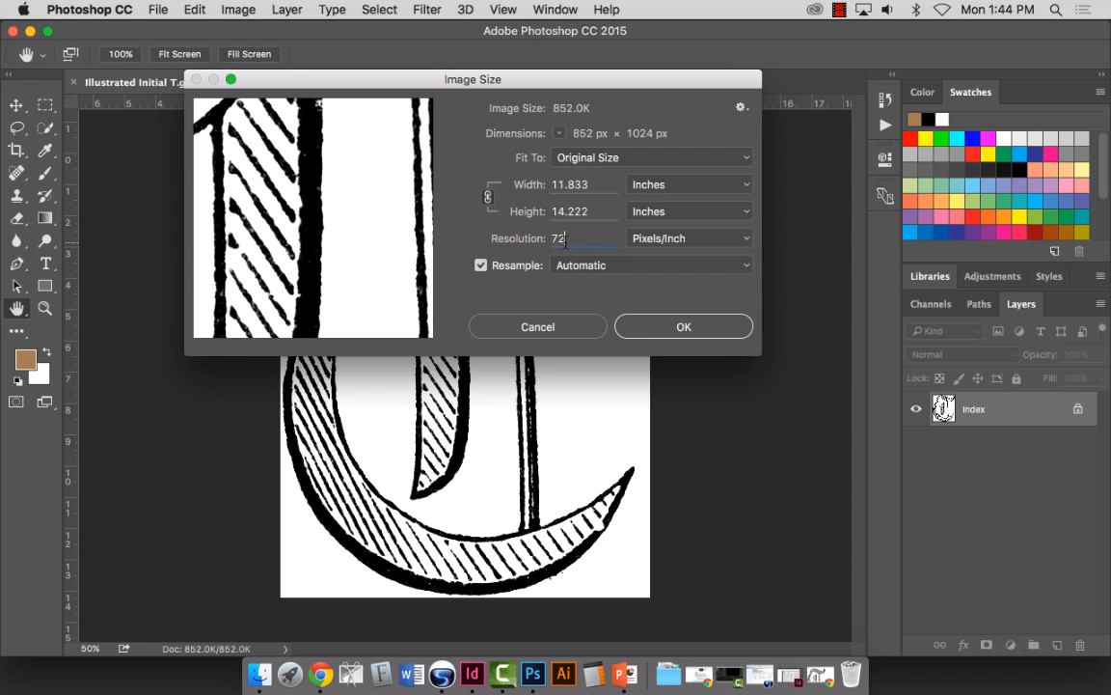
double_click(565, 240)
left_click_drag(469, 99, 469, 56)
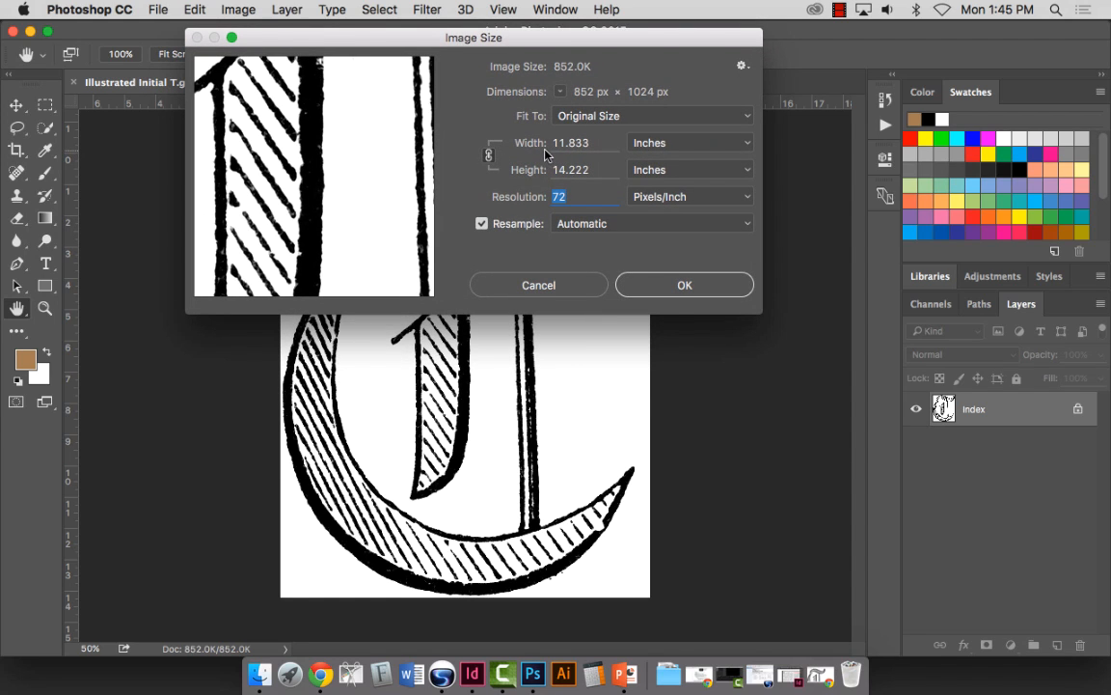
left_click(574, 196)
left_click_drag(575, 196, 542, 196)
left_click(595, 224)
left_click(461, 218)
left_click(521, 225)
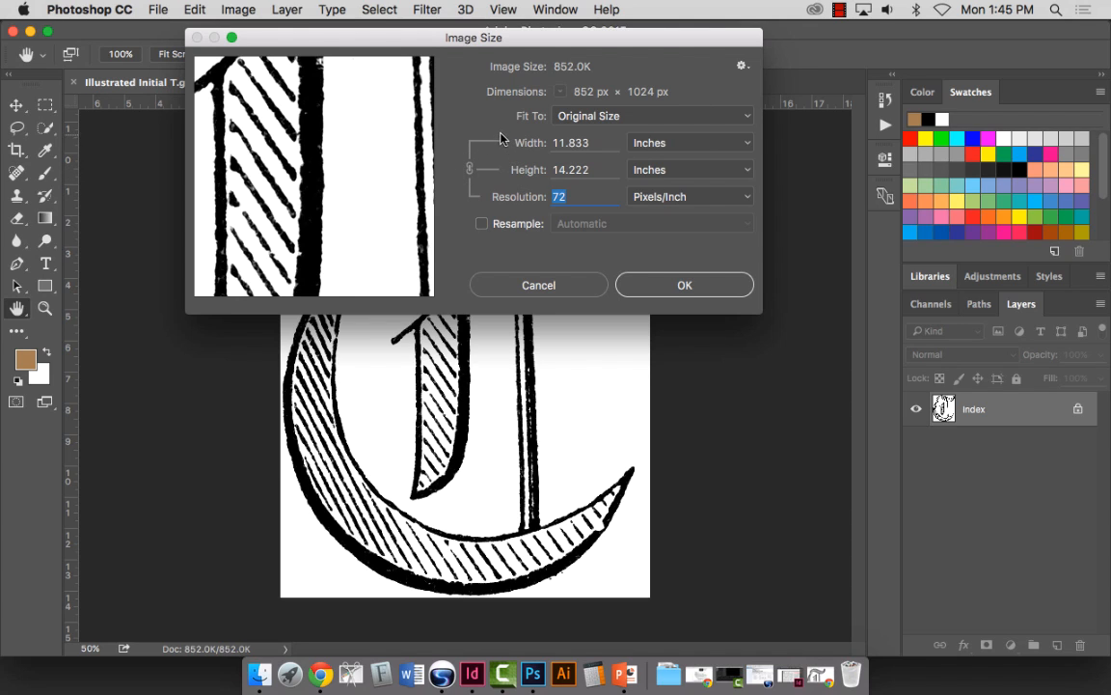
Step: Set the image resolution to 1200 pixels/inch and apply the new image size
left_click(575, 196)
double_click(577, 198)
type("1200")
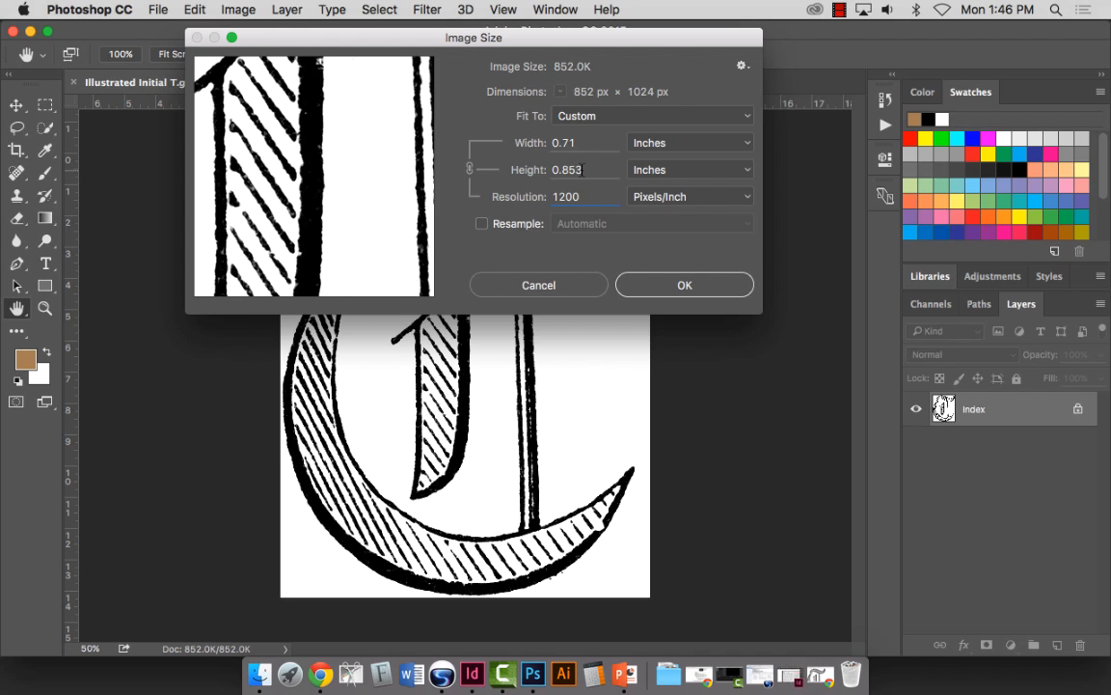
left_click(683, 287)
key("c")
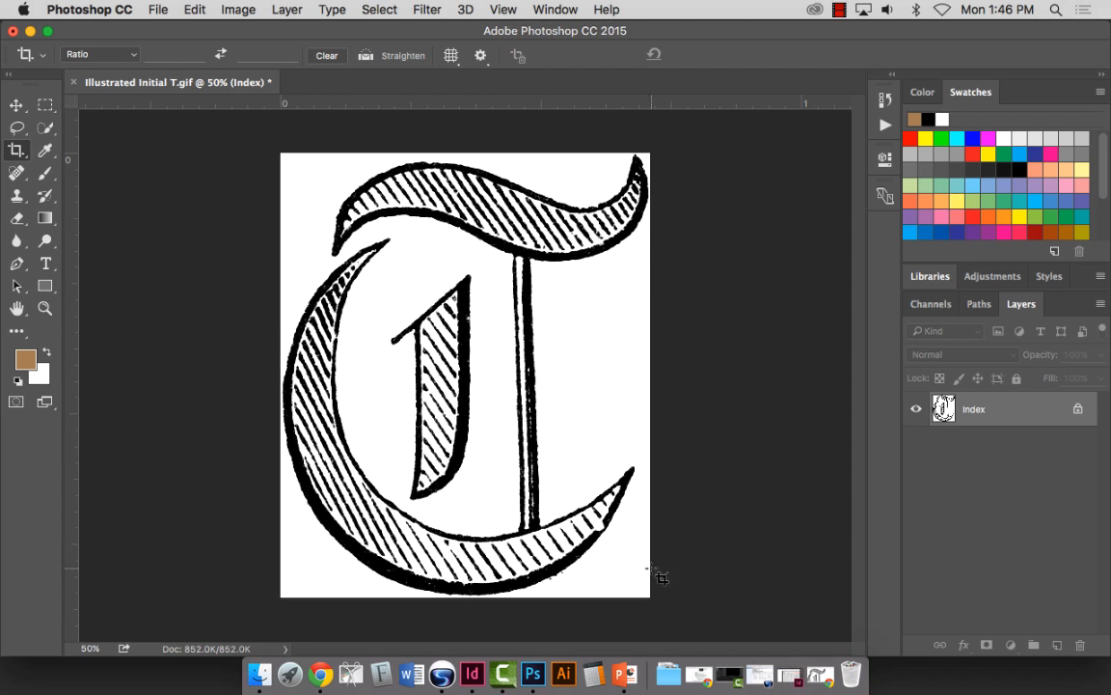
Step: Save the image in TIFF format as Illustrated Initial T.tif in the Project 5 folder, with no image compression
left_click(154, 10)
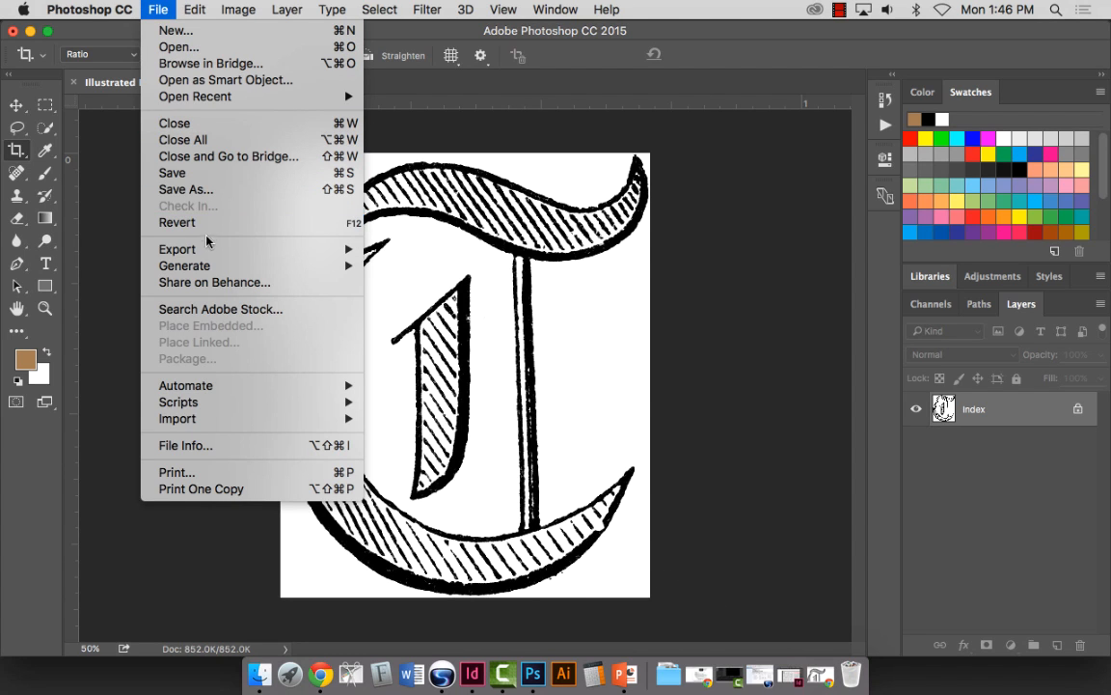
left_click(200, 192)
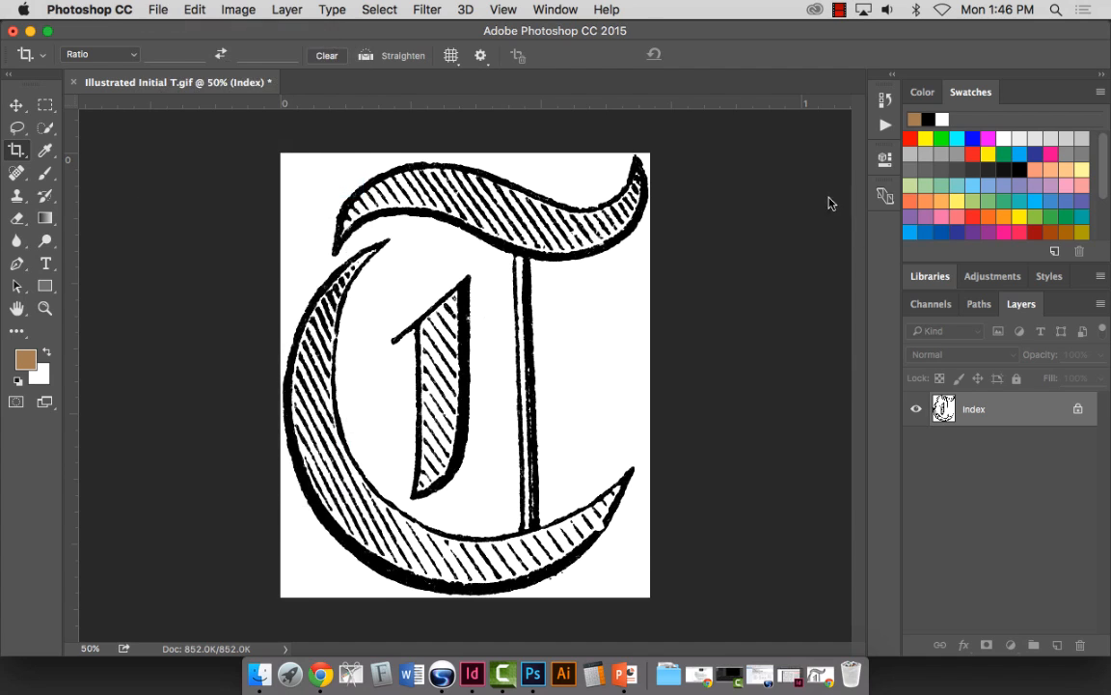
left_click(518, 457)
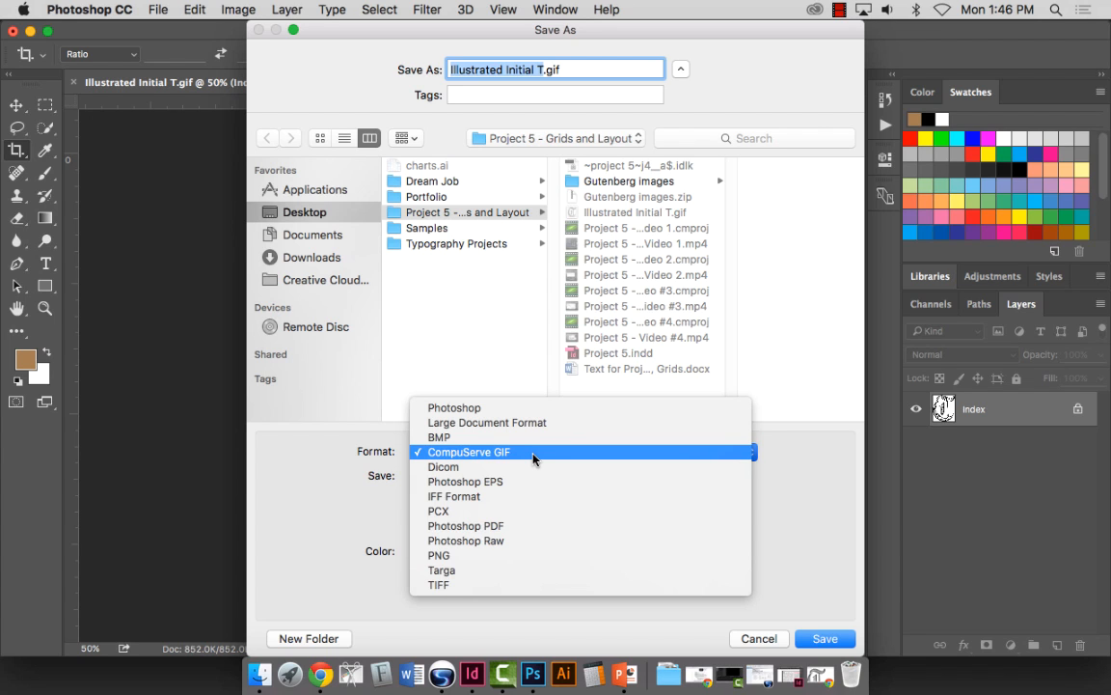
left_click(509, 585)
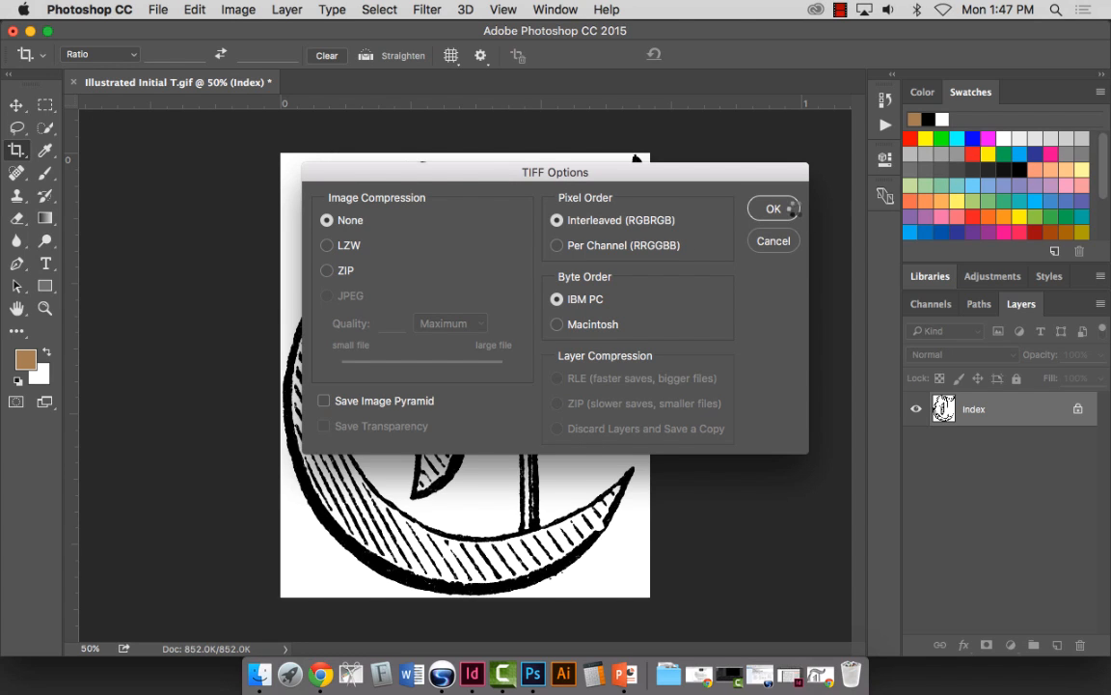
left_click(774, 210)
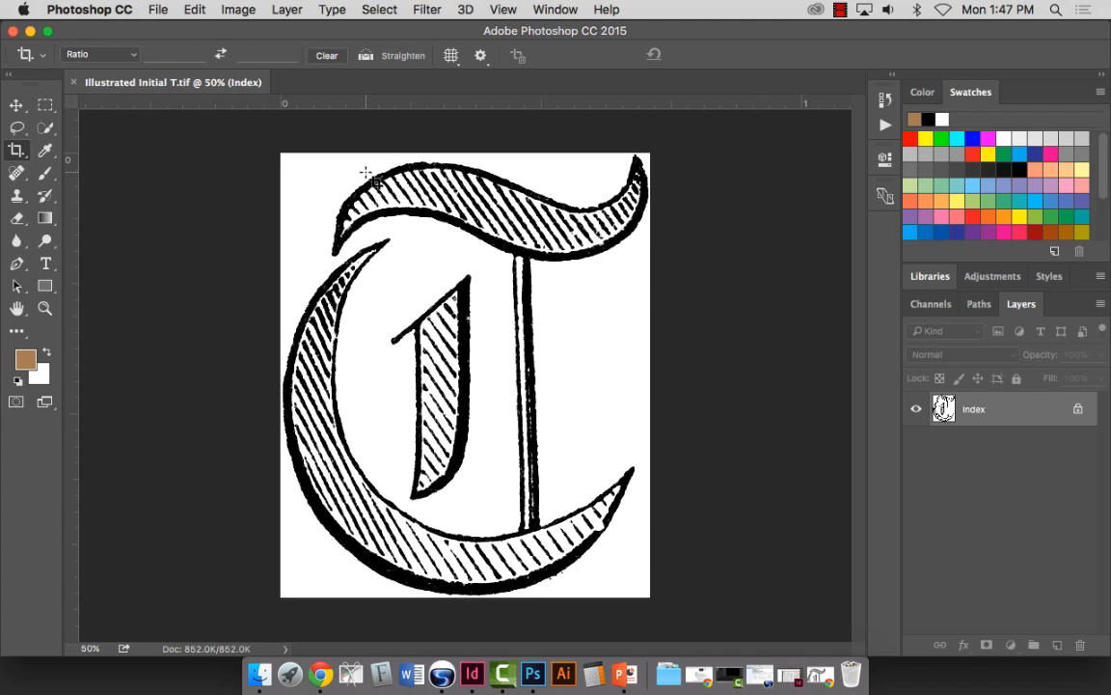
Step: Convert the image from indexed color to grayscale mode, discarding the color information
left_click(232, 8)
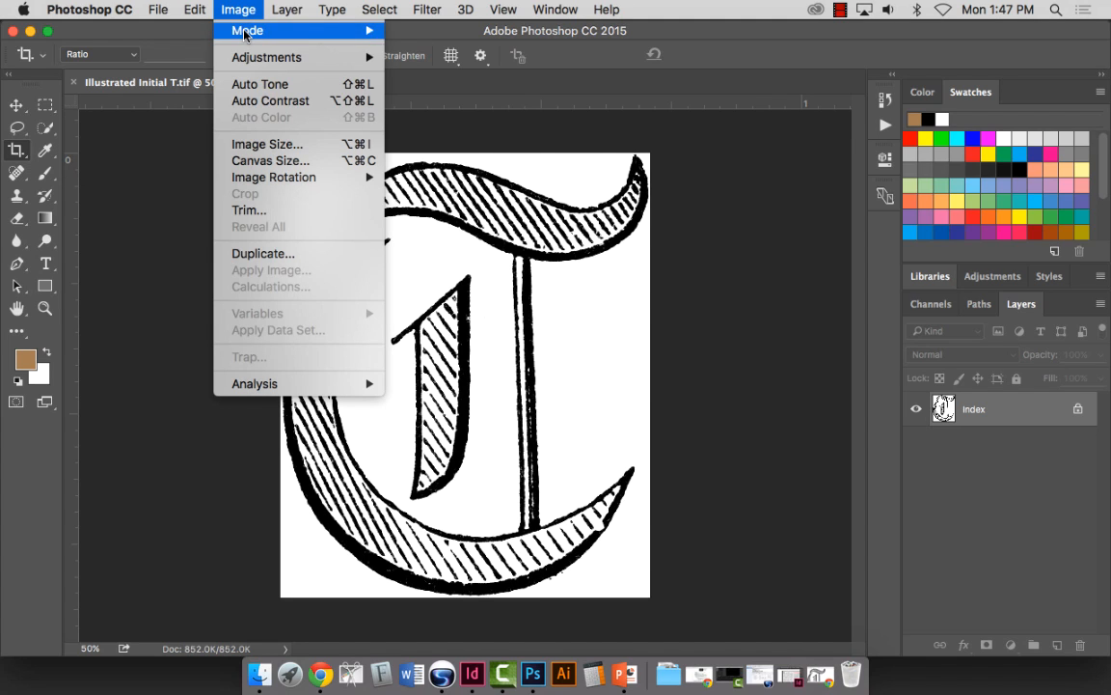
mouse_move(246, 34)
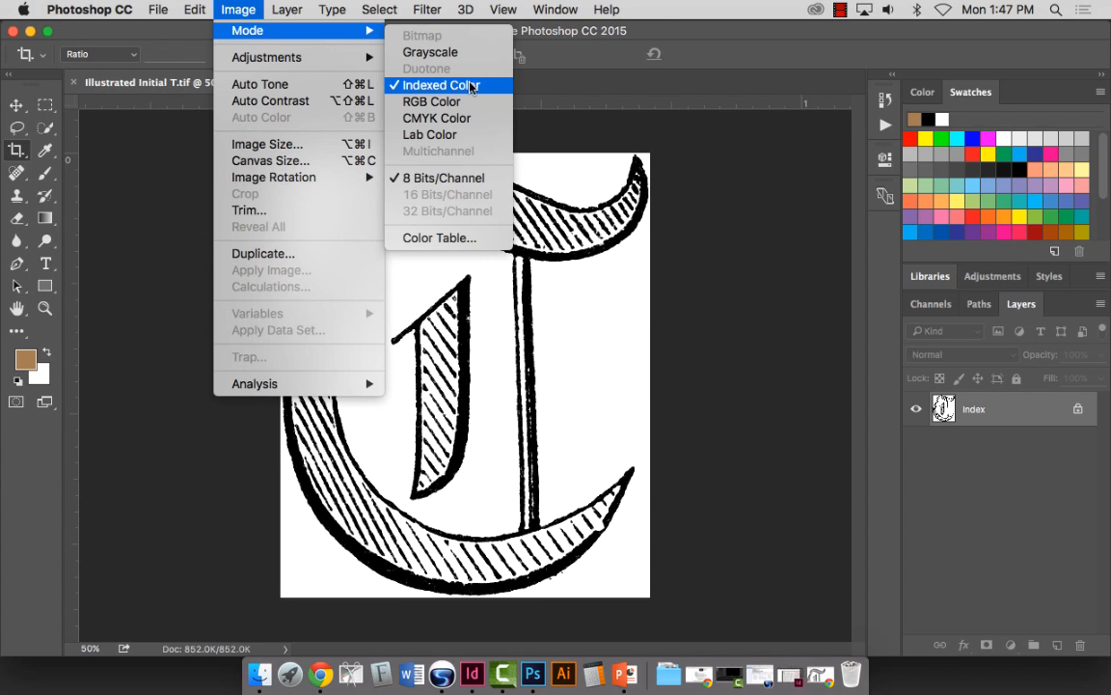
left_click(431, 52)
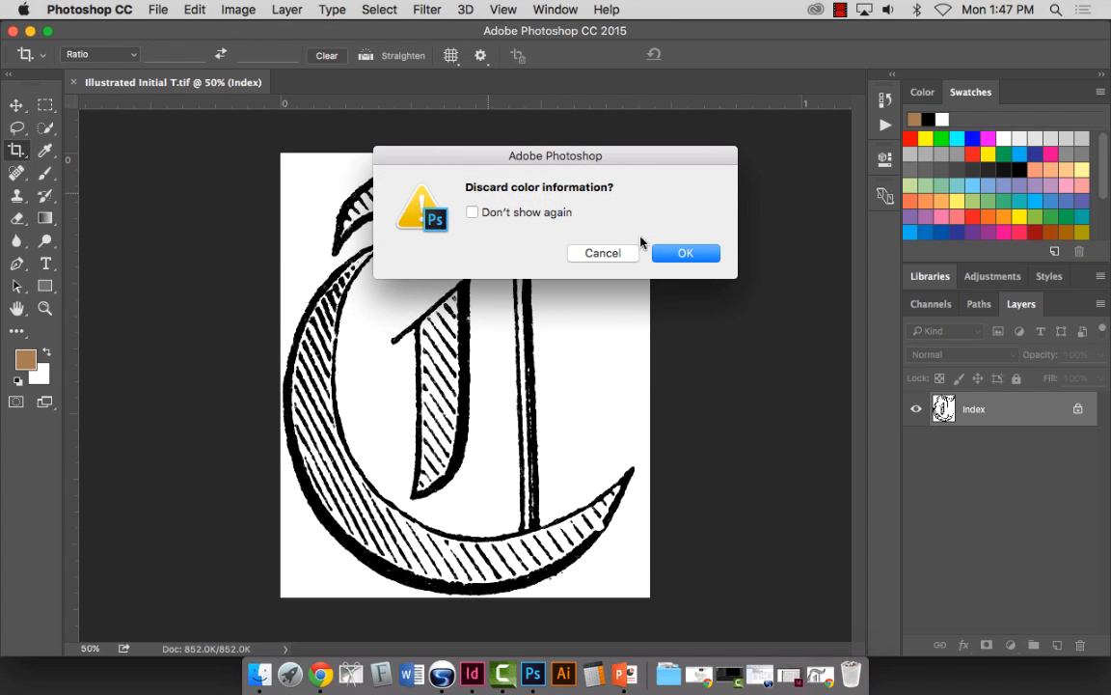
left_click(686, 253)
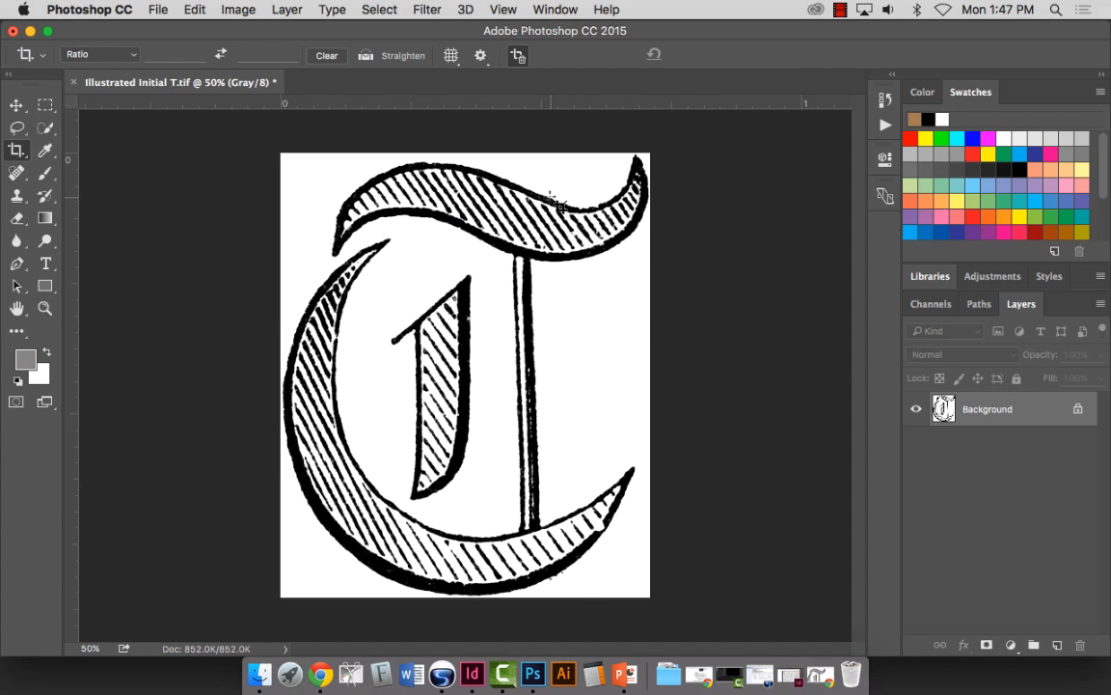
Step: Convert the grayscale image to bitmap mode at 1200 pixels/inch output using the 50% Threshold method, and save the file
left_click(238, 9)
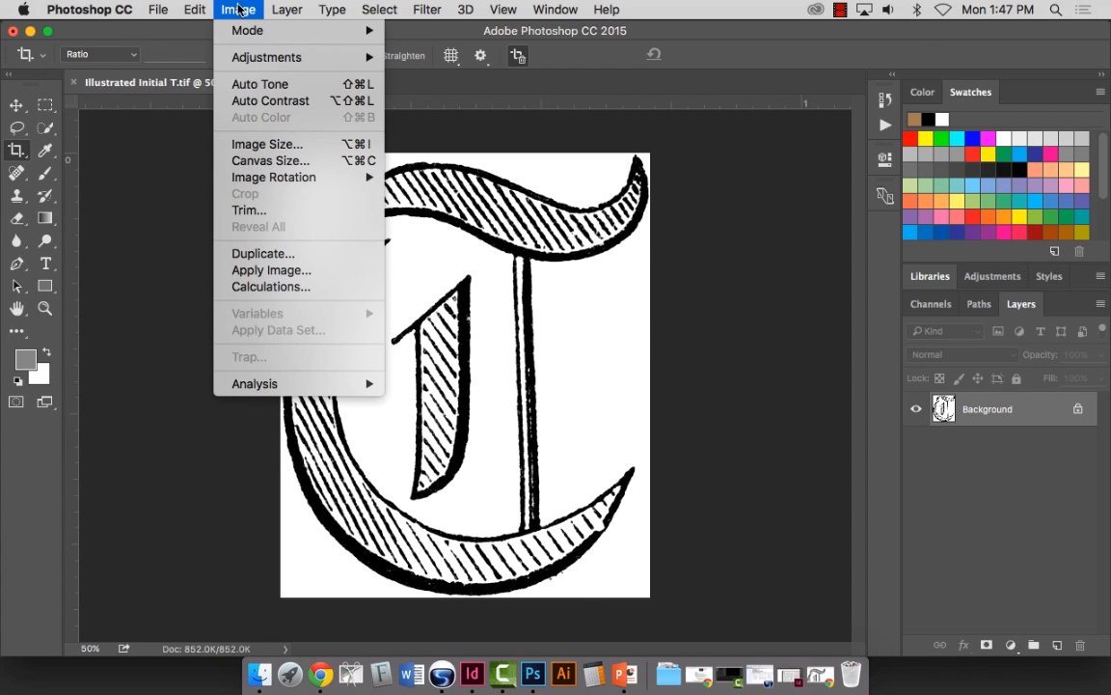
mouse_move(220, 31)
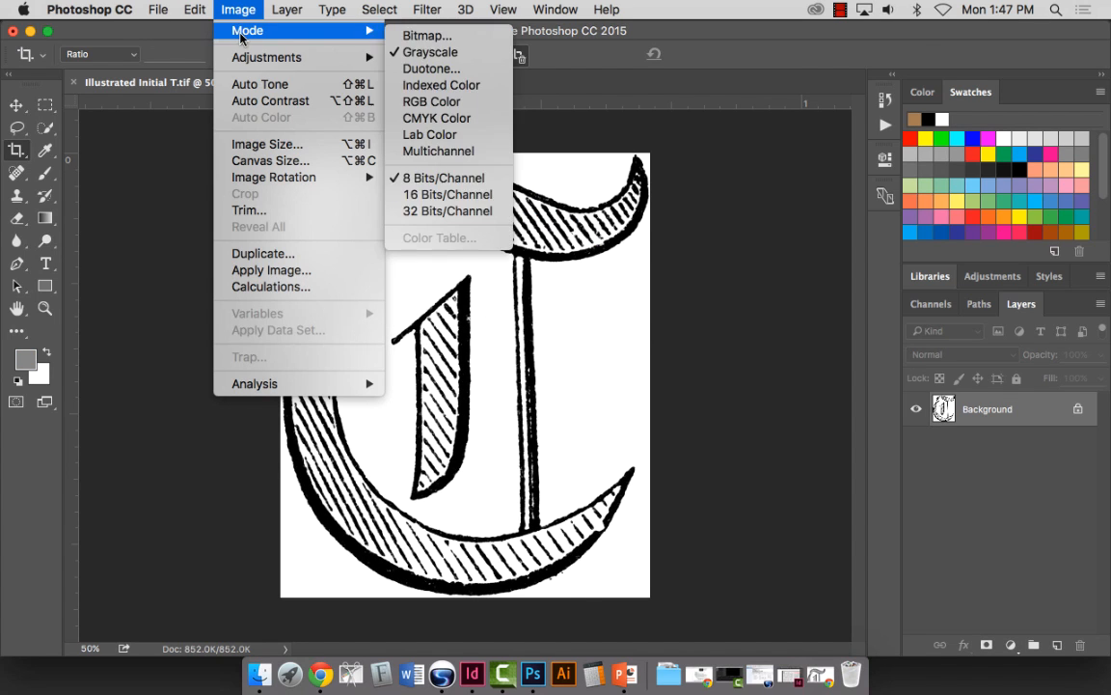
left_click(436, 36)
left_click_drag(641, 226, 356, 43)
left_click(454, 211)
left_click(446, 239)
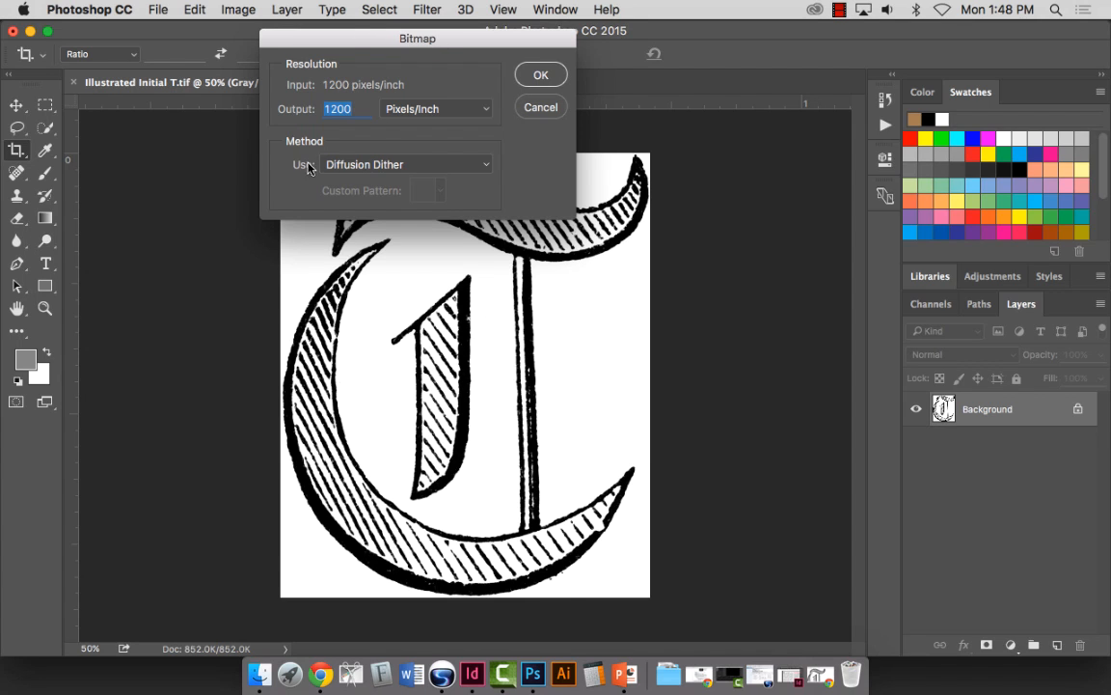
left_click(382, 166)
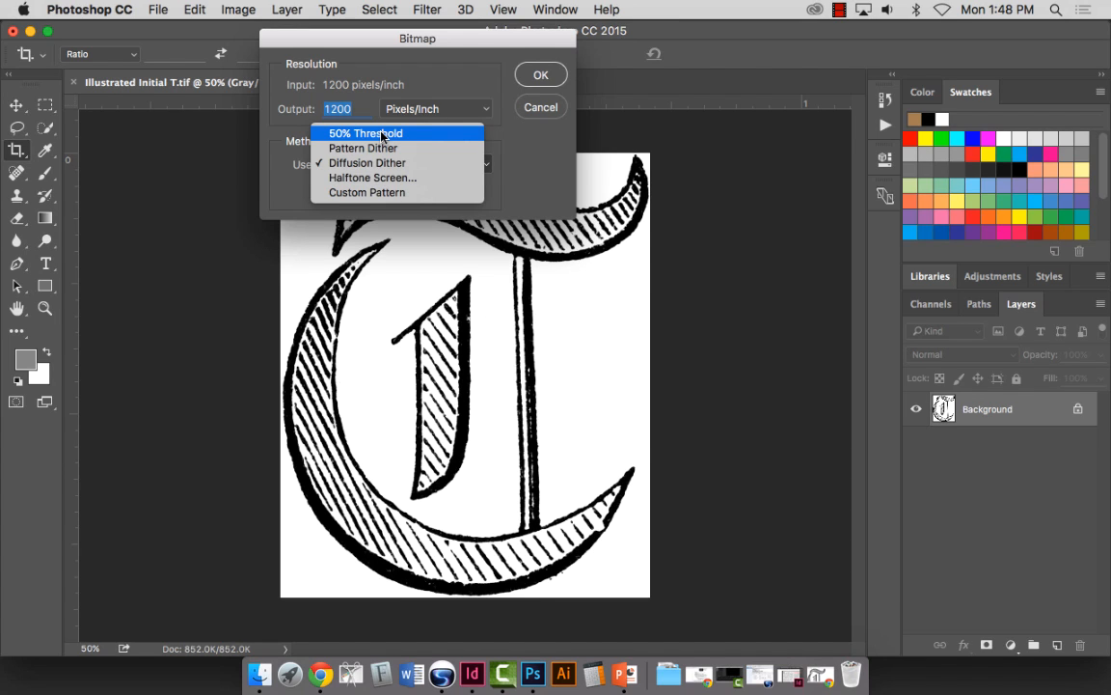
left_click(381, 135)
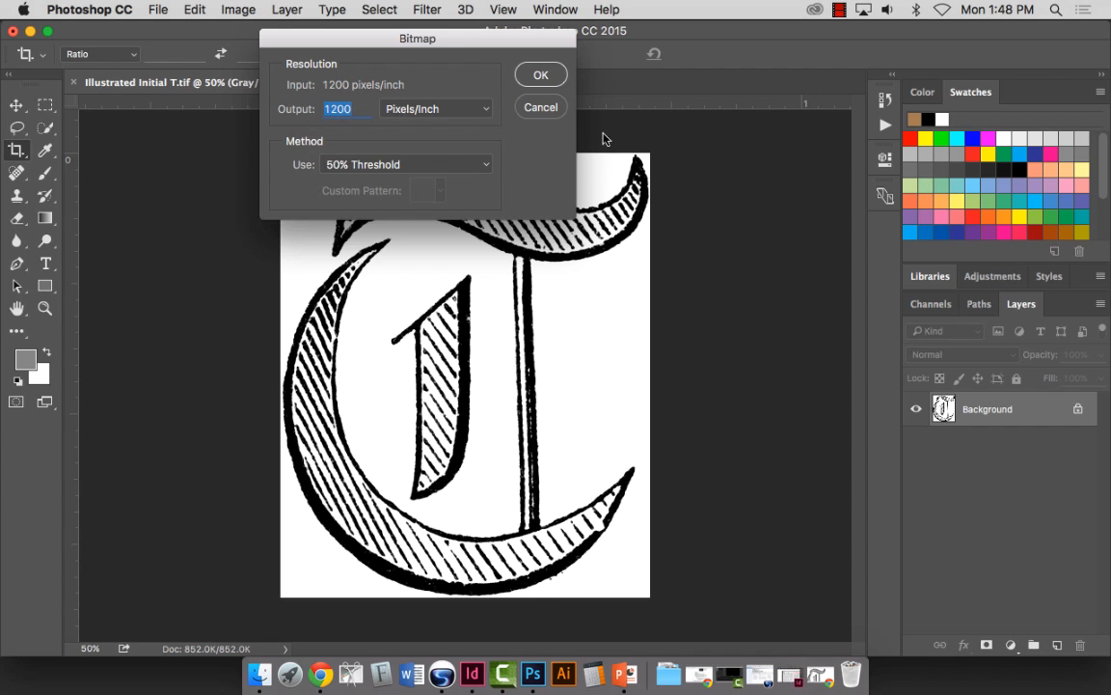
left_click(533, 81)
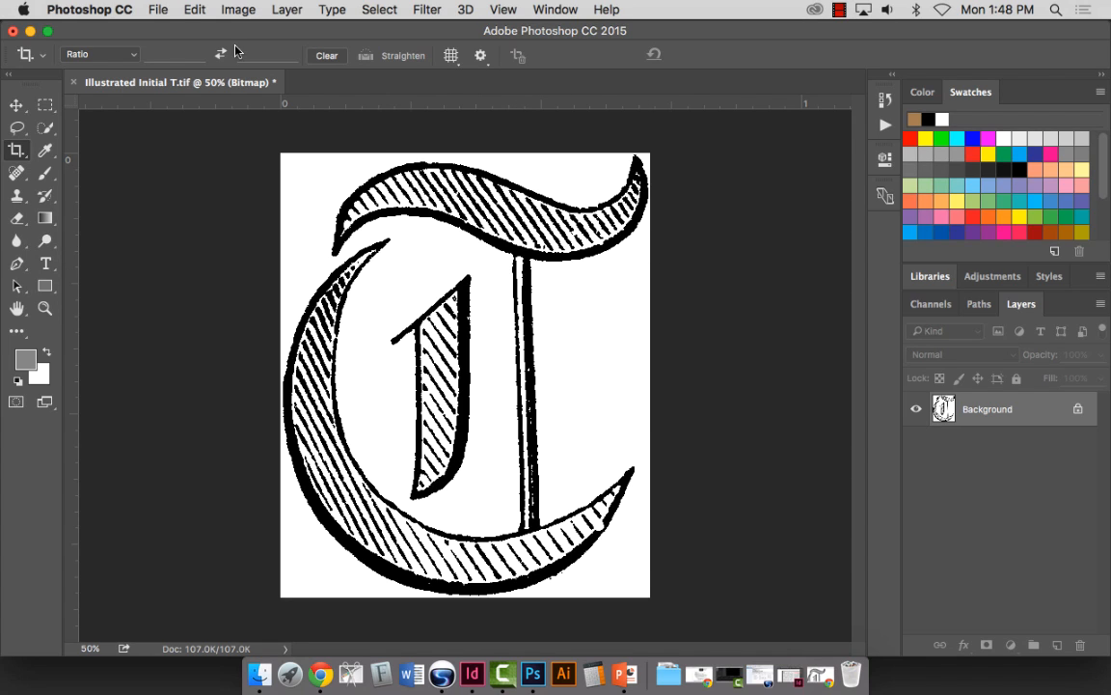
left_click(158, 8)
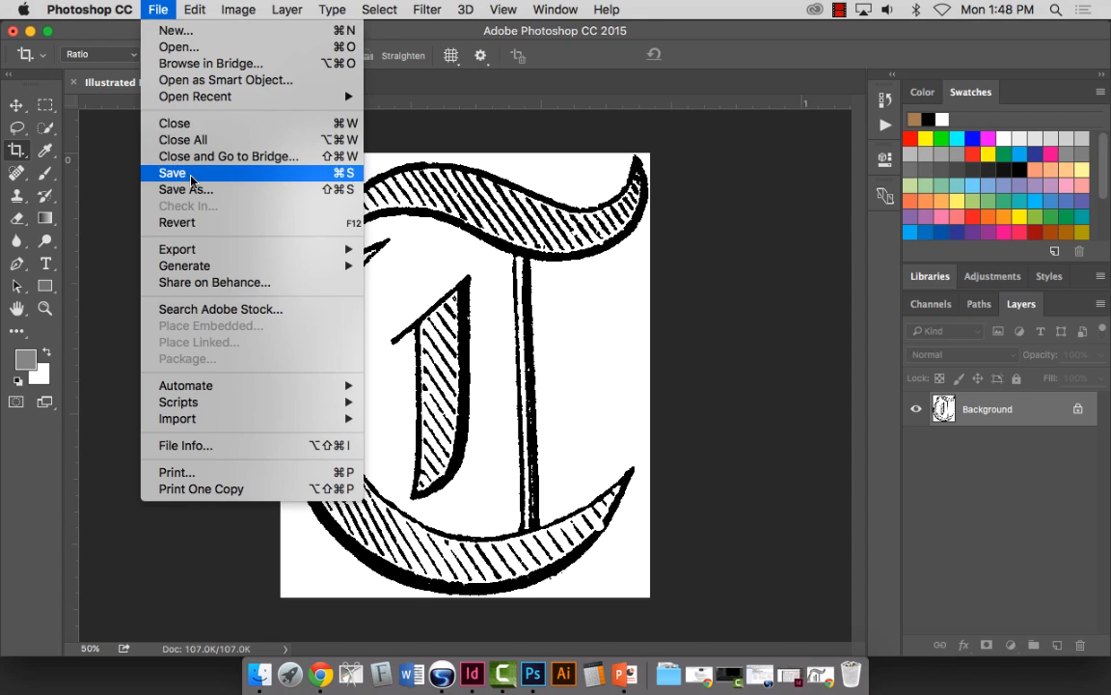
left_click(160, 170)
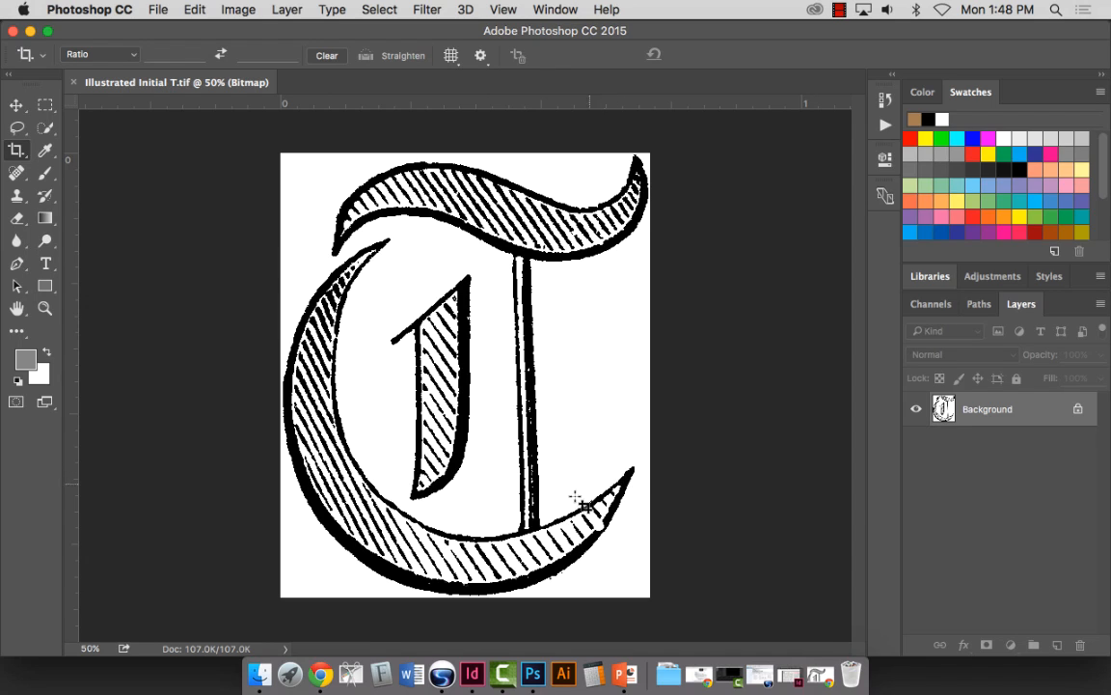
Step: Switch to Chrome and review the line art resolution, color mode and file format requirements on the Week 8 course page
left_click(313, 687)
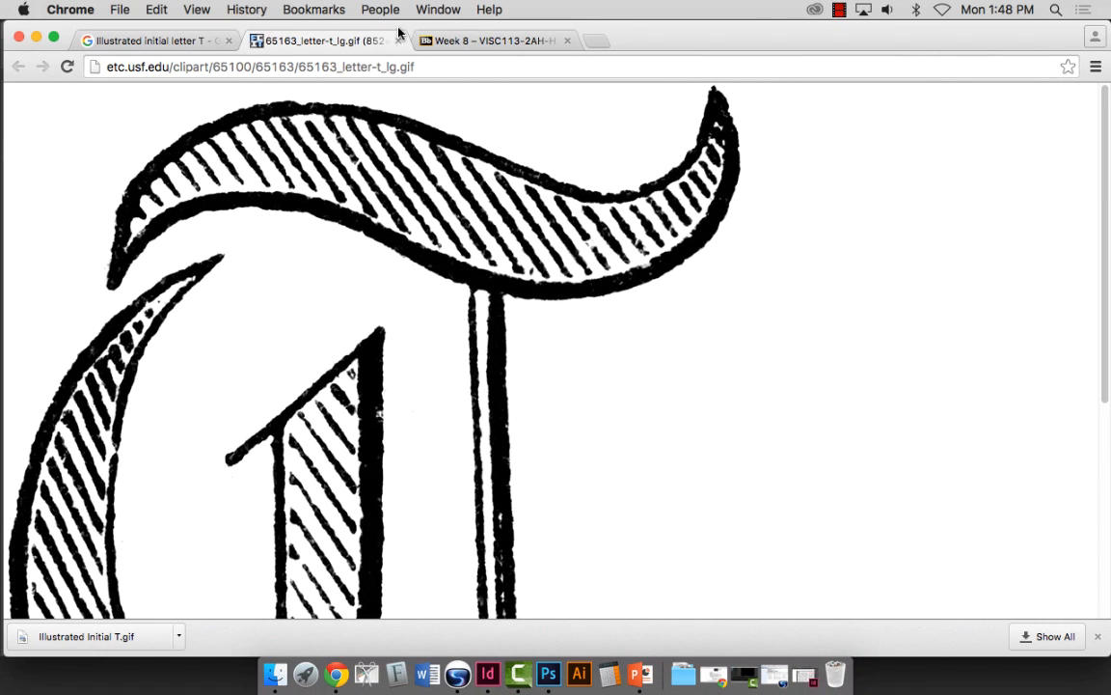
left_click(465, 39)
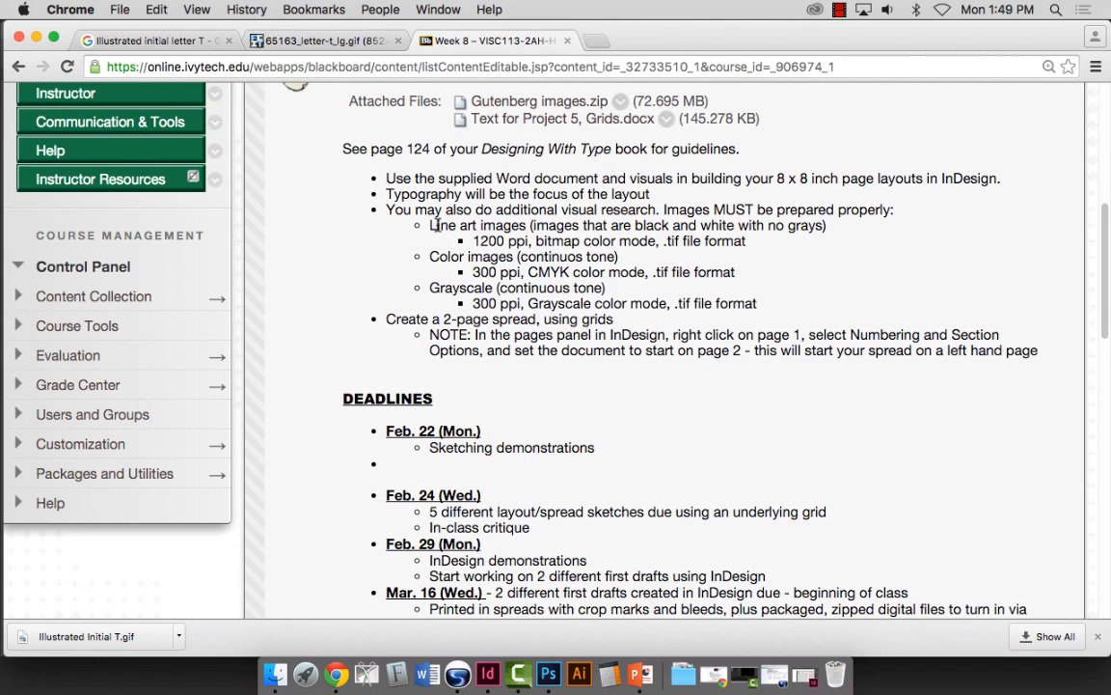
left_click_drag(435, 224, 771, 240)
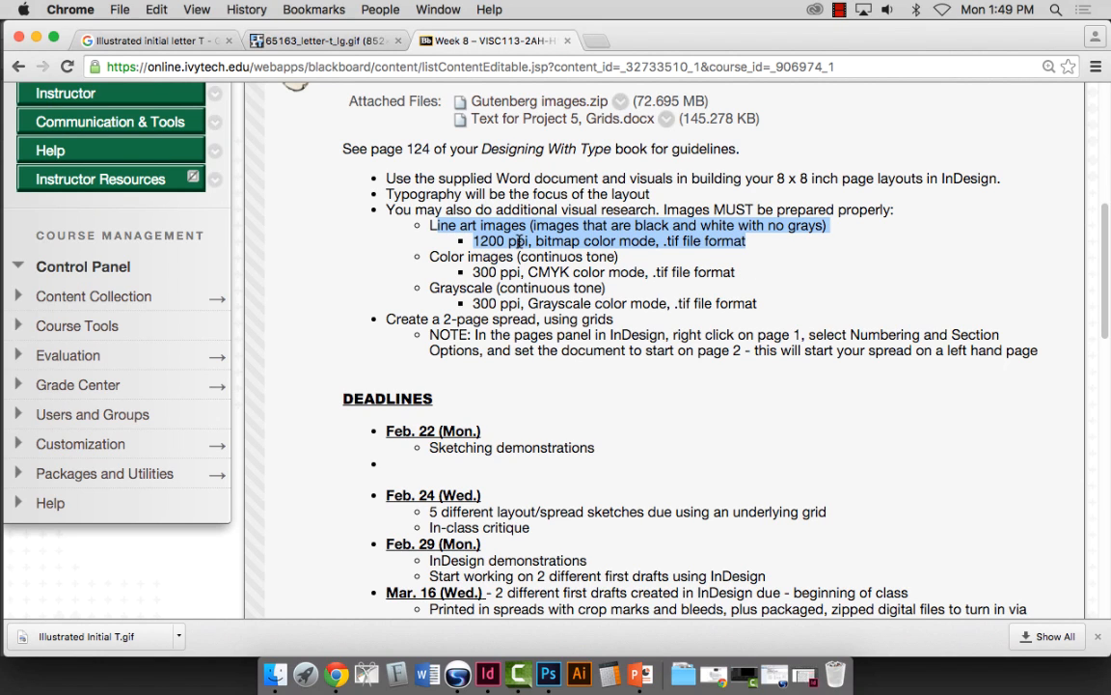
left_click_drag(580, 240, 746, 241)
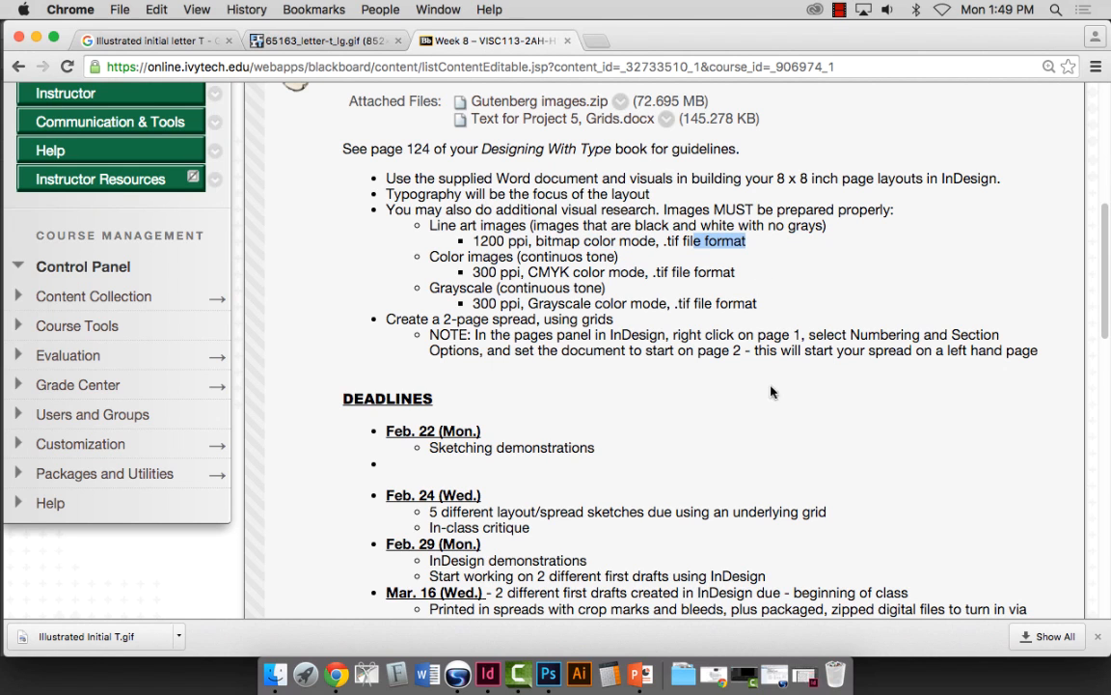
Step: Return to Photoshop and open the image size settings to check the bitmap's dimensions and resolution
left_click(548, 674)
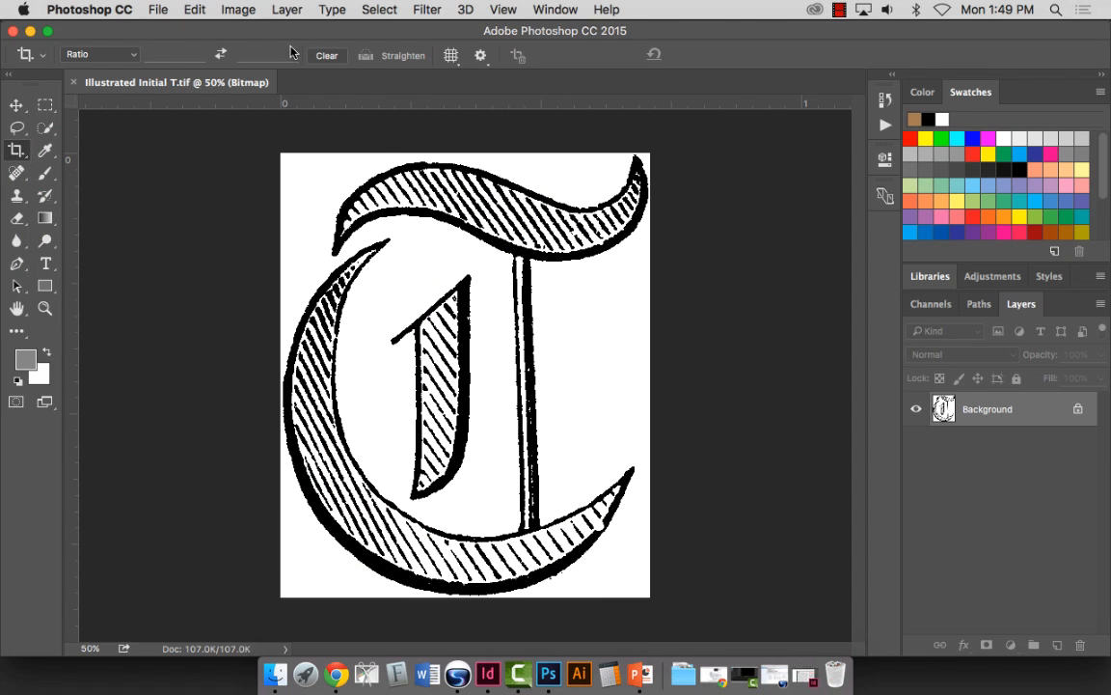
left_click(236, 9)
mouse_move(328, 30)
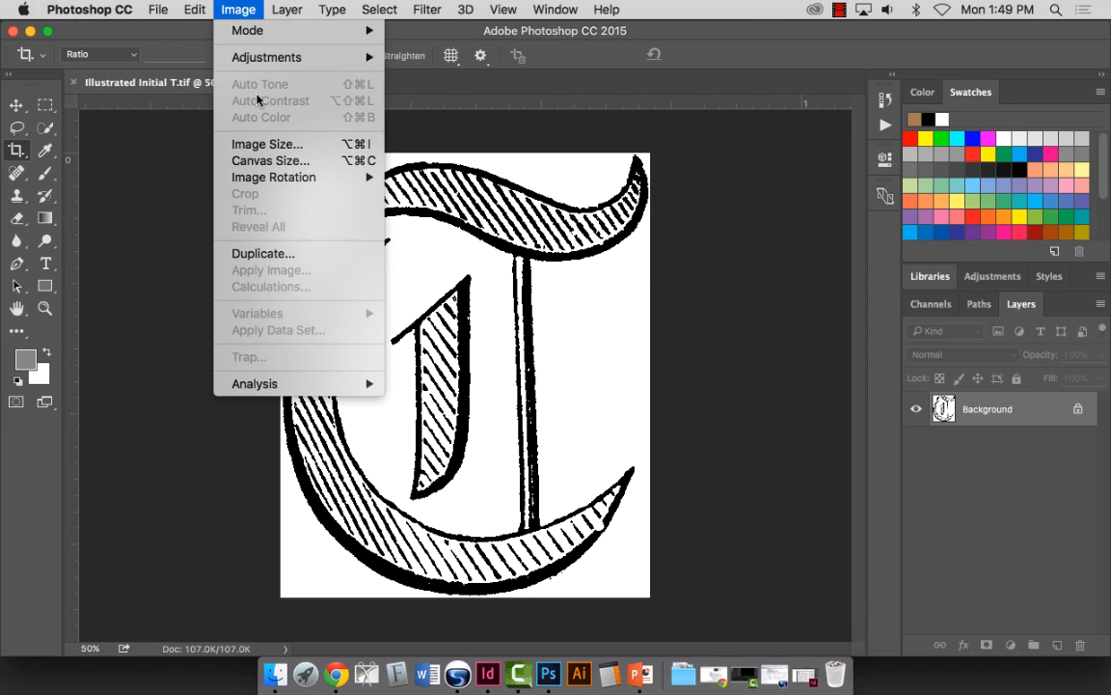
left_click(266, 145)
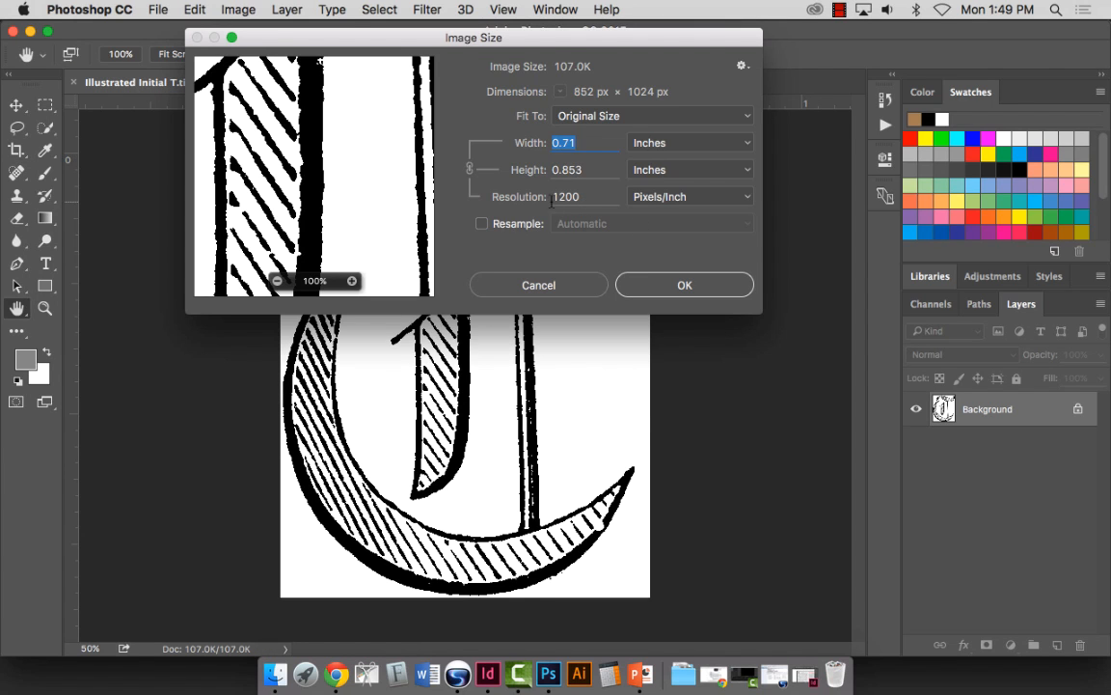
left_click(578, 287)
key("c")
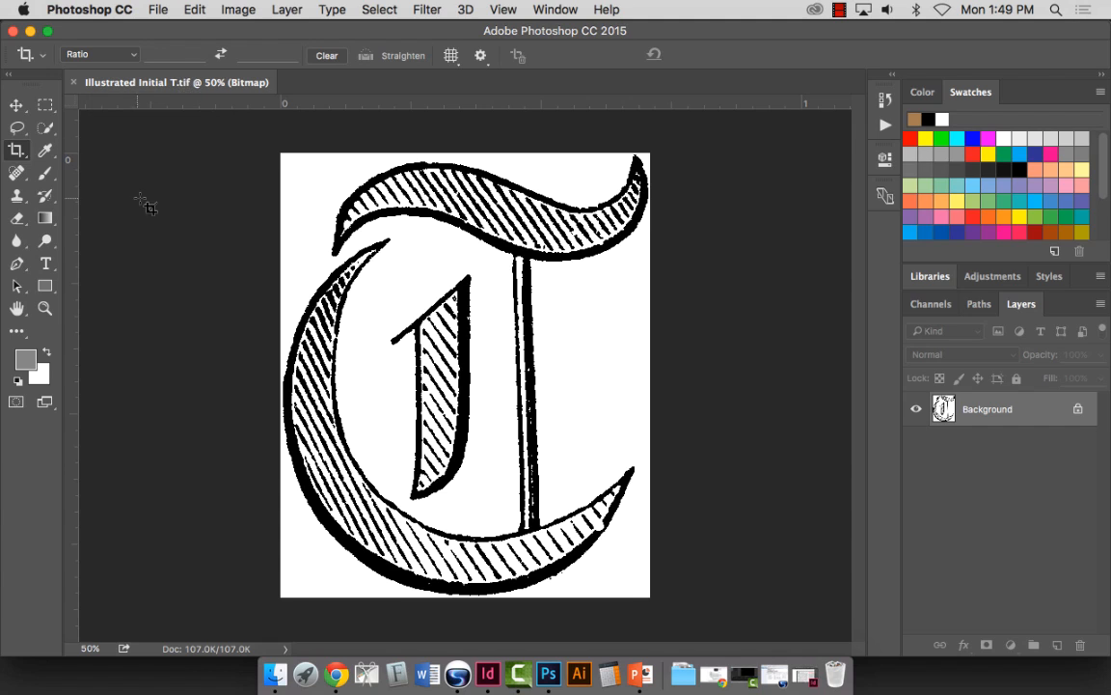
left_click(126, 179)
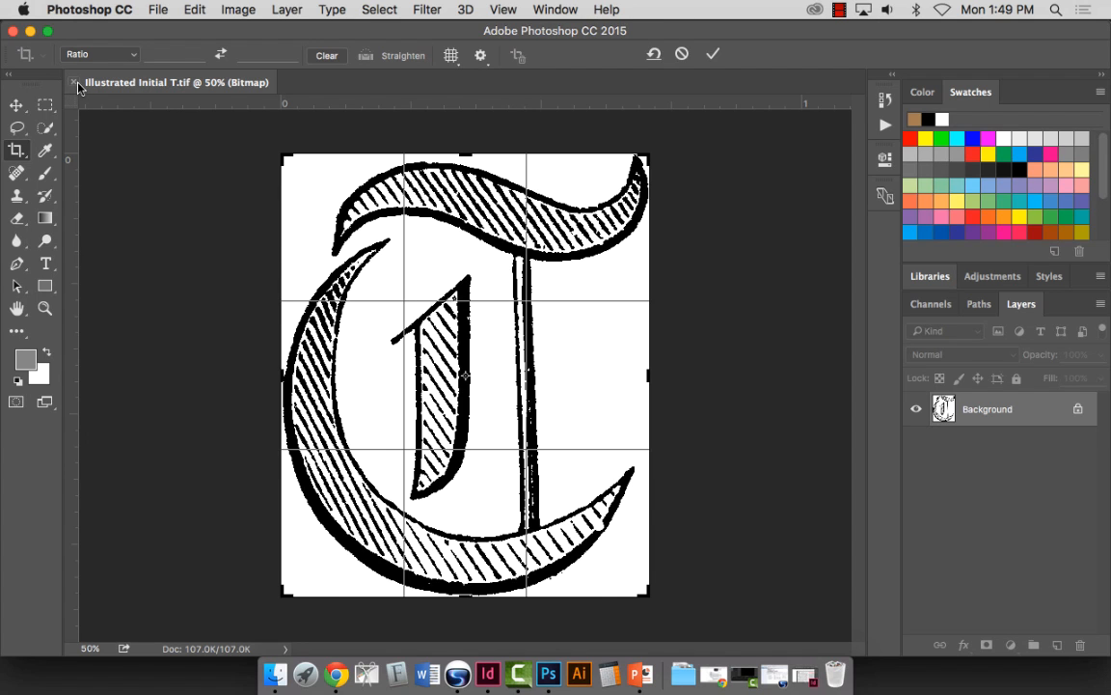
left_click(17, 105)
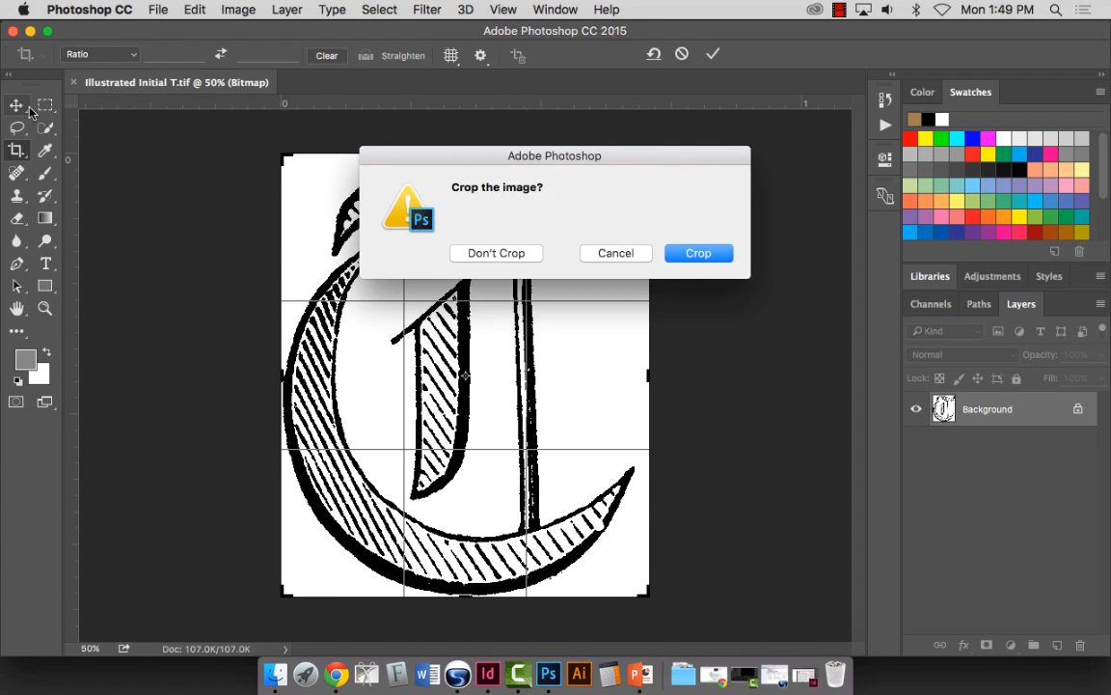
left_click(523, 248)
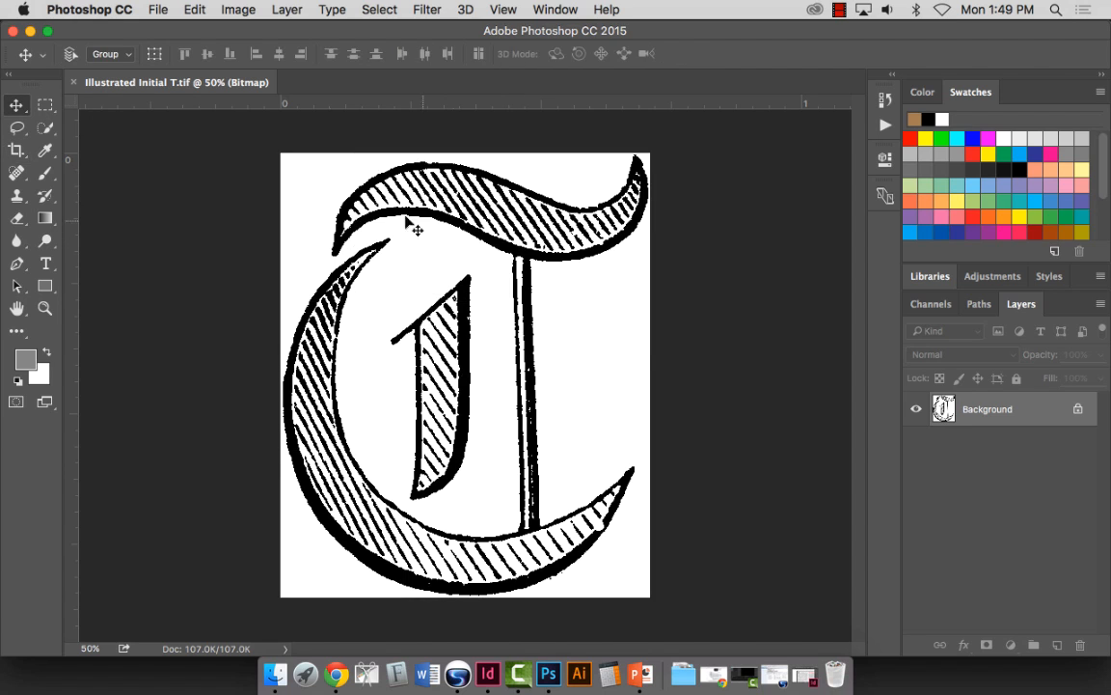
Step: Close Illustrated Initial T.tif, minimize Photoshop and switch to the Project 5 layout in InDesign
left_click(74, 82)
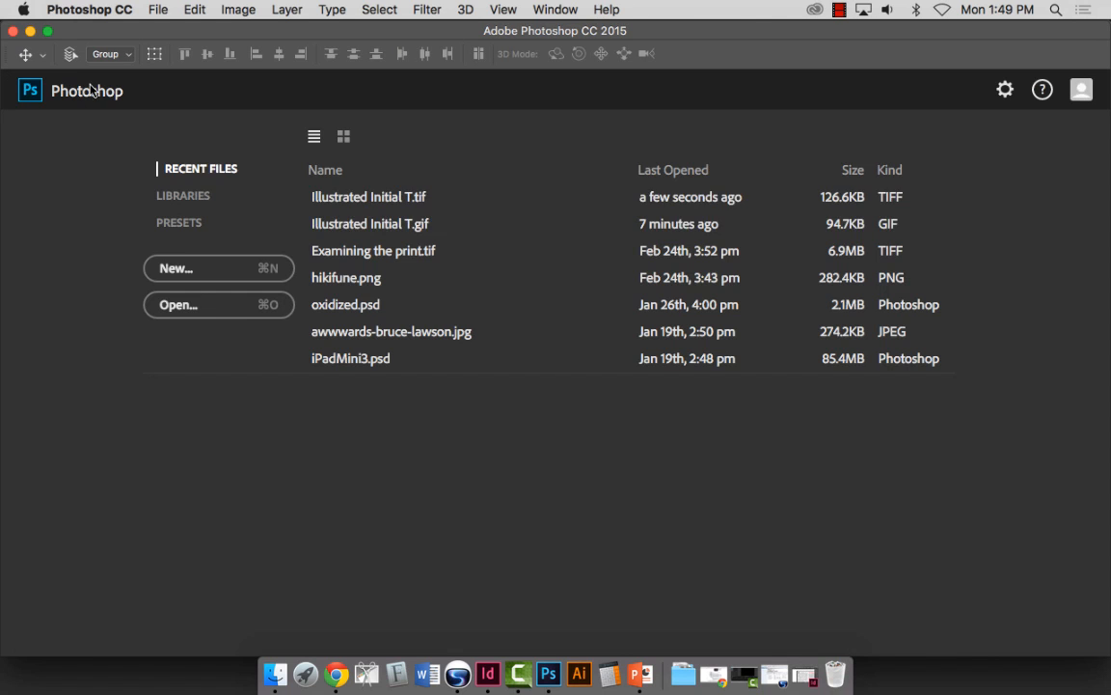
left_click(30, 31)
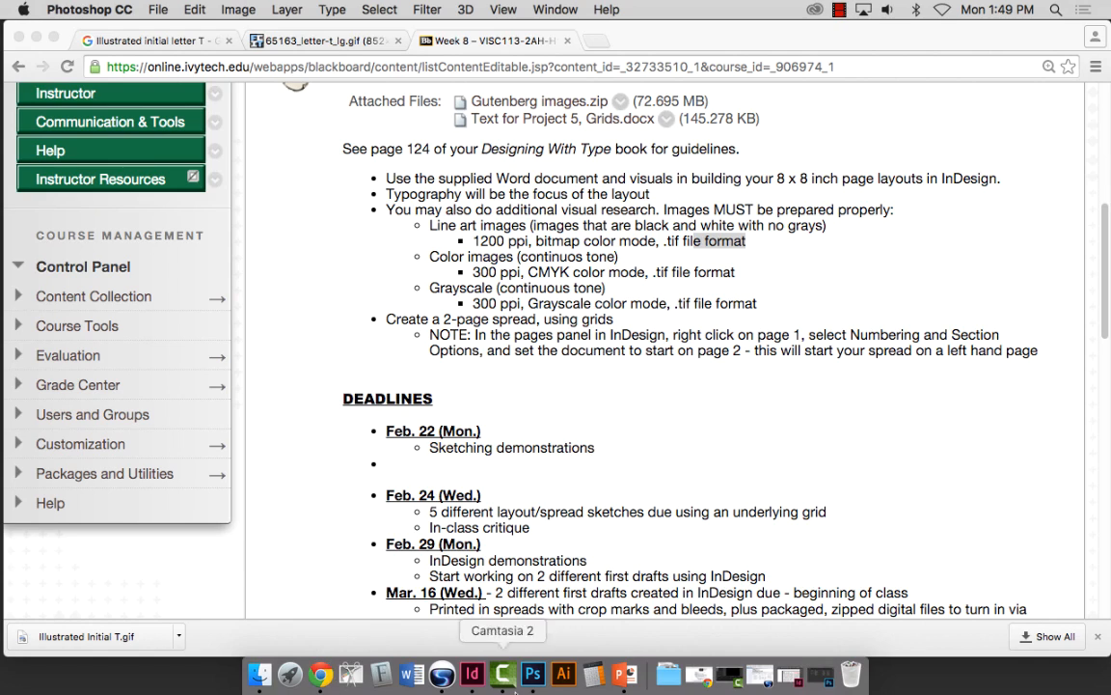
left_click(473, 675)
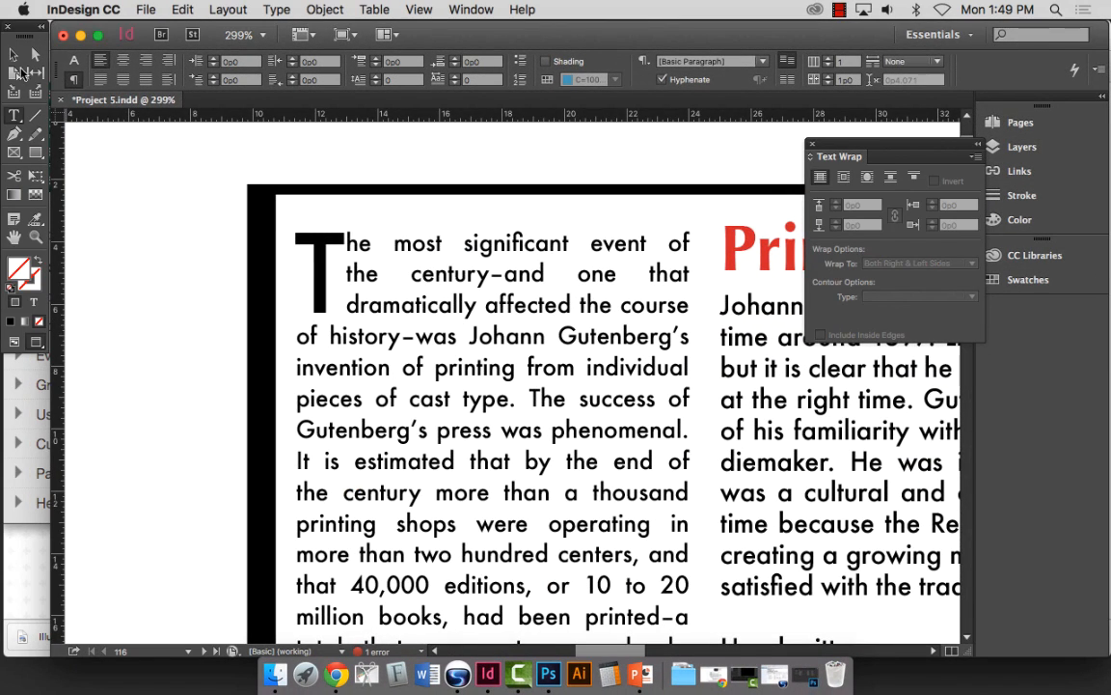
Step: Delete the drop cap T from the start of the opening paragraph in the first text column
left_click_drag(340, 256, 315, 244)
left_click(344, 243)
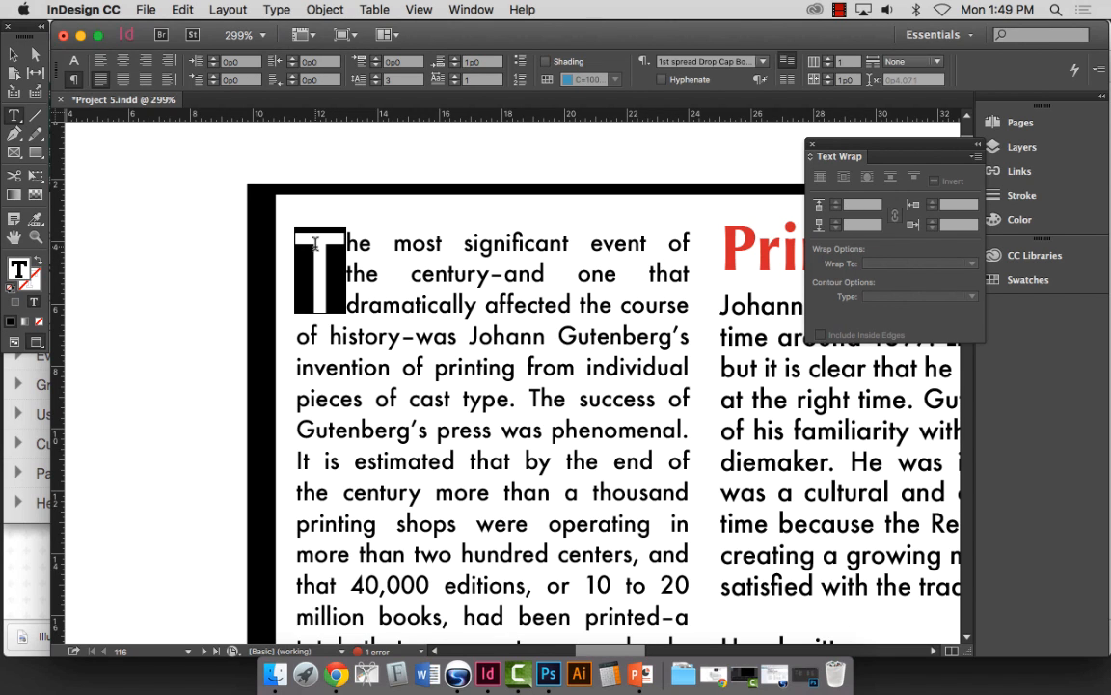
key("BackSpace")
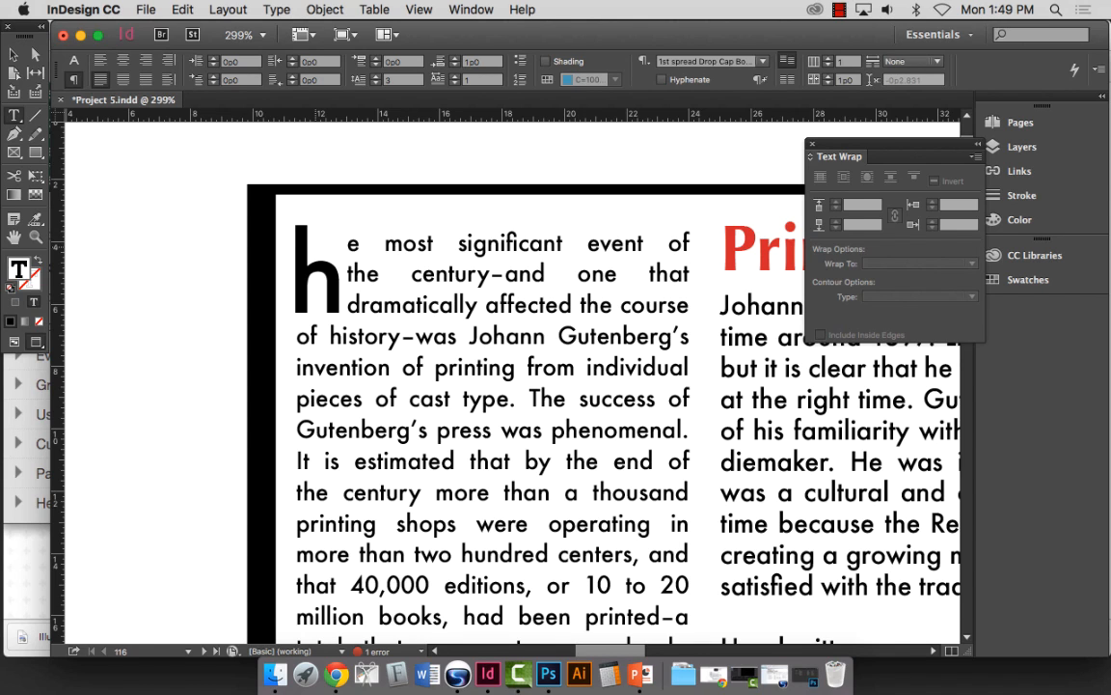
Step: Remove the drop cap formatting from the opening paragraph by setting its drop cap line count to 0
triple_click(349, 241)
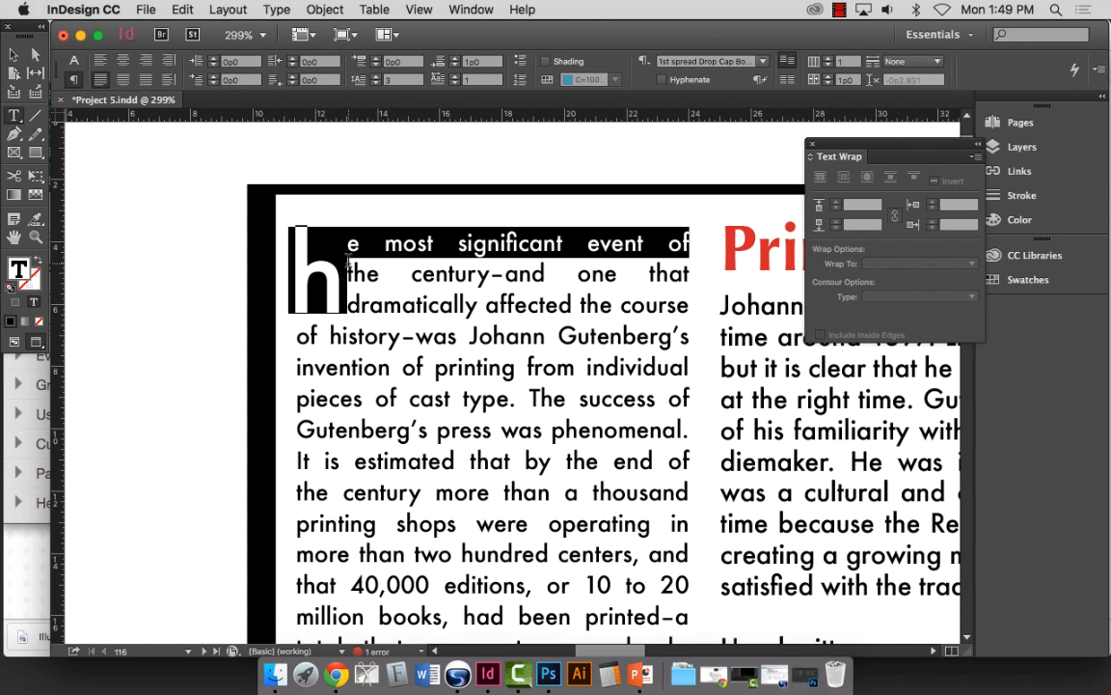
left_click(390, 80)
type("0")
key("Tab")
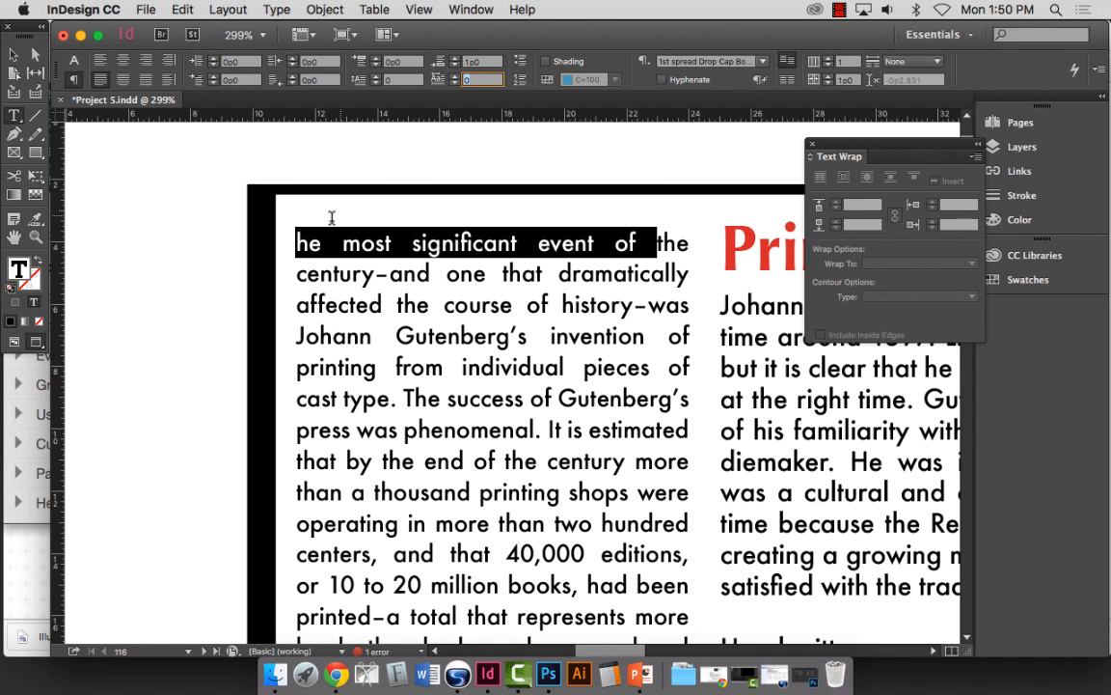
Step: With nothing selected, place Illustrated Initial T.tif from the Project 5 folder at 100% scale beside the page's upper-left corner
left_click(15, 56)
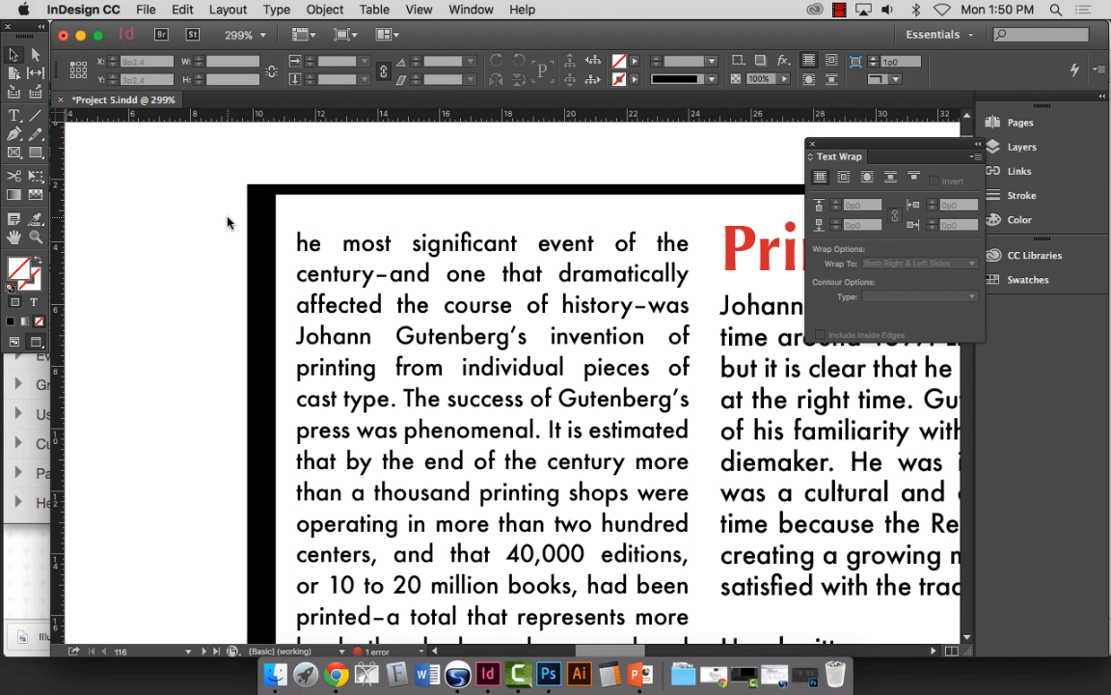
key("super+minus")
key("super+minus")
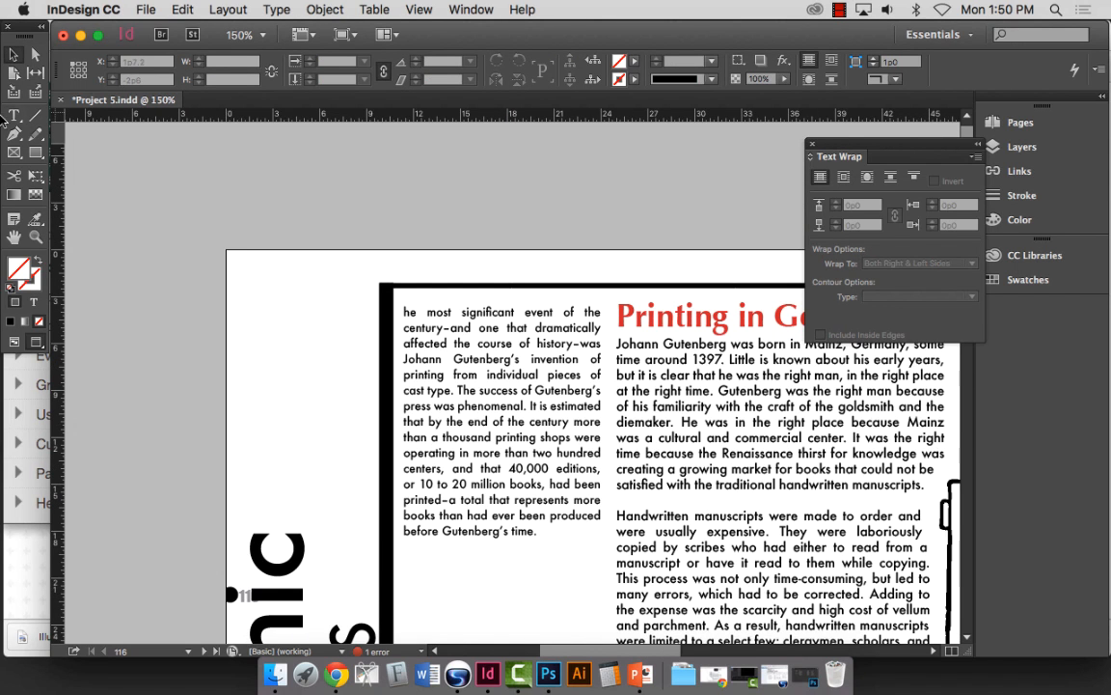
left_click(12, 55)
left_click(145, 286)
left_click(90, 207)
left_click(143, 10)
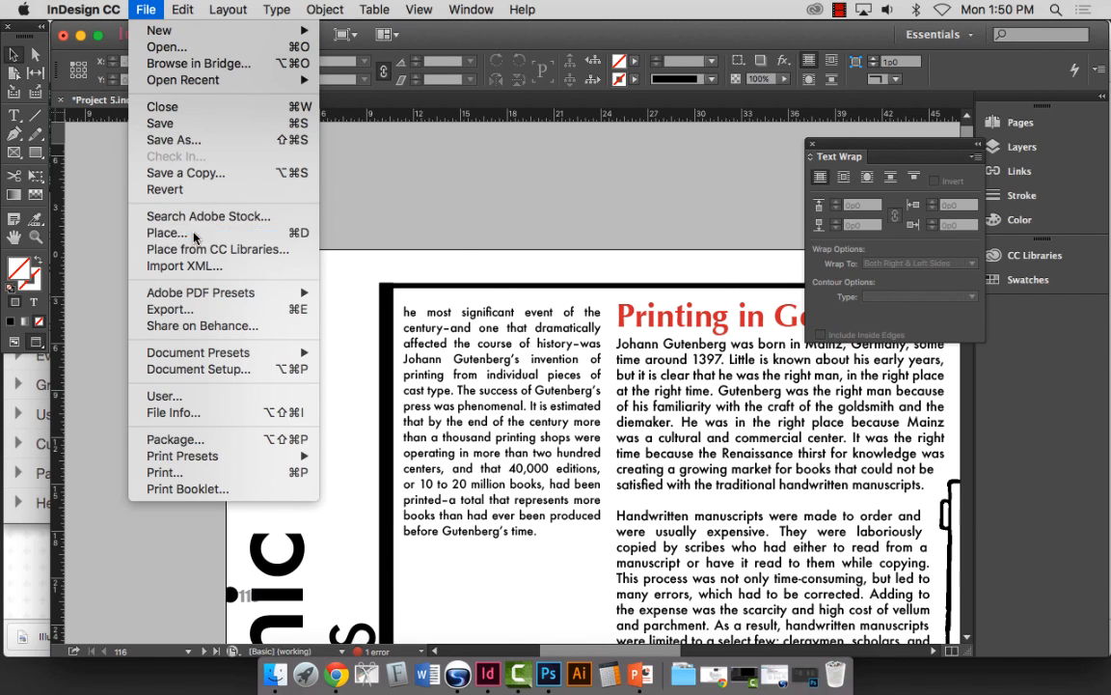
left_click(193, 233)
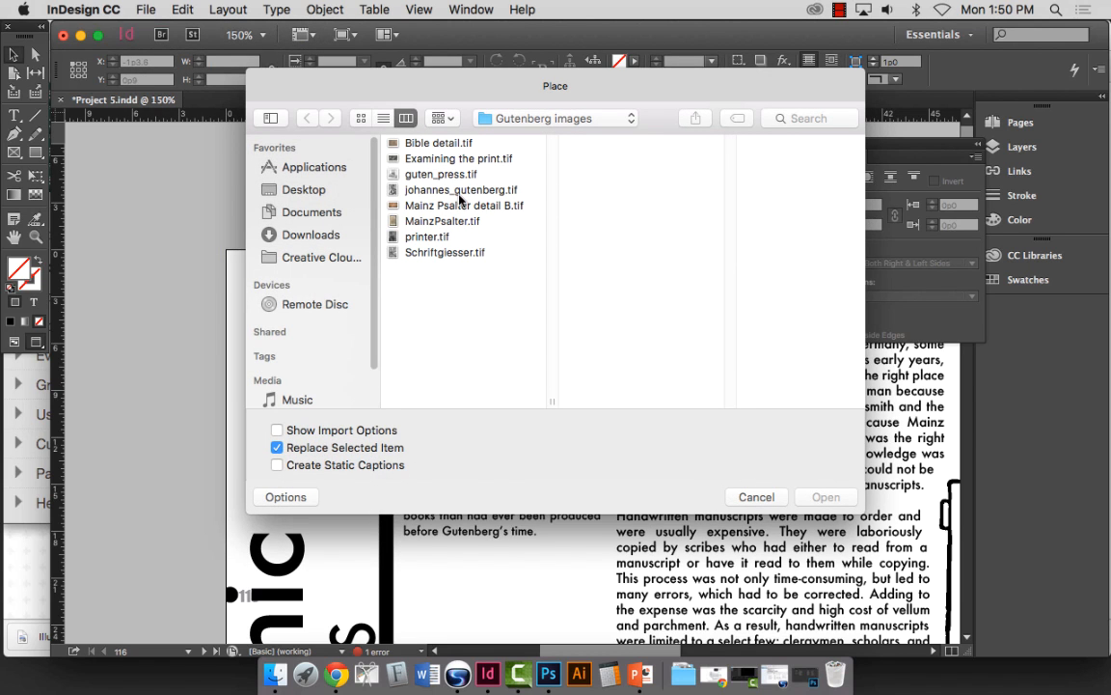
left_click(526, 127)
left_click(512, 266)
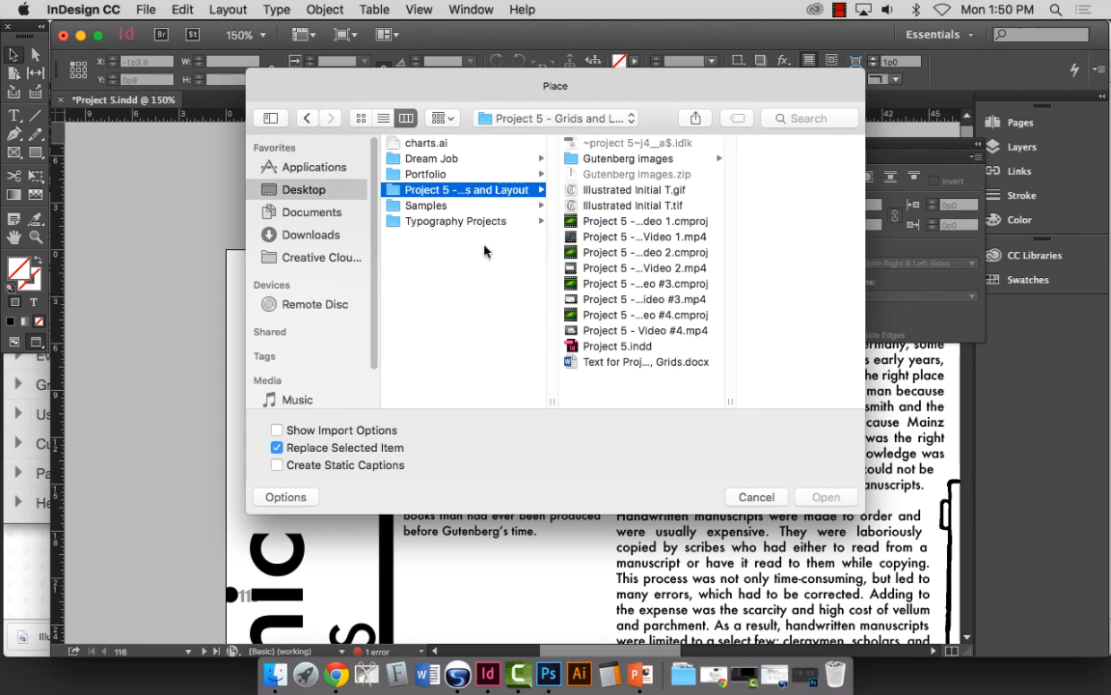
left_click(641, 206)
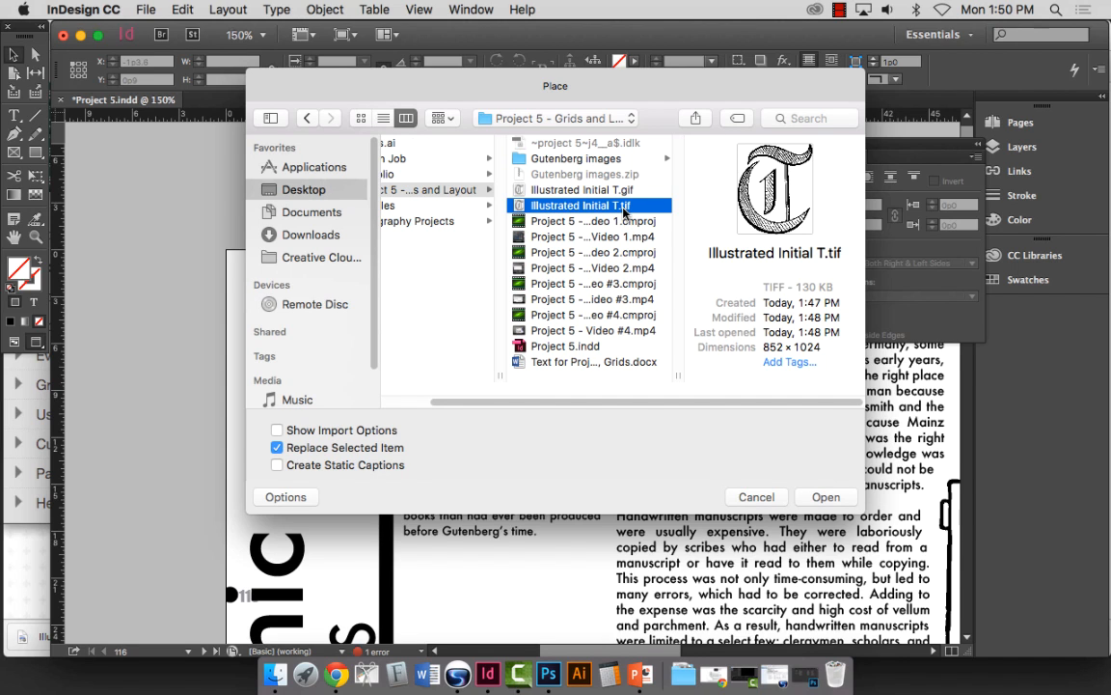
left_click(828, 498)
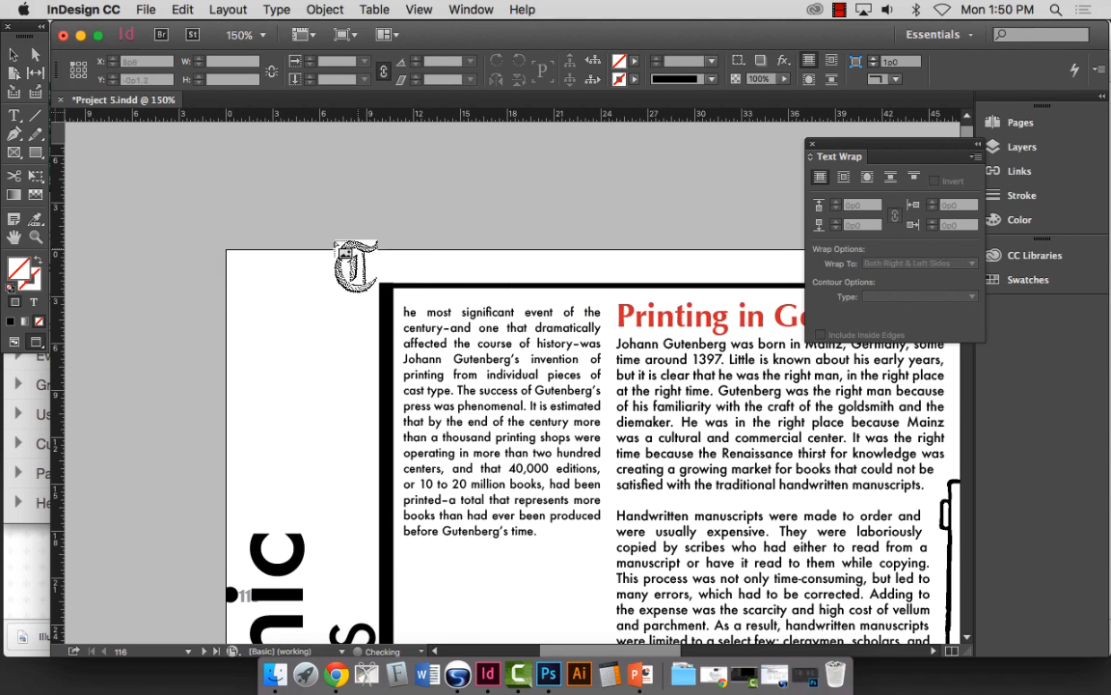
left_click_drag(185, 240, 253, 320)
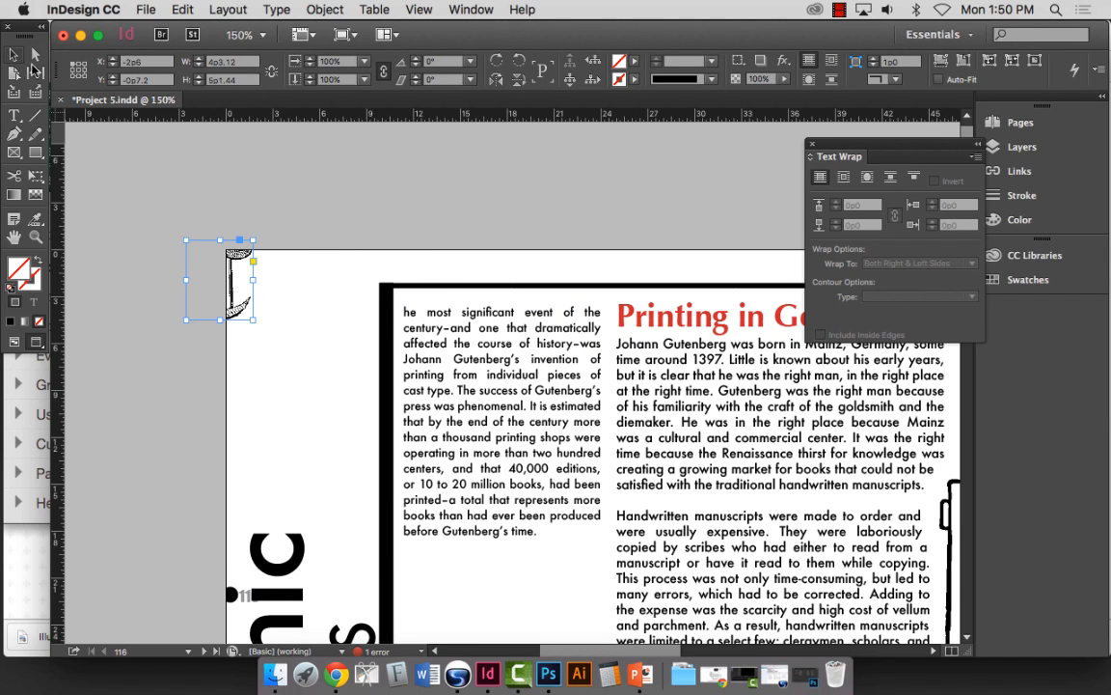
Step: Move the placed T over the start of the first text column, at about X 10p9 and Y 3p0
left_click_drag(222, 243, 315, 284)
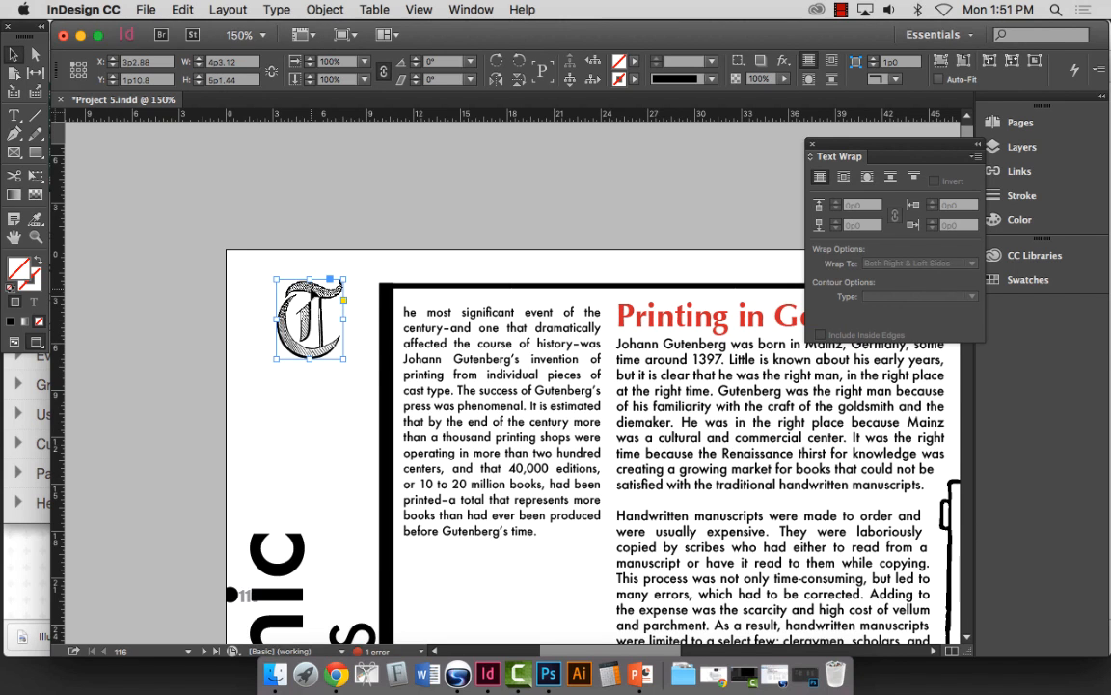
left_click_drag(315, 297, 430, 313)
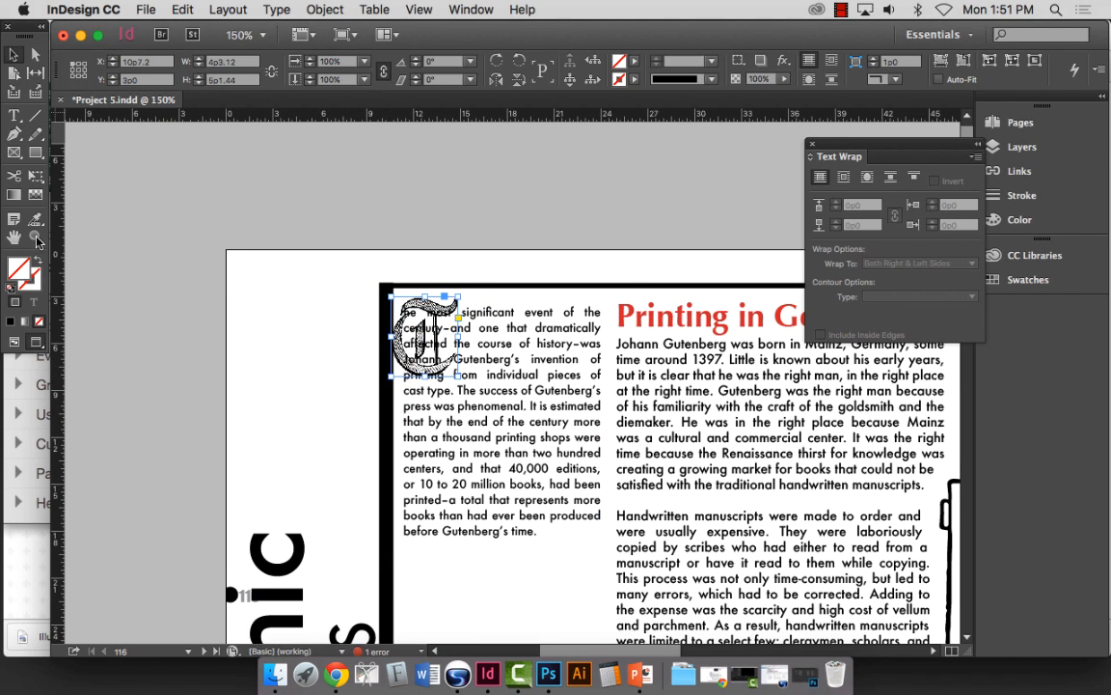
key("z")
left_click_drag(330, 262, 570, 406)
left_click(13, 55)
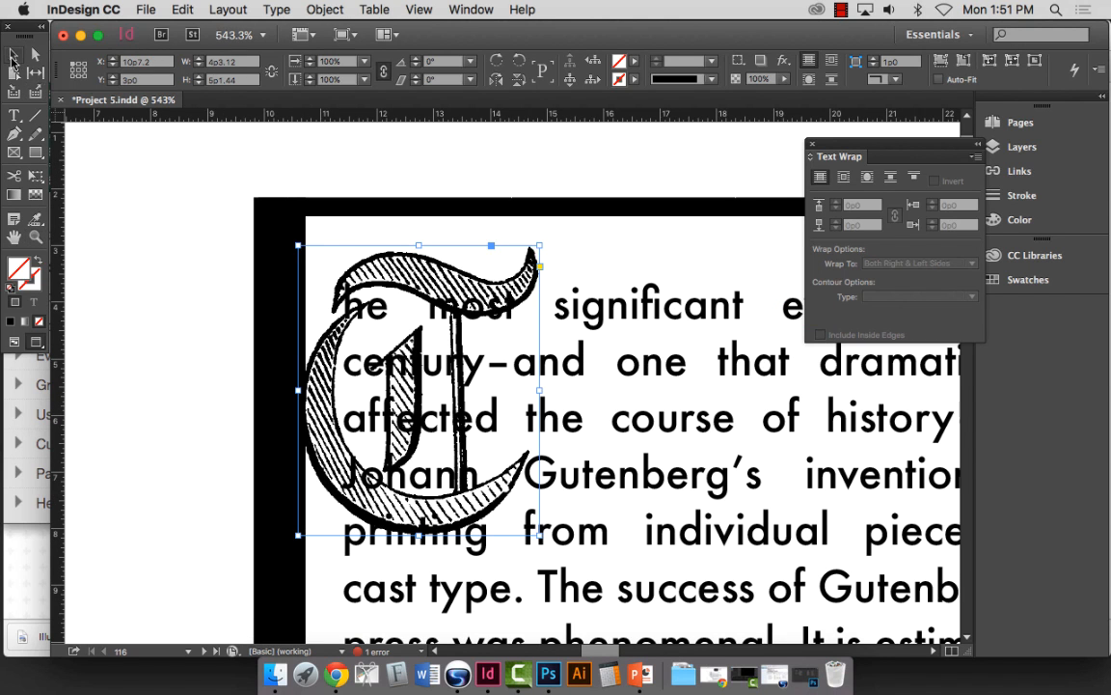
left_click(173, 168)
left_click_drag(429, 283, 440, 282)
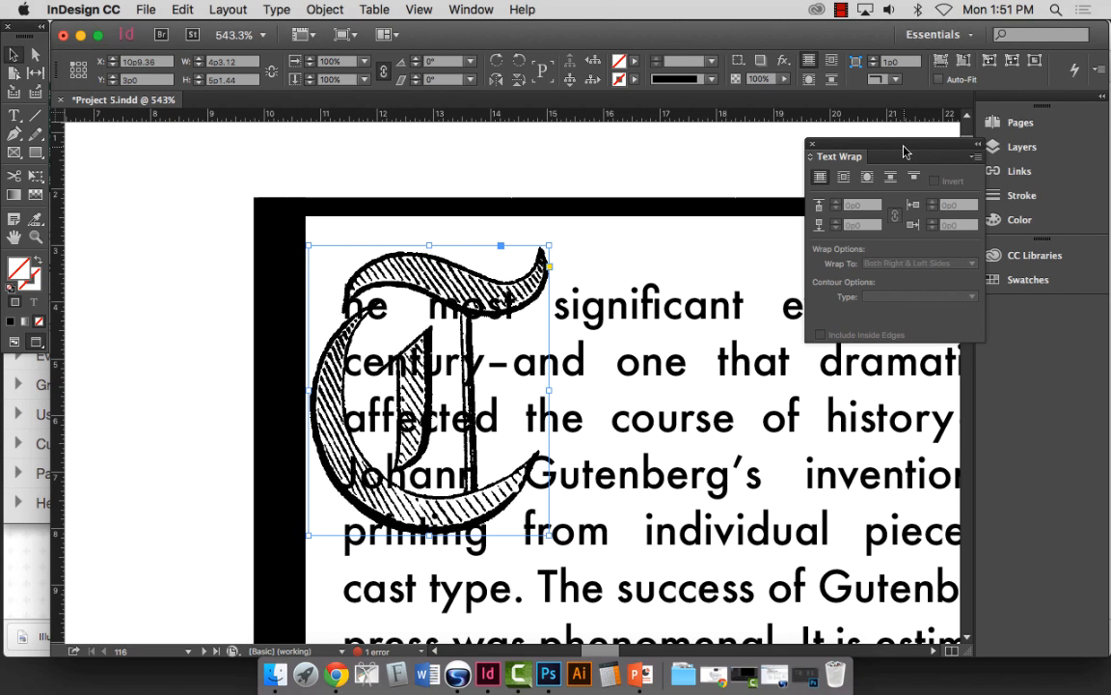
Step: Apply a text wrap around the bounding box of the illustrated T, with the Text Wrap settings closed at the end
left_click_drag(904, 151, 549, 113)
left_click(457, 106)
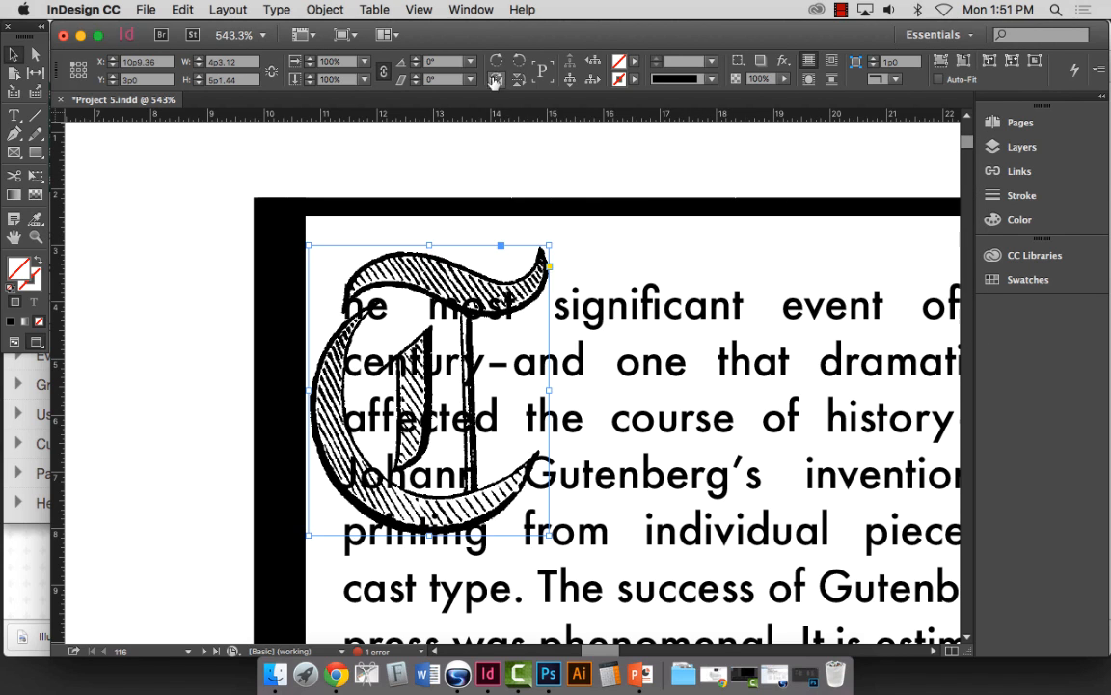
left_click(451, 9)
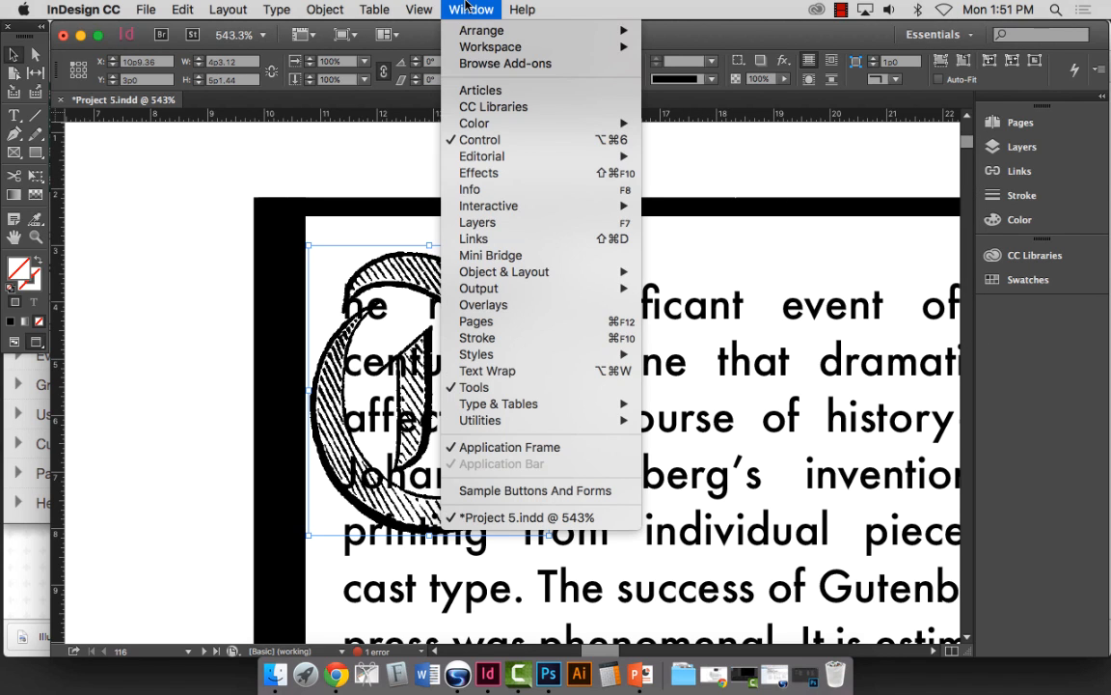
left_click(477, 373)
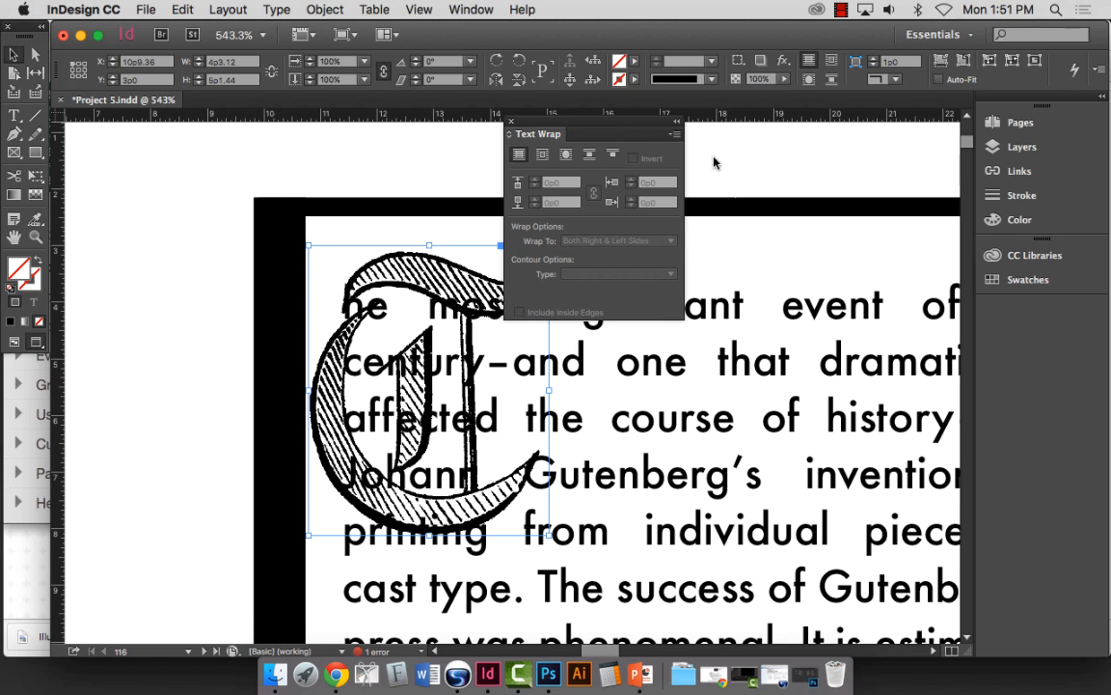
left_click_drag(593, 130, 772, 159)
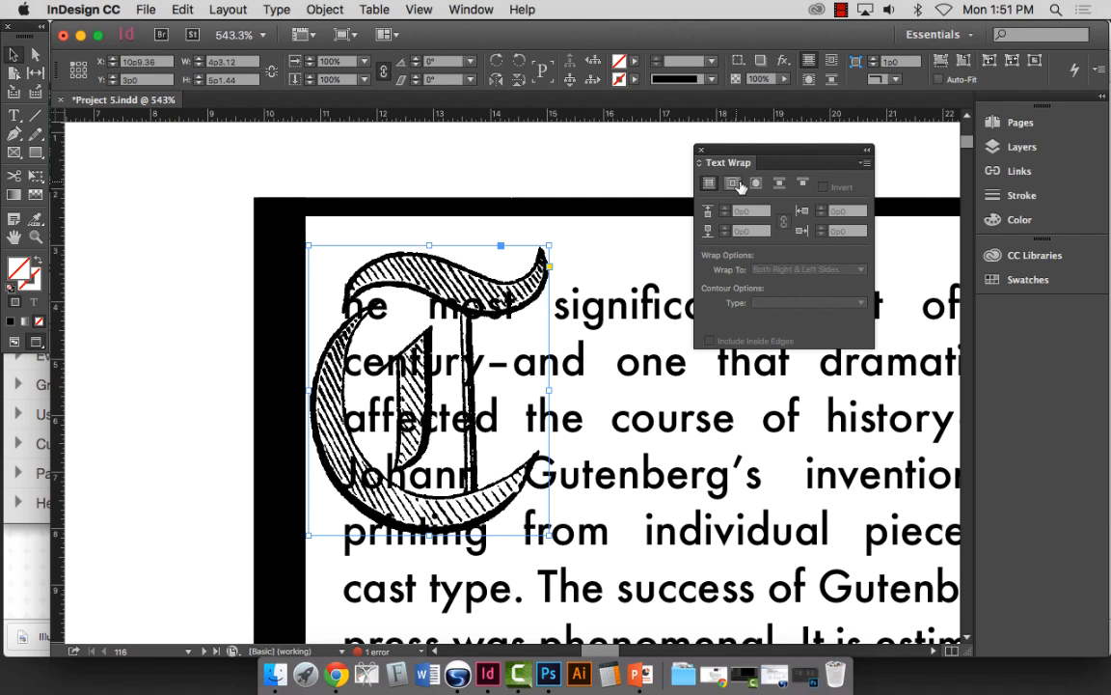
left_click(733, 184)
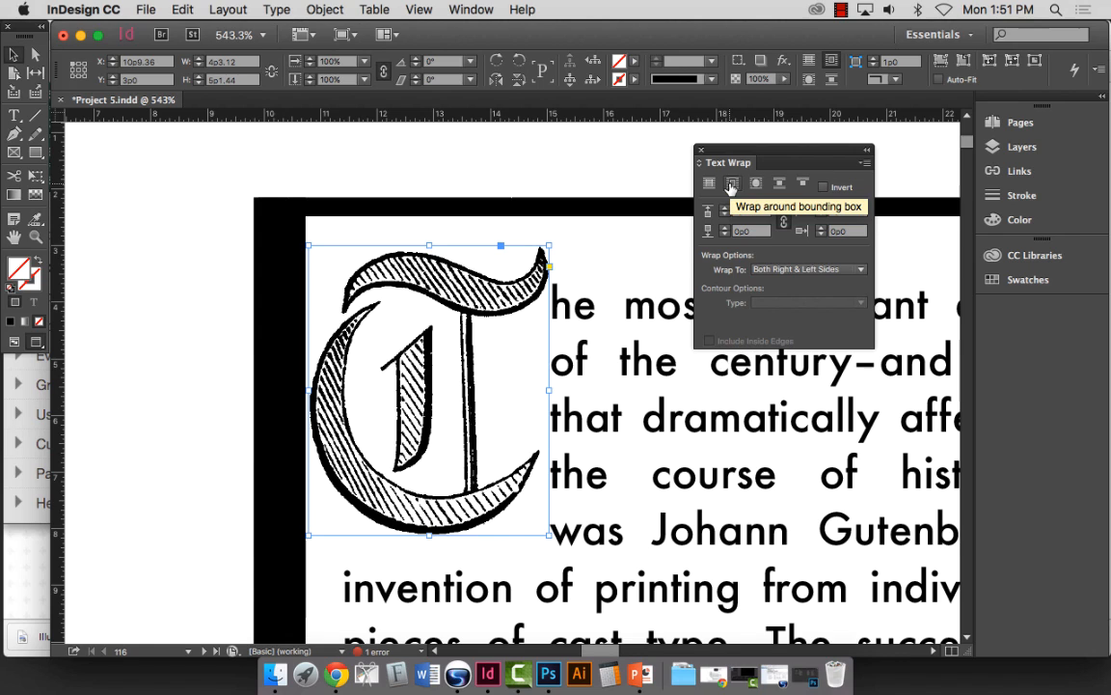
left_click(702, 151)
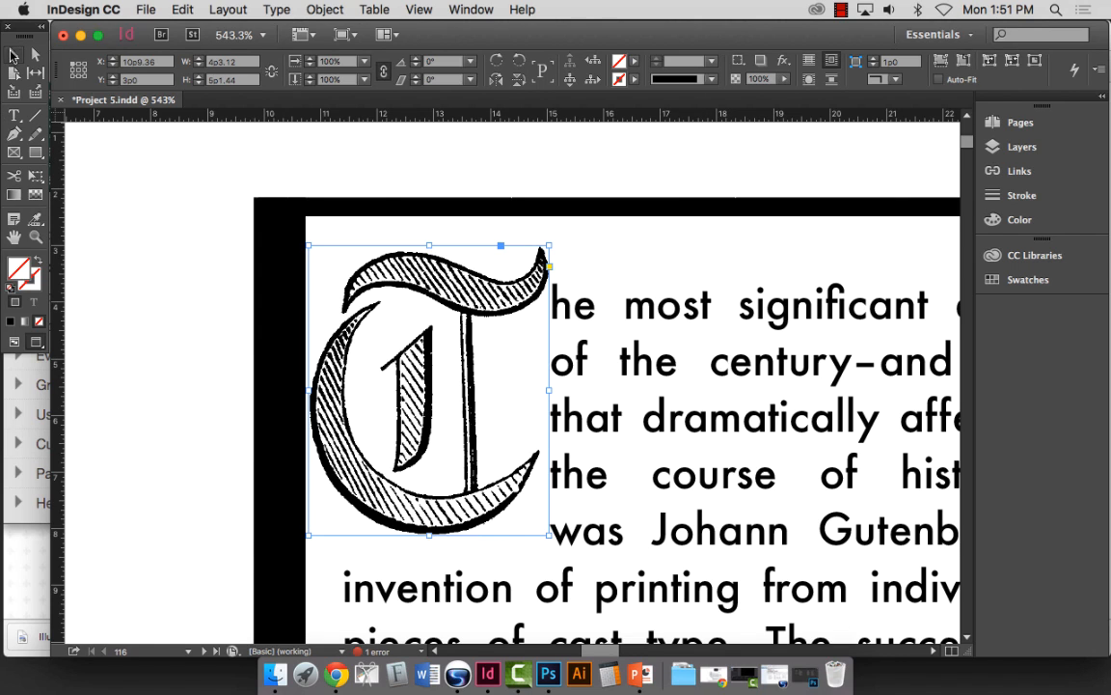
Step: Nudge the illustrated T down against the wrapped text, to about X 10p9 and Y 3p3
left_click(14, 55)
left_click_drag(424, 258, 422, 270)
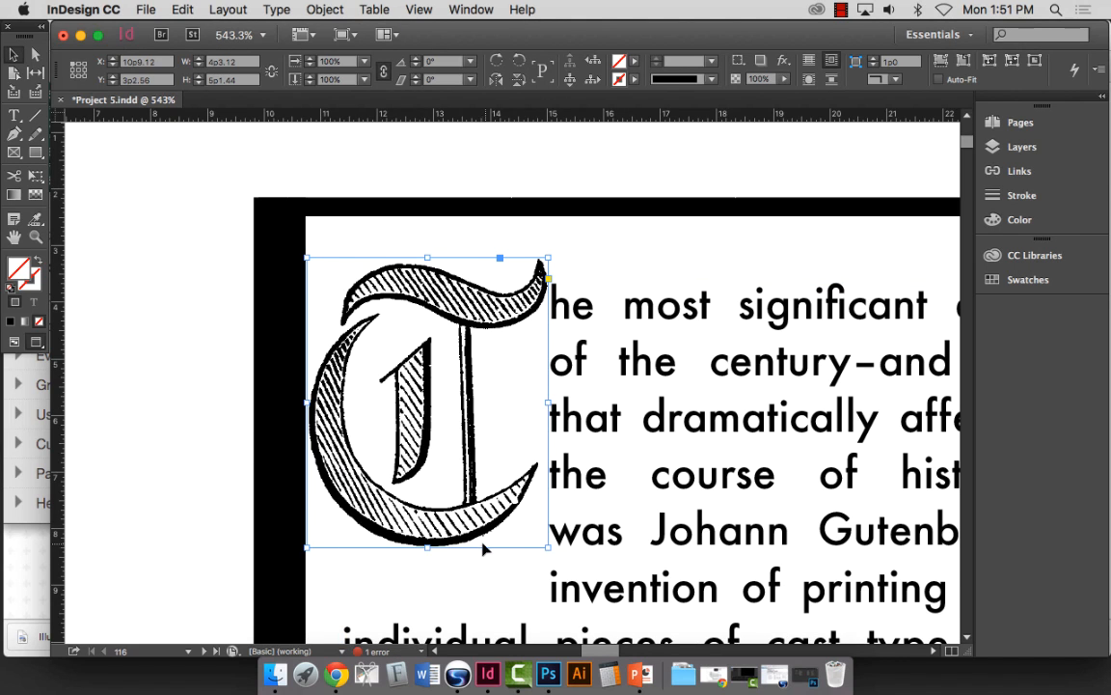
left_click_drag(473, 316, 472, 318)
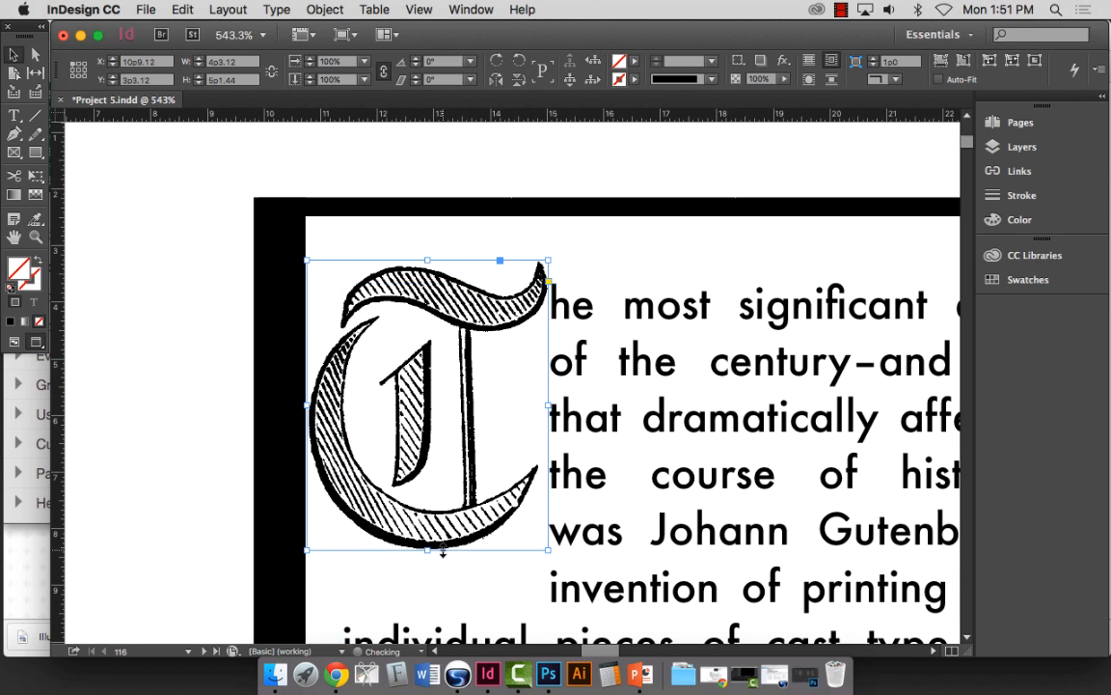
scroll(500, 548, "down", 1)
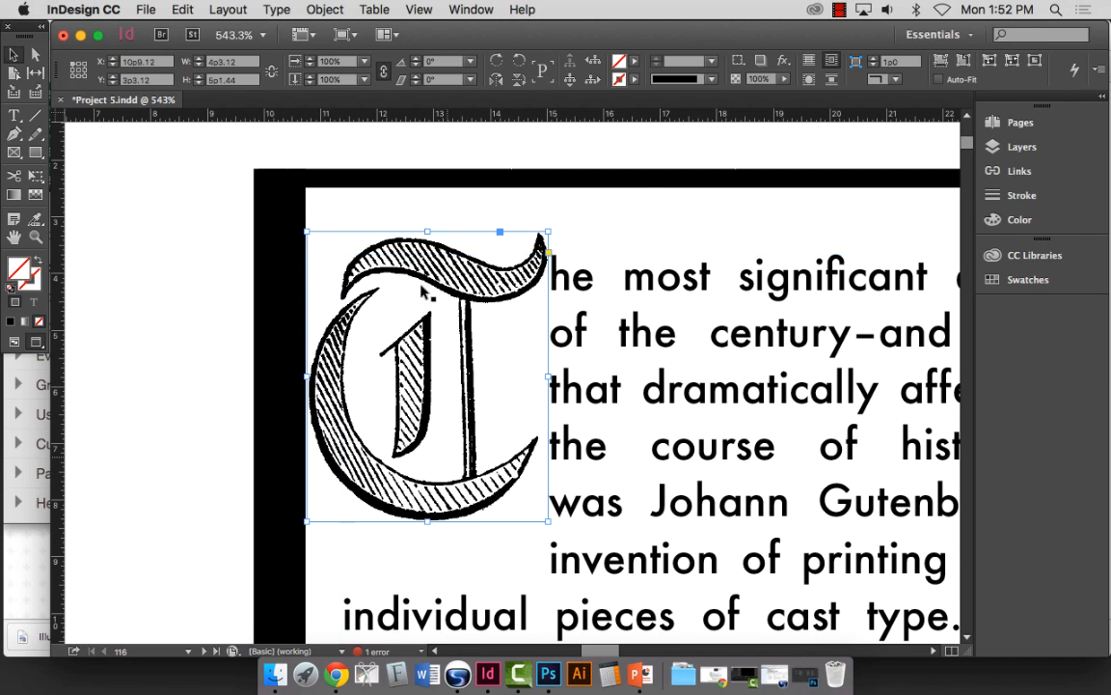
Step: Reopen the Text Wrap settings and change the illustrated T's wrap to follow the object shape
left_click(471, 9)
left_click(500, 371)
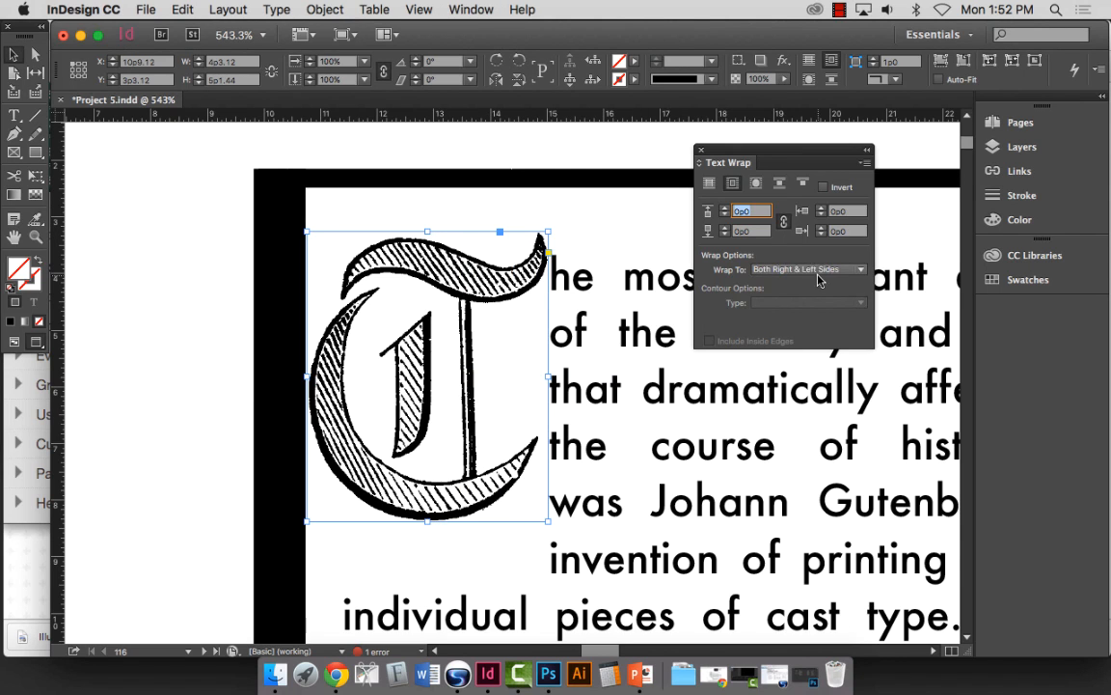
left_click_drag(786, 167, 778, 129)
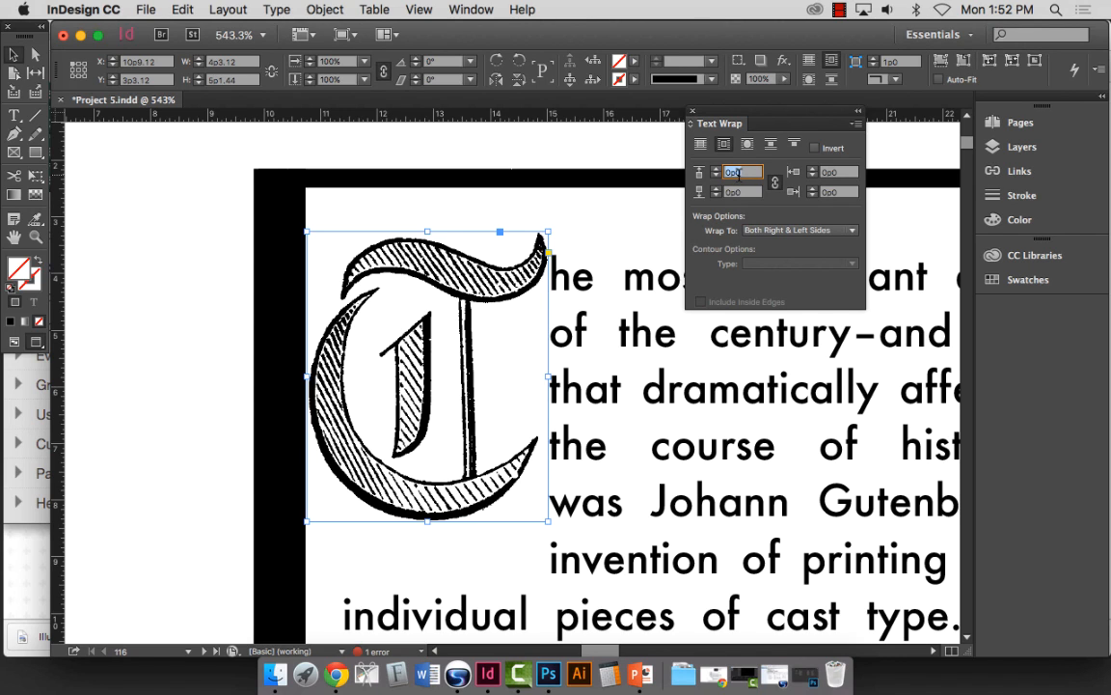
left_click(747, 144)
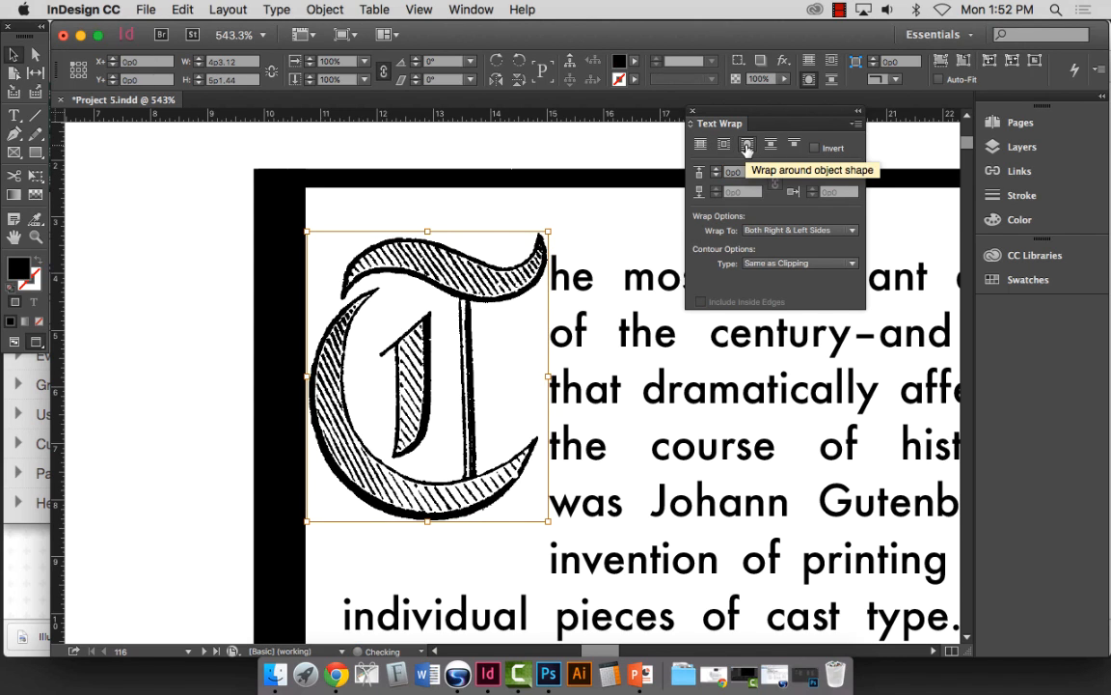
Step: Switch the illustrated T's wrap back to the bounding box and test different linked offsets, returning them all to 0p0
left_click(724, 146)
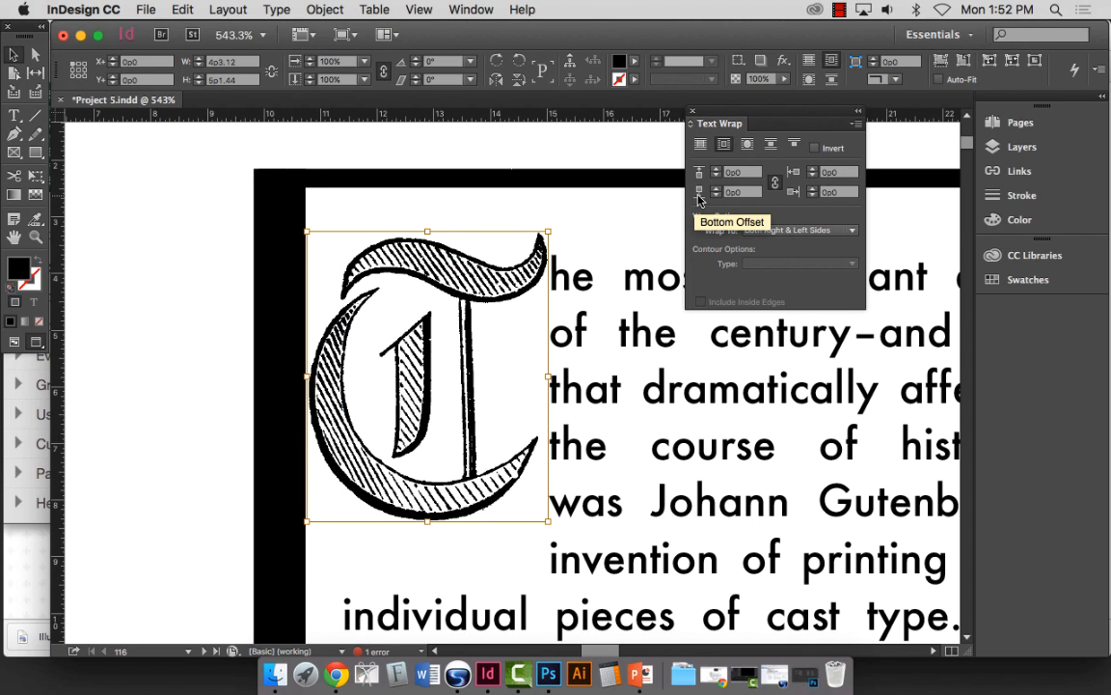
left_click(715, 190)
left_click(715, 192)
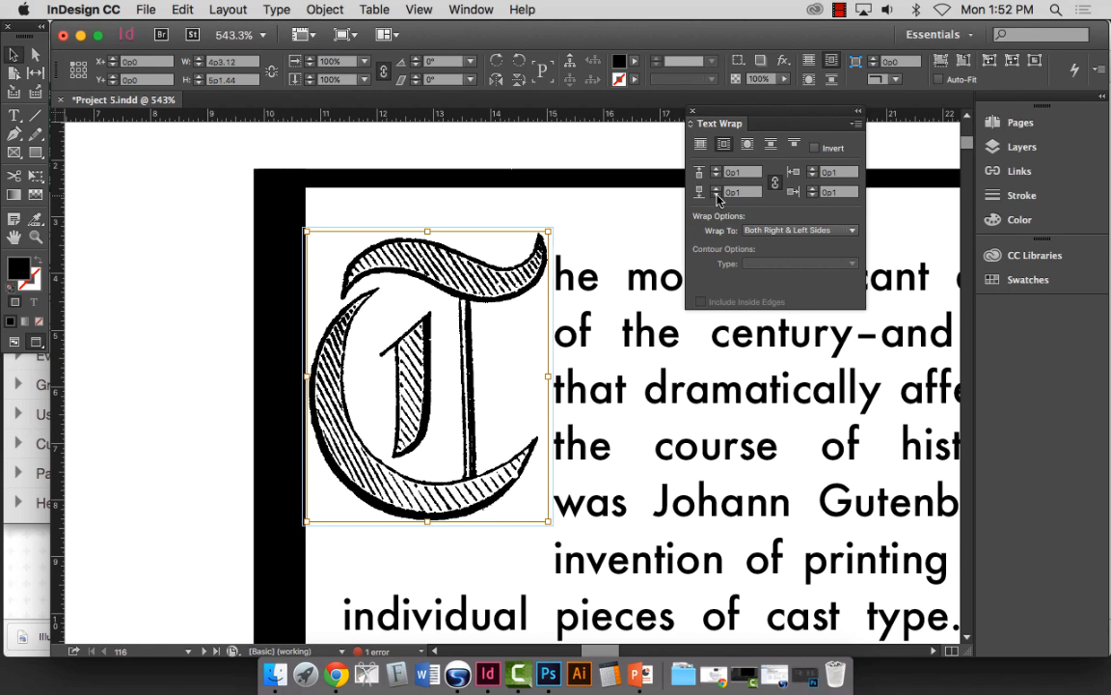
left_click(716, 192)
left_click(716, 196)
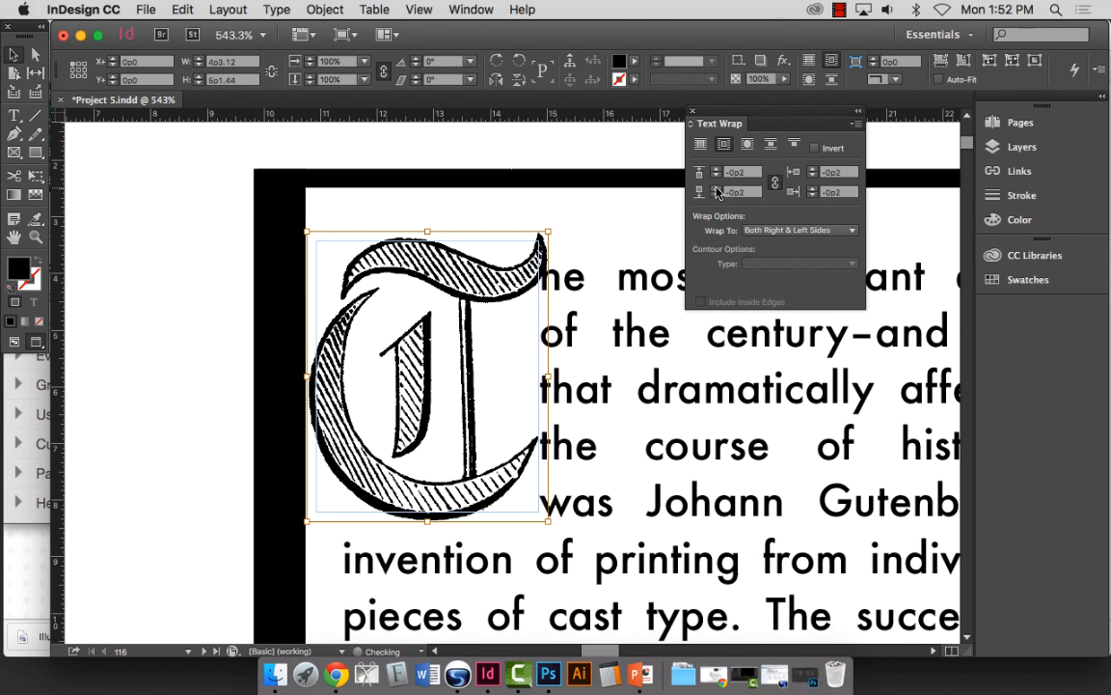
left_click(716, 188)
left_click(716, 188)
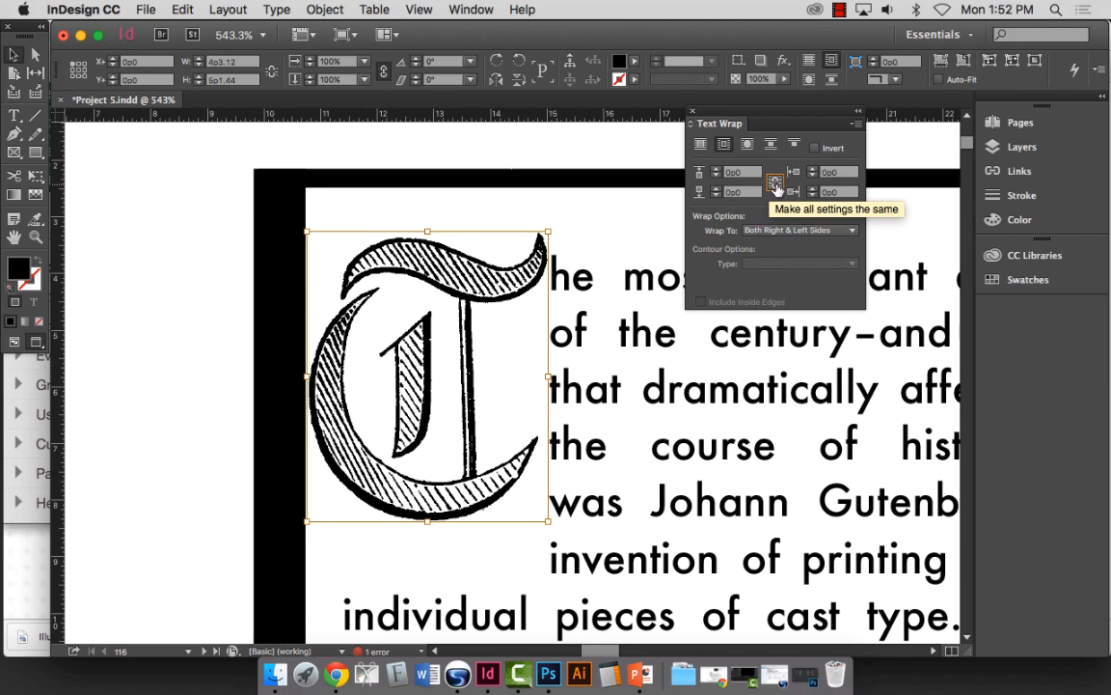
Step: Unlink the text wrap offsets and set only the illustrated T's bottom offset to -0p3
left_click(775, 182)
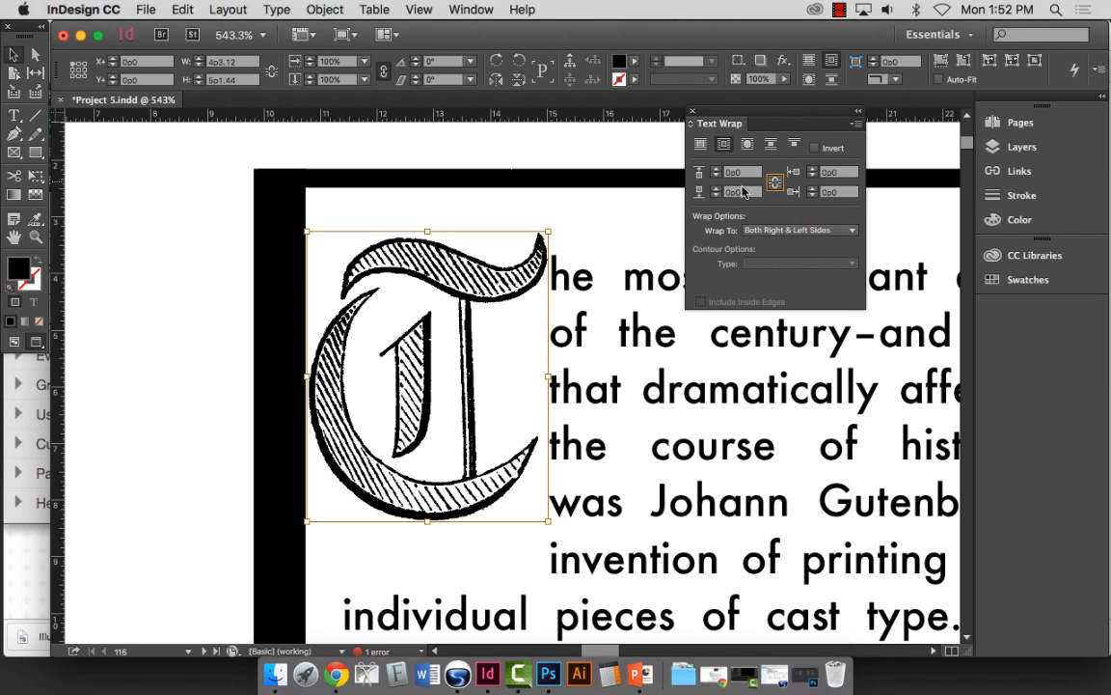
left_click(716, 195)
left_click(717, 194)
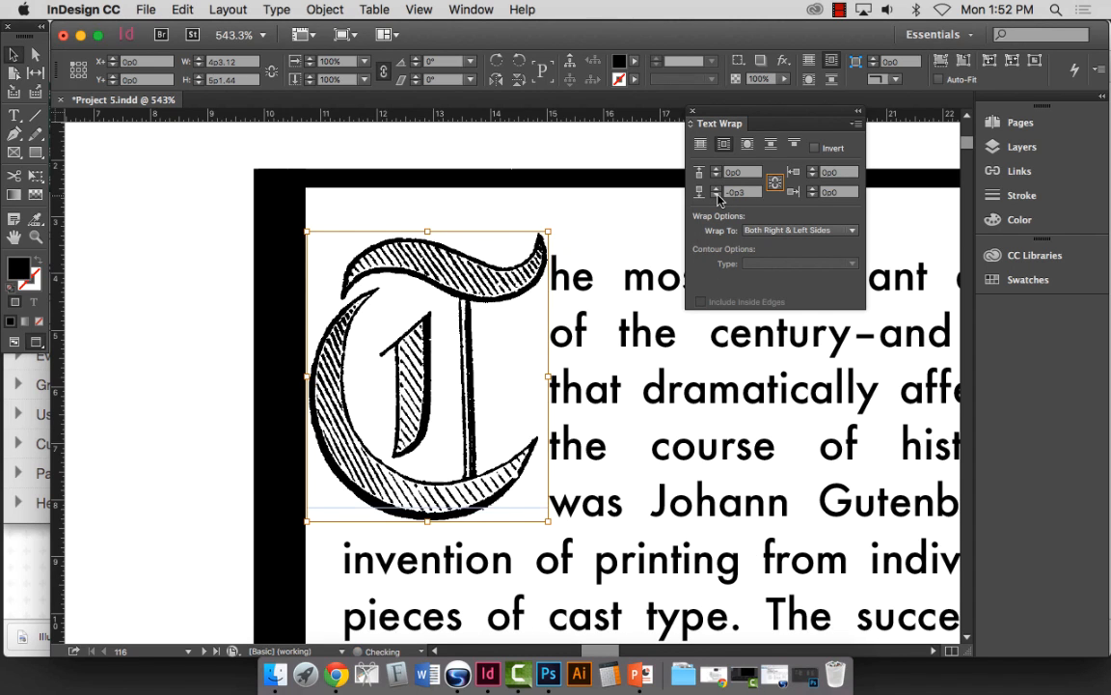
left_click(717, 195)
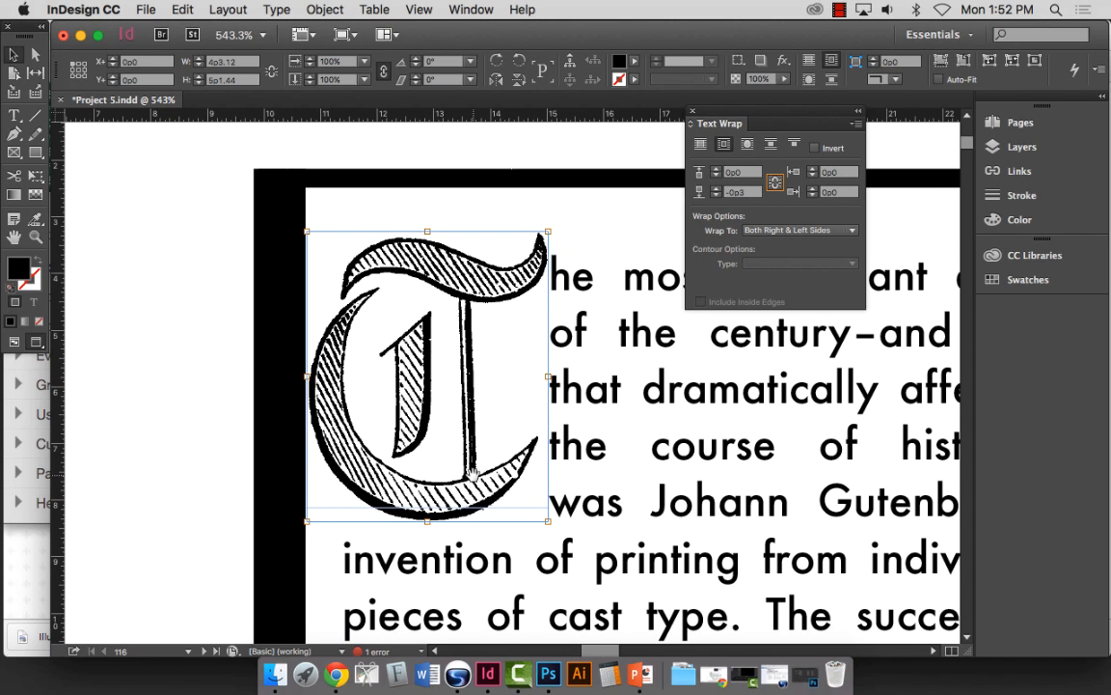
Step: Shift the illustrated T slightly down, to about X 10p9 and Y 3p4, and deselect it
left_click(473, 473)
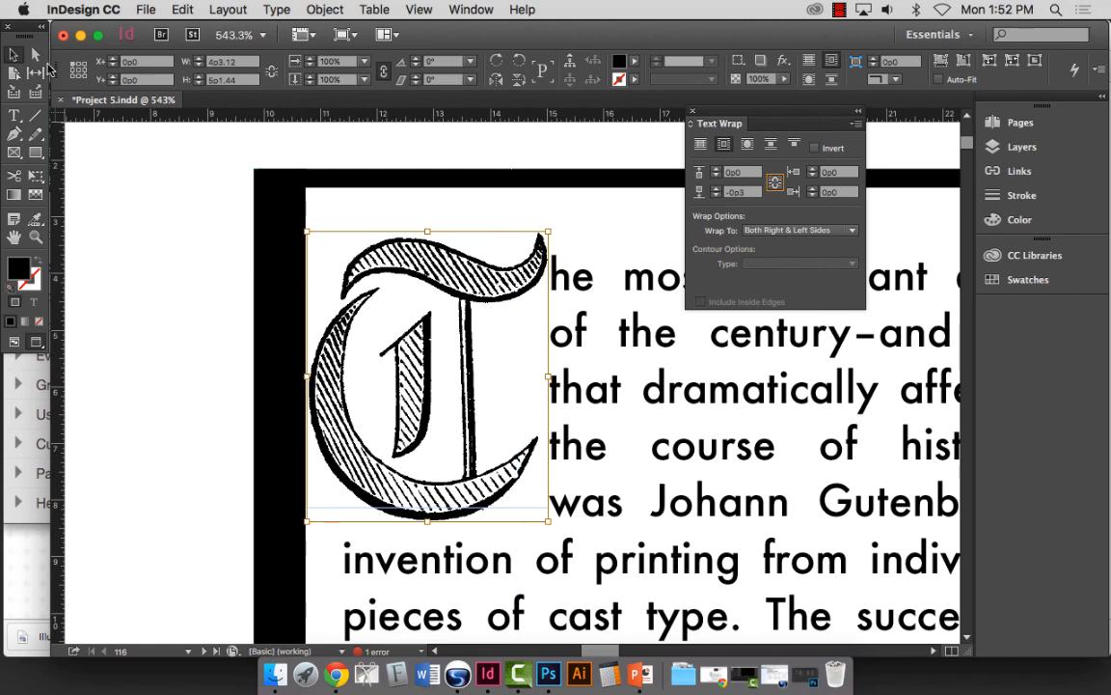
left_click(171, 186)
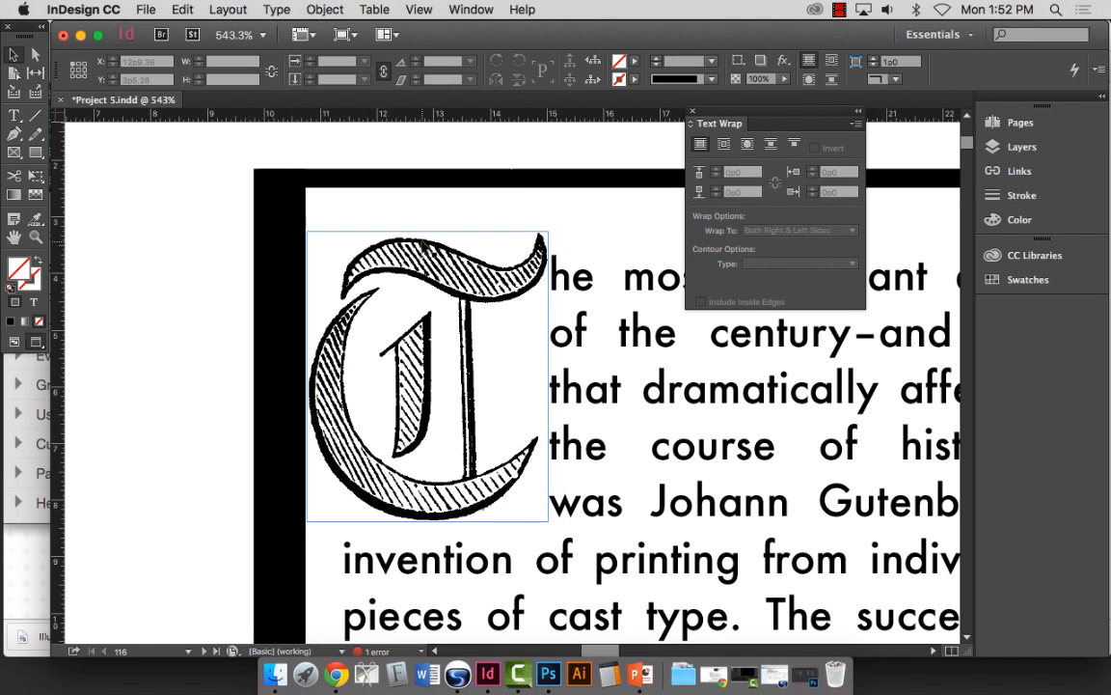
left_click_drag(424, 246, 425, 249)
left_click(189, 268)
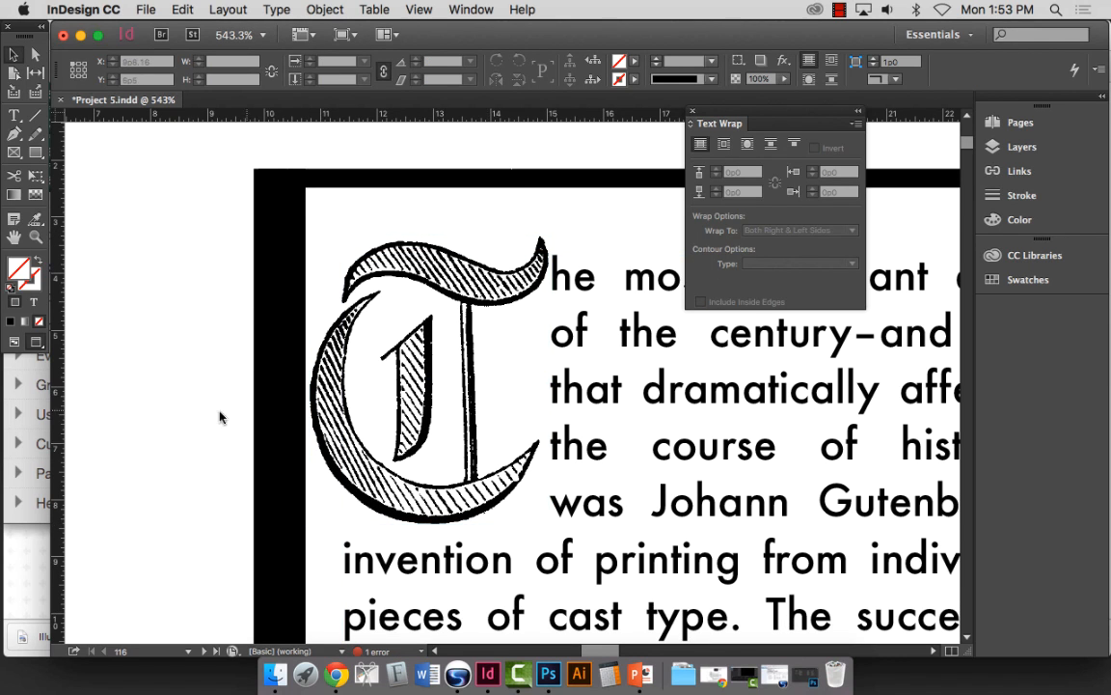
Step: Scale the illustrated T proportionally down to 81%, about 3p5 wide and 4p2 high
key("super+0")
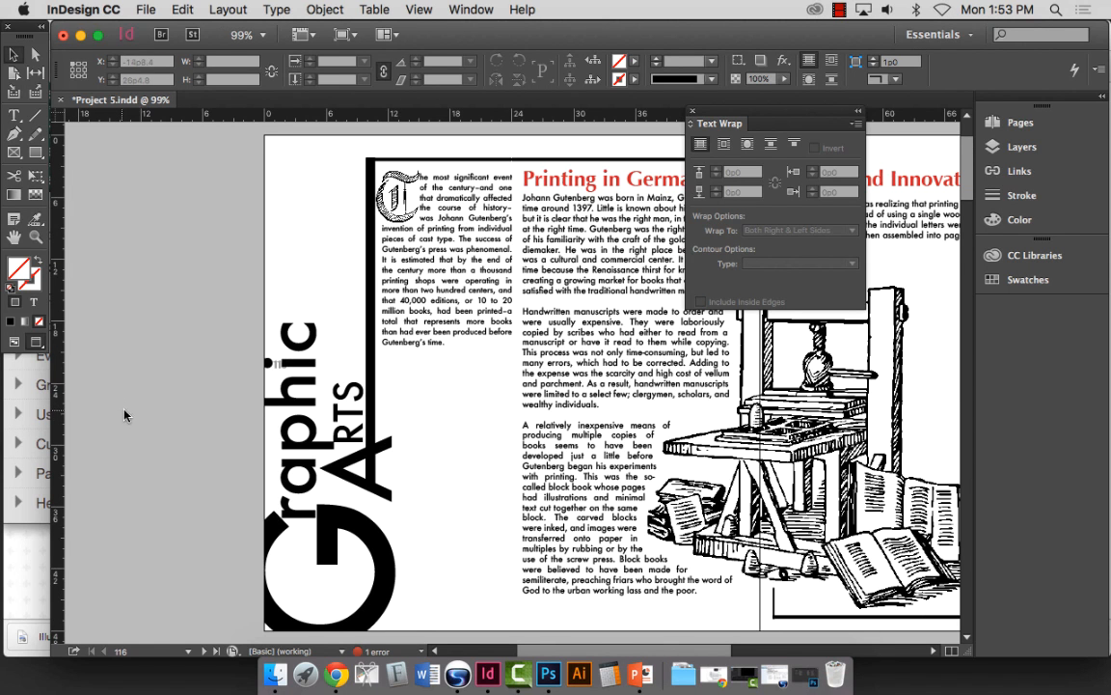
left_click(35, 237)
left_click_drag(327, 151, 569, 348)
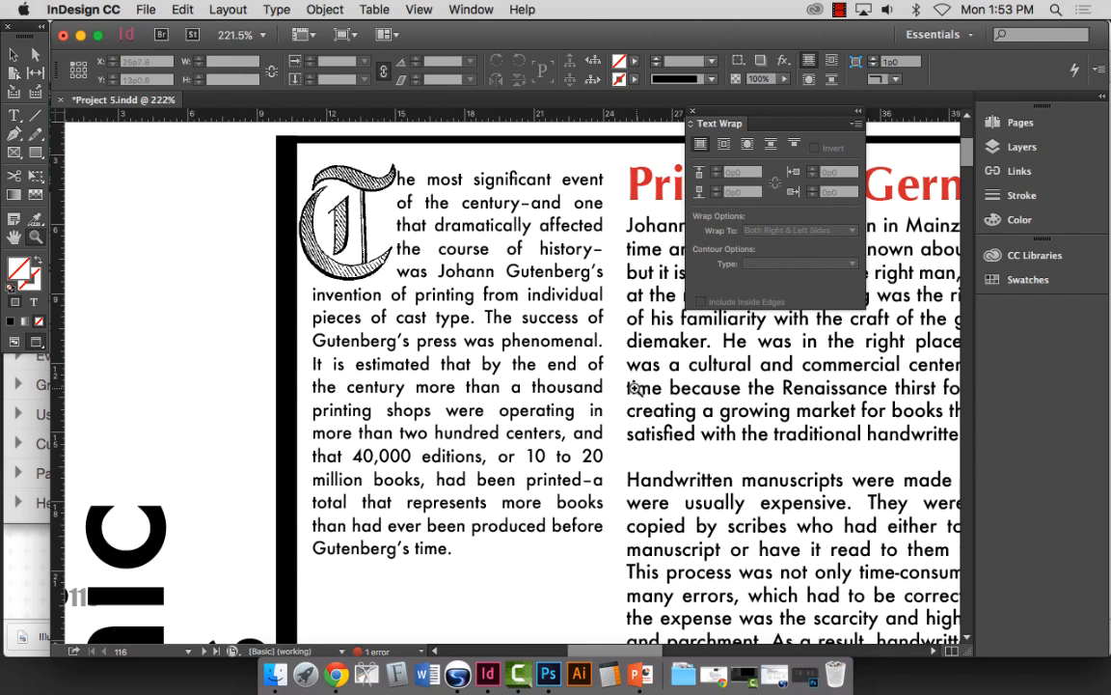
left_click(13, 56)
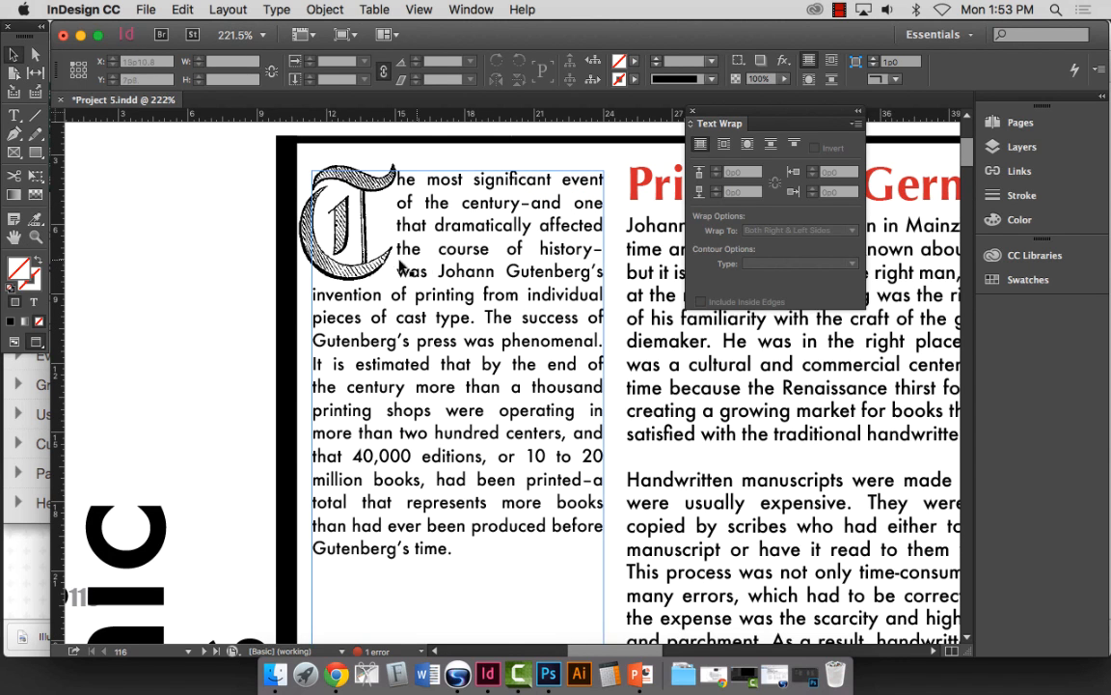
left_click(338, 232)
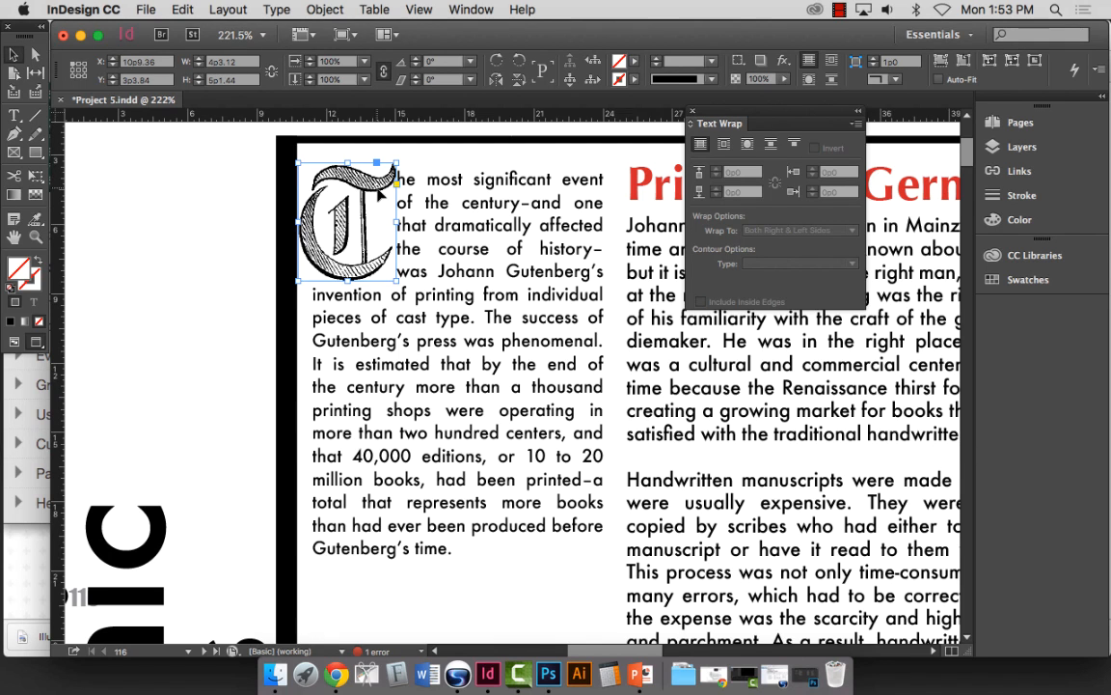
left_click_drag(394, 278, 374, 247)
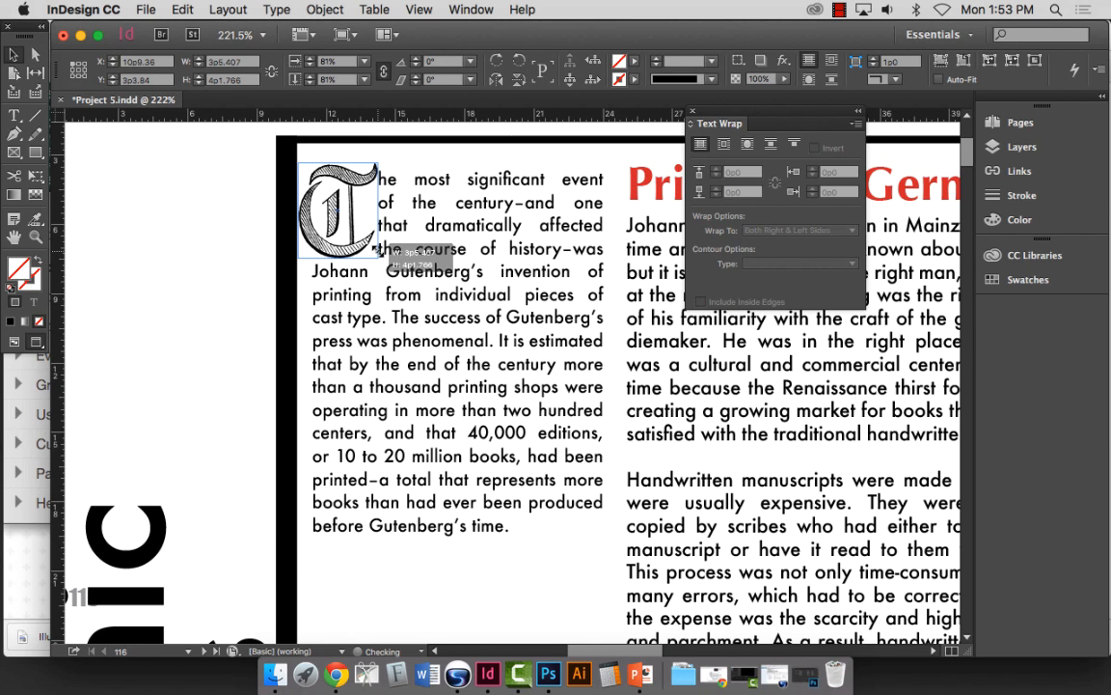
left_click_drag(374, 247, 374, 247)
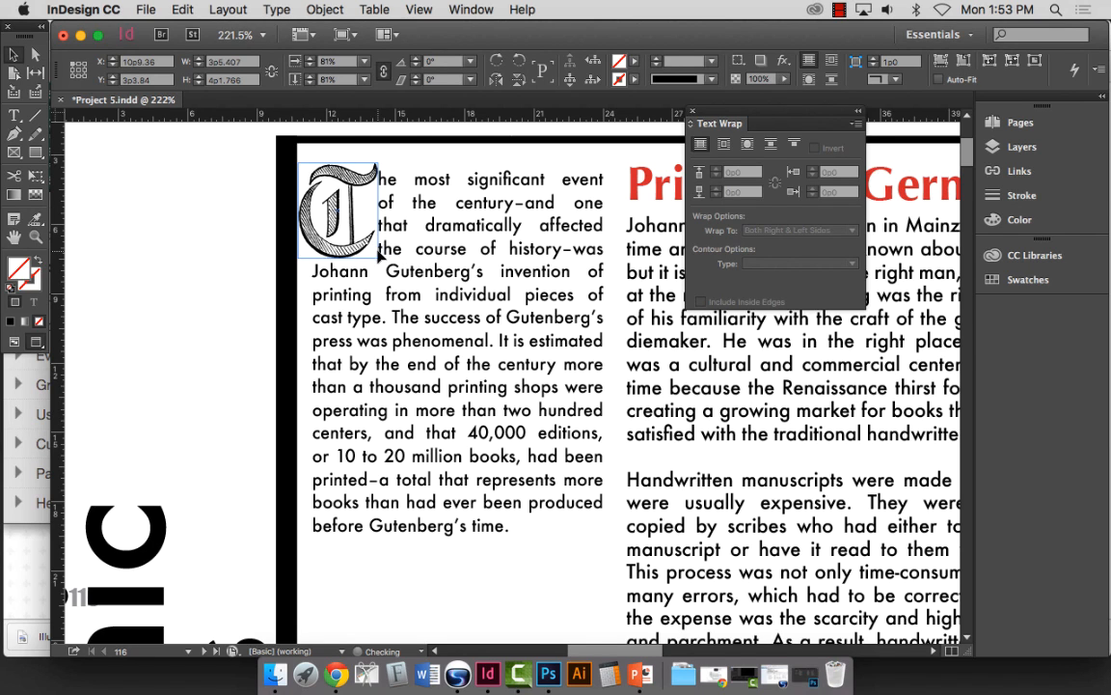
Step: Nudge the reduced T slightly to the right, to about X 10p10, and deselect it
key("Right")
key("Right")
key("Left")
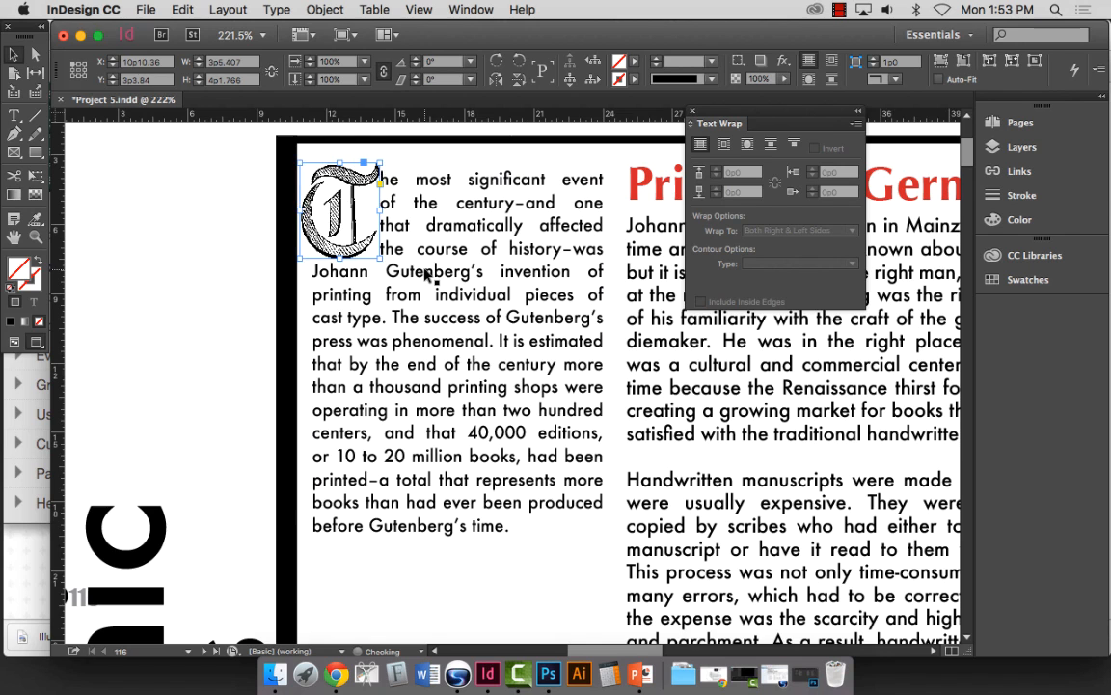
left_click(266, 301)
Step: Select the image content inside the illustrated T's frame with the Direct Selection tool
key("super+0")
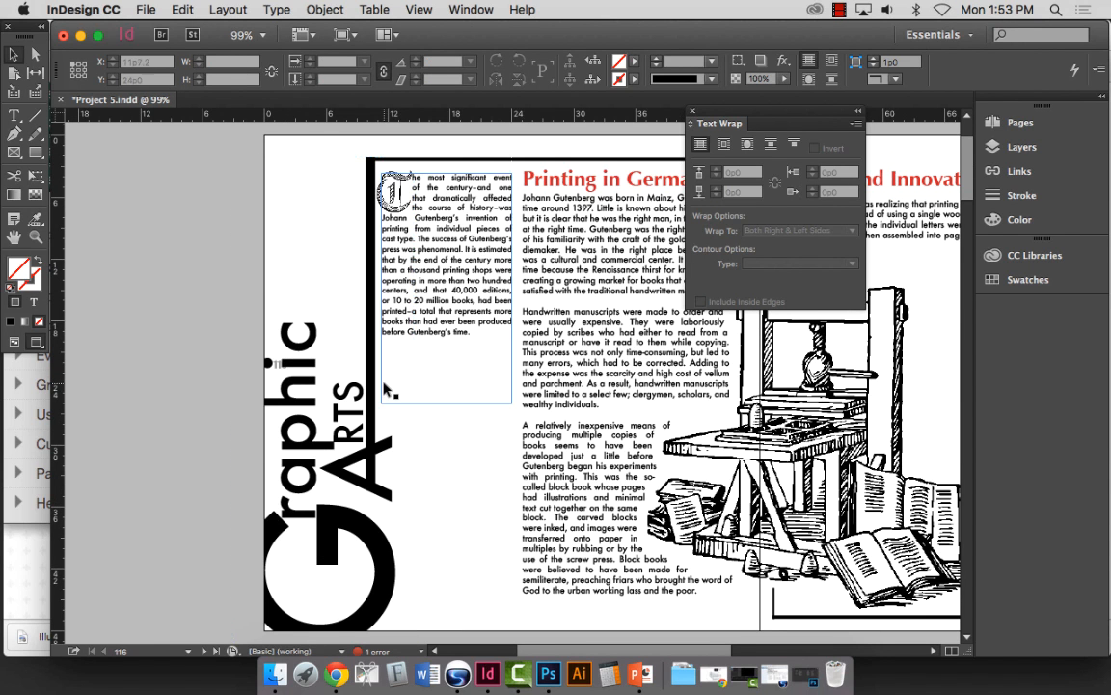
scroll(405, 434, "right", 5)
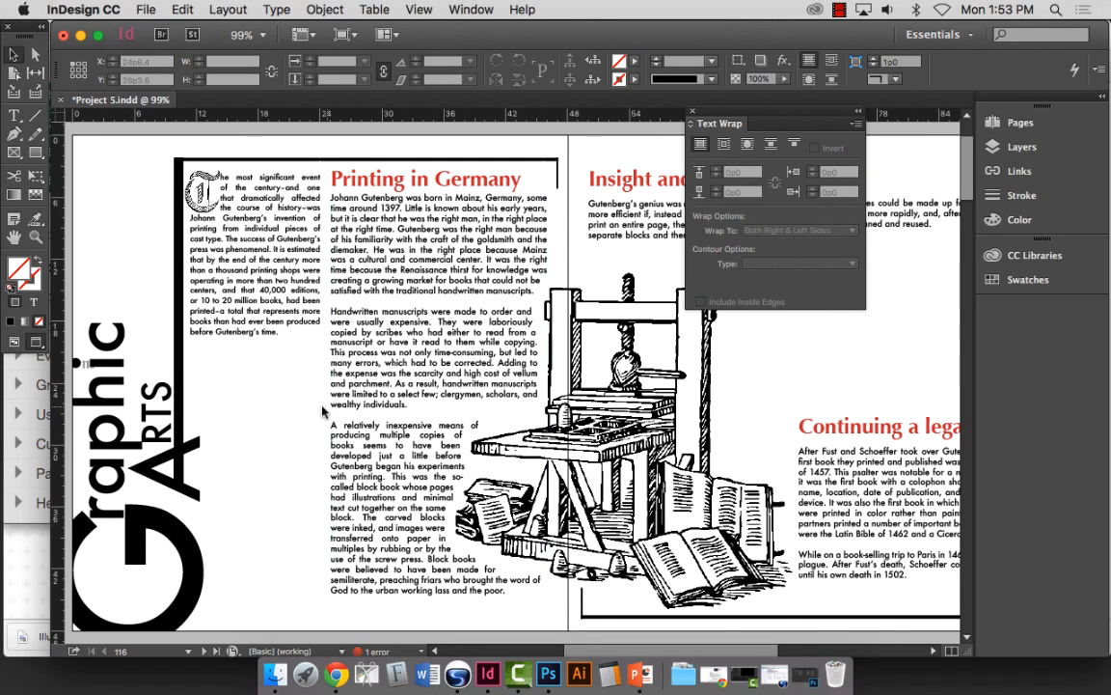
key("z")
left_click_drag(214, 152, 367, 270)
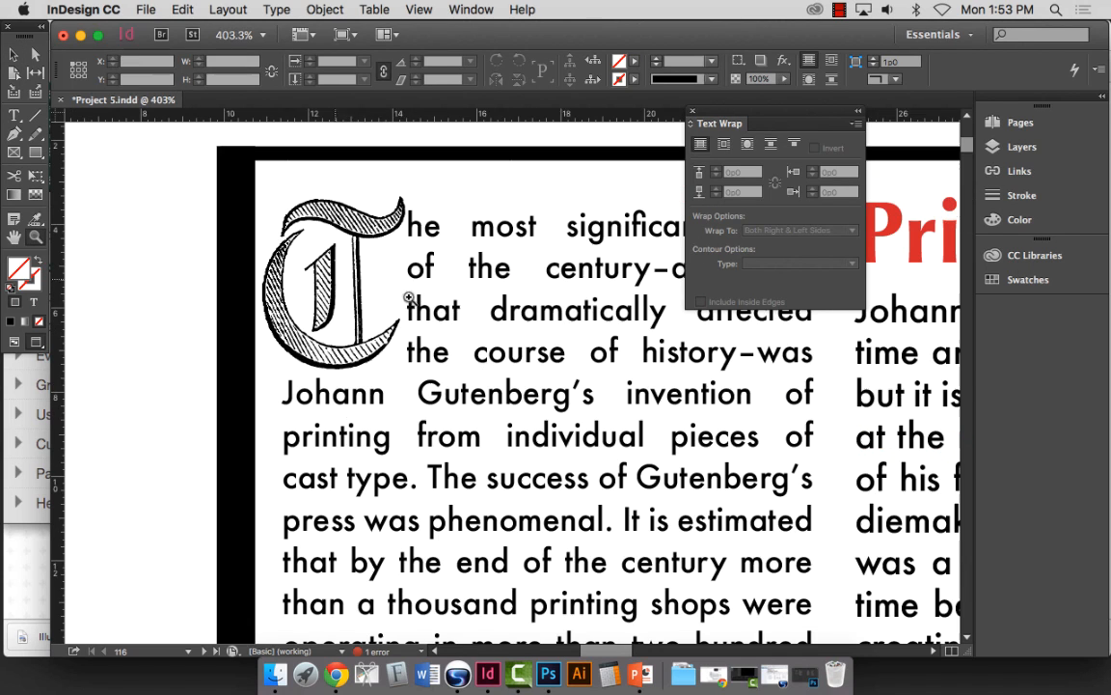
left_click(32, 57)
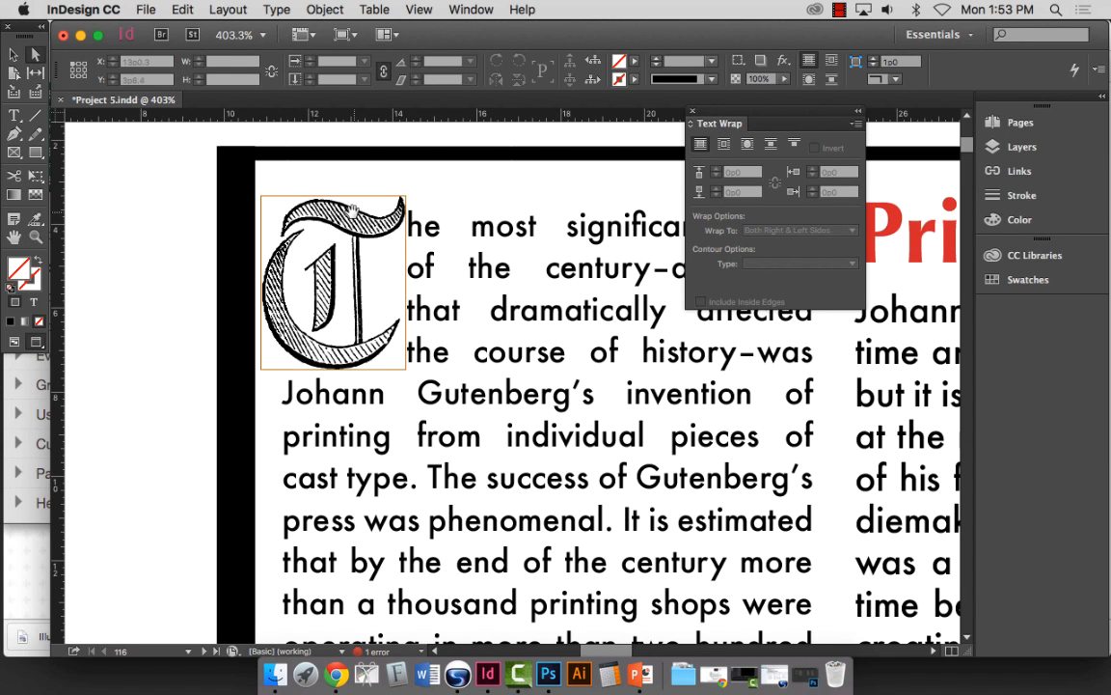
left_click(316, 198)
left_click(96, 130)
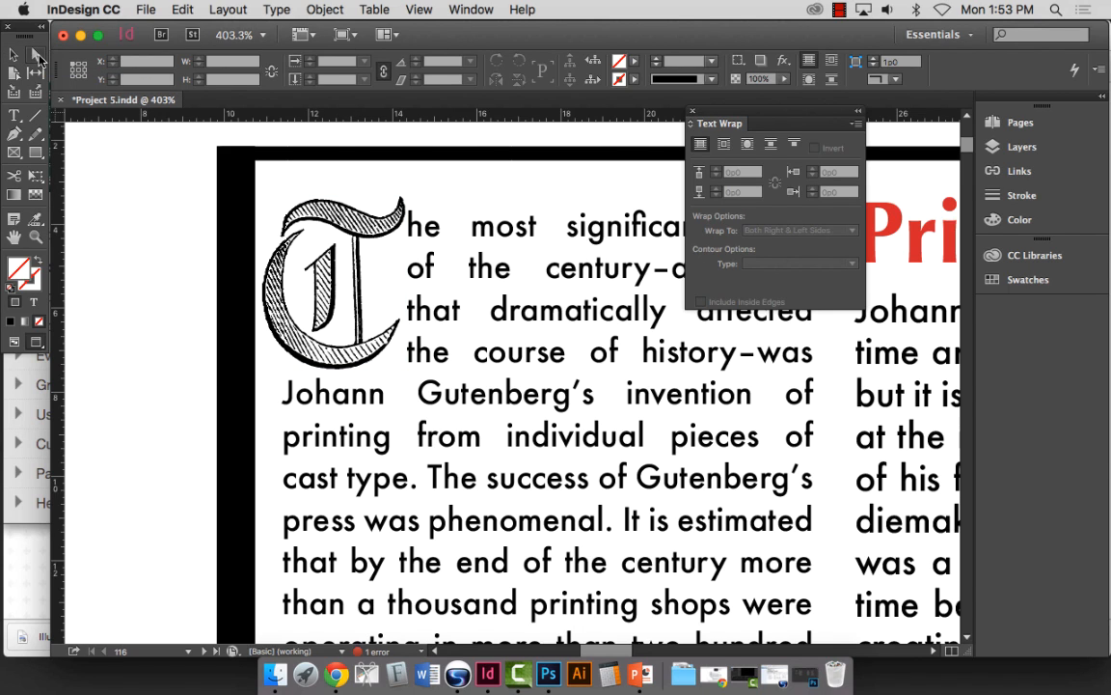
left_click(37, 56)
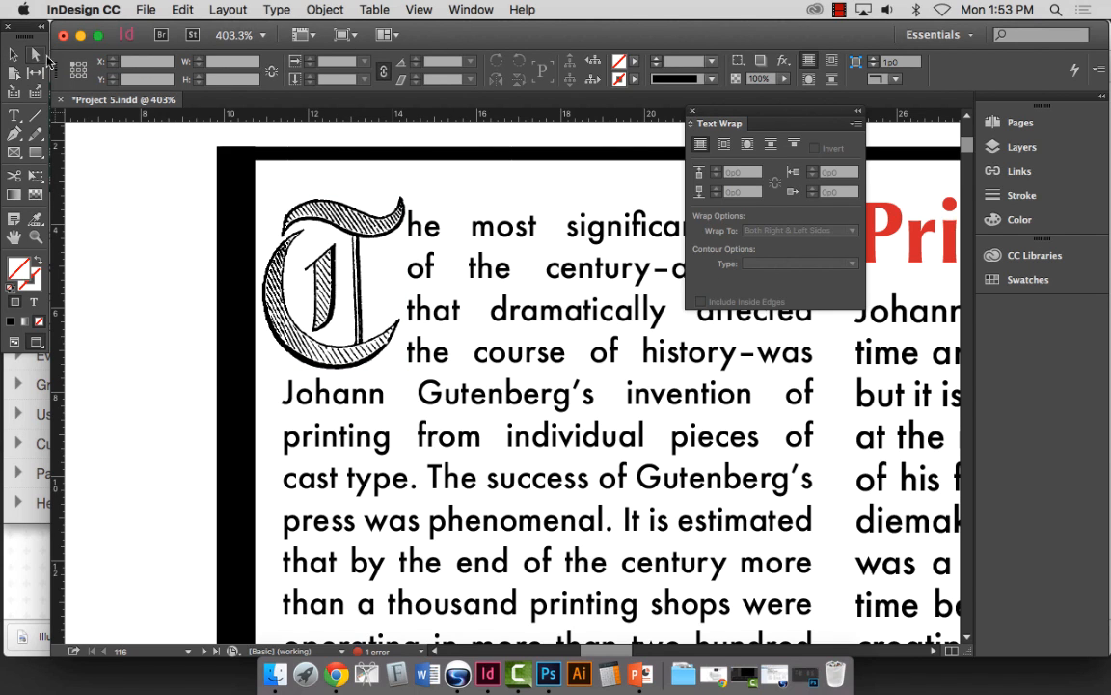
left_click(333, 215)
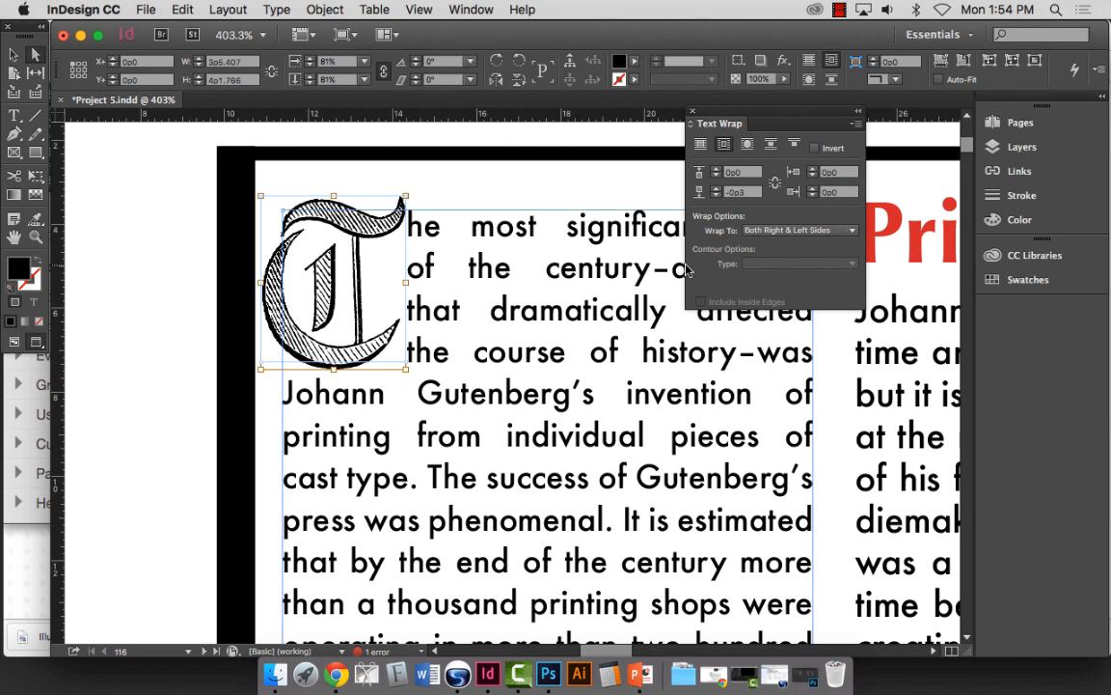
Step: Close the Text Wrap settings, then open the colour swatches as a floating list beside the T and make it taller
left_click(692, 111)
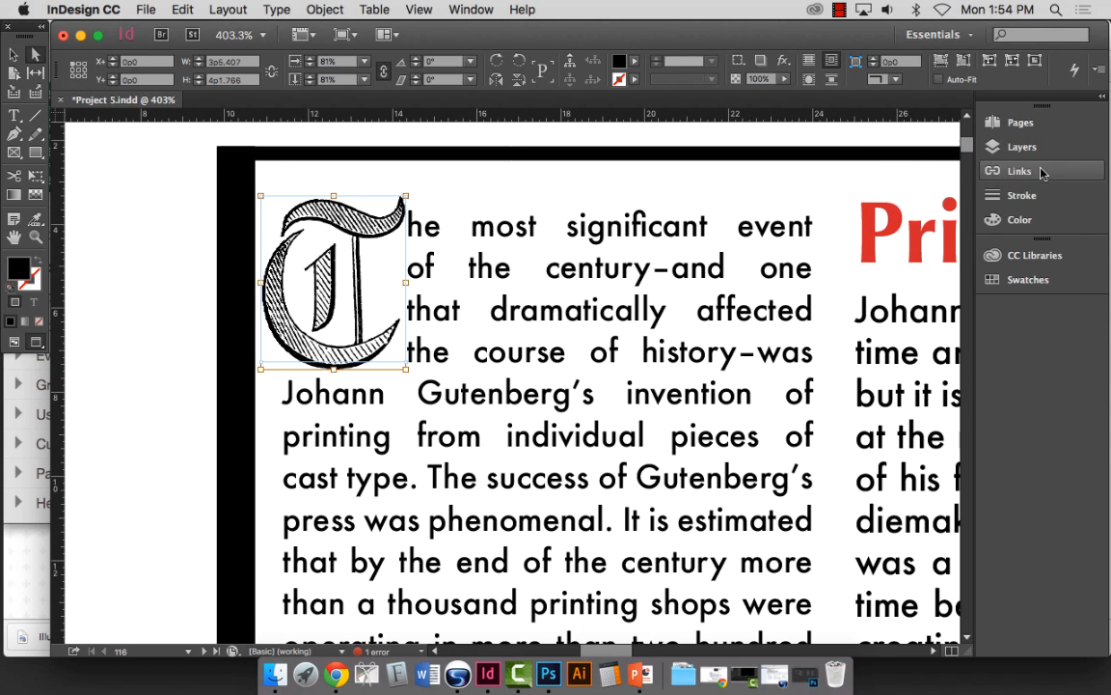
left_click(1029, 278)
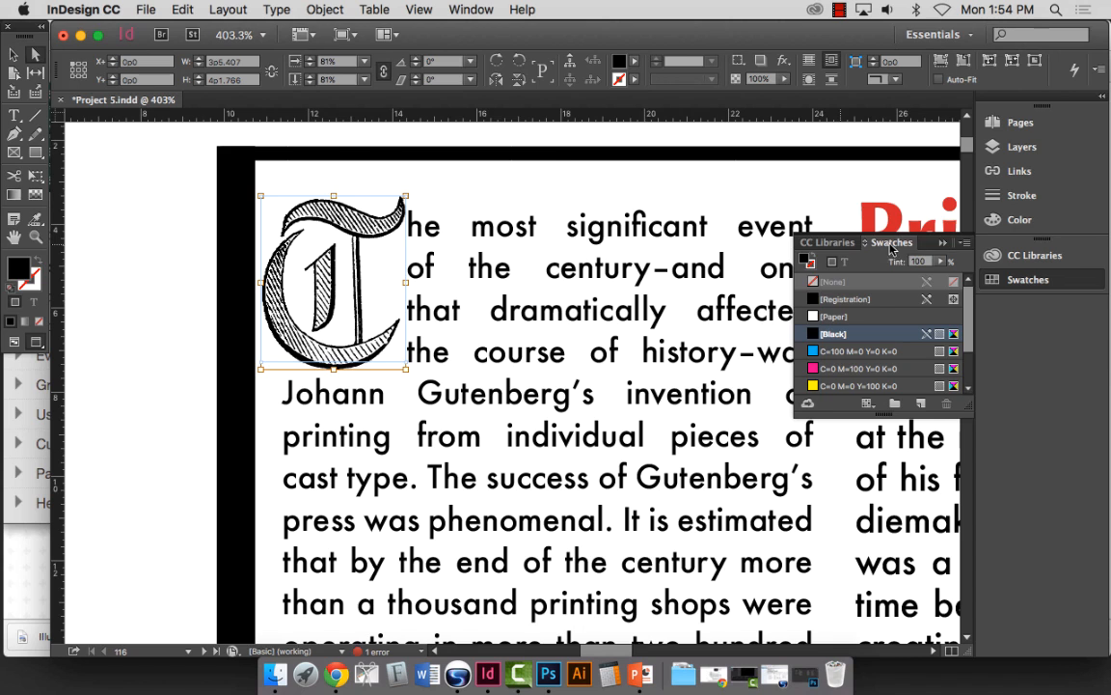
left_click_drag(890, 249, 610, 119)
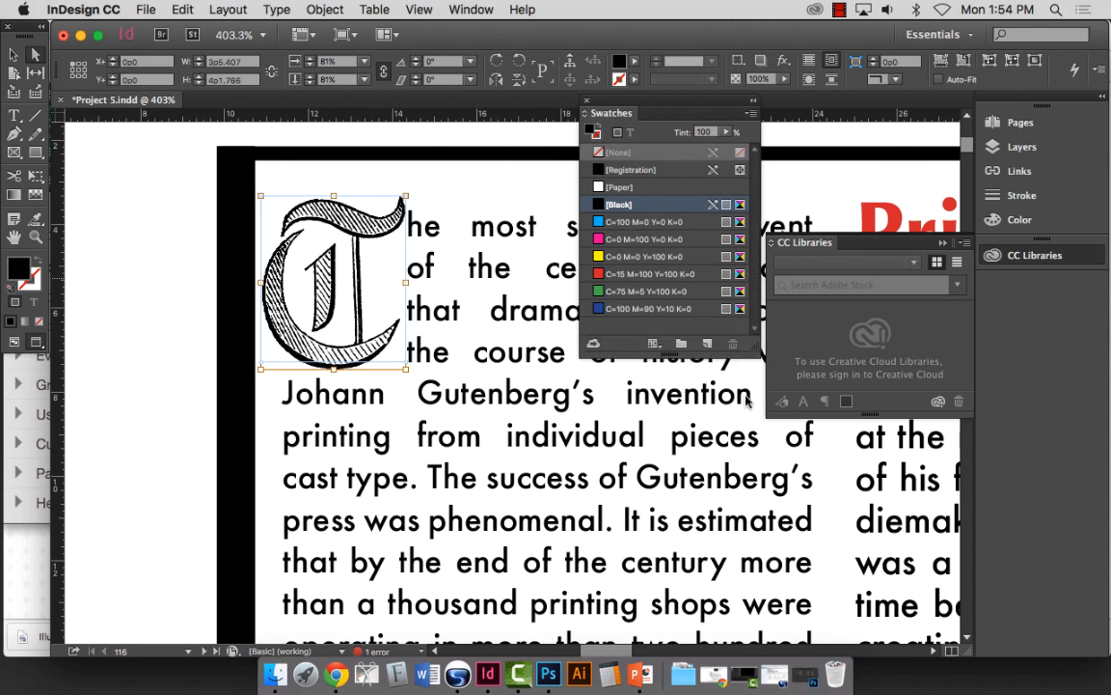
left_click_drag(754, 351, 750, 502)
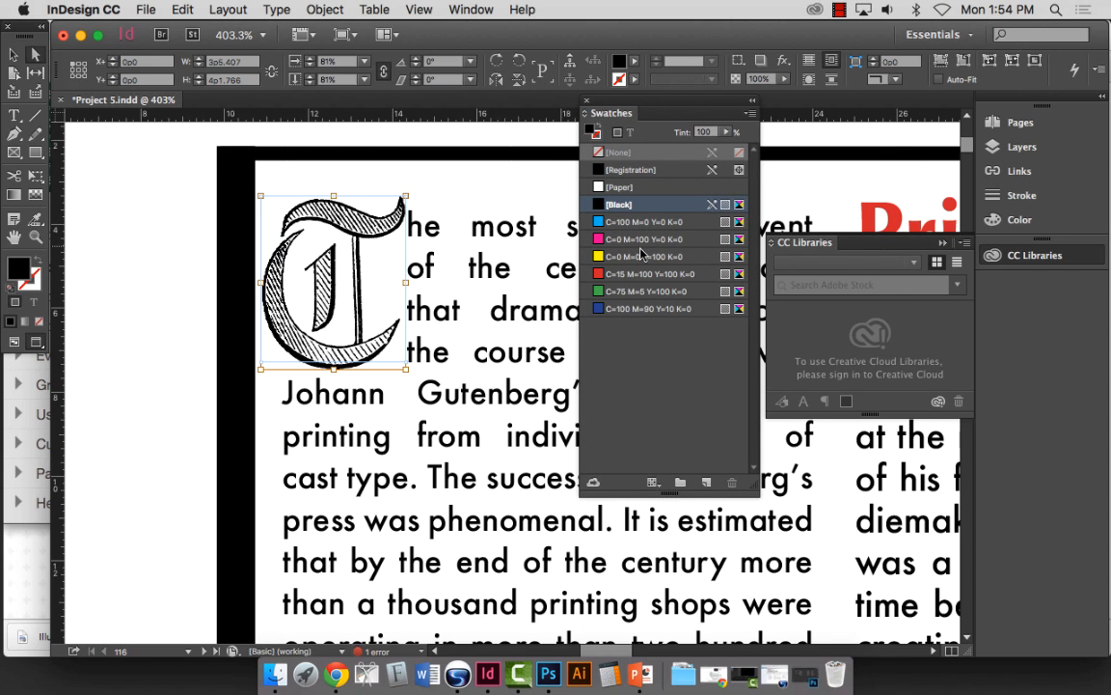
Step: Try several swatch colours on the illustrated T's image, including green, blue and magenta, ending with red C=15 M=100 Y=100 K=0
left_click(642, 255)
left_click(641, 291)
left_click(642, 309)
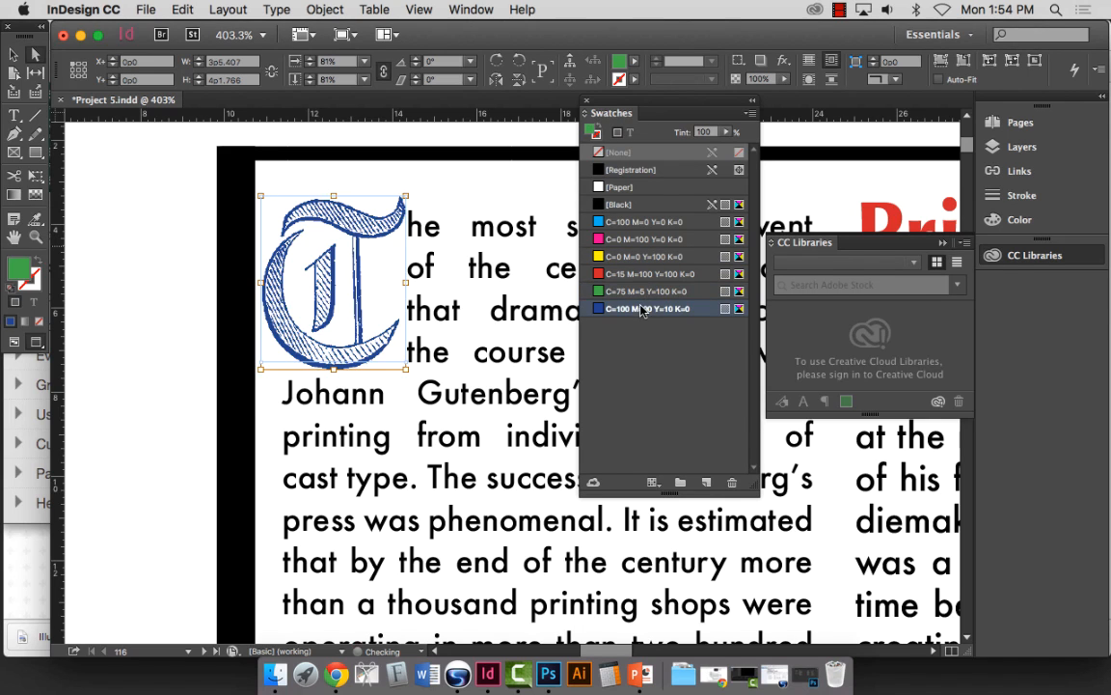
left_click(634, 240)
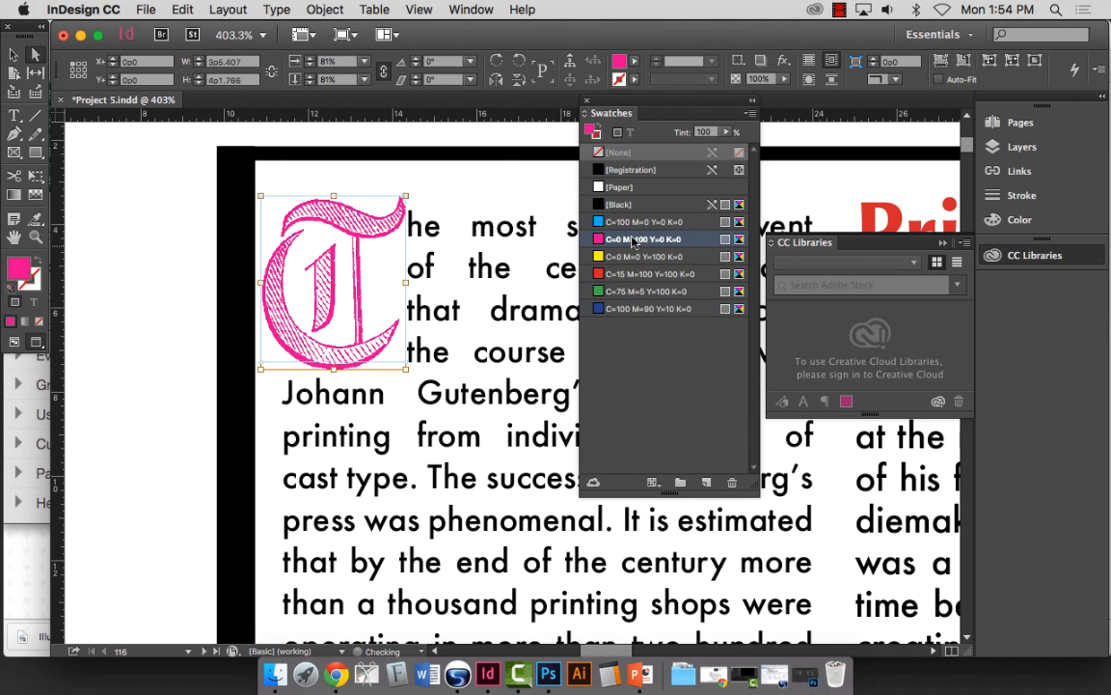
left_click(635, 222)
left_click(637, 274)
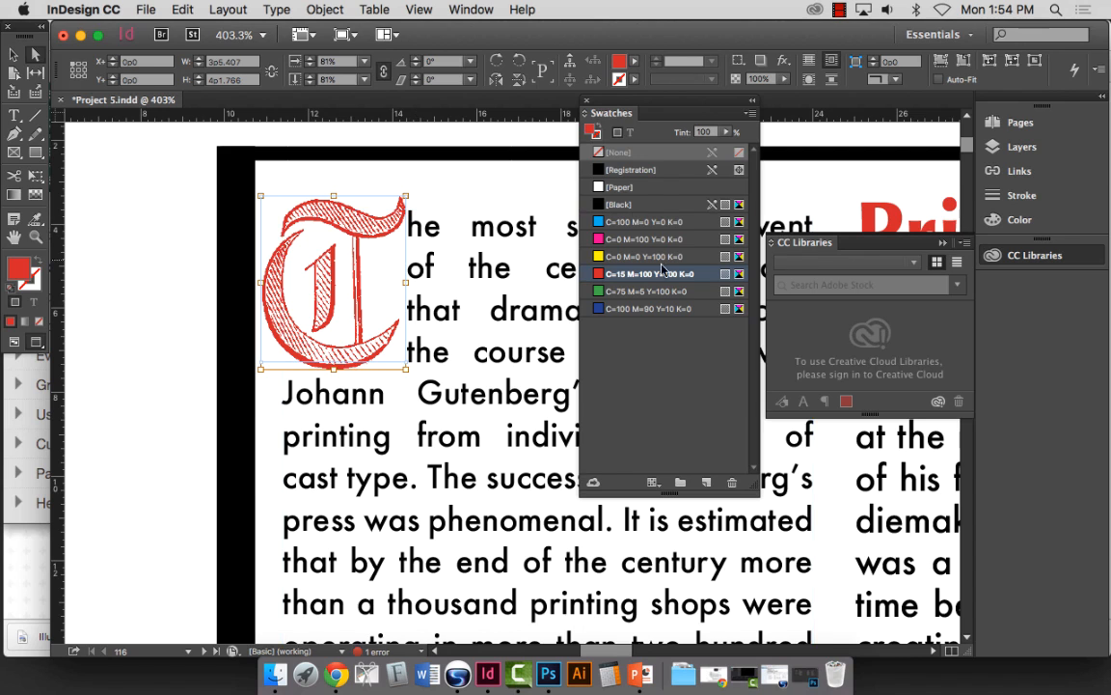
Step: Compare more swatch colours on the illustrated T's image and leave it filled with yellow C=0 M=0 Y=100 K=0
left_click(632, 222)
left_click(640, 257)
left_click(647, 309)
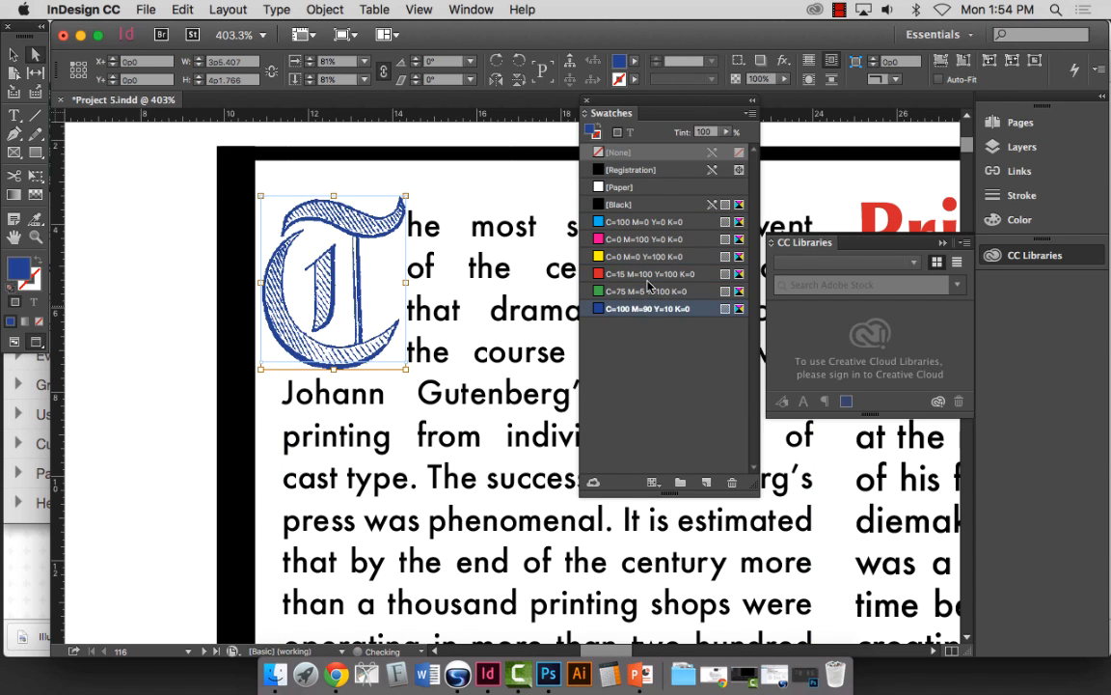
left_click(648, 274)
left_click(650, 307)
left_click(646, 257)
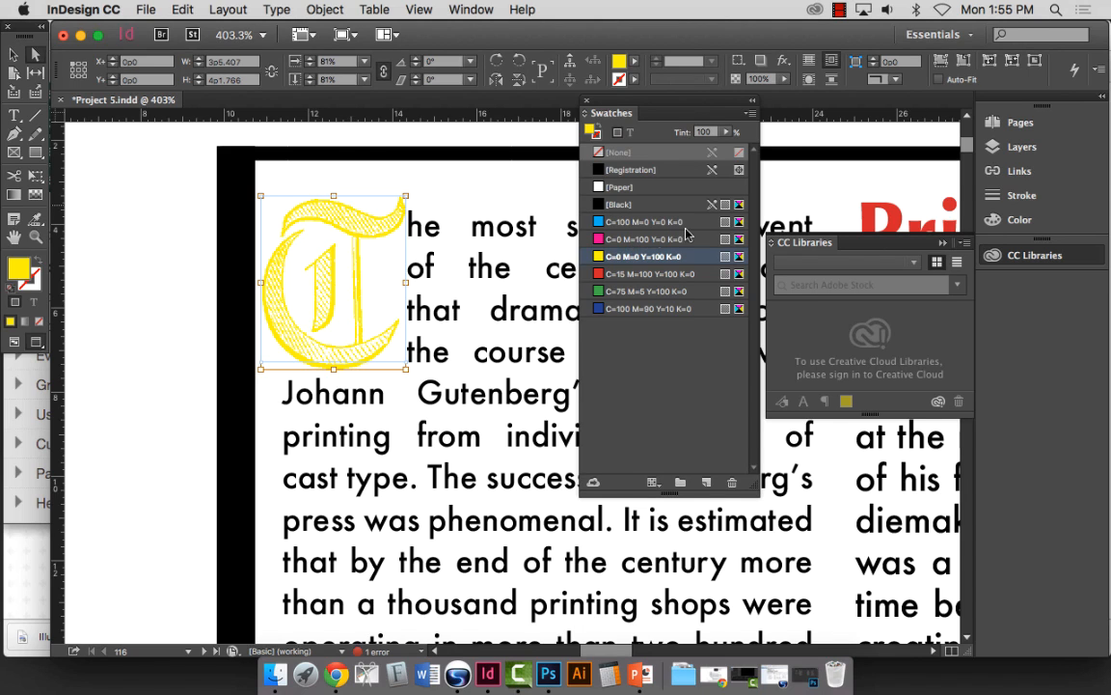
left_click(752, 117)
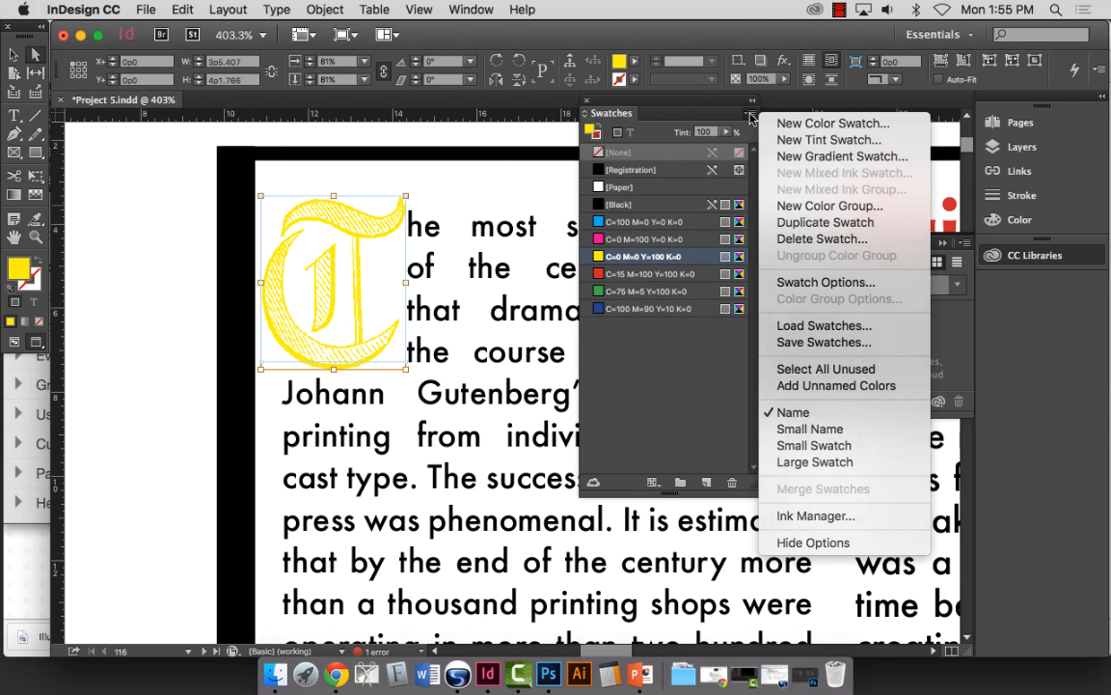
left_click(751, 116)
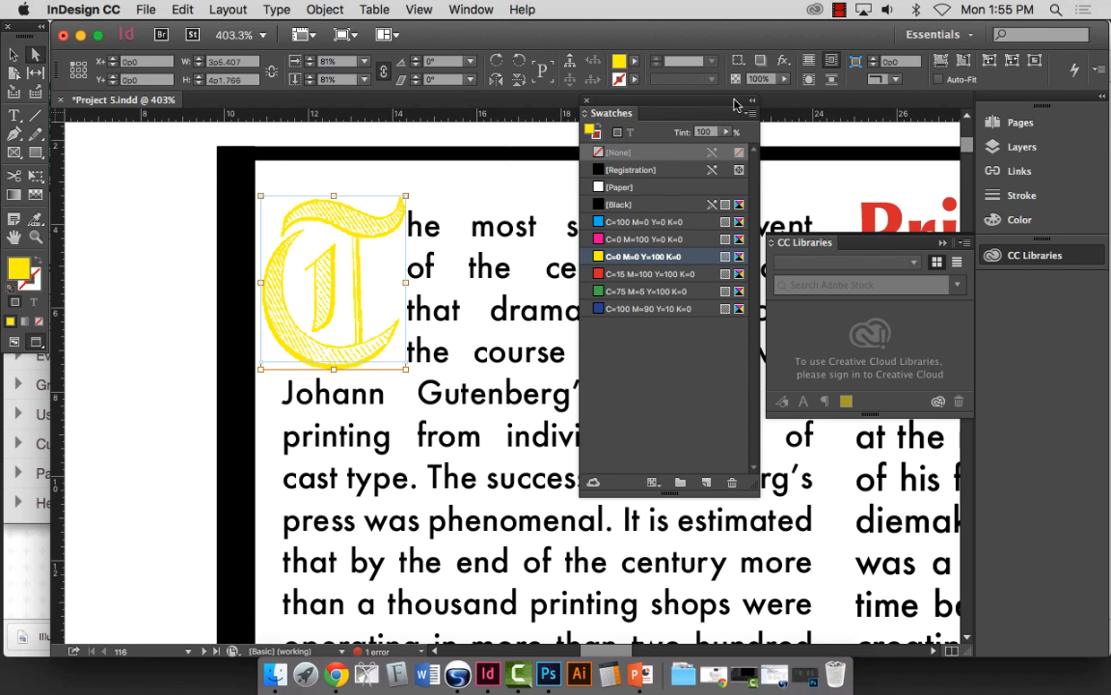
Step: Clear space around the swatch list and start a new colour swatch, placing its dialog beside the illustrated T
left_click_drag(737, 109, 735, 139)
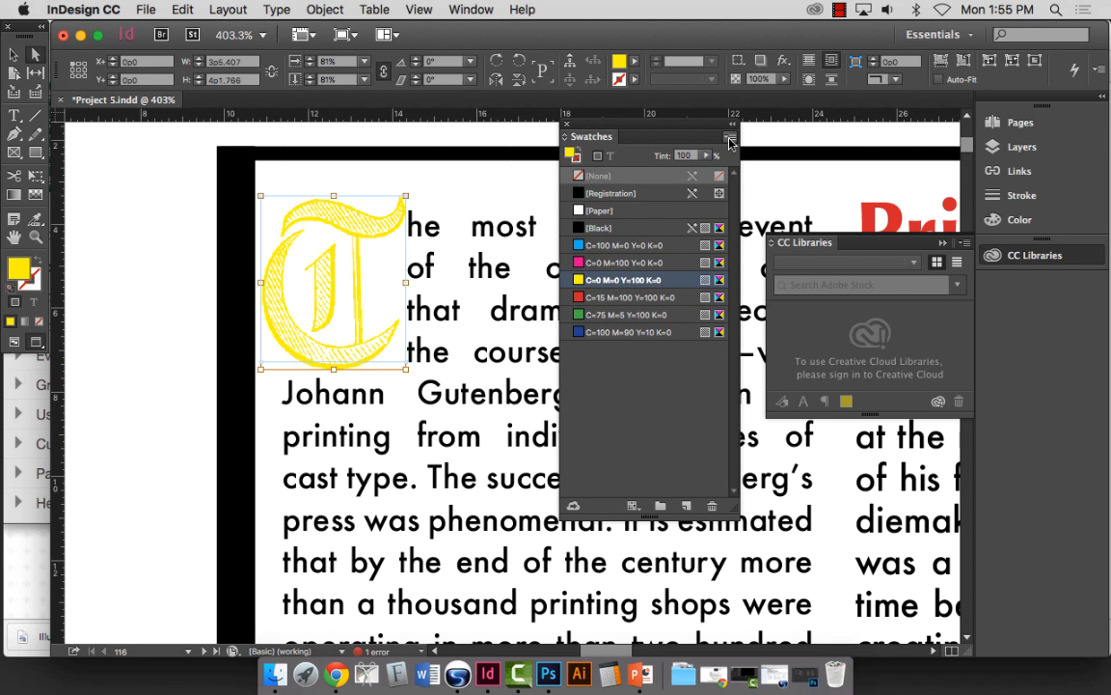
left_click(943, 243)
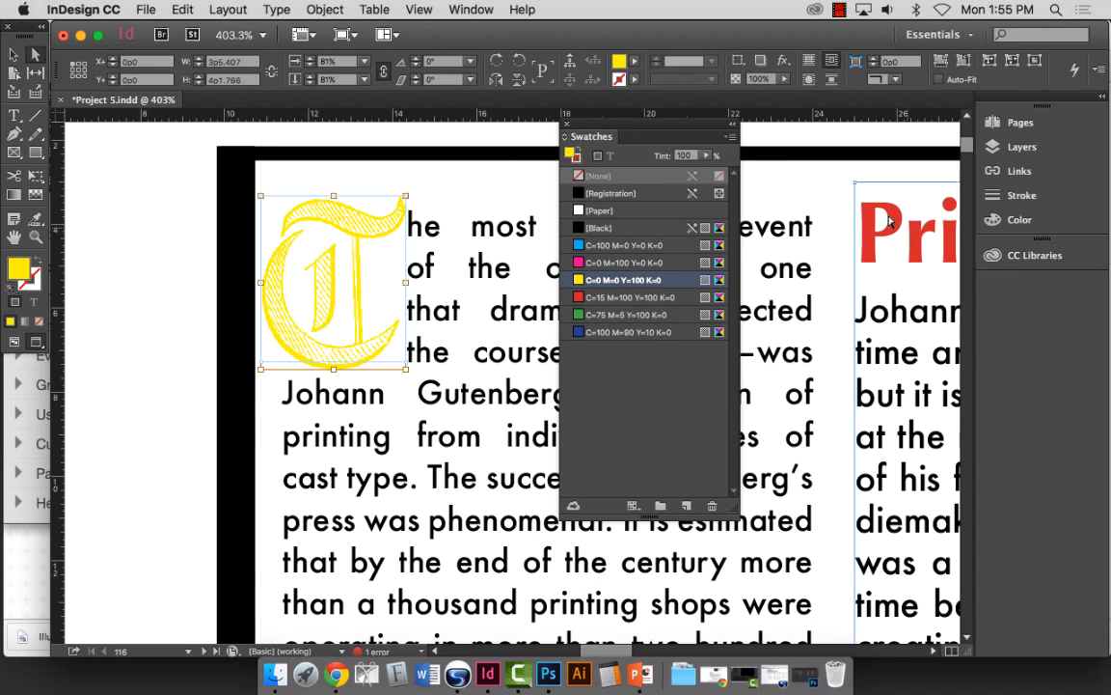
left_click(731, 141)
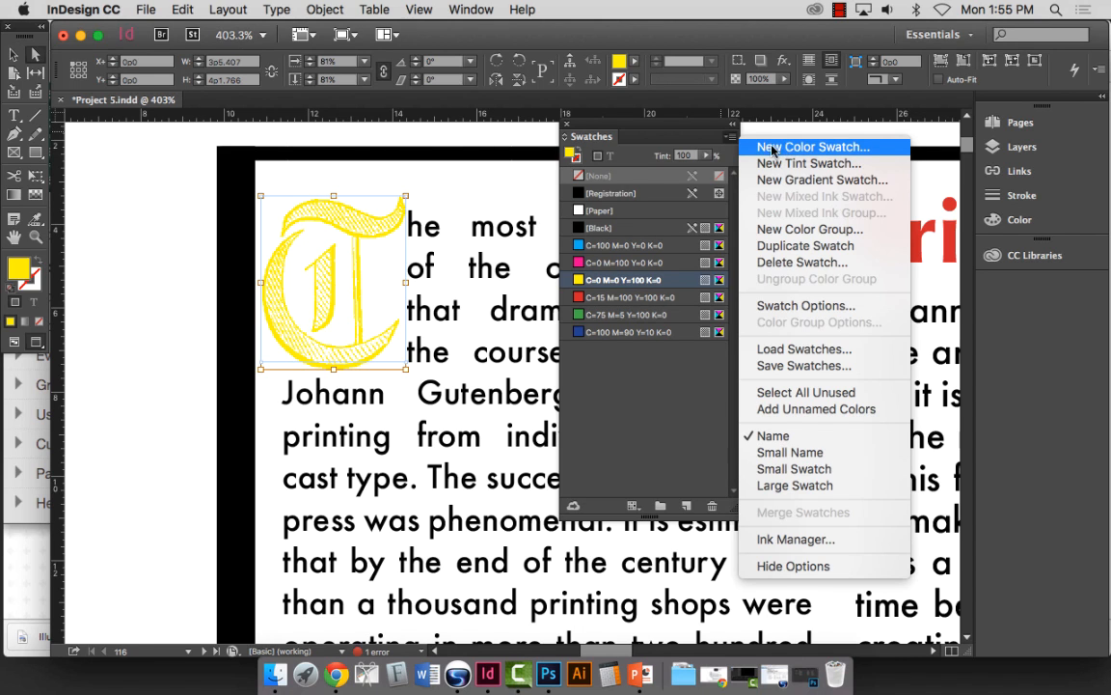
left_click(819, 149)
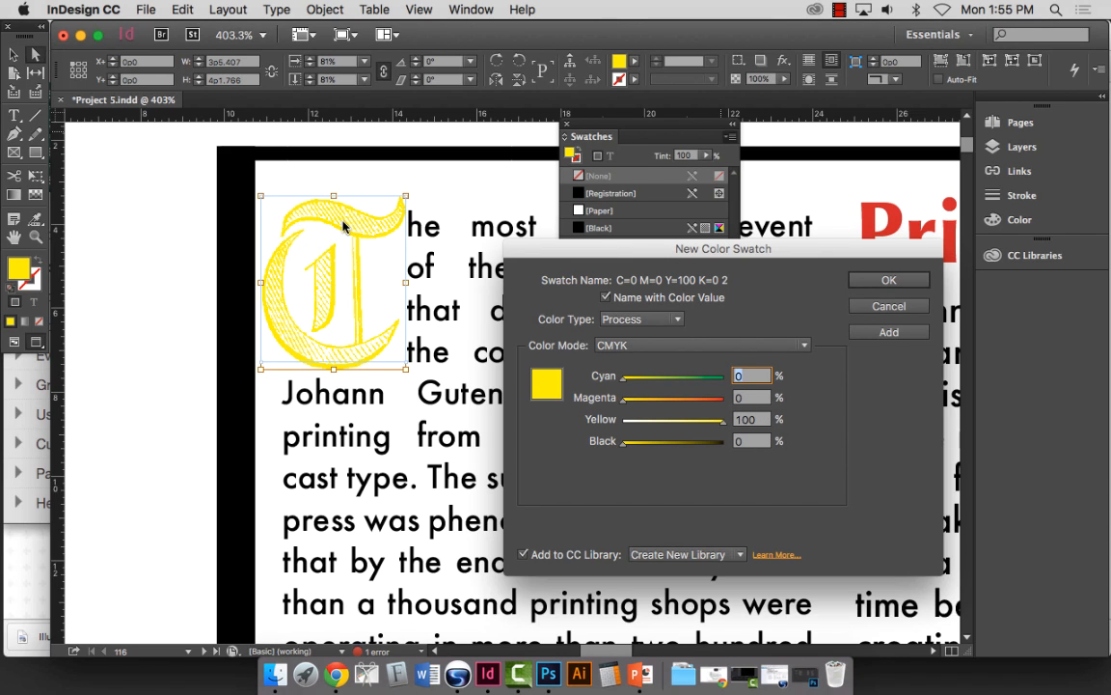
mouse_move(662, 249)
left_mouse_down()
mouse_move(632, 224)
mouse_move(521, 295)
mouse_move(315, 258)
mouse_move(257, 225)
mouse_move(275, 289)
mouse_move(670, 191)
mouse_move(683, 242)
left_mouse_up()
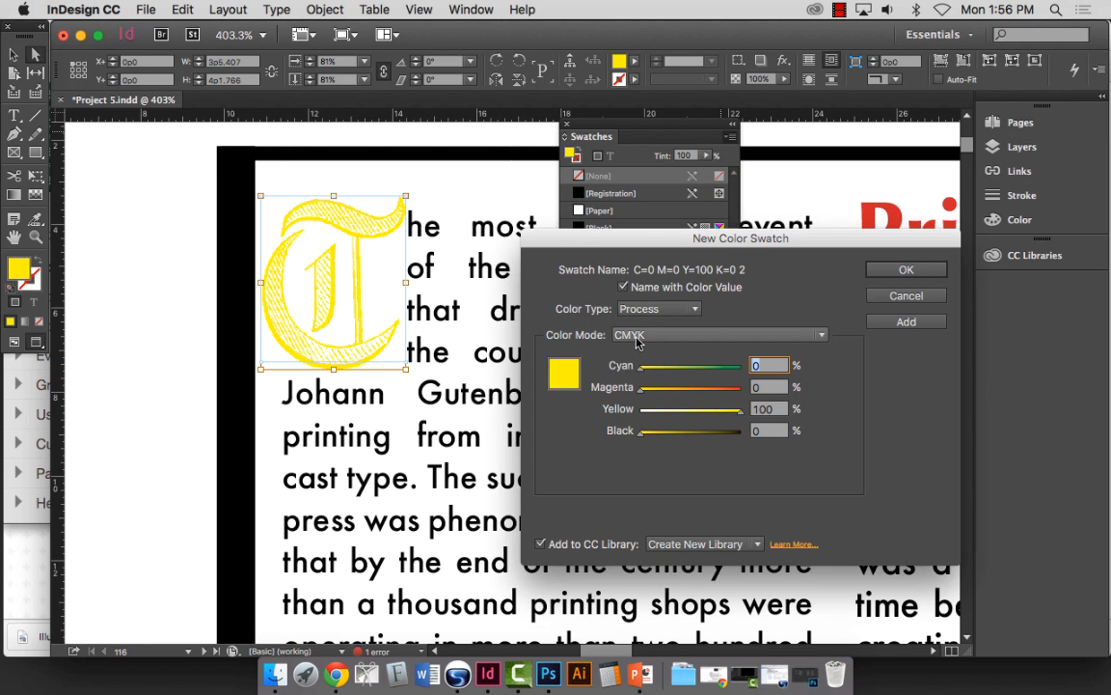
left_click_drag(656, 227, 582, 217)
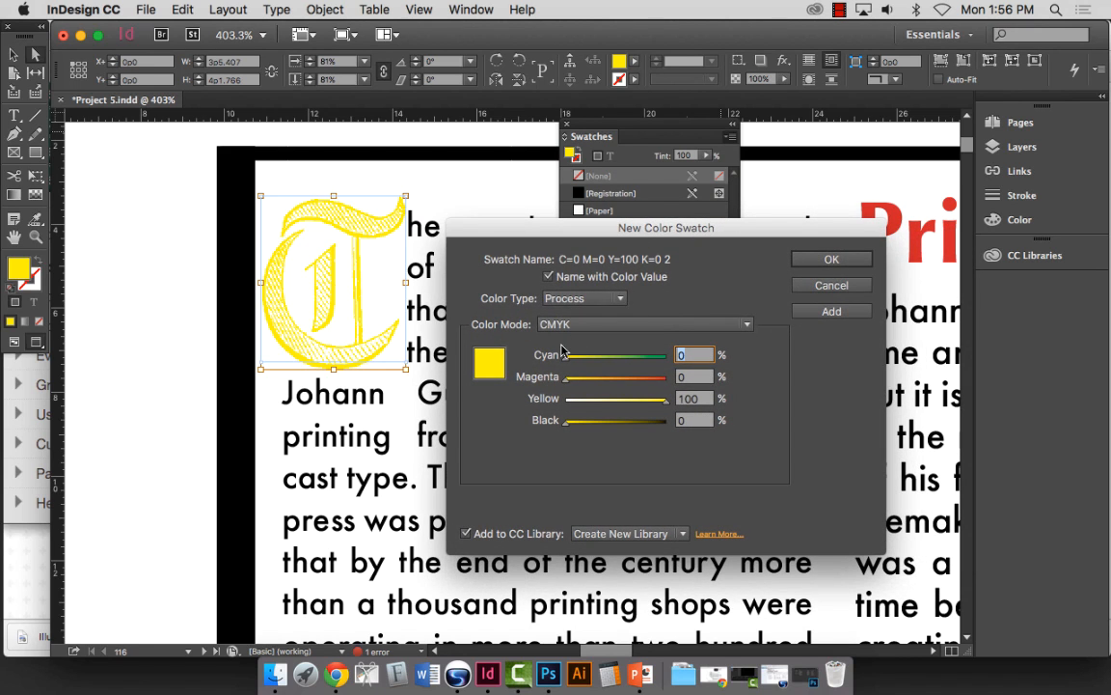
Step: Set the new swatch's colour mode to the PANTONE+ CMYK Uncoated colour book
left_click(577, 326)
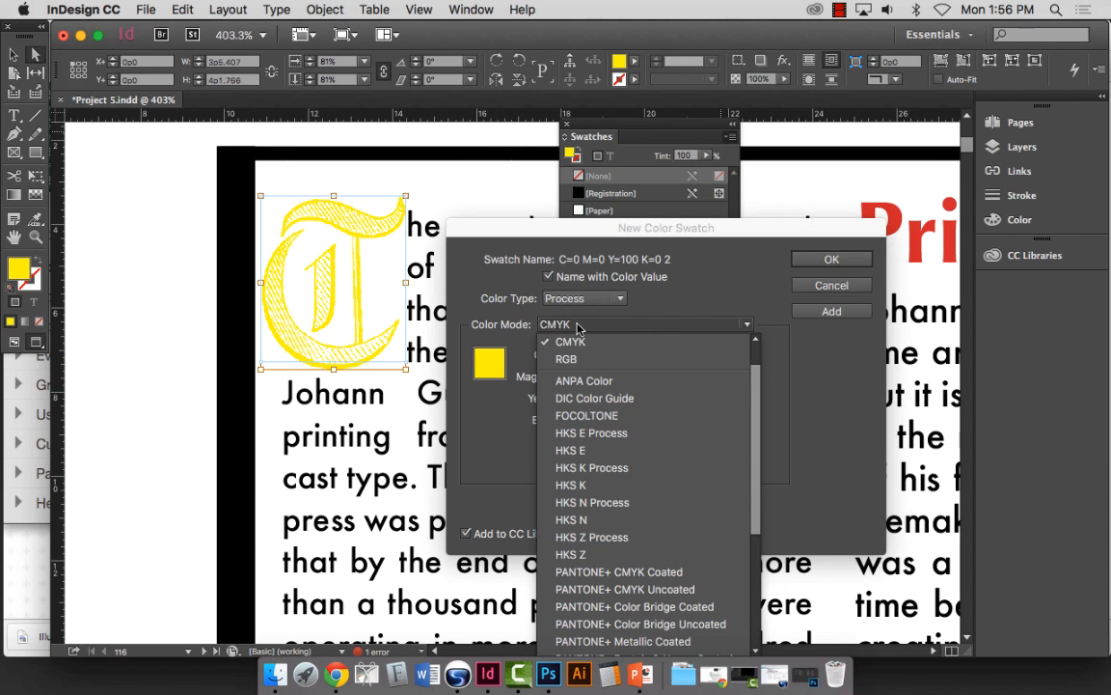
scroll(757, 454, "down", 5)
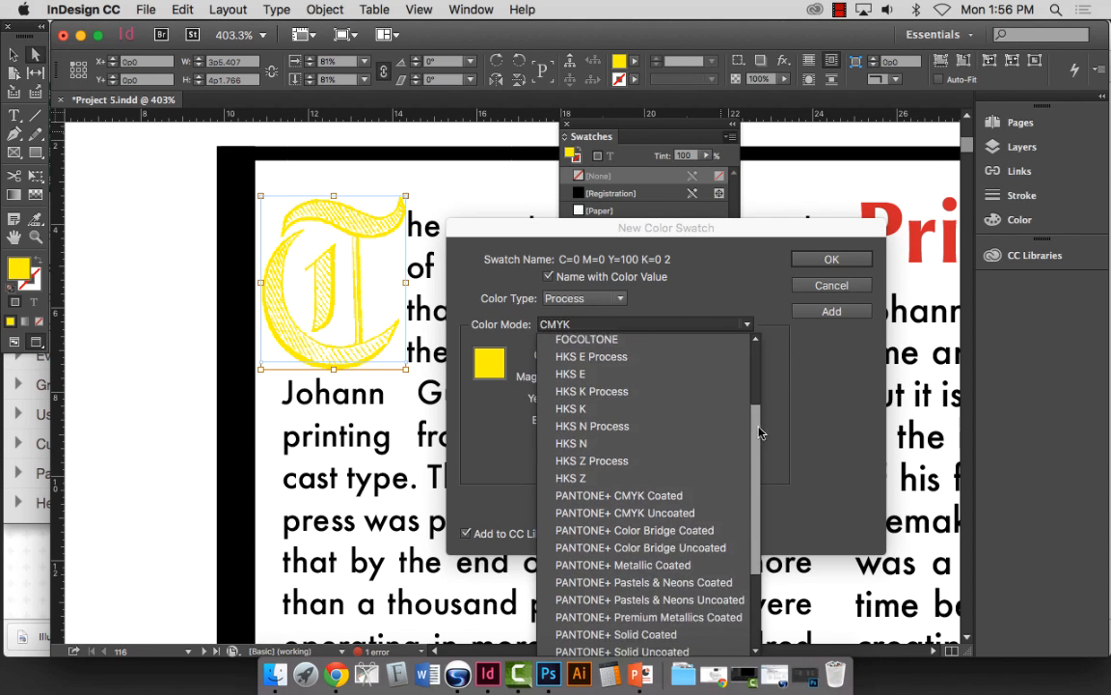
left_click_drag(756, 461, 756, 464)
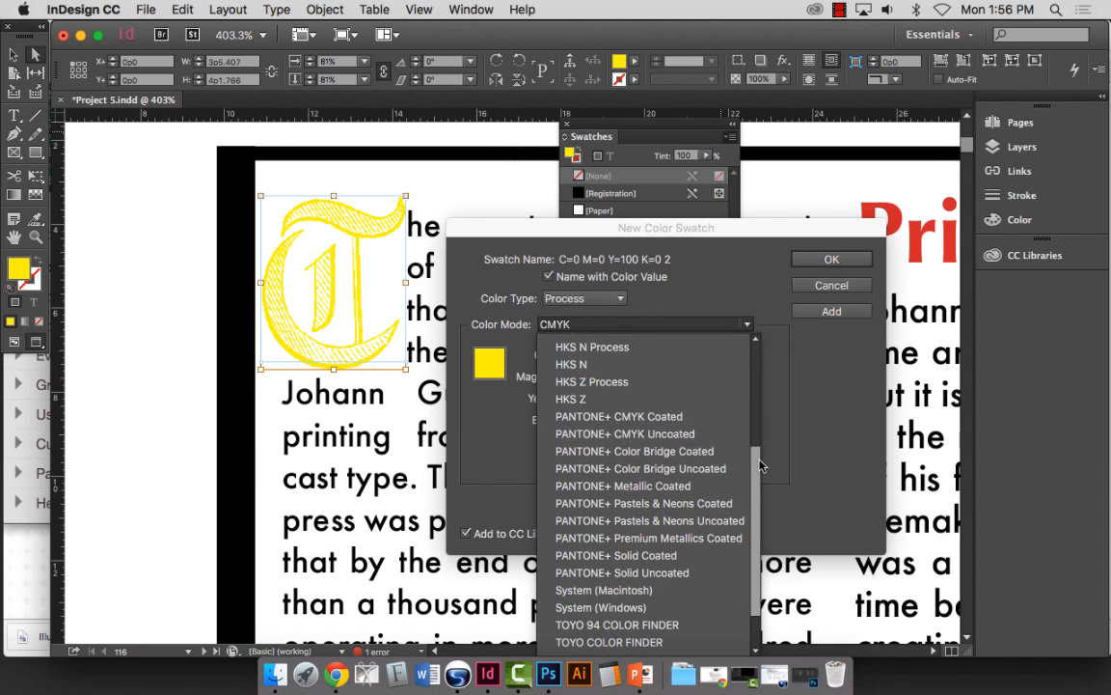
scroll(742, 461, "down", 1)
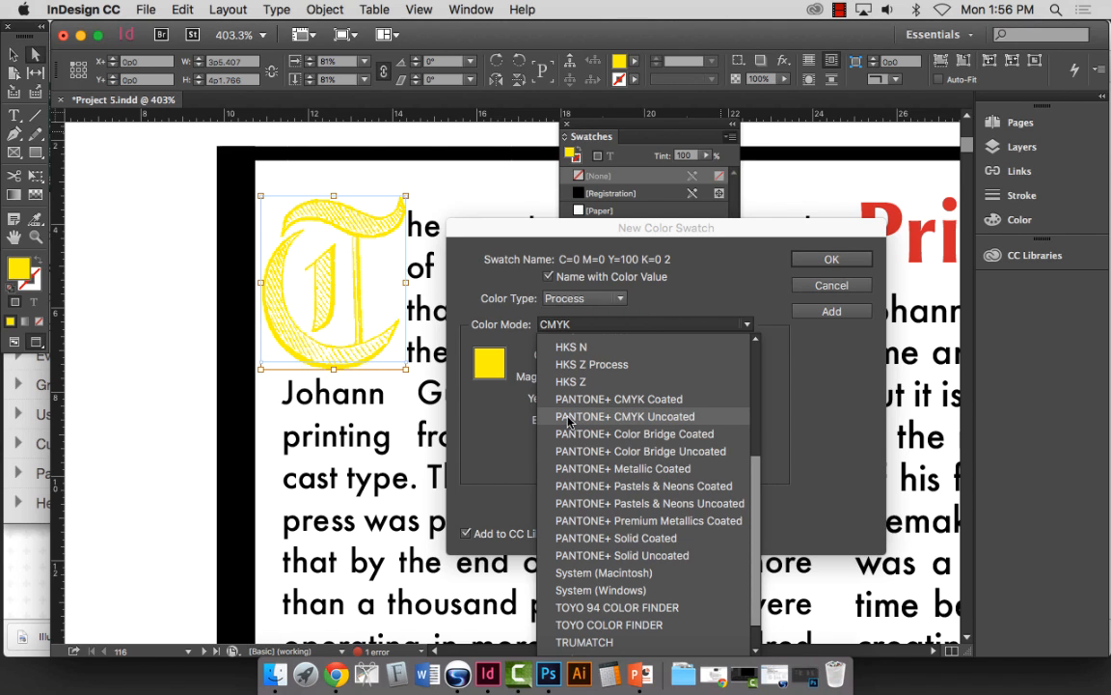
left_click(647, 421)
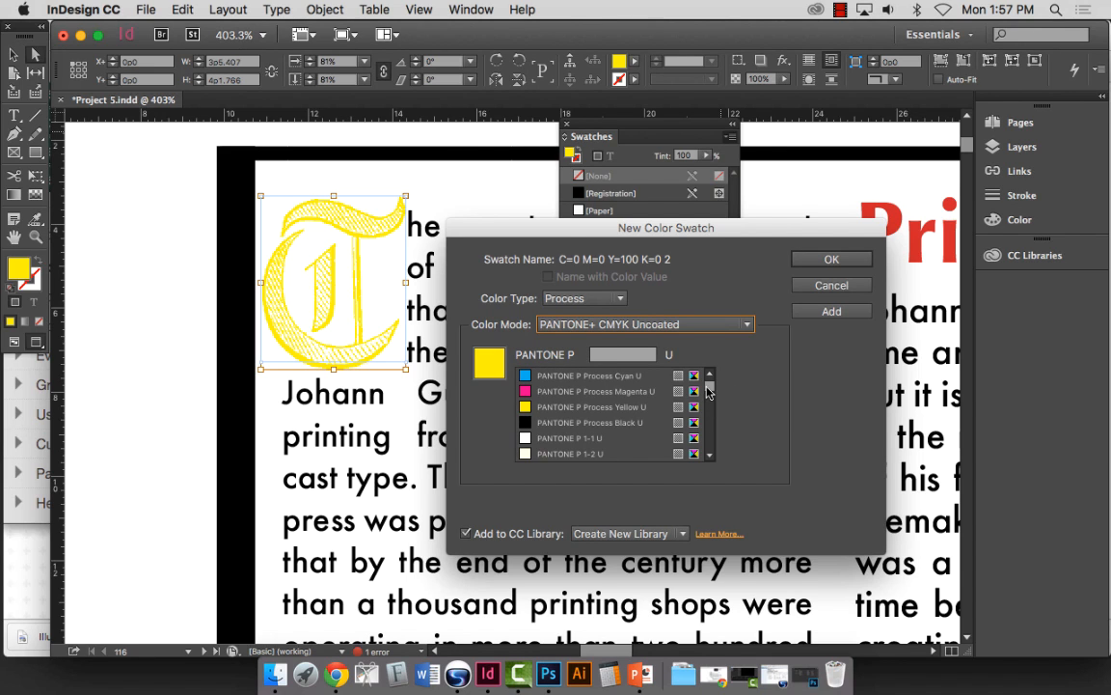
Step: Find the dark purple PANTONE P 98-8 U in the colour book and add it as a swatch, keeping the swatch dialog open
left_click_drag(710, 388, 712, 452)
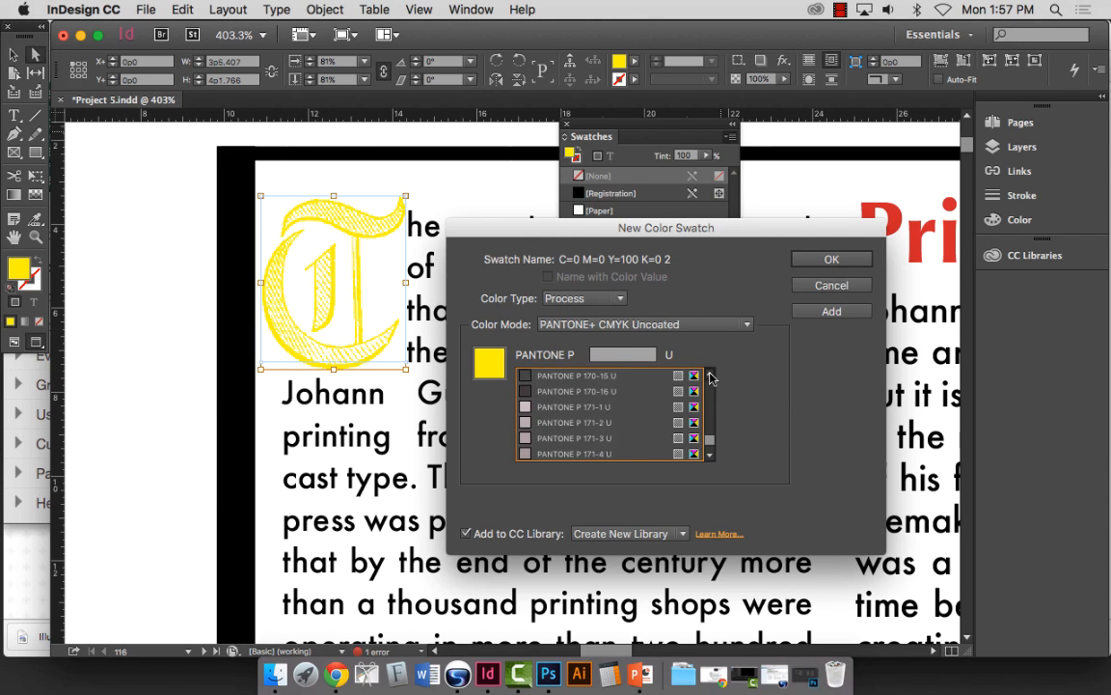
left_click(710, 376)
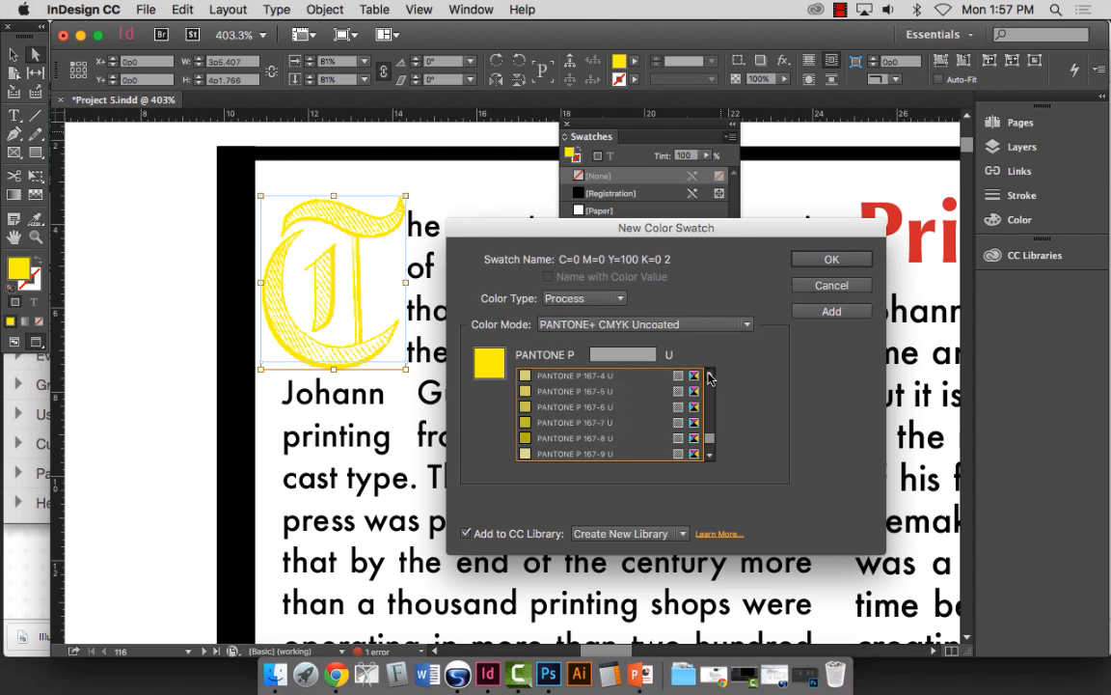
left_click_drag(709, 438, 713, 417)
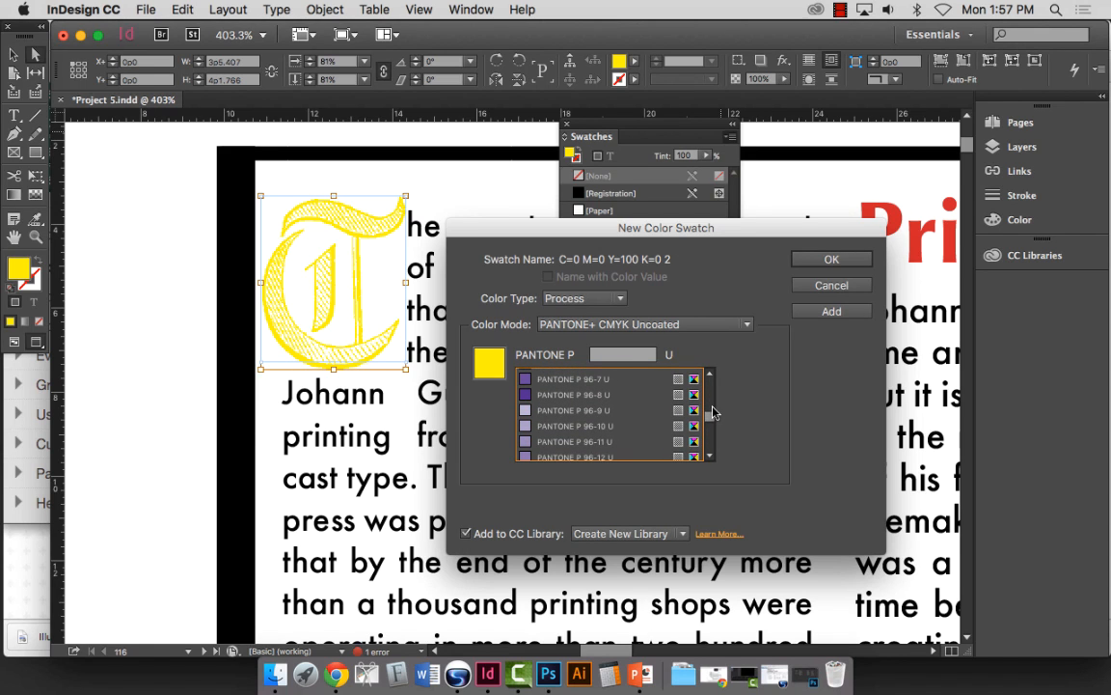
left_click(709, 457)
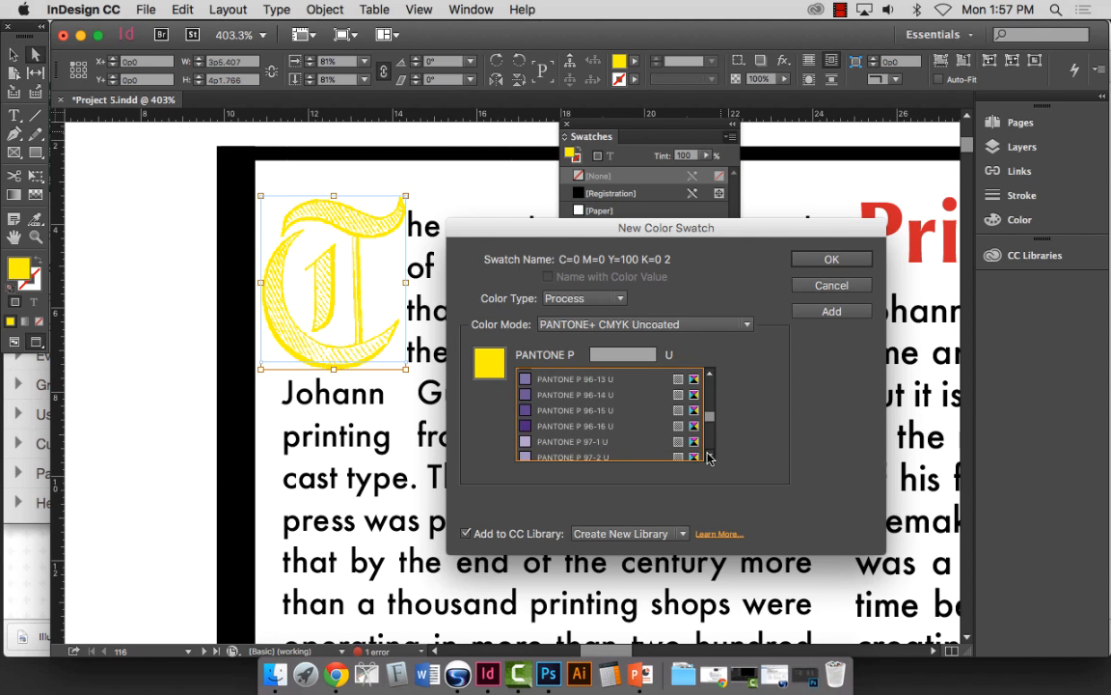
left_click(709, 457)
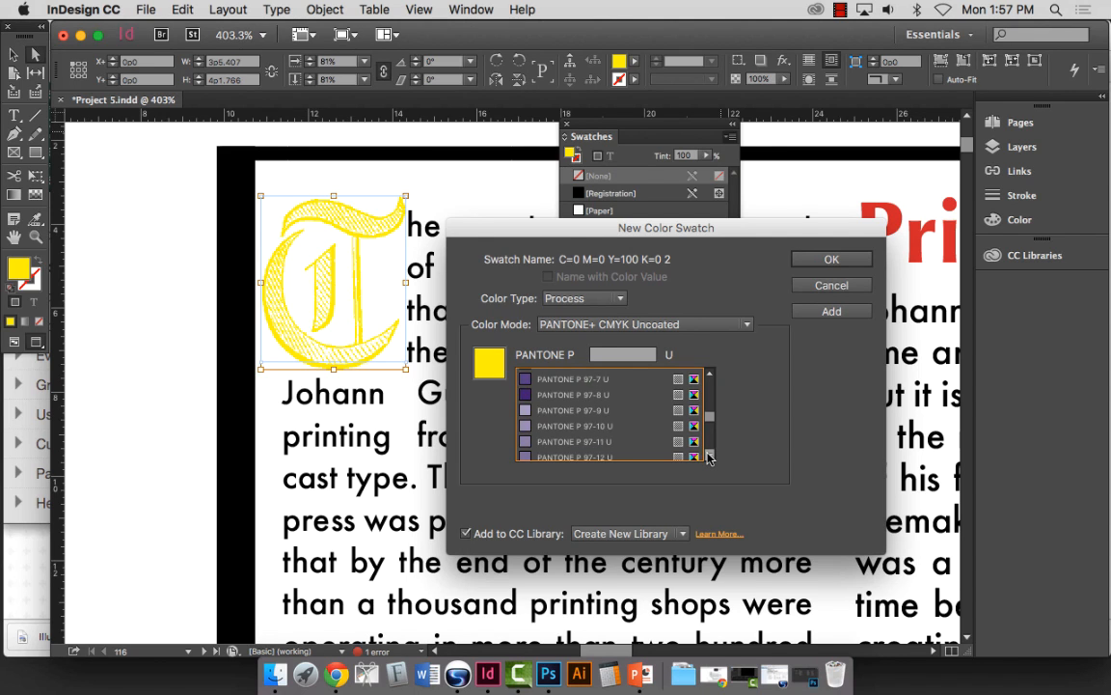
left_click(709, 457)
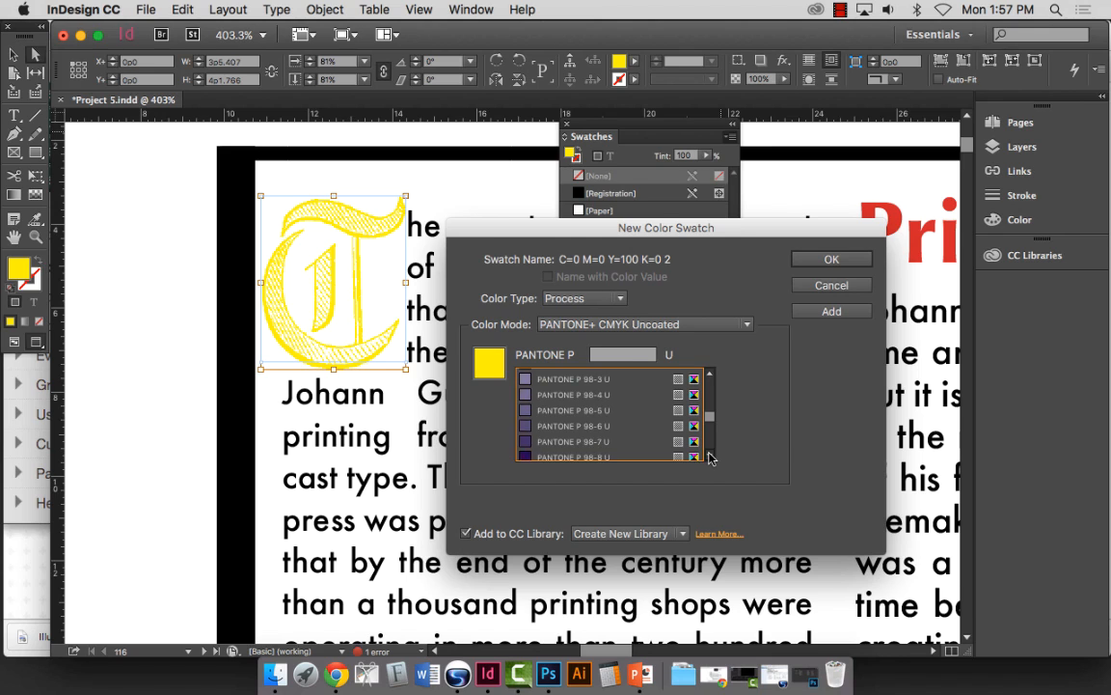
left_click(710, 457)
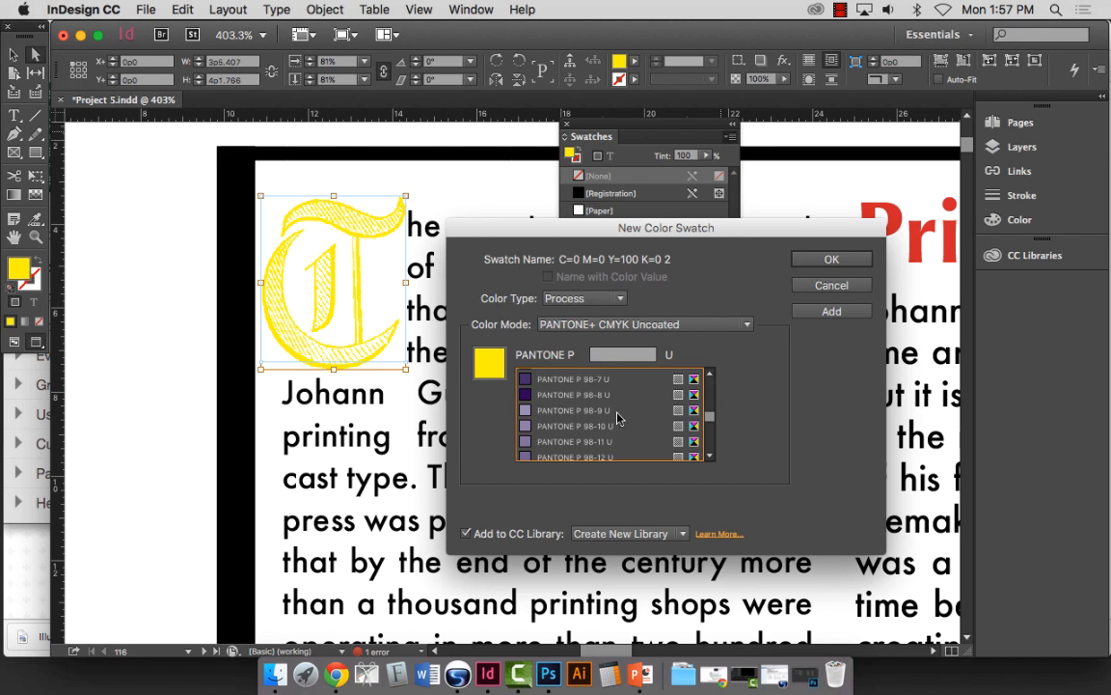
left_click(557, 396)
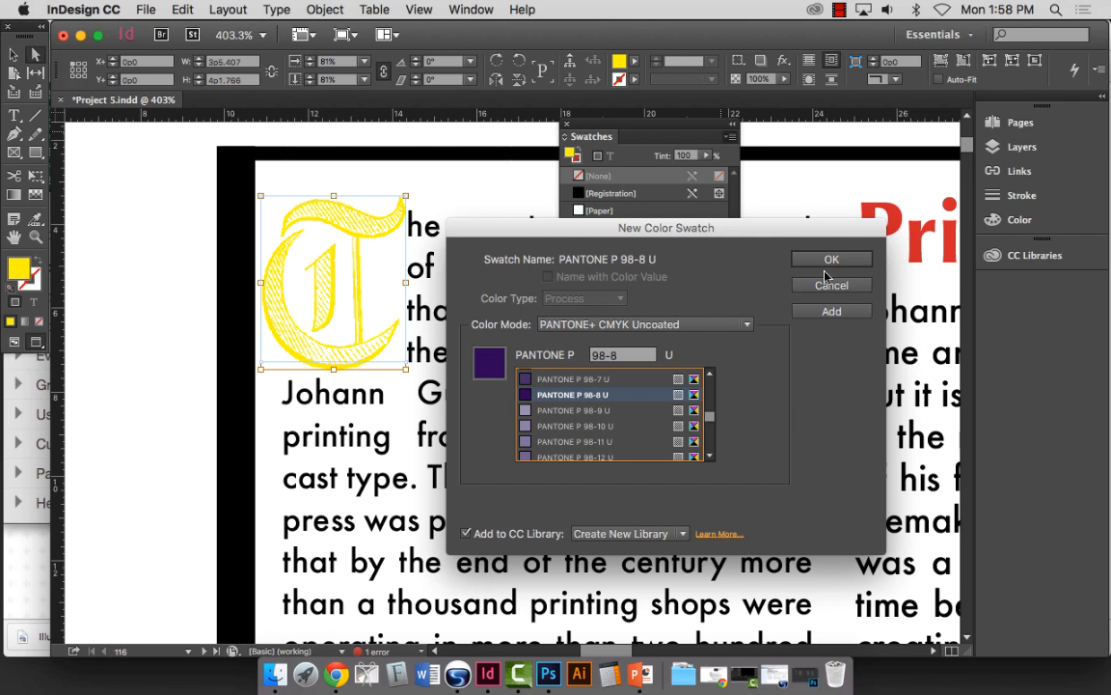
left_click(832, 314)
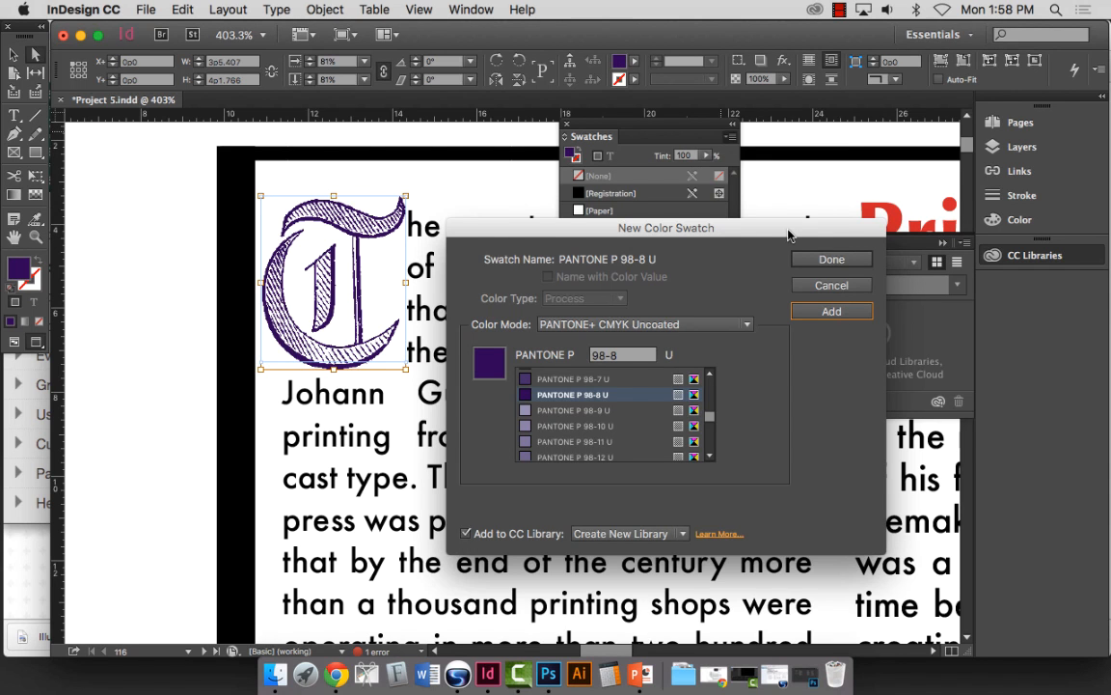
left_click_drag(782, 234, 1024, 198)
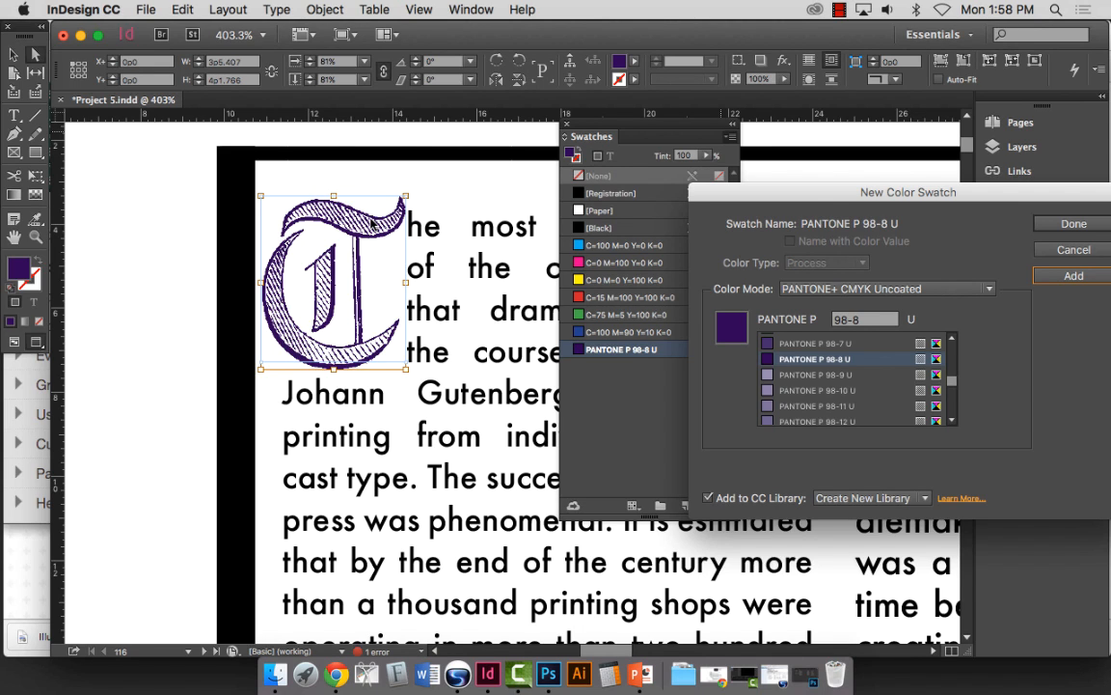
left_click_drag(812, 192, 584, 223)
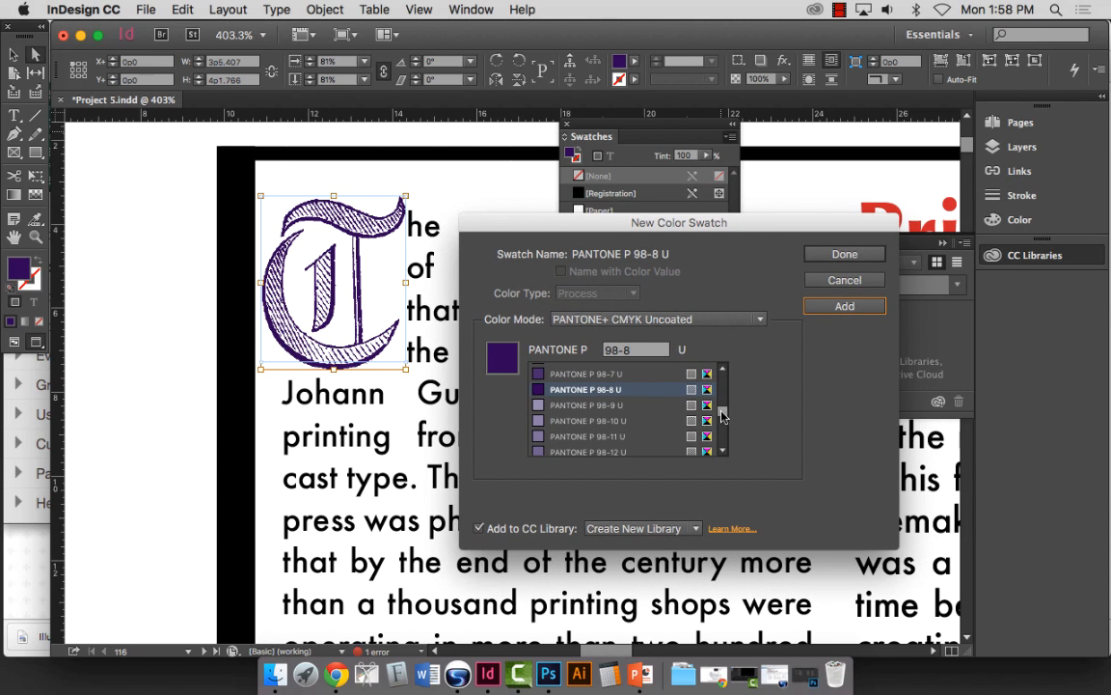
Step: Find the tan PANTONE P 13-6 U in the same colour book, add it as a second swatch and finish creating swatches
left_click_drag(721, 411, 721, 408)
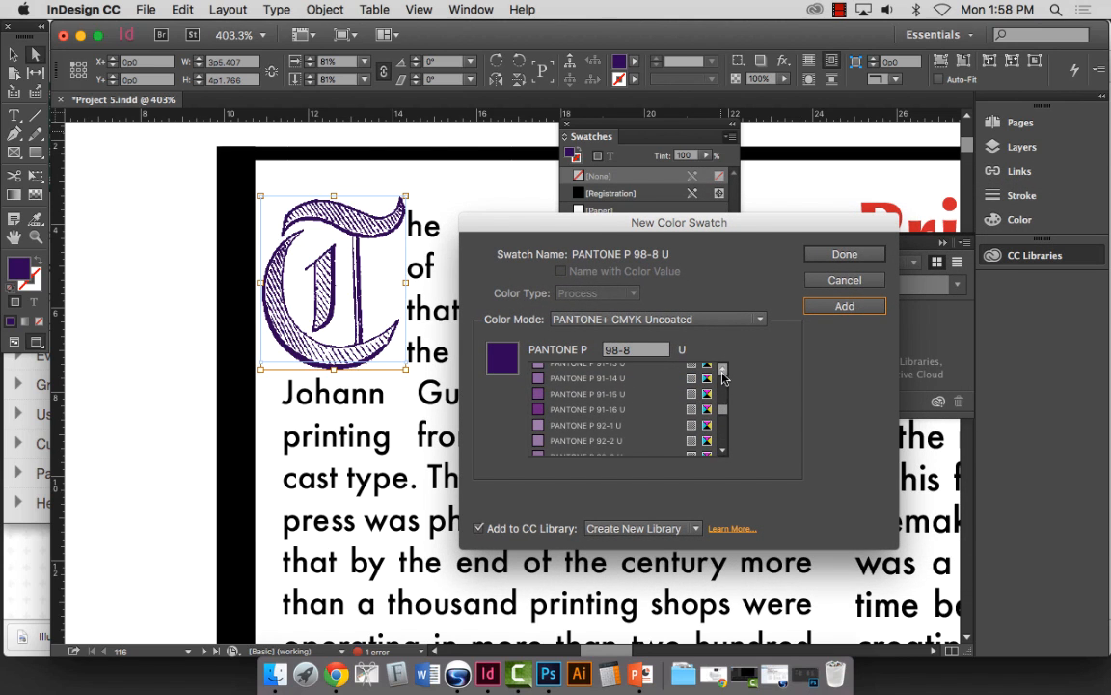
left_click(723, 369)
left_click(723, 369)
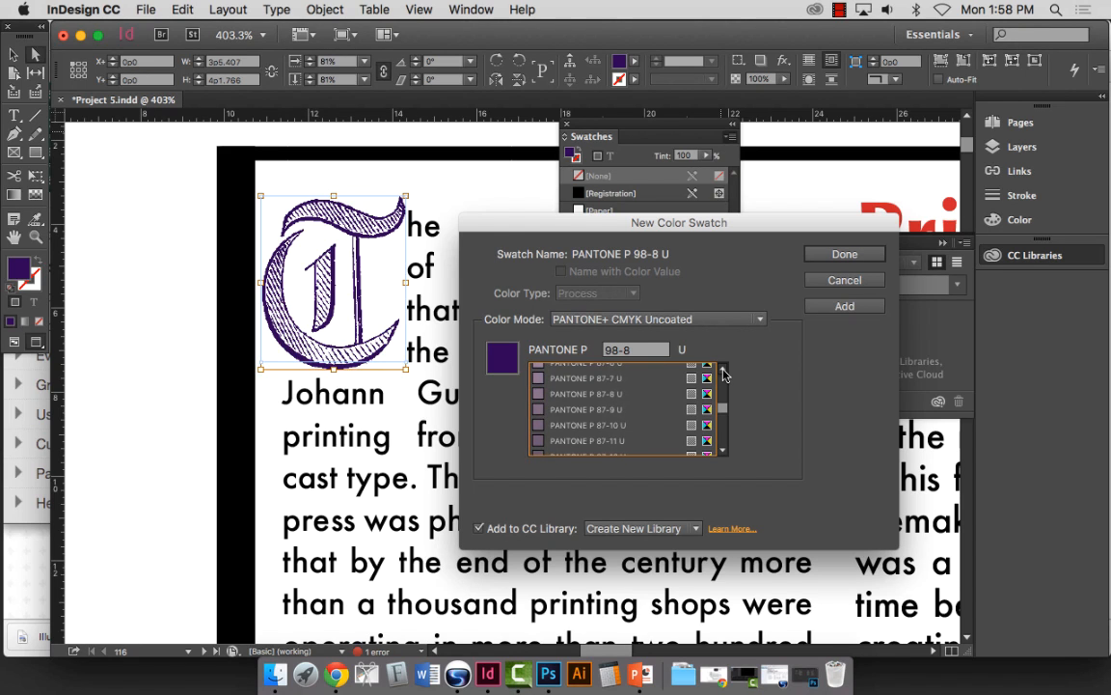
left_click(723, 371)
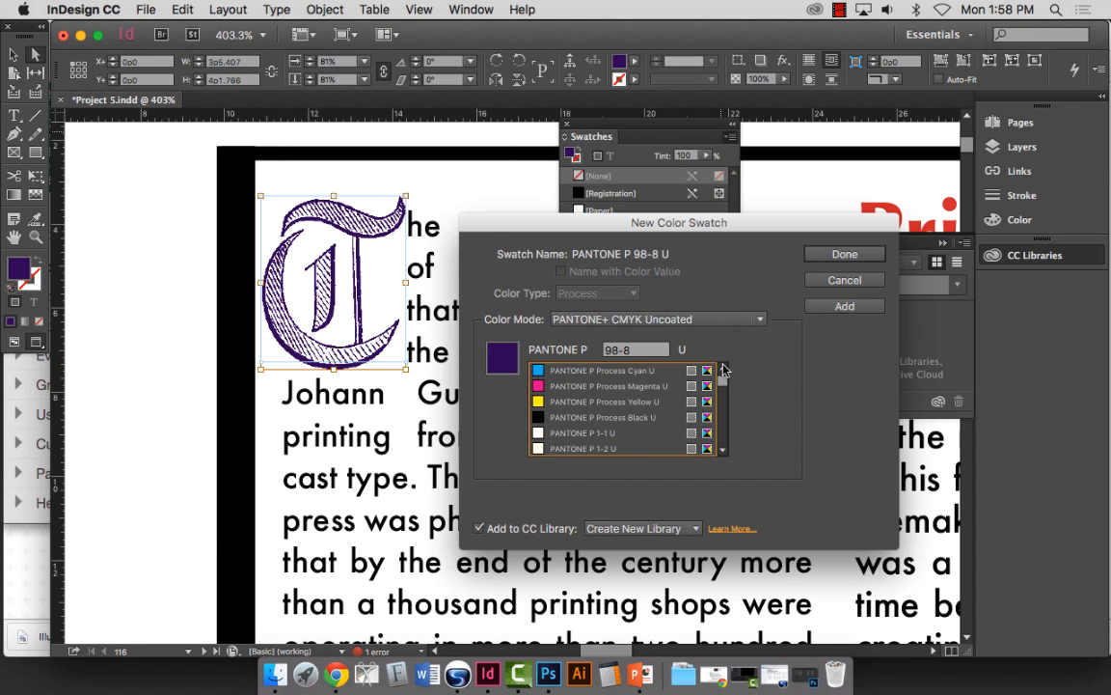
left_click(722, 449)
left_click(722, 449)
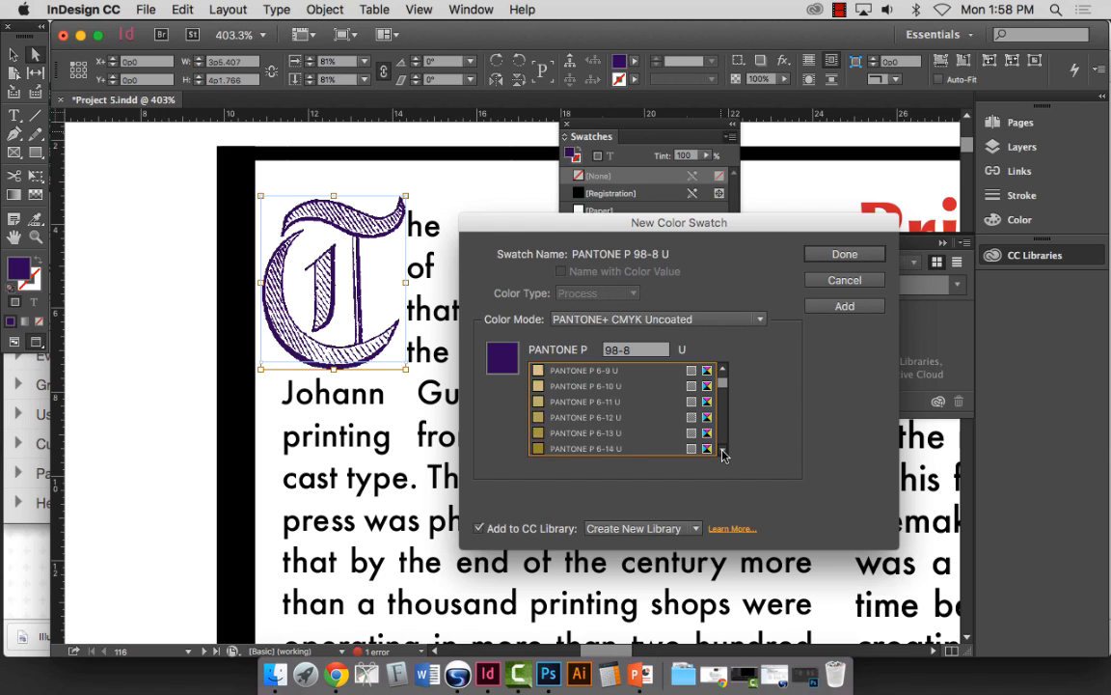
left_click(723, 449)
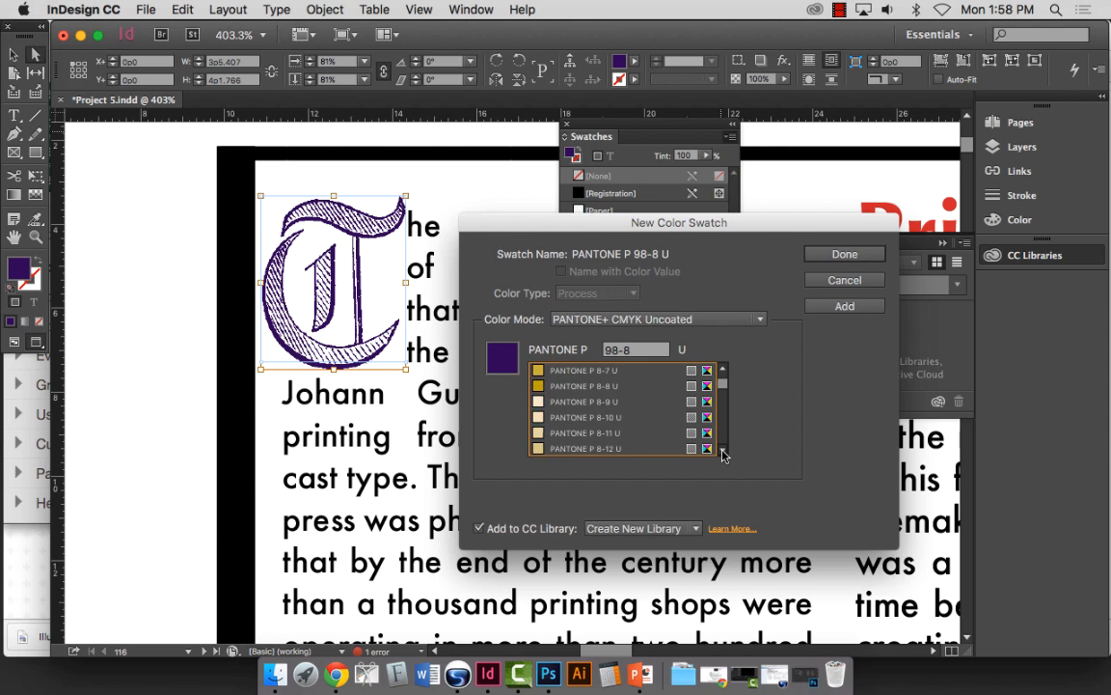
left_click(724, 450)
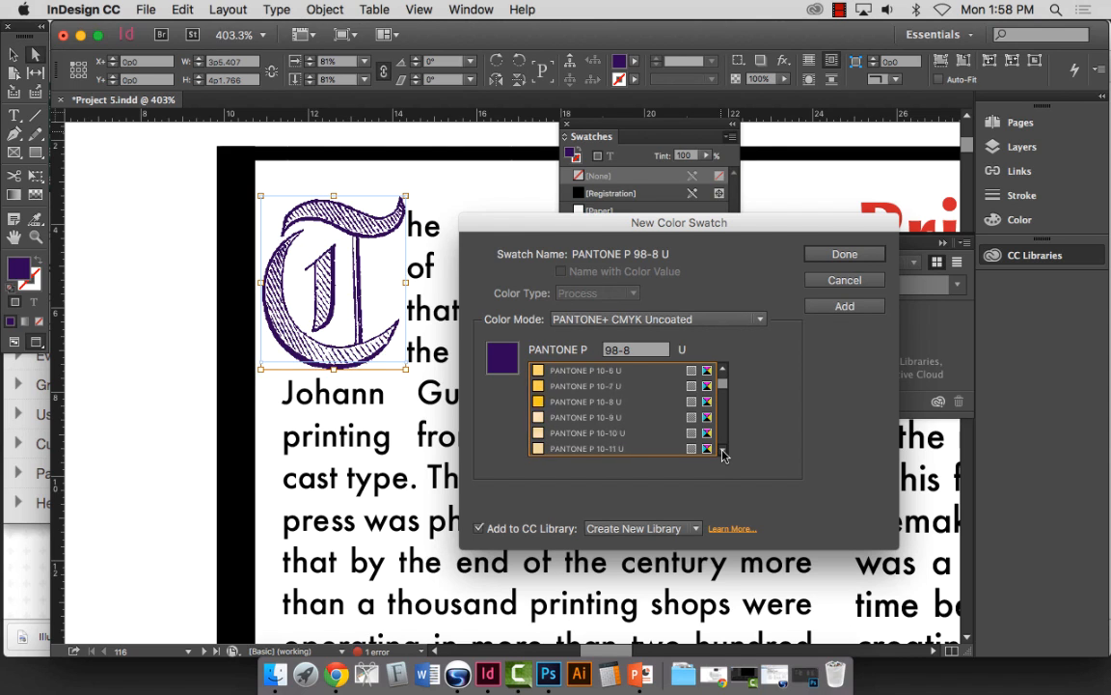
left_click(723, 449)
left_click(724, 450)
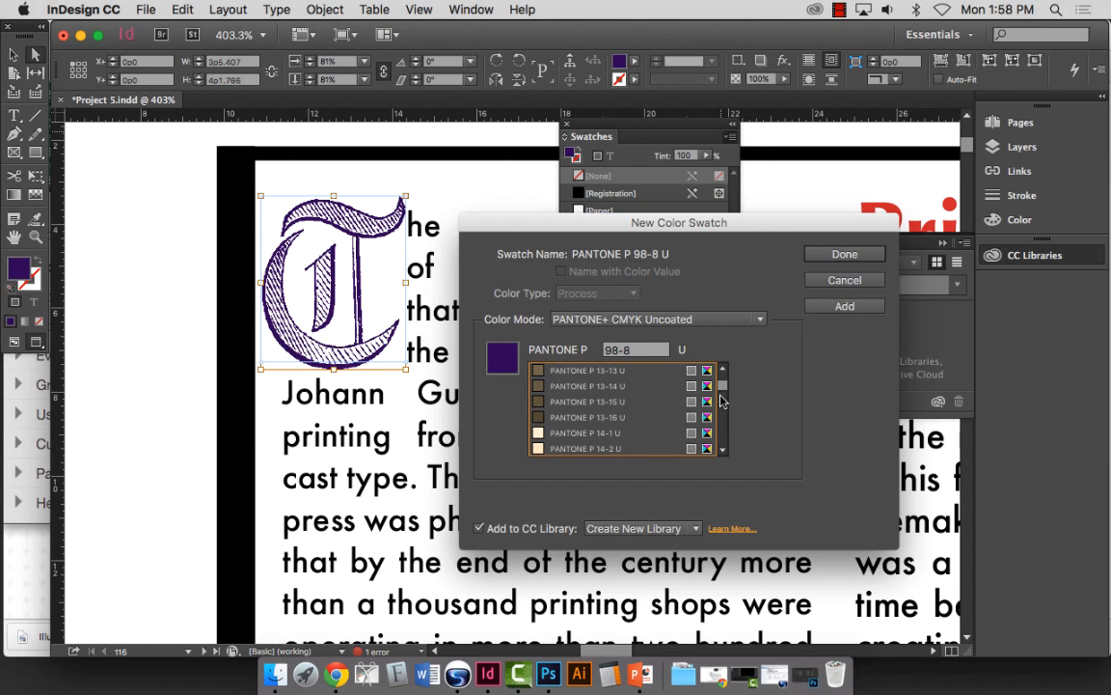
left_click(723, 370)
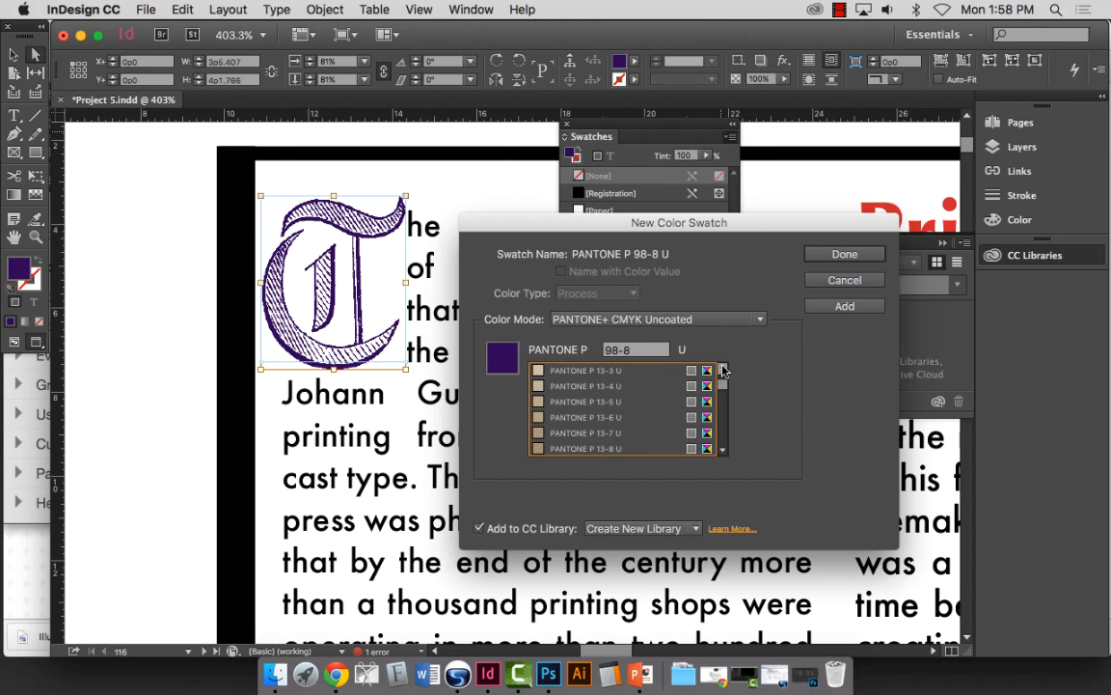
left_click(552, 433)
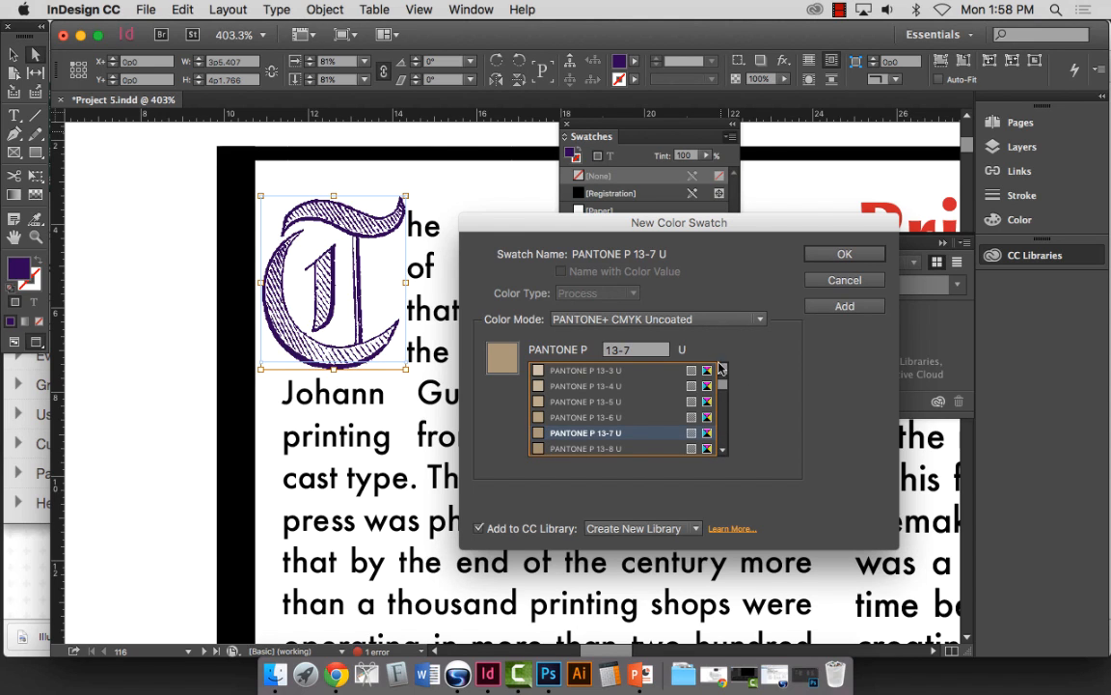
left_click(567, 418)
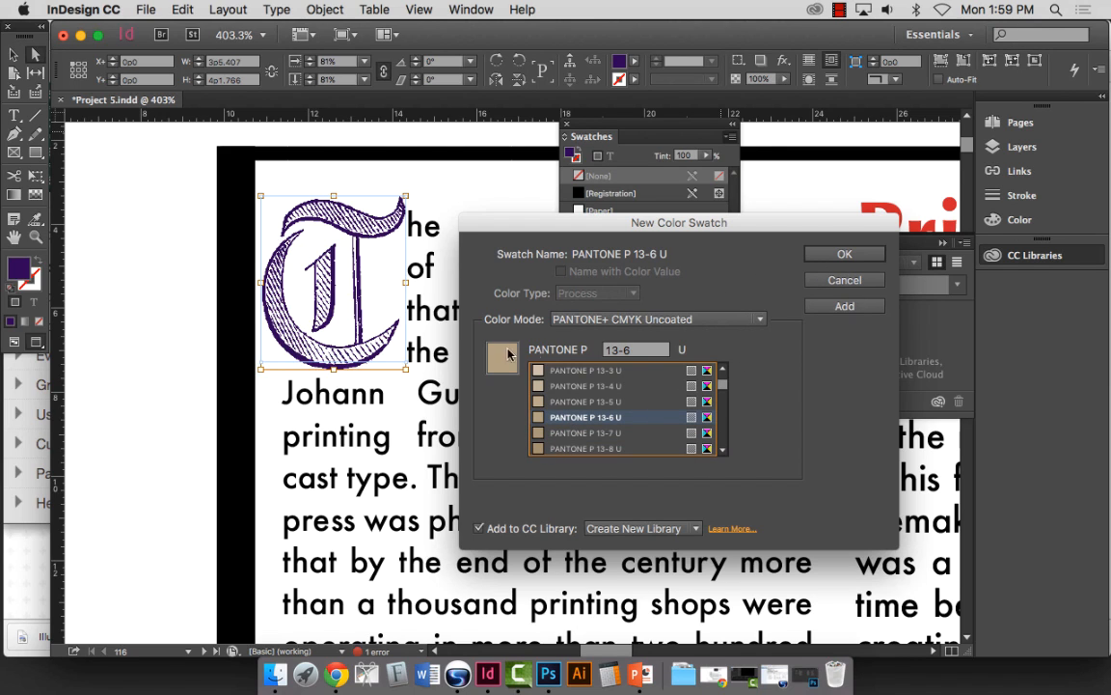
left_click(868, 309)
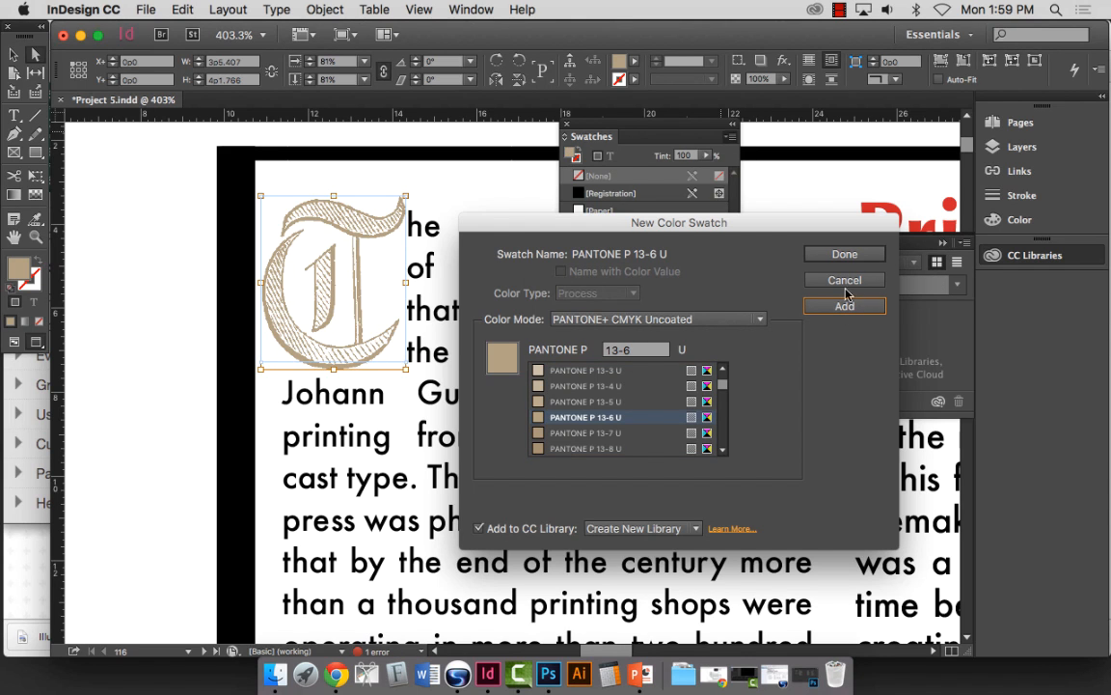
left_click(841, 257)
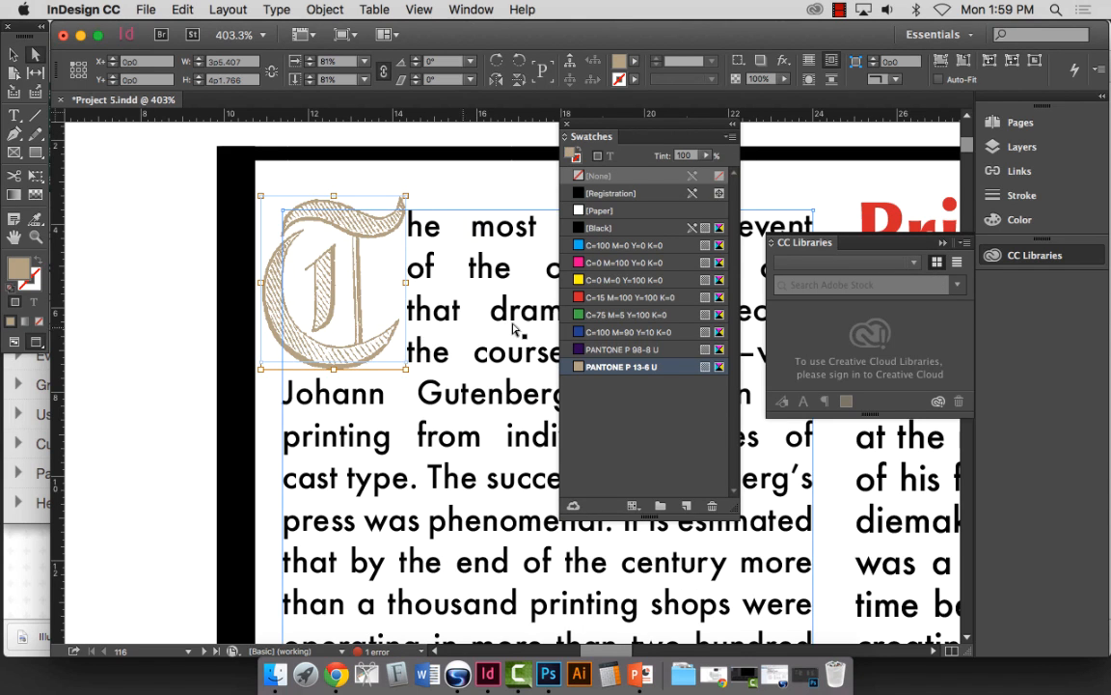
Step: Recolour the illustrated T's image with the purple PANTONE P 98-8 U swatch
left_click(634, 351)
key("super+0")
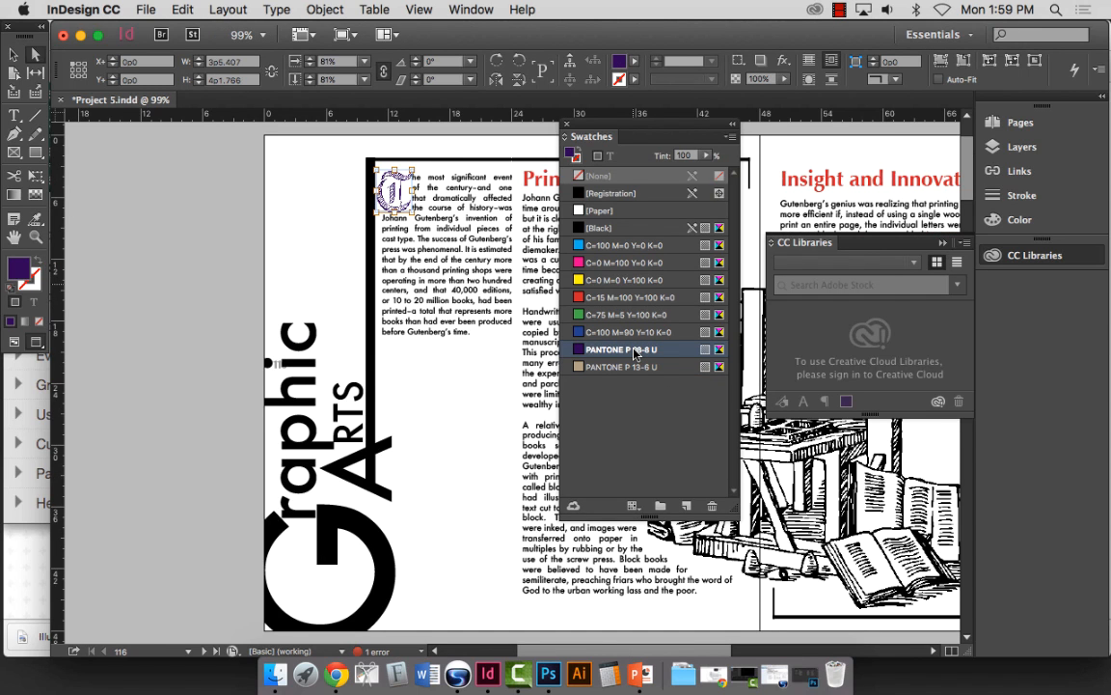
Step: Collapse the CC Libraries panel, then dock the floating Swatches panel with the other panels and expand it there
key("super+minus")
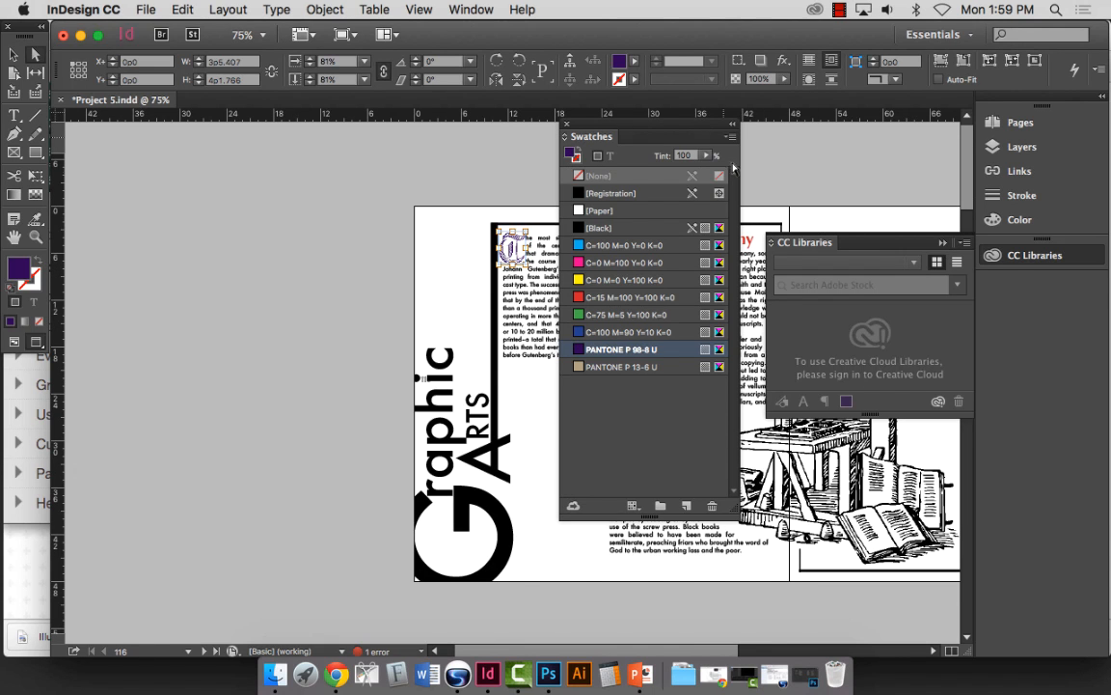
left_click(942, 243)
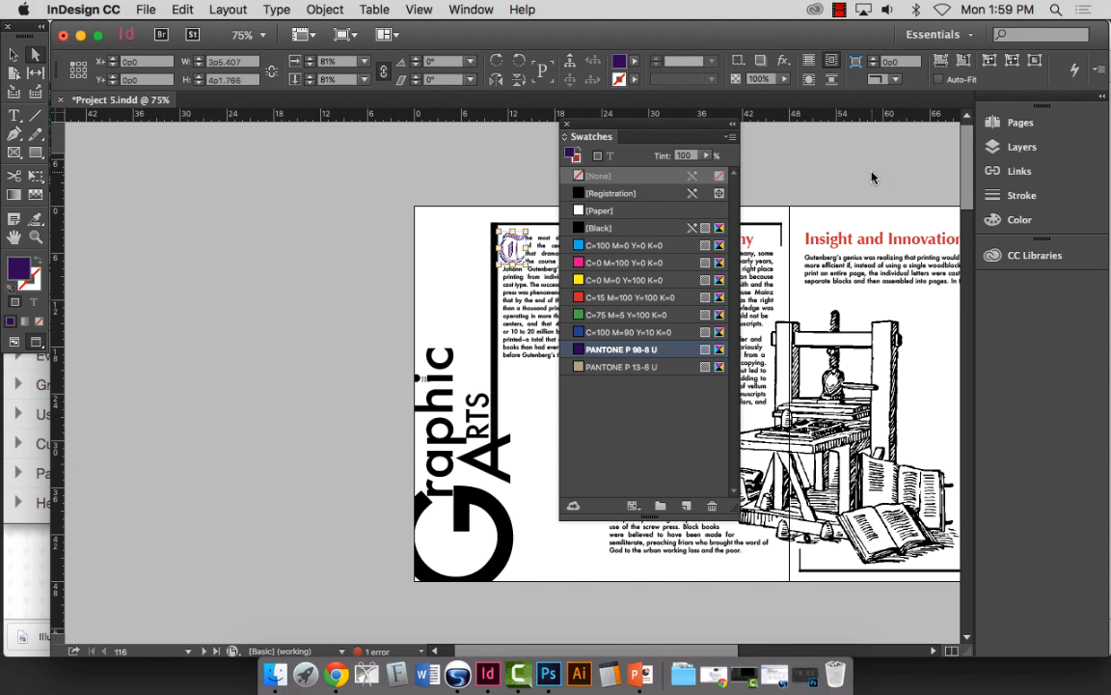
left_click_drag(568, 123, 1013, 222)
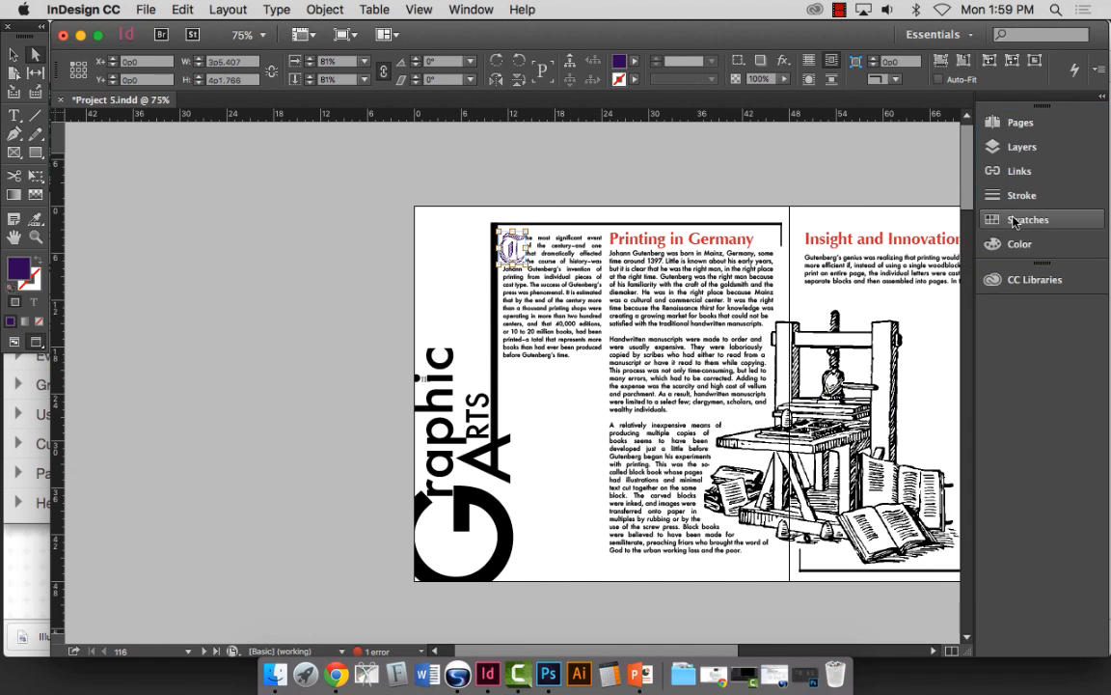
left_click(1013, 220)
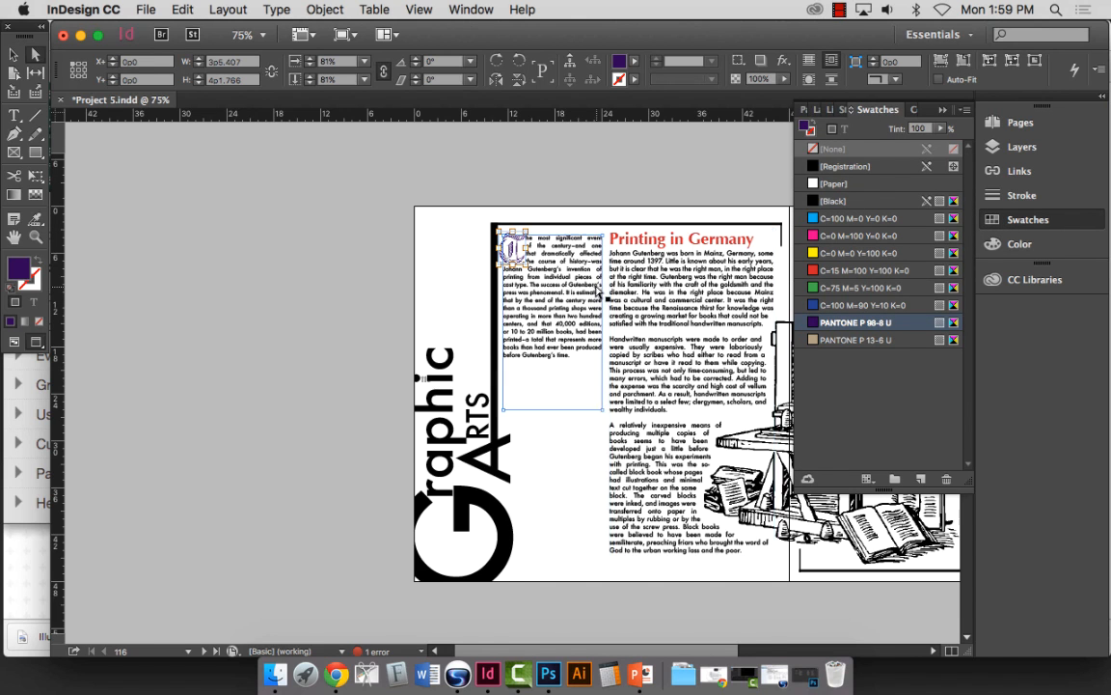
Step: Draw a rectangle about 99p0 by 51p1.5 around the whole first spread, slightly beyond its edges, and fill it with PANTONE P 13-6 U
scroll(598, 290, "right", 5)
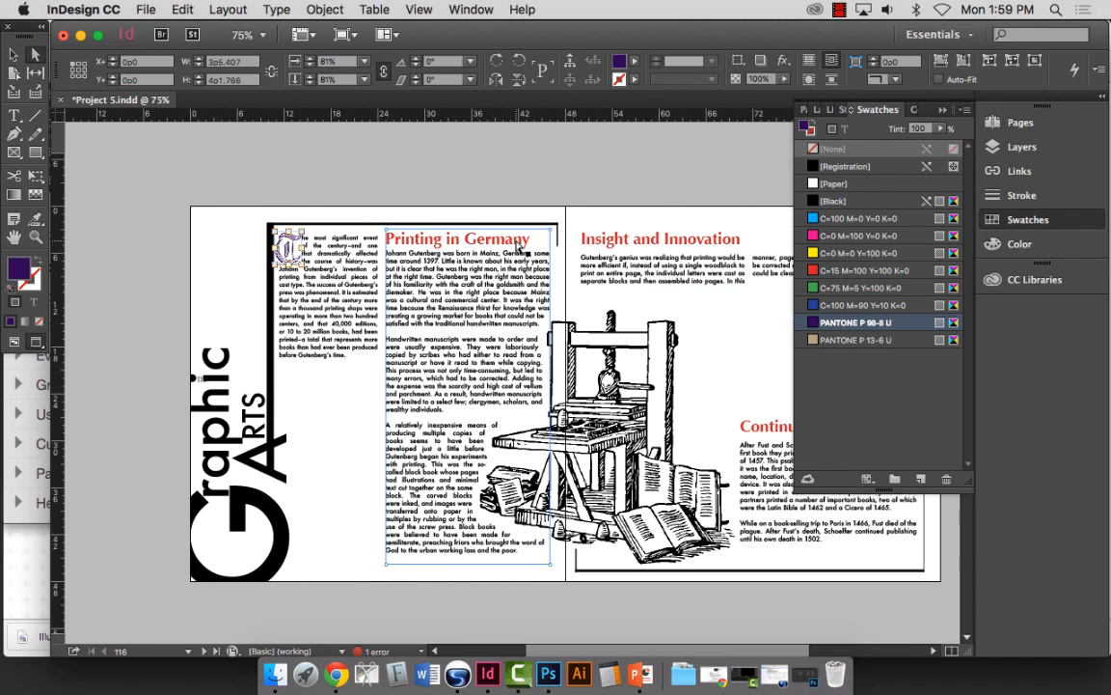
key("super+minus")
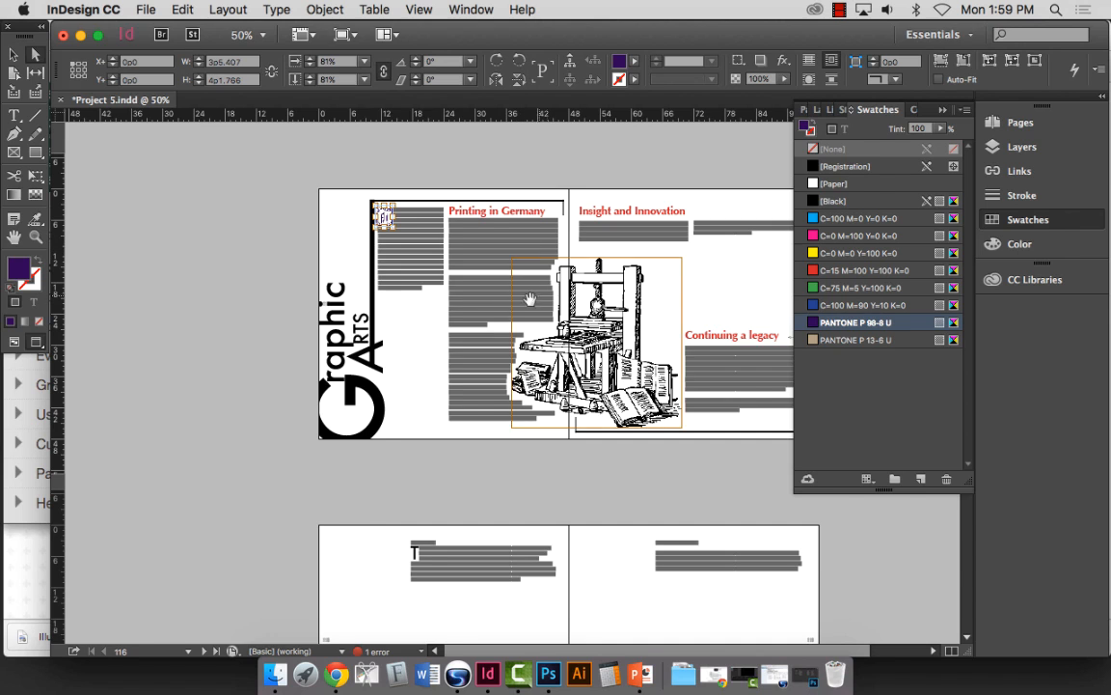
scroll(522, 311, "right", 1)
scroll(521, 310, "right", 2)
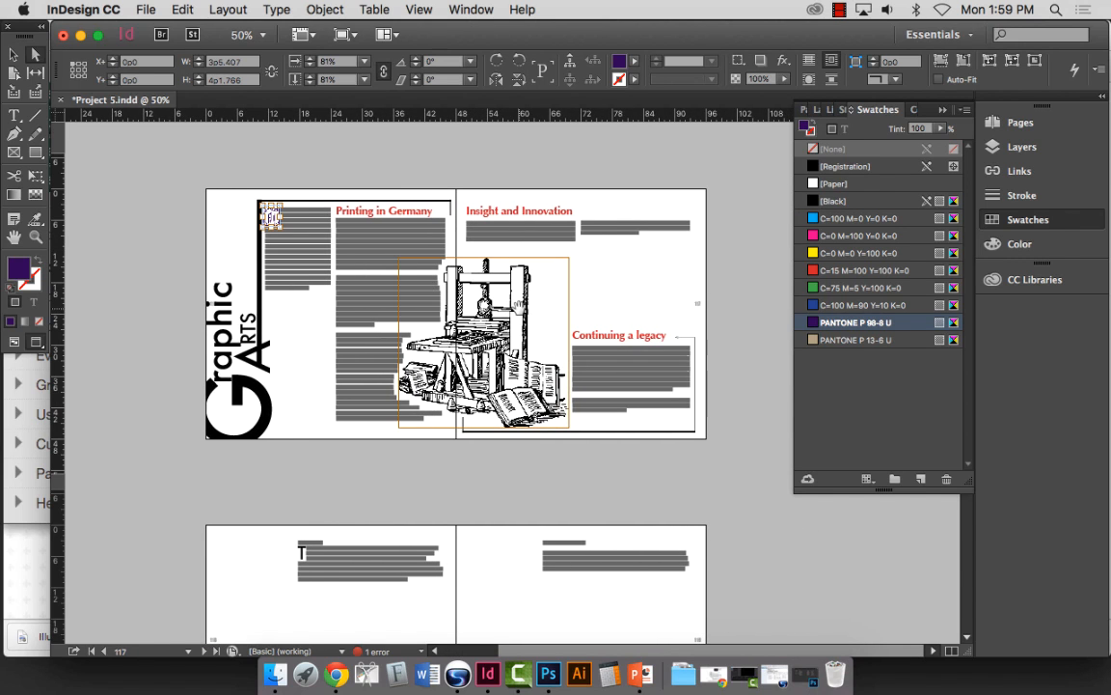
key("super+minus")
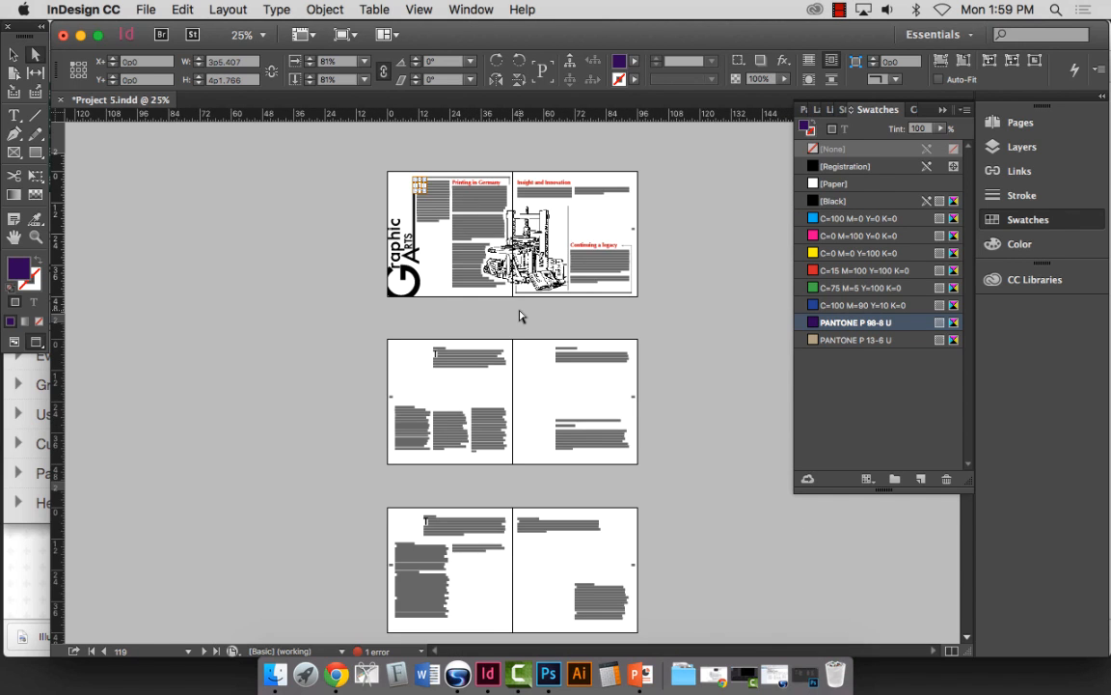
key("super+equal")
key("super+equal")
scroll(518, 316, "right", 5)
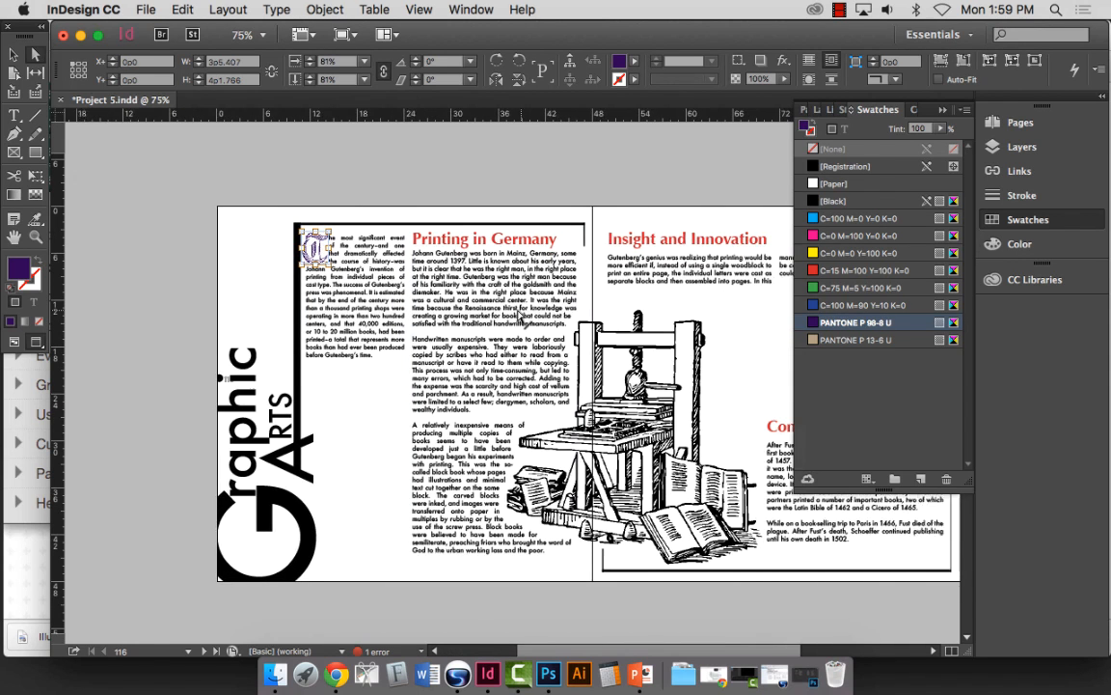
scroll(518, 317, "right", 1)
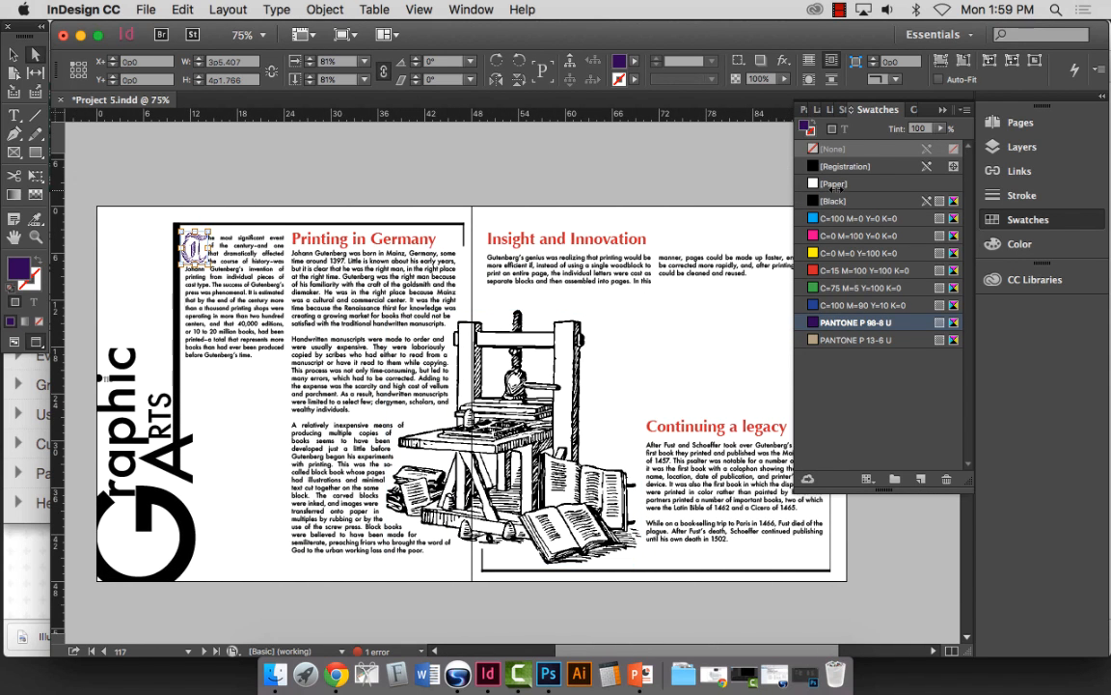
left_click(35, 152)
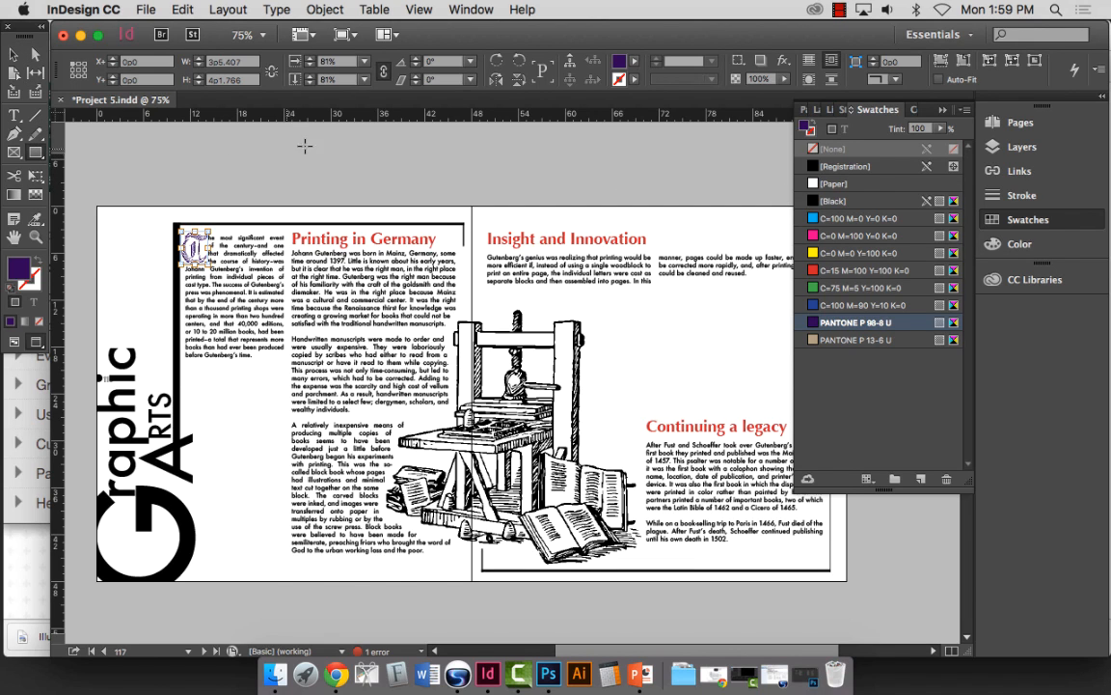
left_click(34, 154)
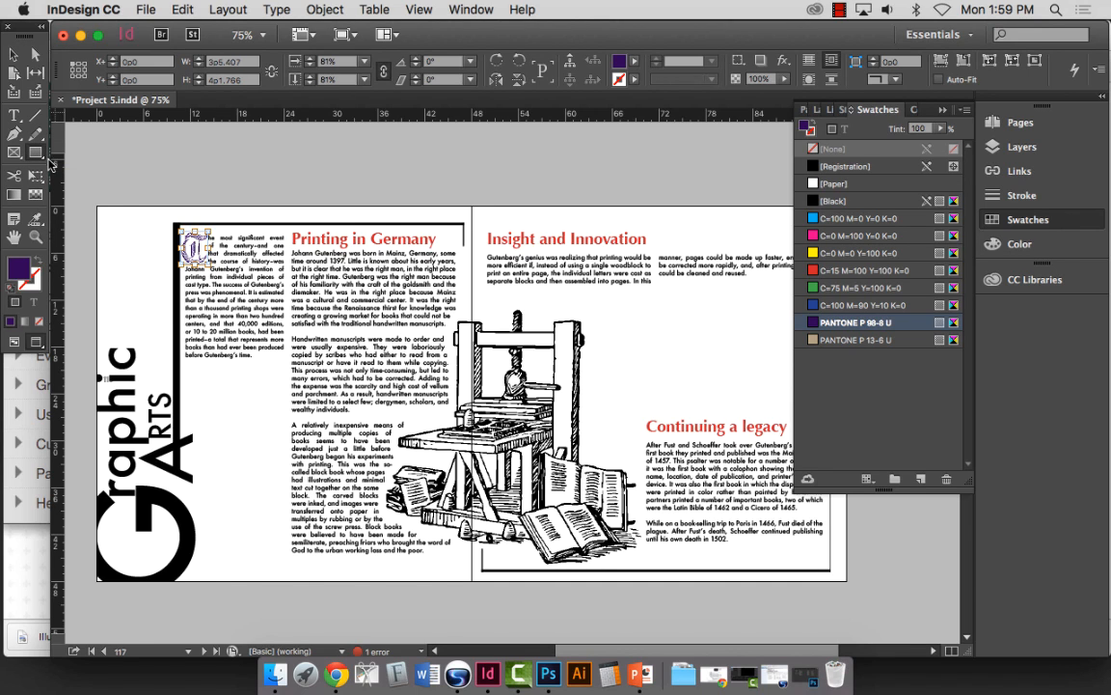
left_click_drag(84, 195, 856, 590)
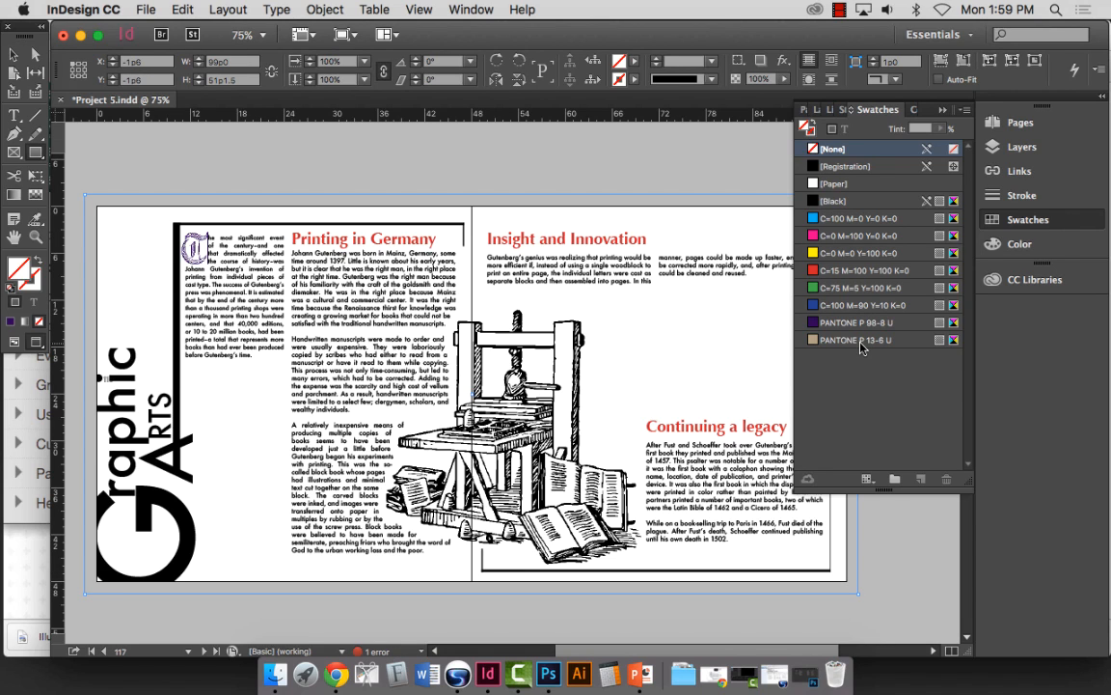
left_click(835, 340)
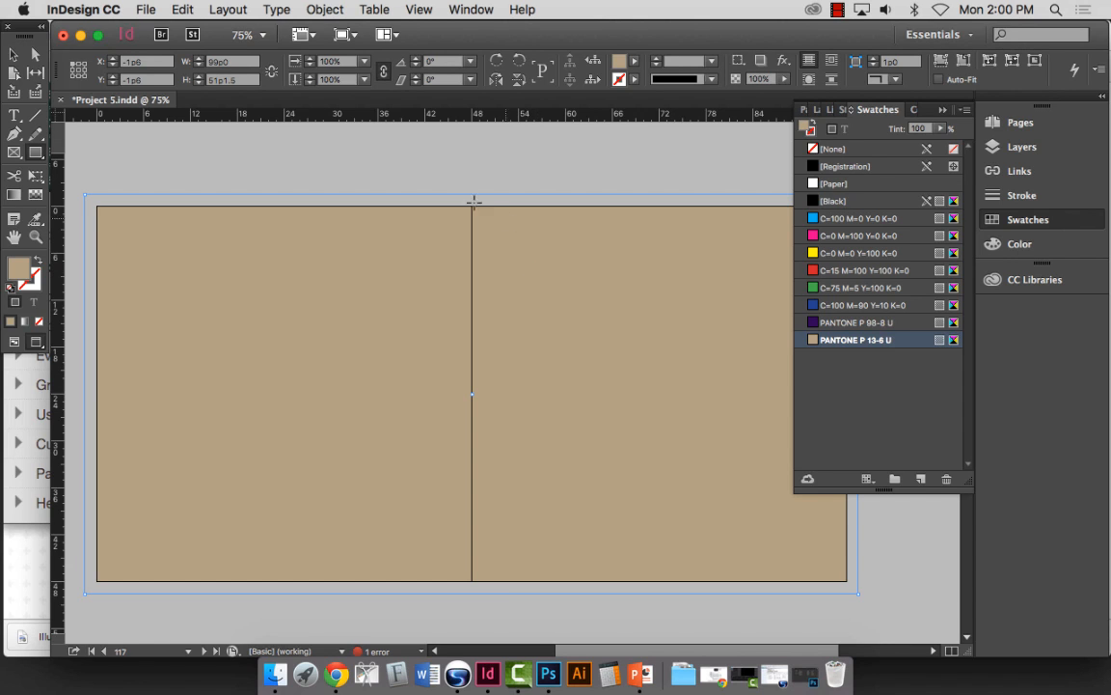
Step: Send the tan rectangle to the back, behind all text and artwork on the spread
left_click(314, 8)
mouse_move(341, 66)
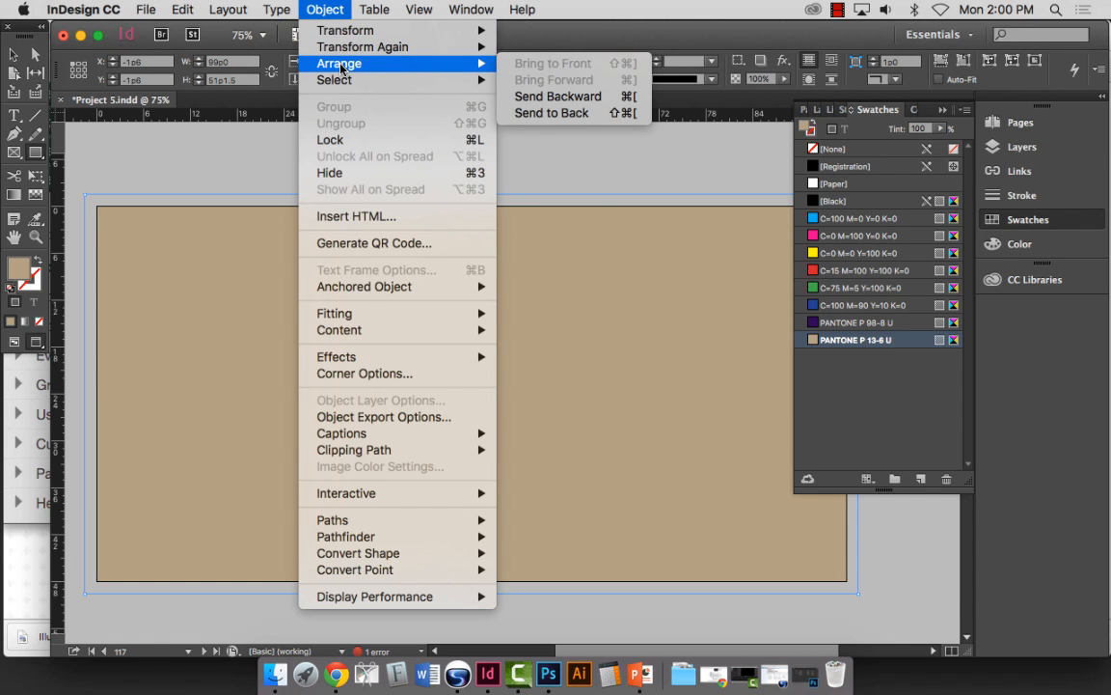
left_click(586, 113)
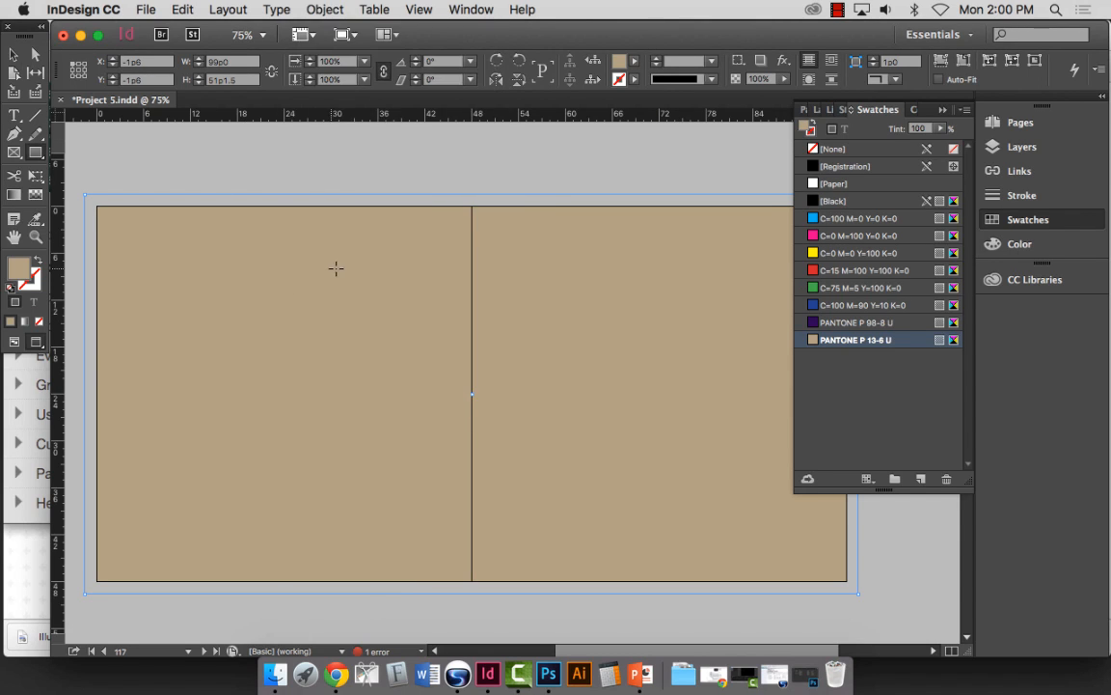
right_click(359, 248)
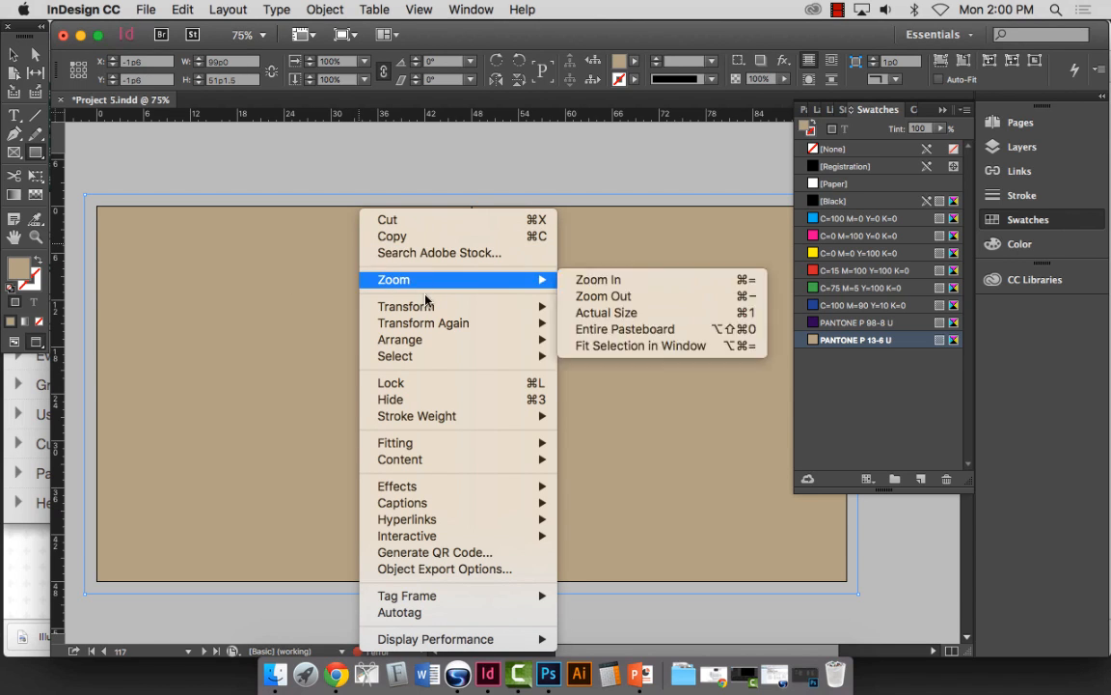
mouse_move(435, 340)
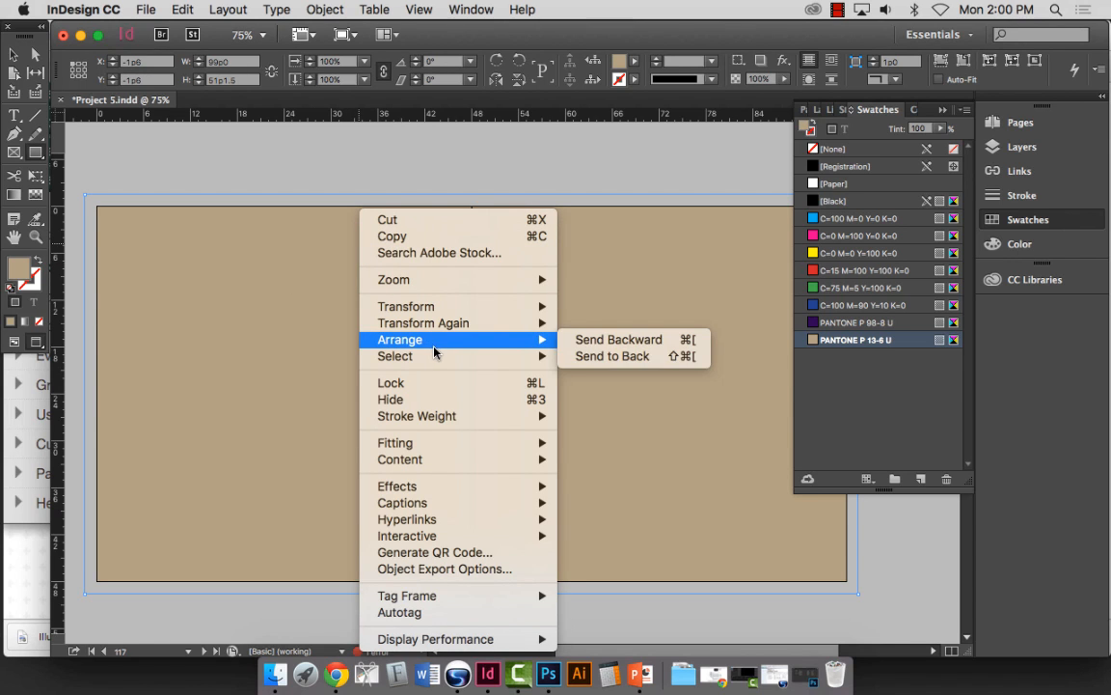
left_click(627, 341)
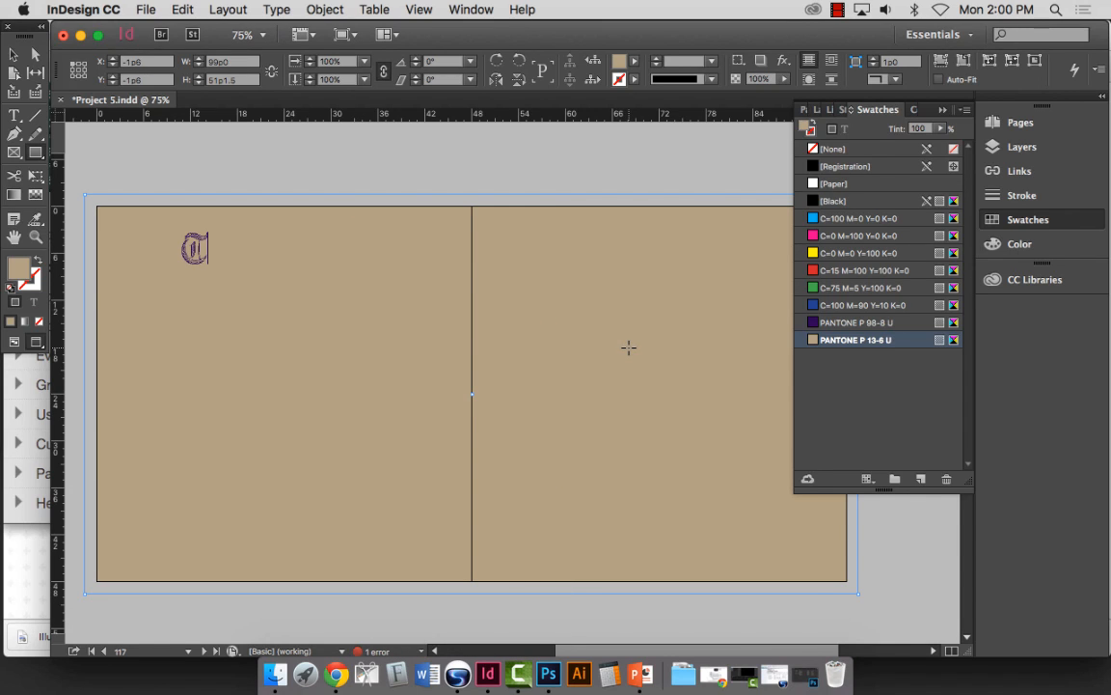
left_click(328, 8)
mouse_move(337, 63)
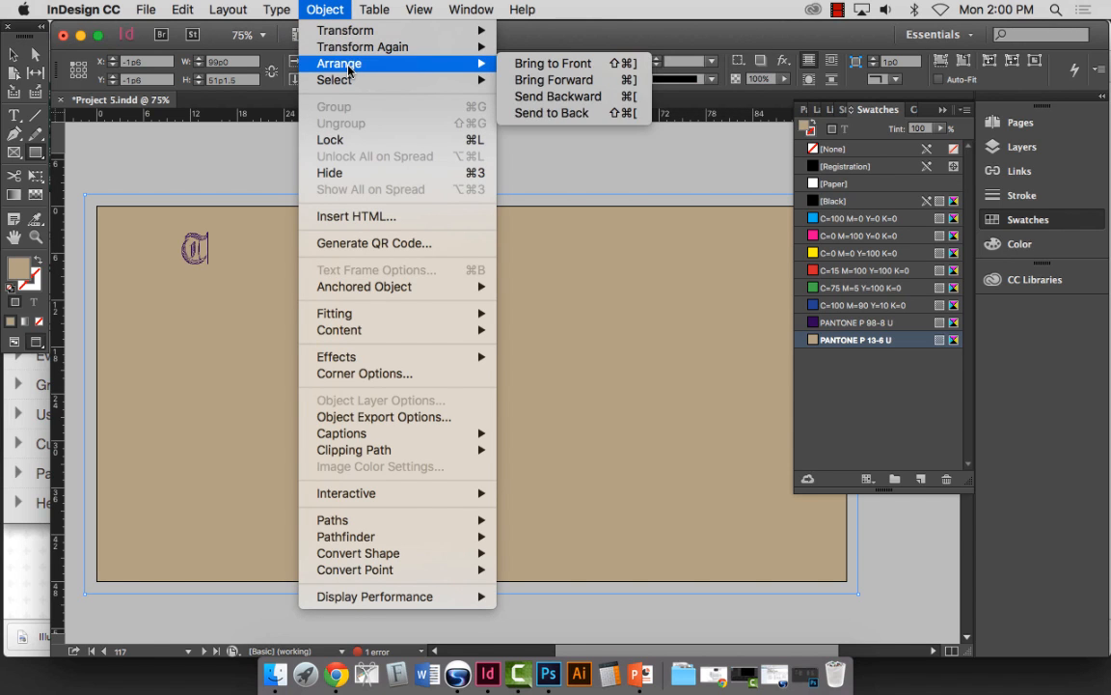
left_click(583, 112)
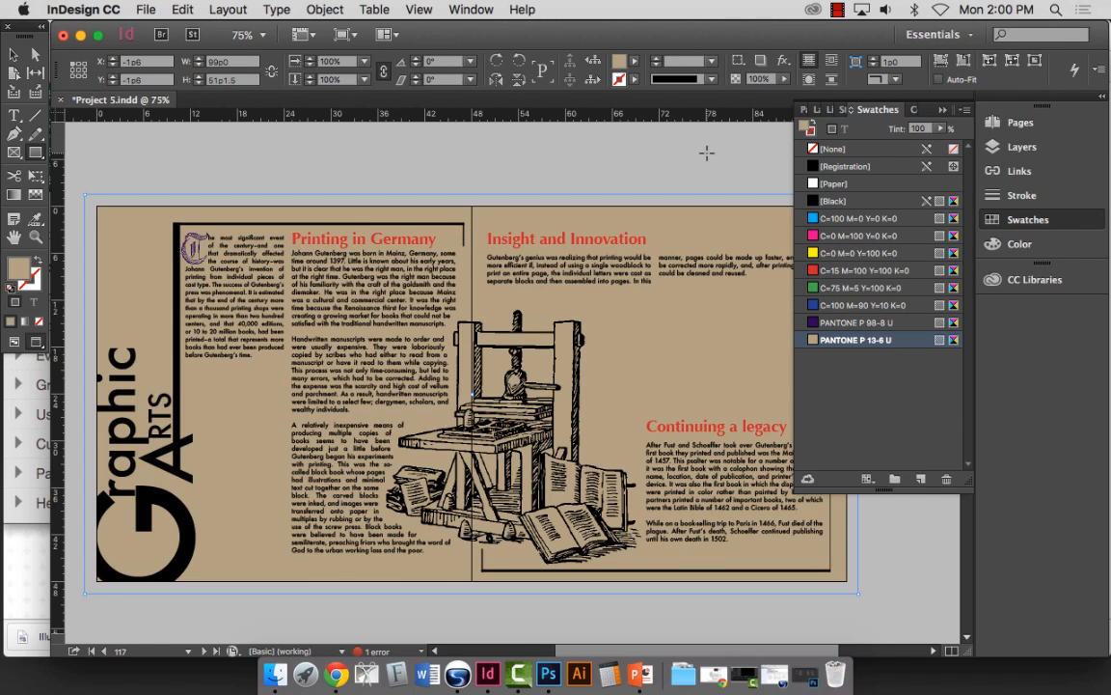
Step: Reduce the background rectangle's fill tint to 31% and deselect it
left_click(940, 129)
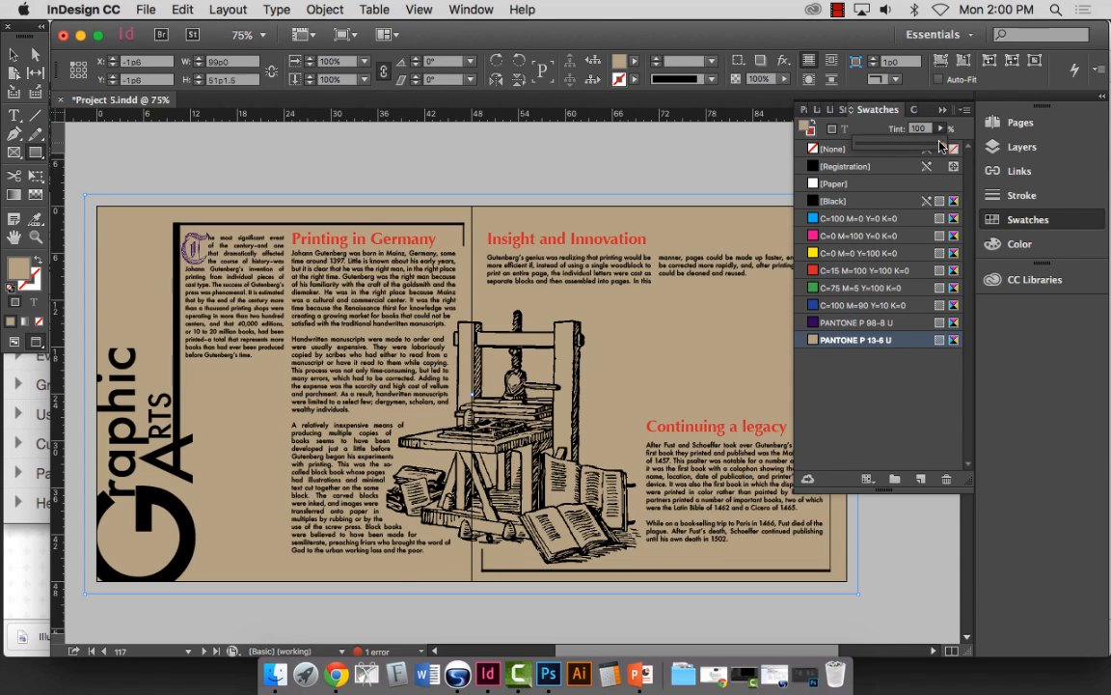
left_click(17, 55)
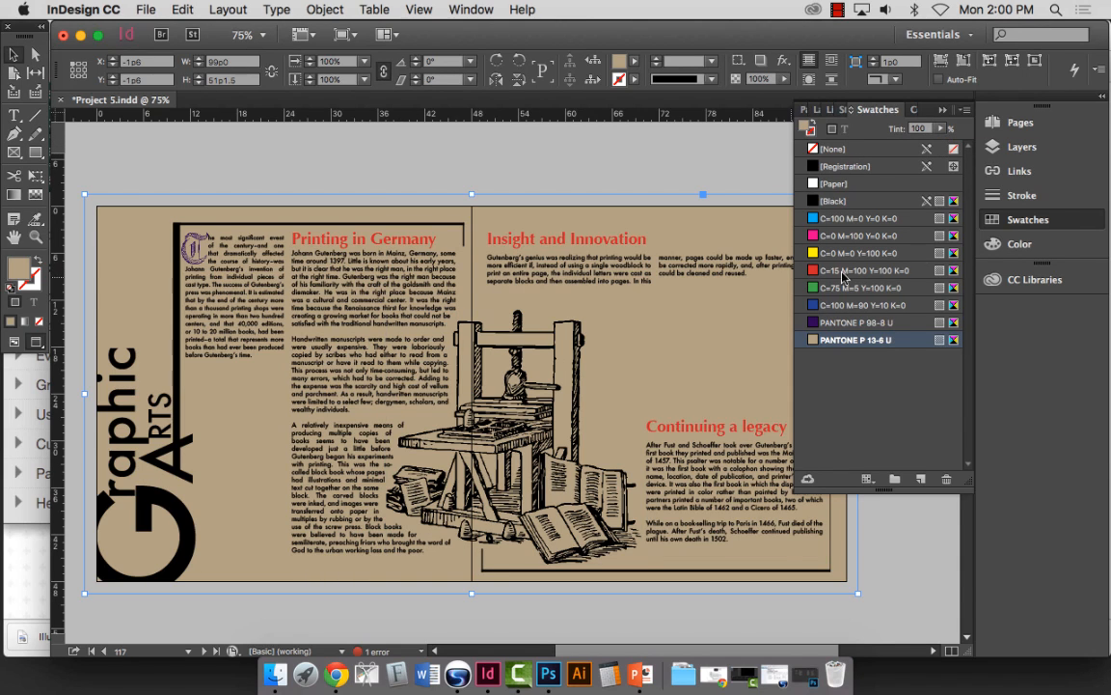
left_click(942, 132)
left_click_drag(944, 144, 882, 152)
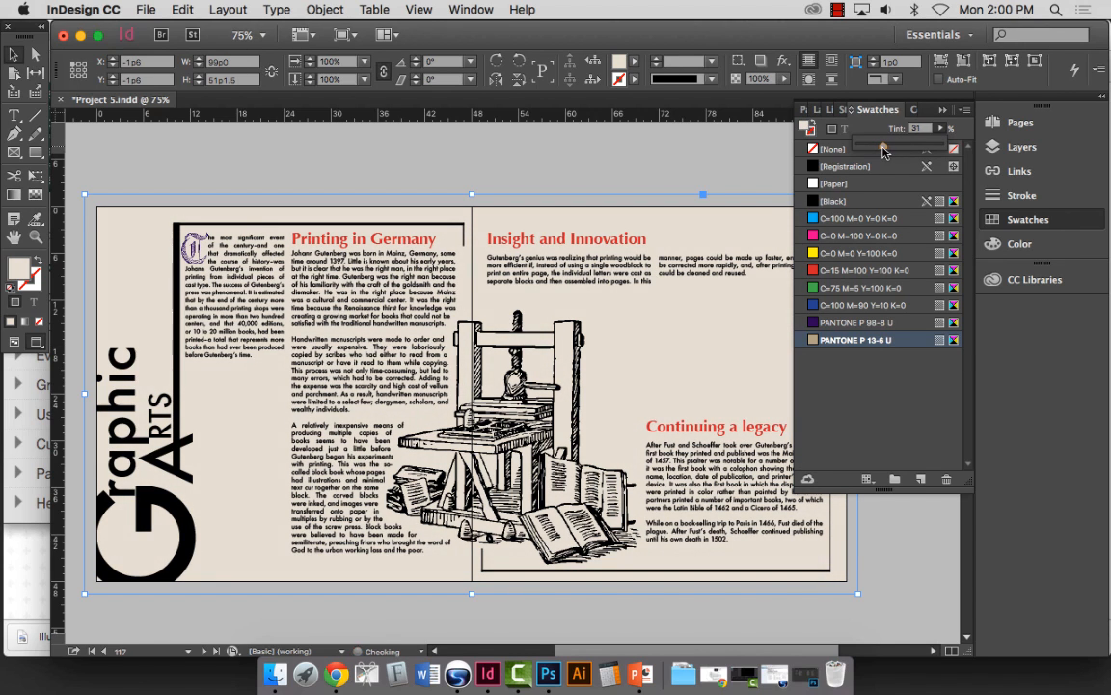
left_click(563, 608)
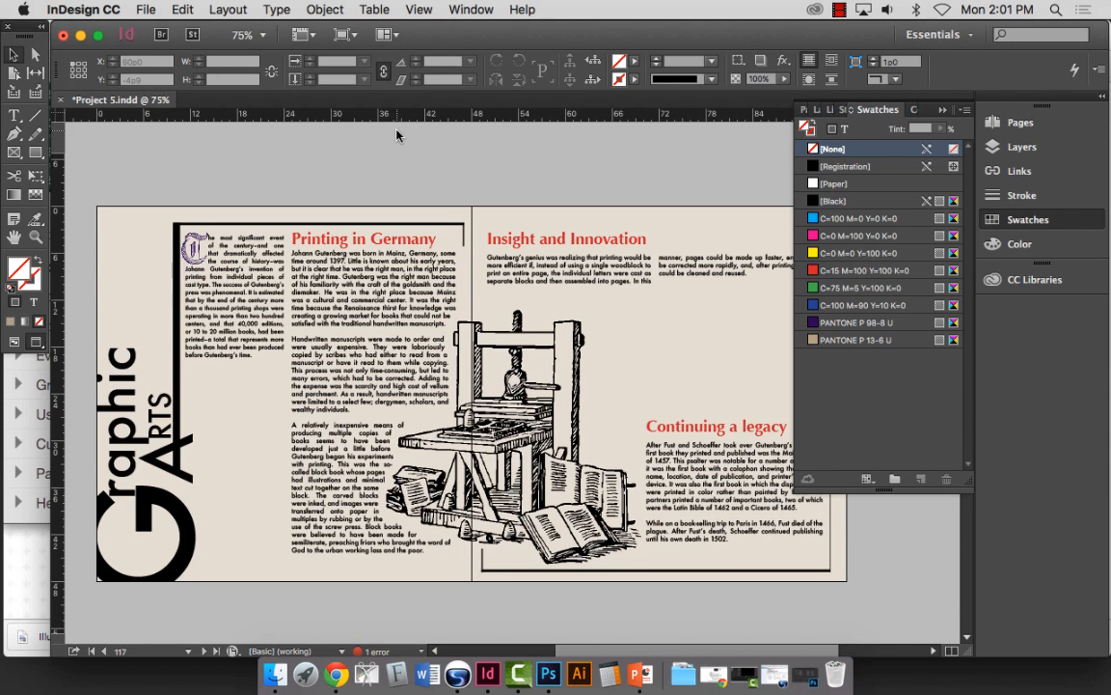
Step: Shrink the light background rectangle from its upper-left corner to about 51p6 by 23p7.4, covering the spread's lower-right area
left_click(37, 153)
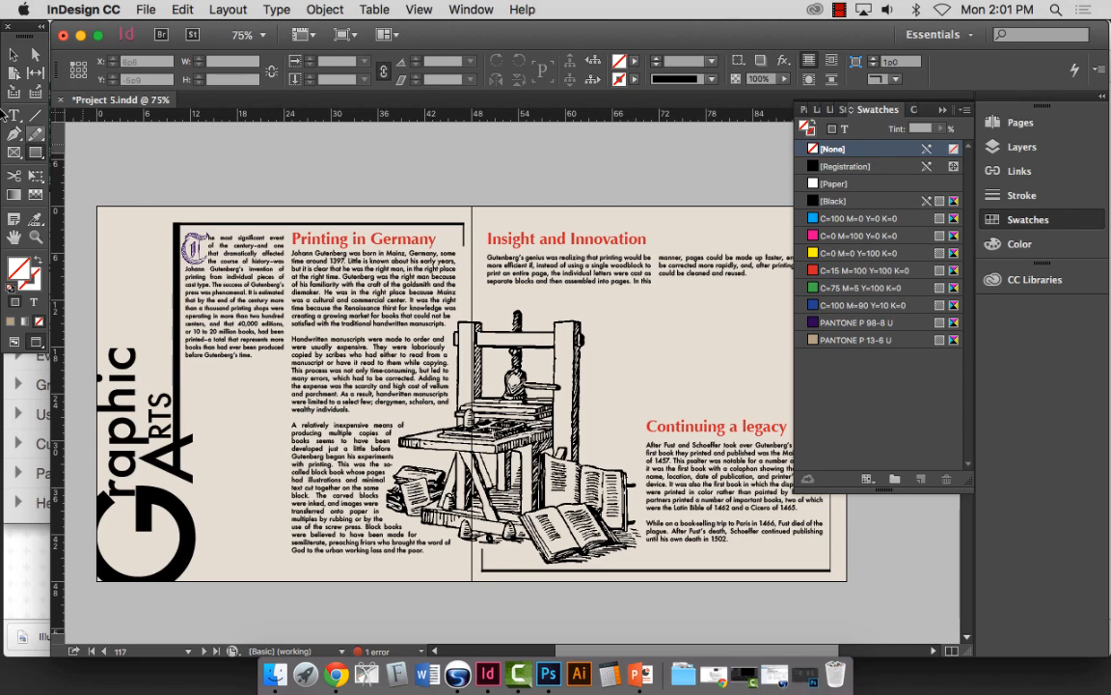
left_click(13, 56)
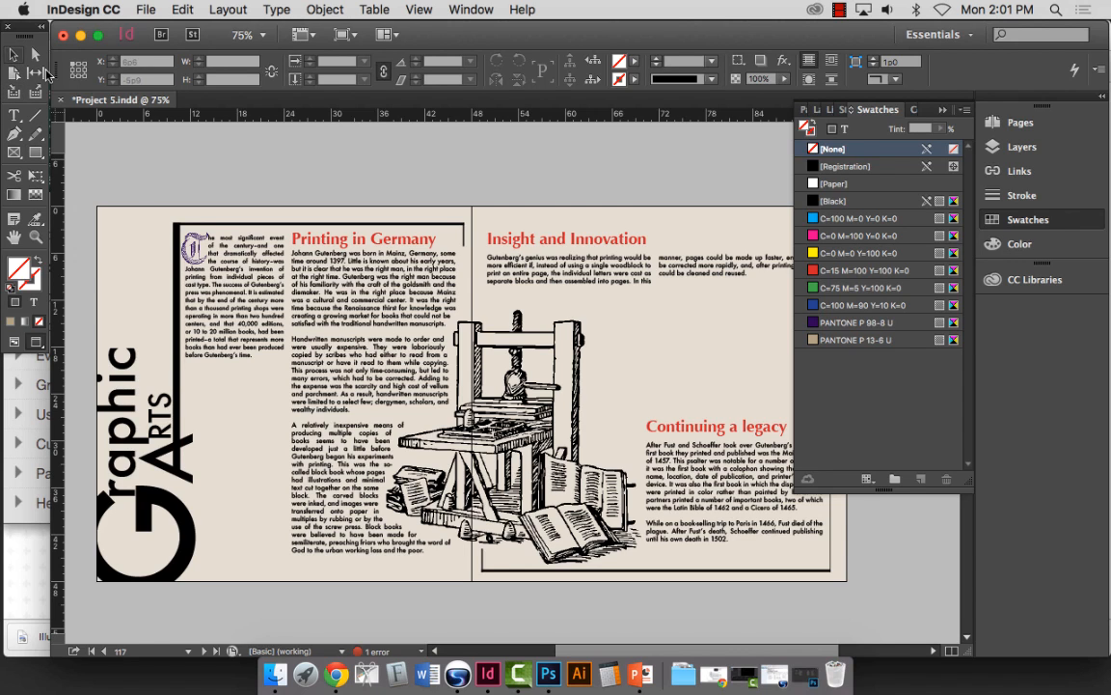
left_click(92, 205)
left_click_drag(84, 194, 456, 410)
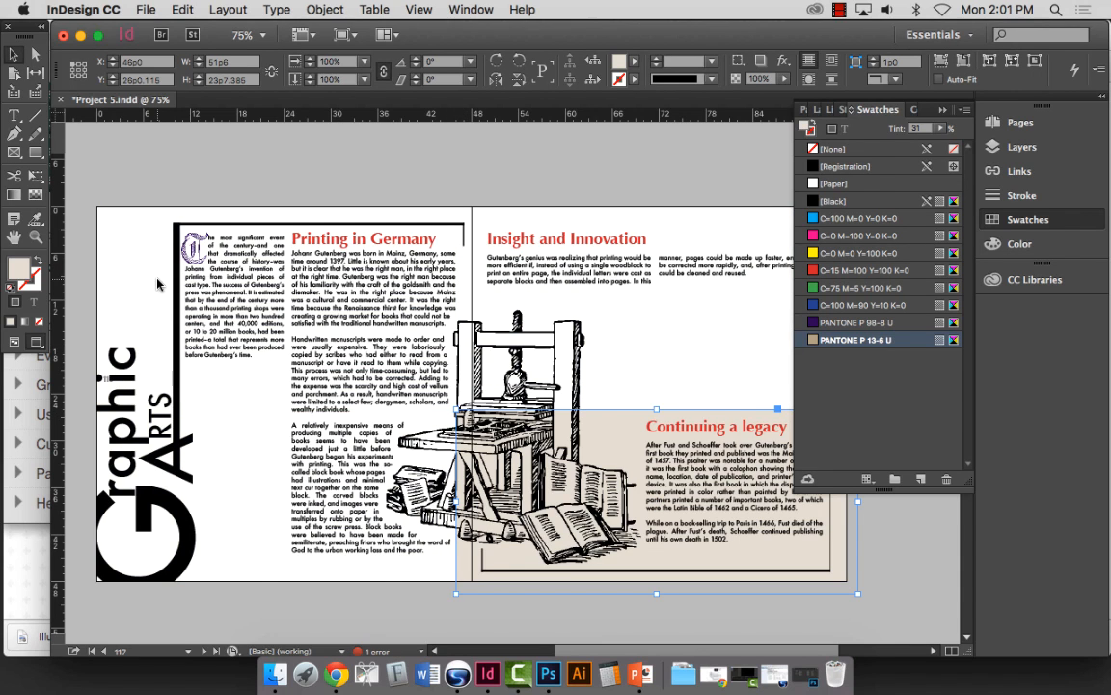
Step: Draw a second rectangle about 102p9.6 by 51p9.6 around the whole first spread and fill it with PANTONE P 13-6 U
key("super+minus")
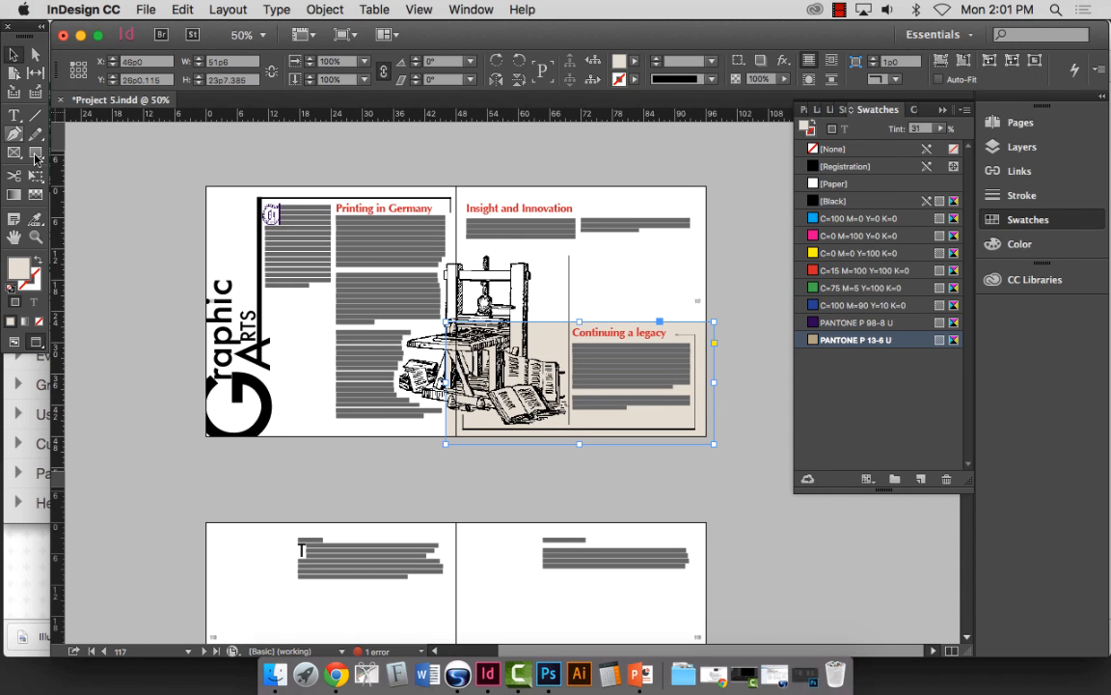
mouse_move(191, 176)
left_mouse_down()
mouse_move(707, 426)
mouse_move(727, 447)
left_mouse_up()
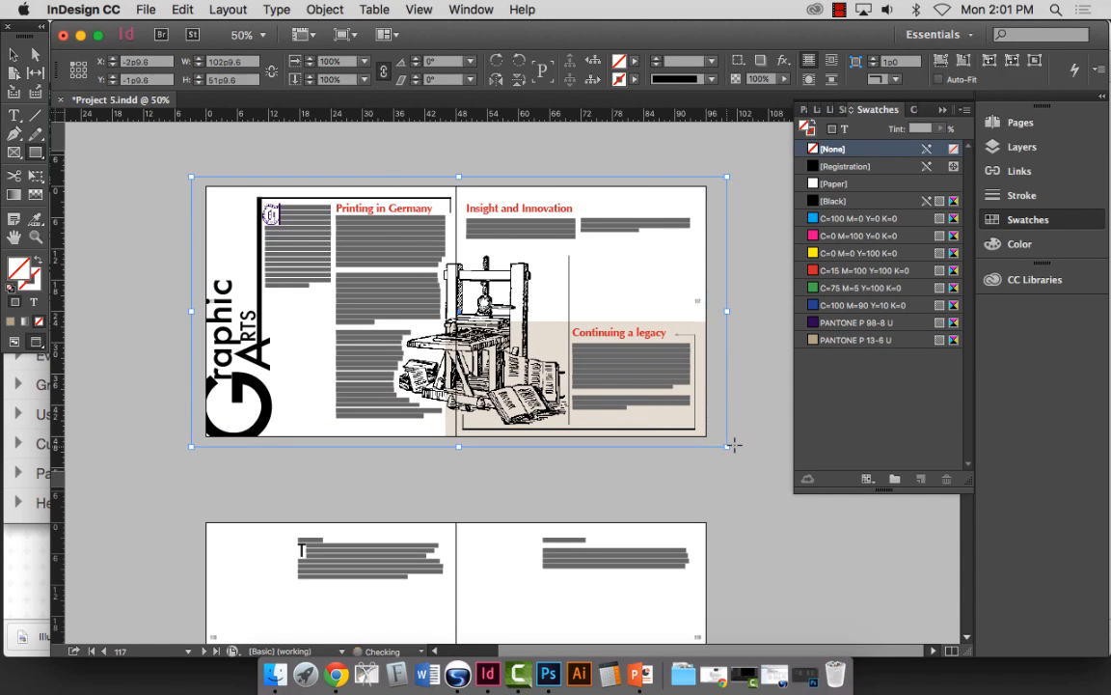
left_click(857, 339)
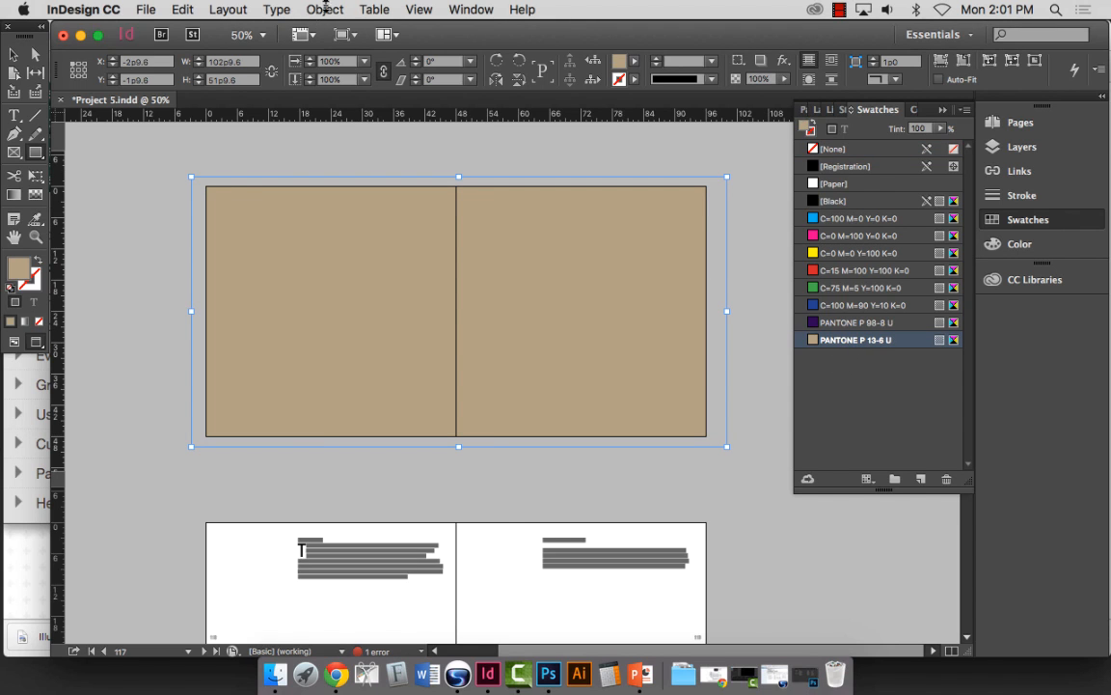
Step: Send the new full-spread tan rectangle behind everything else, including the lighter rectangle
left_click(325, 10)
mouse_move(339, 85)
mouse_move(326, 63)
left_click(563, 114)
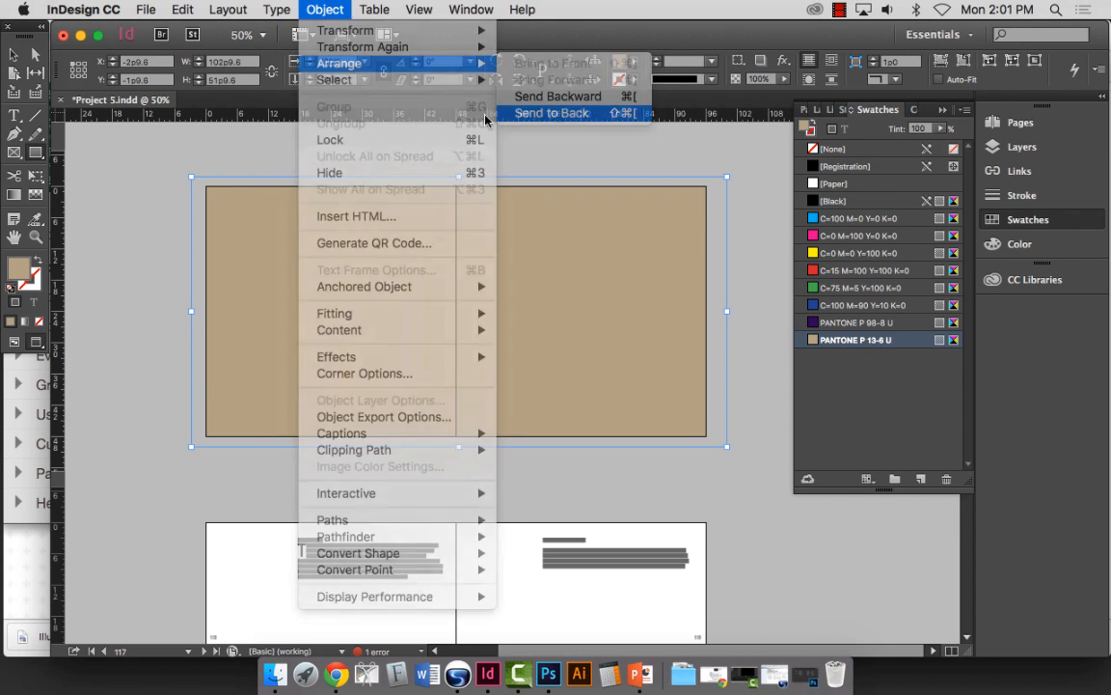
Step: Resize the lighter rectangle to about 89p0.7 by 40p4 from X 4p0, Y 3p8, leaving a tan border around the spread
left_click(14, 54)
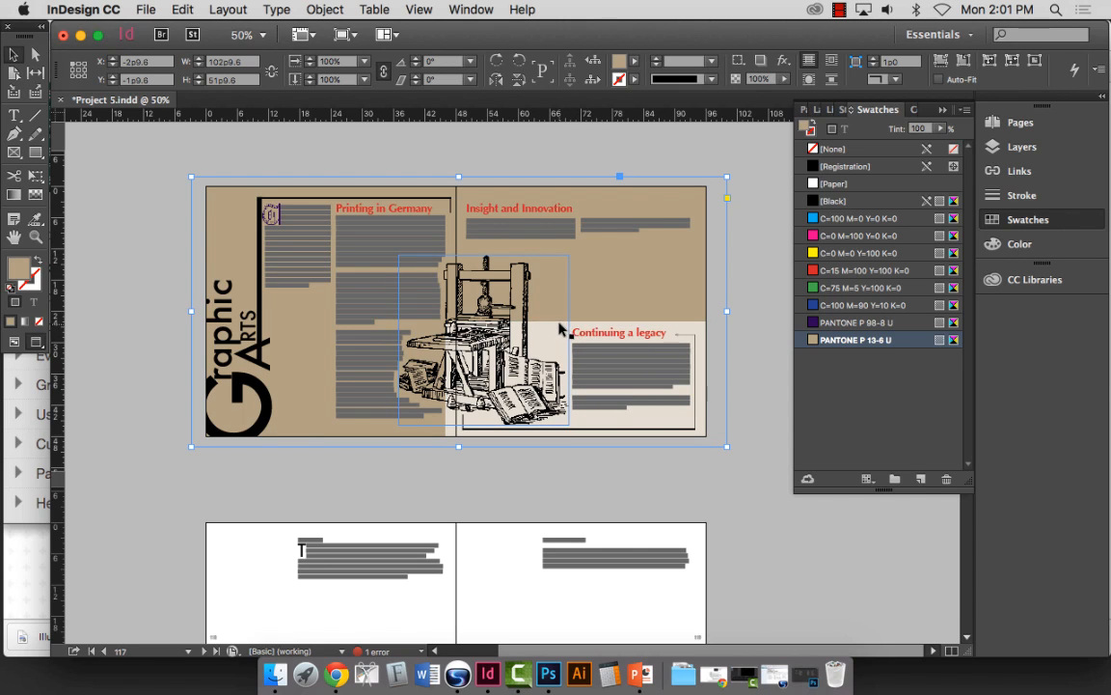
left_click(635, 384)
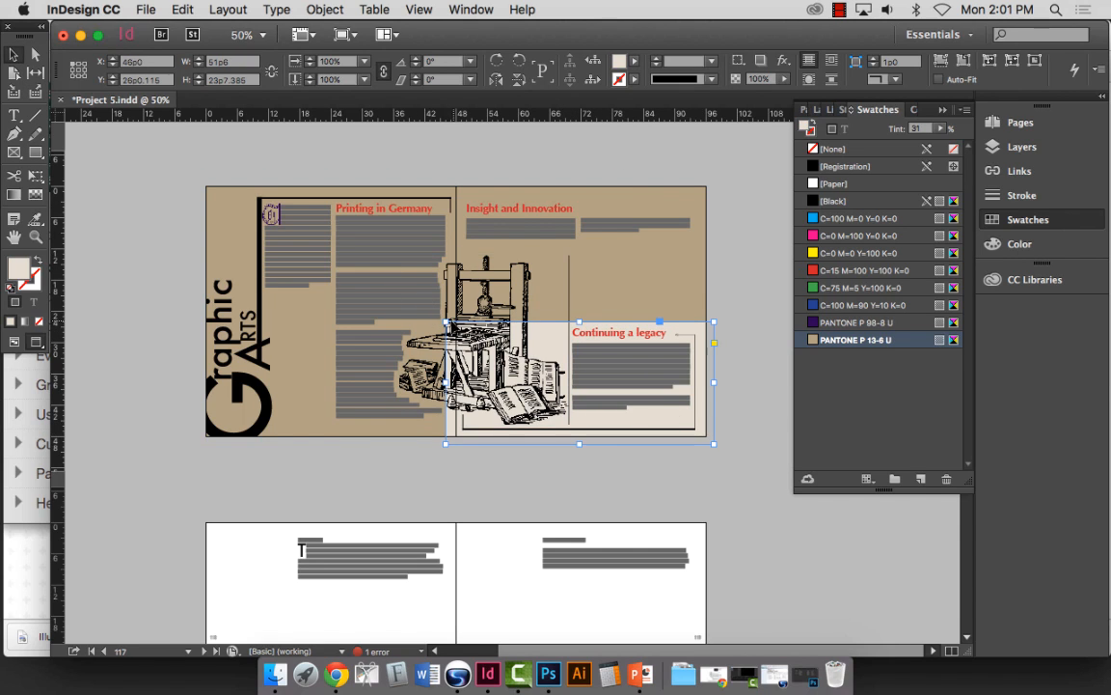
left_click_drag(445, 323, 226, 204)
left_click_drag(713, 444, 685, 415)
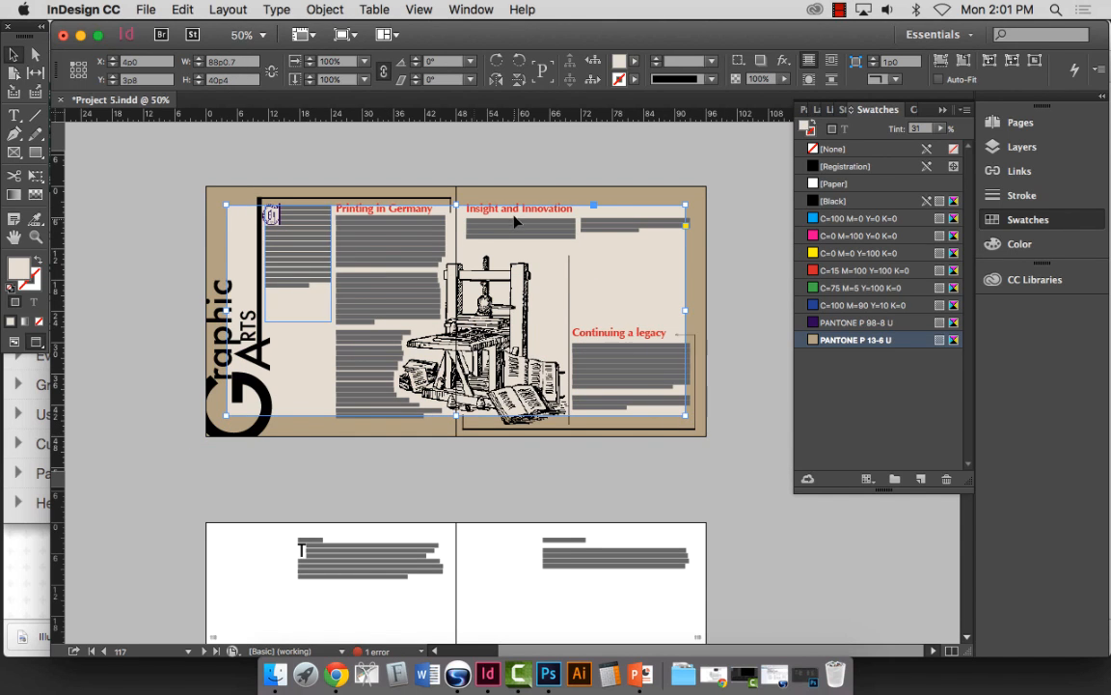
Step: Enlarge the lighter rectangle on all sides to about 91p9.3 by 43p8.6 from X 2p2.4, Y 2p1.8, narrowing the tan border
left_click_drag(456, 203, 454, 199)
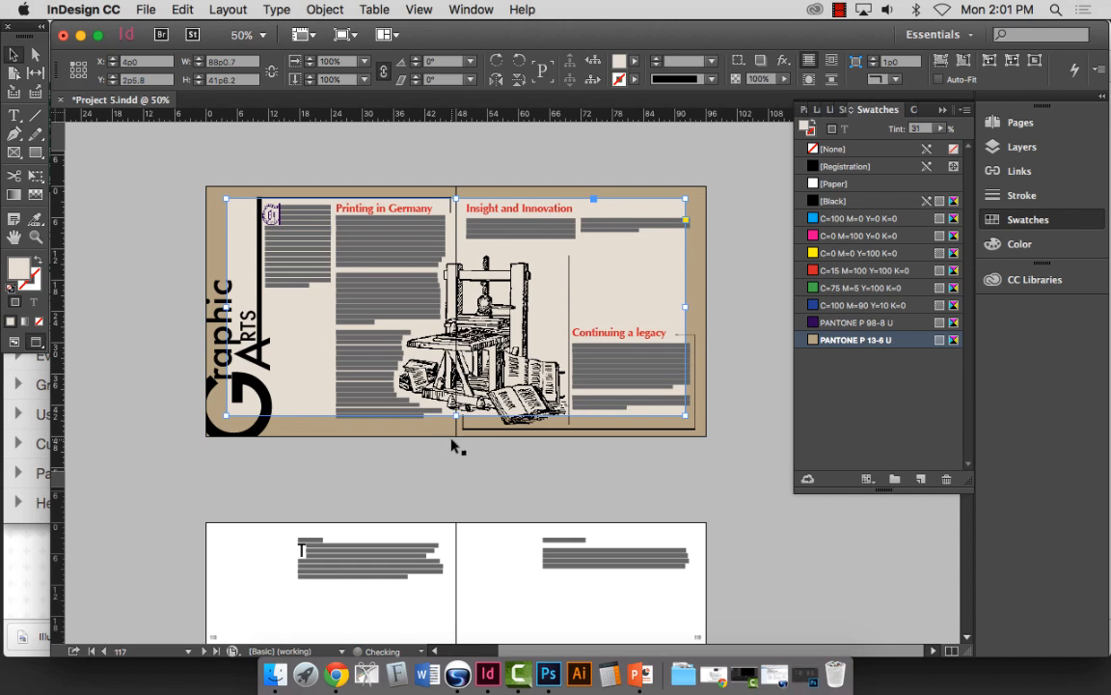
left_click_drag(453, 414, 454, 425)
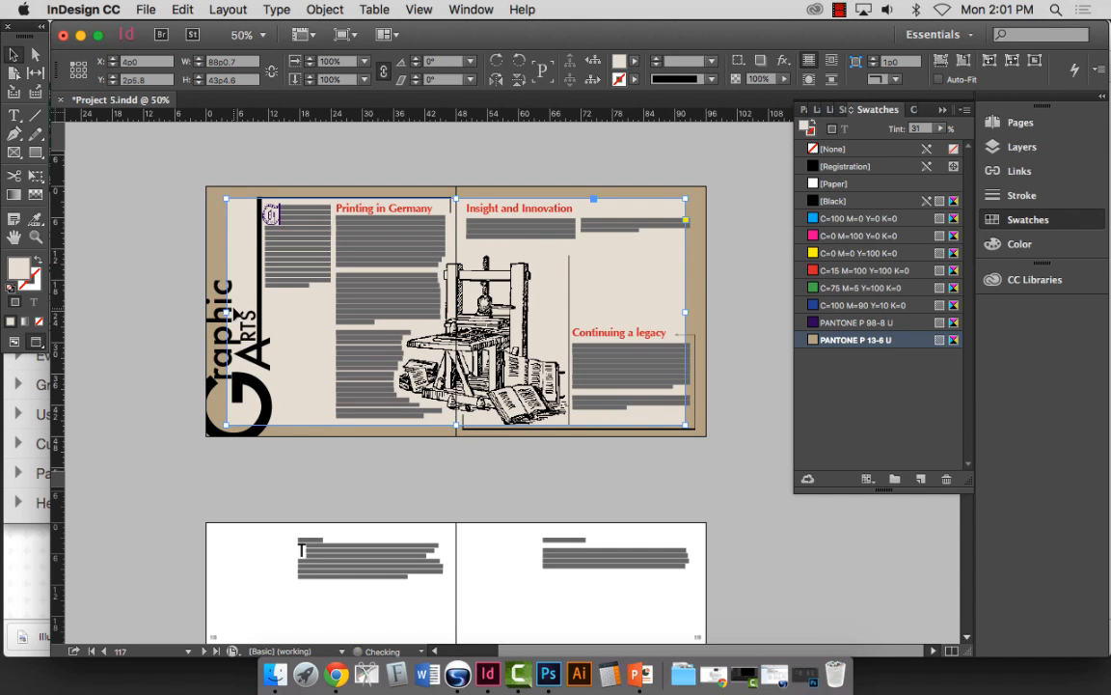
mouse_move(225, 311)
left_mouse_down()
mouse_move(200, 289)
mouse_move(222, 290)
left_mouse_up()
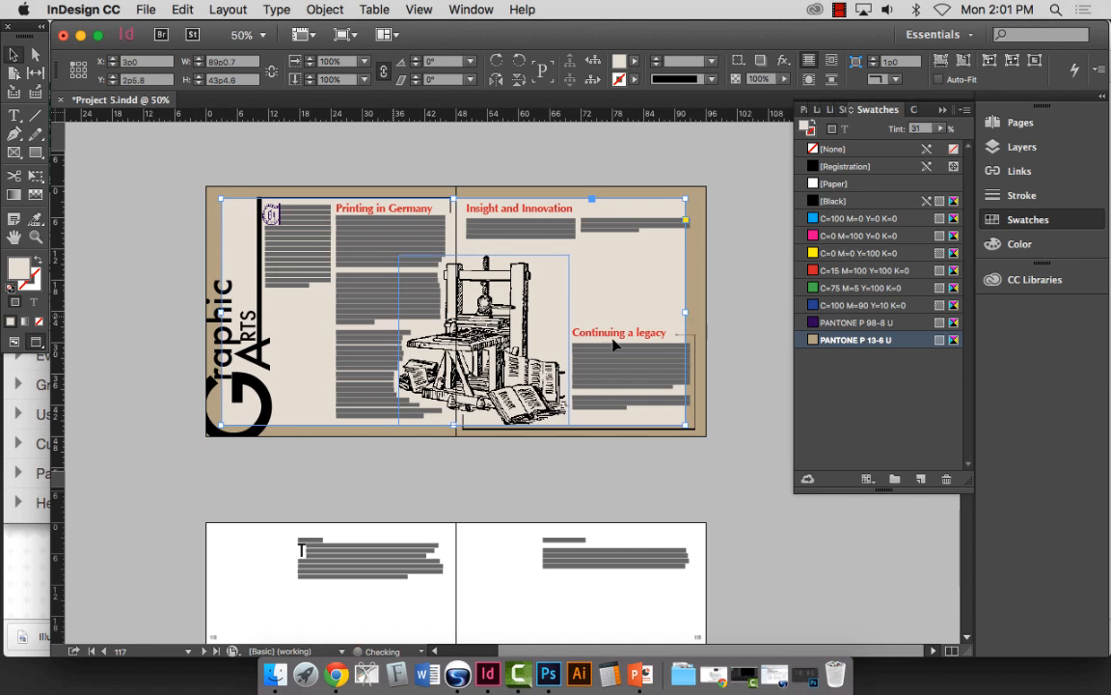
left_click_drag(682, 313, 695, 311)
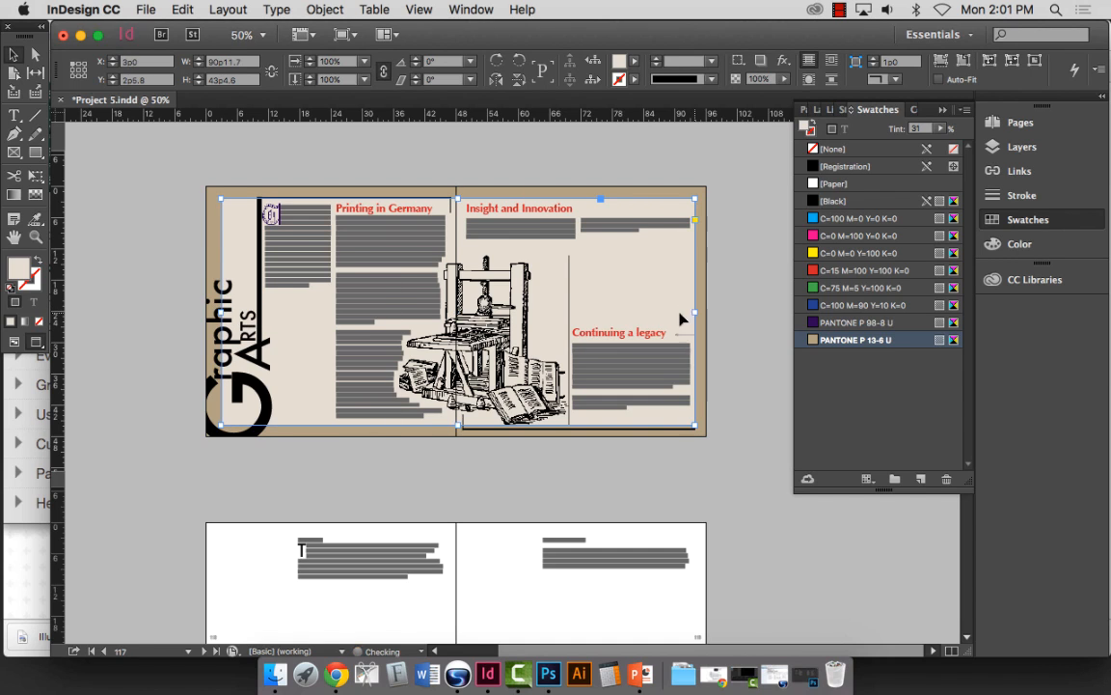
left_click_drag(221, 285, 219, 310)
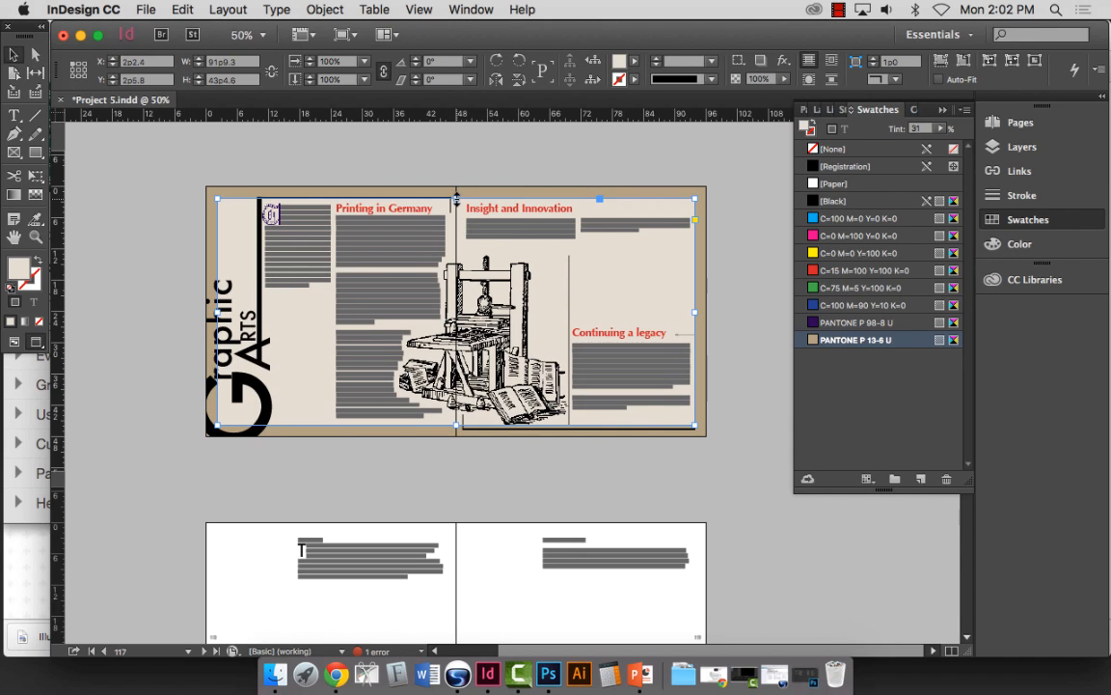
left_click_drag(457, 196, 456, 195)
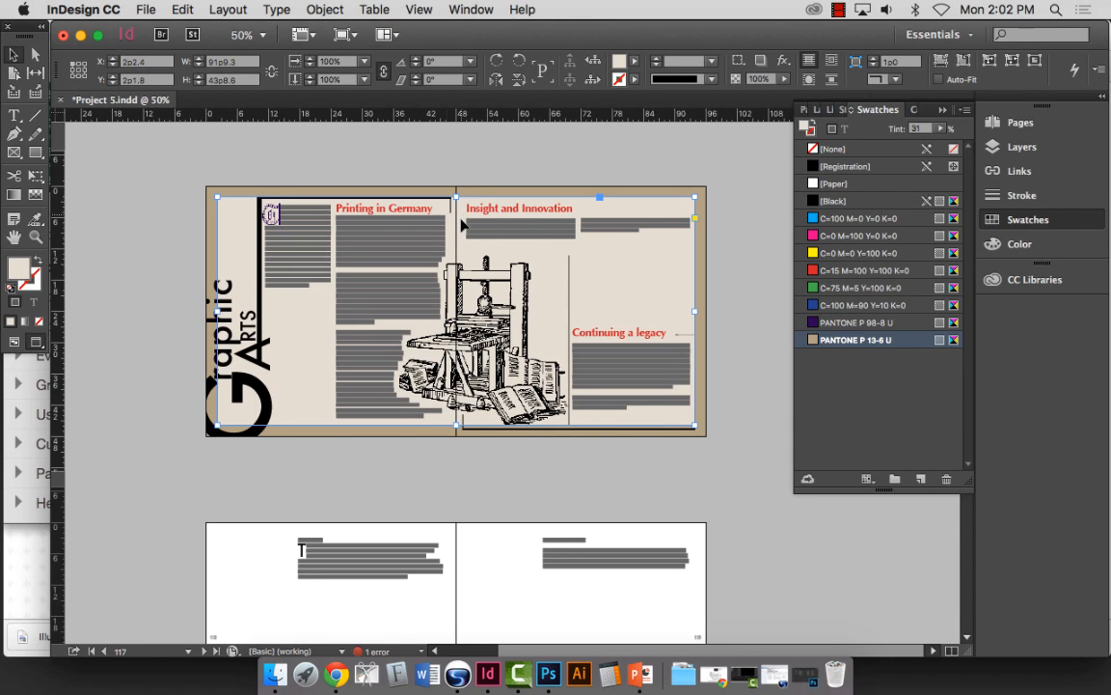
left_click(762, 377)
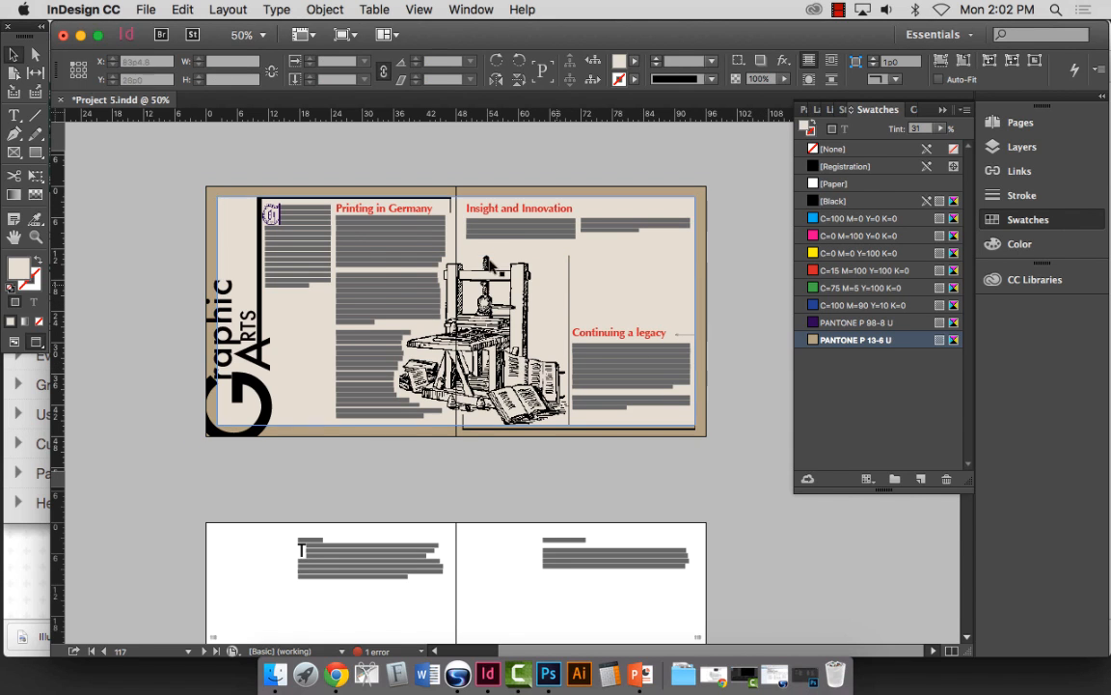
Step: Apply a Basic Feather effect to the lighter background rectangle and preview it on the spread
left_click(35, 235)
left_click_drag(180, 161, 765, 476)
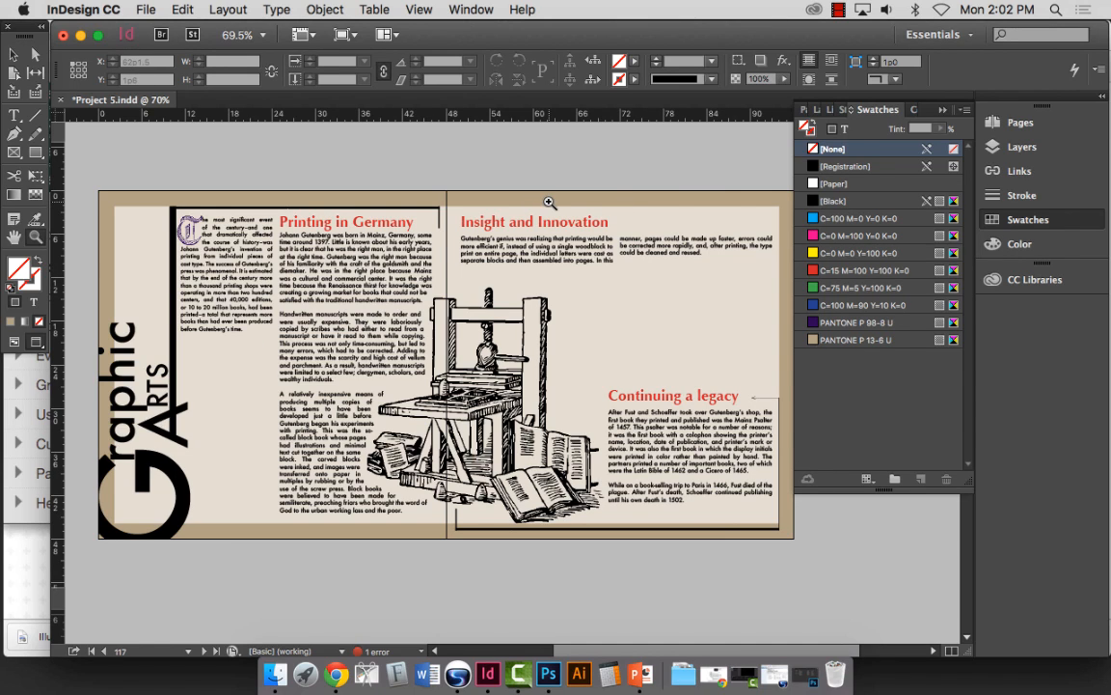
left_click(13, 55)
left_click(145, 241)
left_click(142, 241)
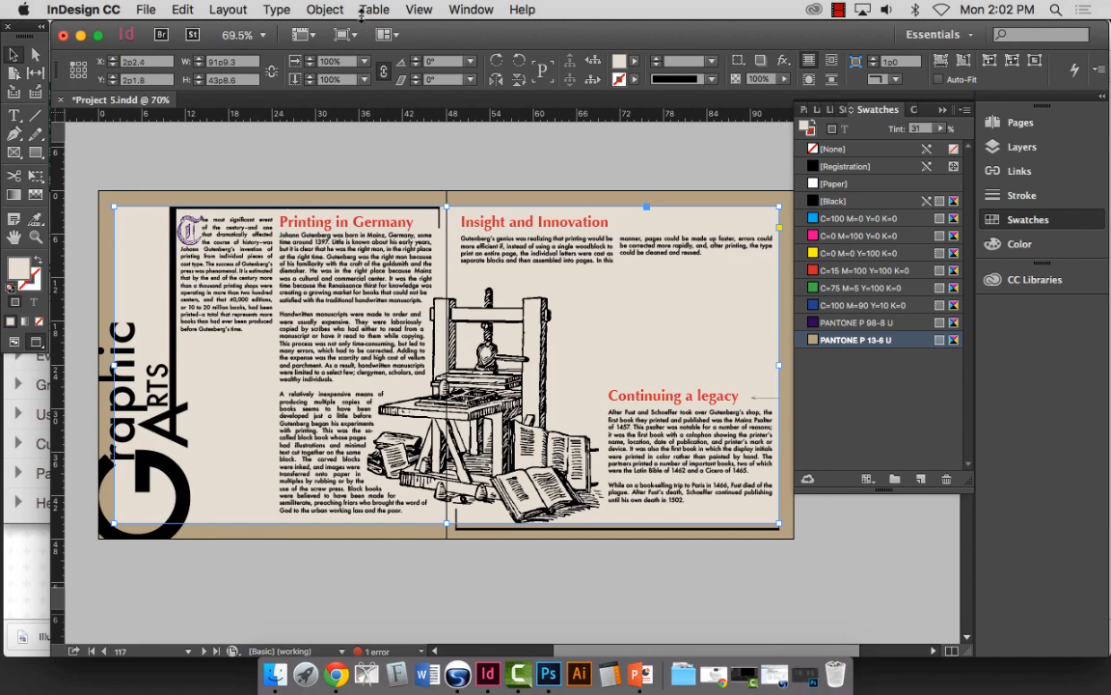
left_click(329, 11)
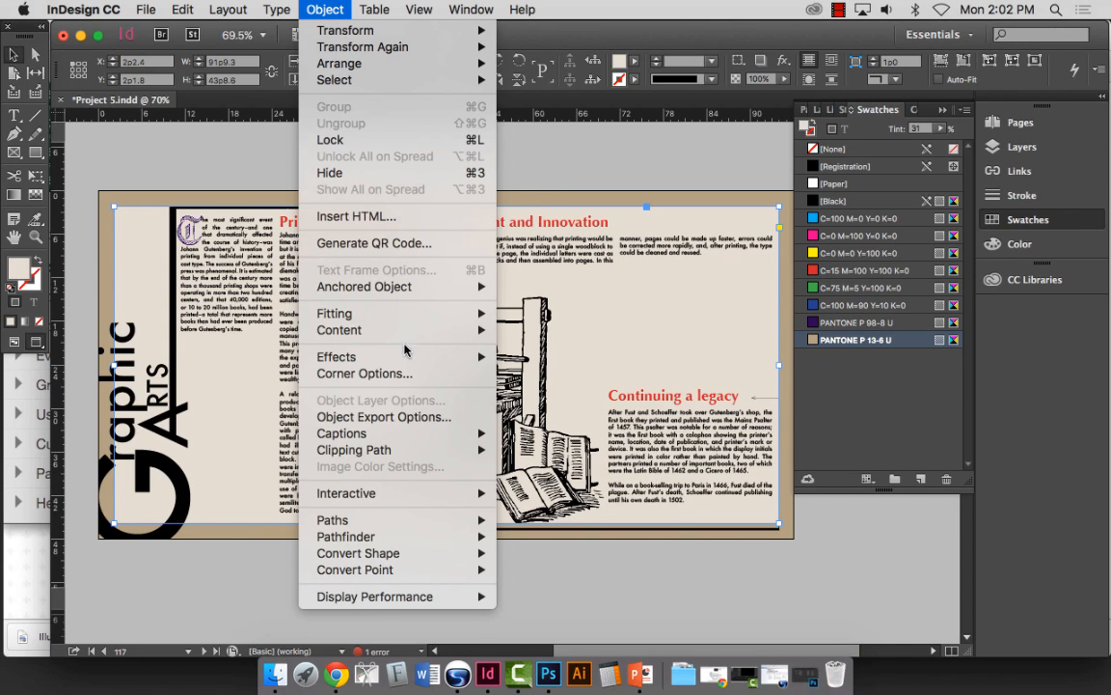
mouse_move(405, 359)
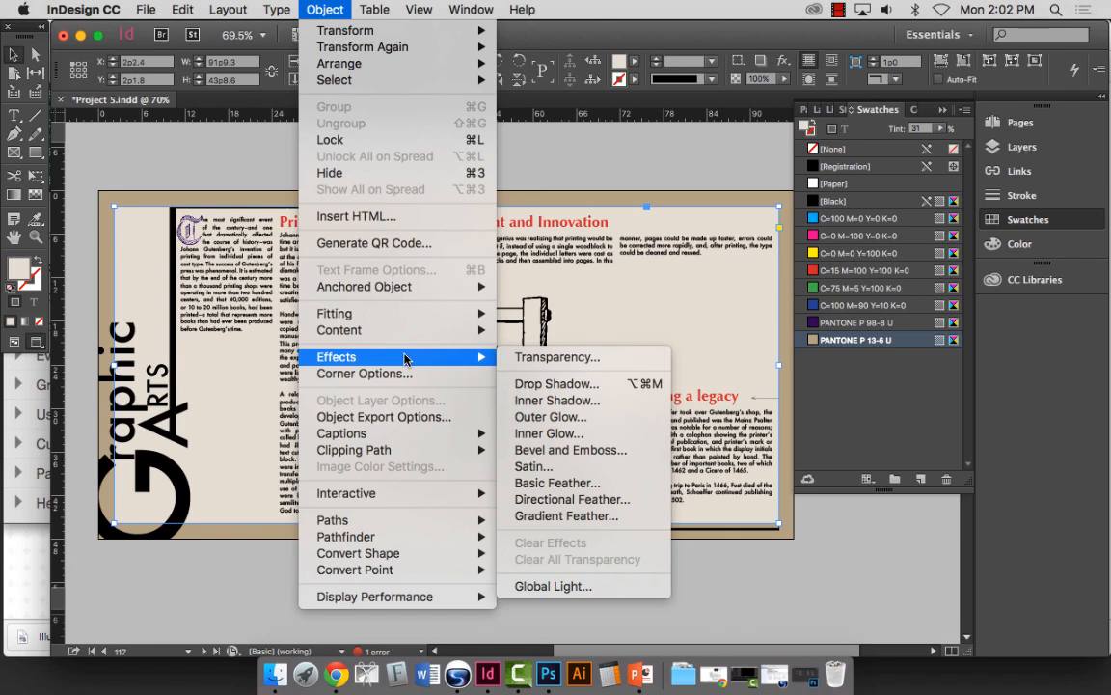
left_click(565, 484)
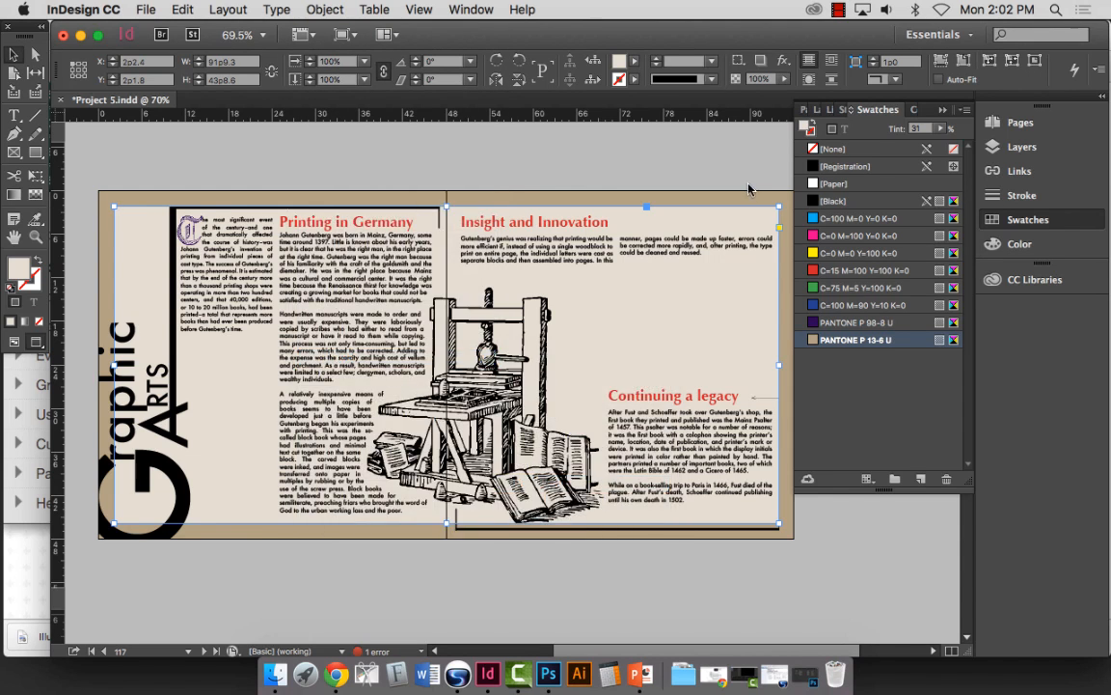
left_click_drag(507, 191, 697, 54)
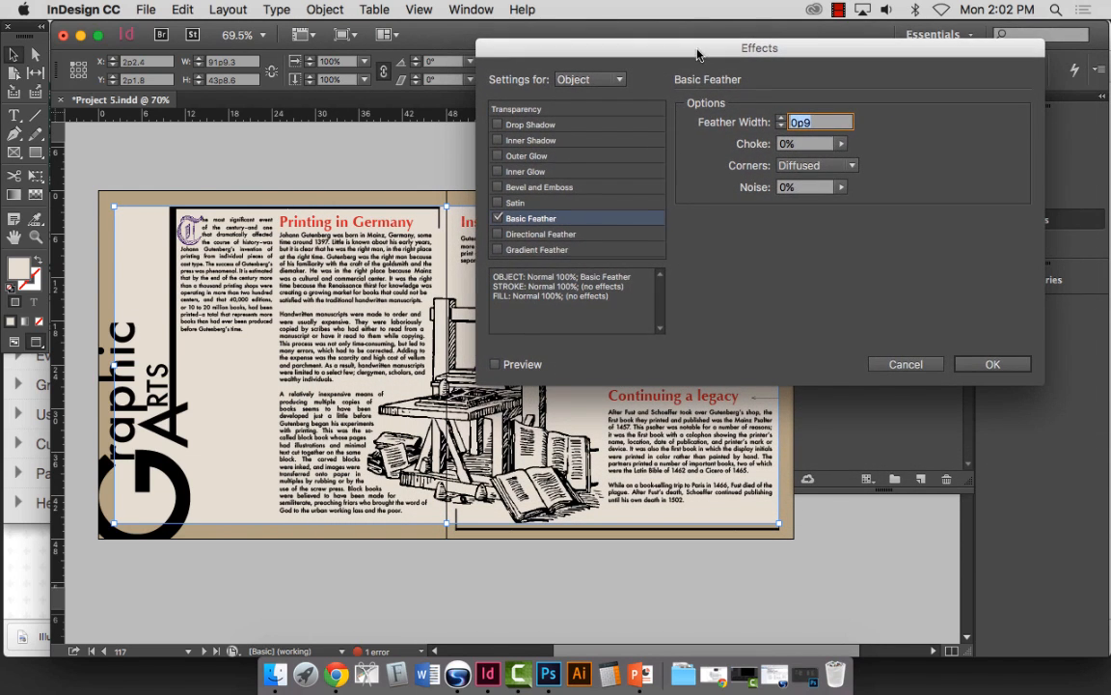
left_click(496, 364)
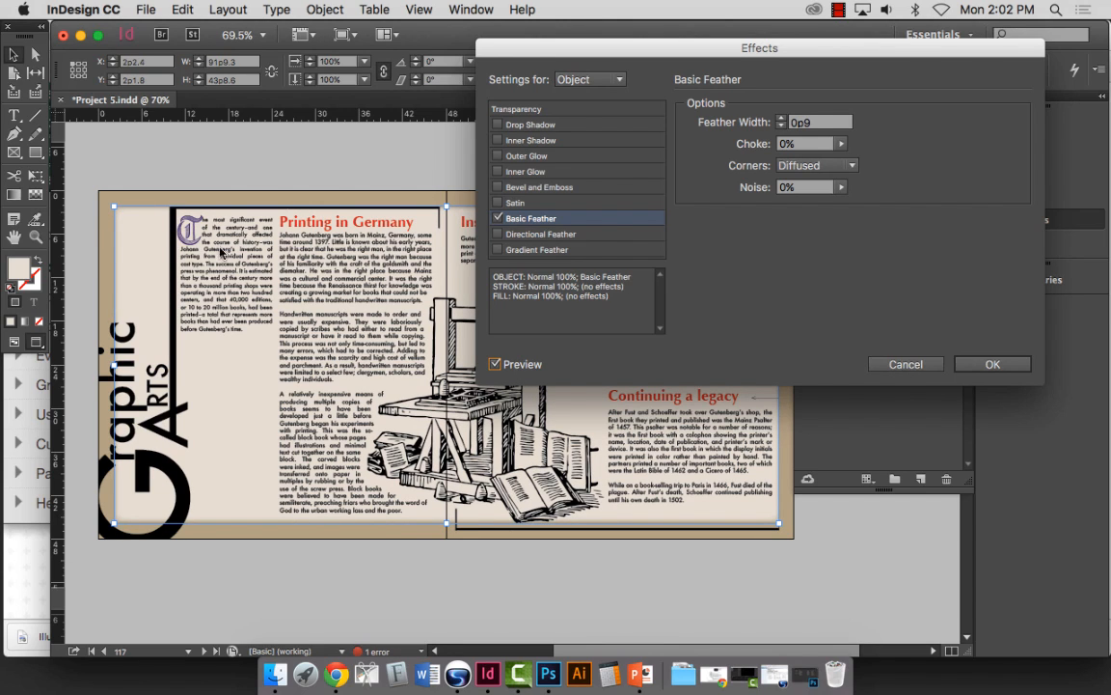
Step: Set the lighter rectangle's feather width to 5p0 and apply the effect
left_click(783, 119)
left_click(782, 118)
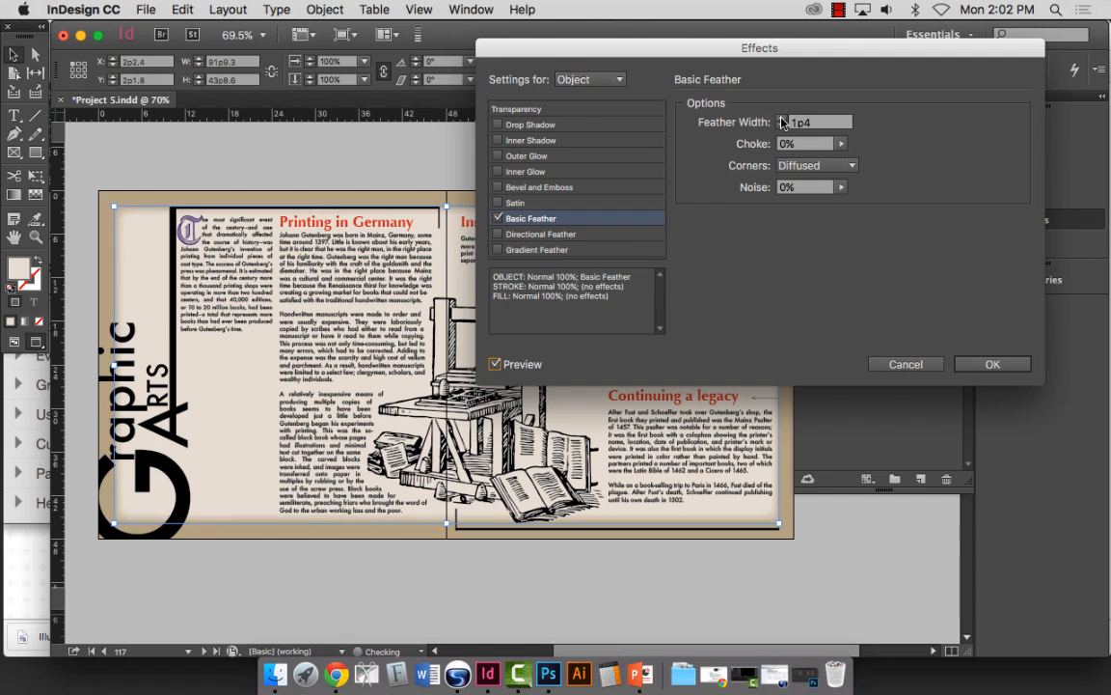
left_click(782, 119)
left_click(782, 119)
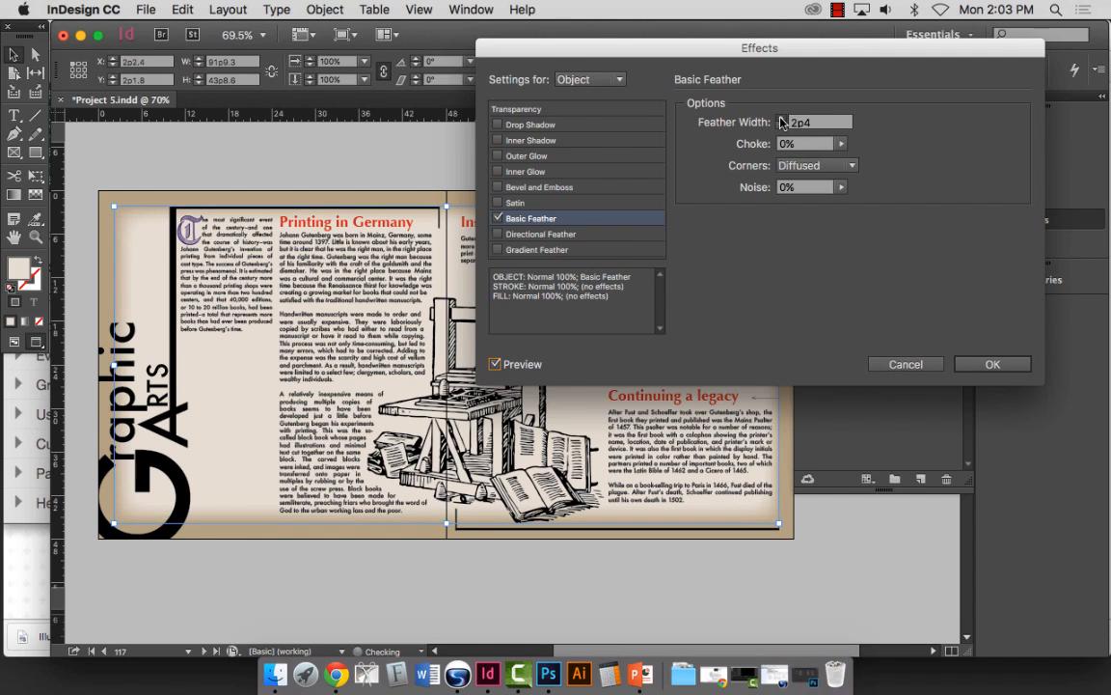
left_click(782, 120)
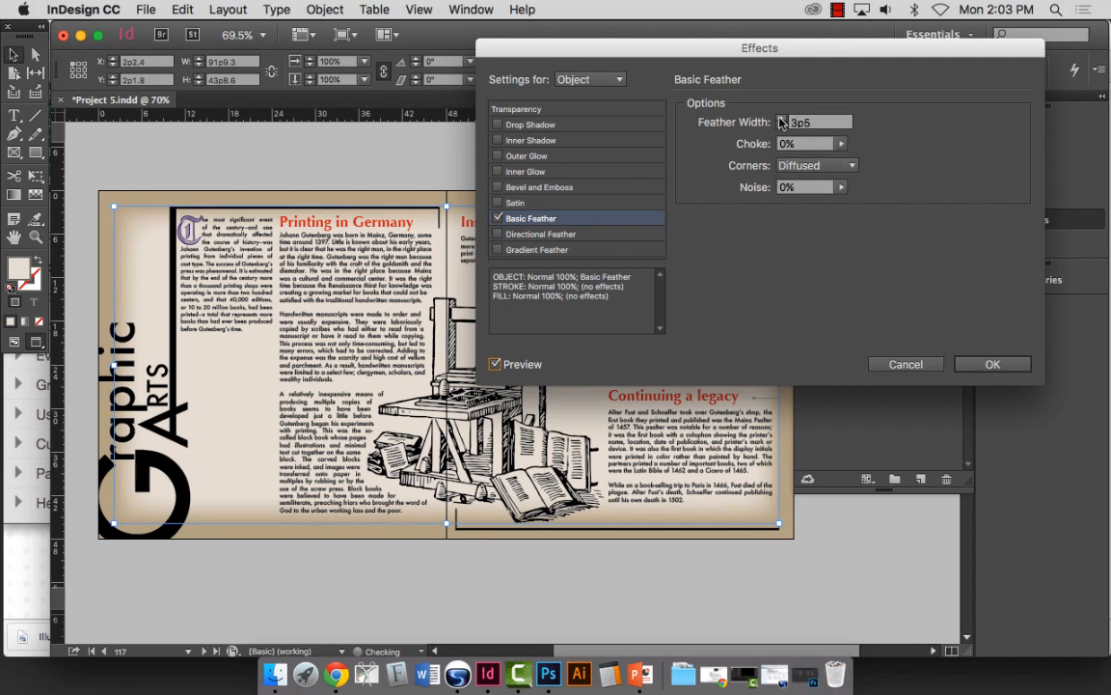
left_click(782, 119)
left_click(781, 118)
left_click(781, 119)
left_click(781, 119)
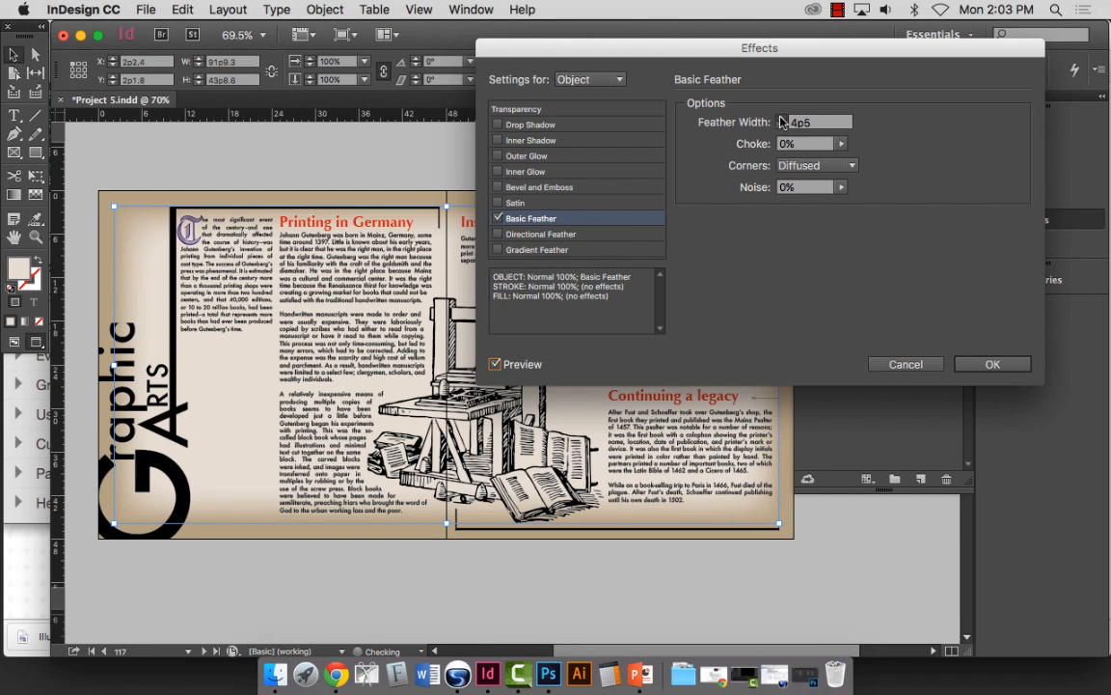
left_click(782, 119)
left_click(782, 119)
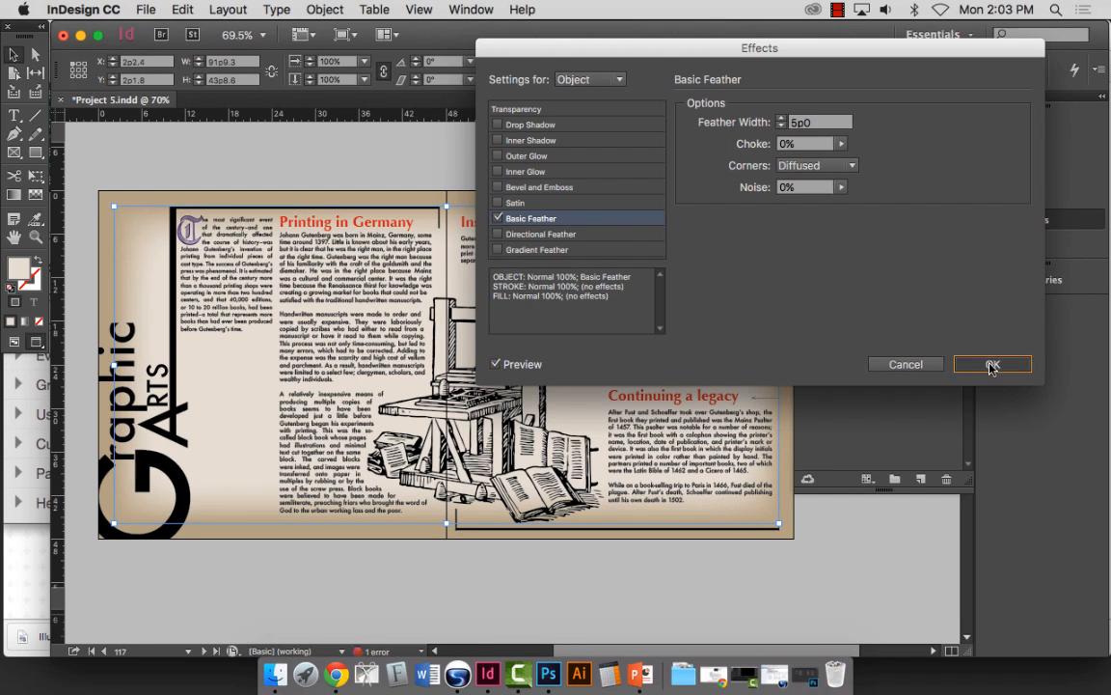
left_click(989, 363)
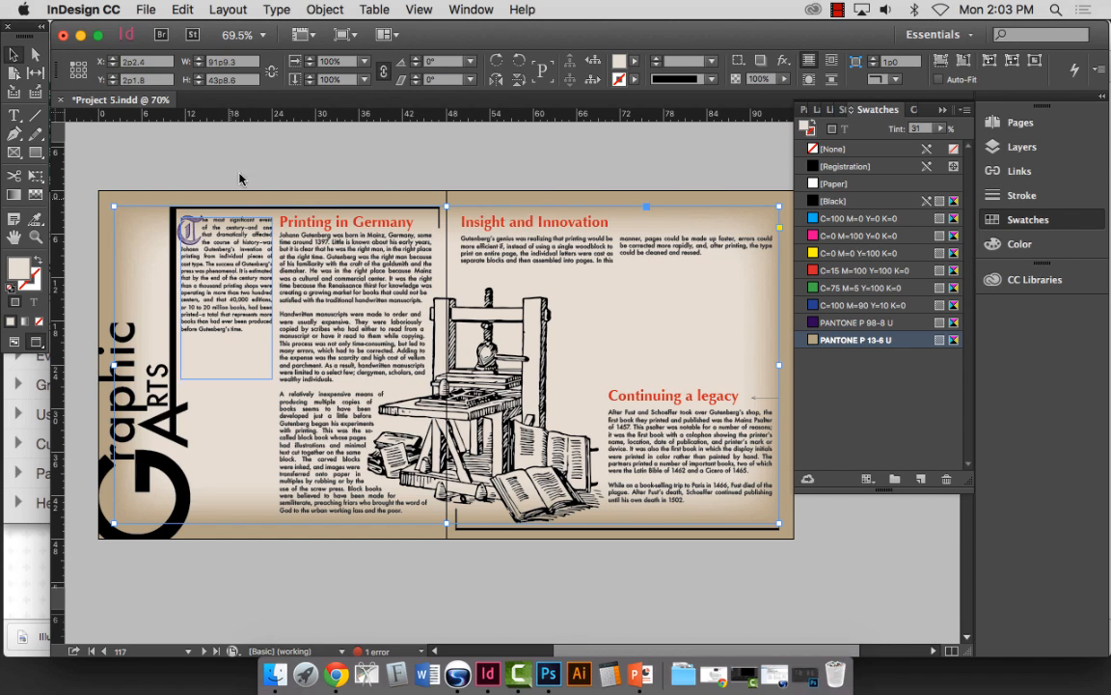
left_click(240, 179)
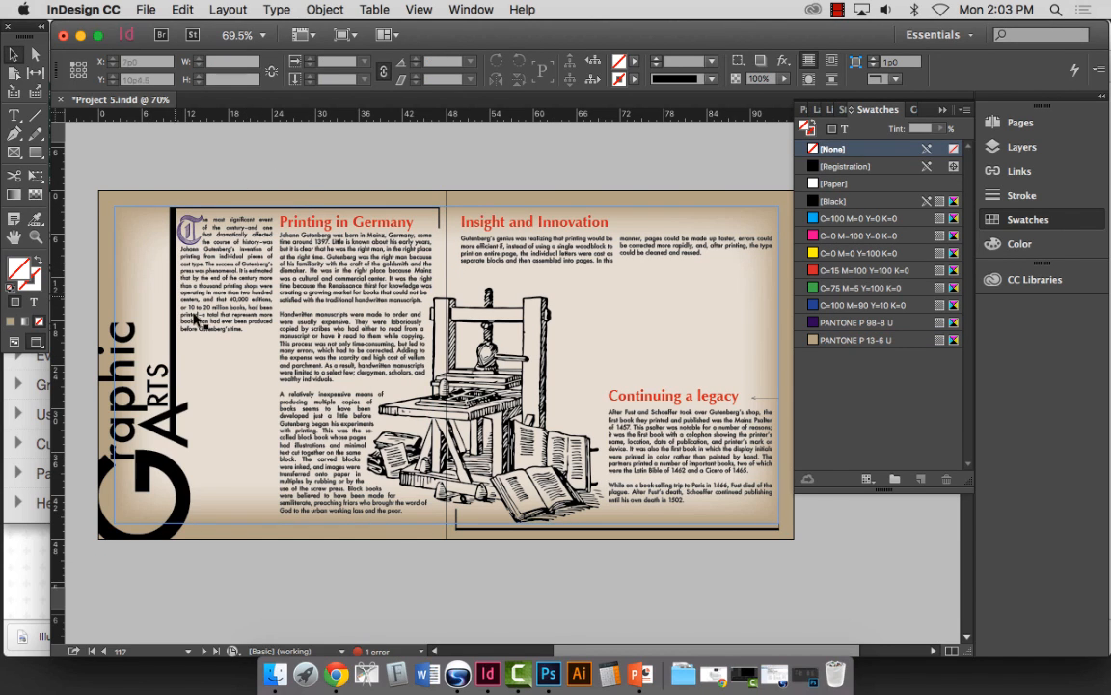
Step: Enlarge the feathered rectangle to about 95p4.8 by 47p4.8 from X 0p7.2, Y 0p7.2, so it nearly fills the first spread
key("super+minus")
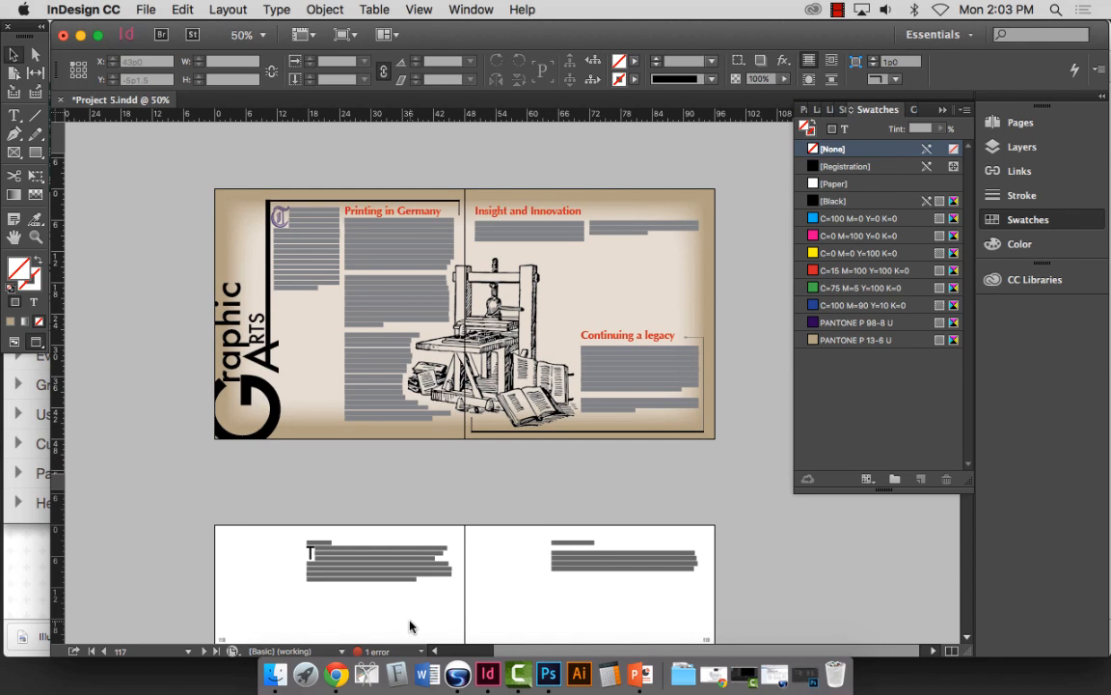
scroll(440, 565, "right", 1)
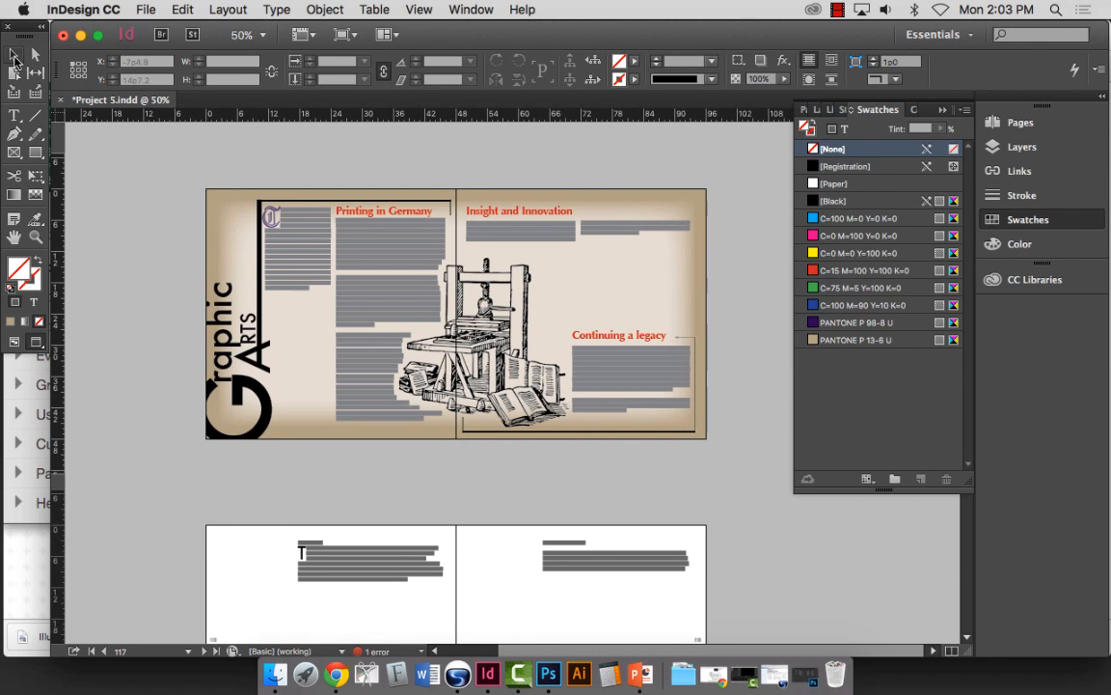
left_click(249, 258)
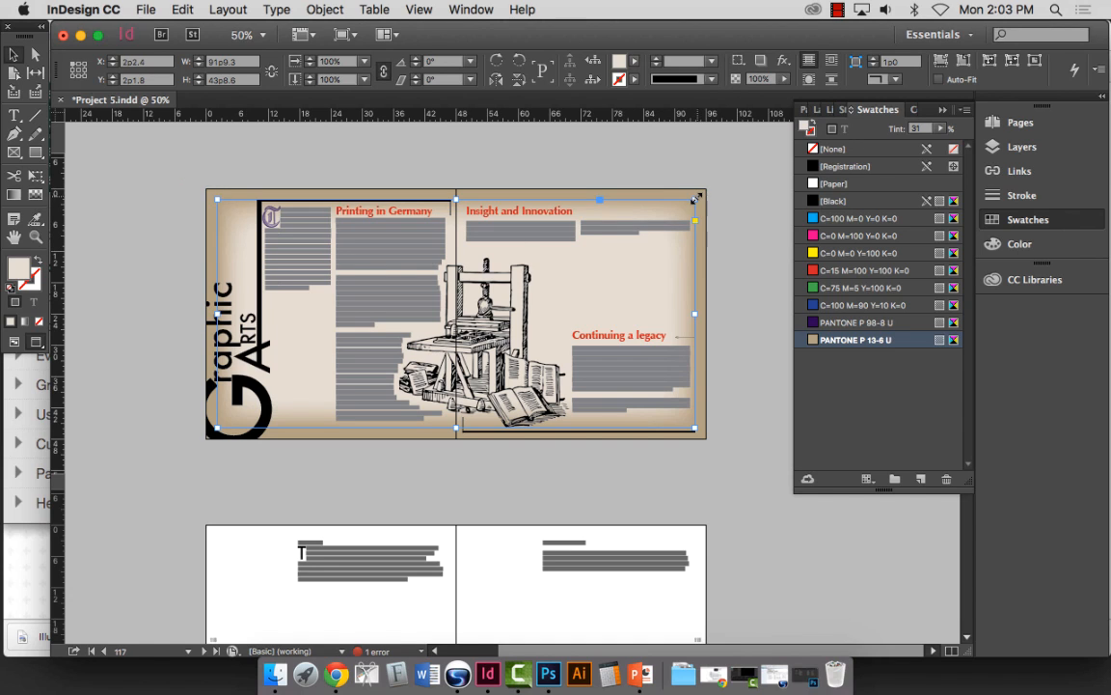
left_click_drag(696, 200, 702, 190)
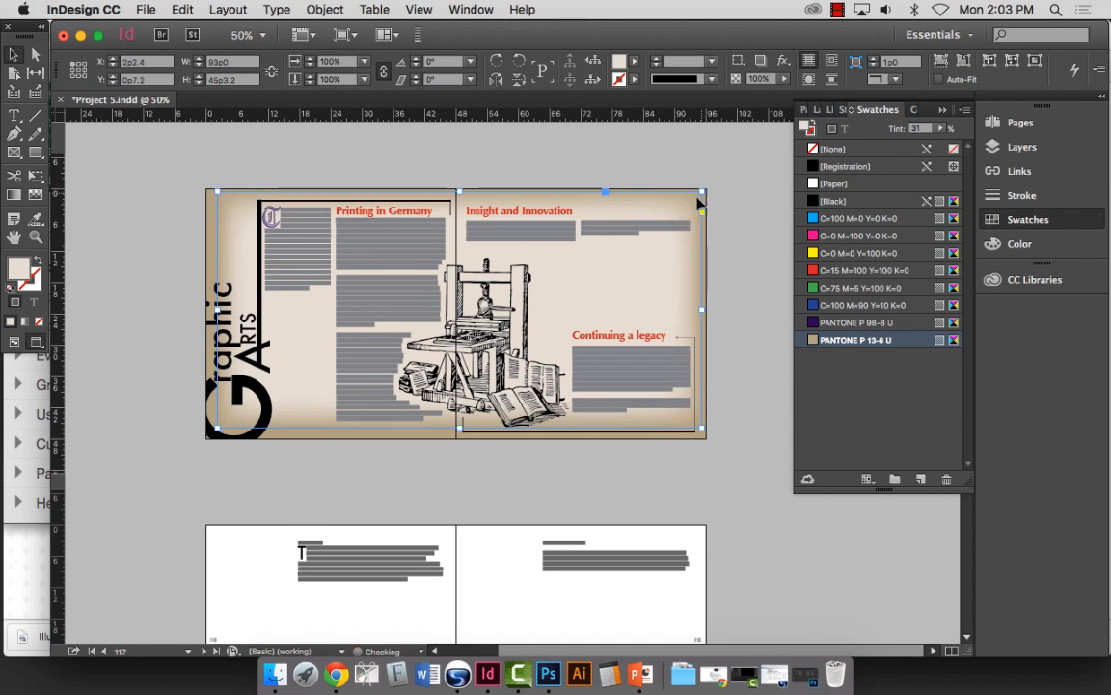
left_click_drag(702, 428, 699, 442)
left_click_drag(217, 314, 205, 314)
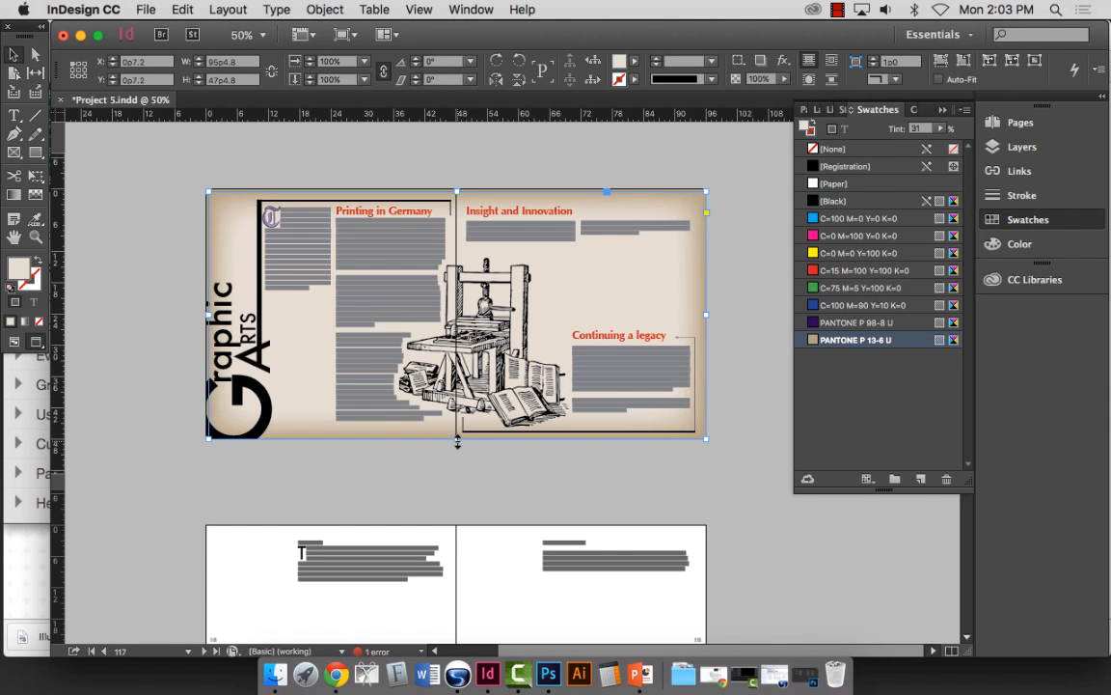
left_click(482, 480)
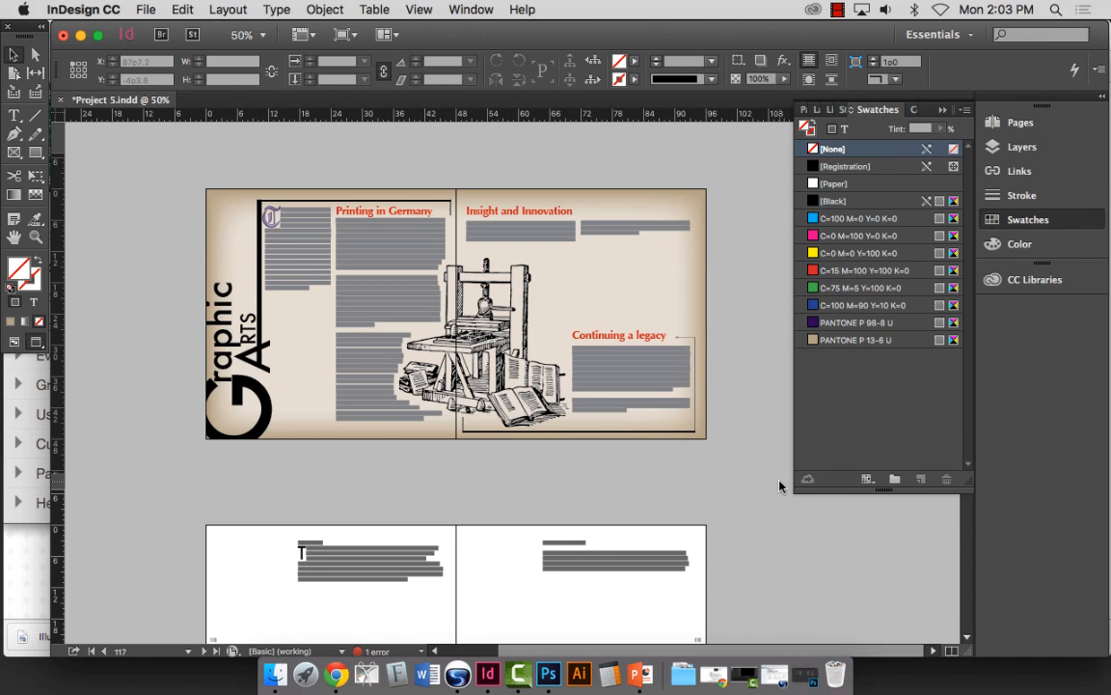
Step: Check the first spread with its feathered background and save the document
left_click(34, 237)
left_click_drag(185, 172, 746, 464)
left_click(993, 216)
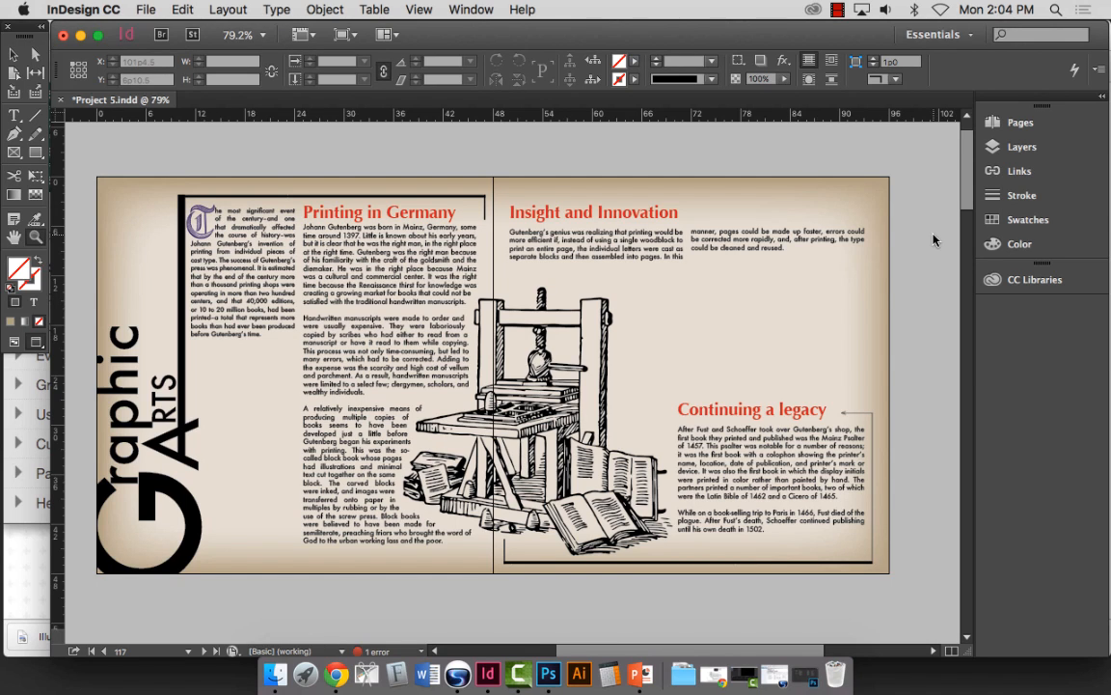
key("super+minus")
key("super+minus")
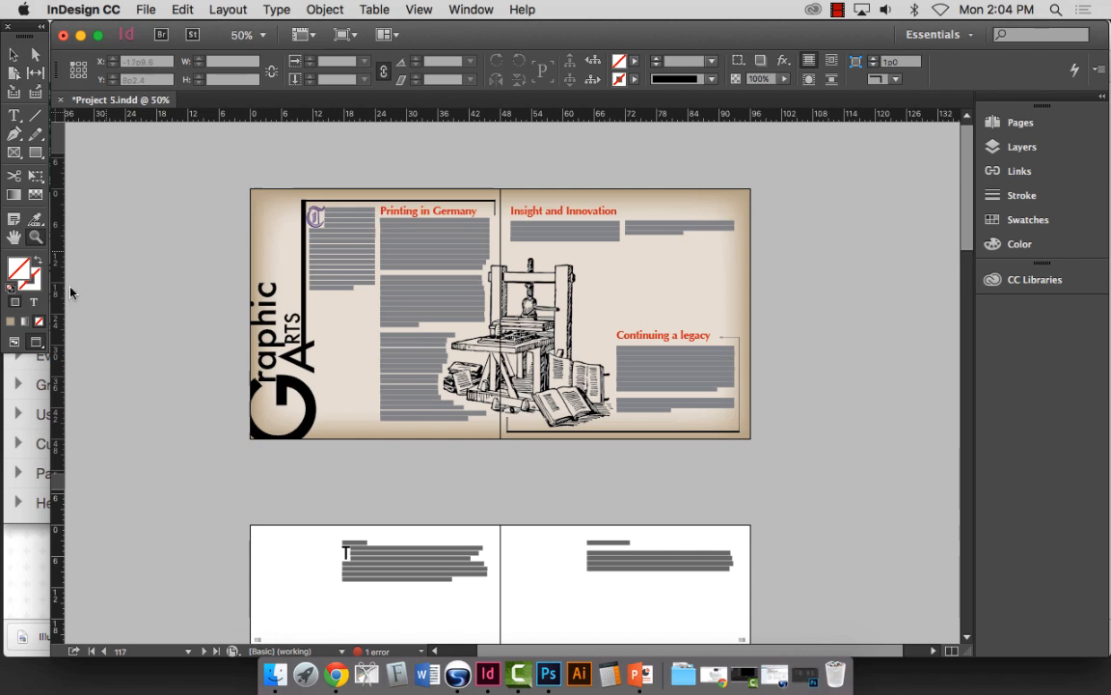
left_click_drag(239, 170, 834, 458)
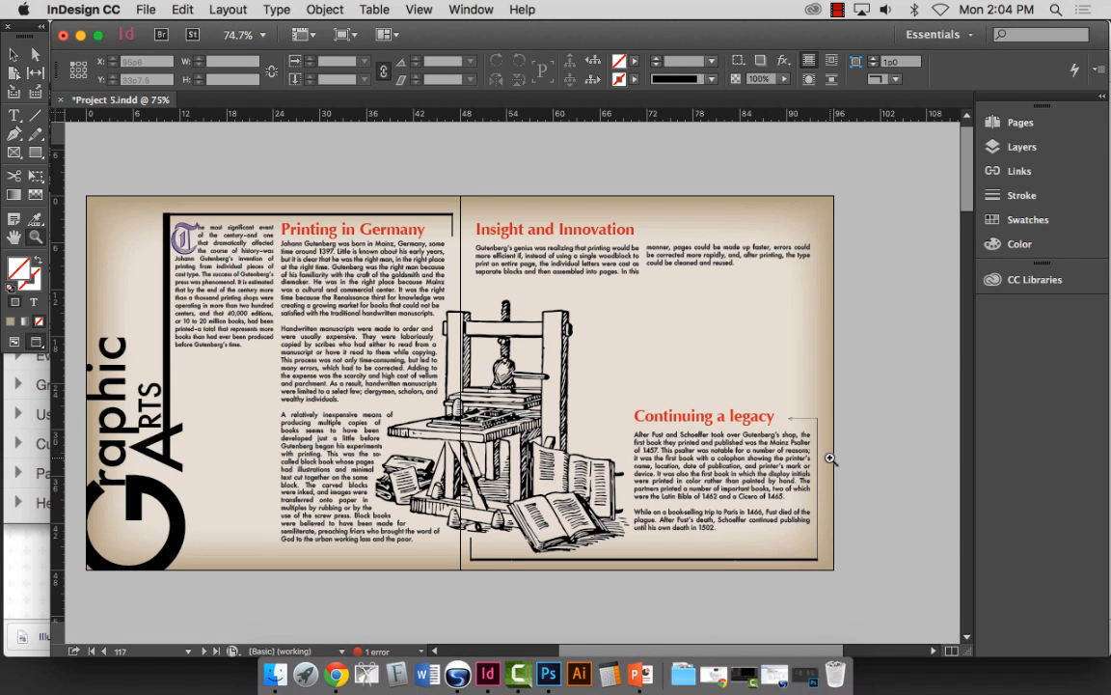
key("super+s")
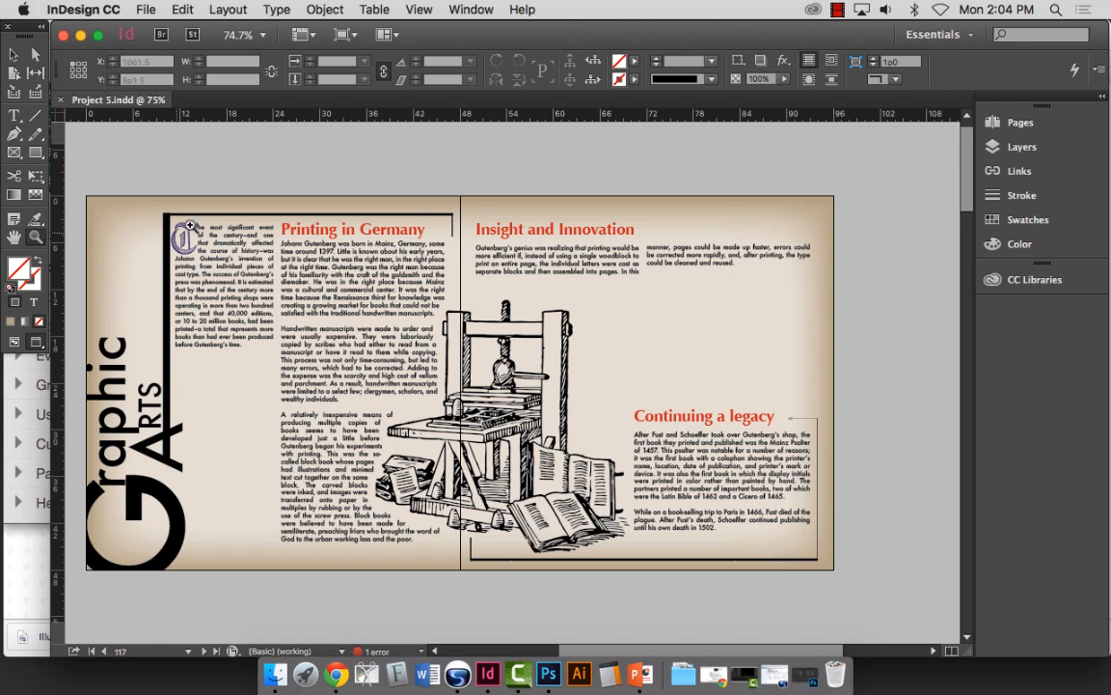
Step: Examine the PANTONE+ CMYK Coated library as the color mode for a new process swatch, without creating the swatch
left_click_drag(144, 201, 265, 286)
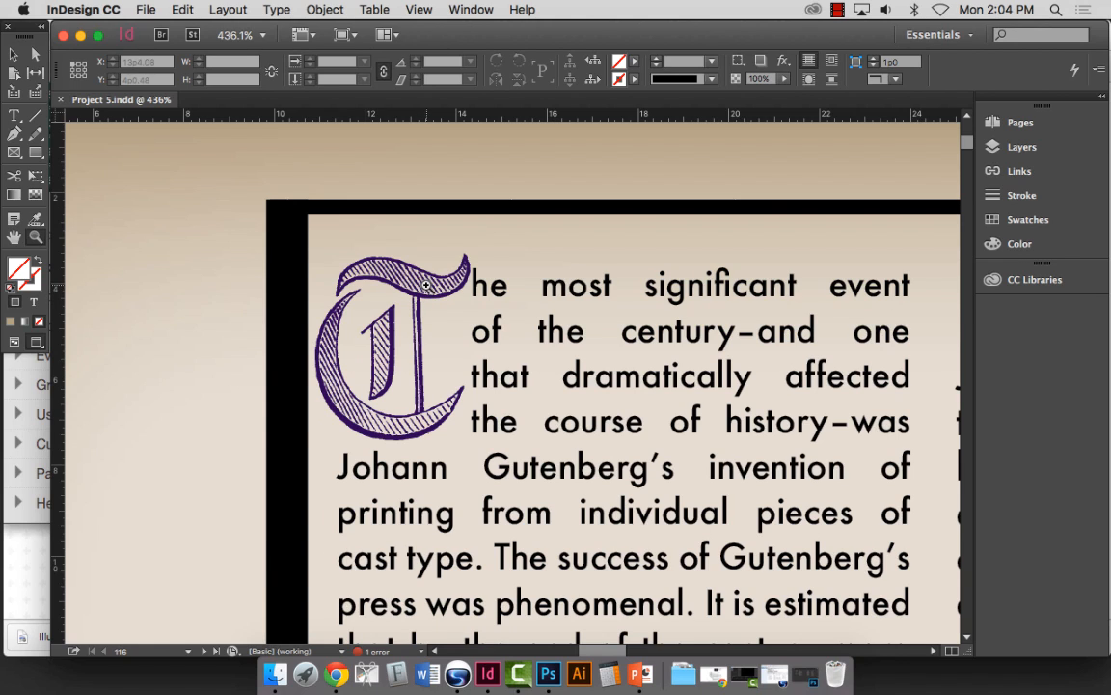
left_click(1022, 219)
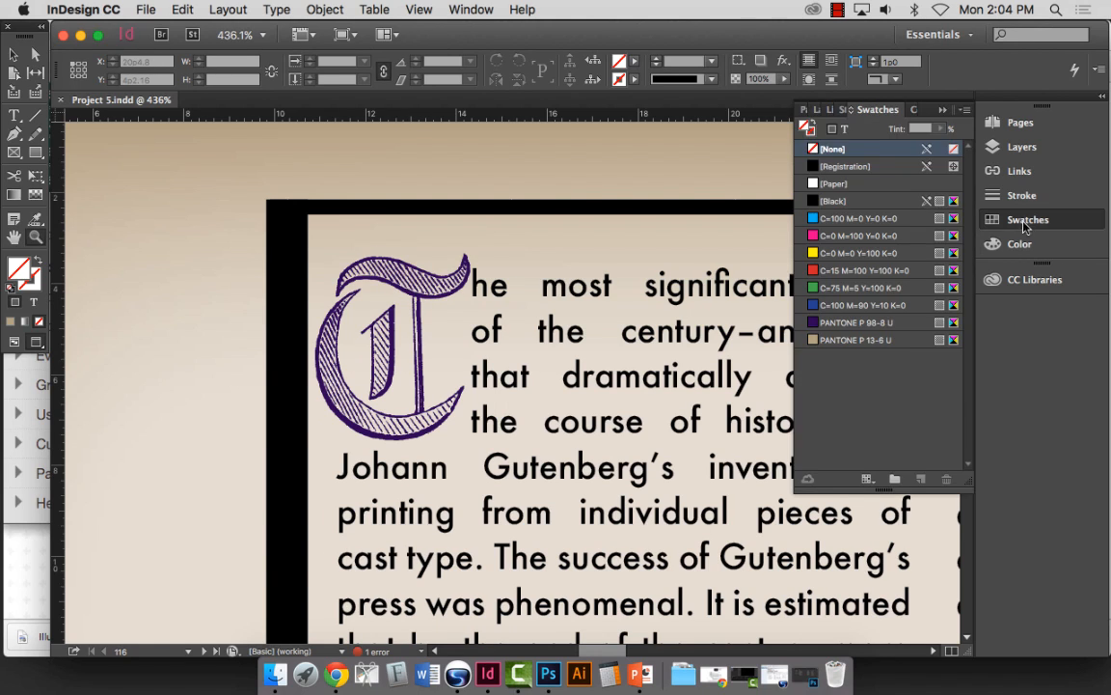
left_click(965, 114)
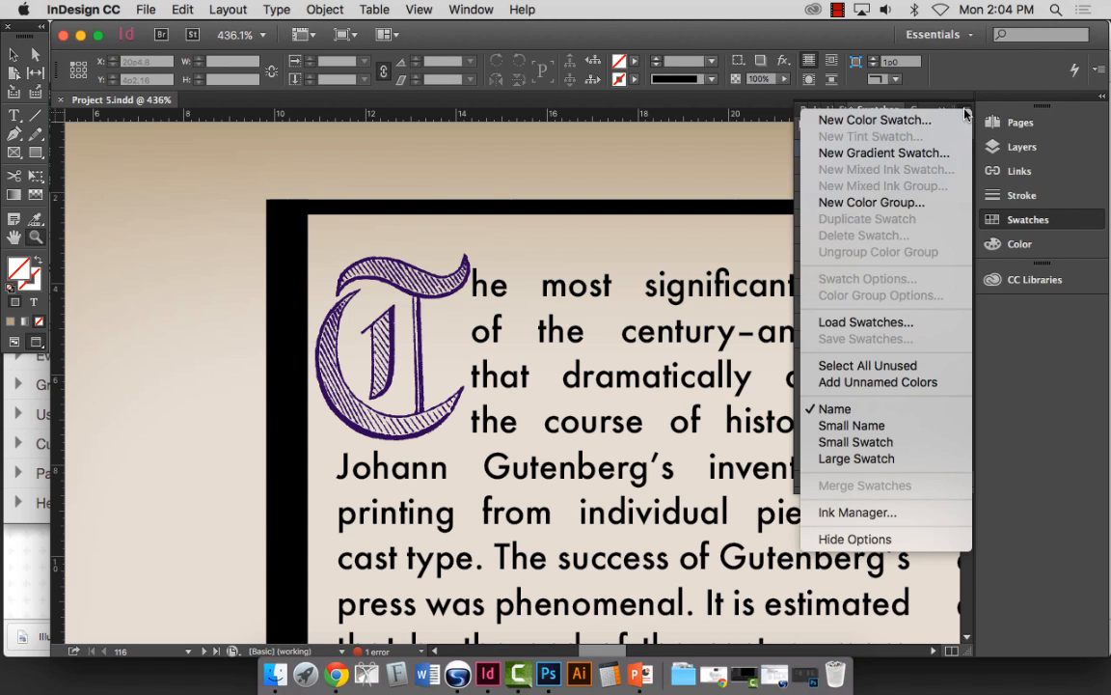
left_click(871, 120)
left_click(591, 319)
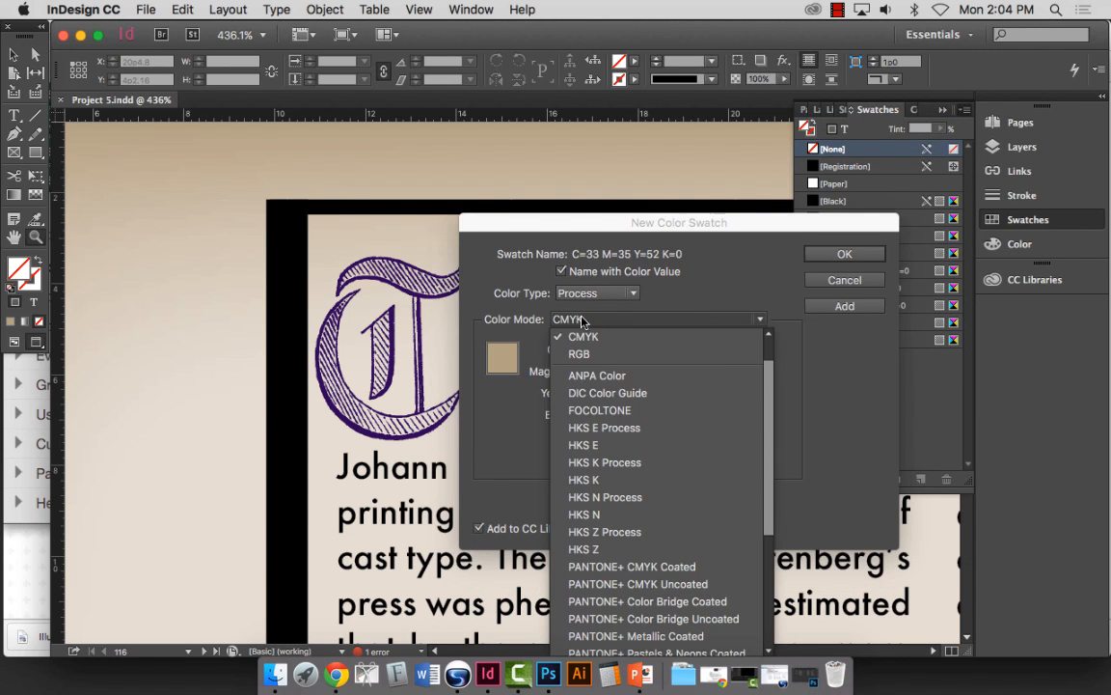
left_click(646, 566)
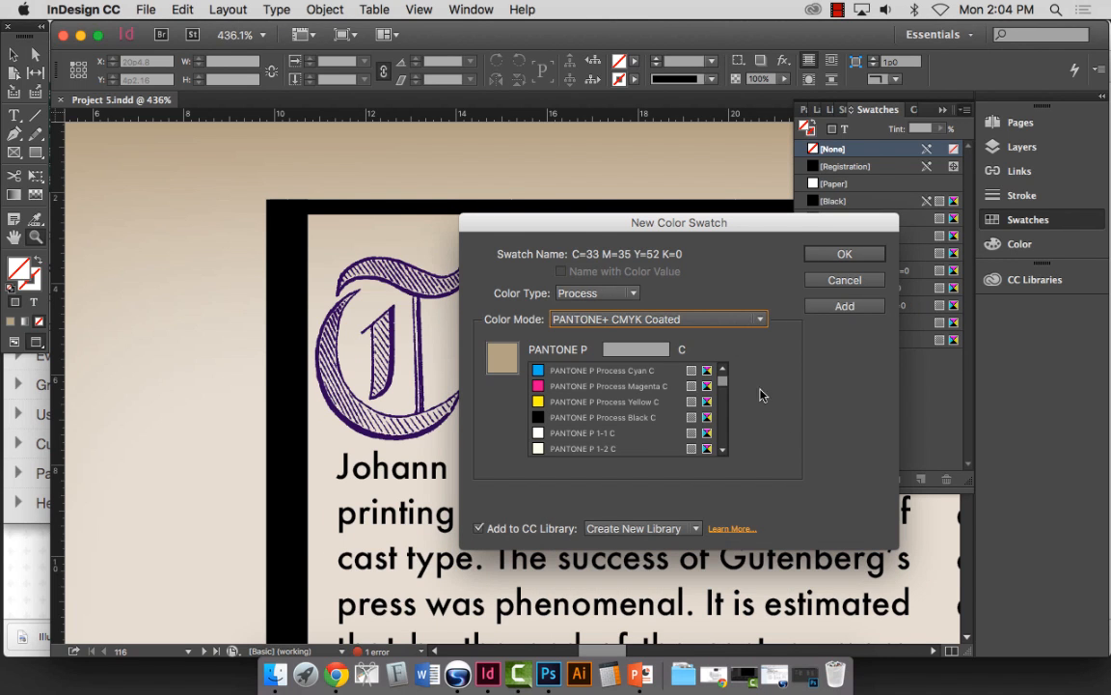
left_click(844, 280)
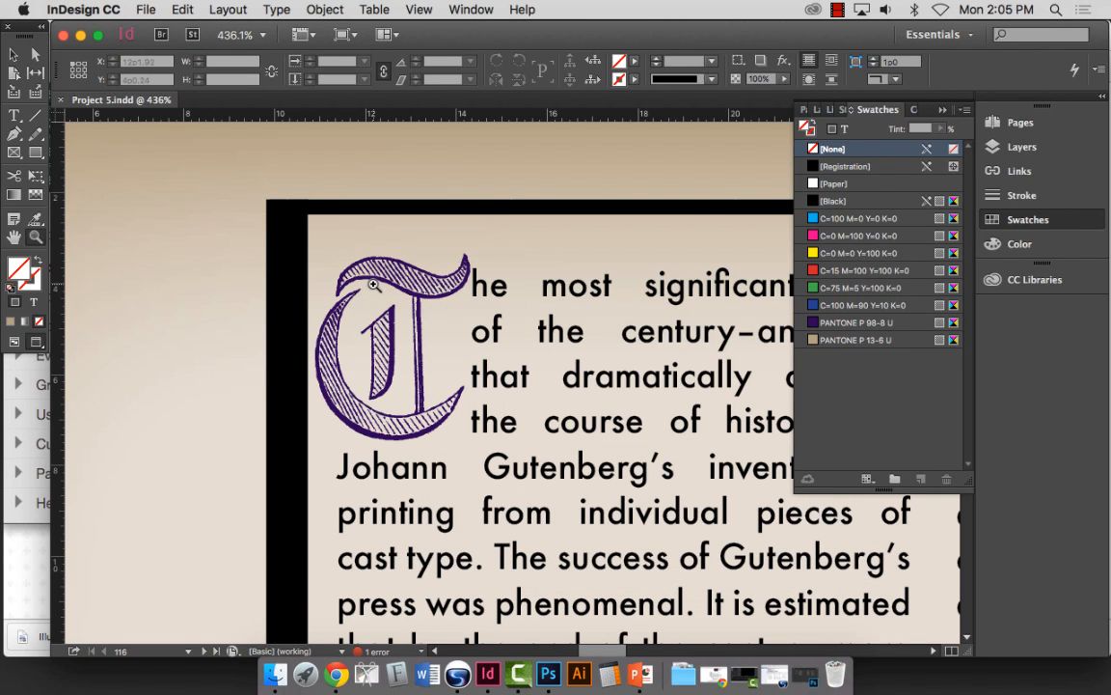
key("super+0")
scroll(352, 255, "right", 10)
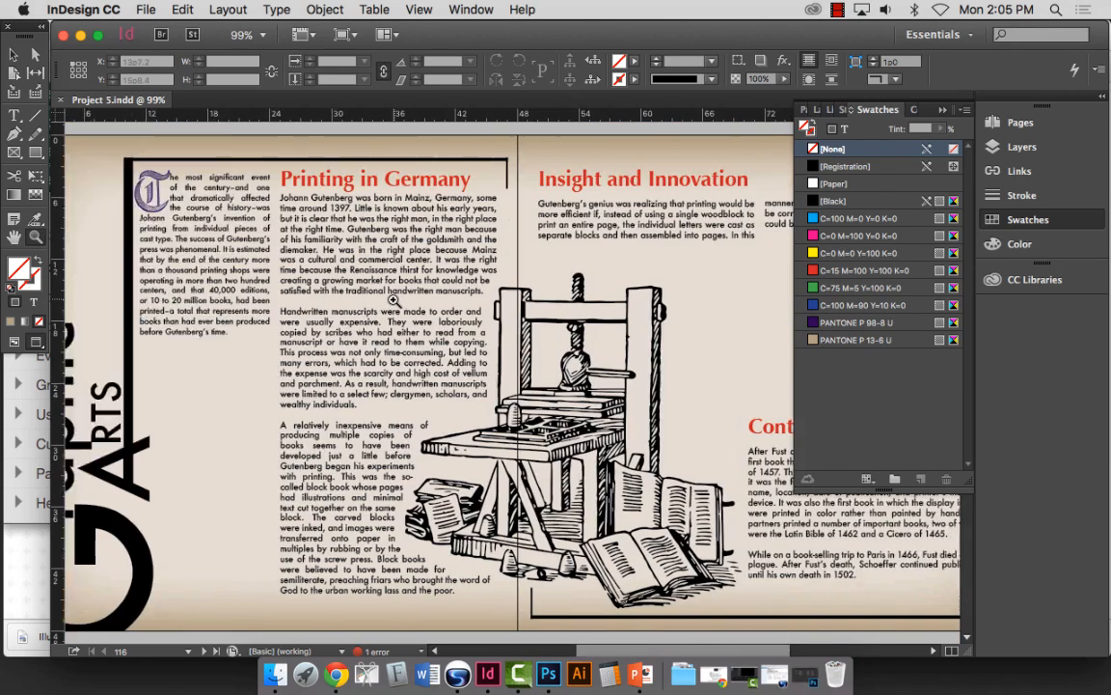
scroll(394, 304, "left", 7)
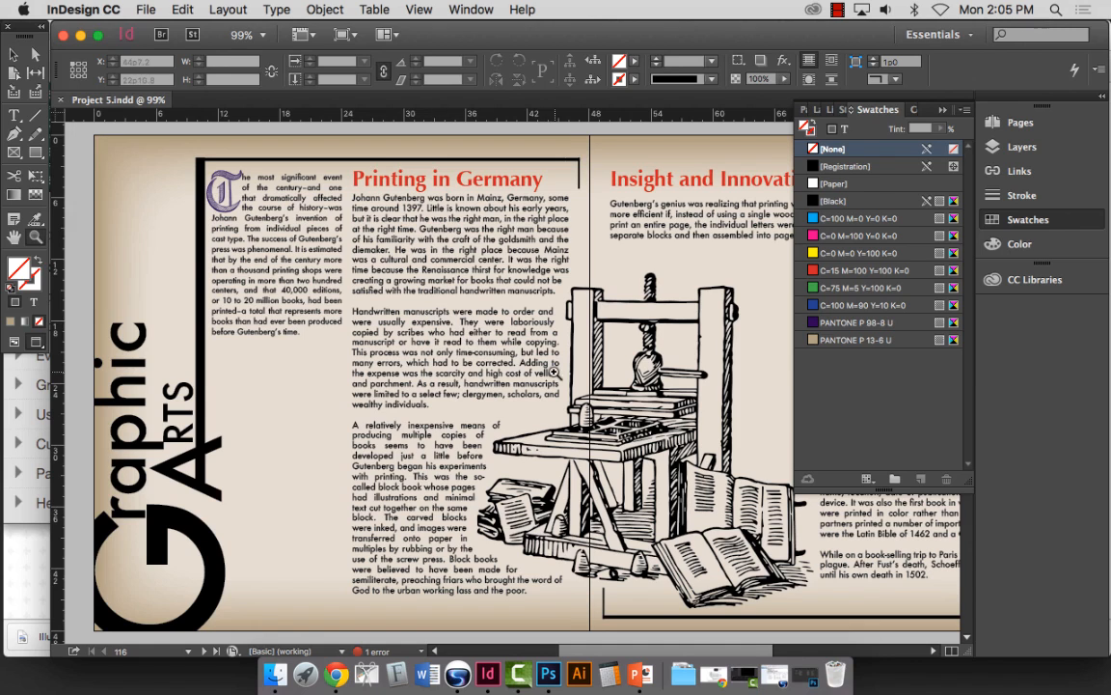
scroll(494, 334, "right", 1)
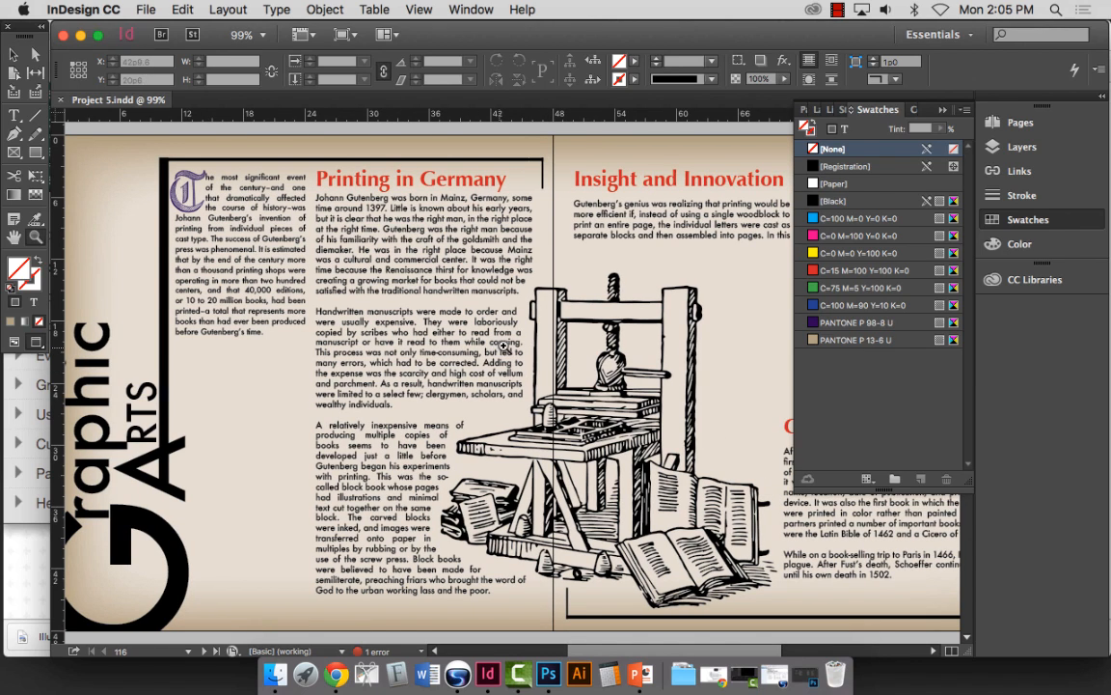
right_click(519, 678)
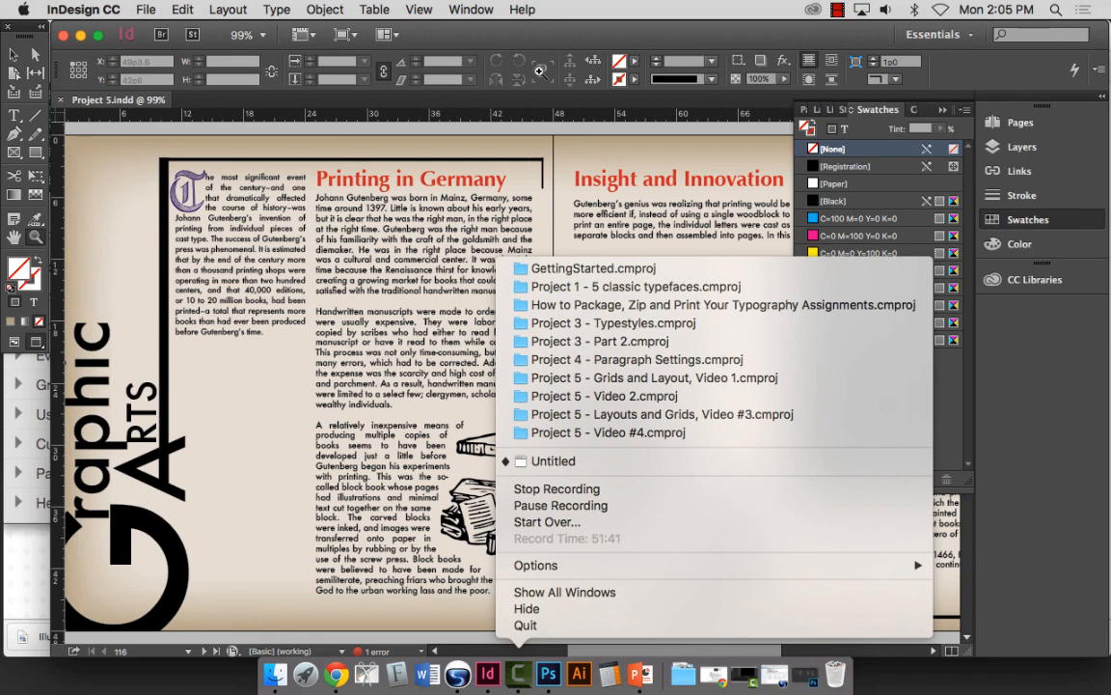